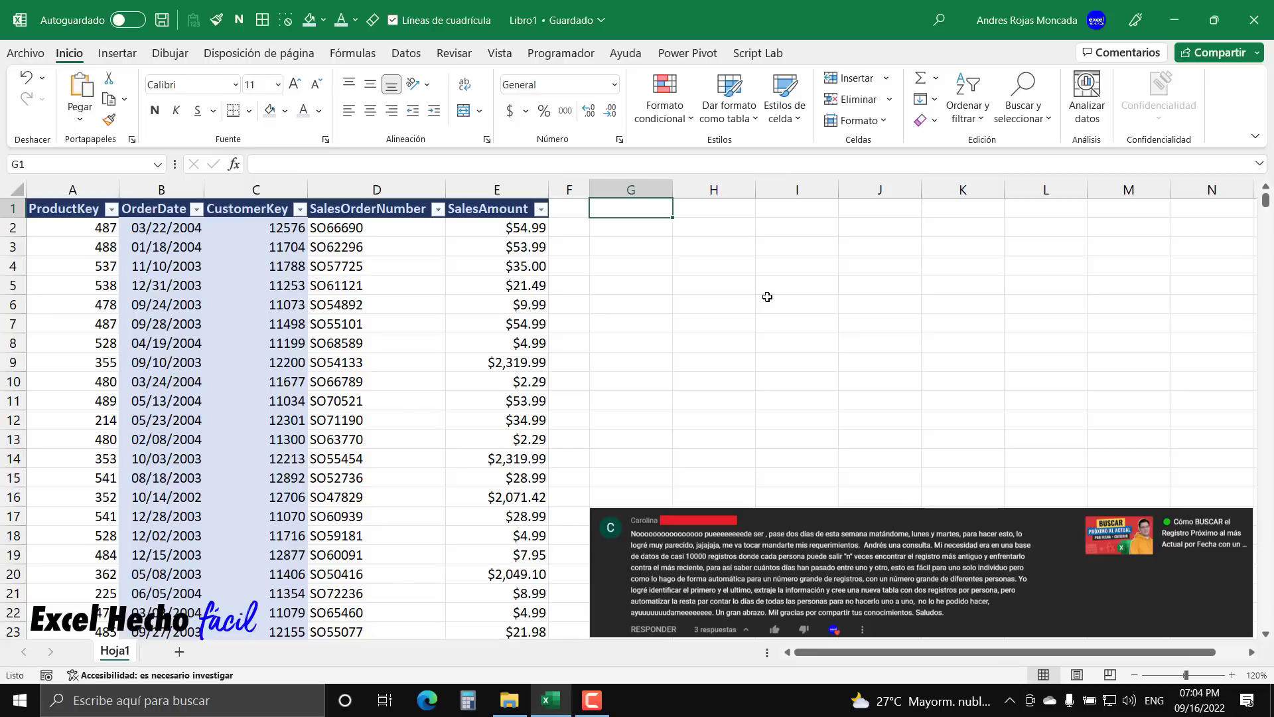
Shrink the comment picture so it sits around rows 21 to 23 near columns K to N of the sheet.
left_click(789, 512)
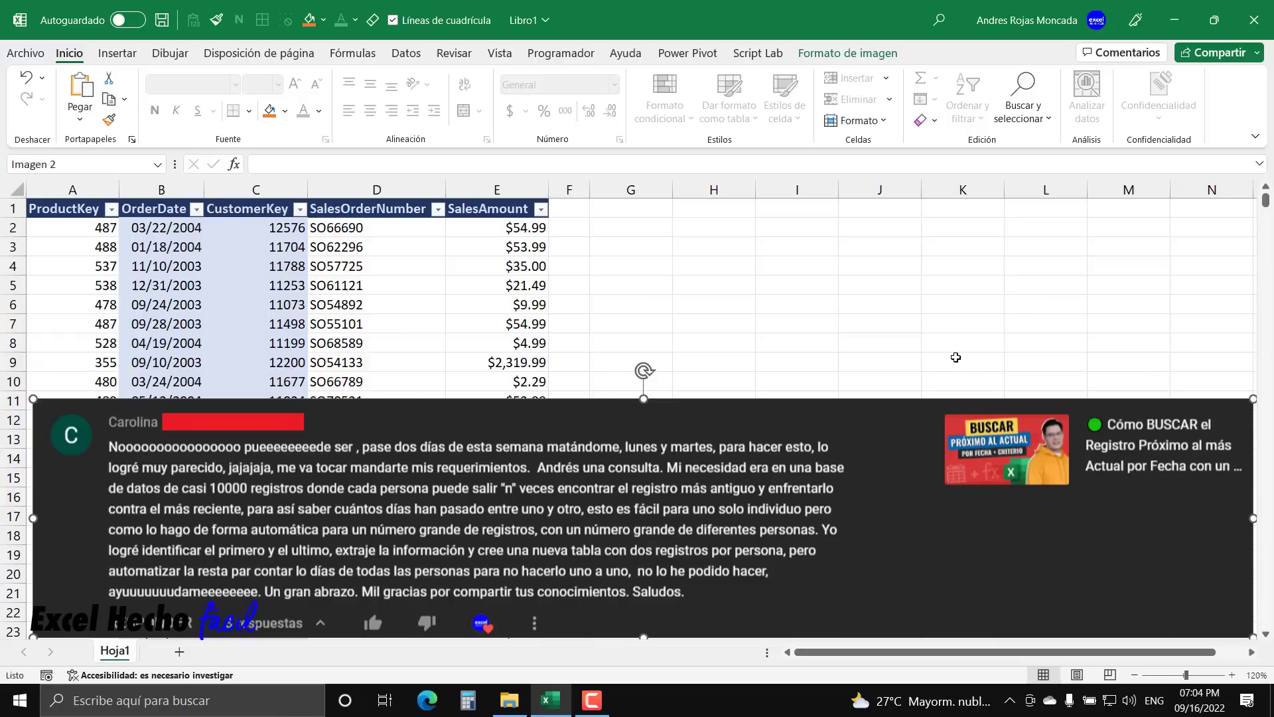
left_click_drag(1079, 403, 1007, 298)
left_click_drag(33, 398, 958, 609)
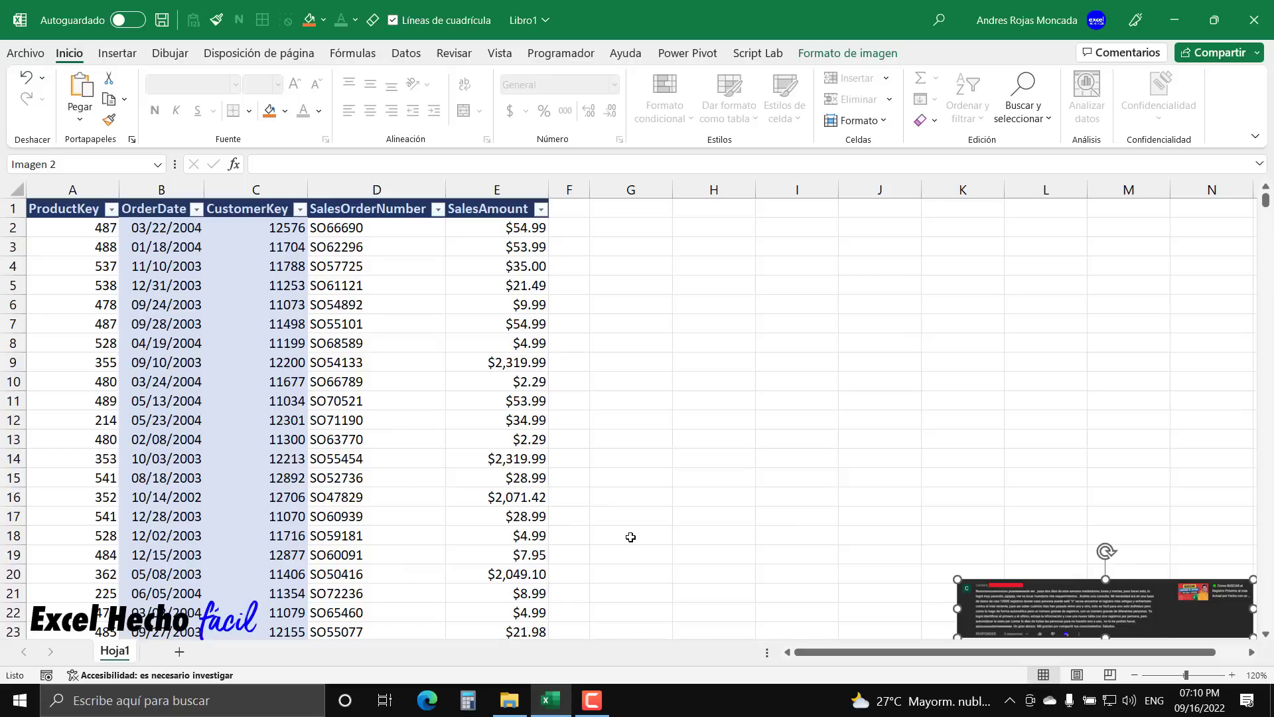
Check how far the sales data extends by going to the last ProductKey record and back to the header.
left_click(79, 231)
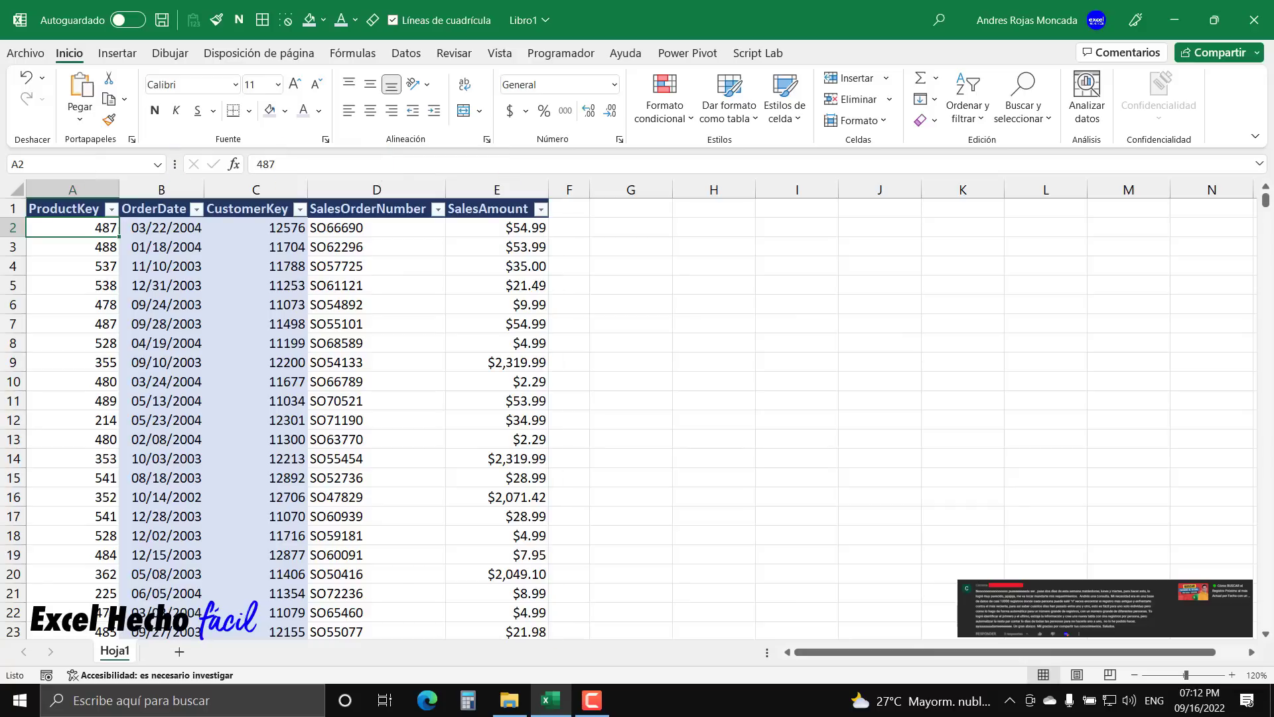
key("ctrl+Down")
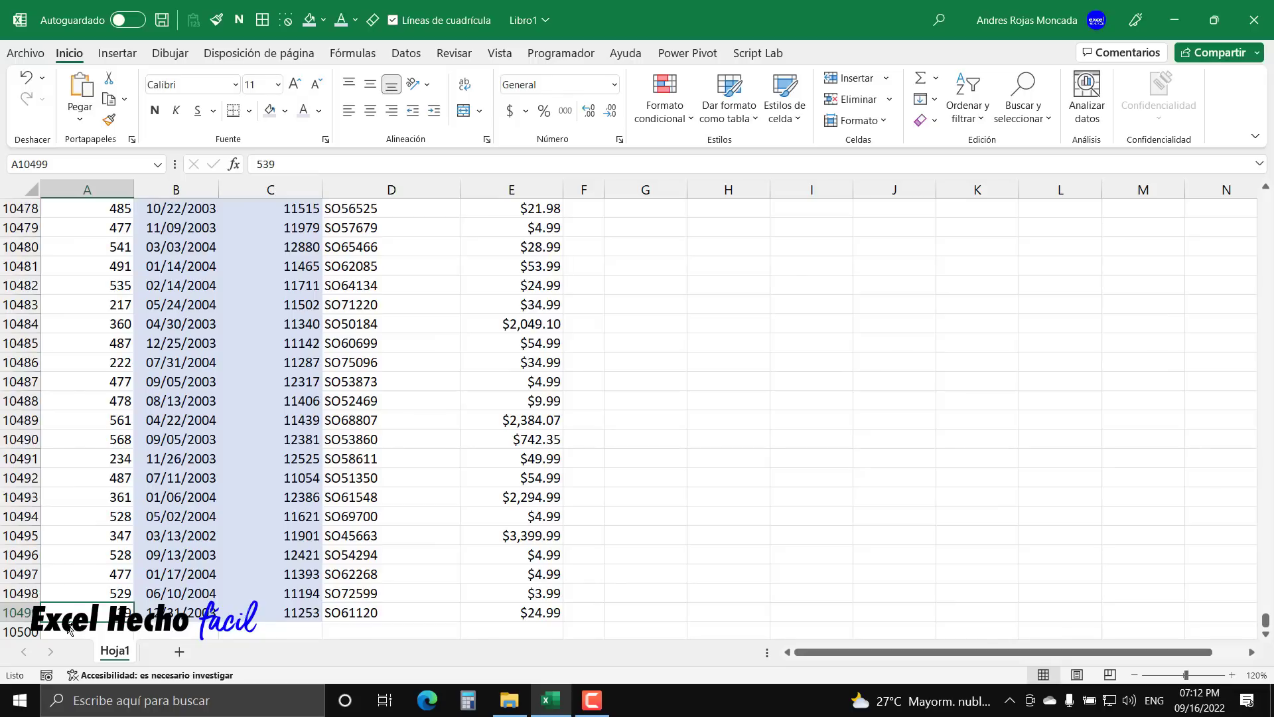
key("ctrl+Up")
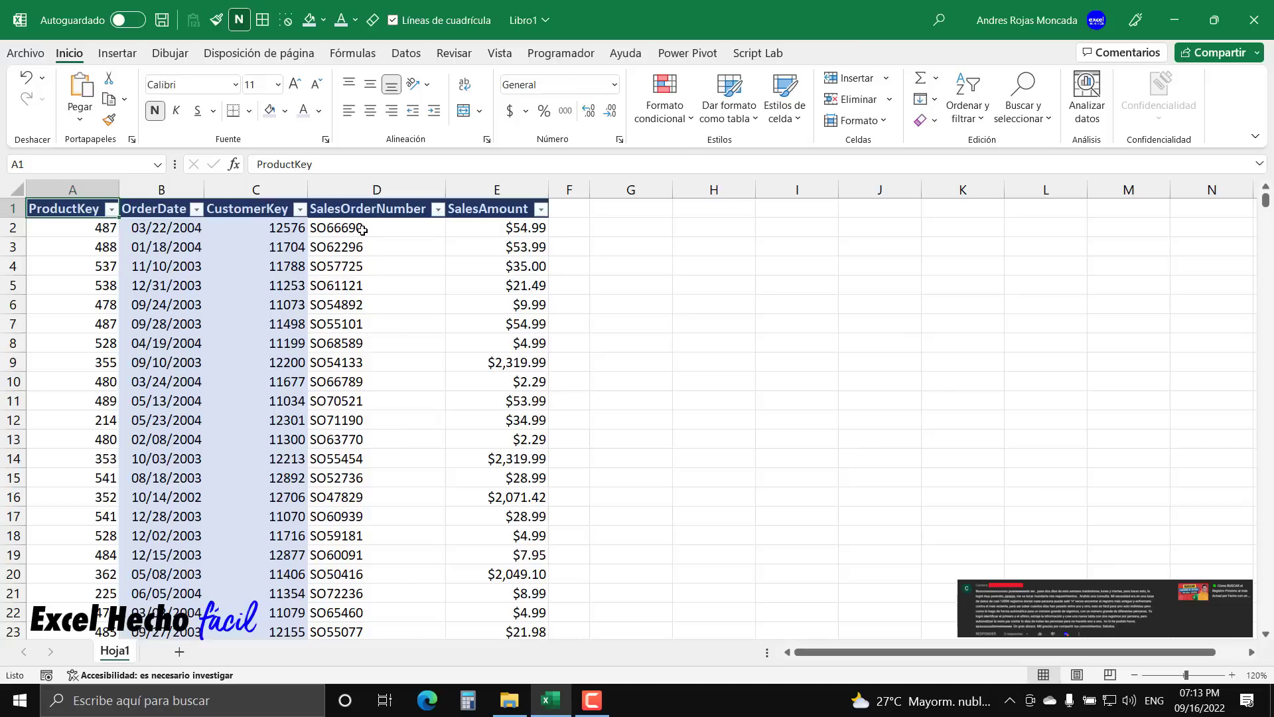
Filter the CustomerKey column to show only the second customer key in the list.
left_click(388, 210)
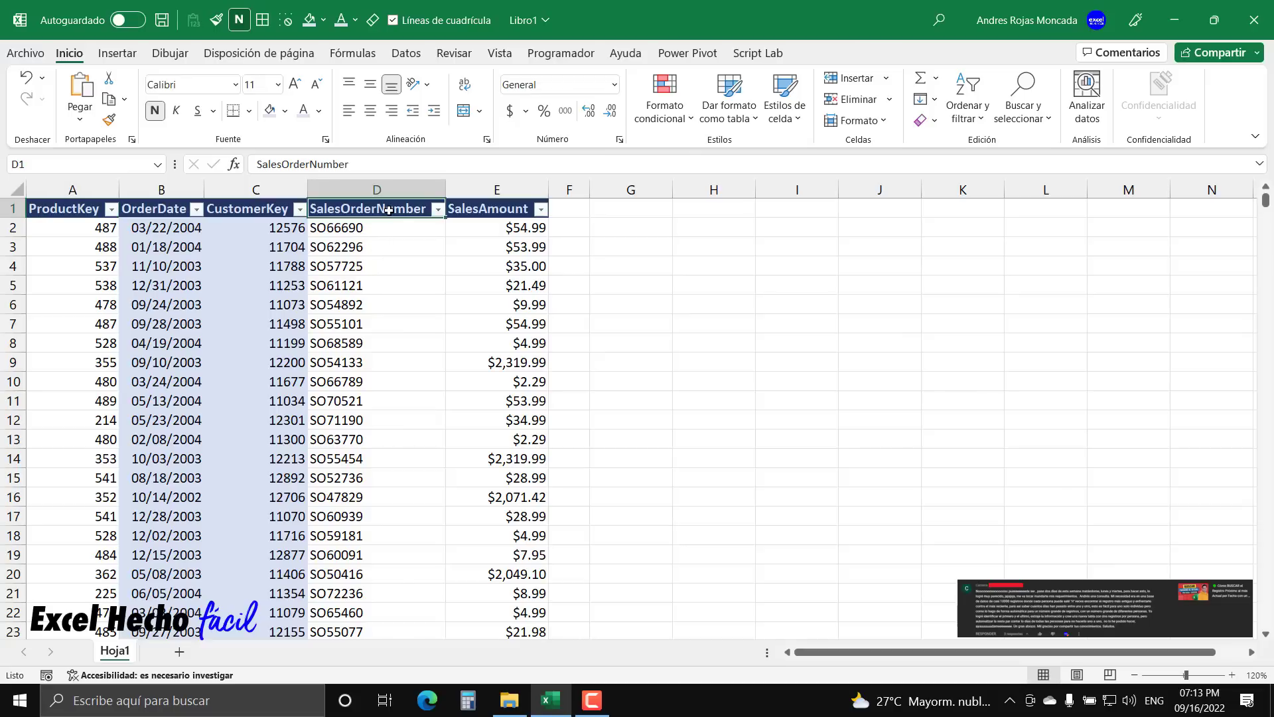
left_click(246, 207)
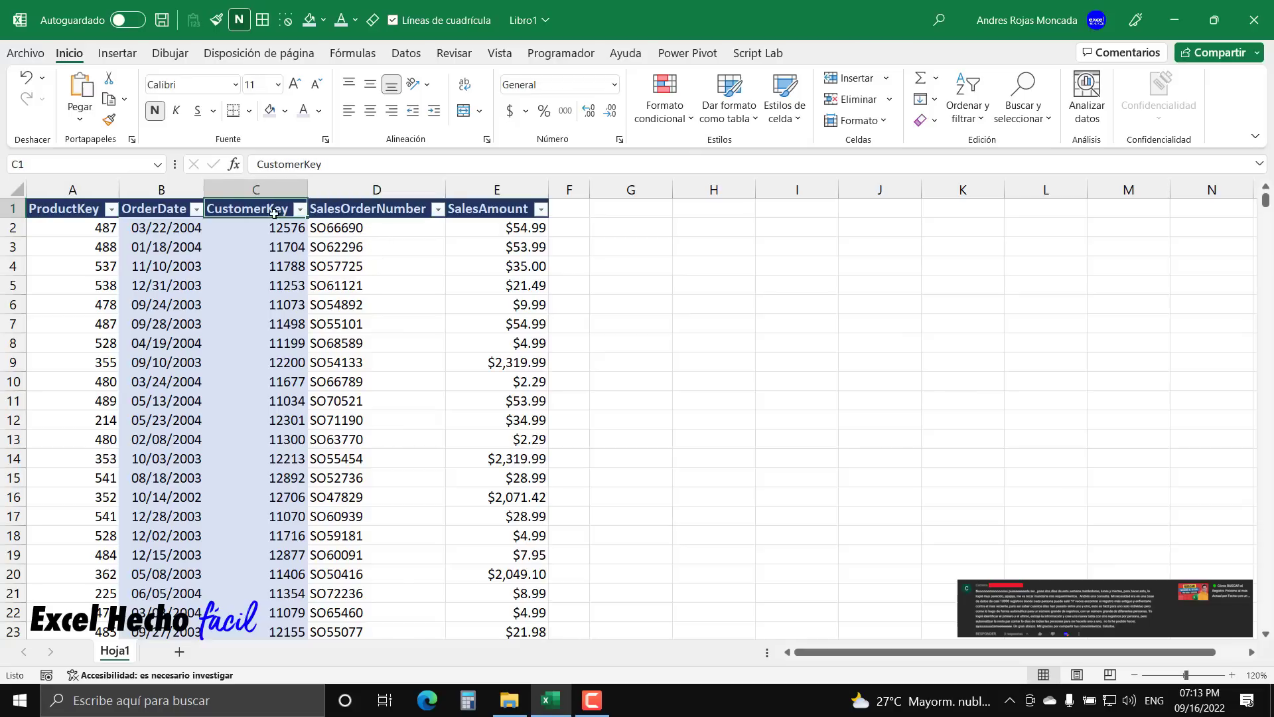
left_click(300, 209)
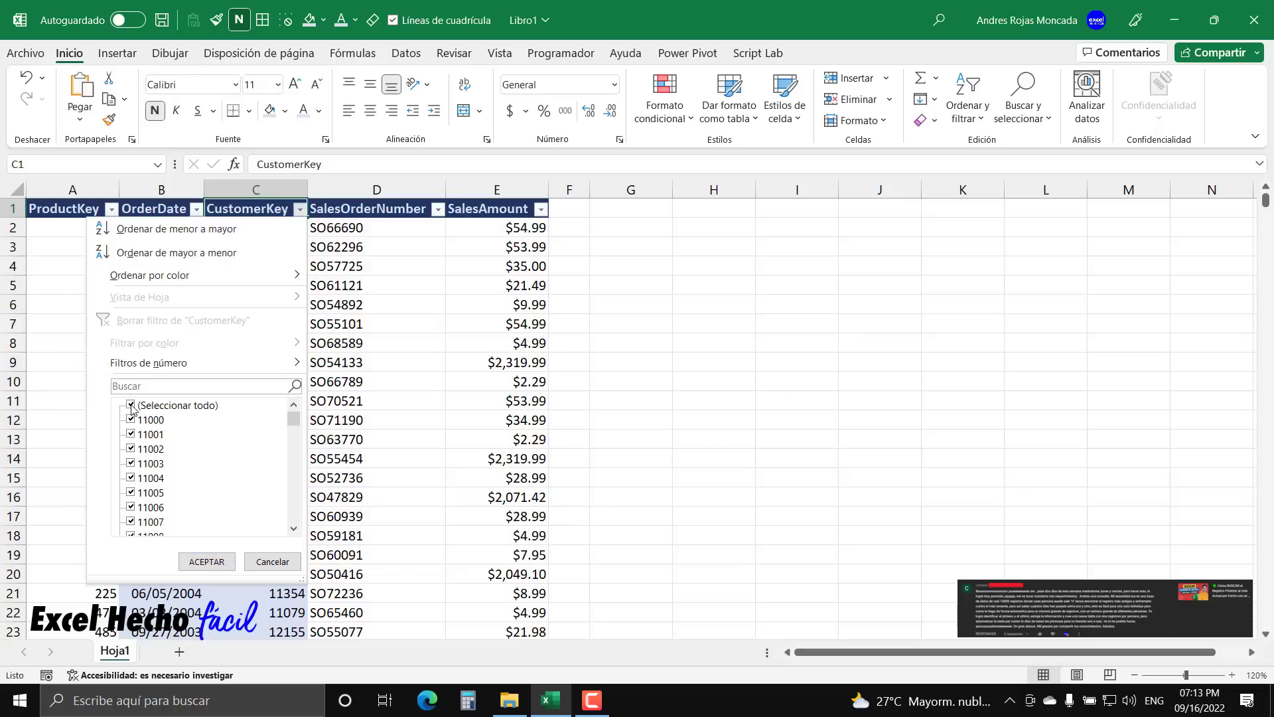
left_click(131, 406)
left_click(130, 434)
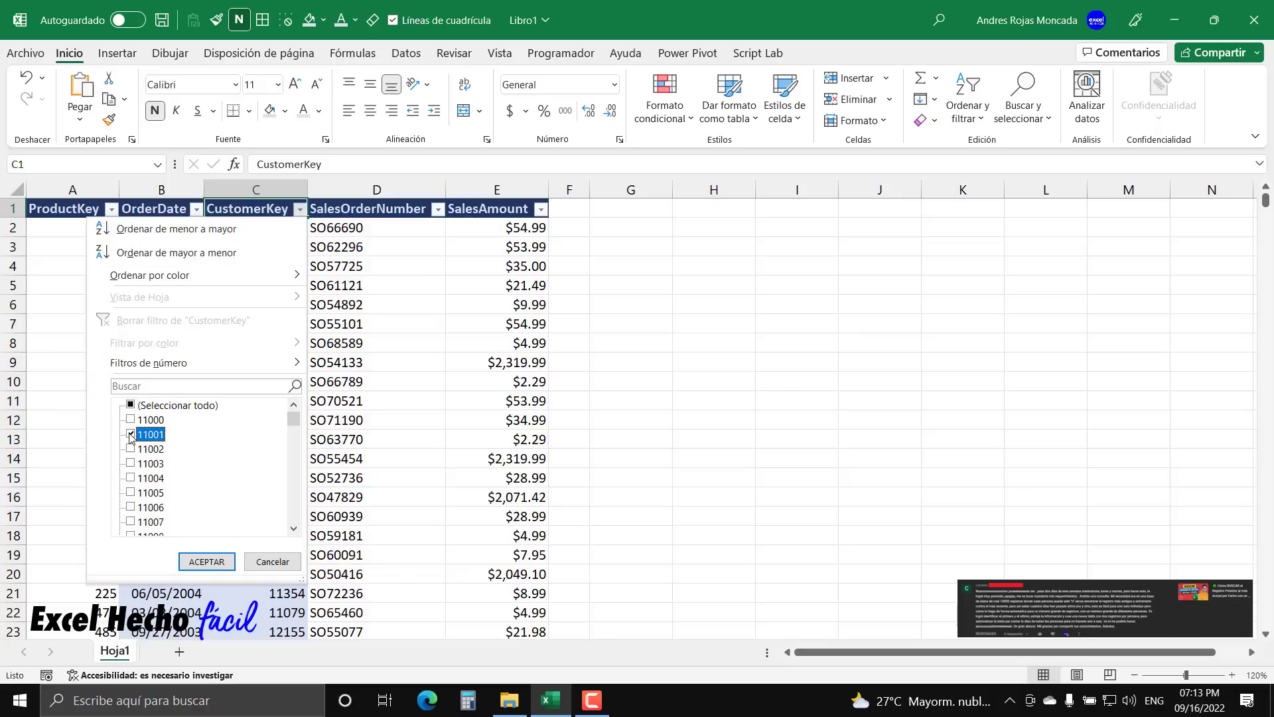
left_click(206, 562)
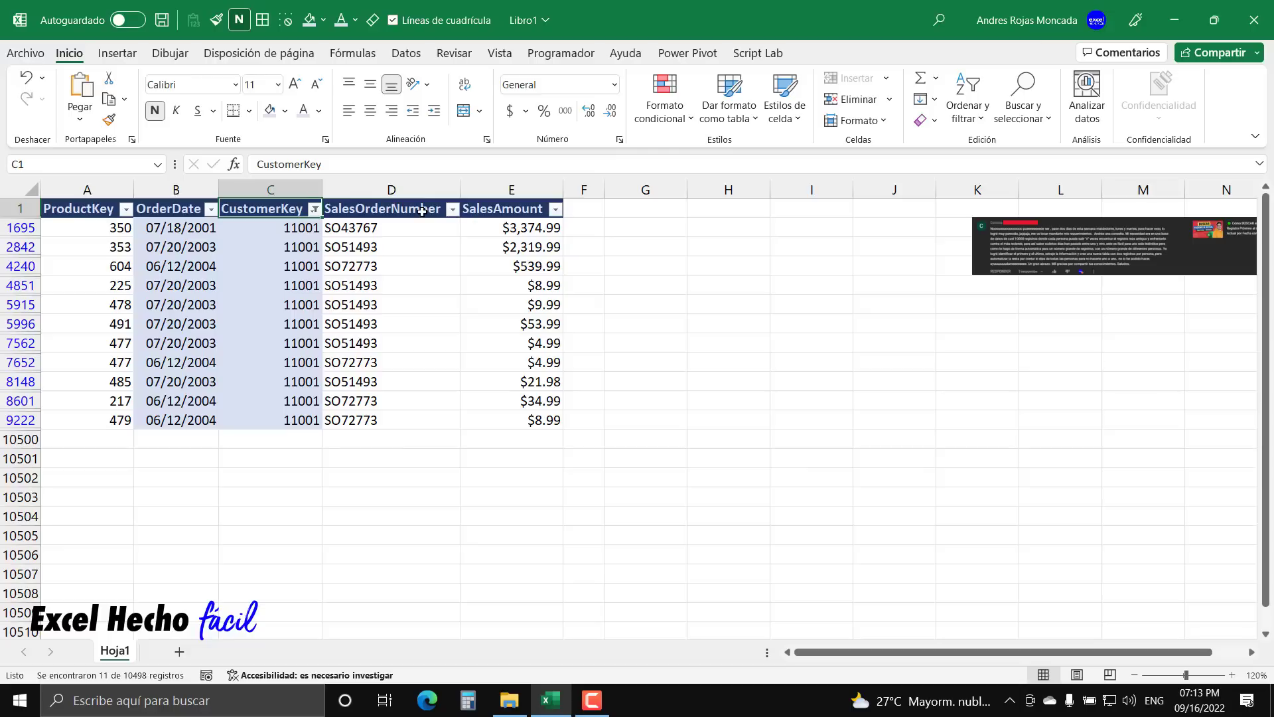
Filter the SalesOrderNumber column to show only the customer's first order.
left_click(444, 213)
left_click(452, 209)
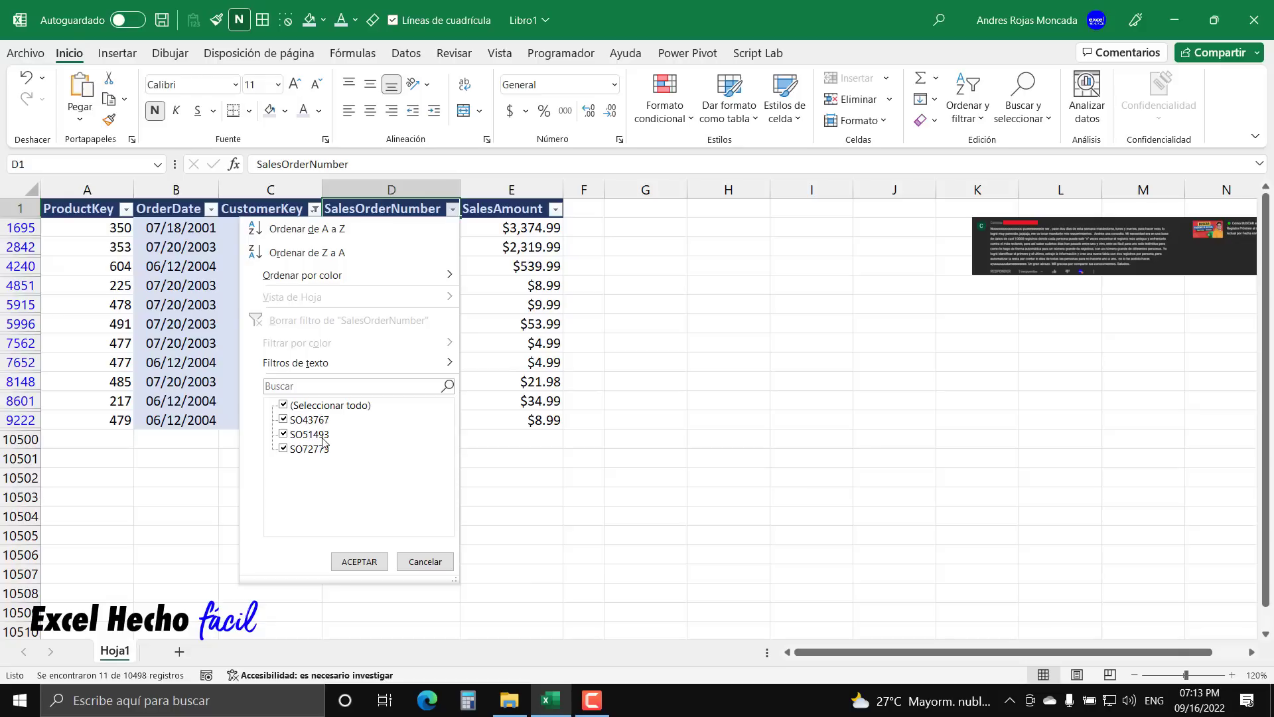
left_click(287, 406)
left_click(286, 420)
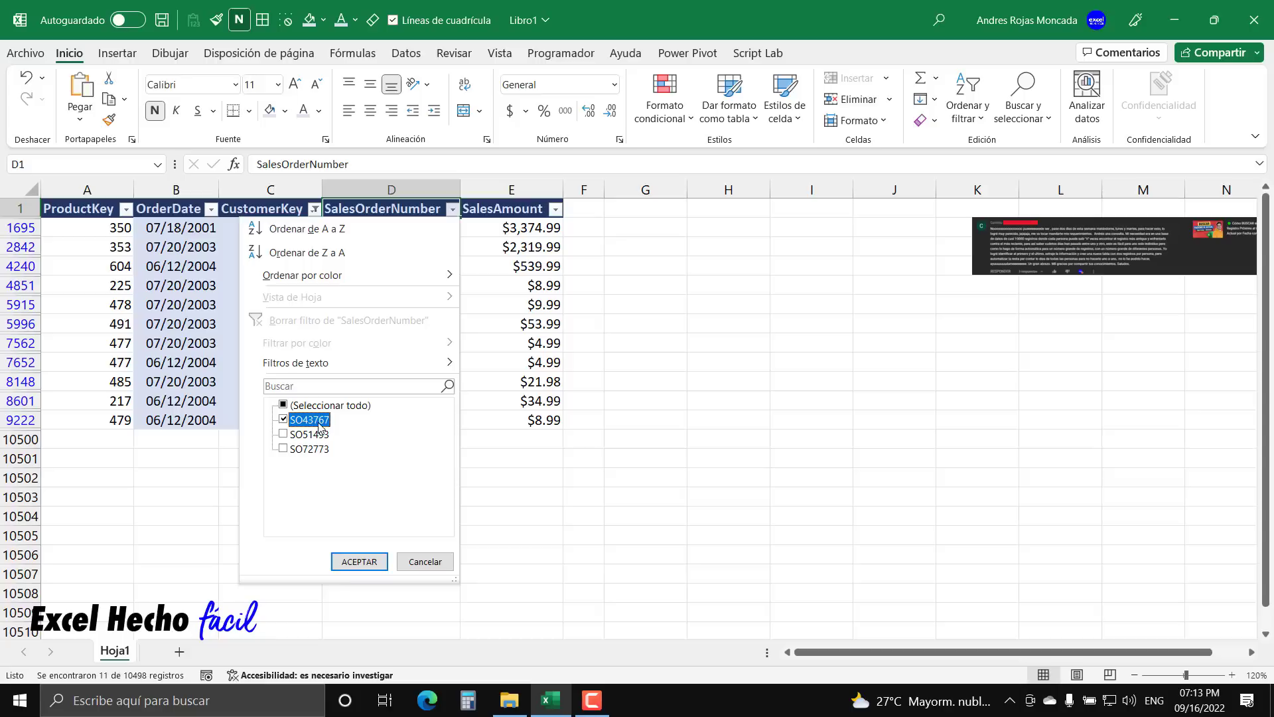
left_click(350, 563)
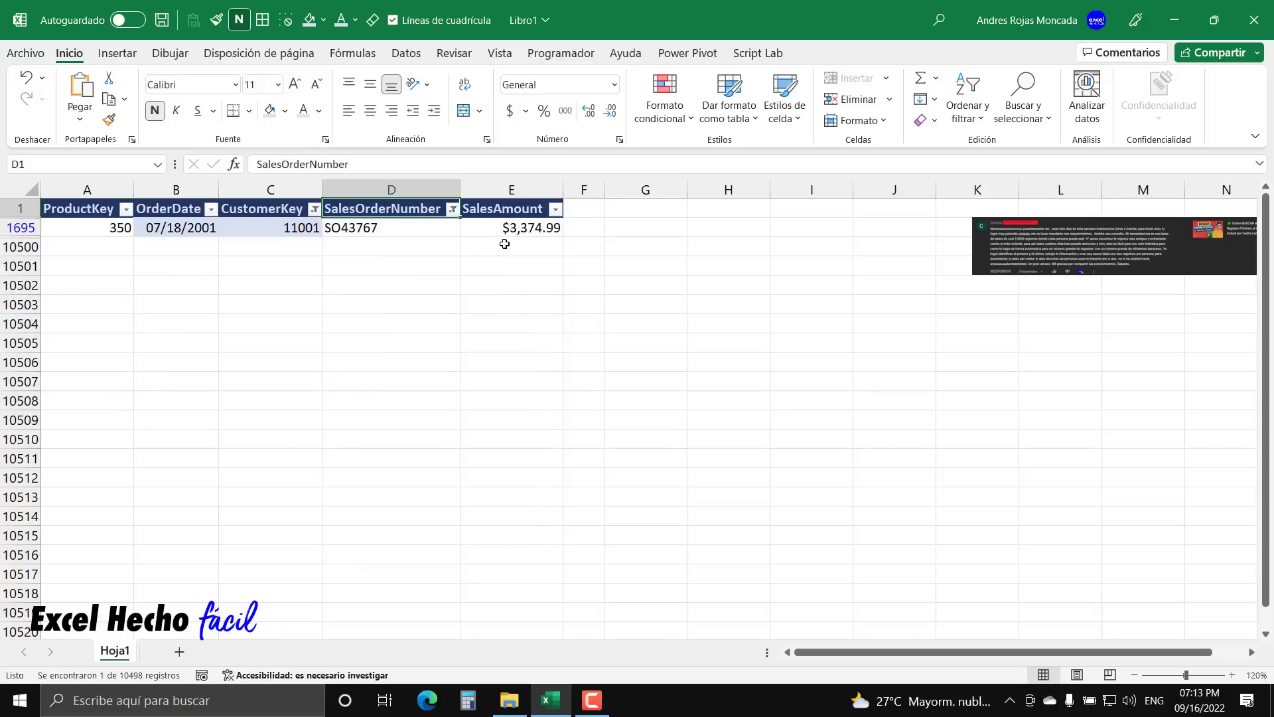
Change the SalesOrderNumber filter to show only the customer's second order.
left_click(452, 209)
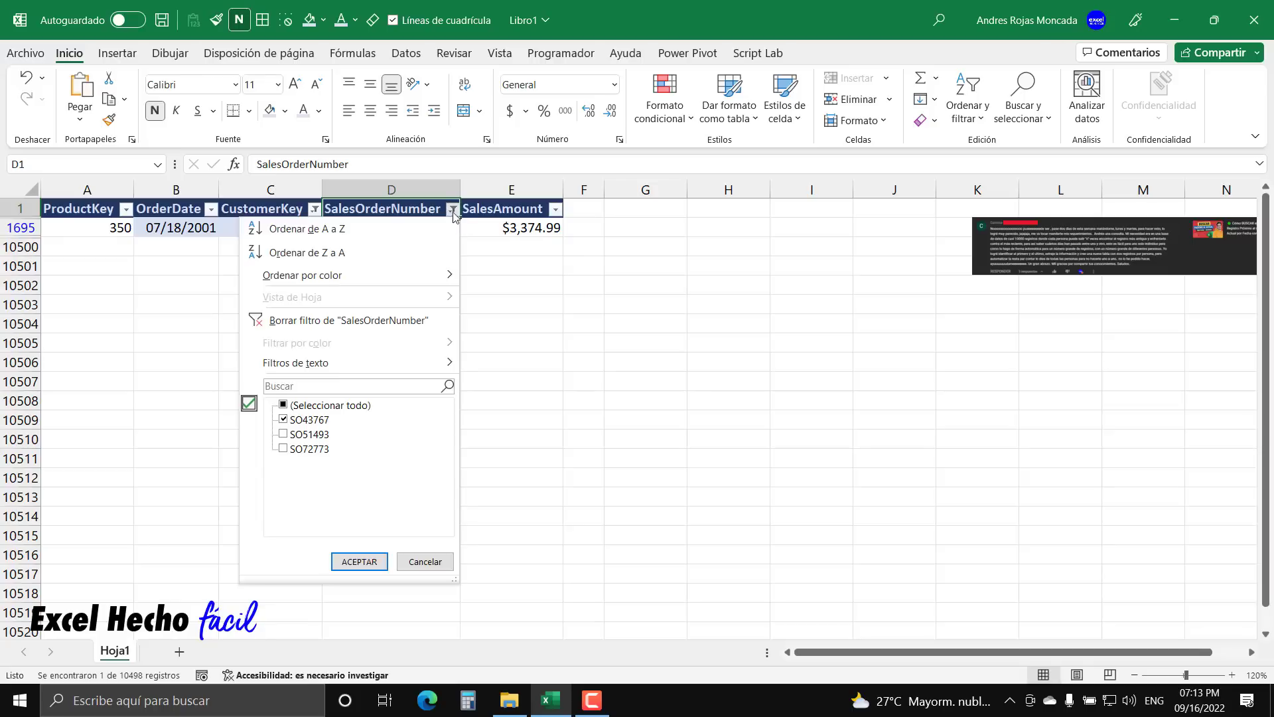
left_click(283, 420)
left_click(283, 434)
left_click(360, 561)
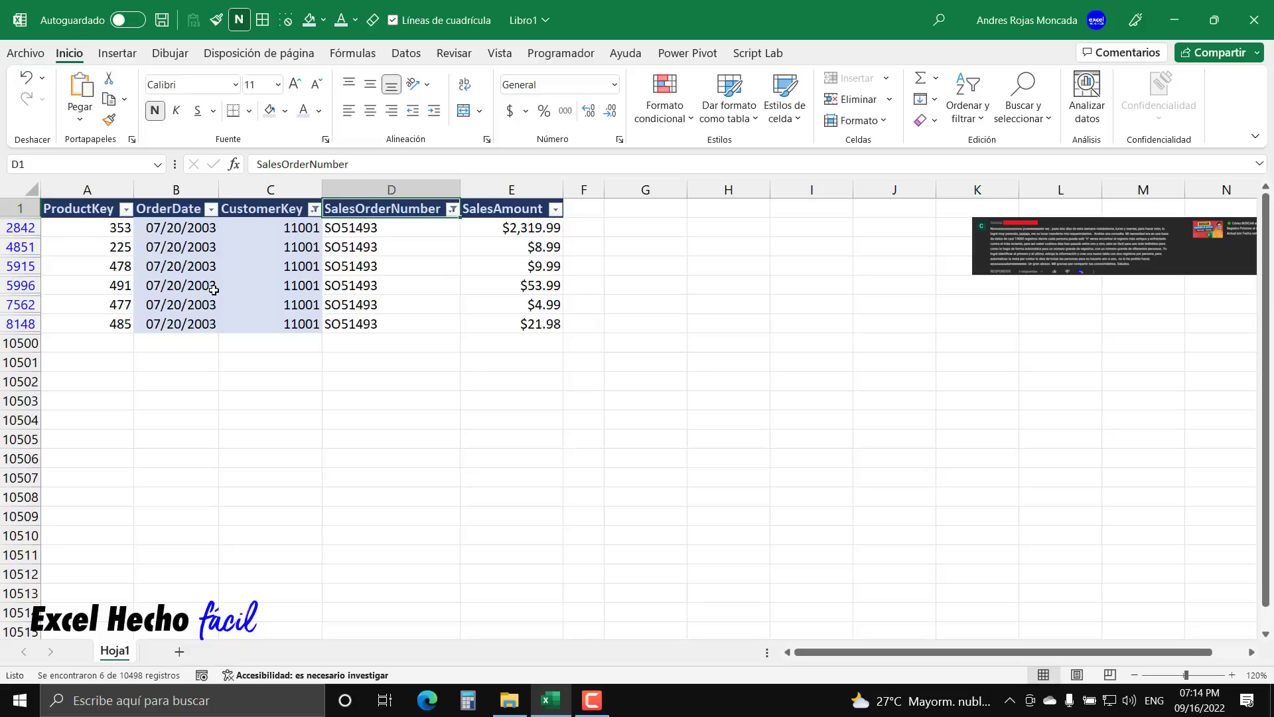
Change the SalesOrderNumber filter to show only the customer's third order.
left_click(452, 209)
left_click(284, 435)
left_click(283, 449)
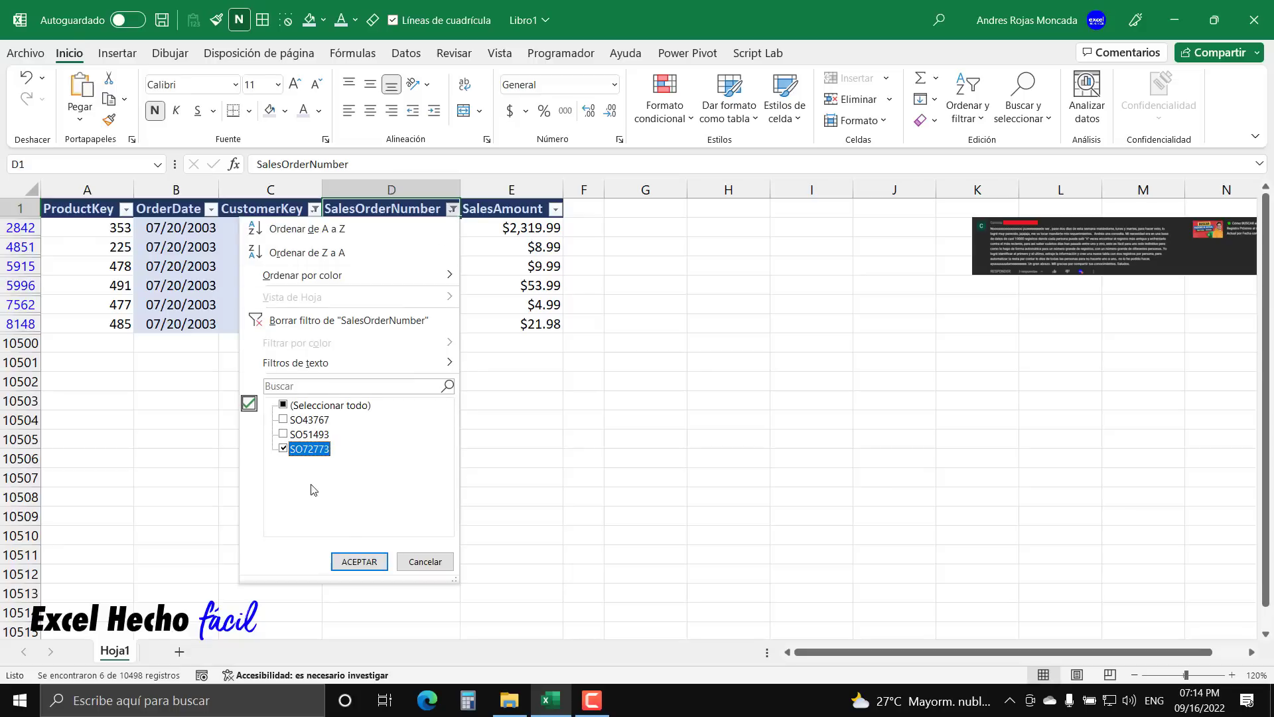
left_click(359, 562)
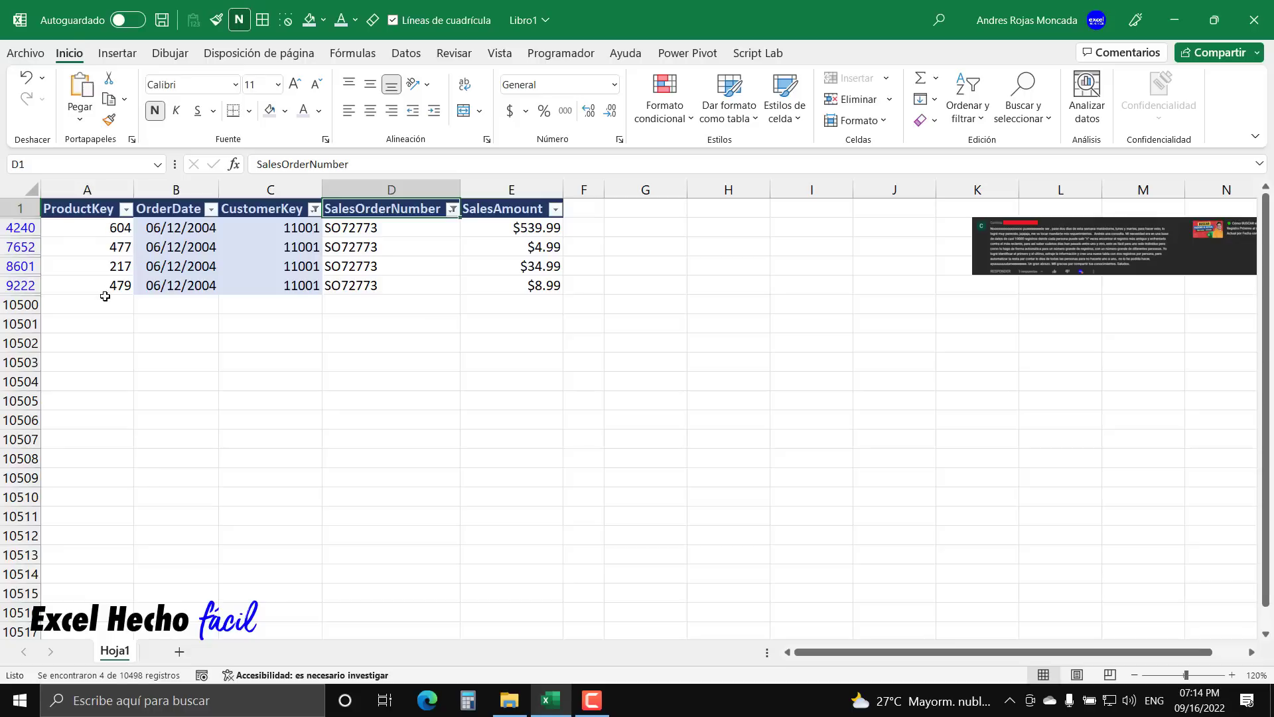
Clear the SalesOrderNumber filter and examine the customer's earliest and latest dates in the OrderDate column.
left_click(452, 208)
left_click(298, 321)
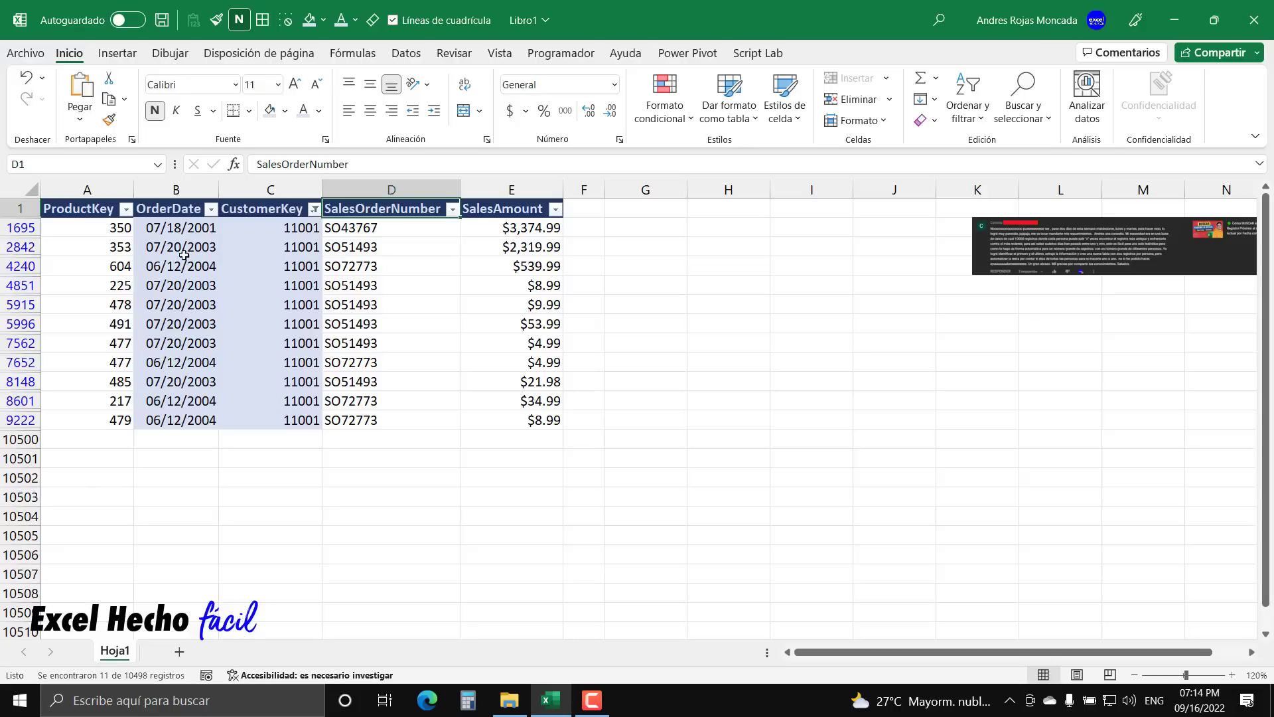
left_click(180, 211)
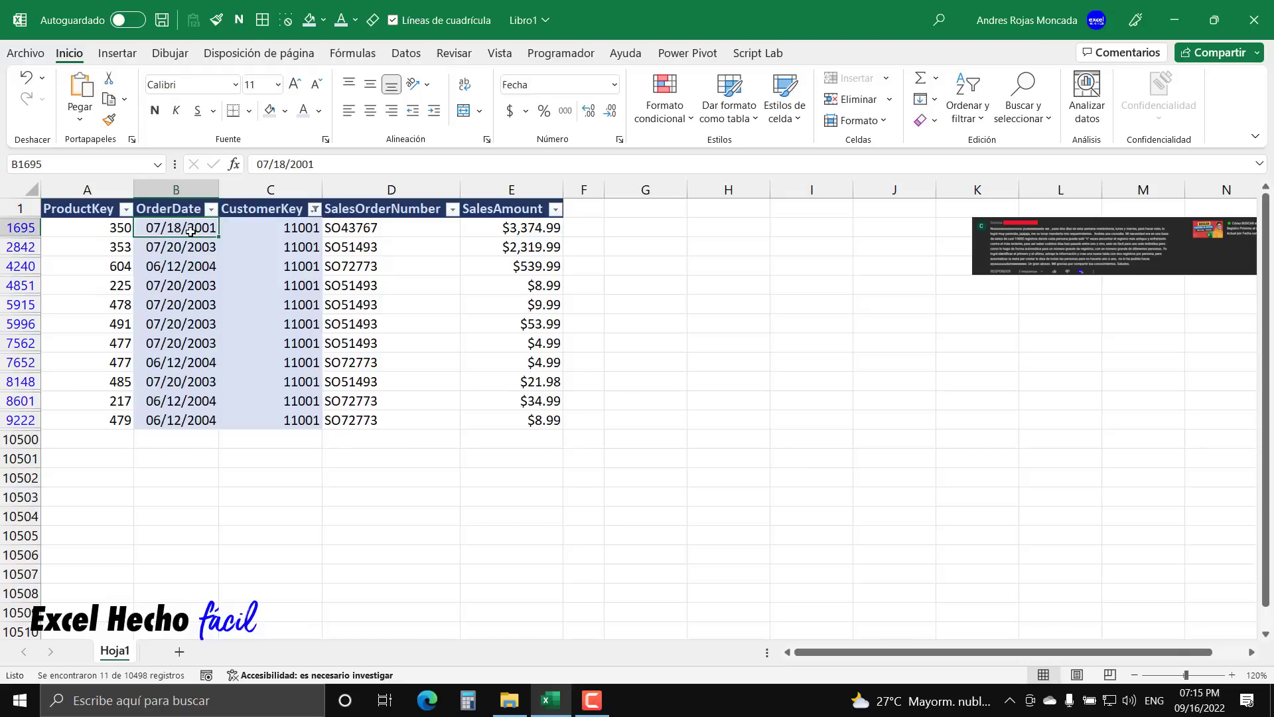
left_click(191, 232)
left_click(151, 364)
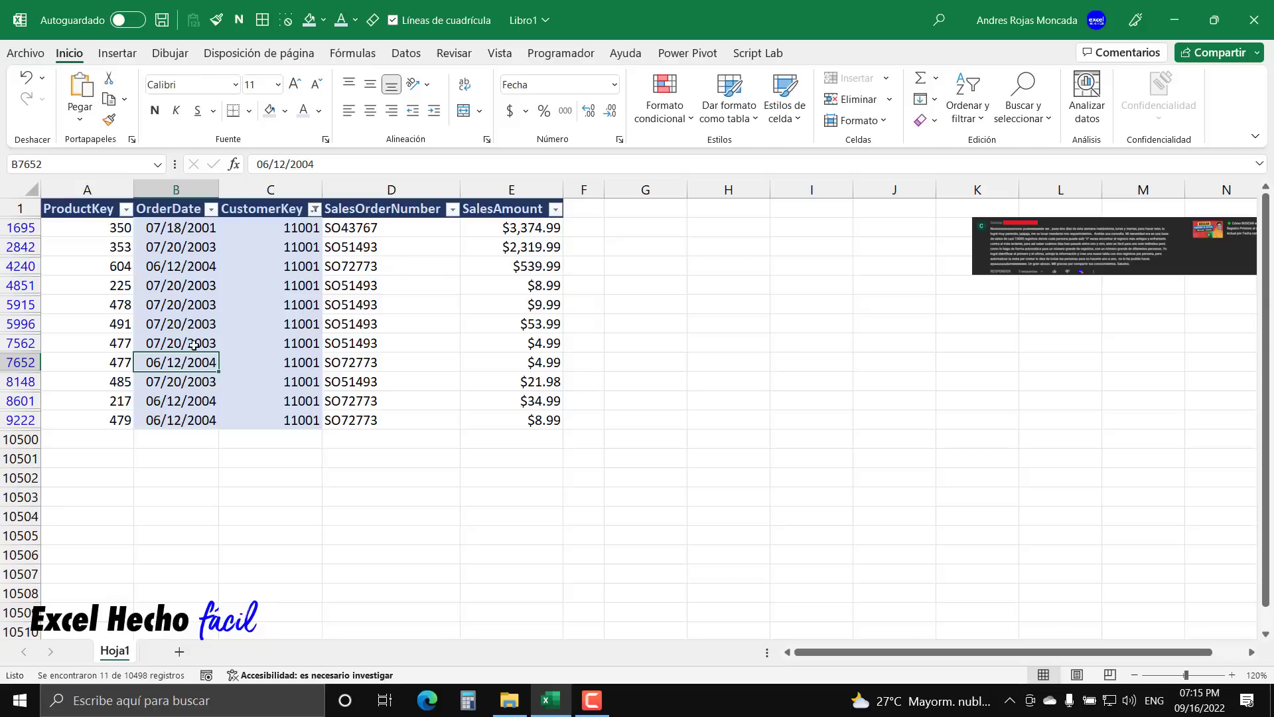
left_click(201, 230)
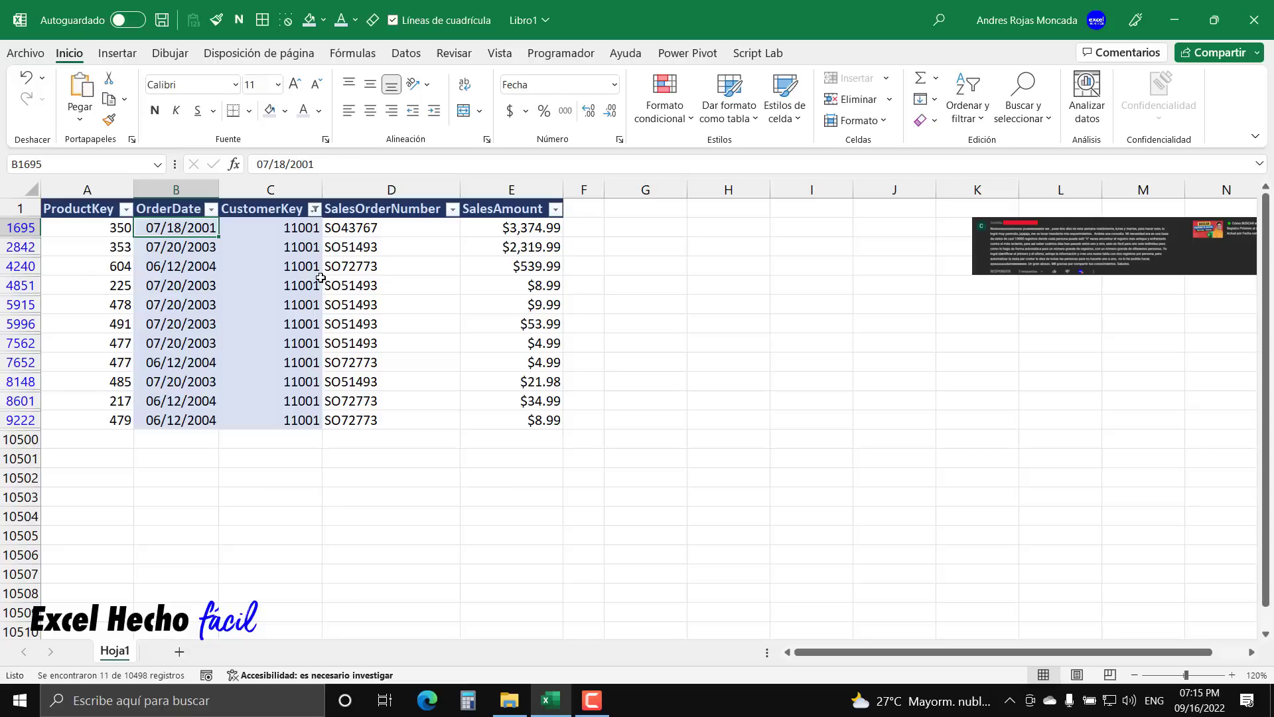
left_click(208, 405)
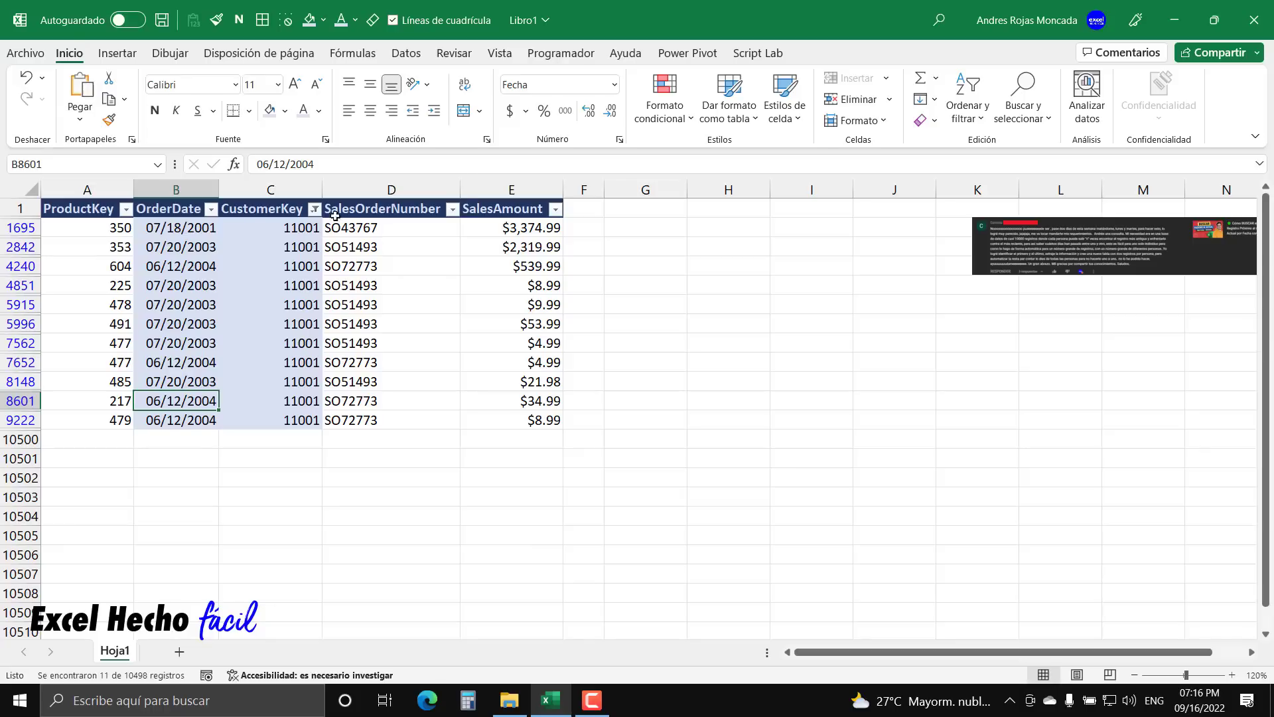
Clear the CustomerKey filter to bring back the full sales table, and select cell G1.
left_click(256, 211)
left_click(312, 211)
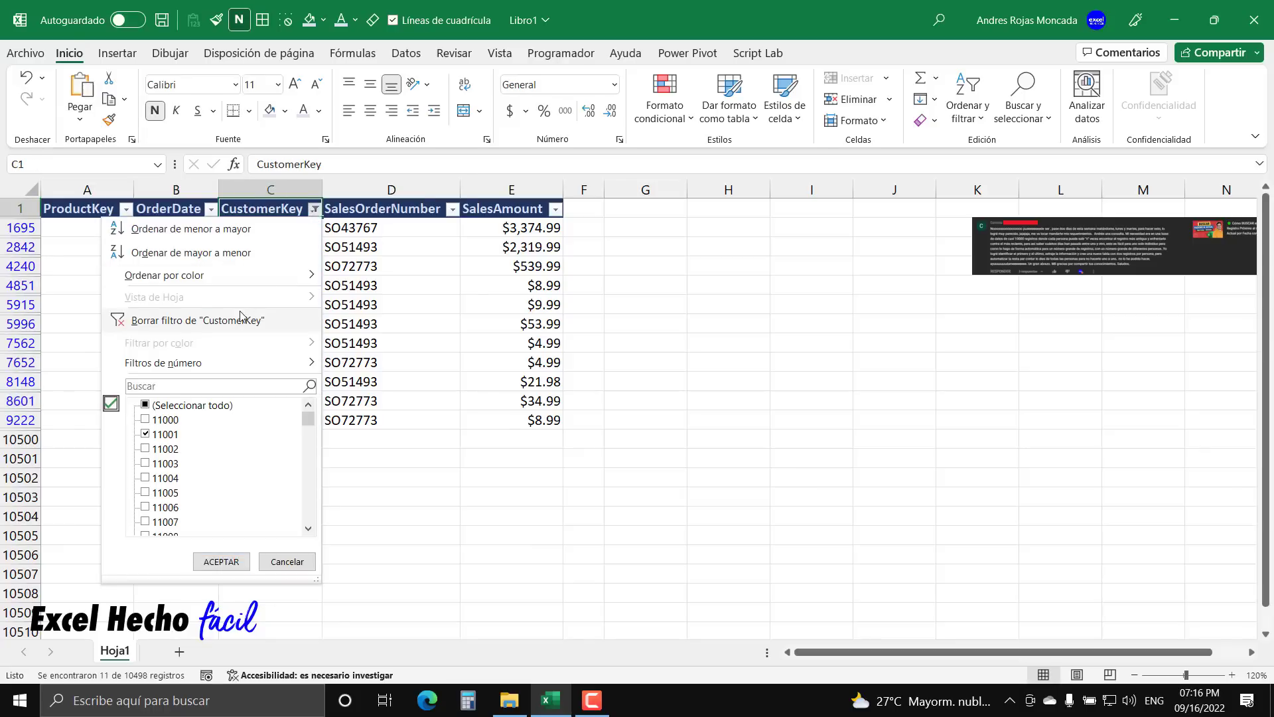
left_click(242, 321)
left_click_drag(77, 211, 531, 516)
left_click(638, 213)
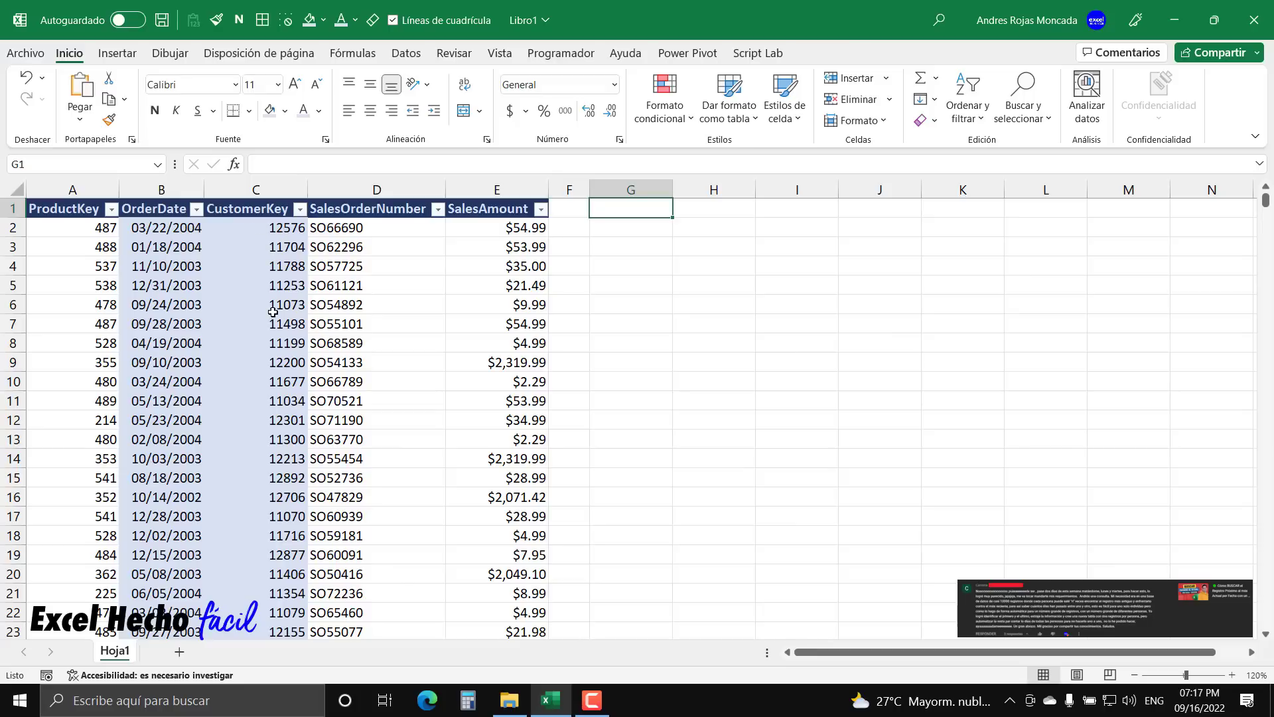
Start a LAMBDA formula in cell G2 and move its syntax hint clear of the formula.
left_click(643, 228)
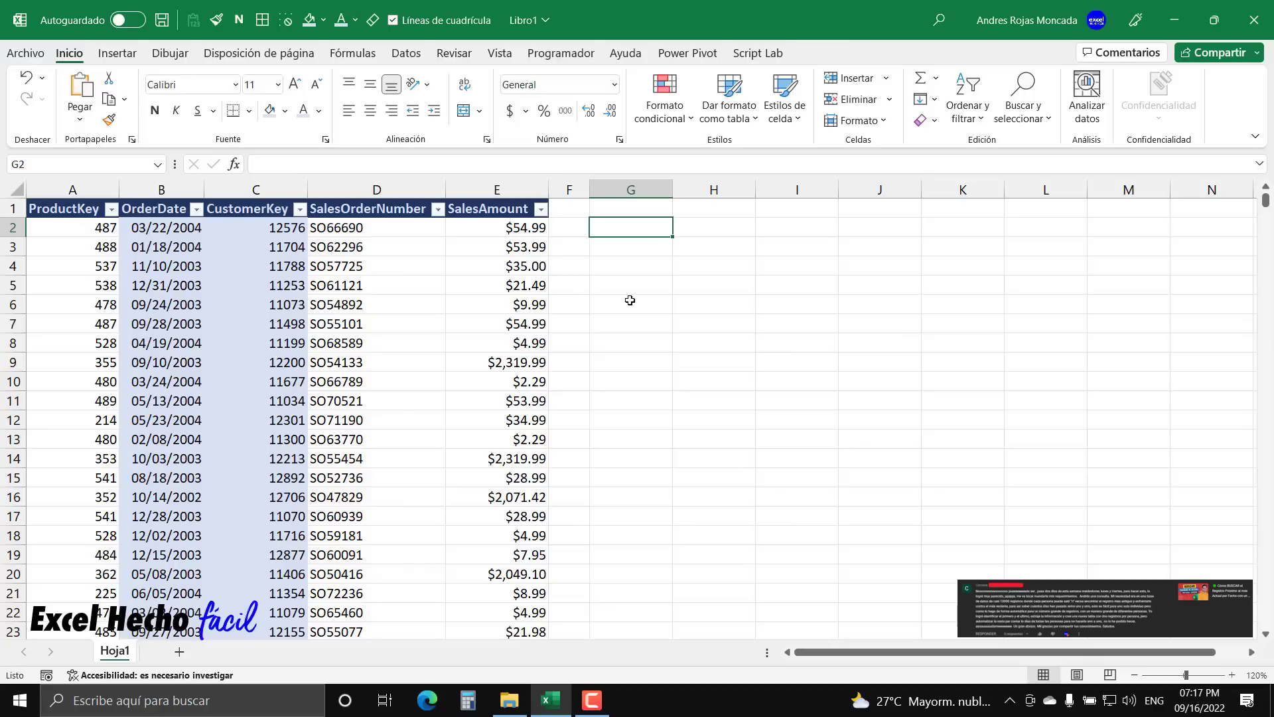
type("=la")
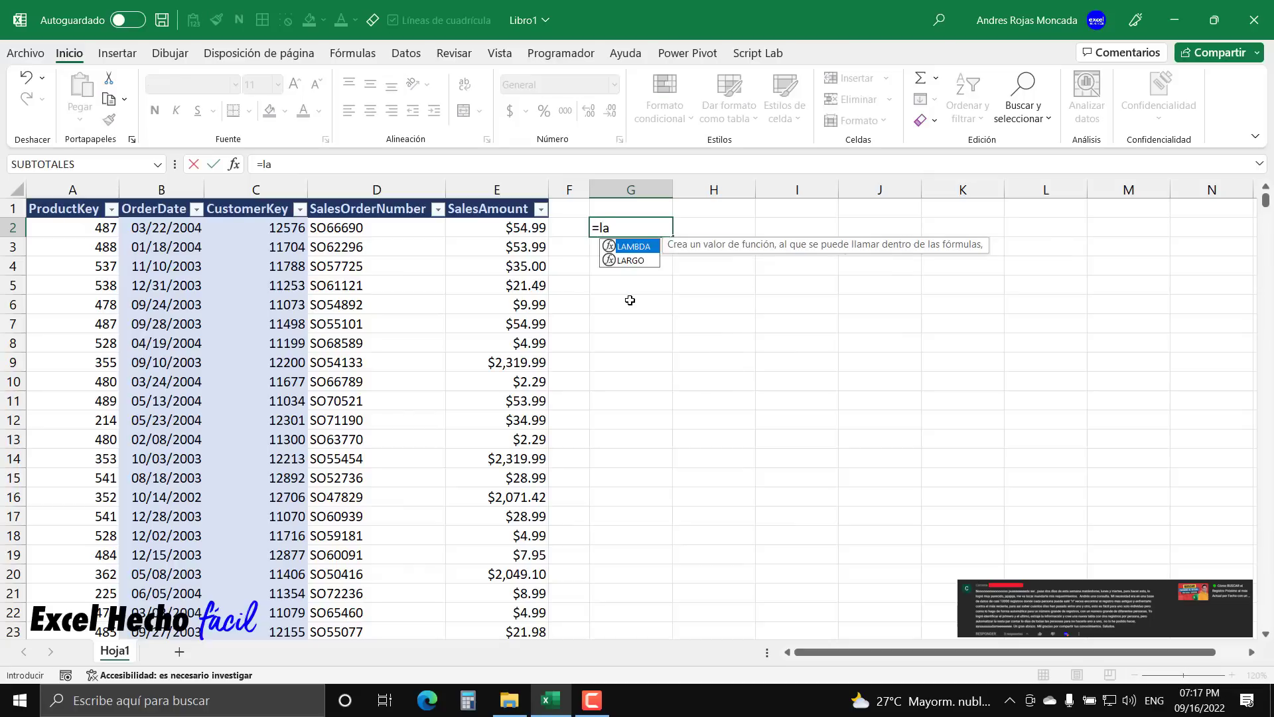
key("Tab")
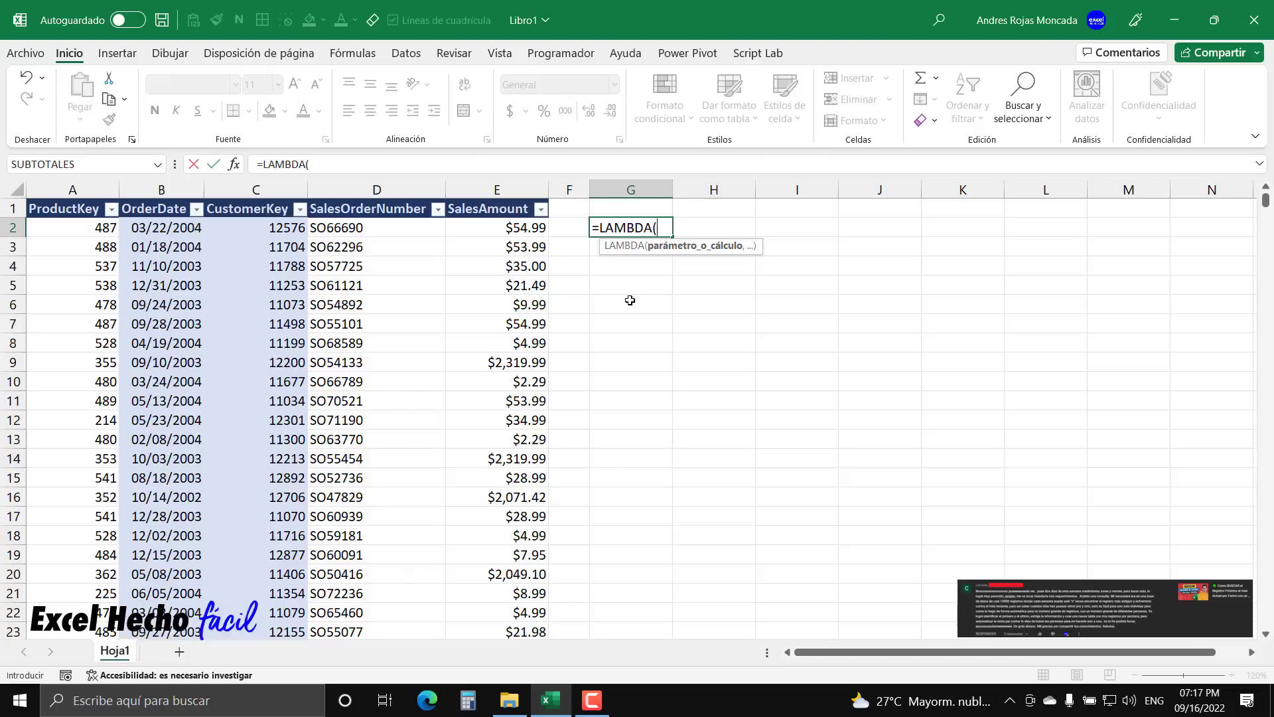
key("BackSpace")
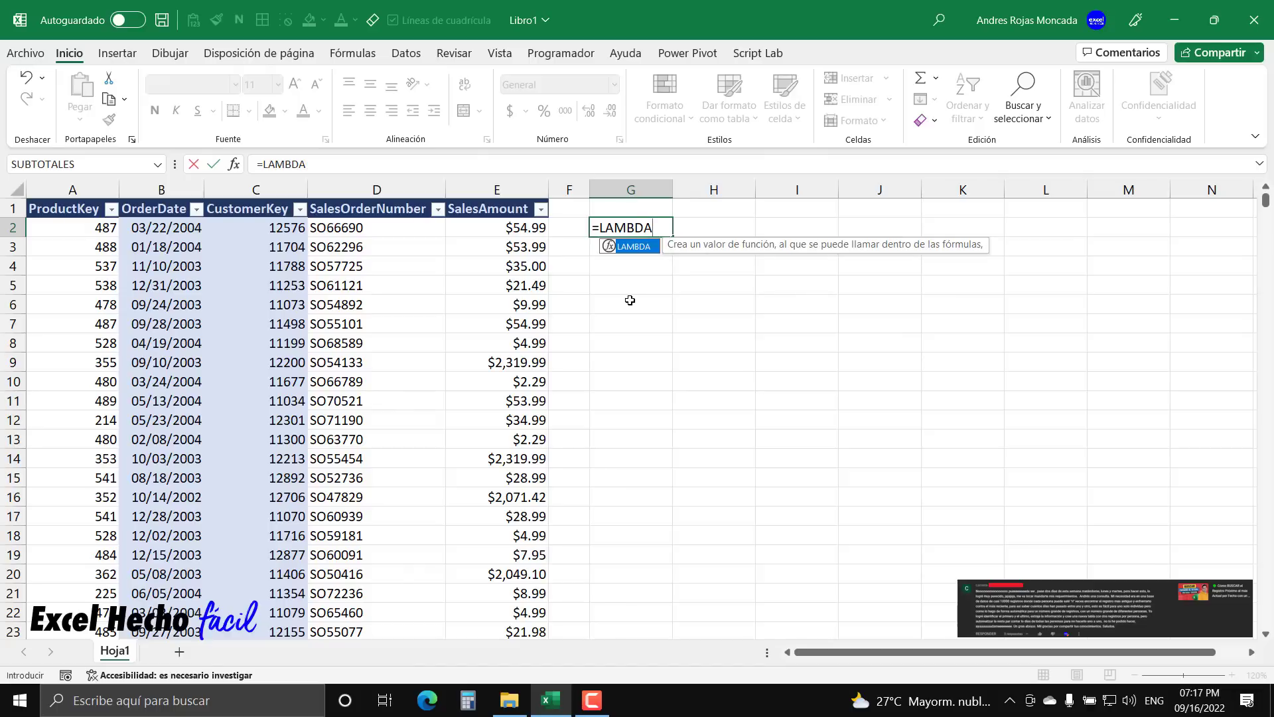
type("(")
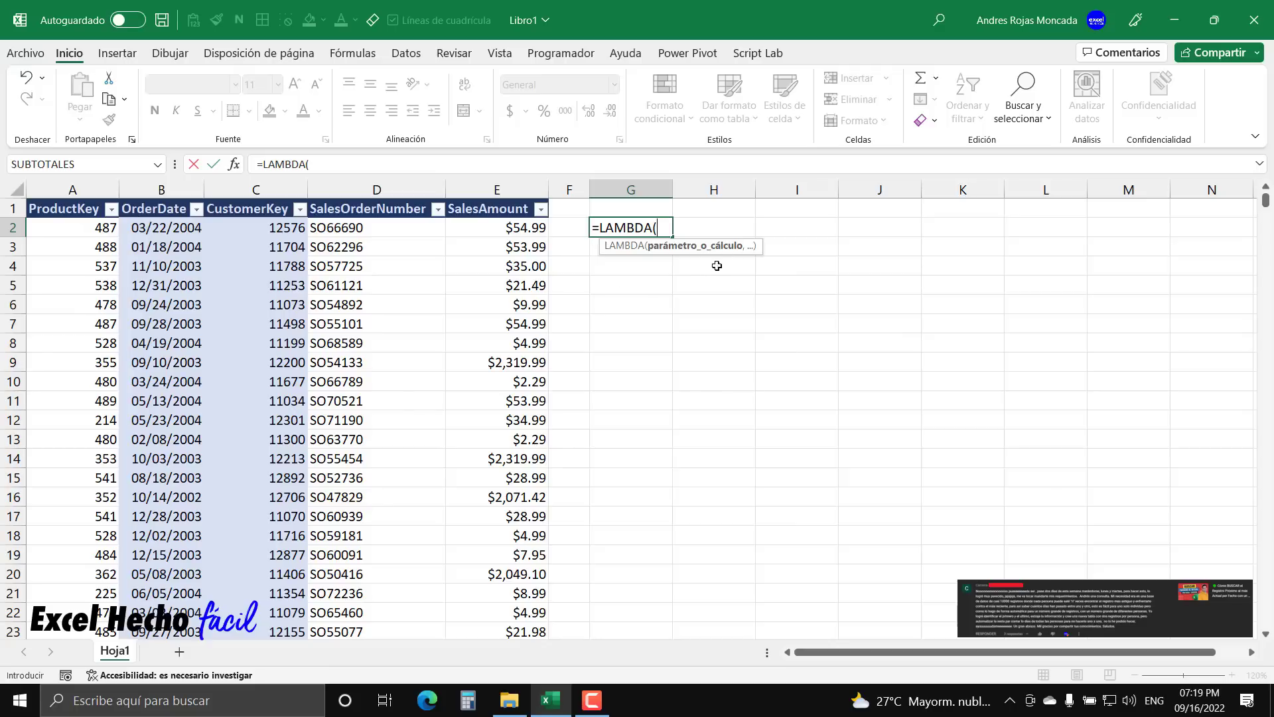
left_click_drag(751, 247, 736, 426)
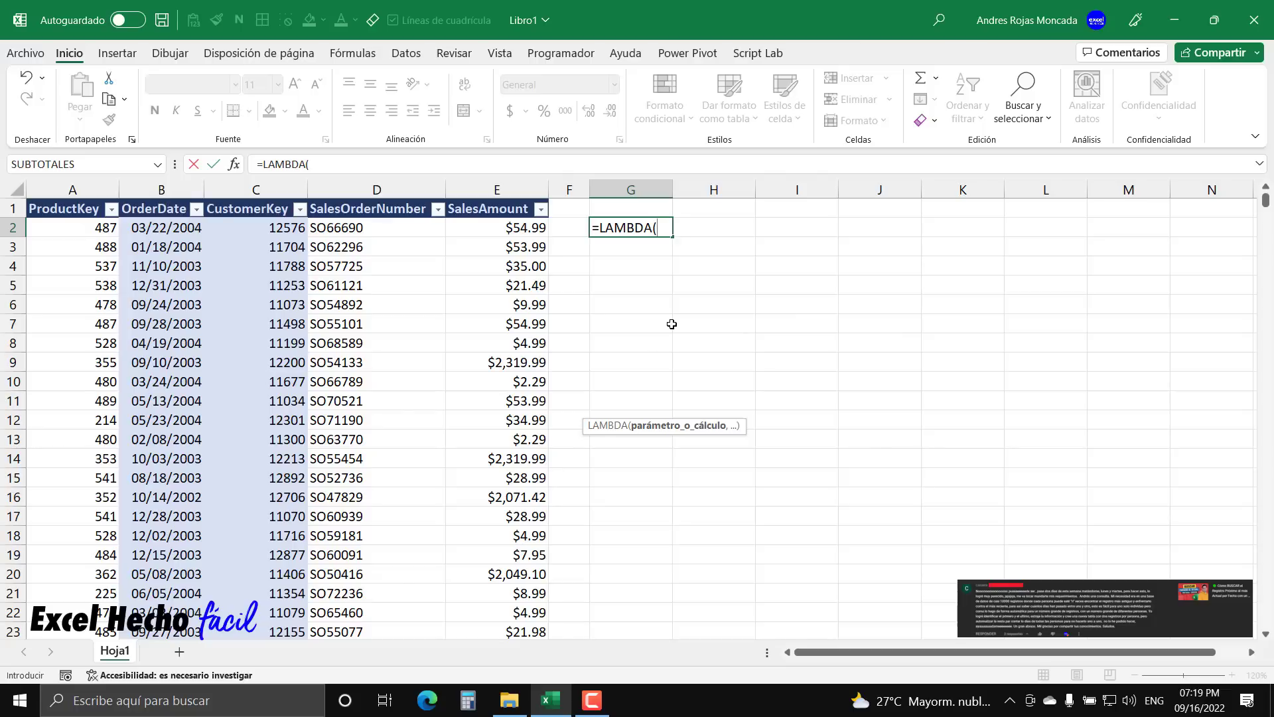
Declare colClave and colFecha as the first two parameters of the LAMBDA formula in G2.
type("col")
left_click(680, 231)
type("Clave")
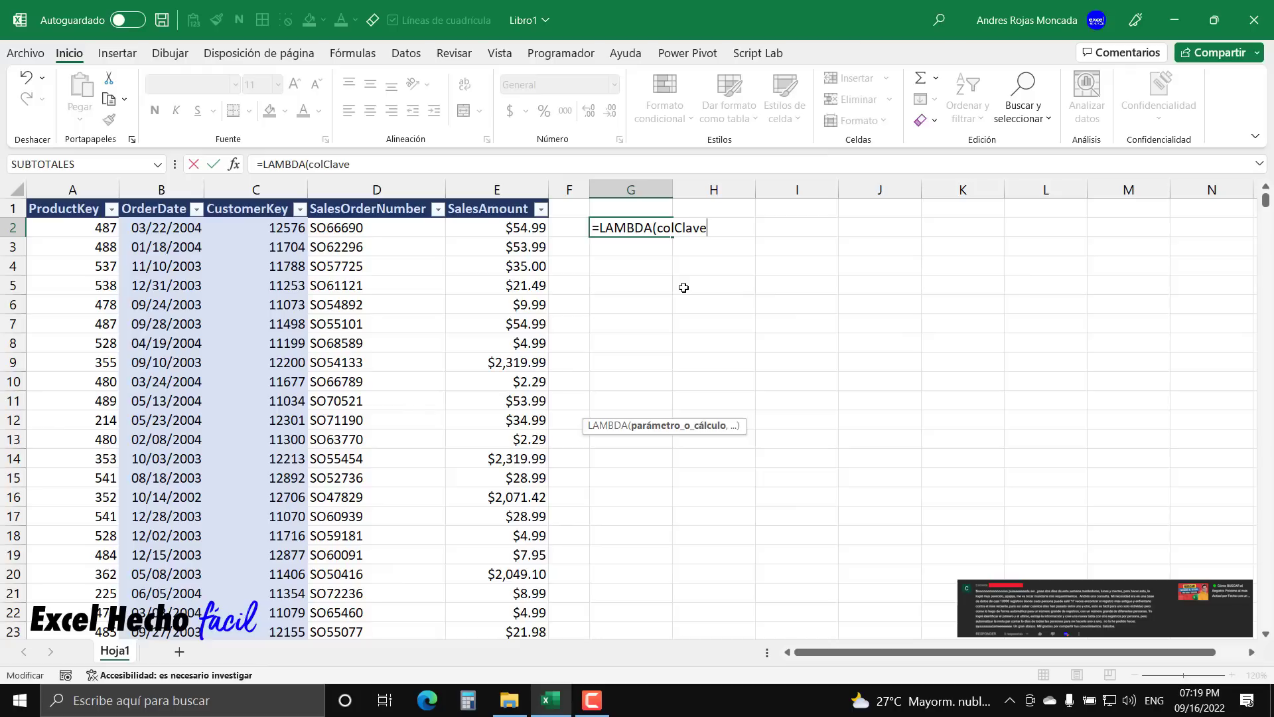
type(",")
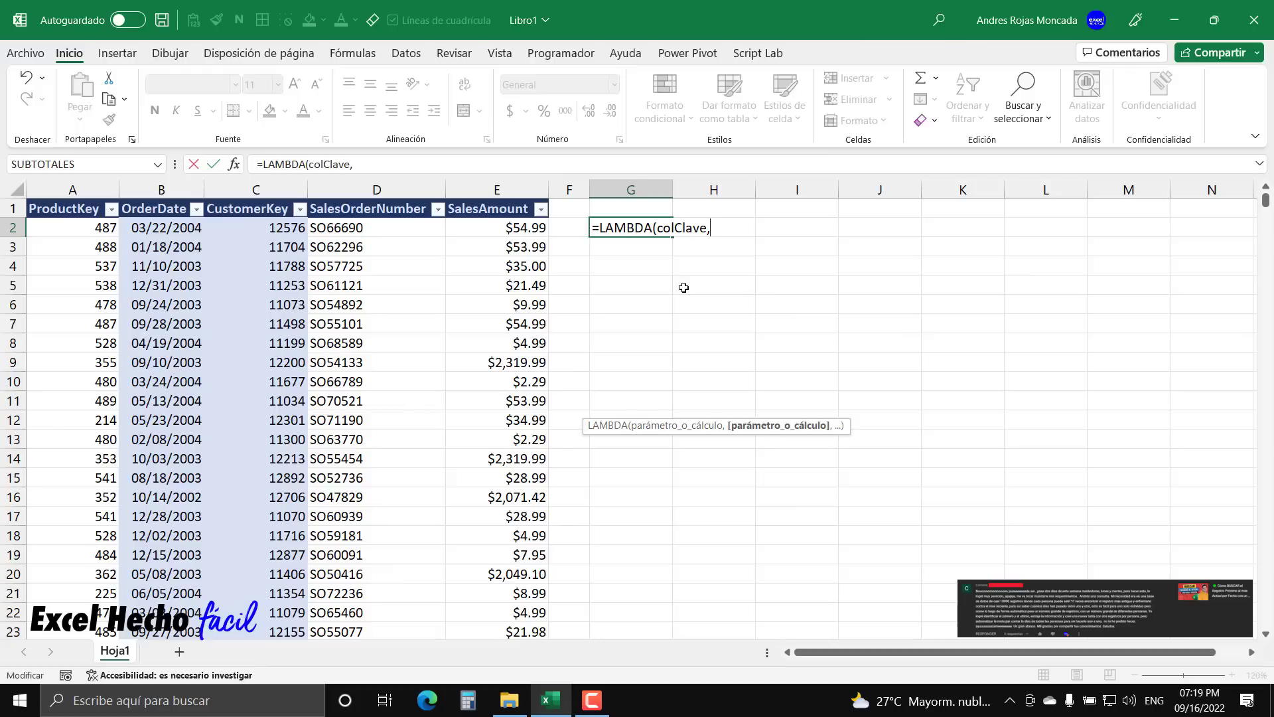
type("col")
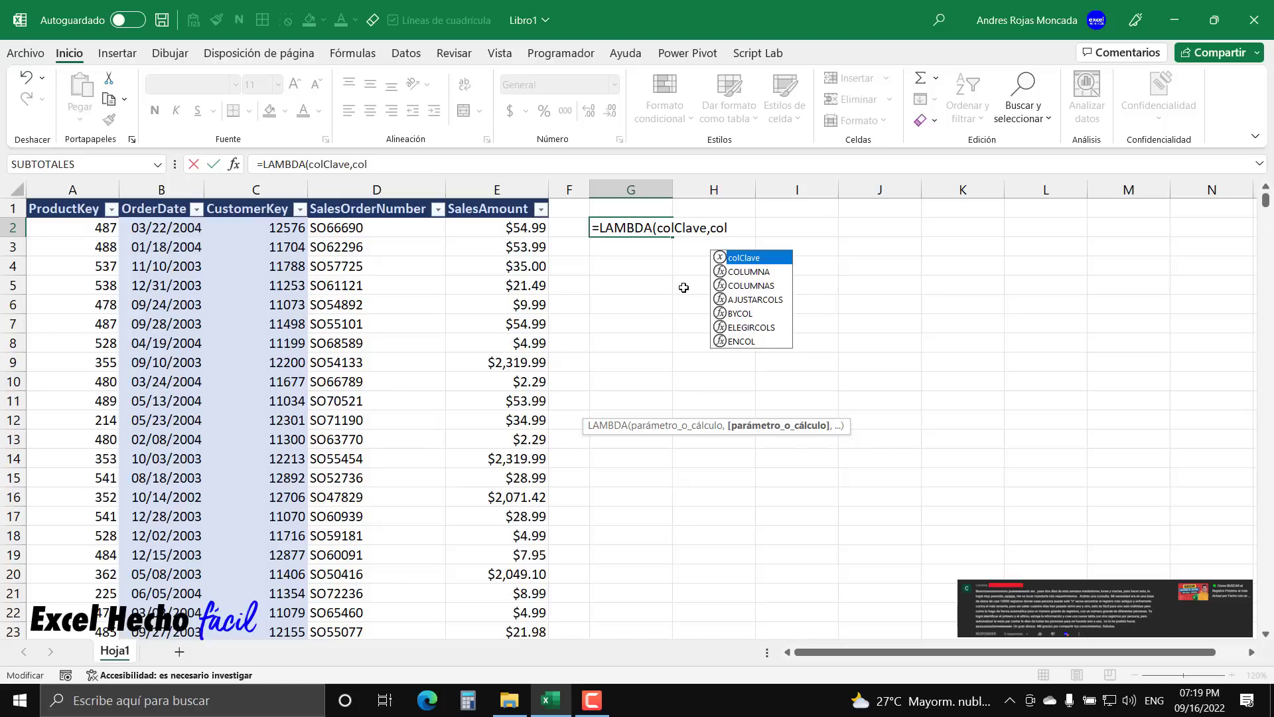
type("Fecha")
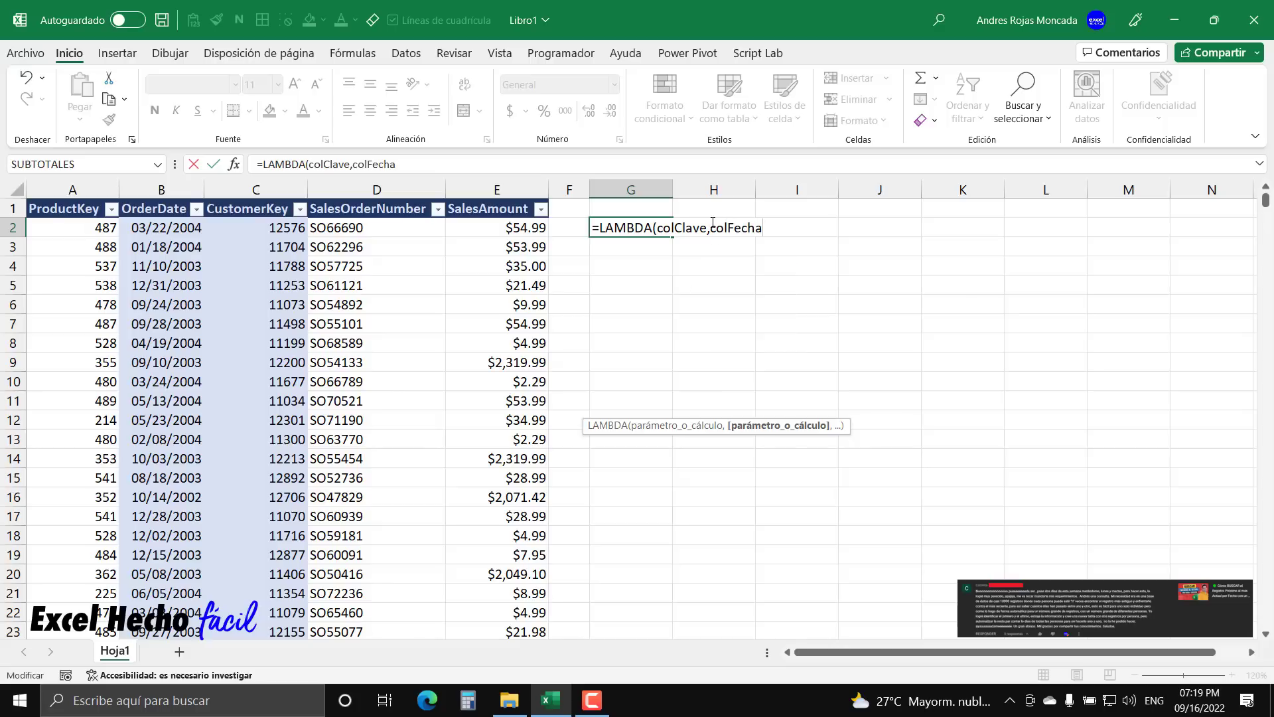
left_click_drag(710, 227, 729, 227)
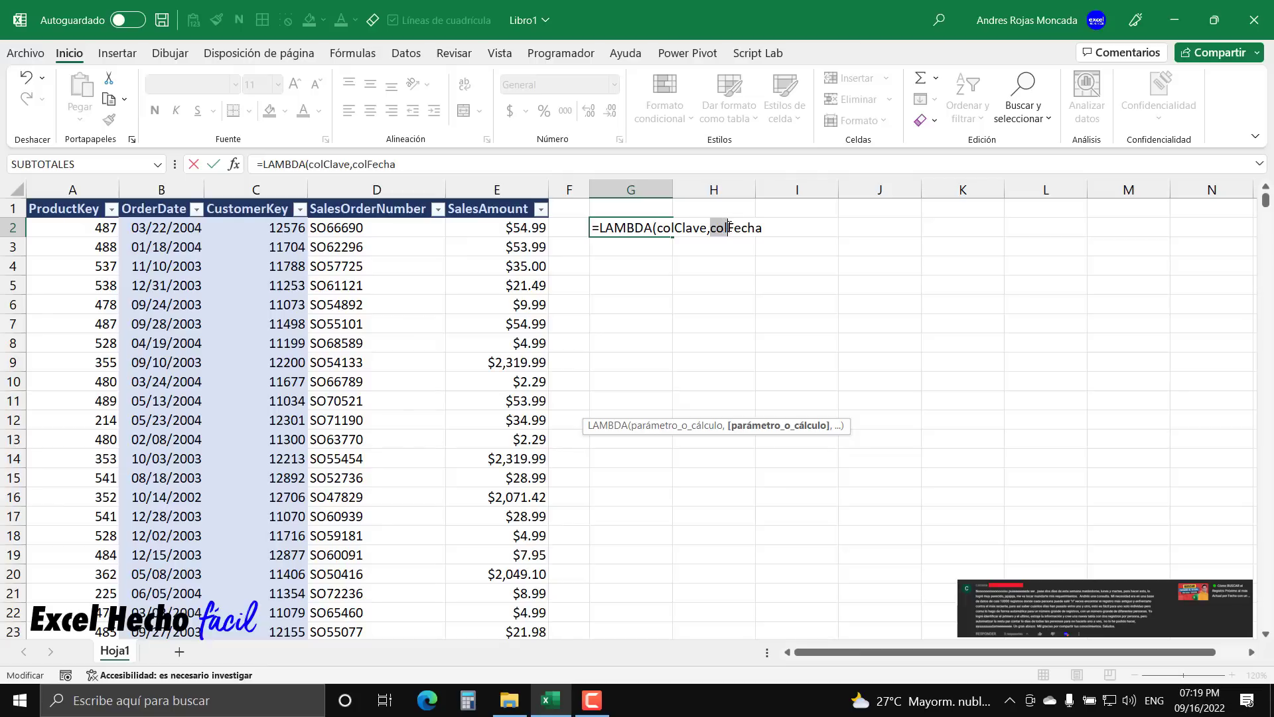
Continue the LAMBDA formula on a new line with a LET function whose first variable is named ClavesUnicas.
left_click(774, 226)
type(",")
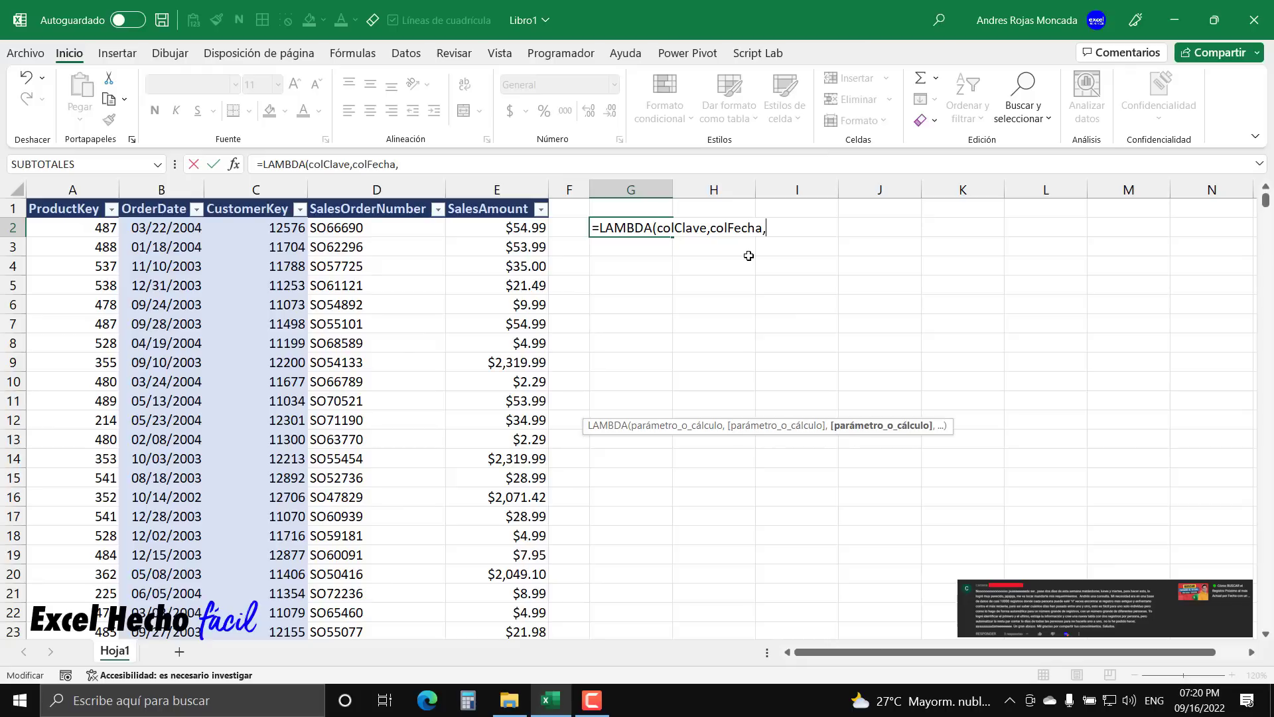
key("alt+Return")
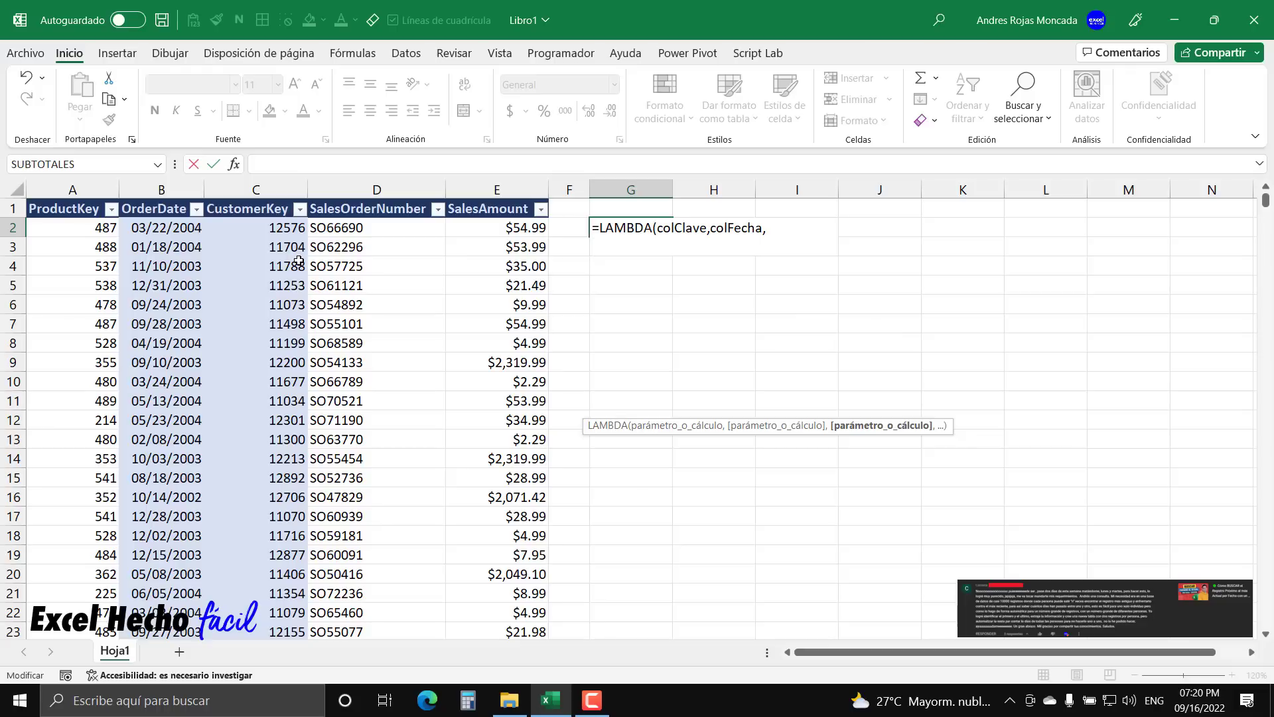
type("le")
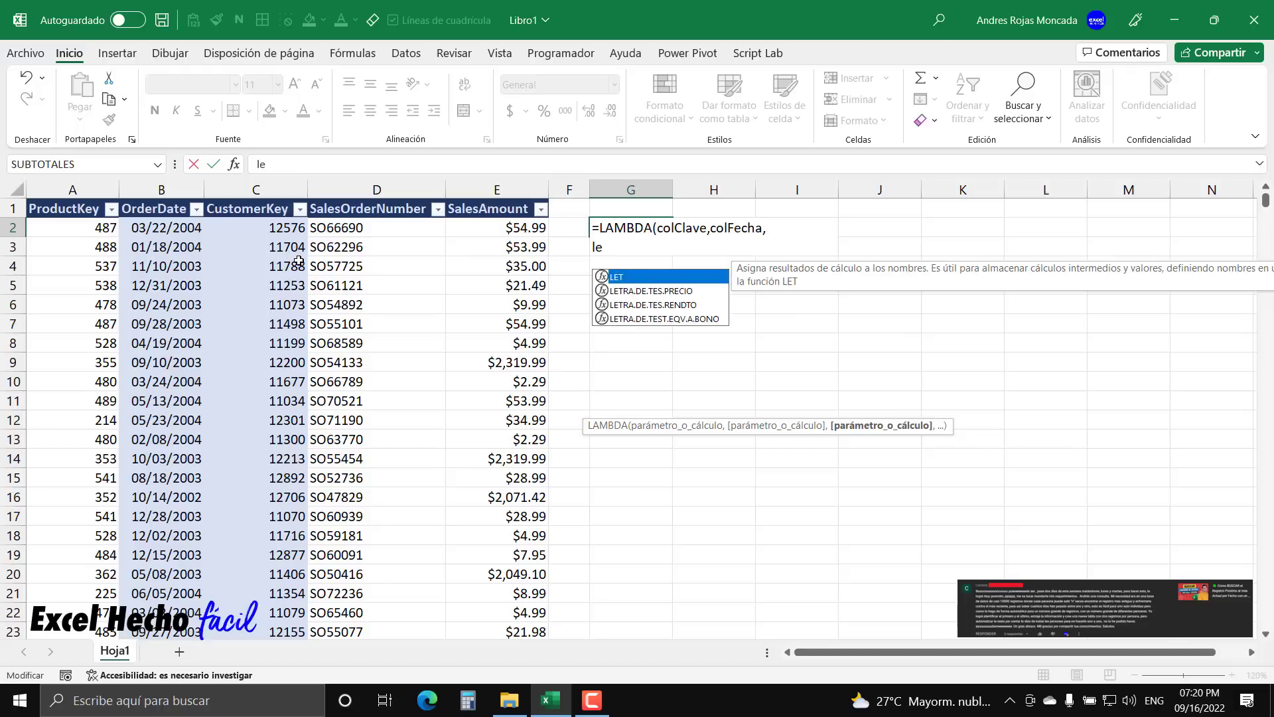
type("t")
key("Tab")
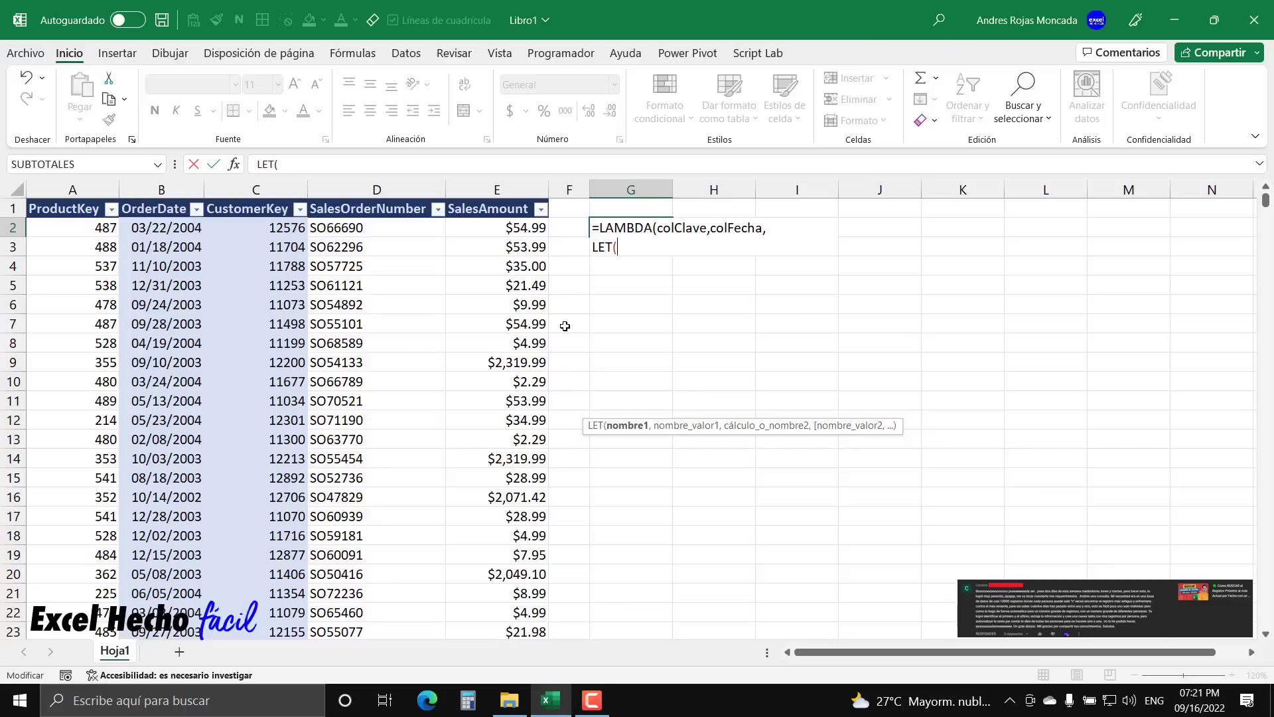
type("ClavesUnicas")
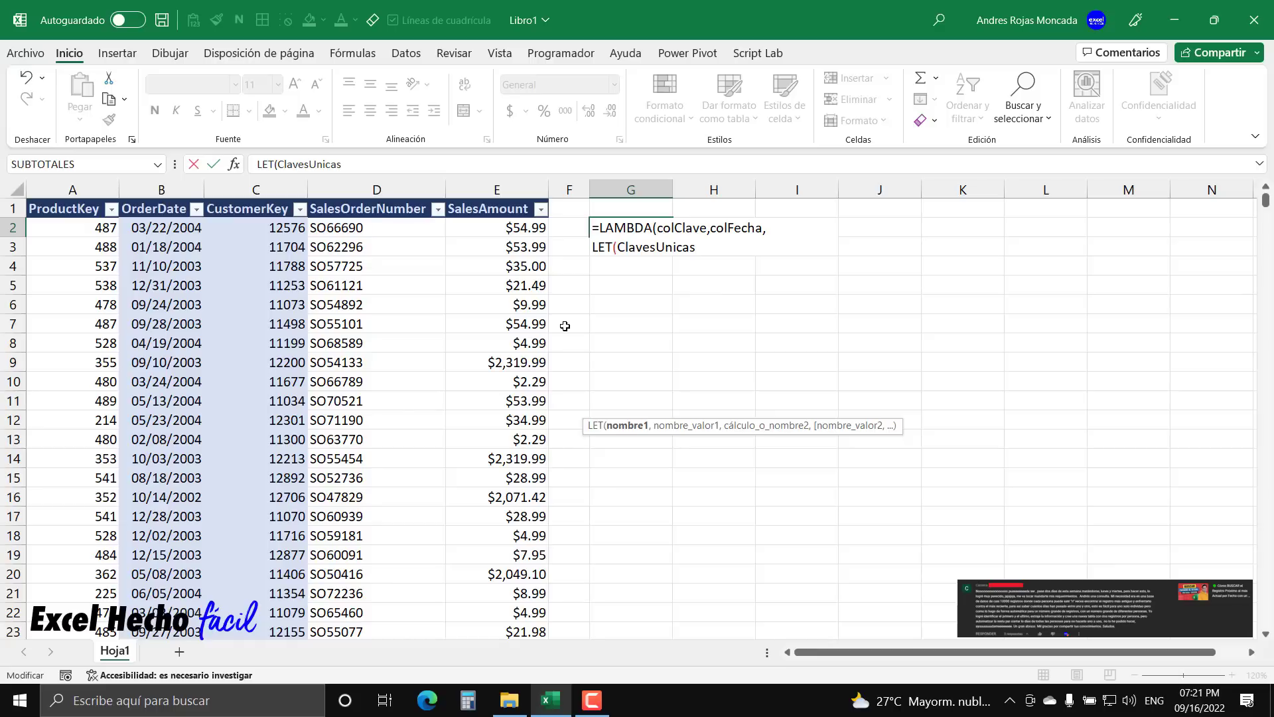
type(",")
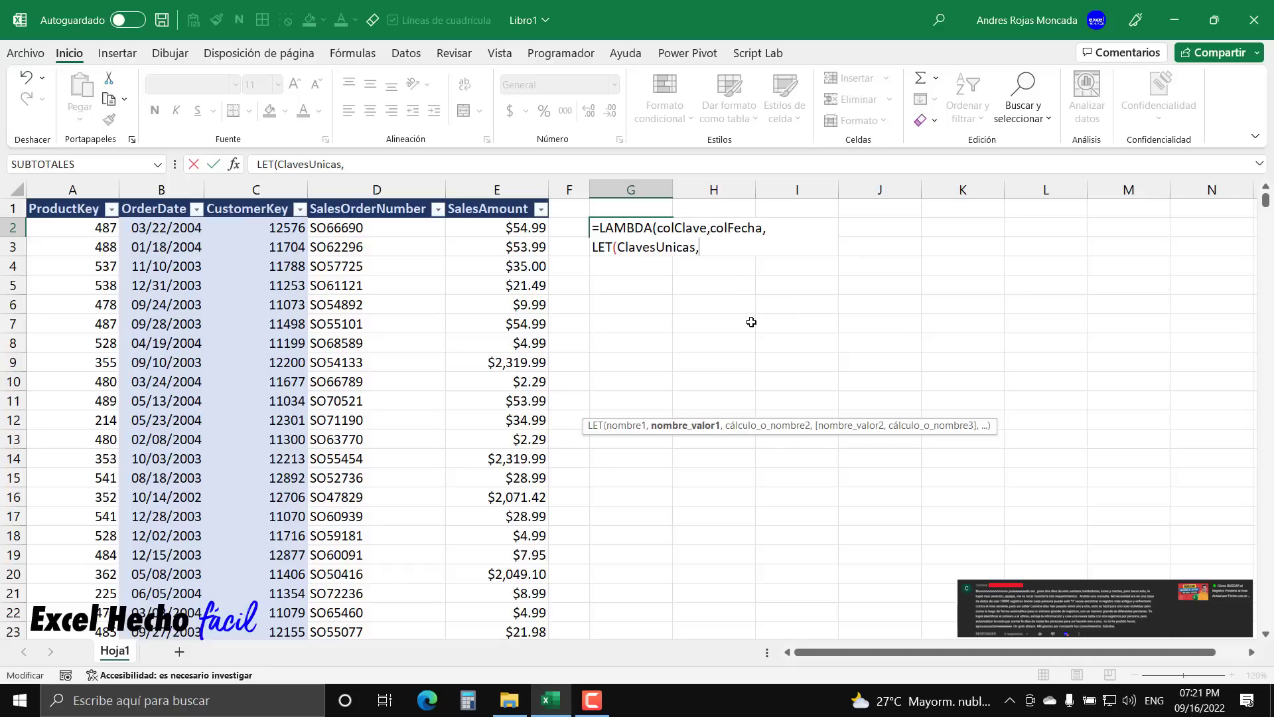
Define the value of ClavesUnicas as UNICOS(colClave).
type("unico")
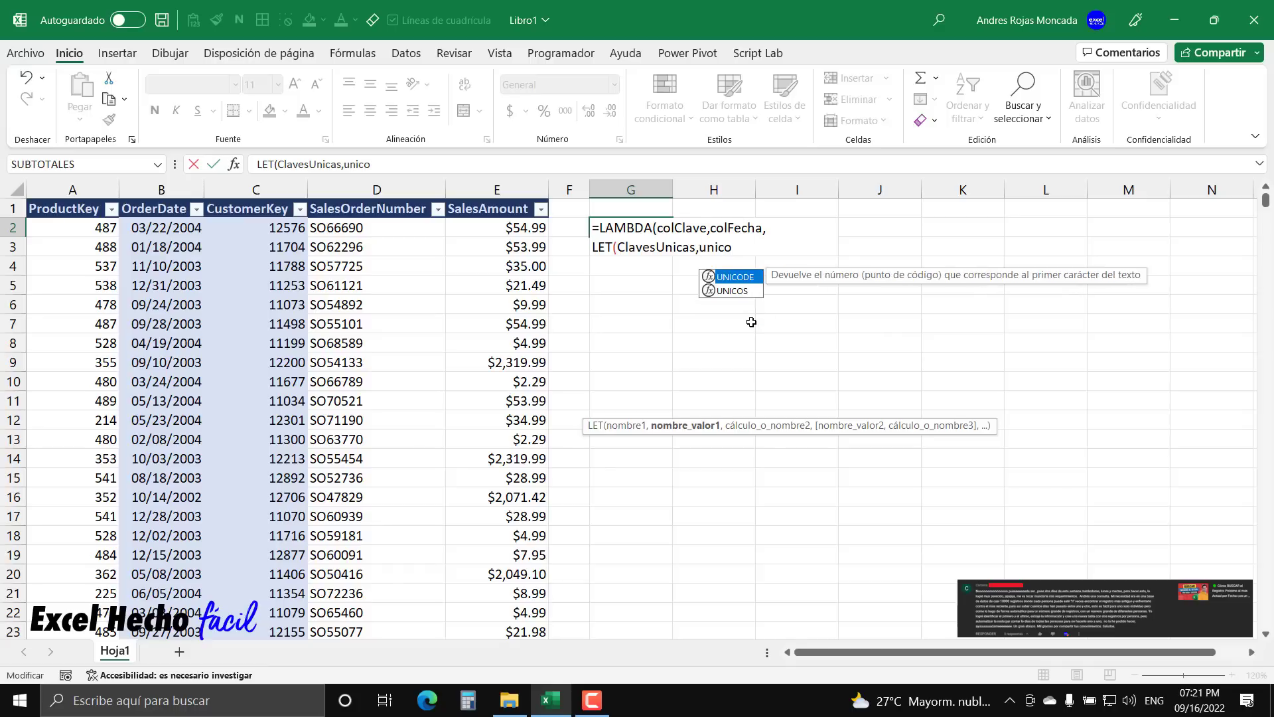
key("Down")
key("Tab")
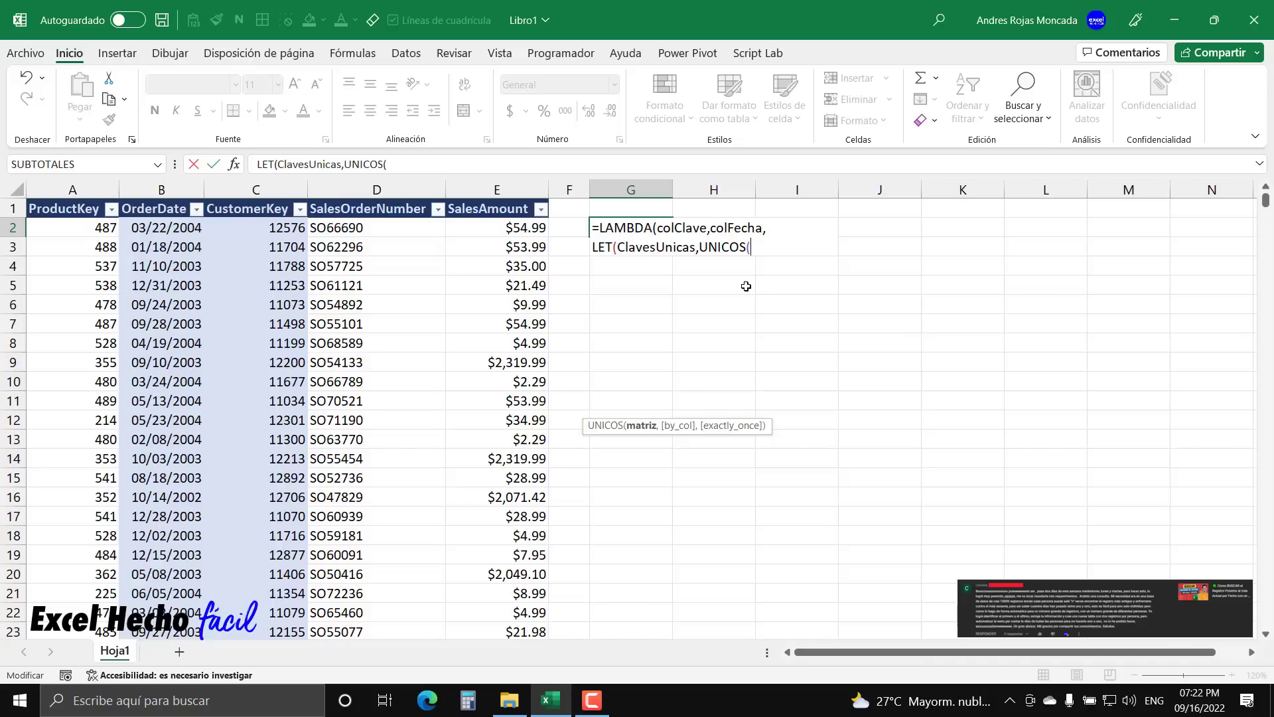
type("colcla")
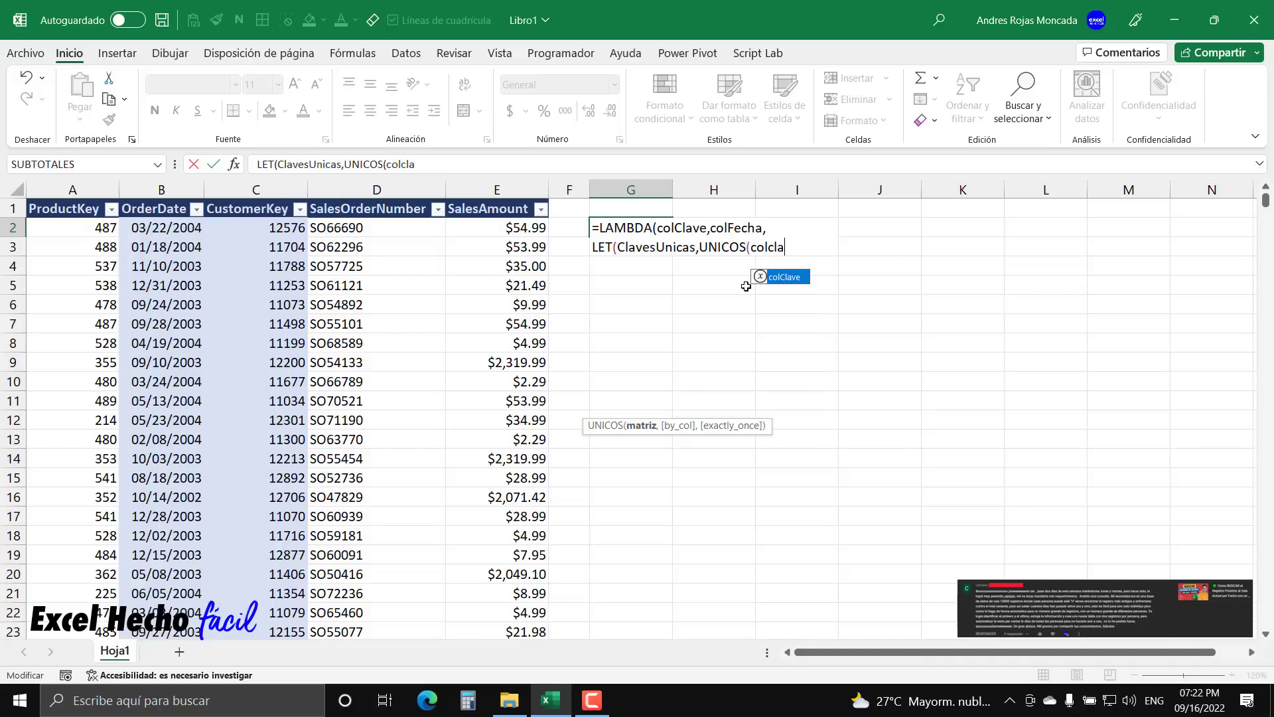
key("Tab")
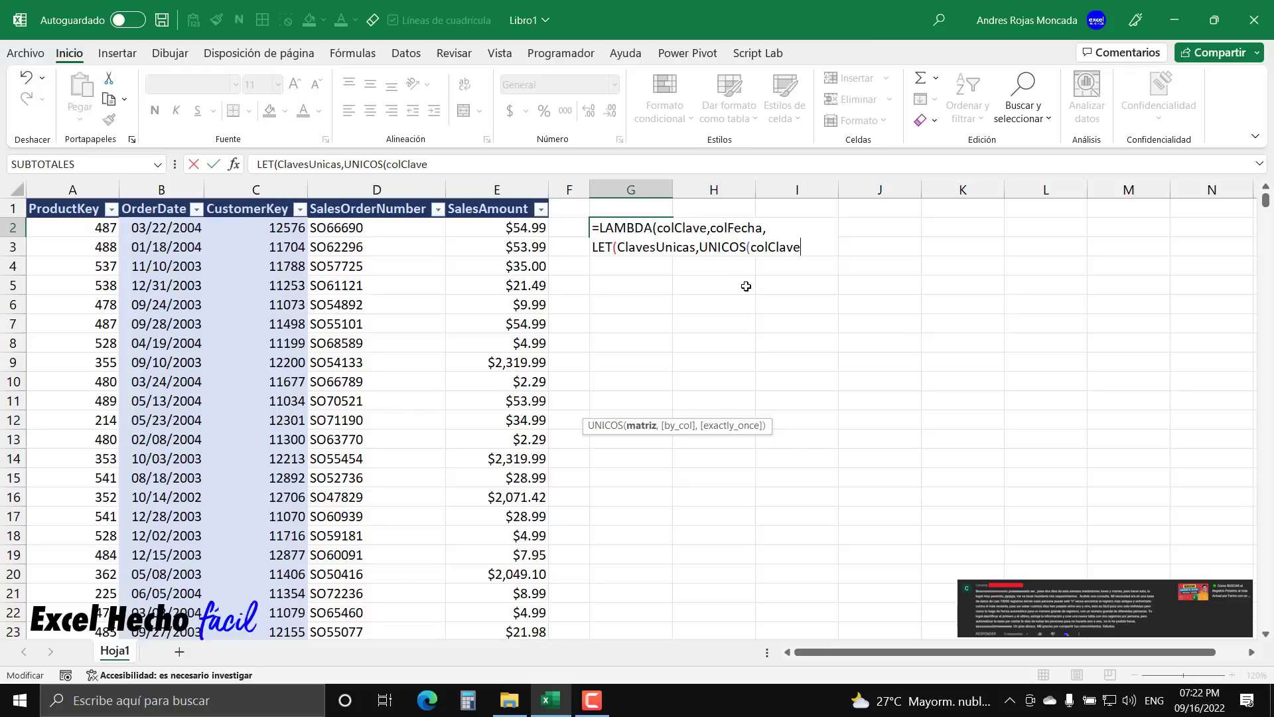
type(")")
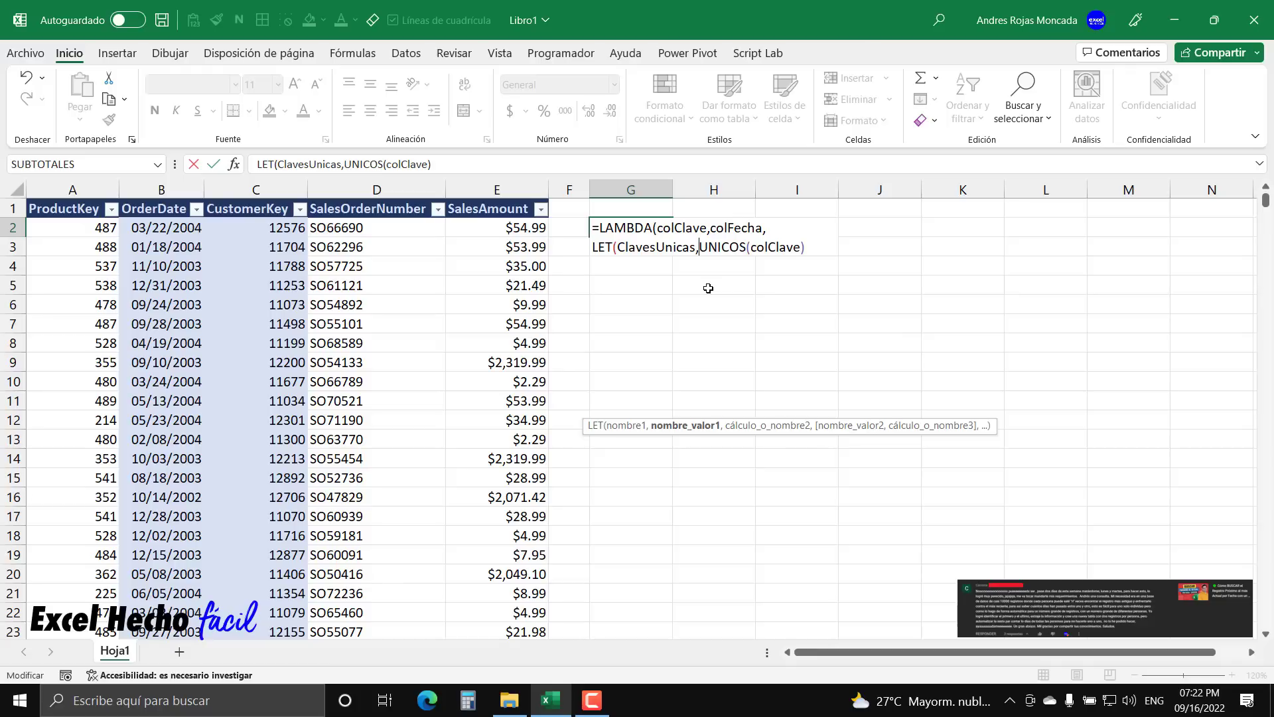
Wrap UNICOS(colClave) in an ORDENAR function so that the unique keys are sorted.
type("orde")
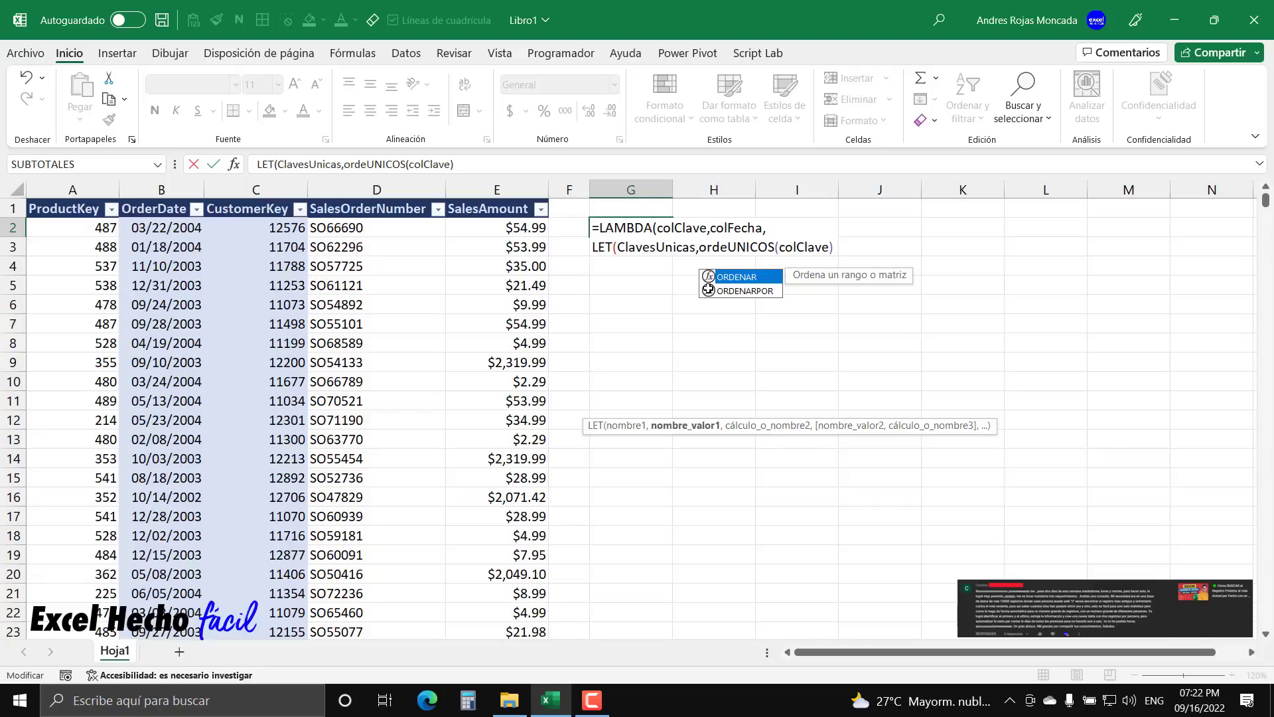
key("Tab")
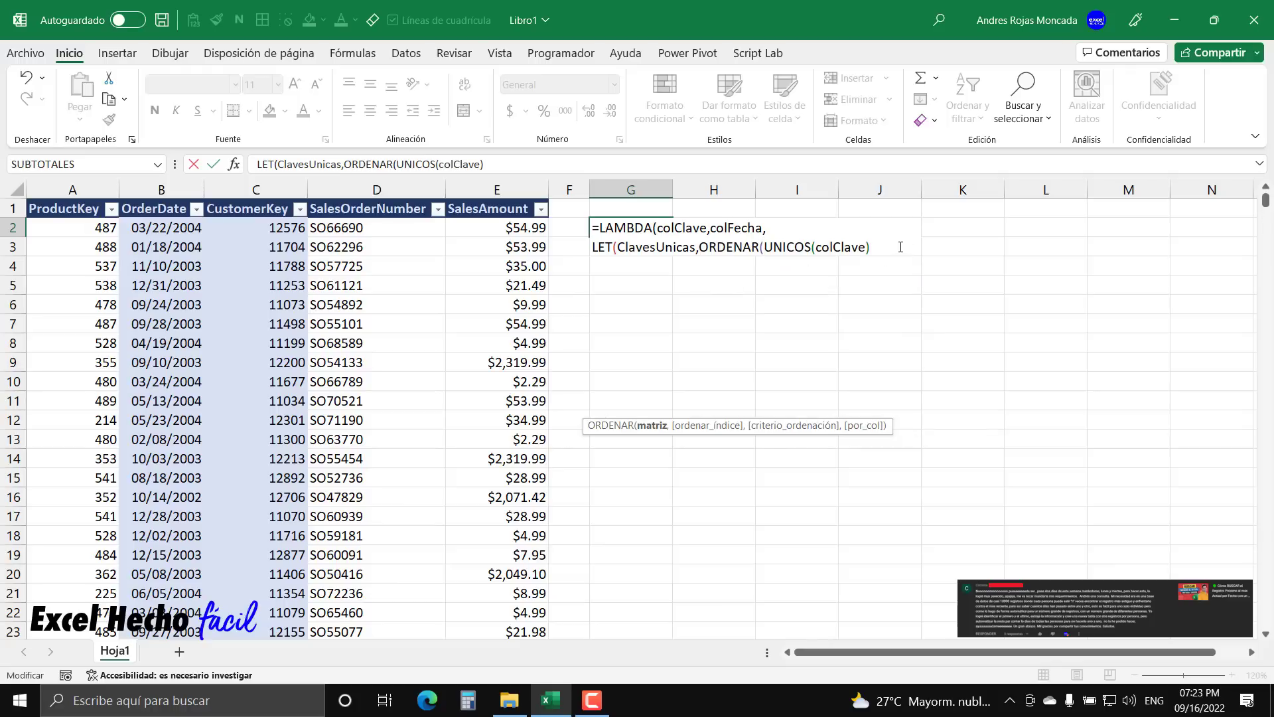
type(")")
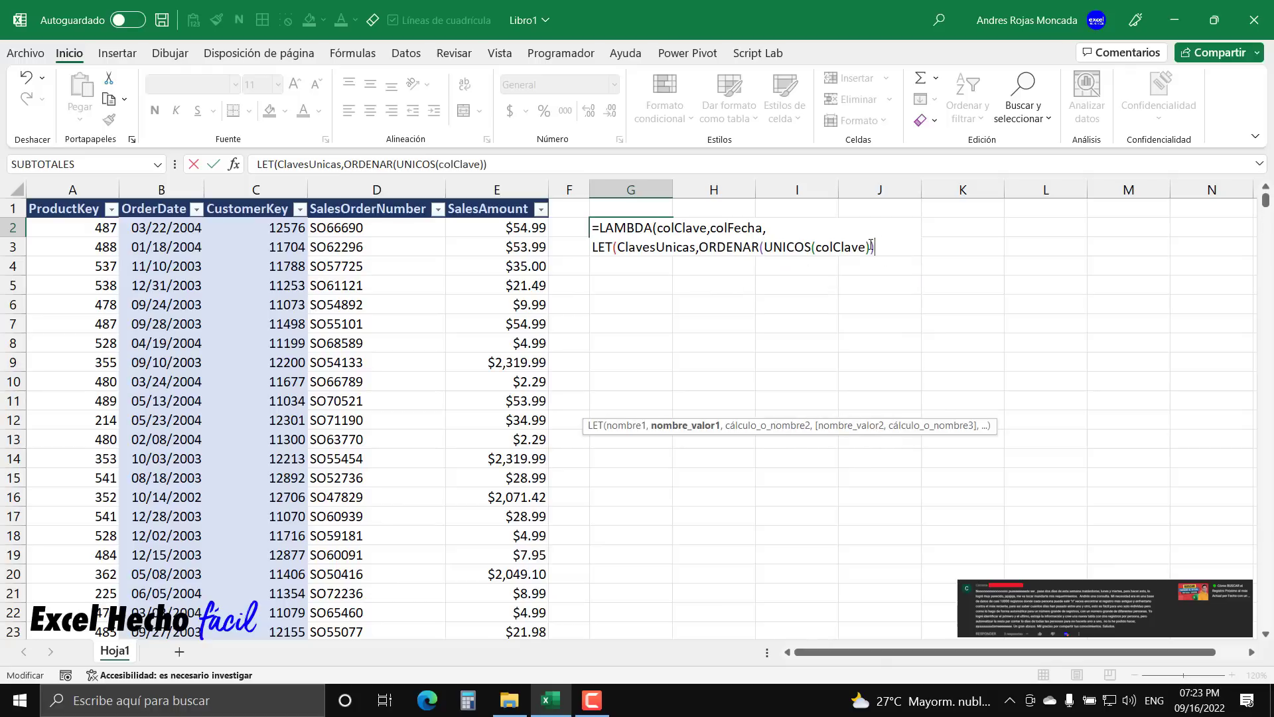
left_click_drag(870, 247, 765, 246)
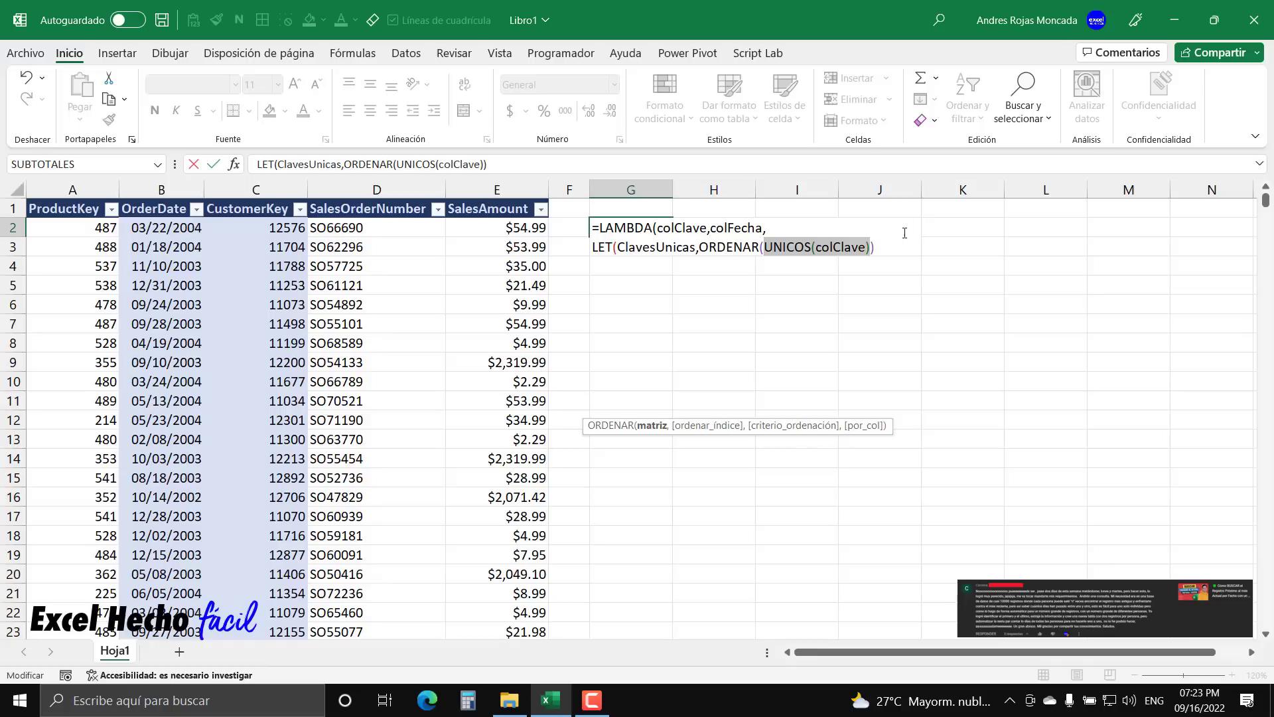
left_click(882, 250)
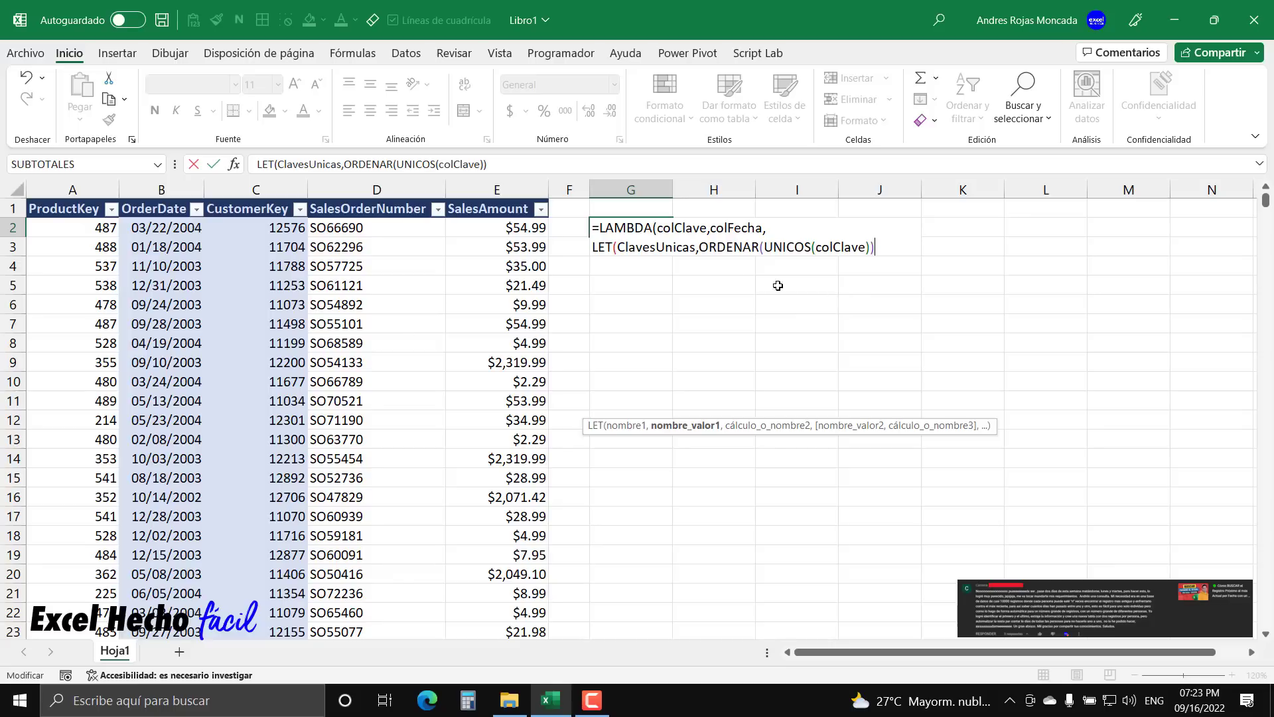
left_click_drag(675, 251, 696, 250)
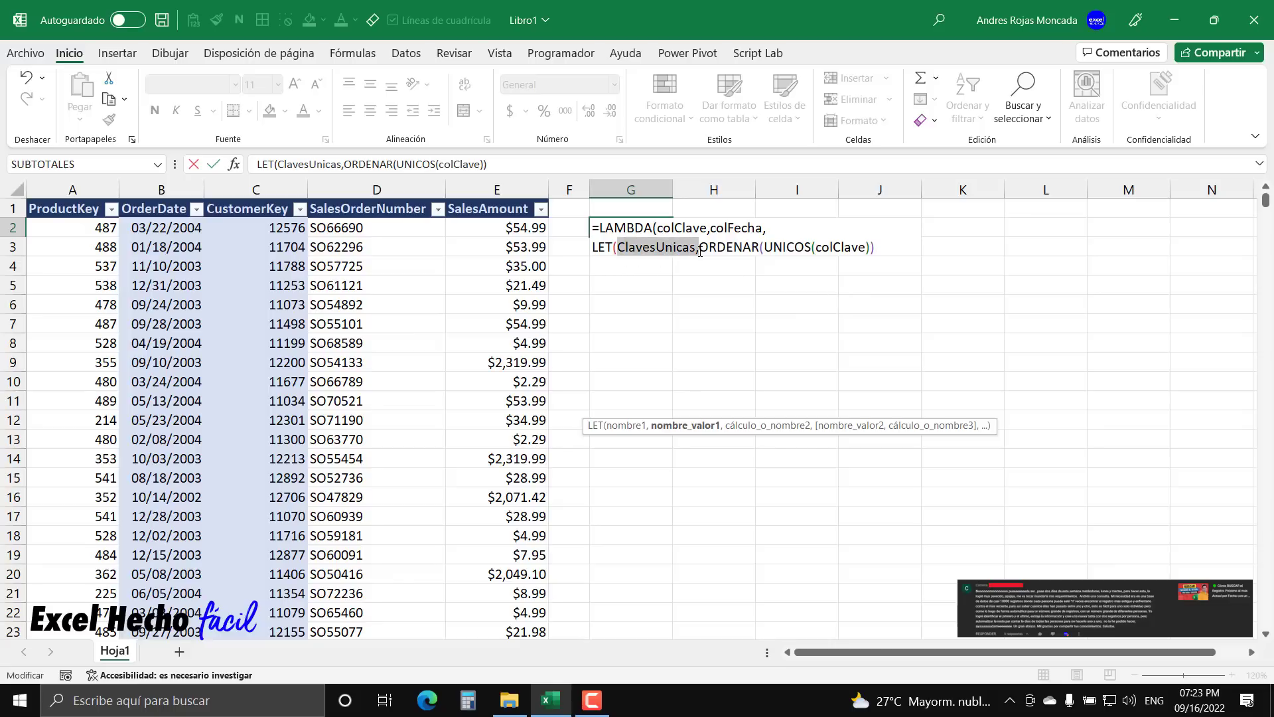
left_click(887, 248)
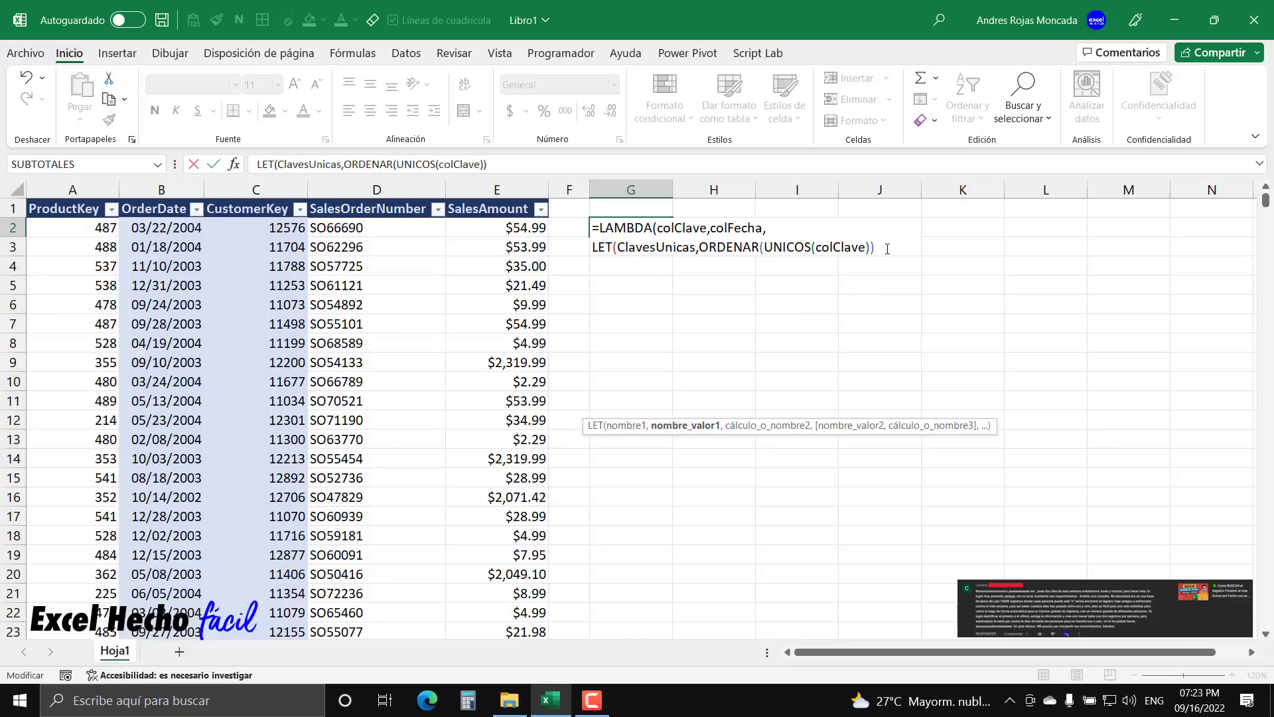
Return ClavesUnicas as the LET result on a new line, close LET and LAMBDA, and open the parenthesis for the test arguments.
type(",")
key("alt+Return")
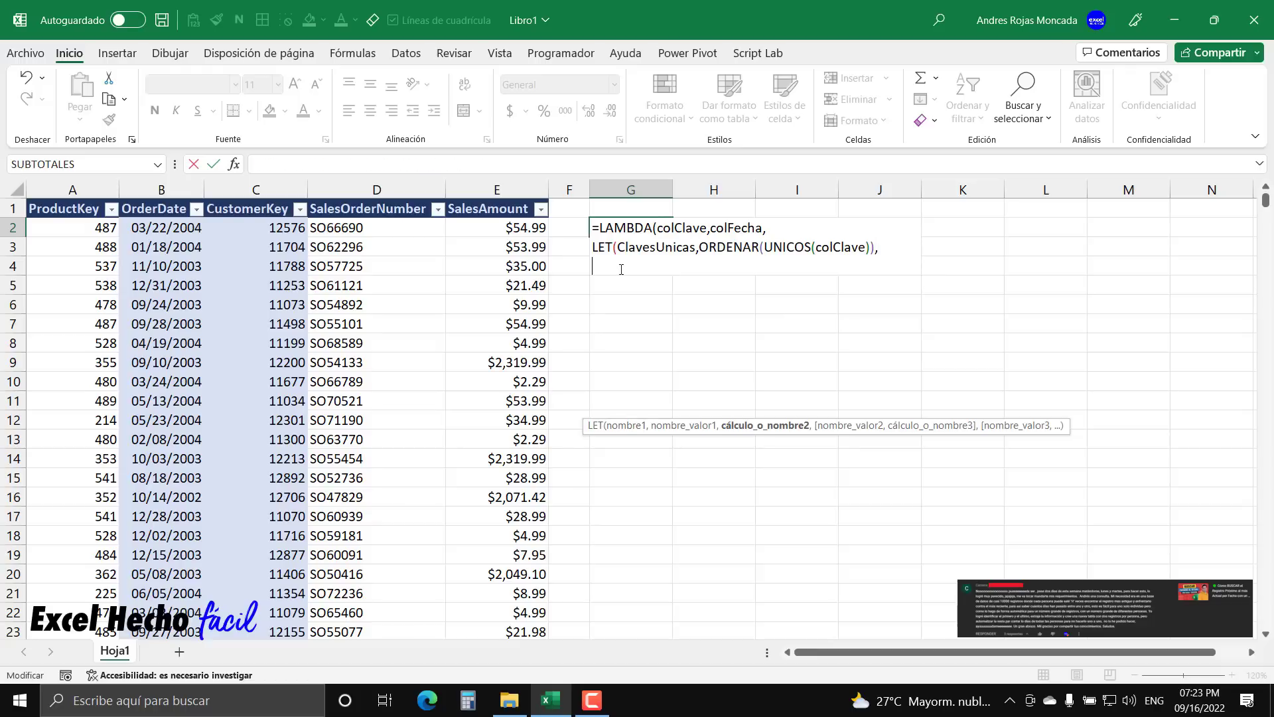
type("claves")
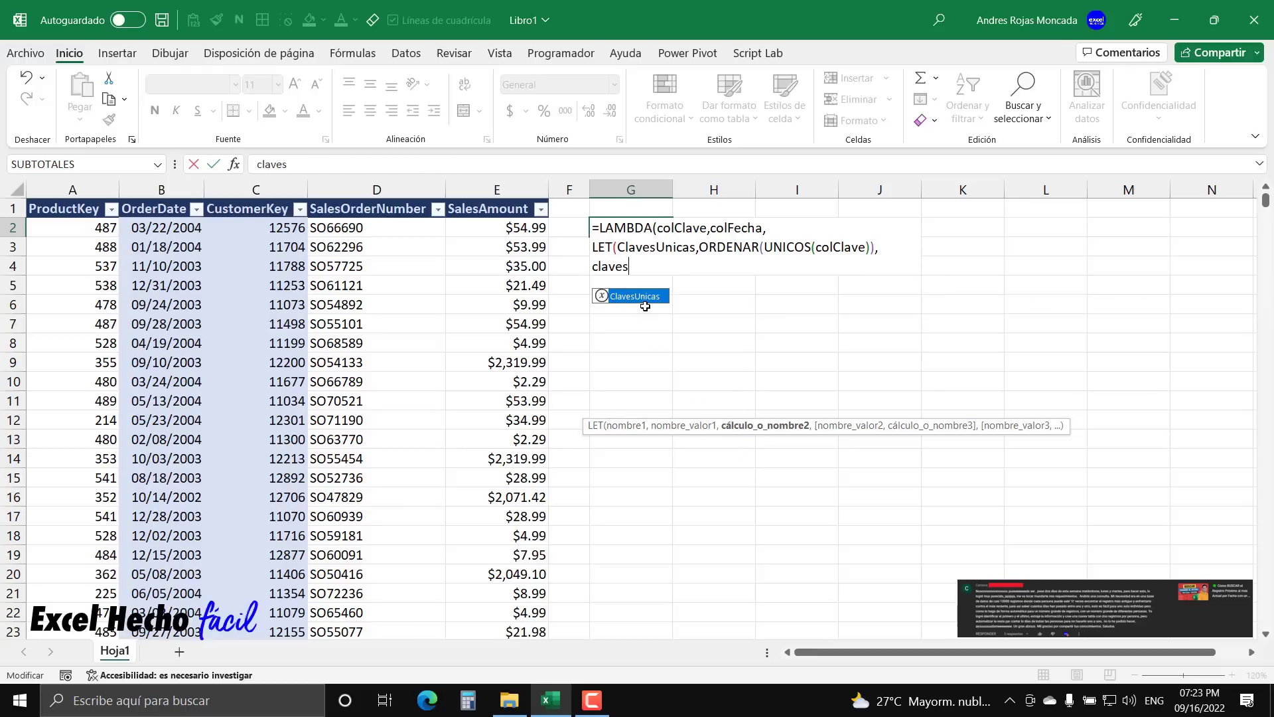
key("Tab")
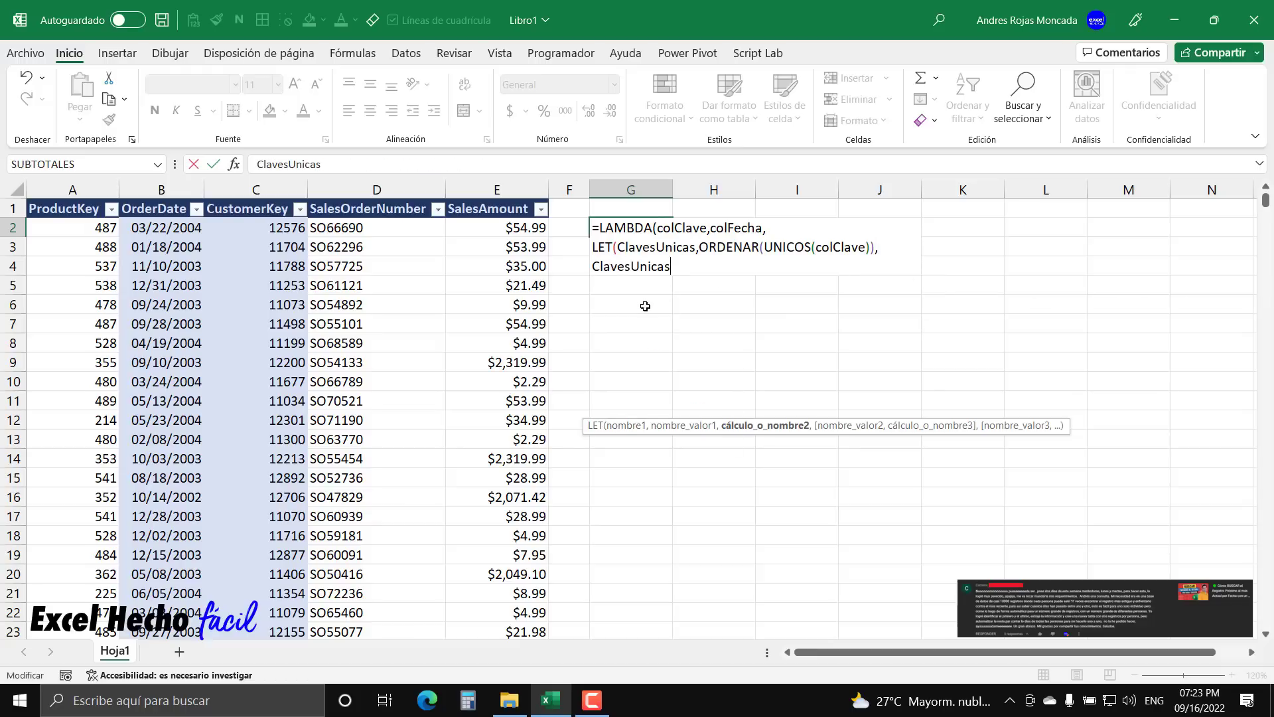
type("))(")
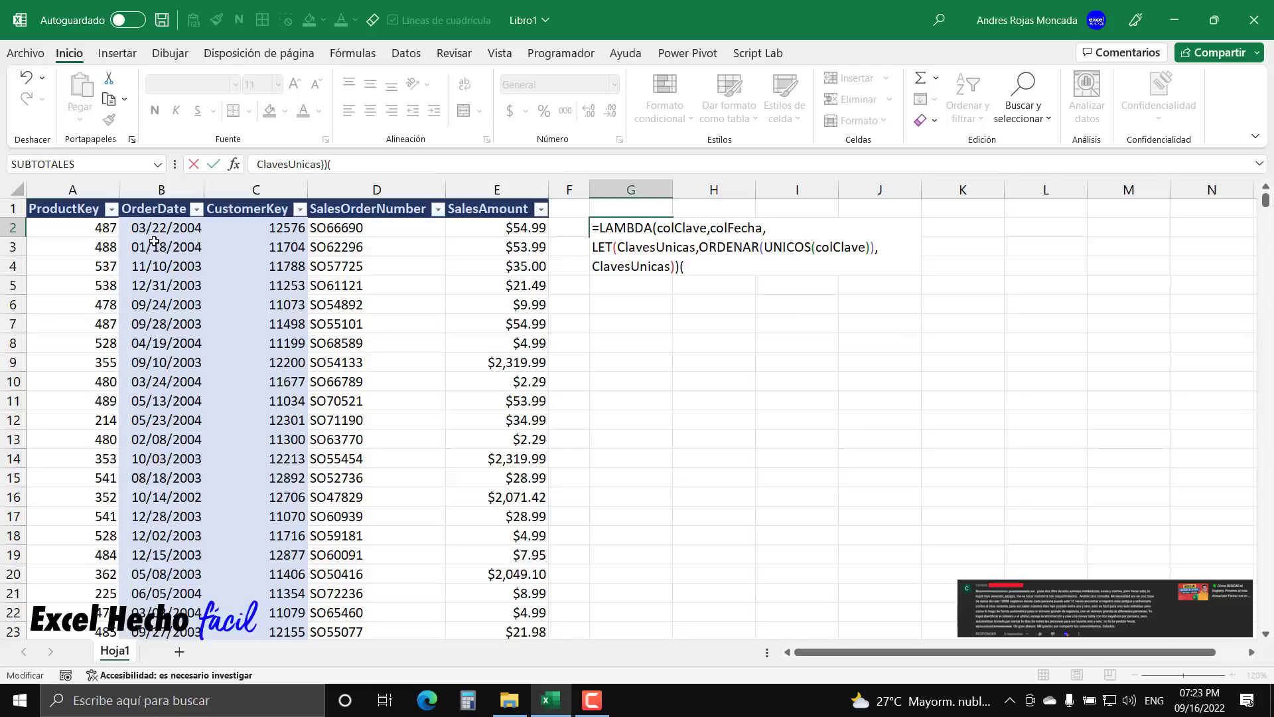
left_click(269, 229)
key("ctrl+shift+Left")
key("ctrl+shift+Down")
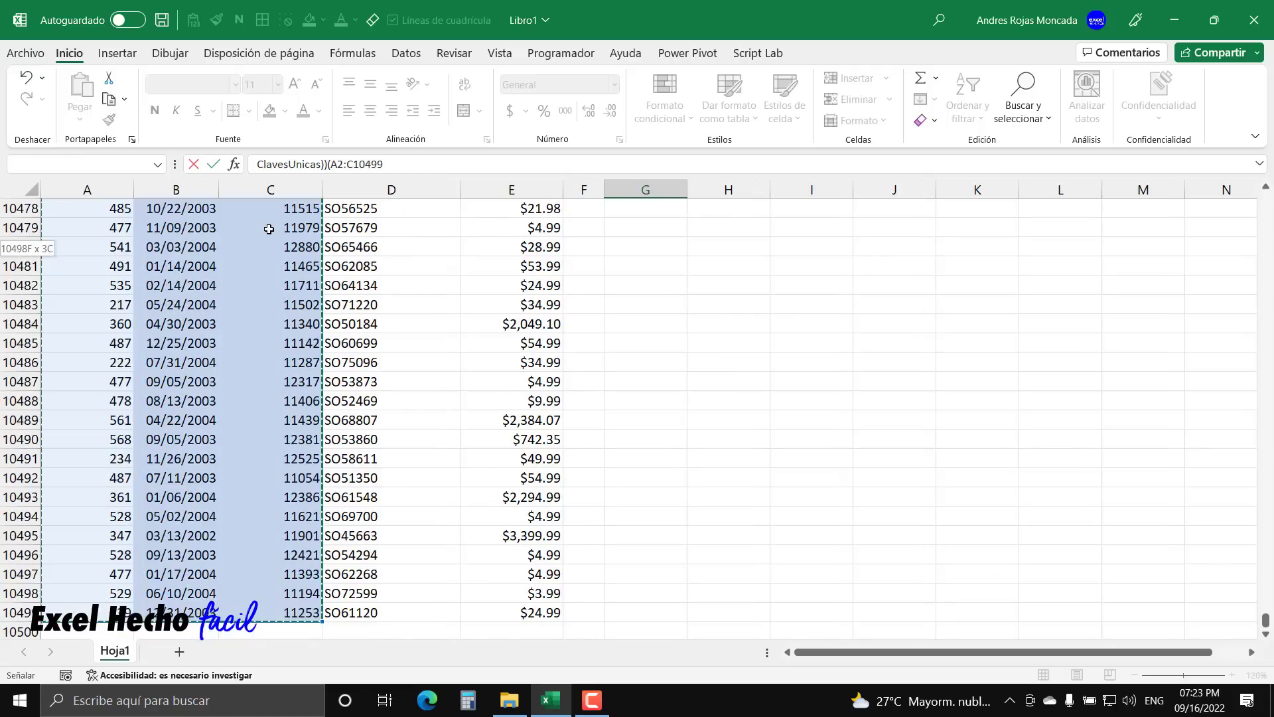
key("ctrl+Up")
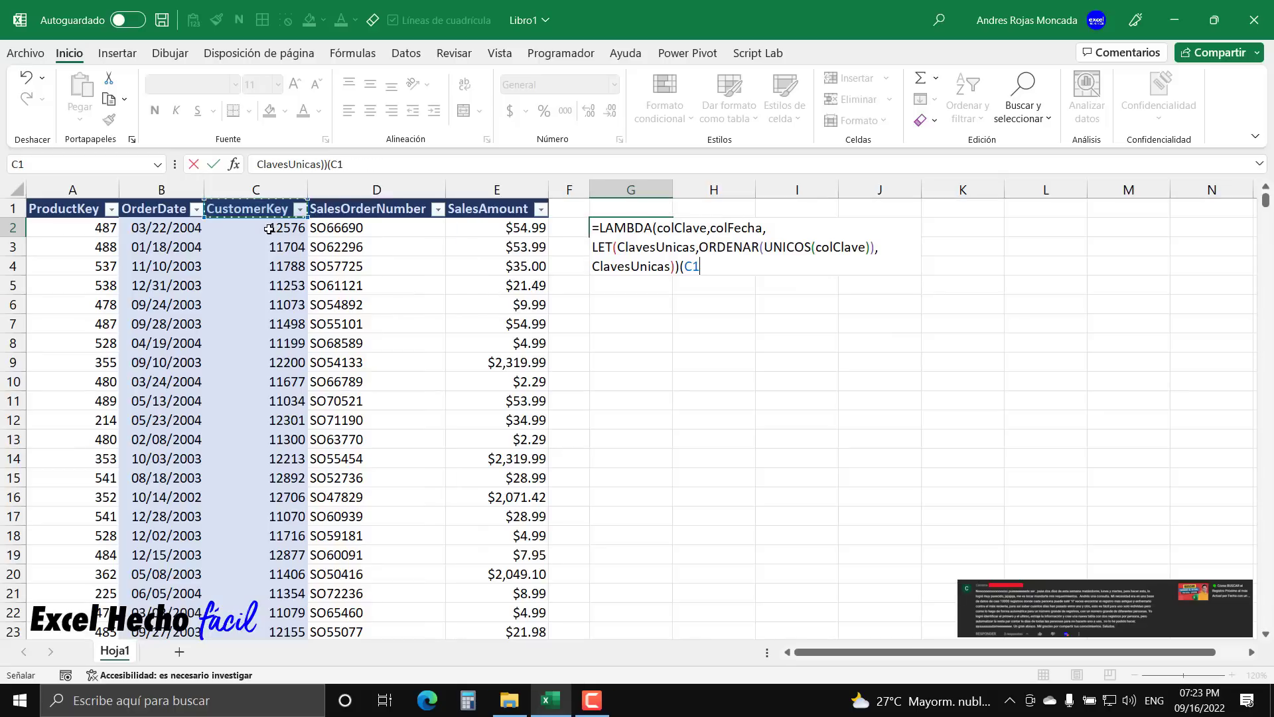
key("Down")
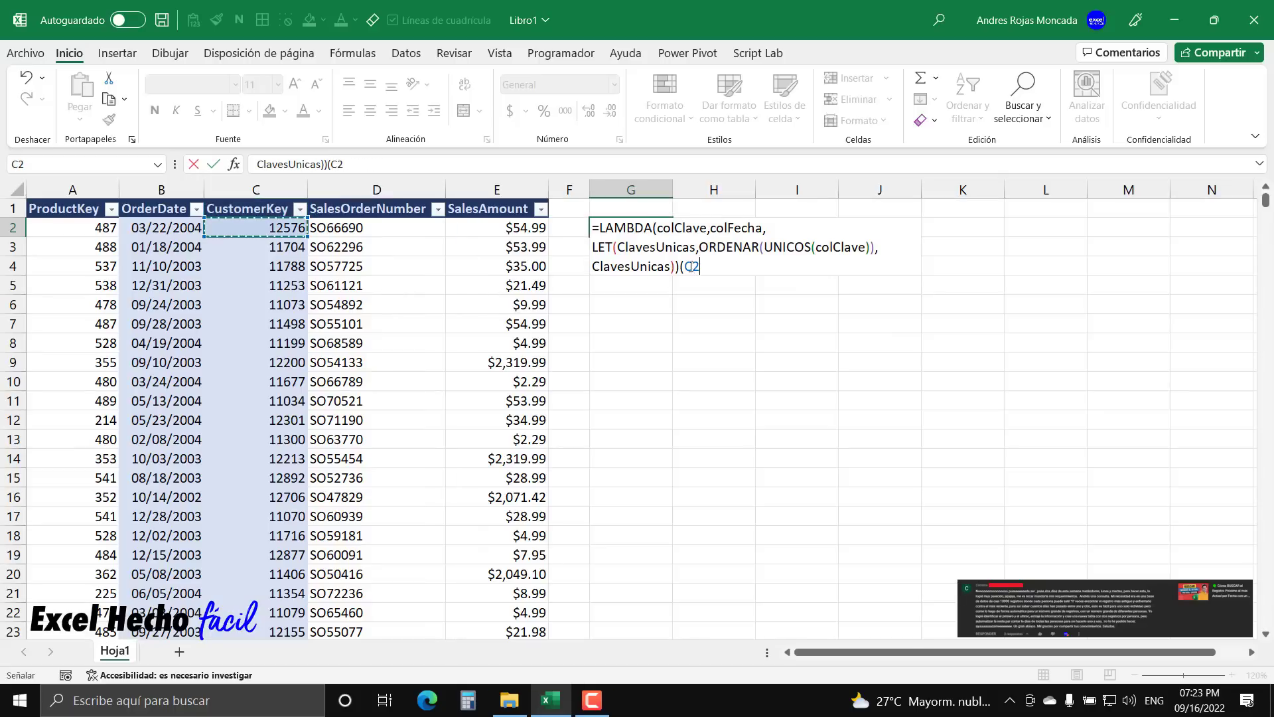
key("BackSpace")
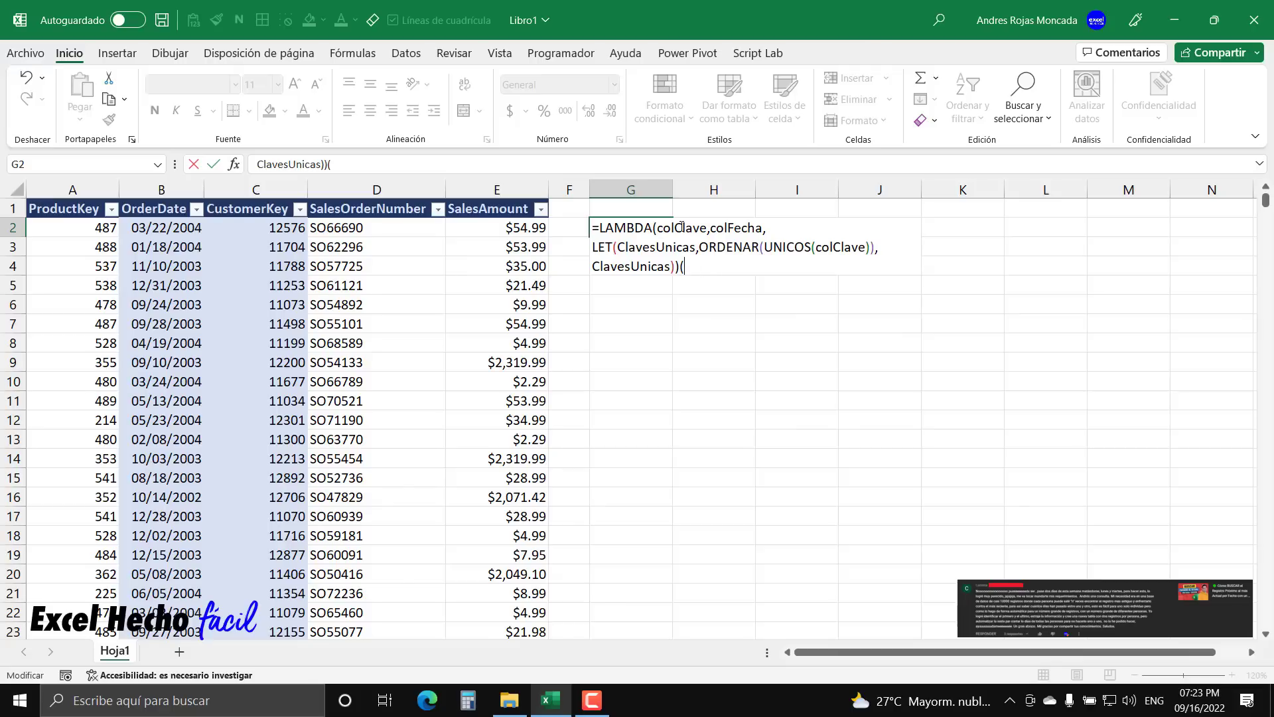
Pass the CustomerKey data range C2:C10499 as the first argument of the LAMBDA call.
left_click(282, 227)
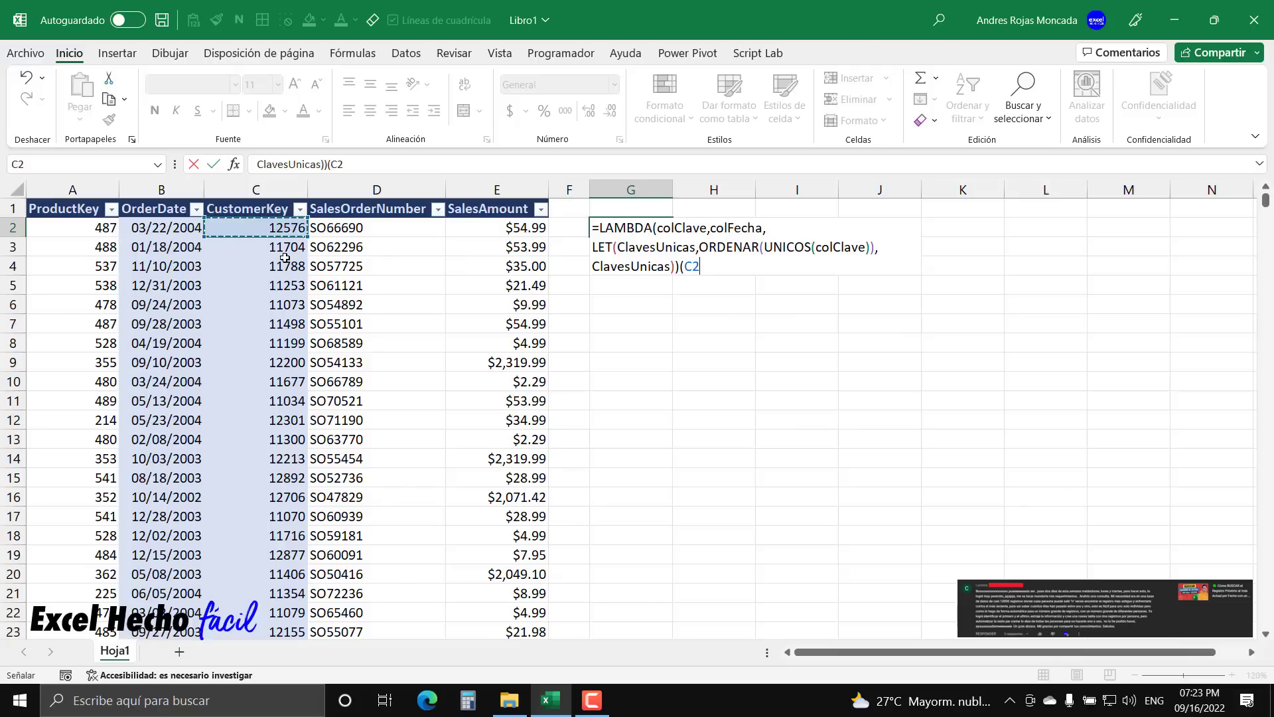
key("ctrl+shift+Down")
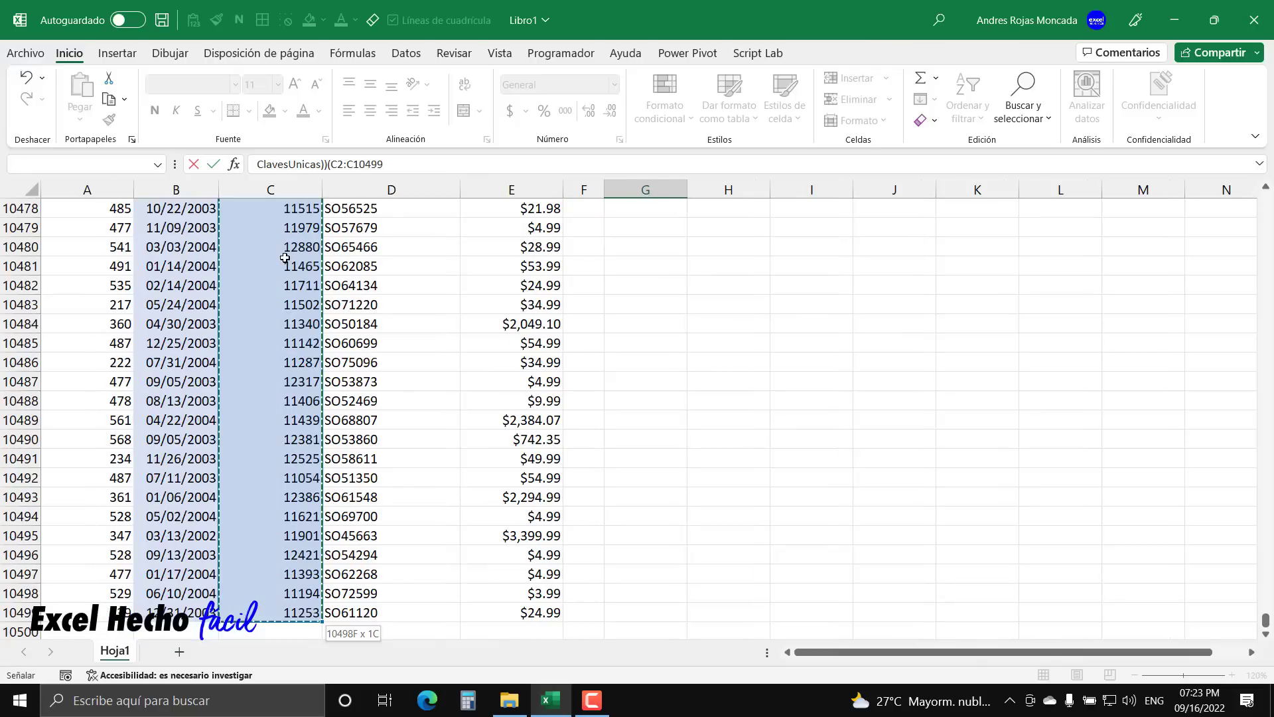
key("ctrl+BackSpace")
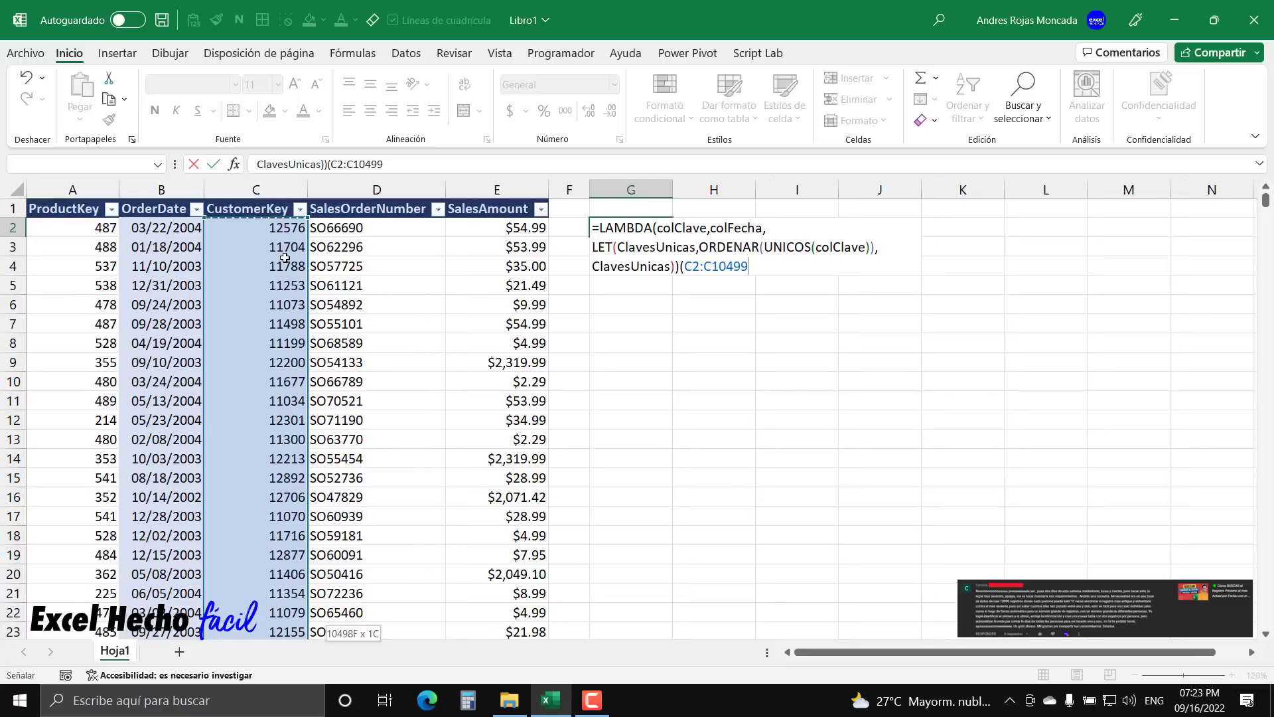
type(",")
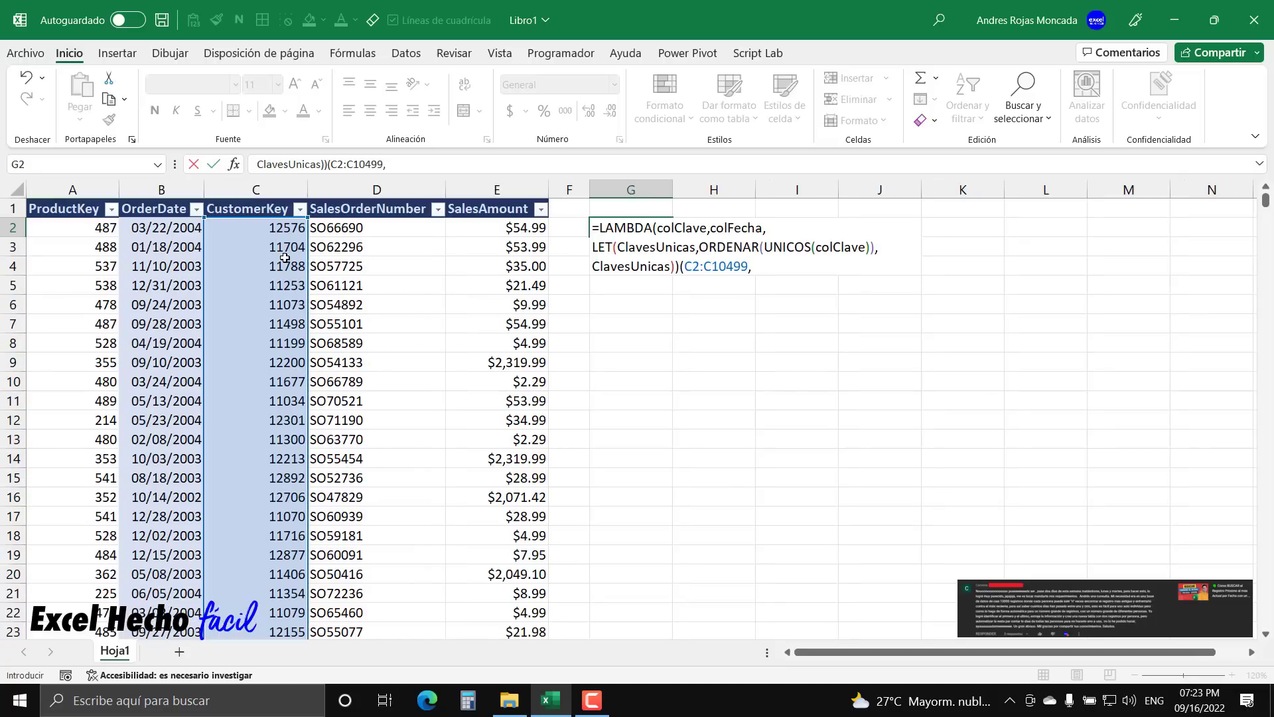
Pass the OrderDate data range B2:B10499 as the second argument and enter the completed formula in G2.
left_click(178, 233)
key("ctrl+shift+Down")
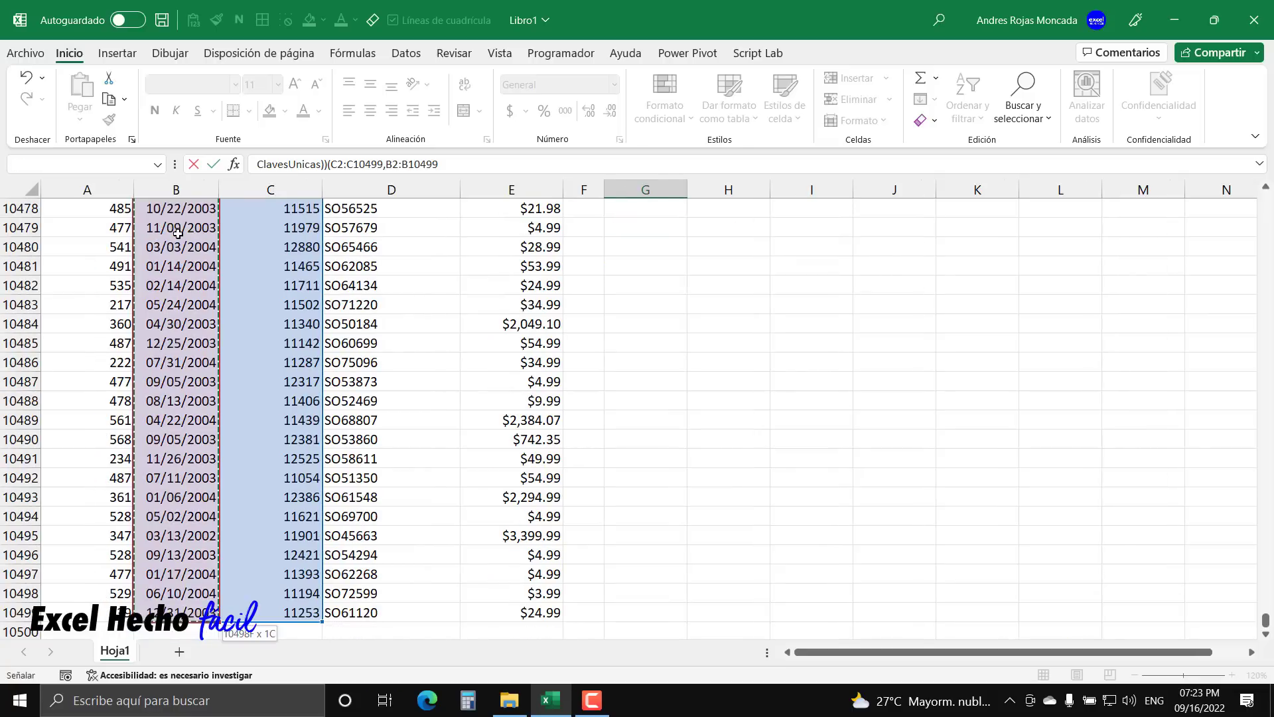
key("ctrl+BackSpace")
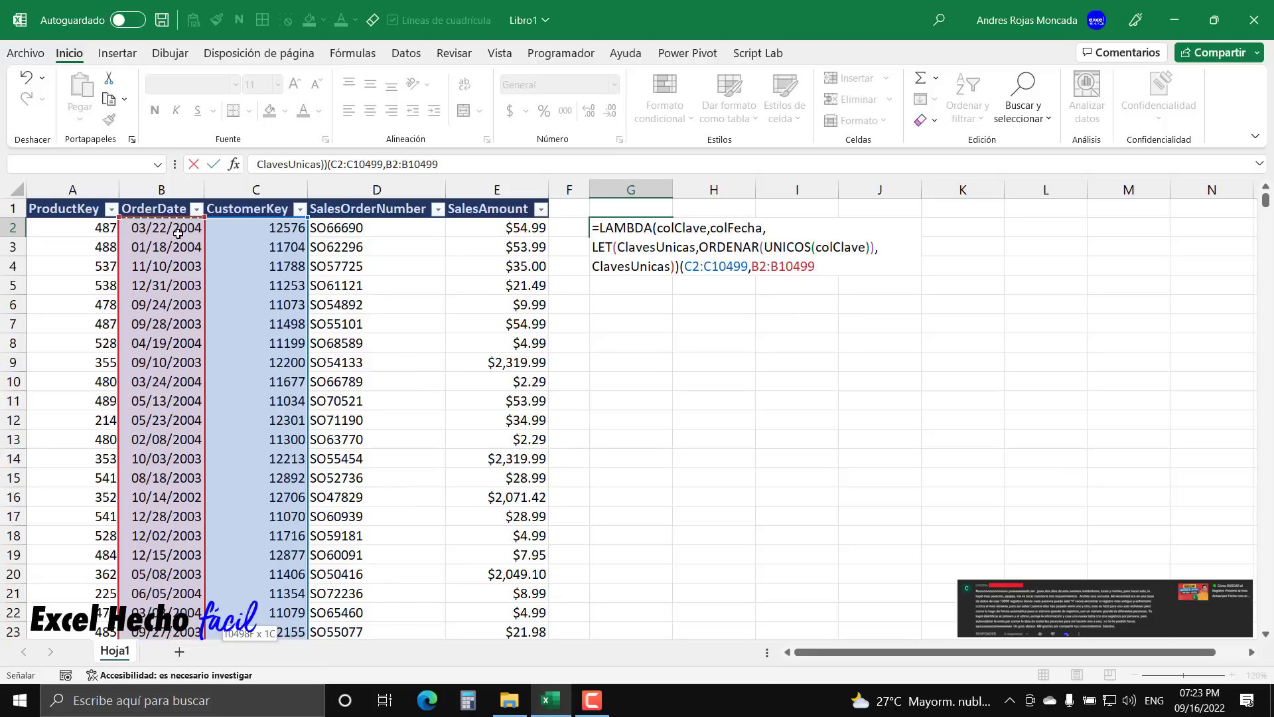
type(")")
key("Return")
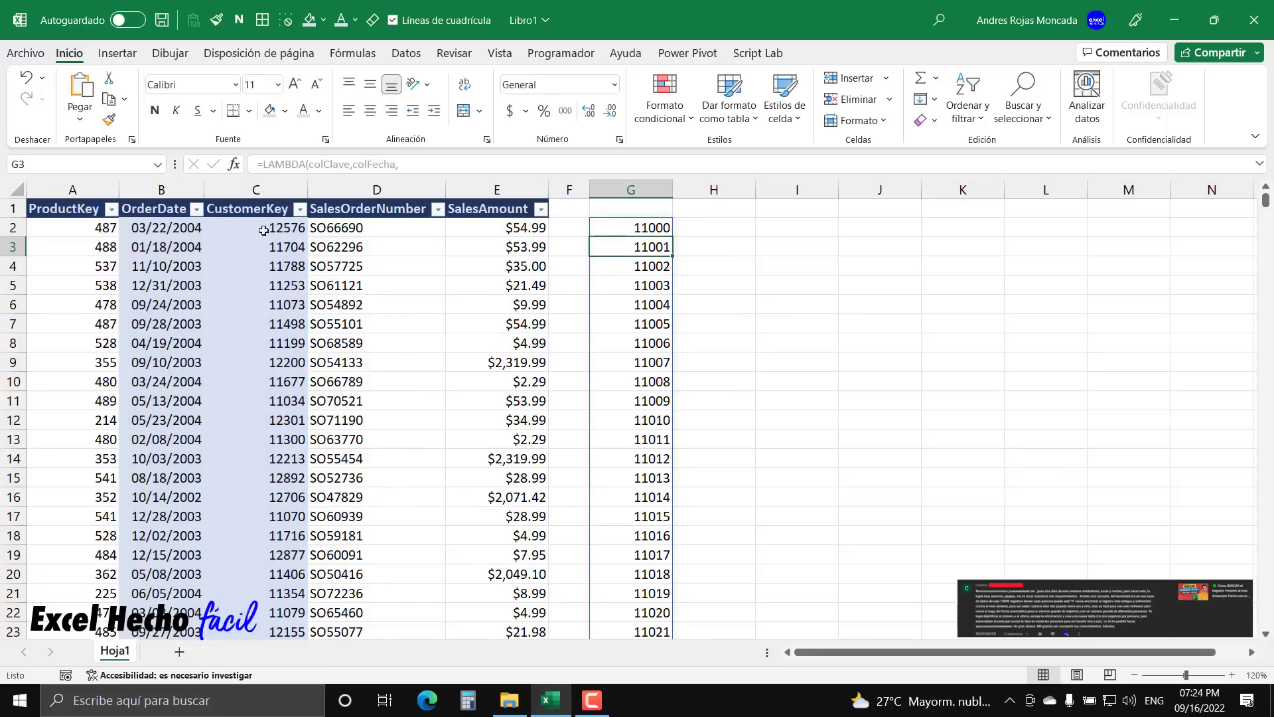
Check how far down the sales table extends in the ProductKey column, and return to its header.
left_click(107, 225)
key("ctrl+Down")
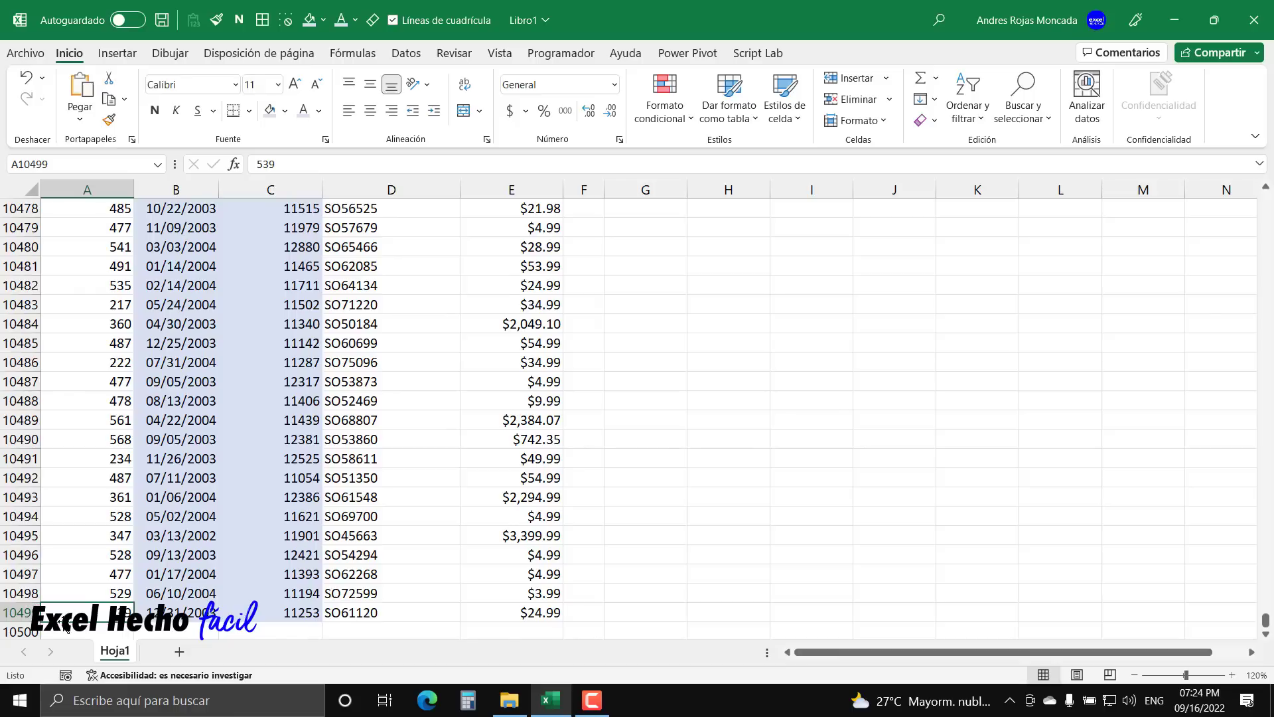
key("ctrl+Up")
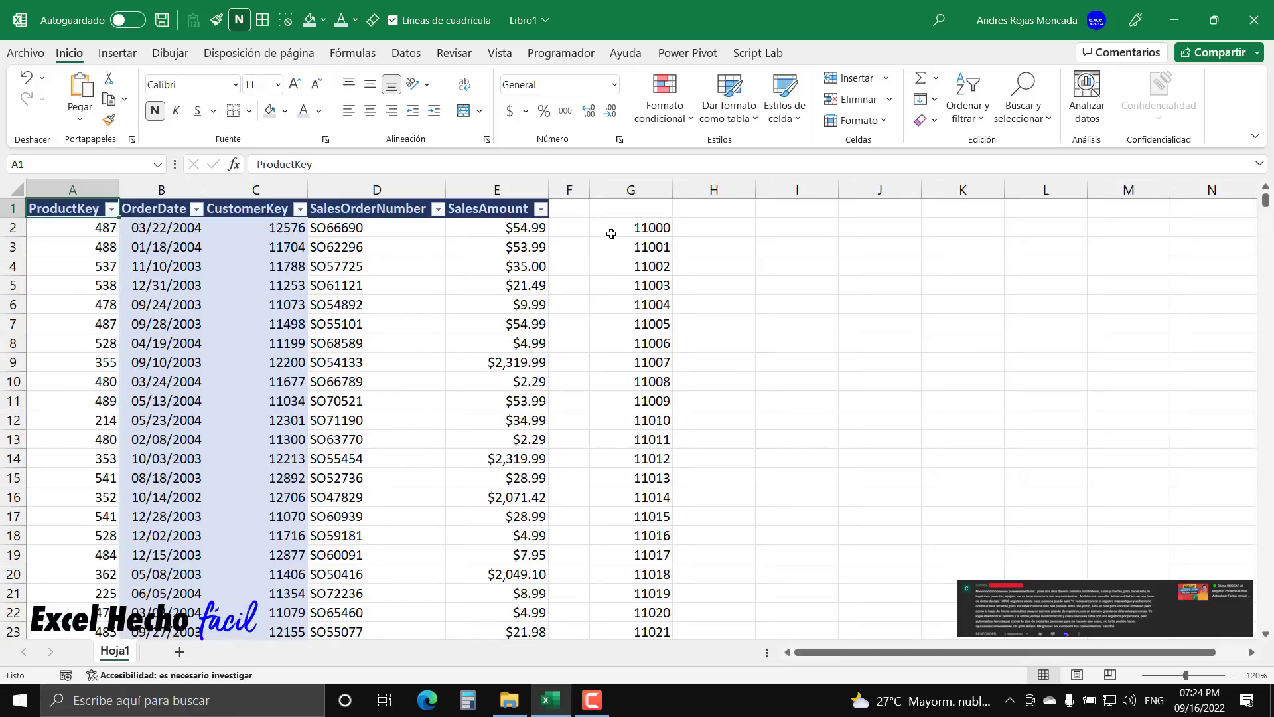
Check how far the spilled list of unique customer keys in column G extends, and return to its first cell.
left_click(605, 232)
key("ctrl+Down")
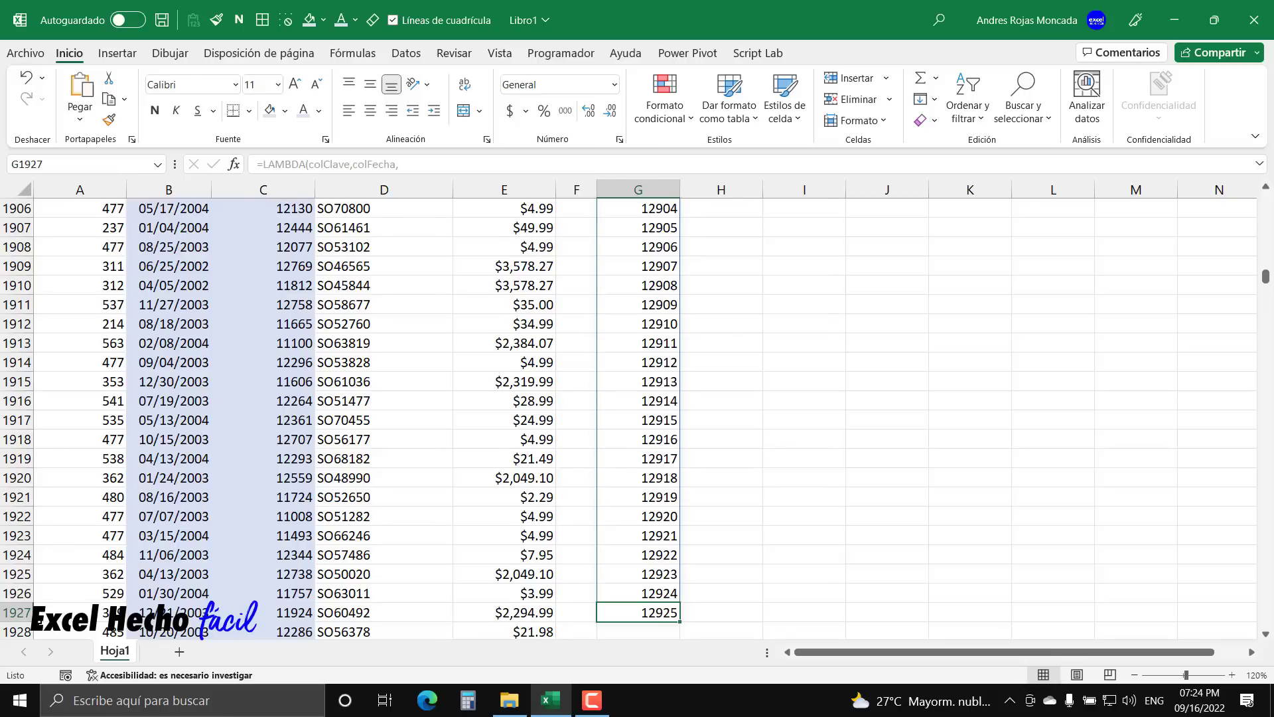
key("ctrl+shift+Up")
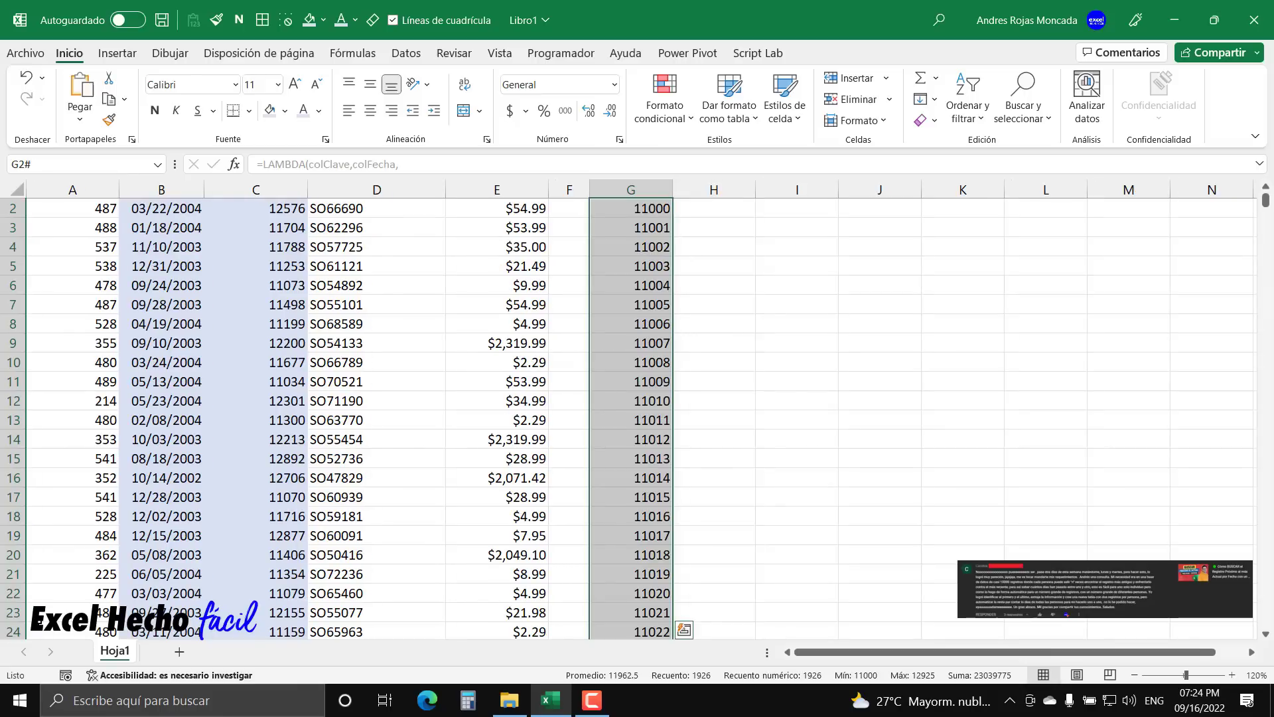
key("Up")
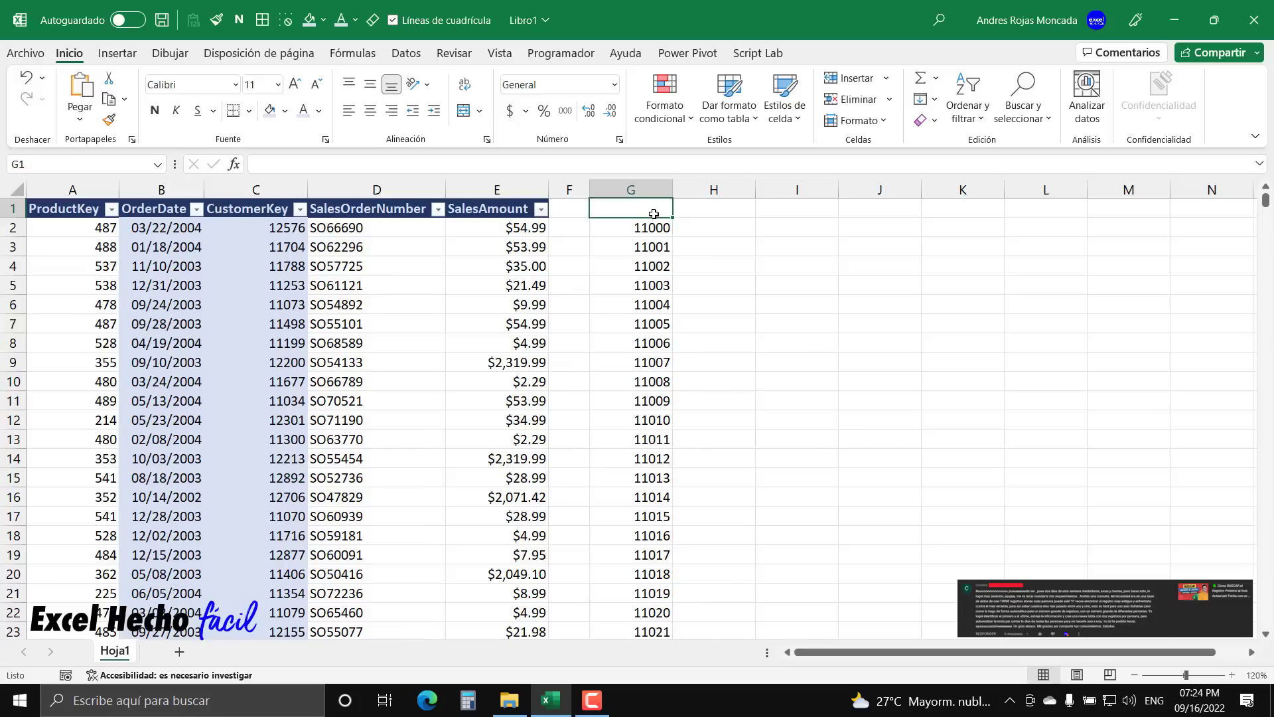
key("Down")
key("shift+Down")
key("shift+Down")
key("shift+Down")
key("shift+Down")
key("shift+Down")
key("shift+Down")
key("shift+Down")
key("shift+Down")
key("shift+Down")
key("shift+Down")
key("shift+Down")
key("shift+Down")
key("shift+Down")
key("shift+Down")
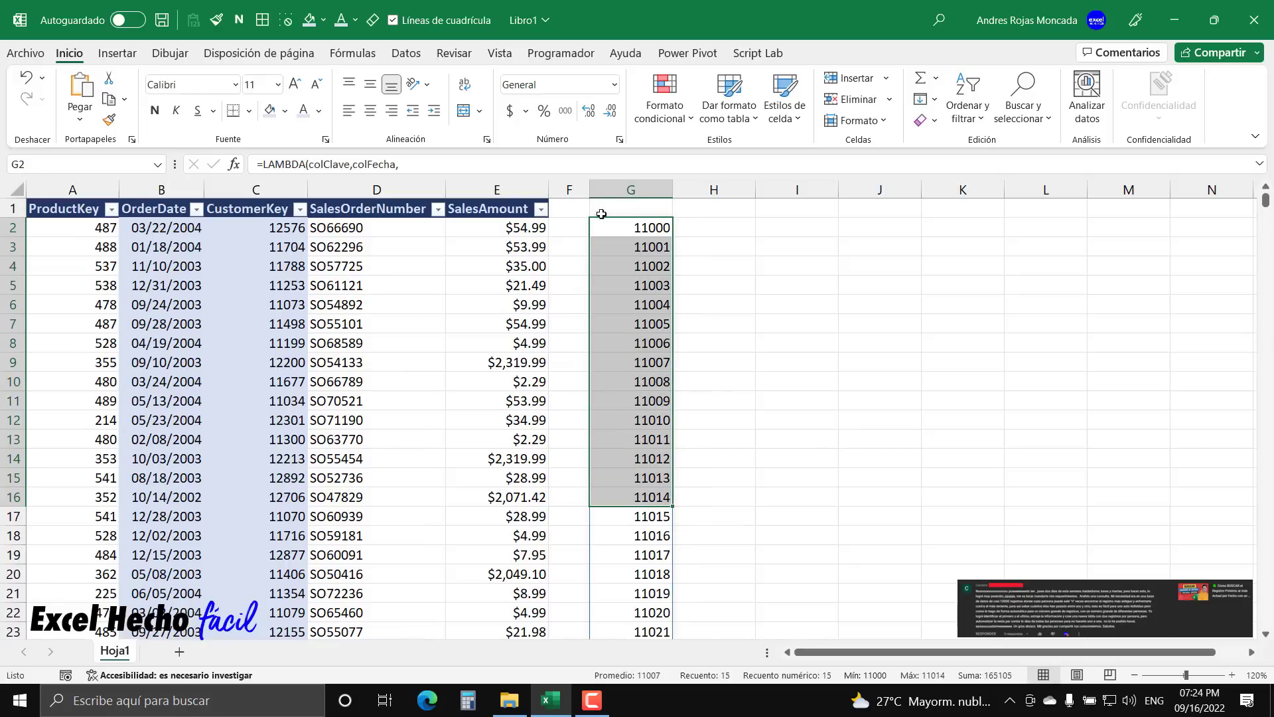
left_click(607, 229)
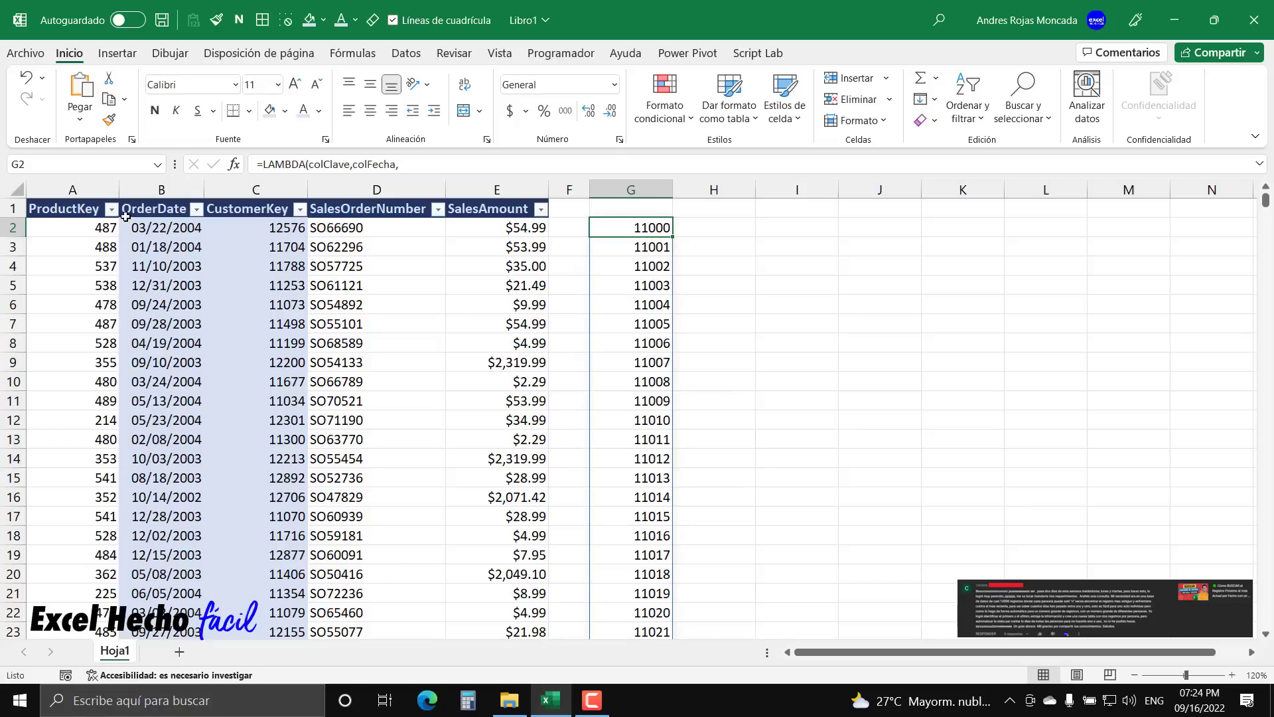
Inspect the distinct values offered by the CustomerKey column filter and compare them with the spilled list starting in G2.
left_click(265, 210)
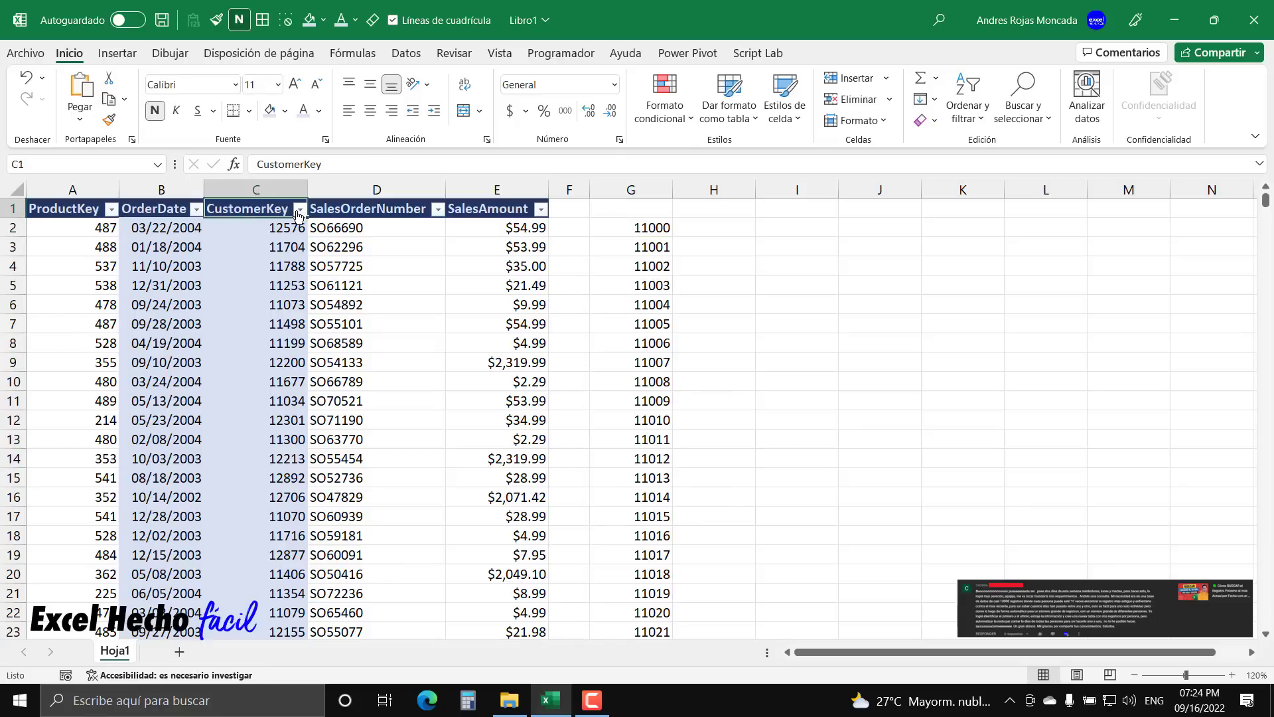
left_click(300, 210)
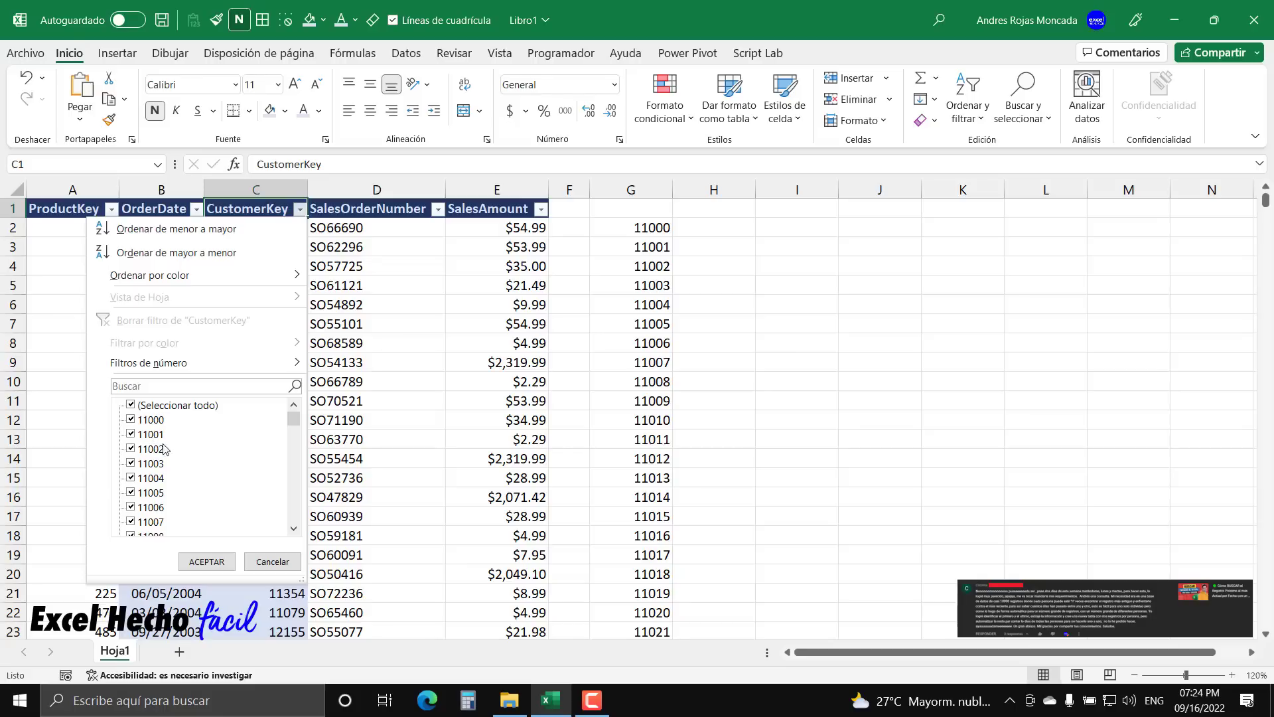
key("Escape")
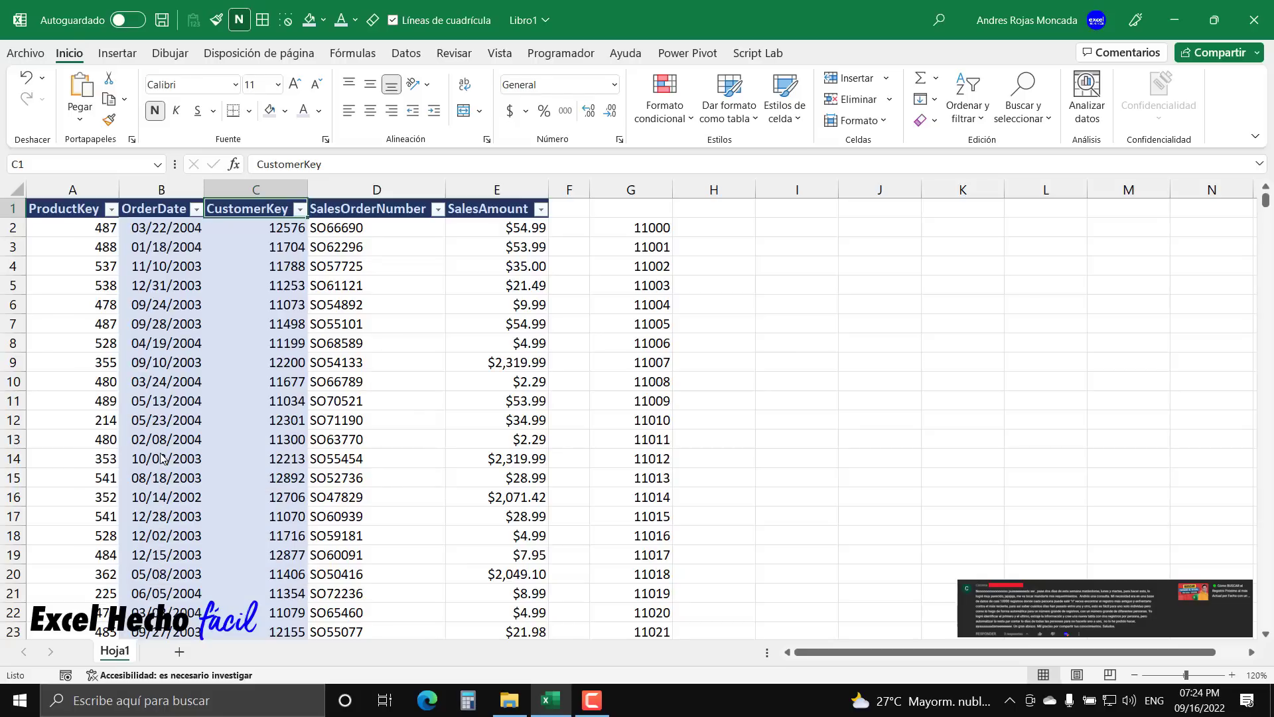
left_click(621, 210)
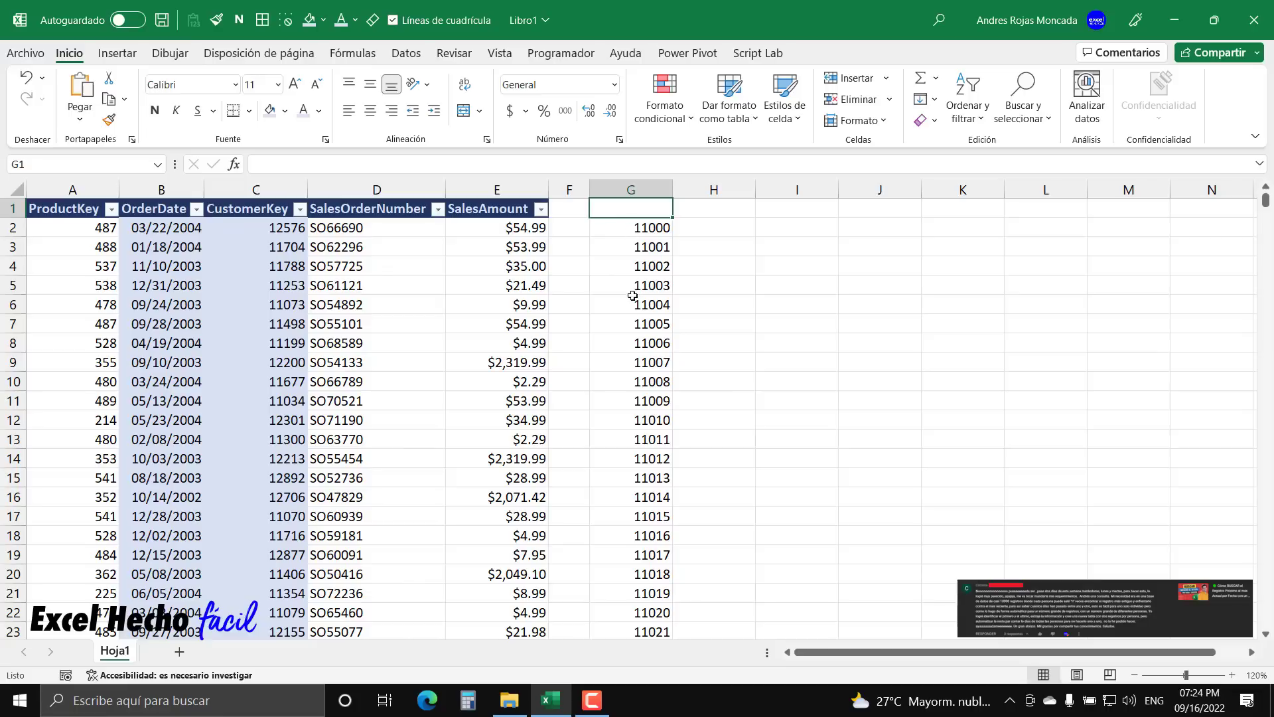
left_click(625, 231)
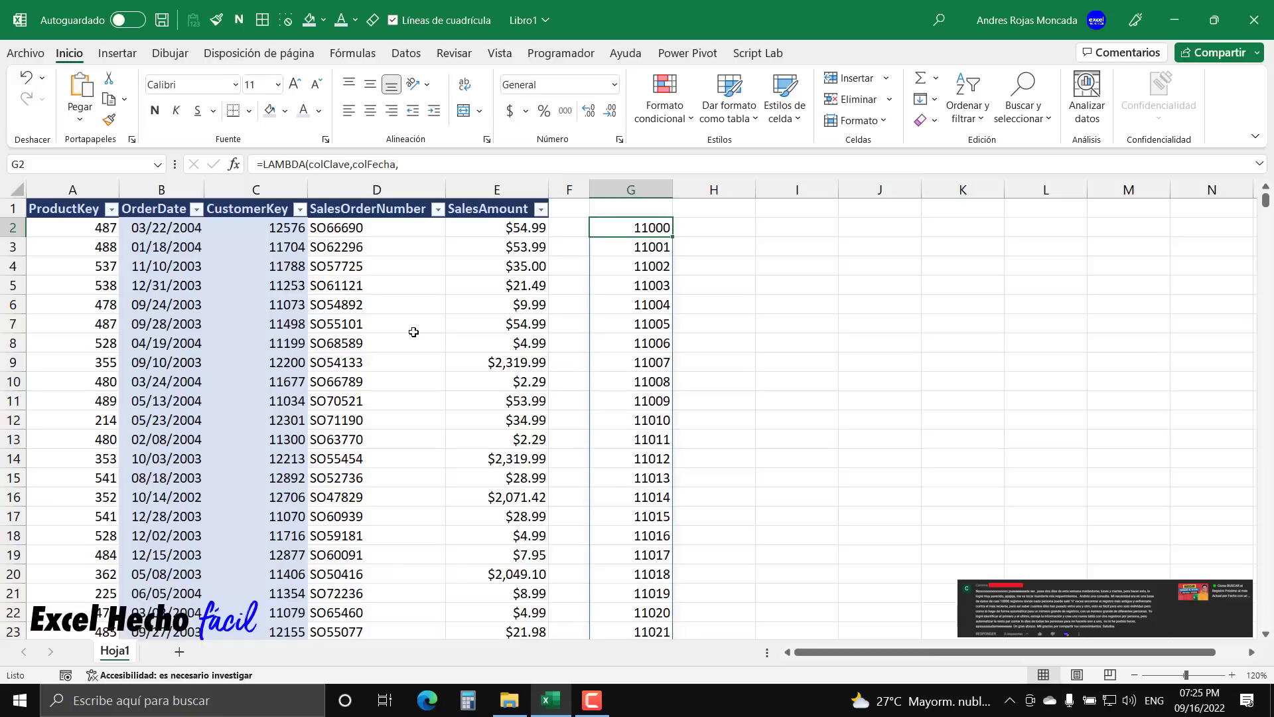
Start a FILTRAR formula in I2 with the full sales data range A2:E10499 as the array argument.
left_click(779, 229)
type("=fi")
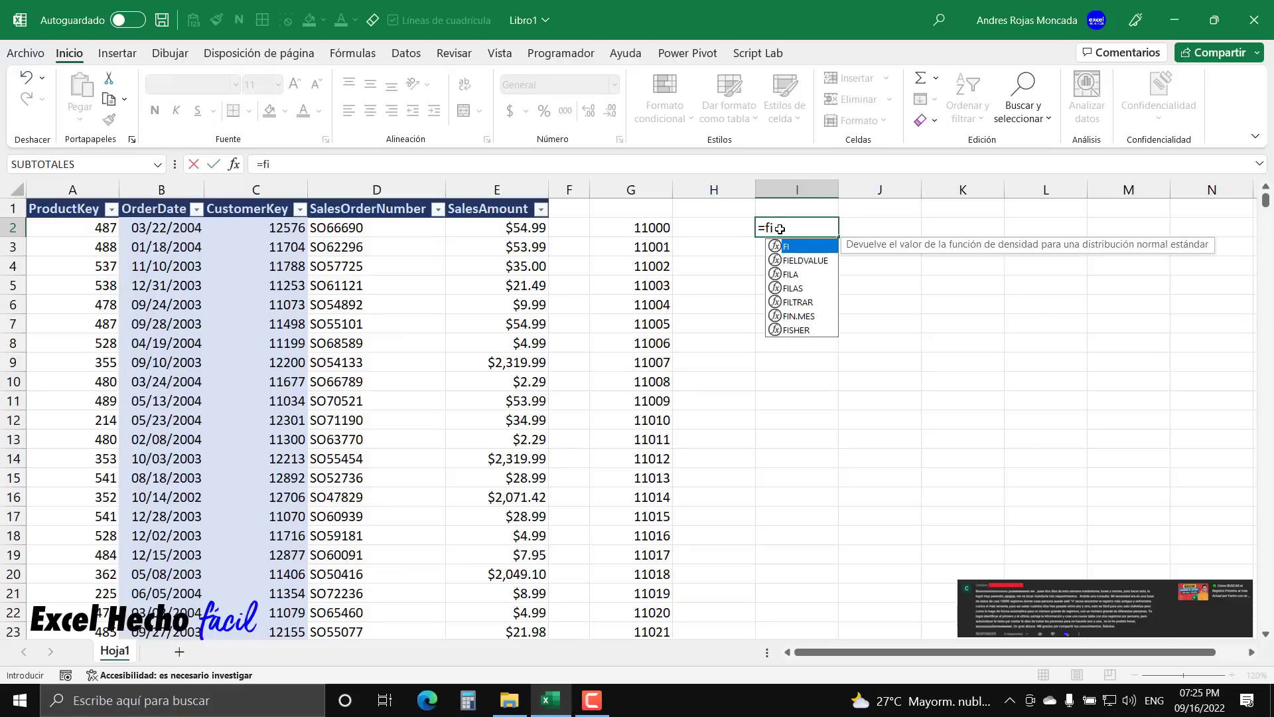
type("lt")
key("Tab")
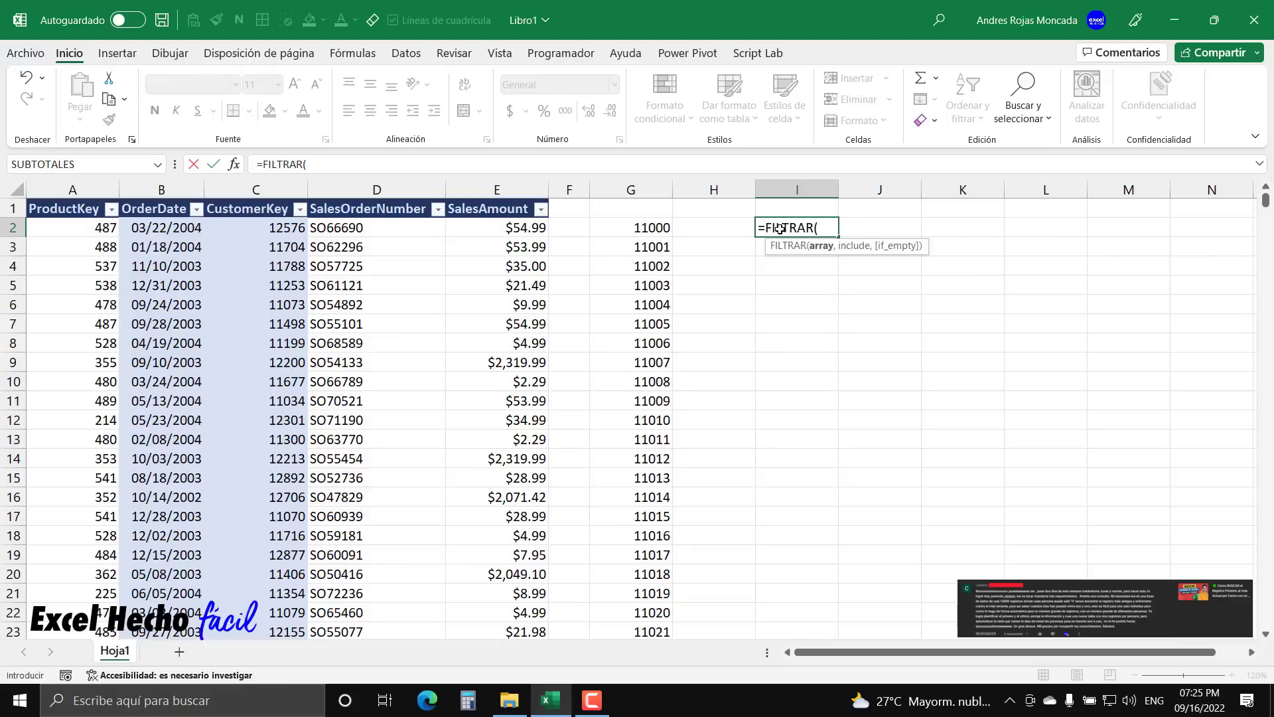
left_click(69, 228)
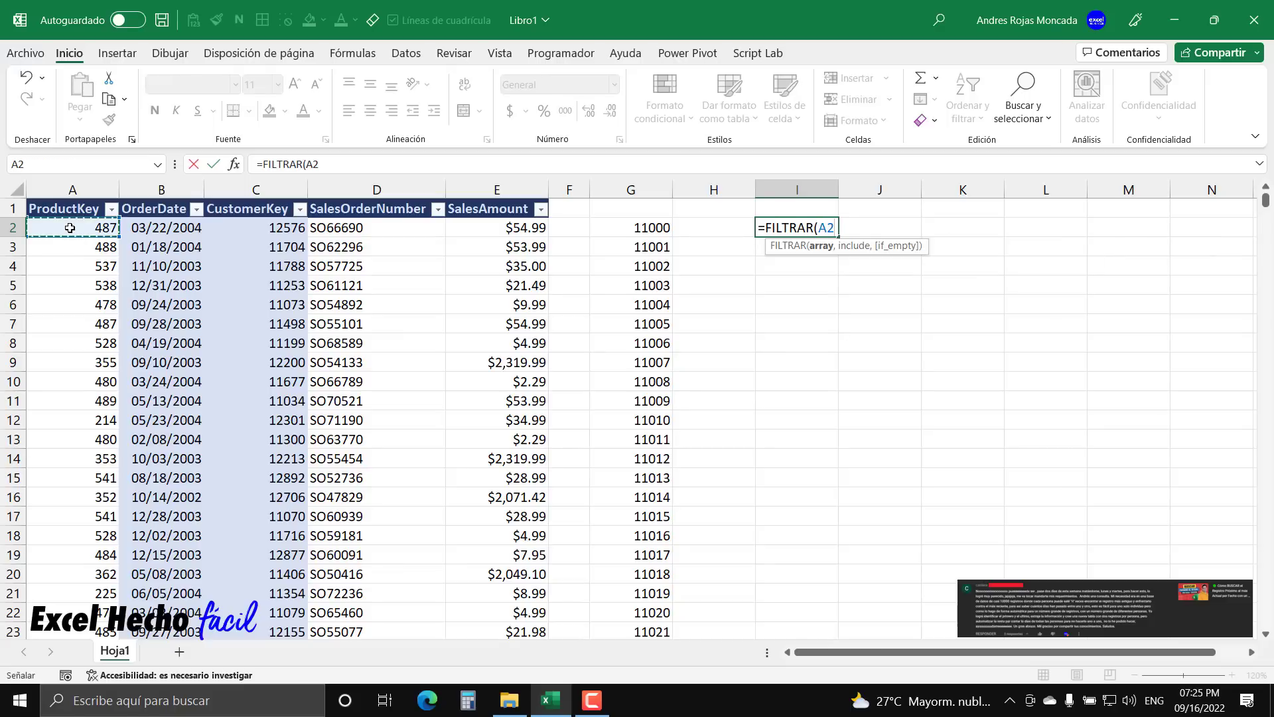
key("ctrl+shift+Right")
key("ctrl+shift+Down")
key("ctrl+BackSpace")
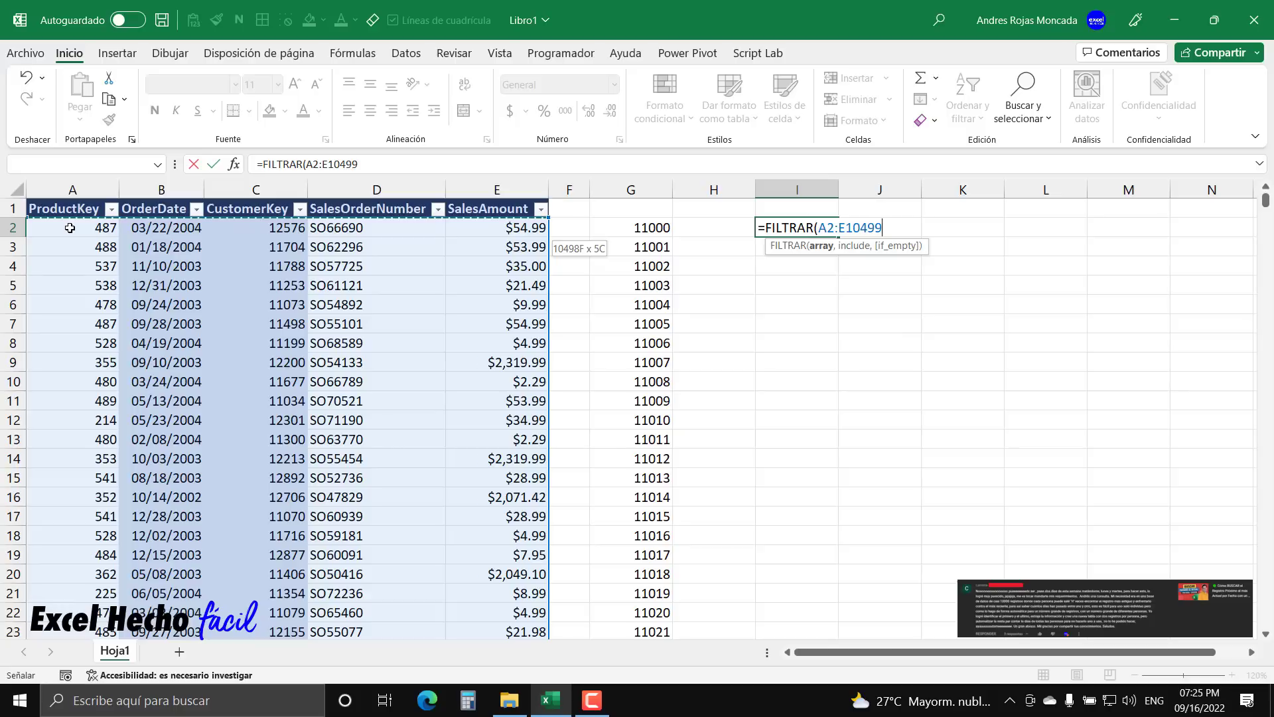
type(",")
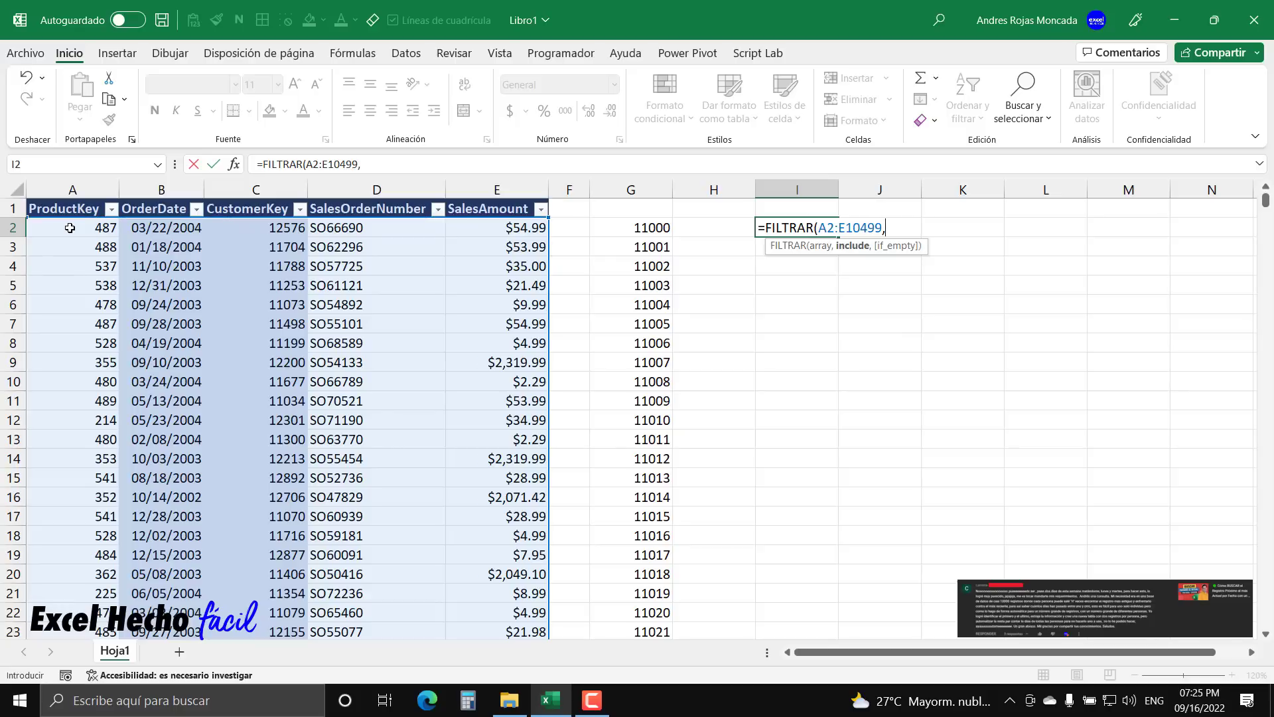
Set the FILTRAR condition to C2:C10499=G2, then close and enter the formula.
left_click(246, 229)
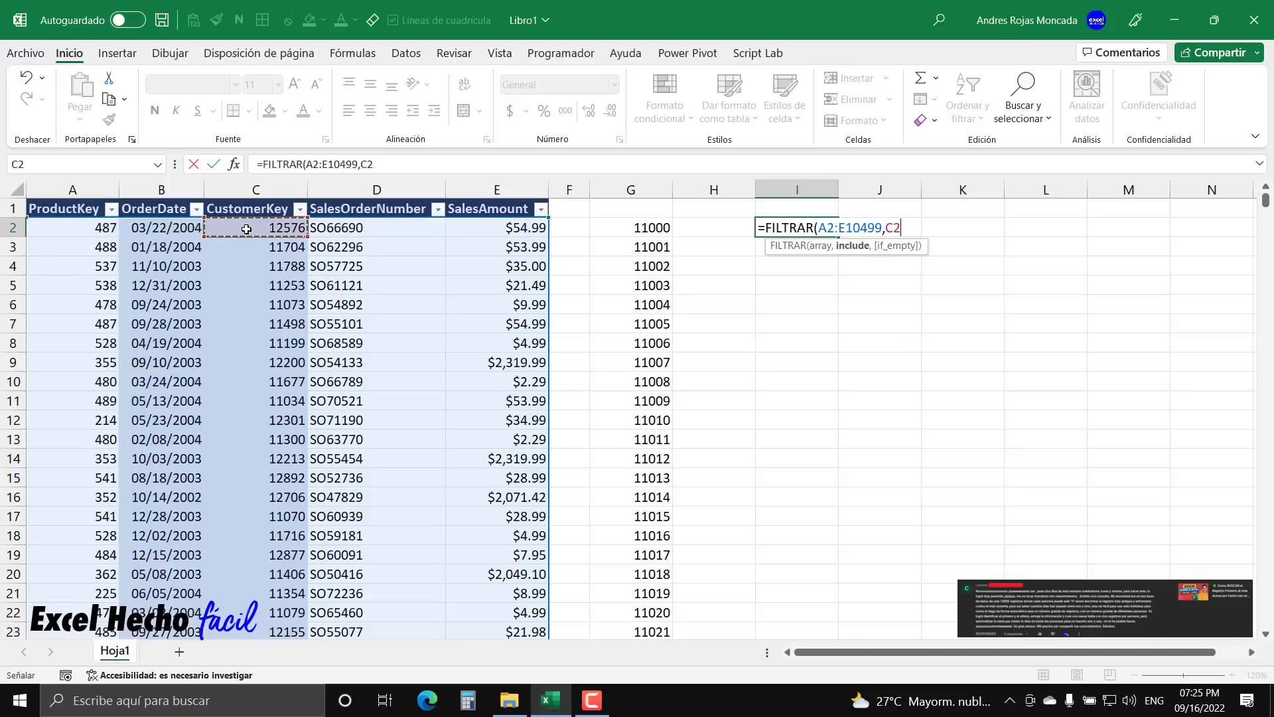
key("ctrl+shift+Left")
key("ctrl+shift+Down")
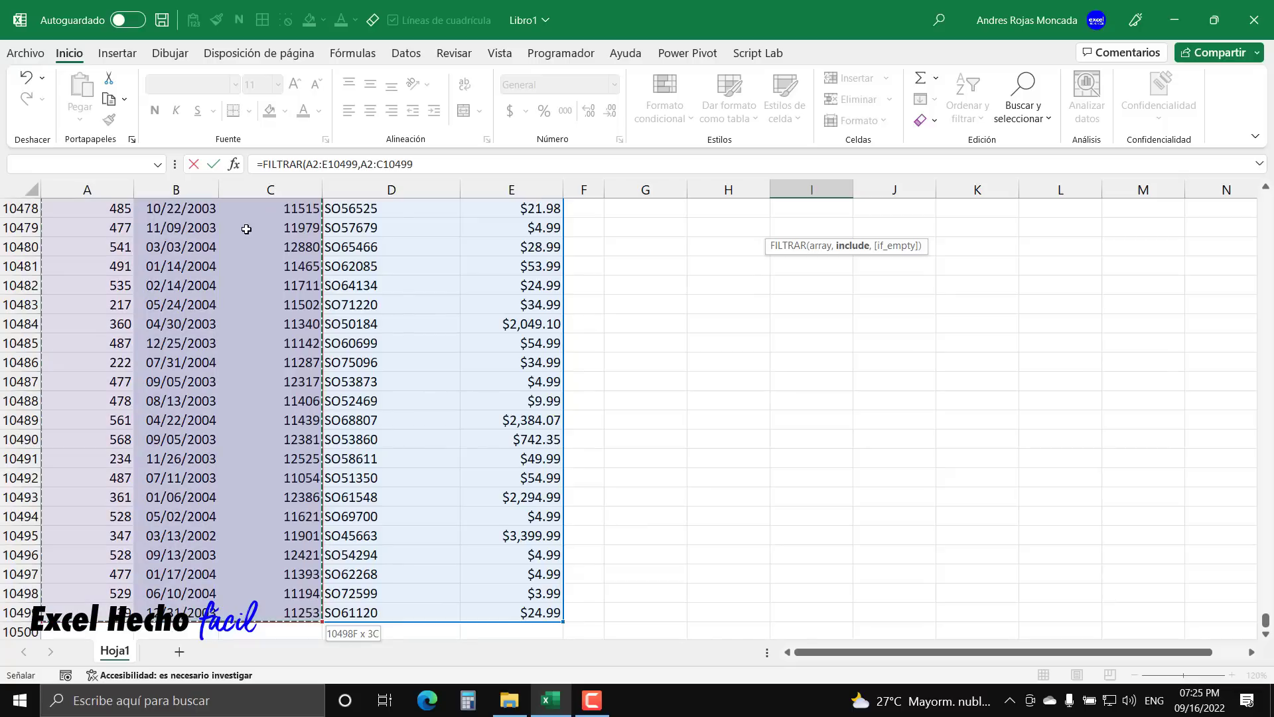
key("ctrl+BackSpace")
left_click(246, 229)
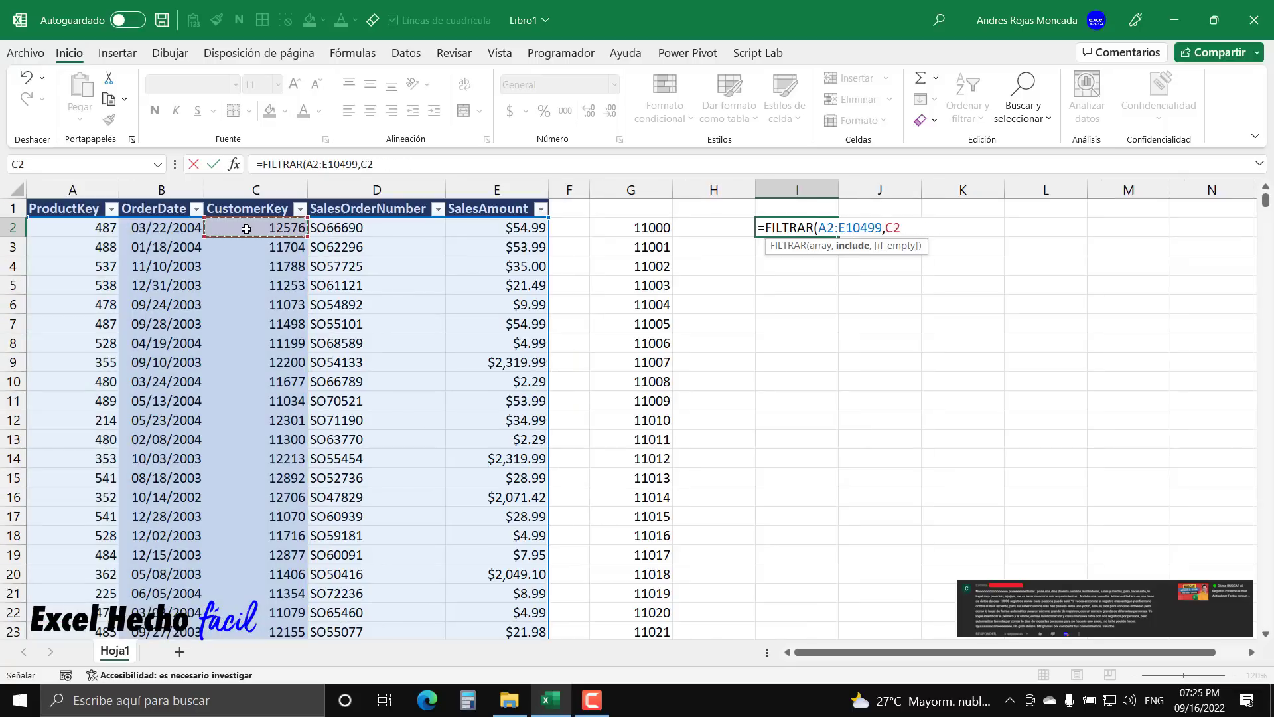
key("ctrl+shift+Down")
key("ctrl+BackSpace")
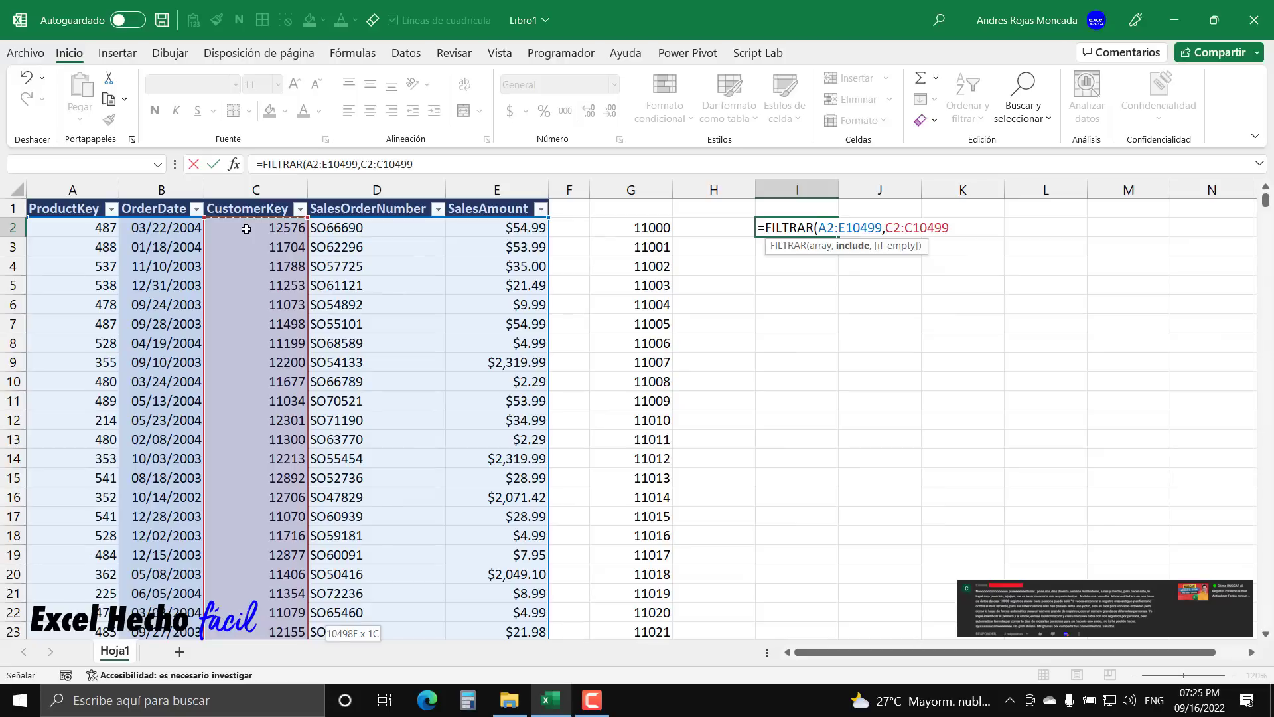
type("=")
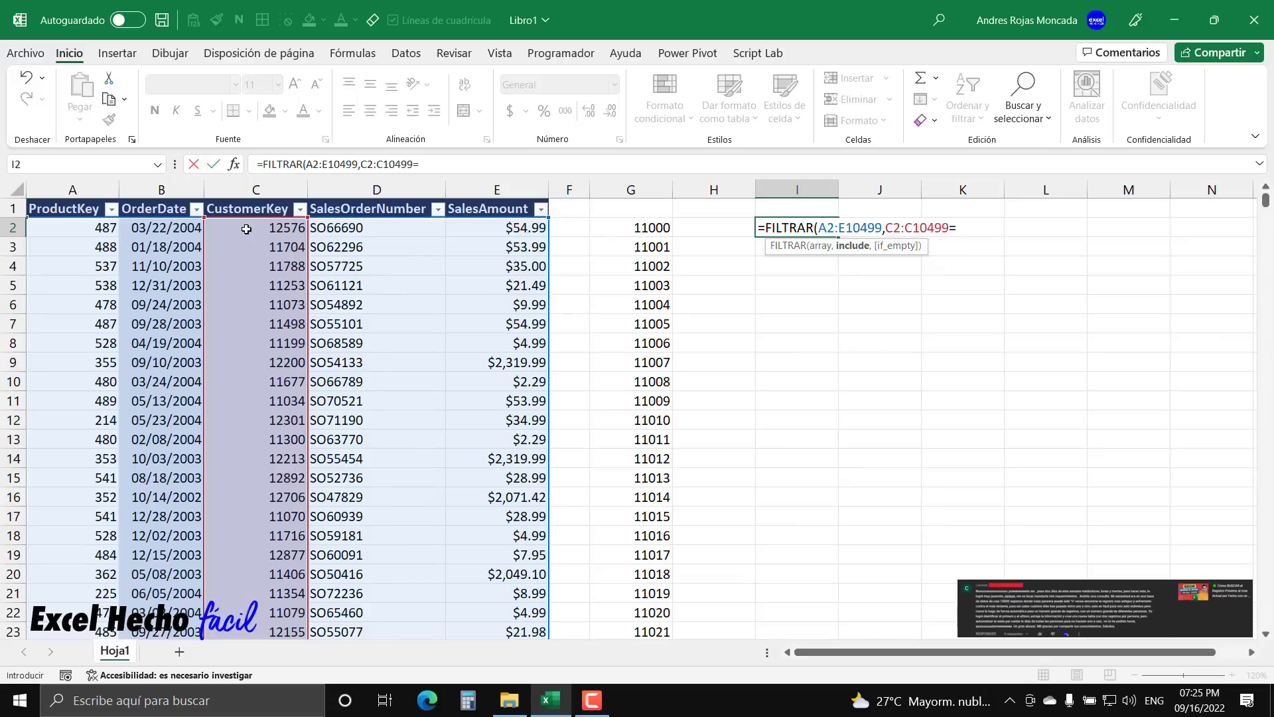
left_click(649, 226)
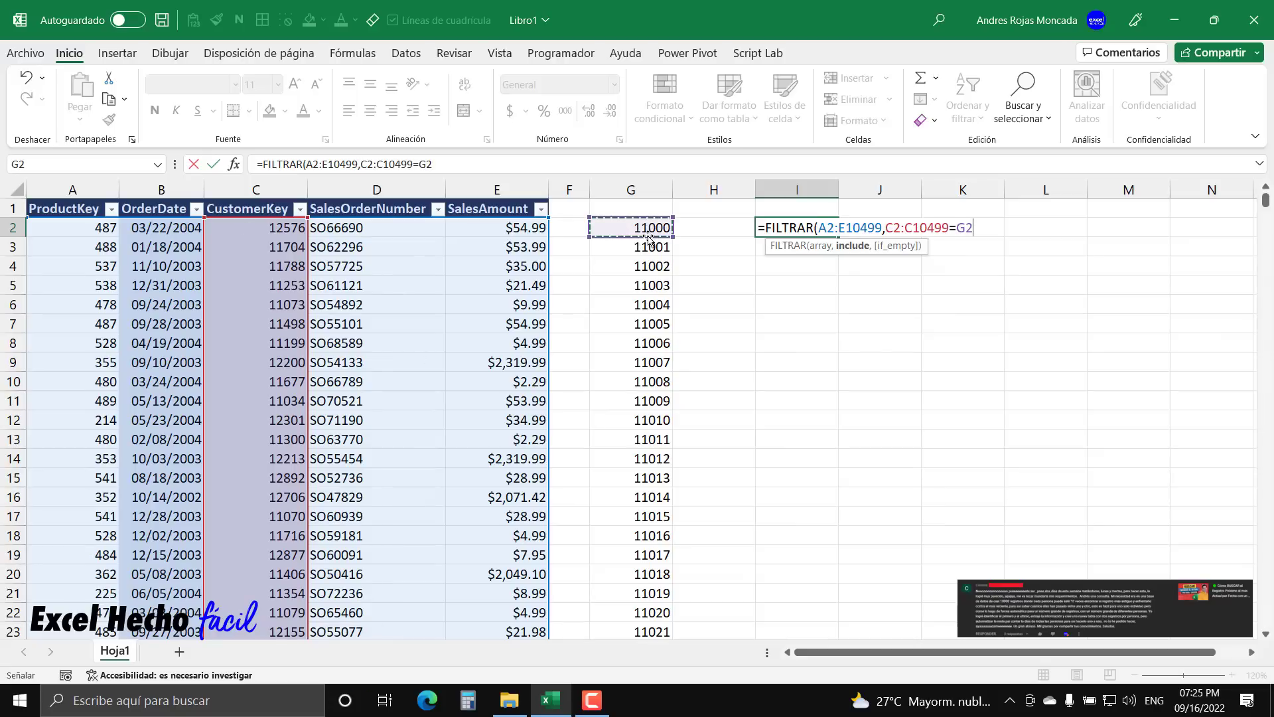
type(")")
key("Return")
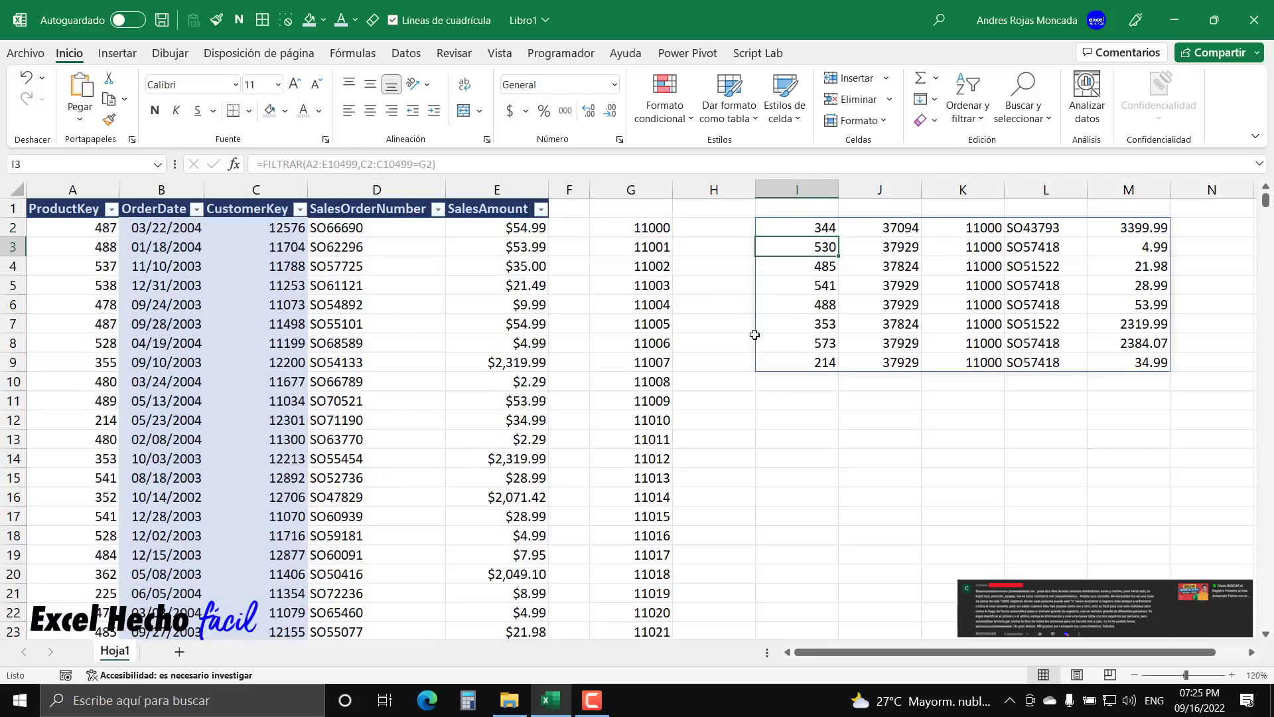
Format the filtered order dates in J2:J9 with the Fecha category, and return to the formula cell I2.
left_click_drag(882, 228, 884, 363)
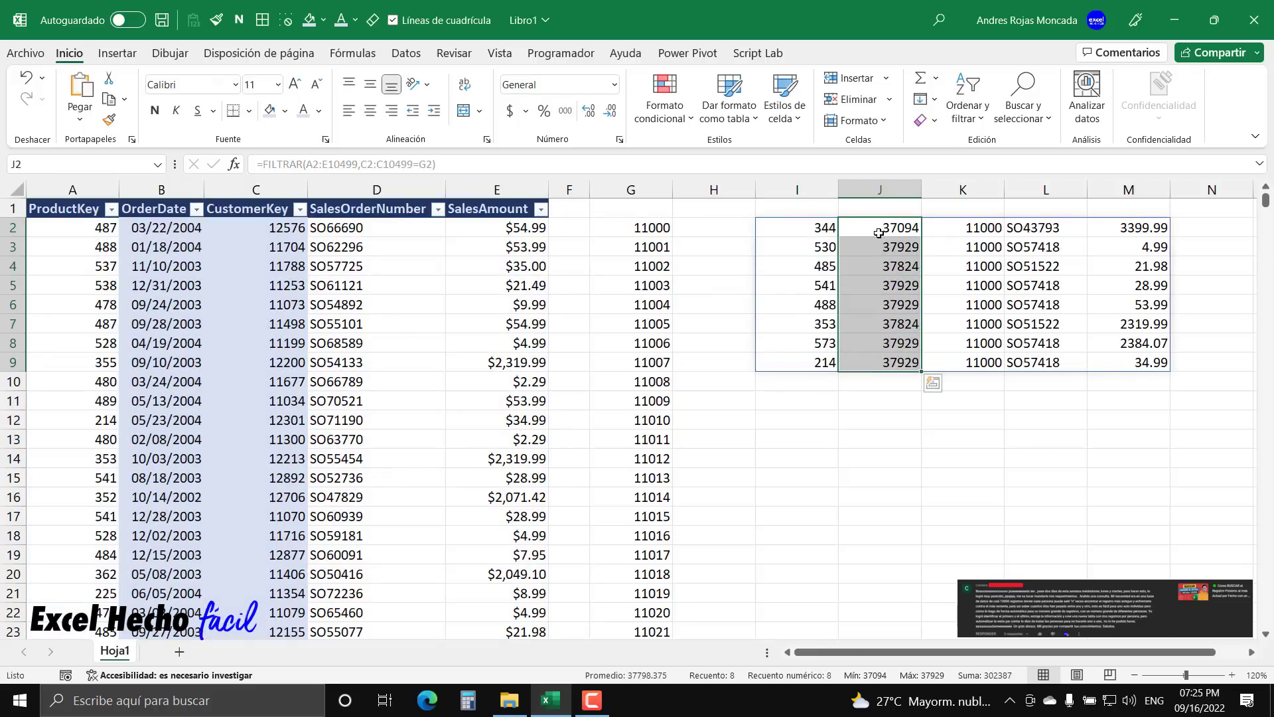
key("ctrl+1")
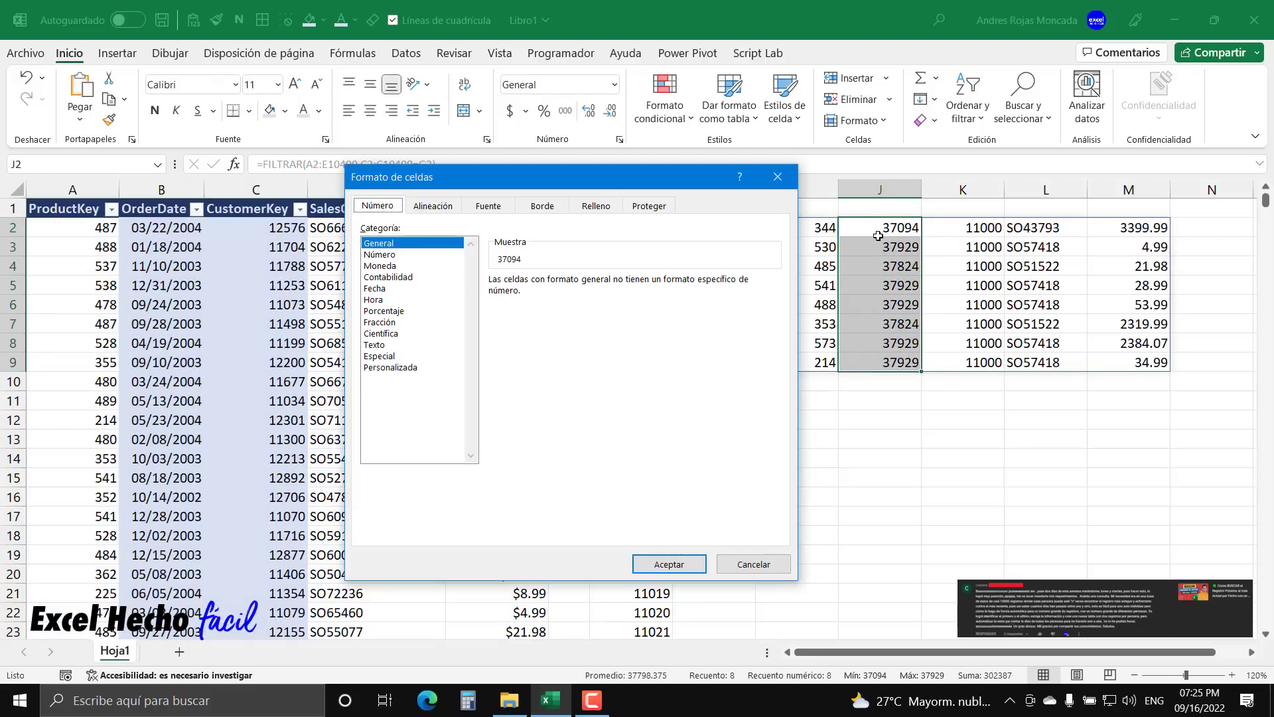
left_click(374, 288)
left_click(669, 564)
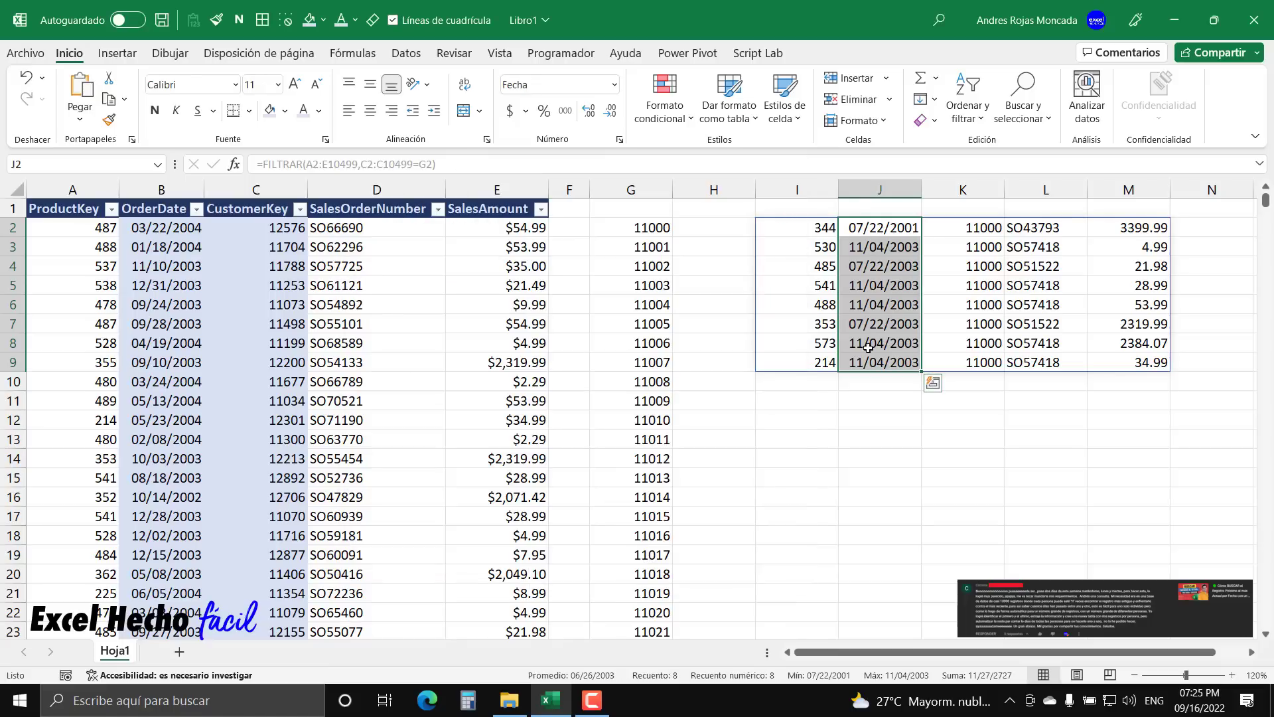
left_click(774, 229)
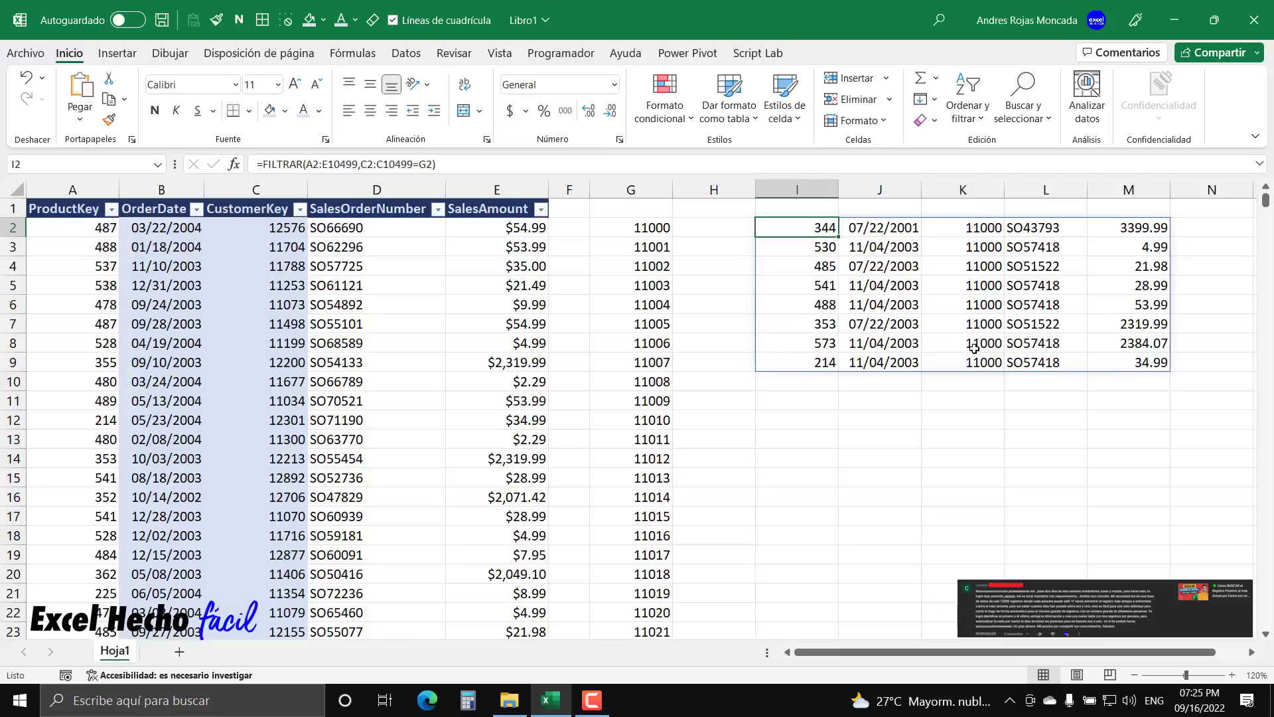
Compare the full list of unique keys in column G with the filtered records and order dates of the first key.
left_click(661, 231)
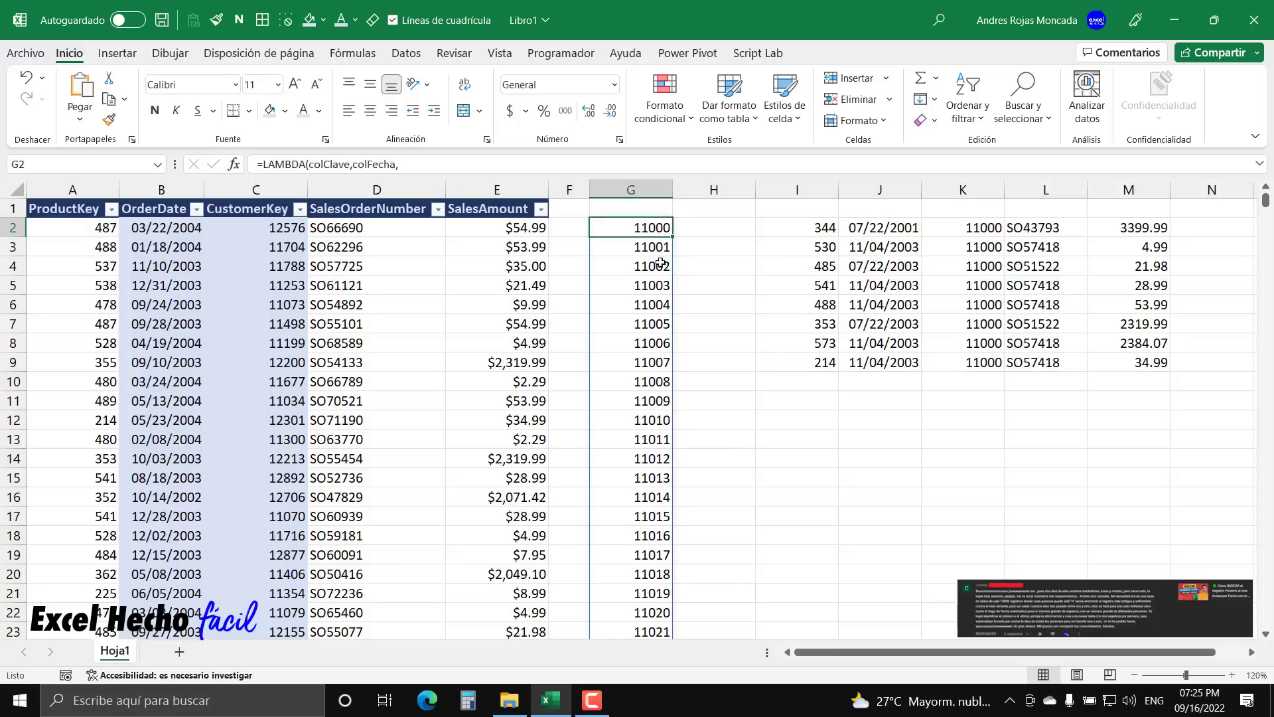
key("ctrl+shift+Down")
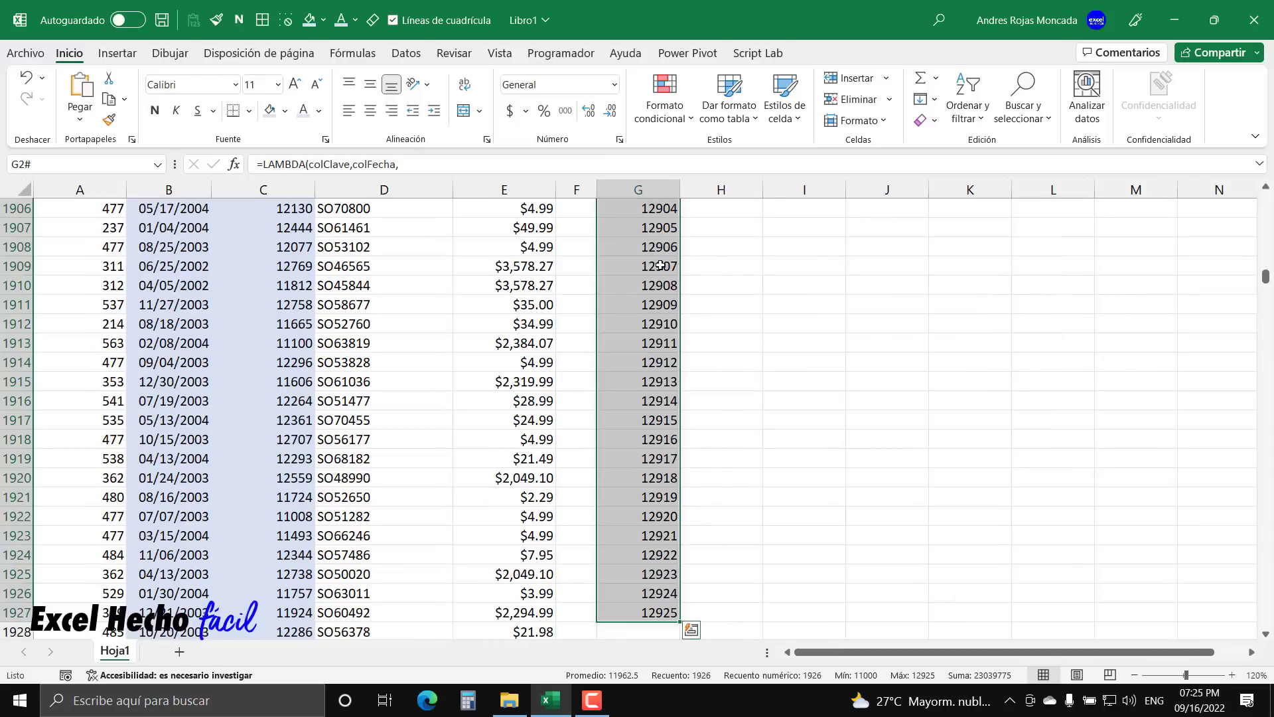
key("ctrl+BackSpace")
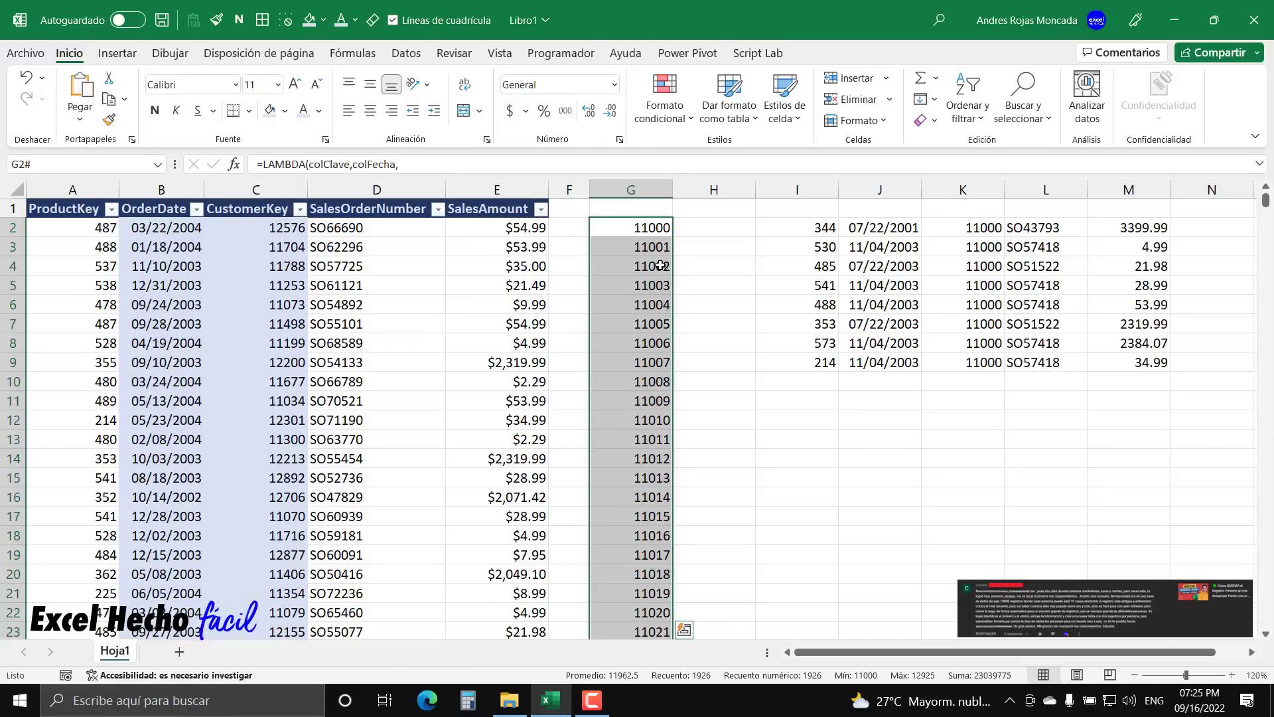
left_click(812, 227)
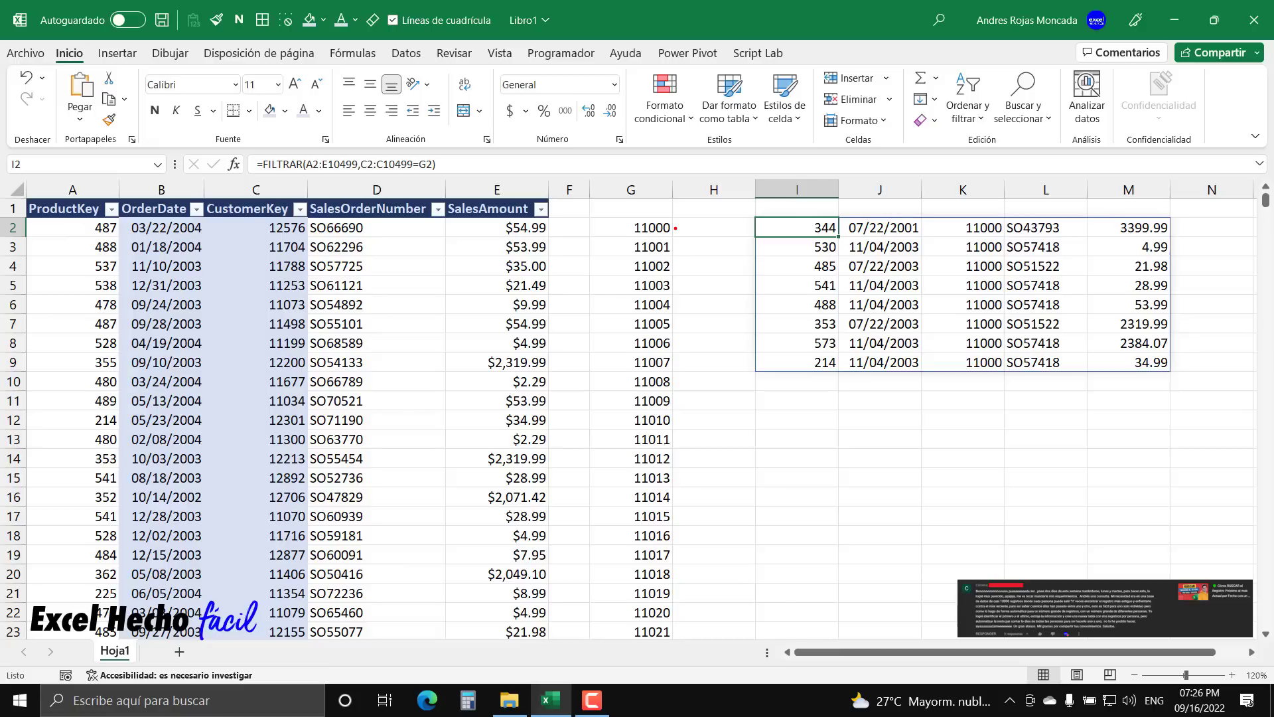
left_click_drag(674, 228, 749, 227)
mouse_move(677, 247)
left_mouse_down()
mouse_move(731, 246)
mouse_move(697, 265)
mouse_move(730, 265)
mouse_move(685, 287)
mouse_move(730, 288)
left_mouse_up()
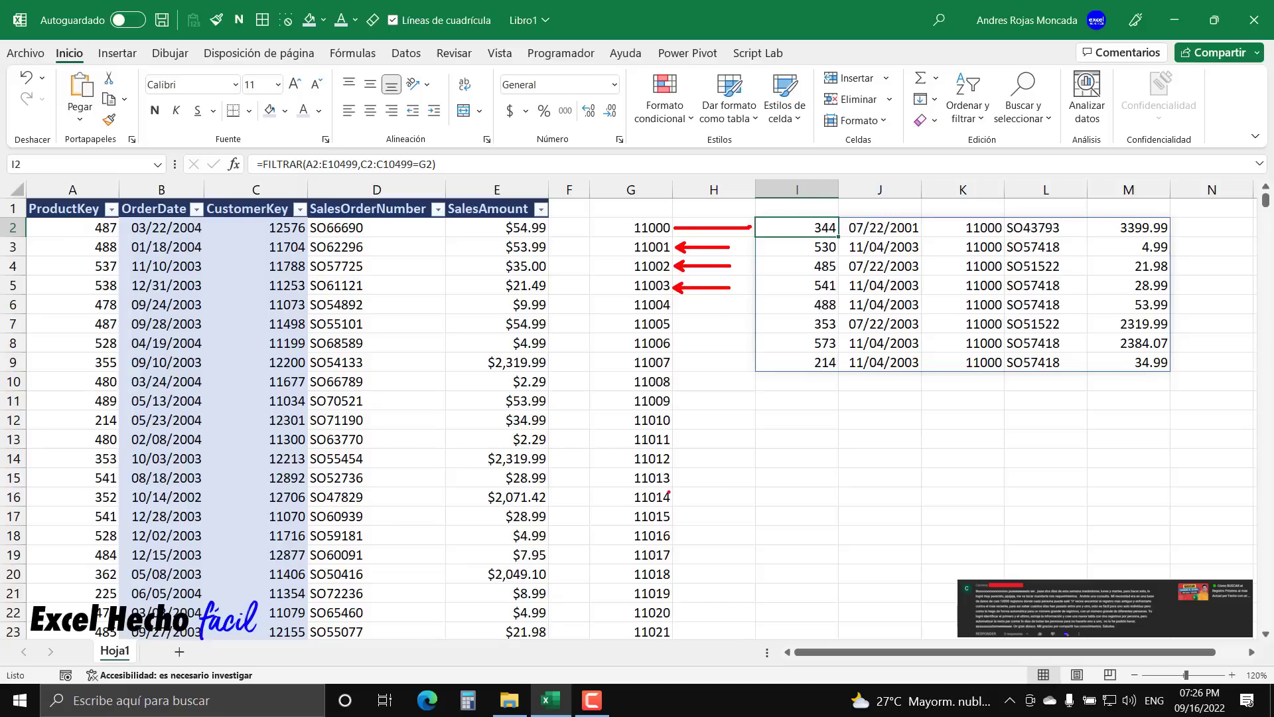
key("e")
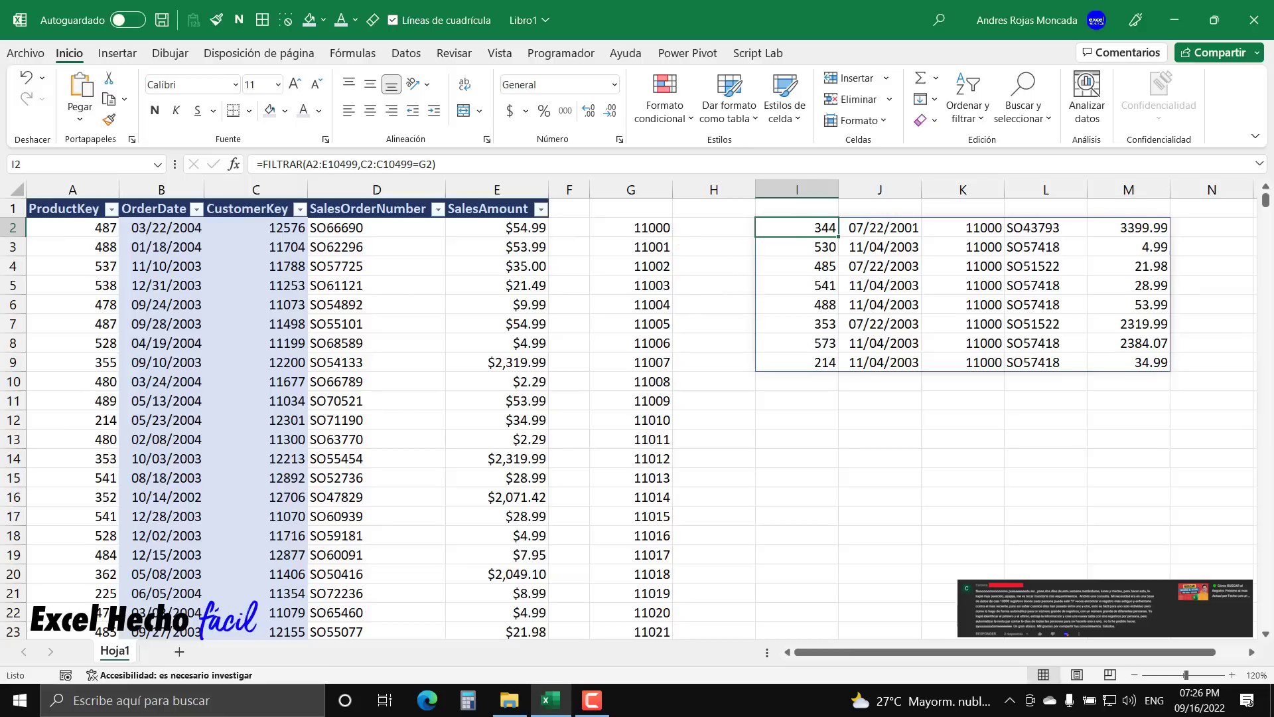
left_click(657, 229)
key("ctrl+Down")
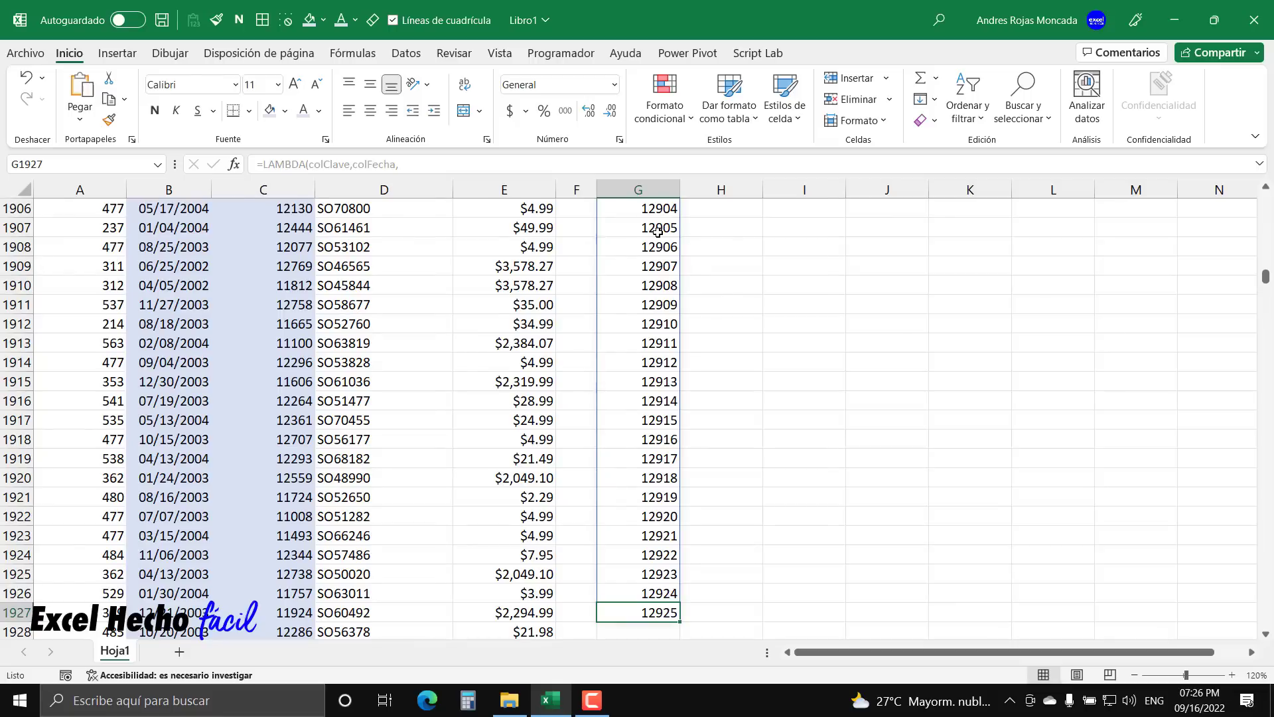
key("ctrl+Up")
scroll(657, 231, "up", 1)
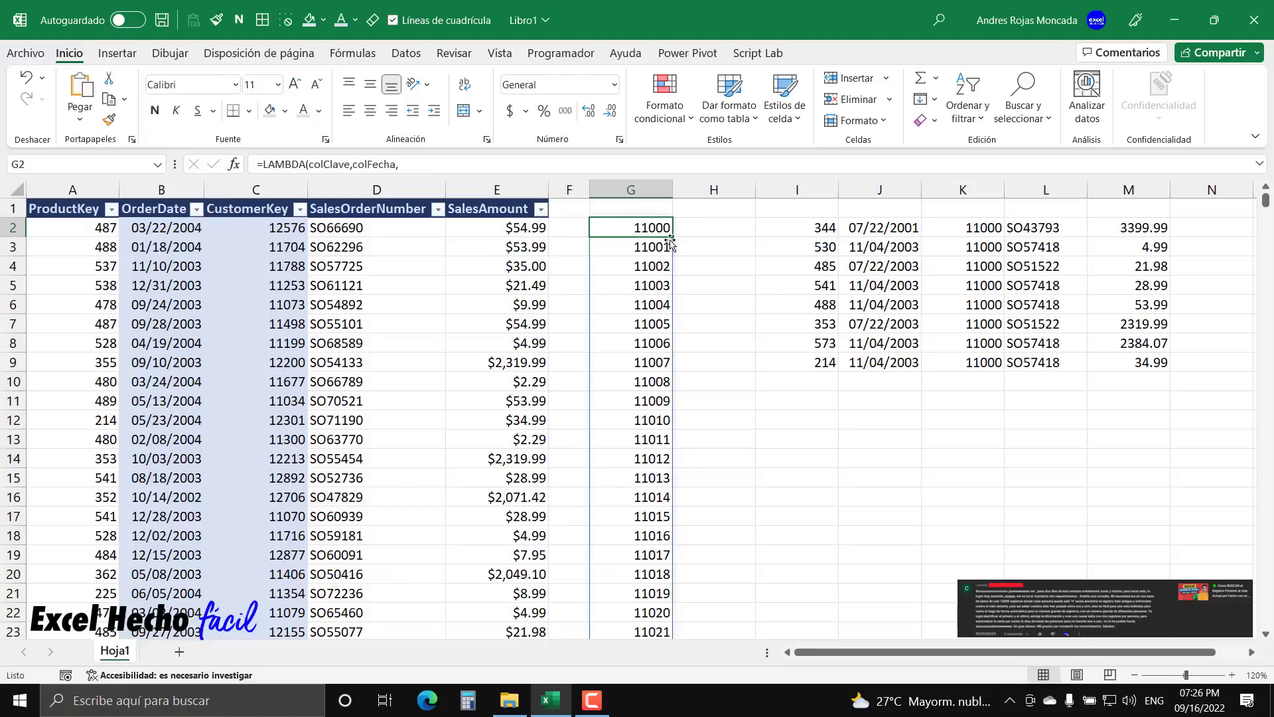
left_click(916, 230)
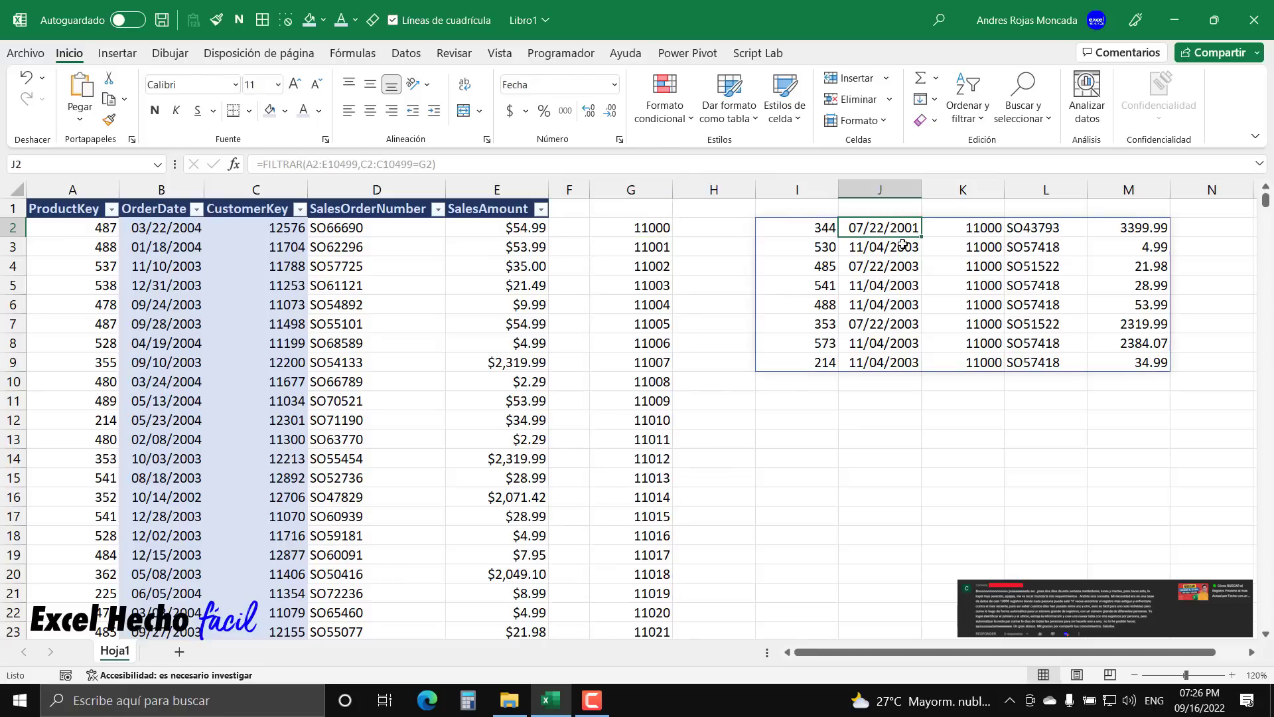
Compare the oldest and most recent order dates in the filtered records with the customer keys in column G.
left_click_drag(902, 247, 898, 325)
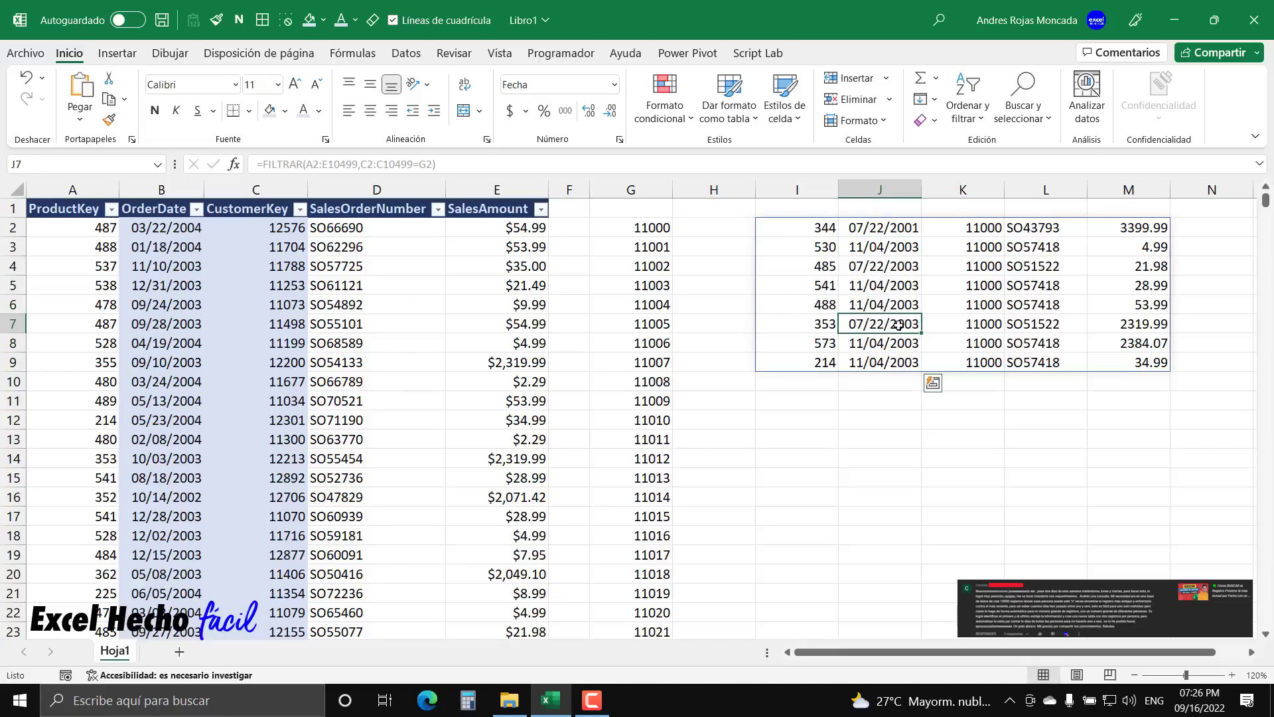
left_click(880, 343)
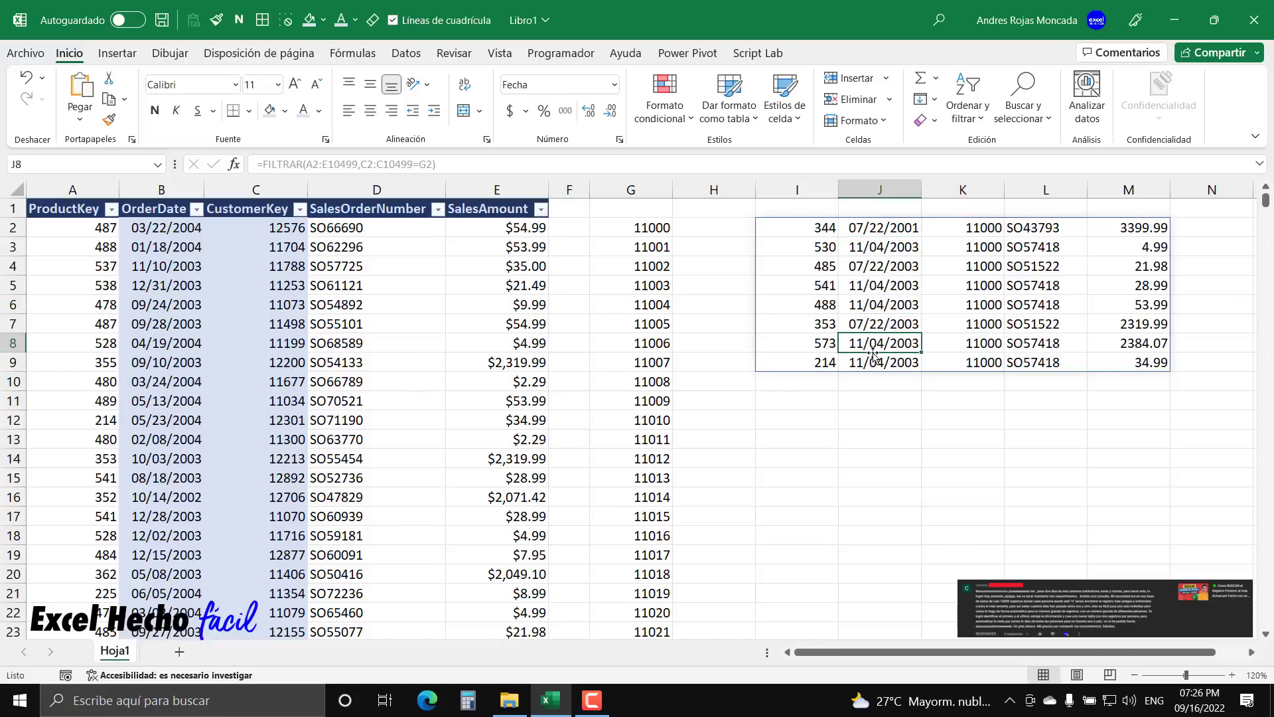
left_click(876, 231)
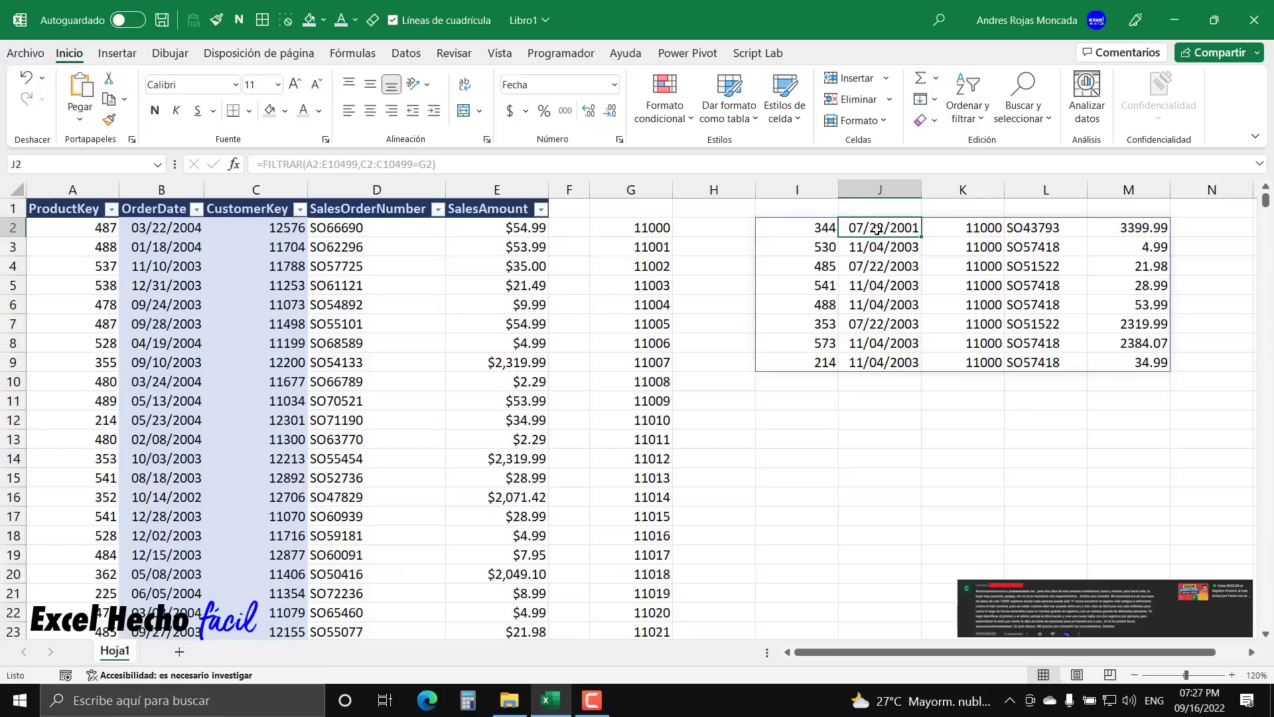
left_click(877, 345)
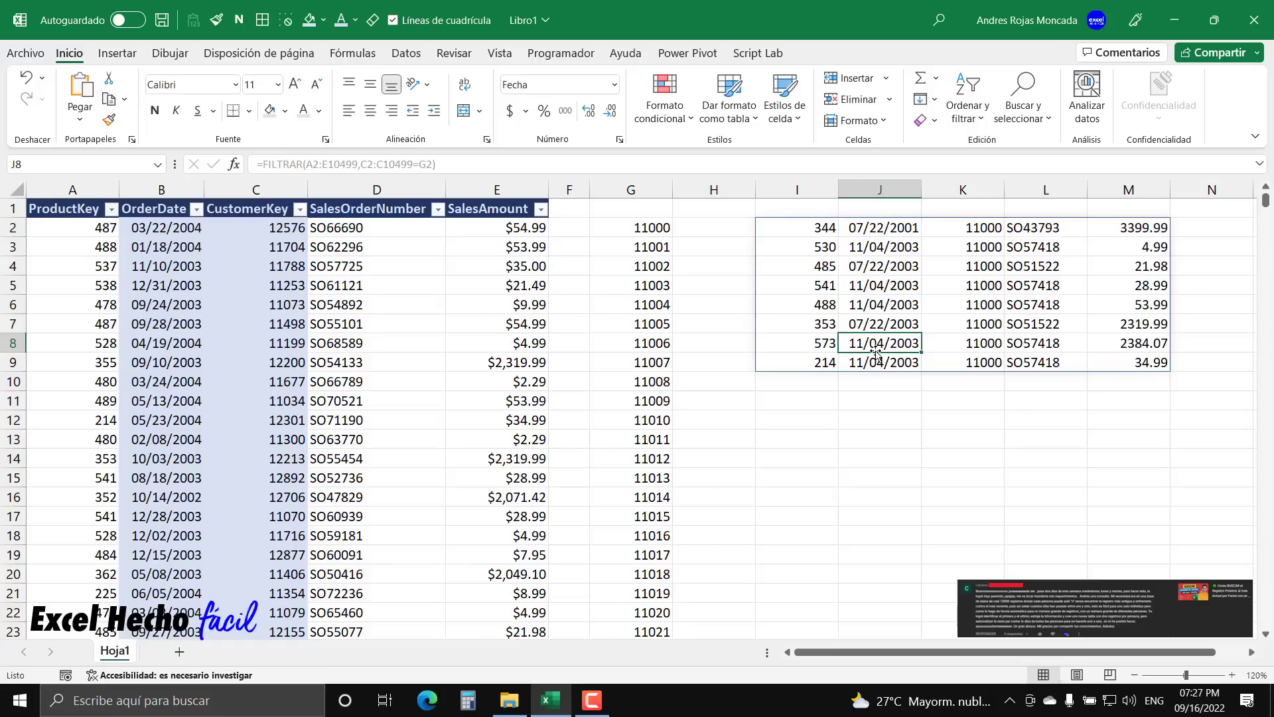
left_click(880, 228)
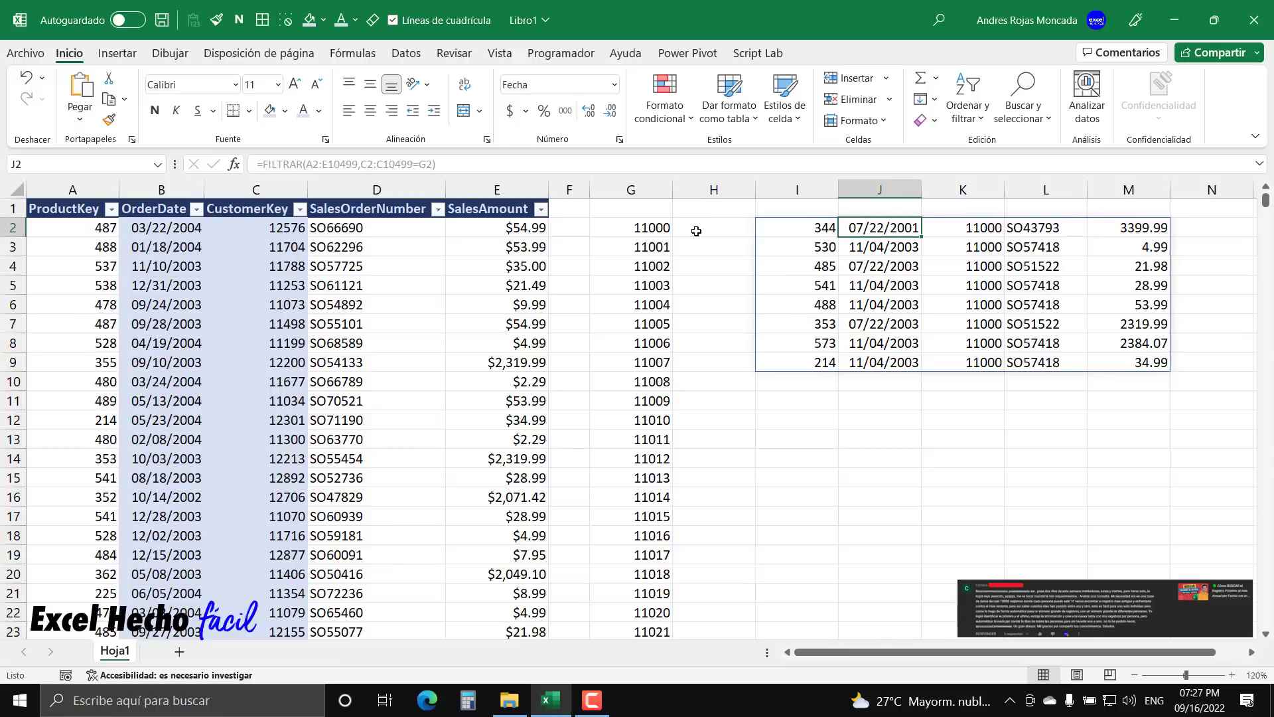
left_click(665, 246)
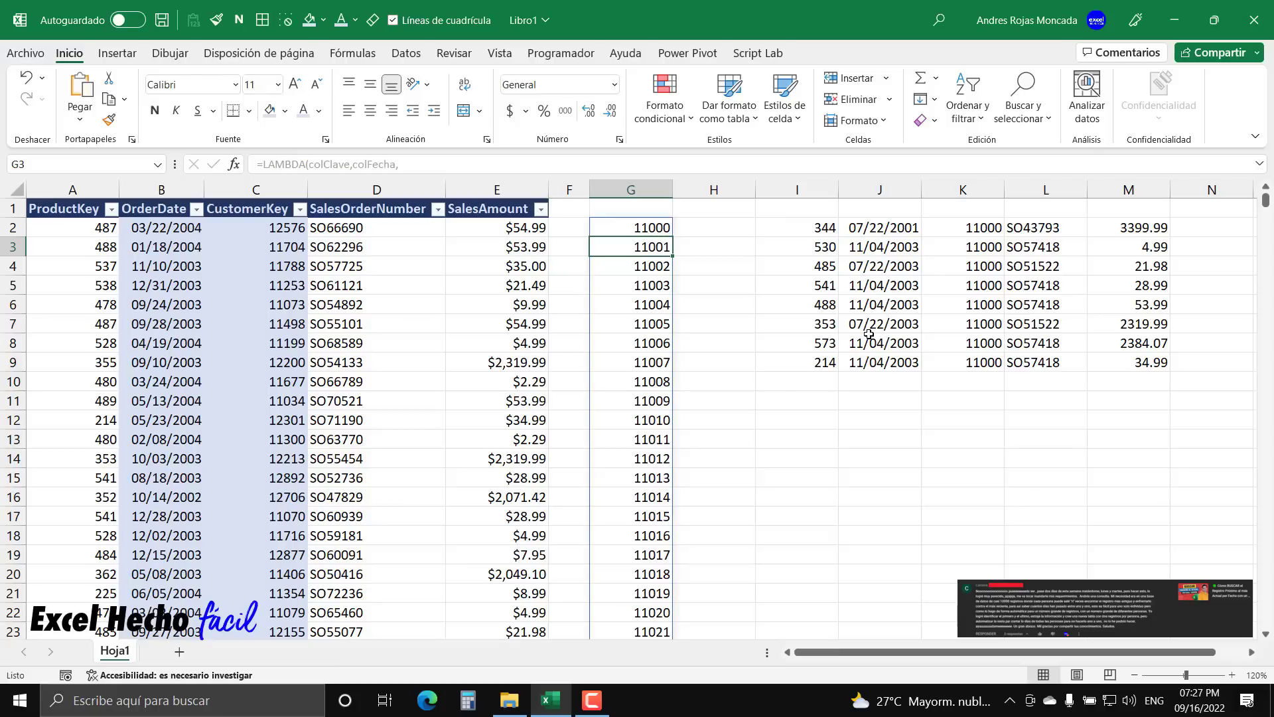
Undo the date formatting of the filtered records and delete the FILTRAR formula in I2.
left_click(803, 229)
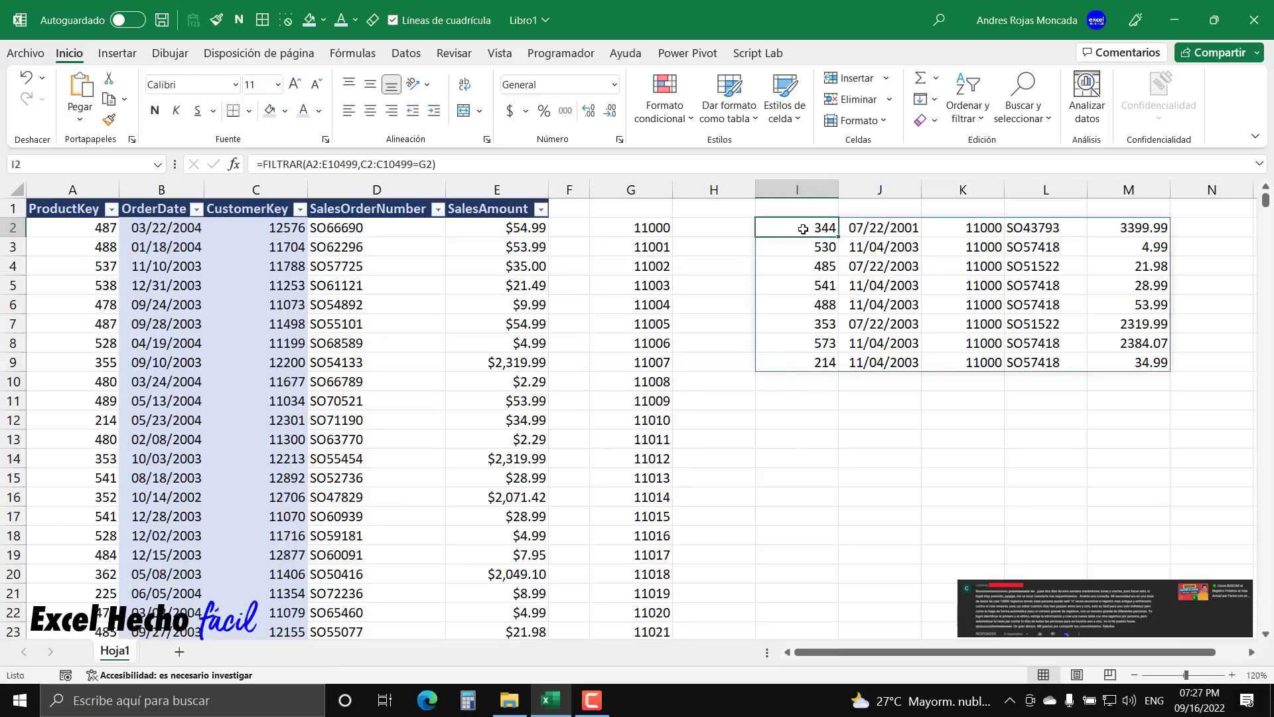
key("ctrl+z")
left_click(795, 226)
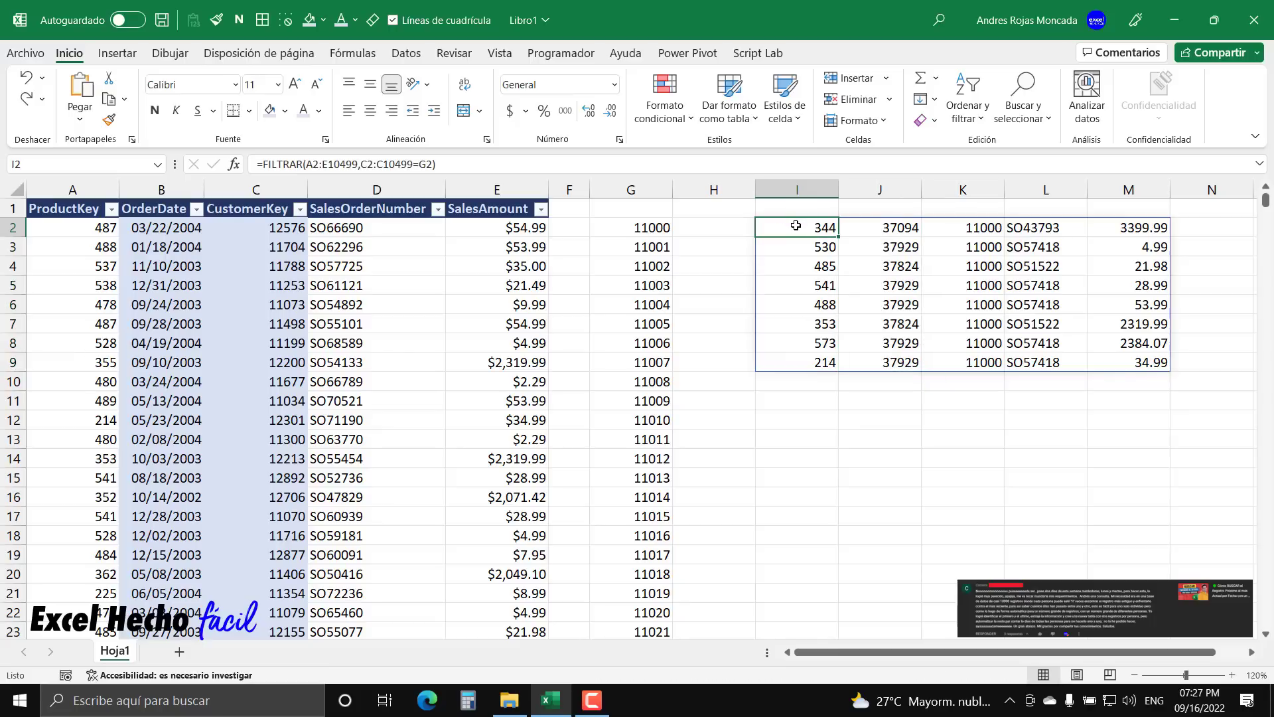
key("Delete")
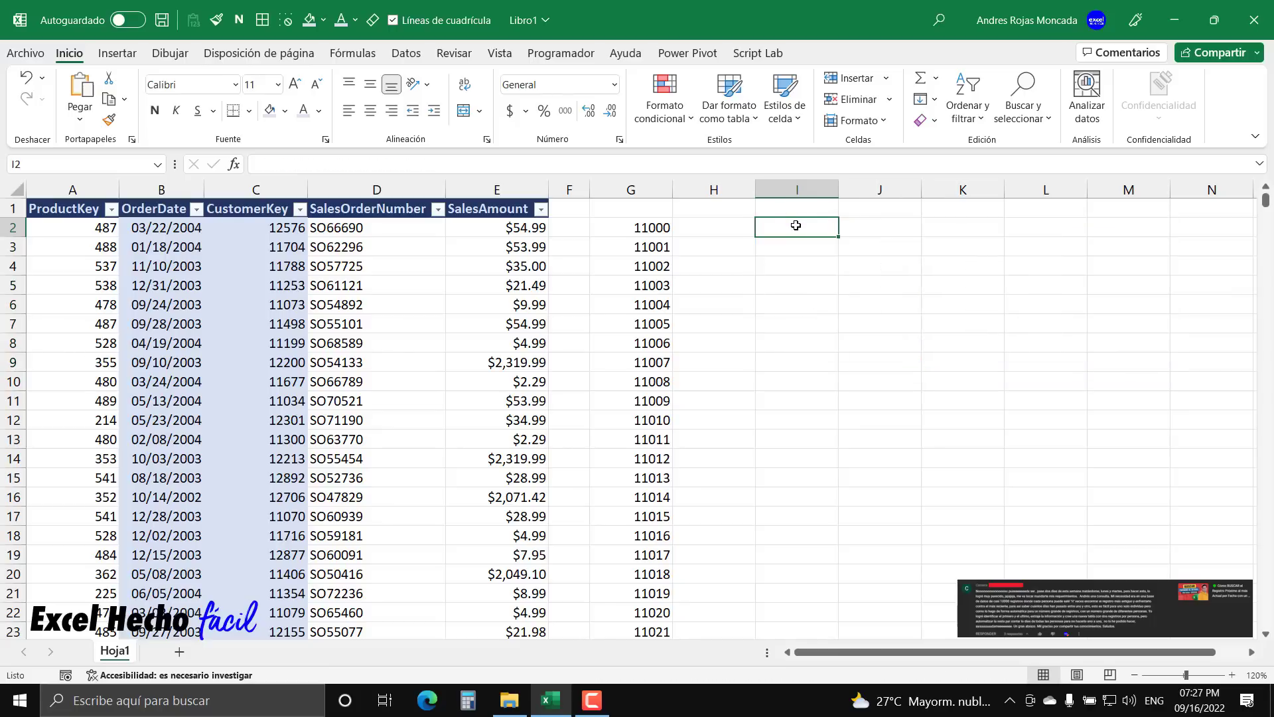
In G2's formula, copy the call arguments (C2:C10499,B2:B10499) and remove the whole last line starting with ClavesUnicas.
left_click(661, 229)
key("F2")
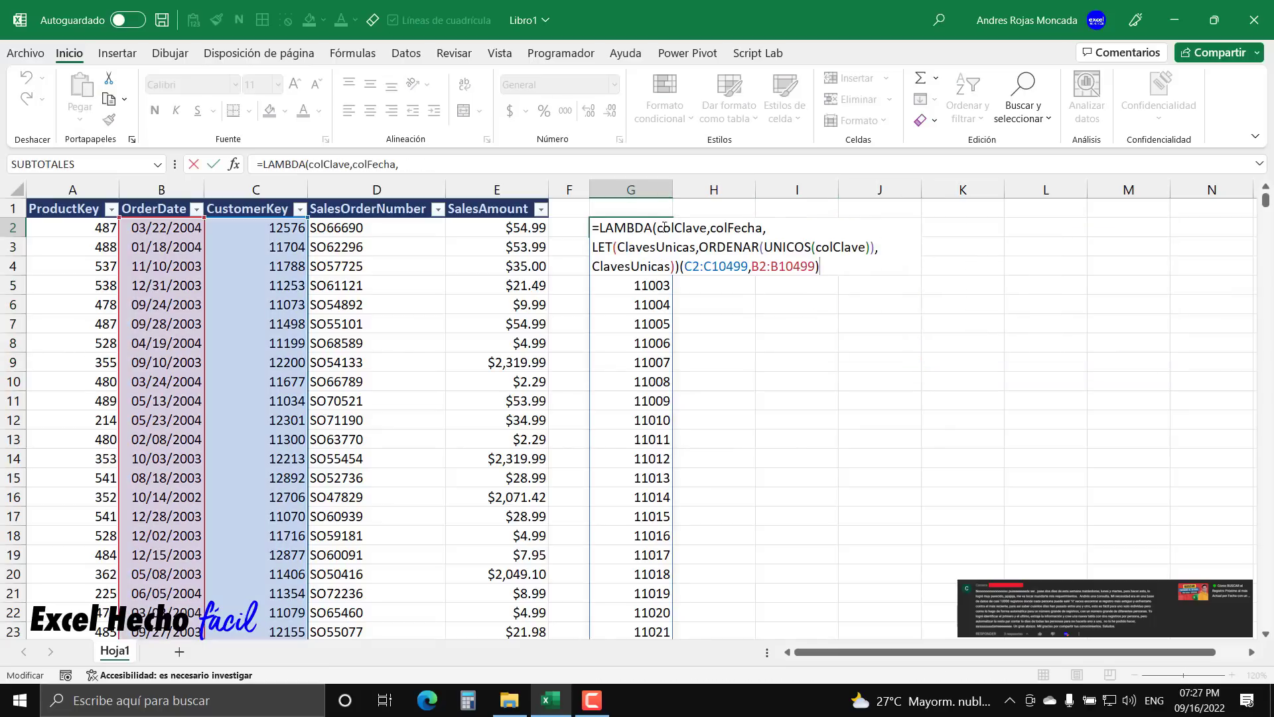
left_click_drag(821, 269, 588, 286)
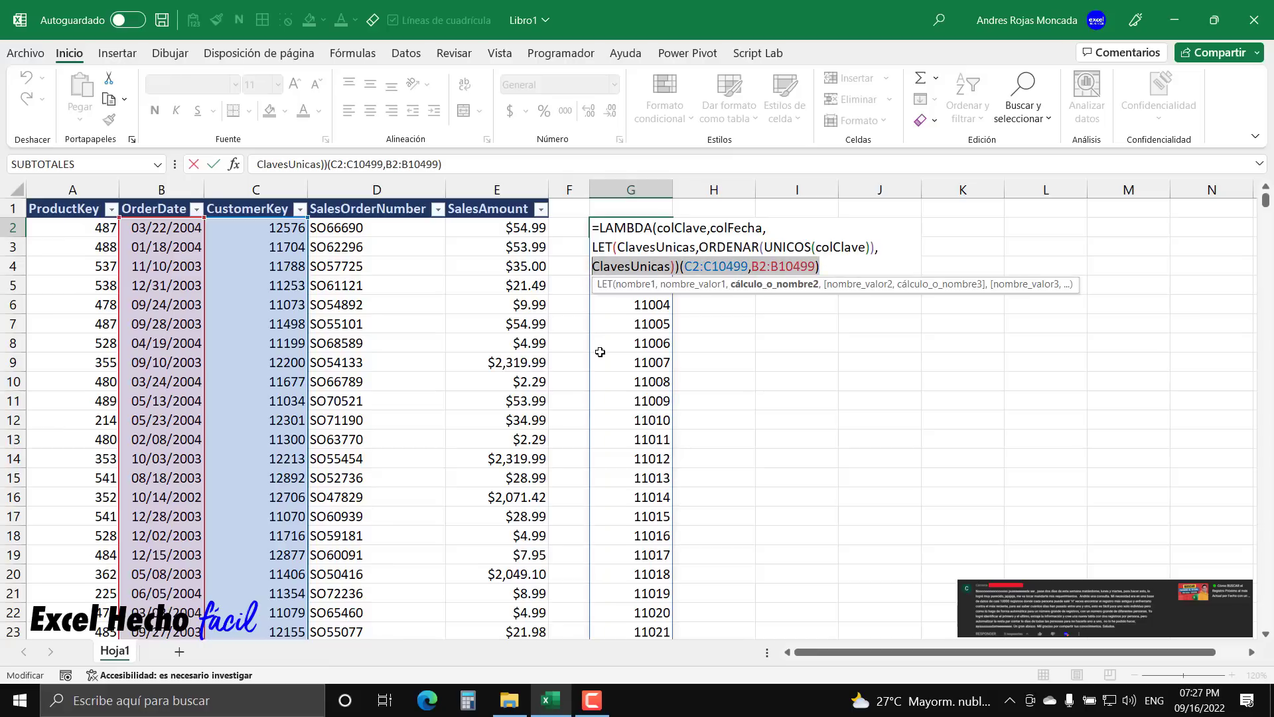
left_click_drag(681, 267, 820, 267)
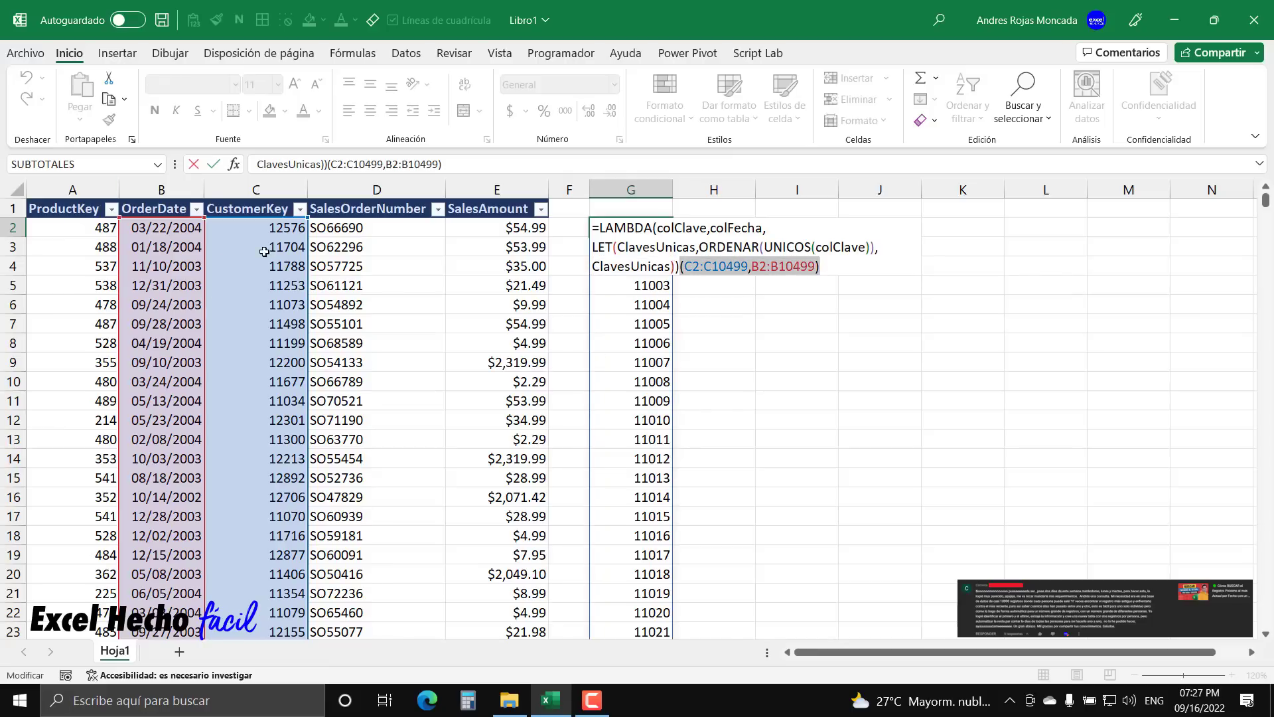
key("ctrl+c")
left_click_drag(821, 267, 593, 267)
key("Delete")
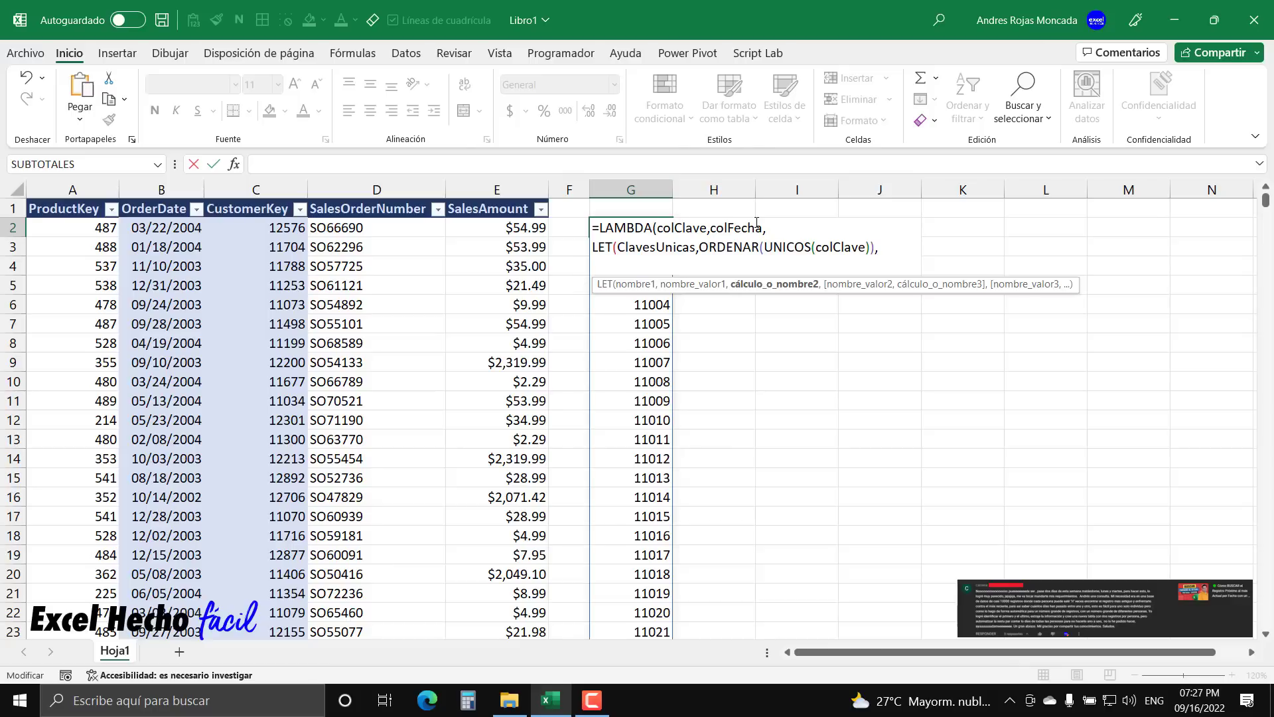
Add MatrizClaveFecha as the second LET name on the formula's third line.
left_click_drag(872, 283, 1039, 570)
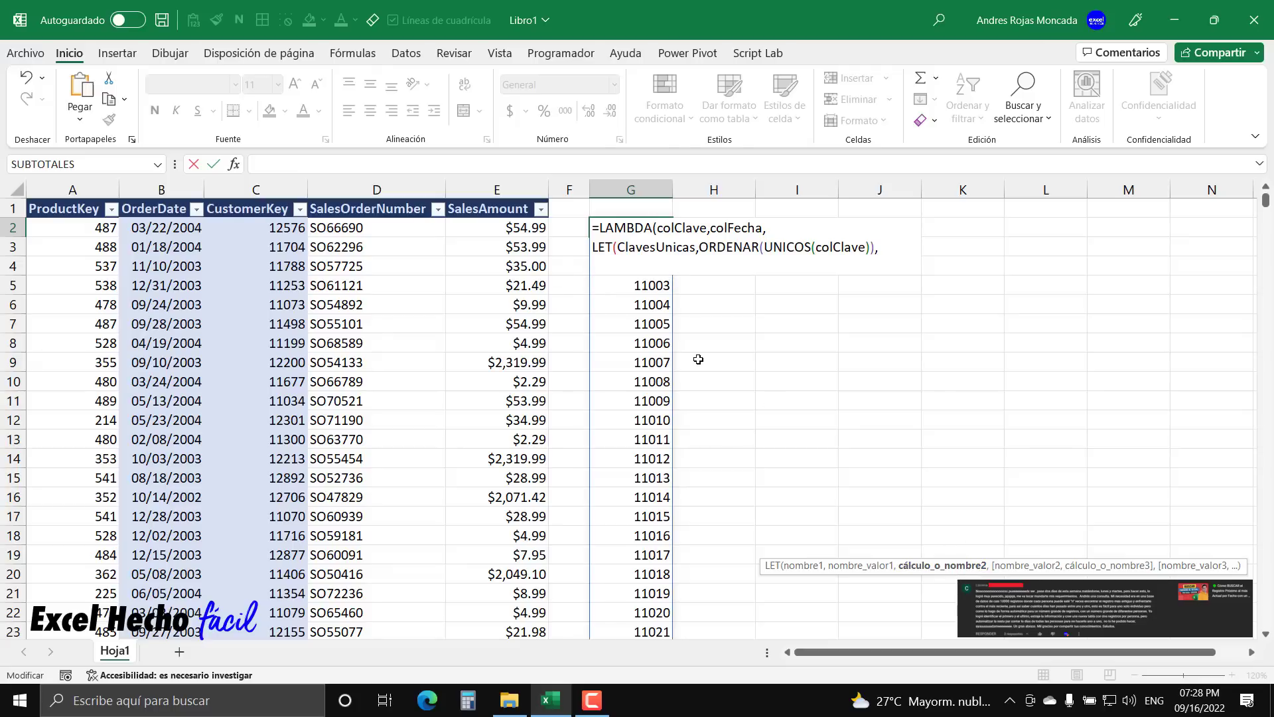
type("Matriz")
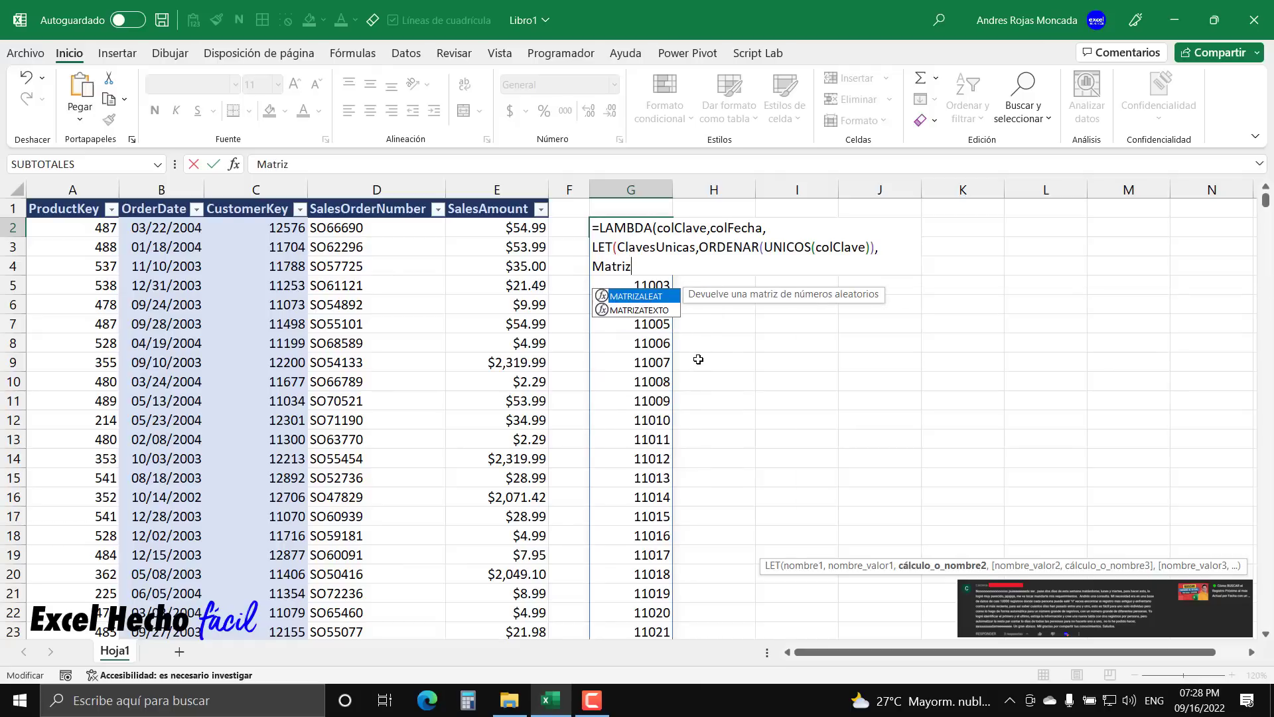
type("Cla")
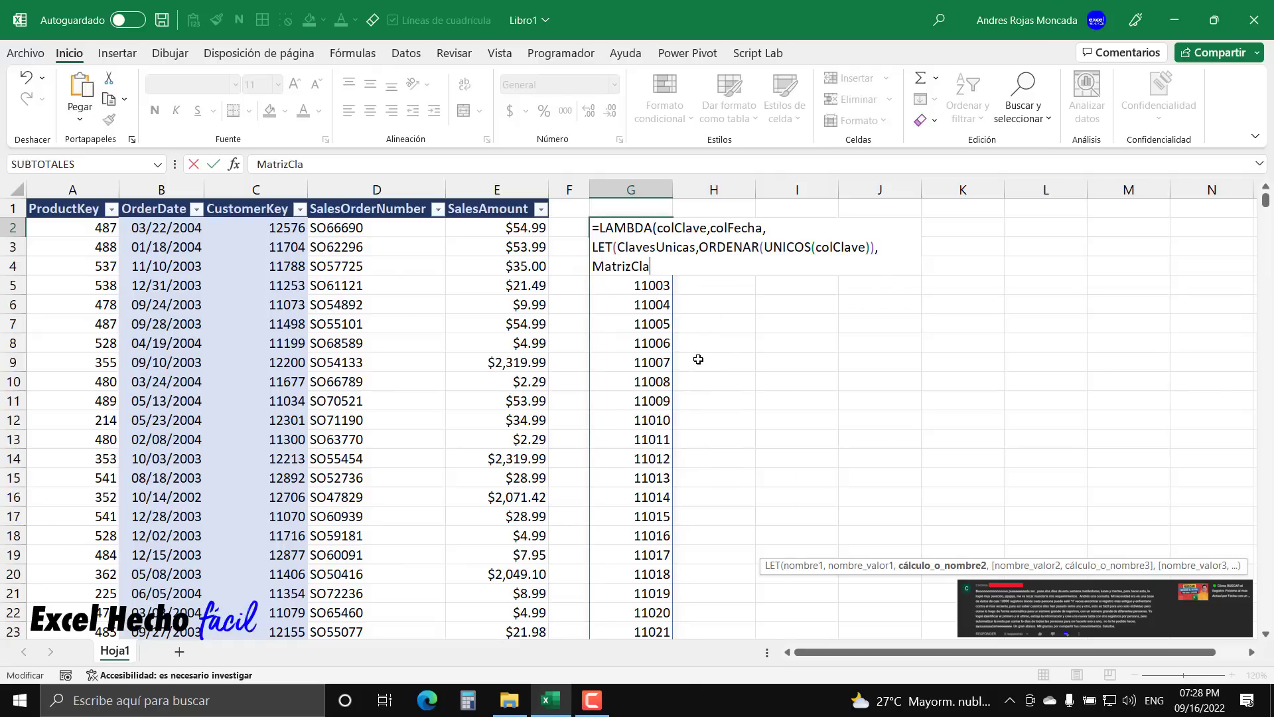
type("veFecha,")
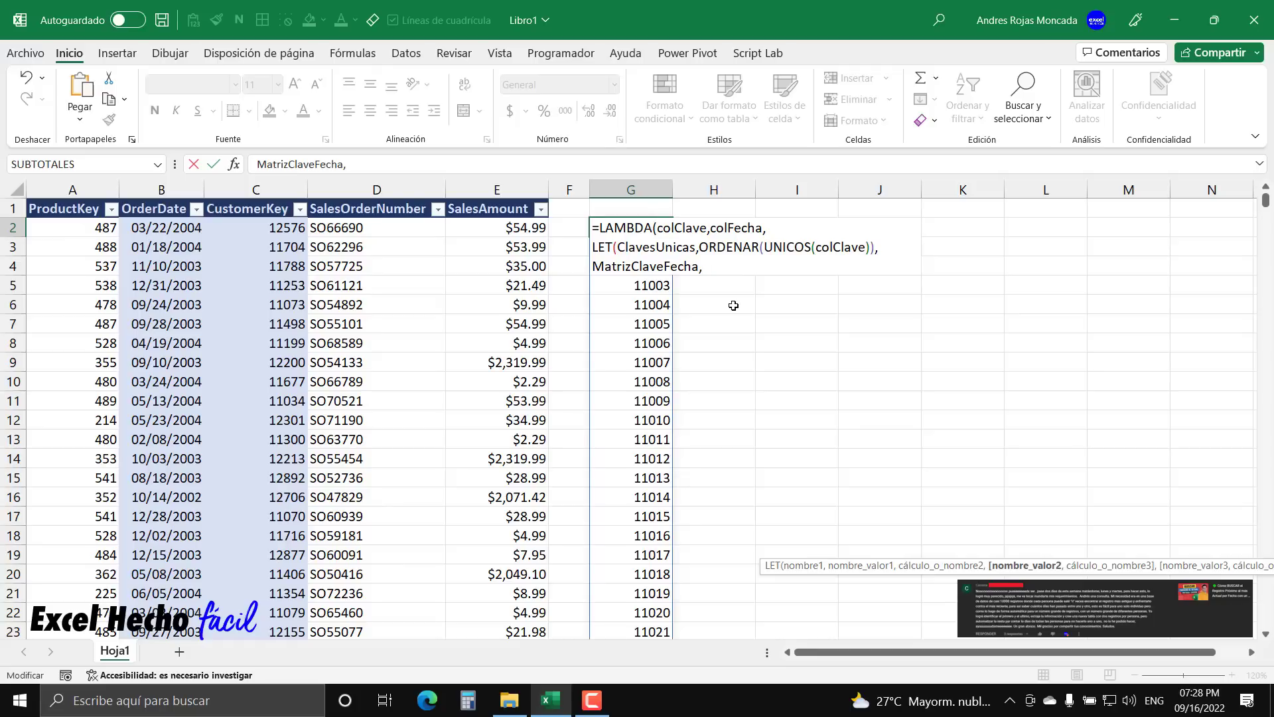
Define MatrizClaveFecha as APILARH(colClave,colFecha) to stack the key and date columns horizontally.
type("apilar")
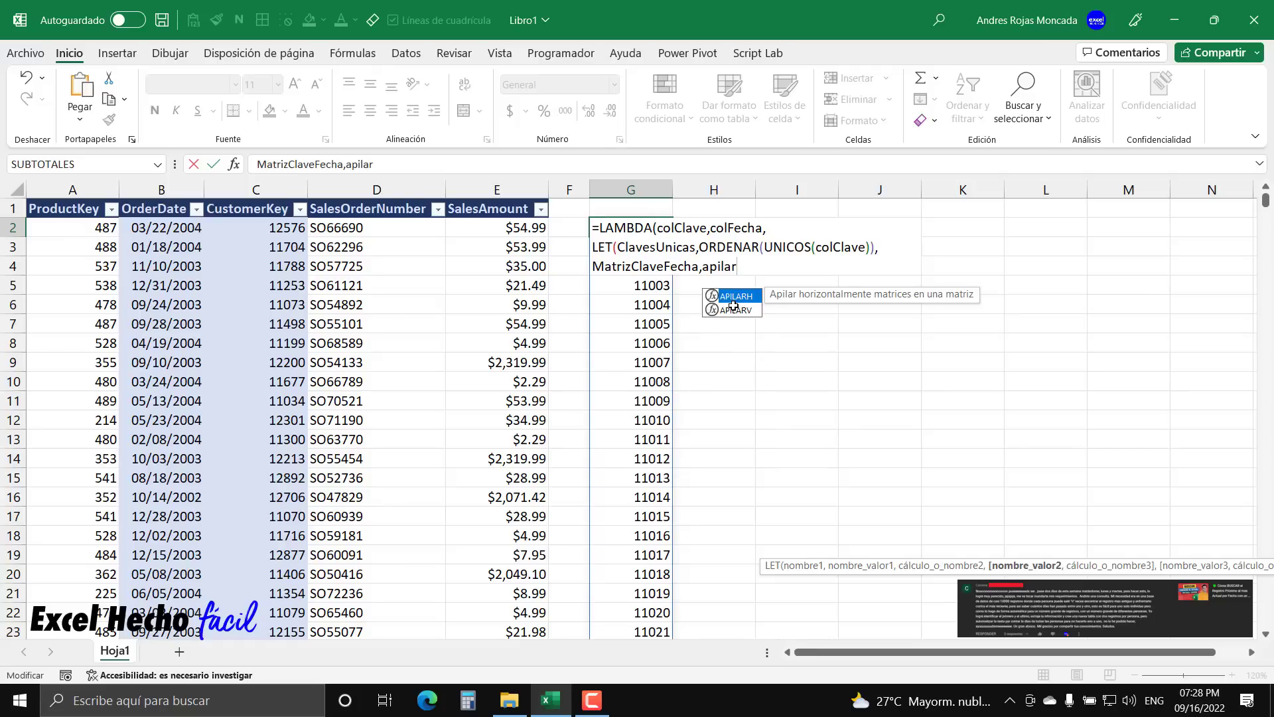
key("Tab")
key("BackSpace")
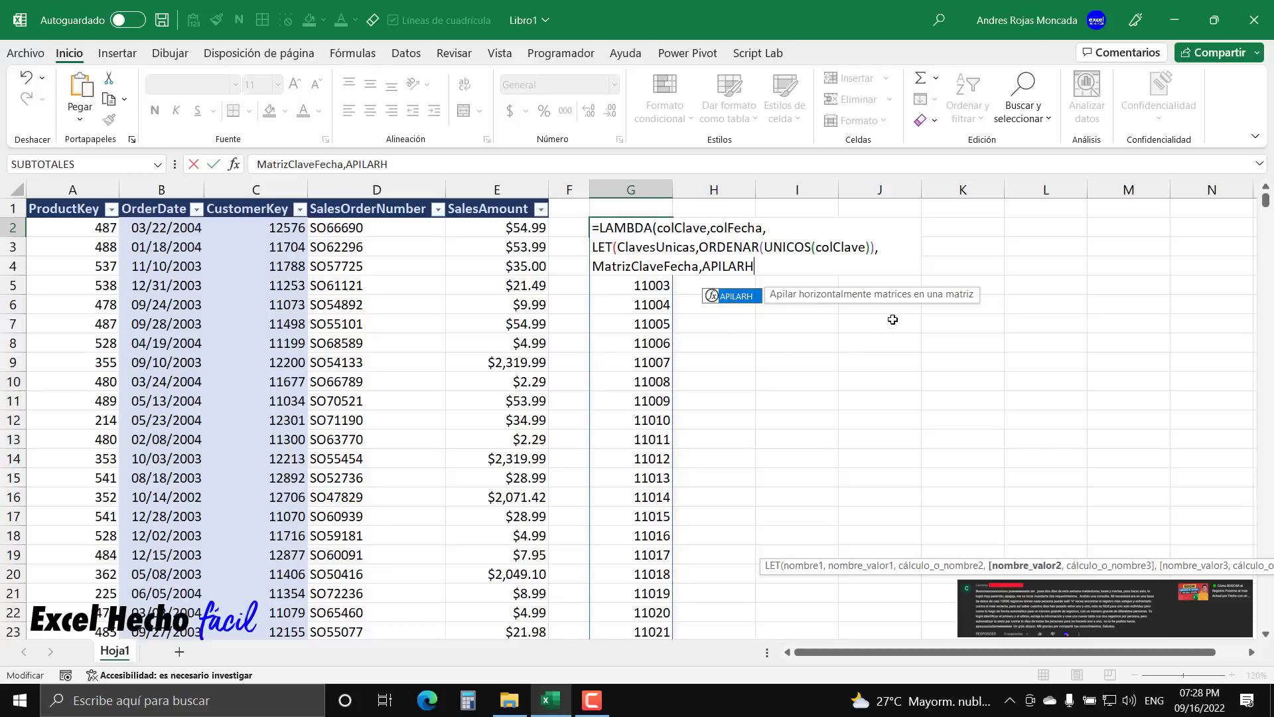
type("(")
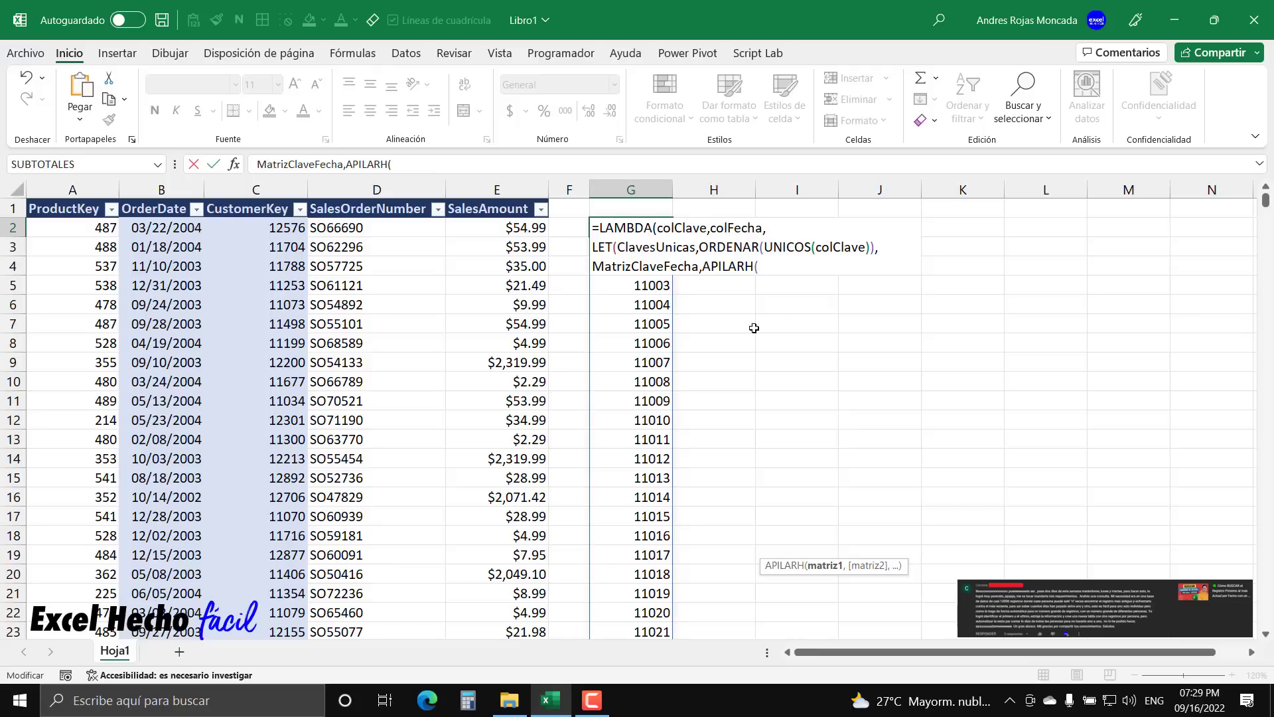
type("colClave,")
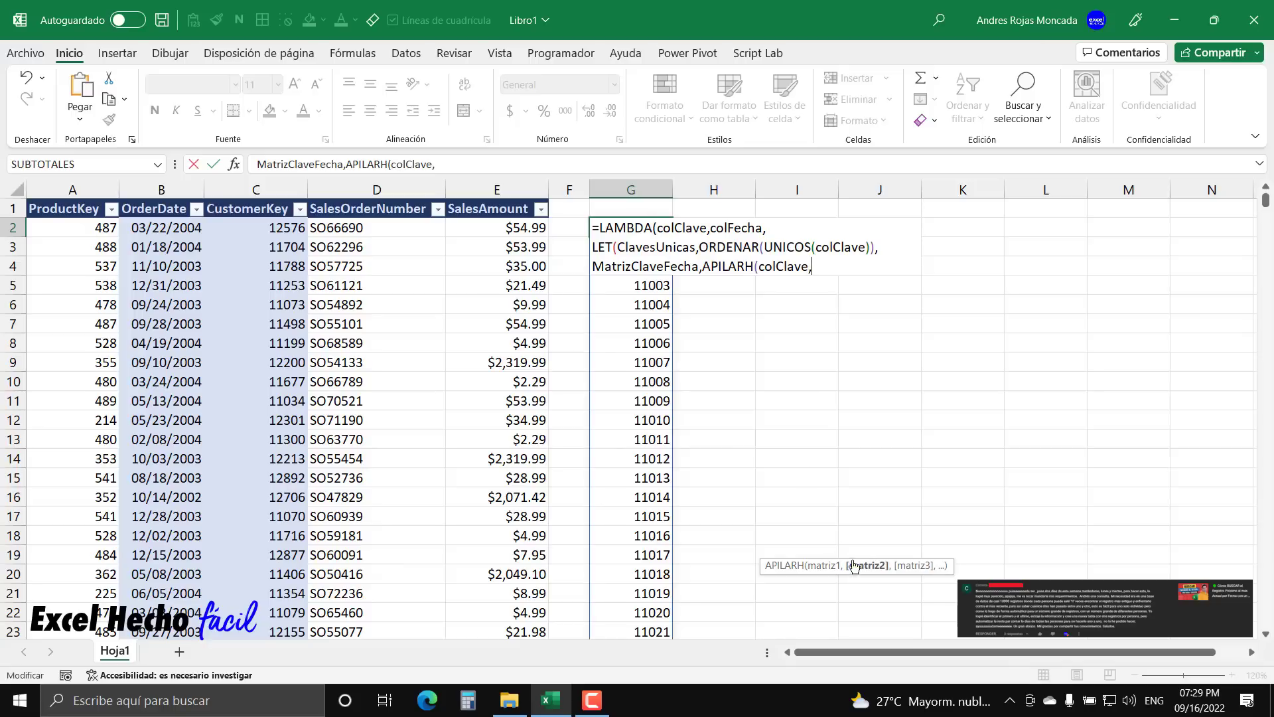
left_click(823, 565)
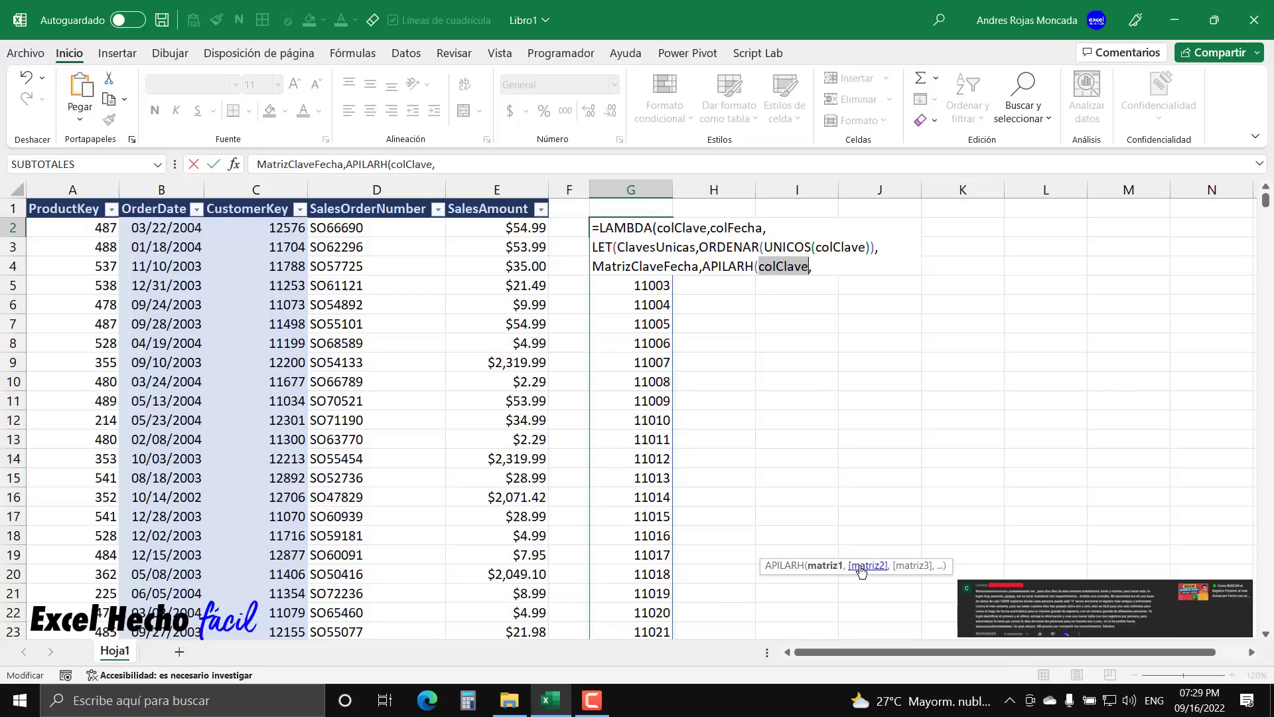
key("End")
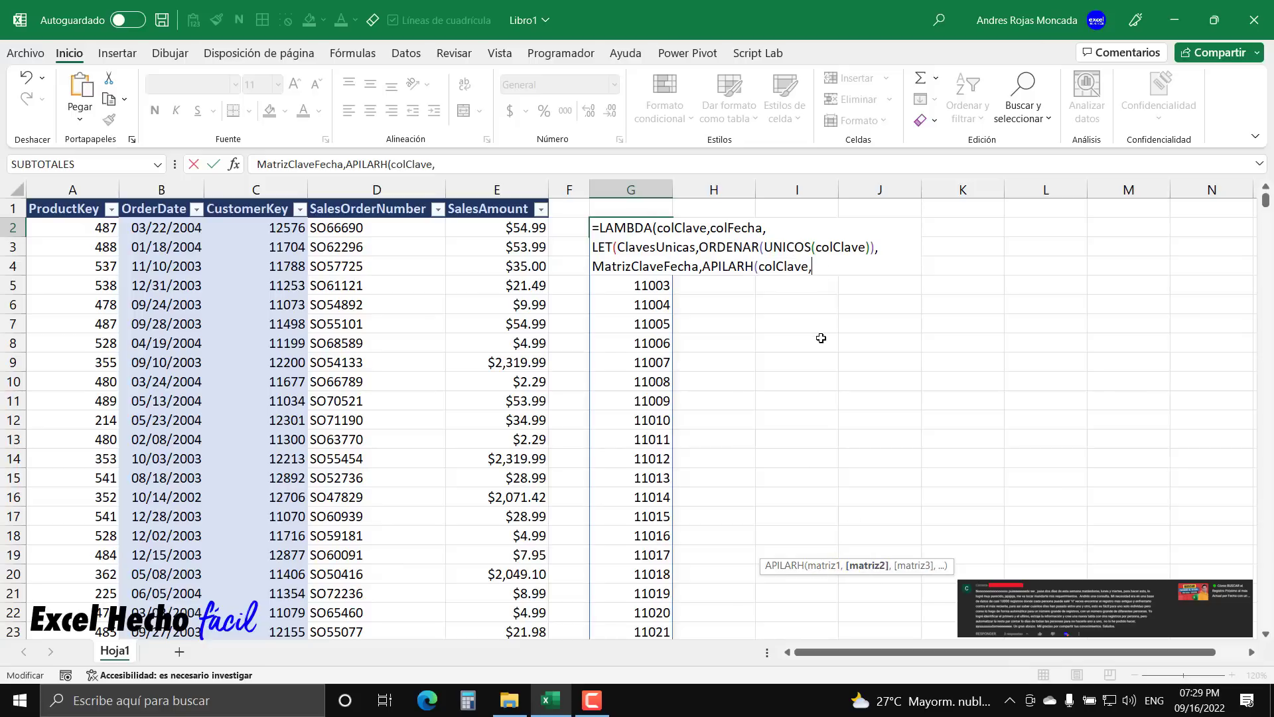
type("col")
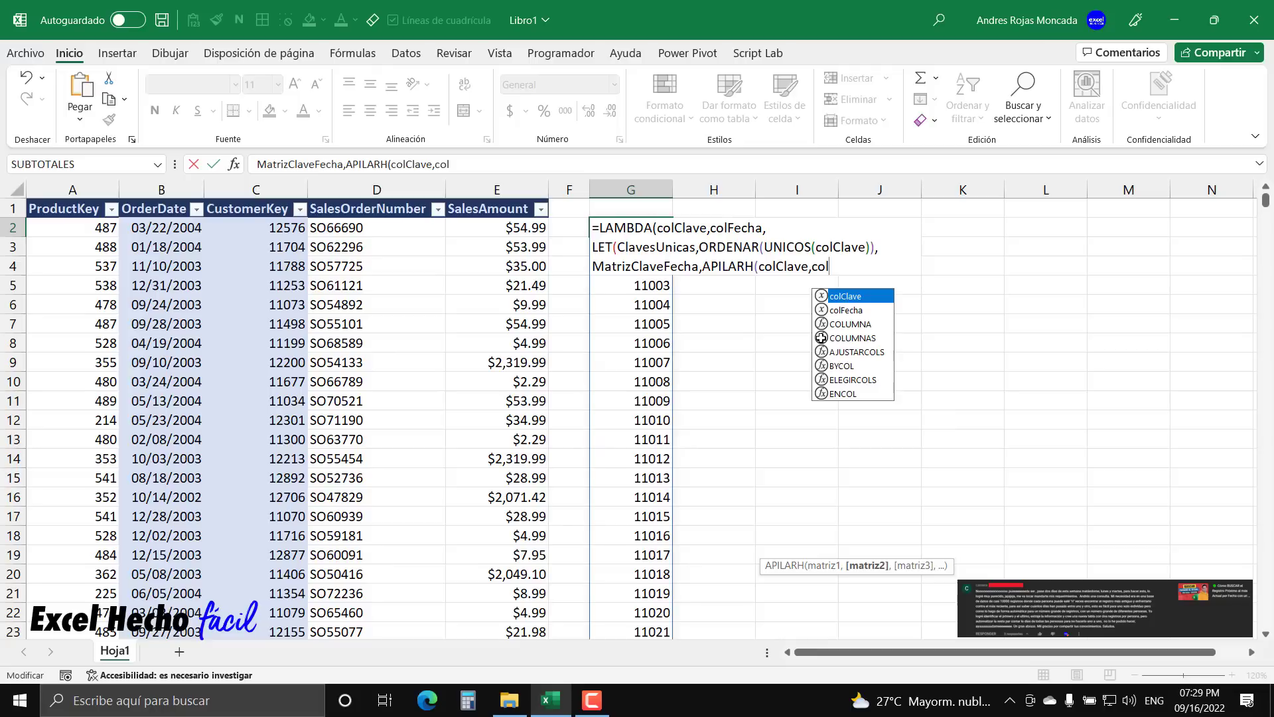
type("F")
key("Tab")
type(")")
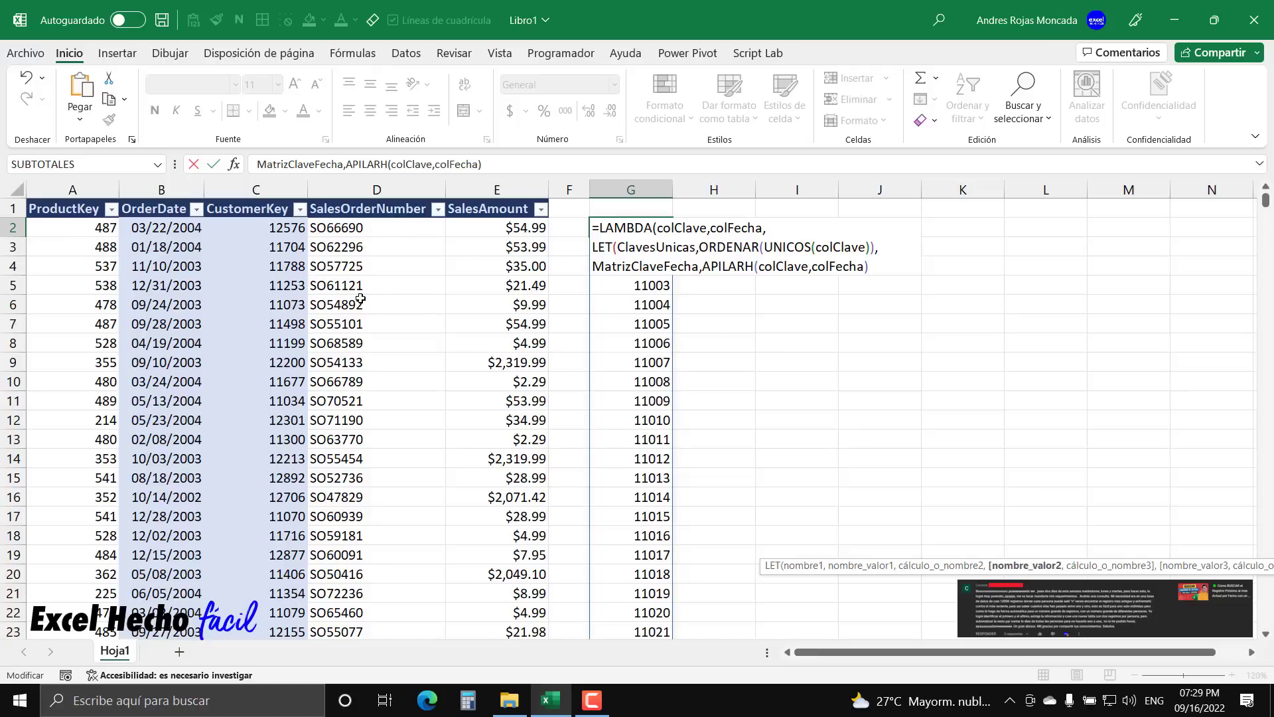
Wrap the APILARH expression in ORDENAR and set its sort index to {1,2}.
left_click(702, 268)
type("ORDENAR(")
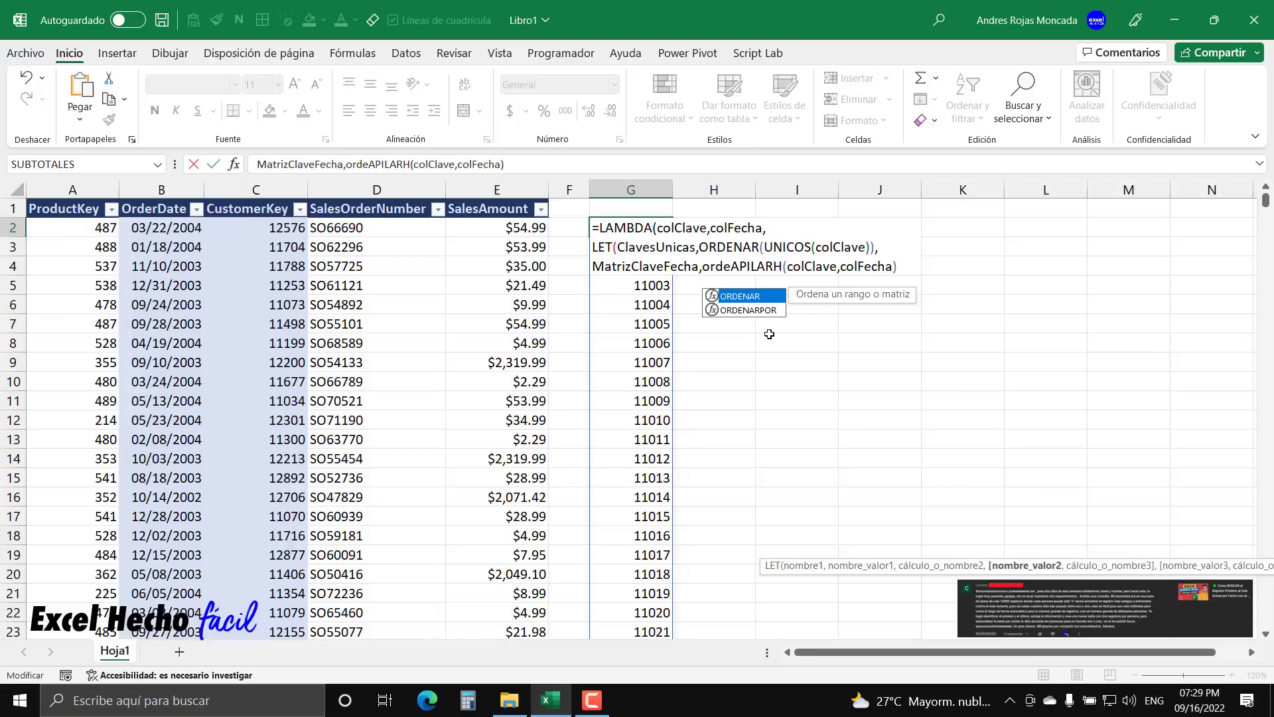
left_click(956, 266)
type(",")
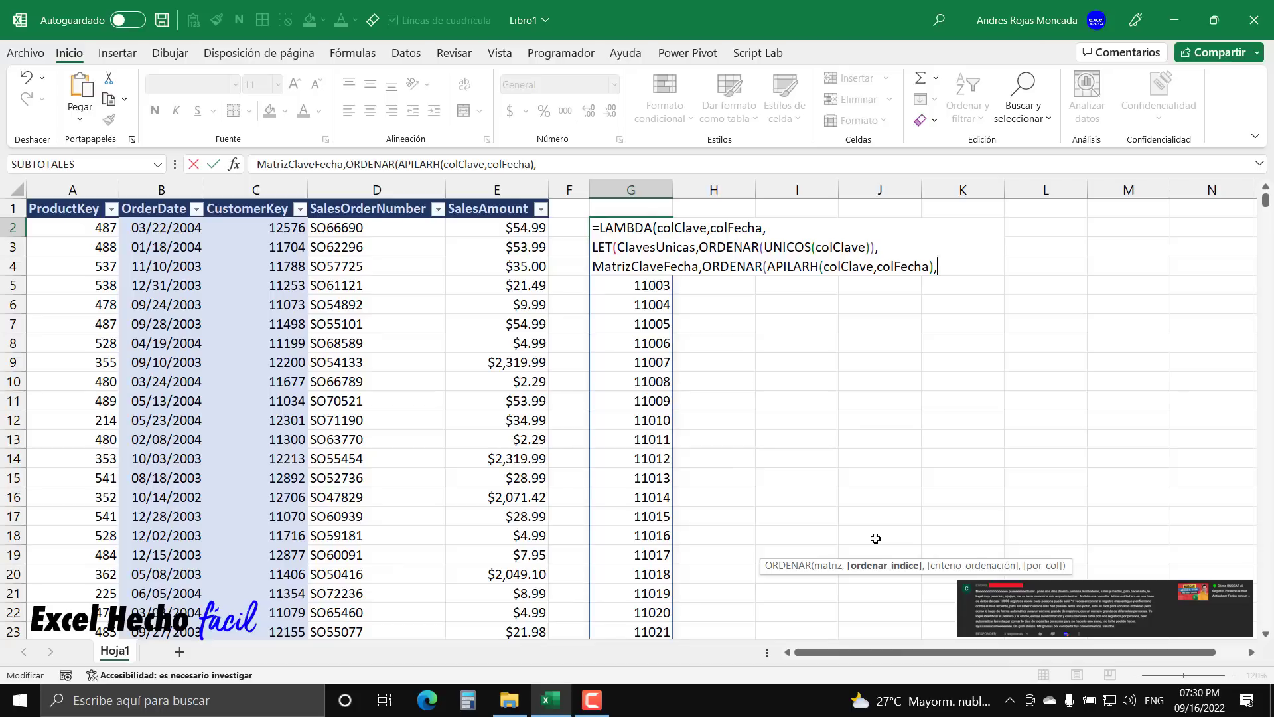
type("{}")
key("Left")
type("1,2")
type(",")
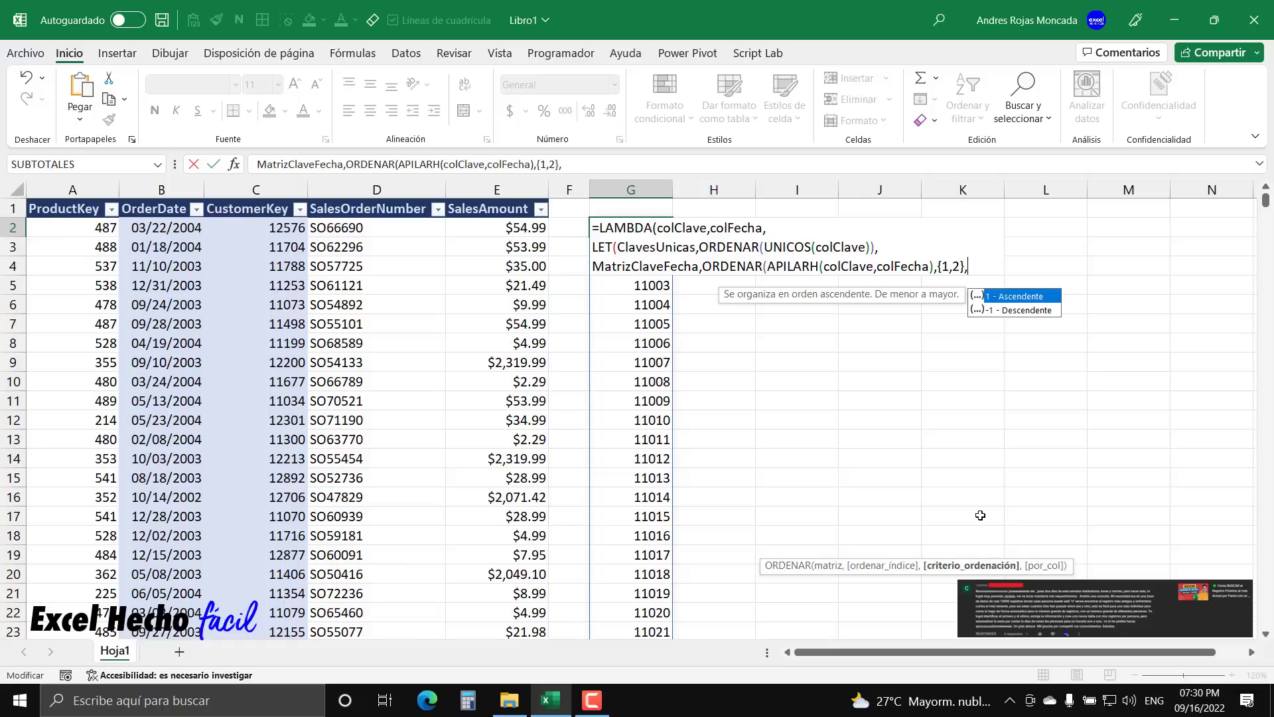
Set ORDENAR's sort order to {1,-1}, ascending by key and descending by date, and close the function.
type("{}")
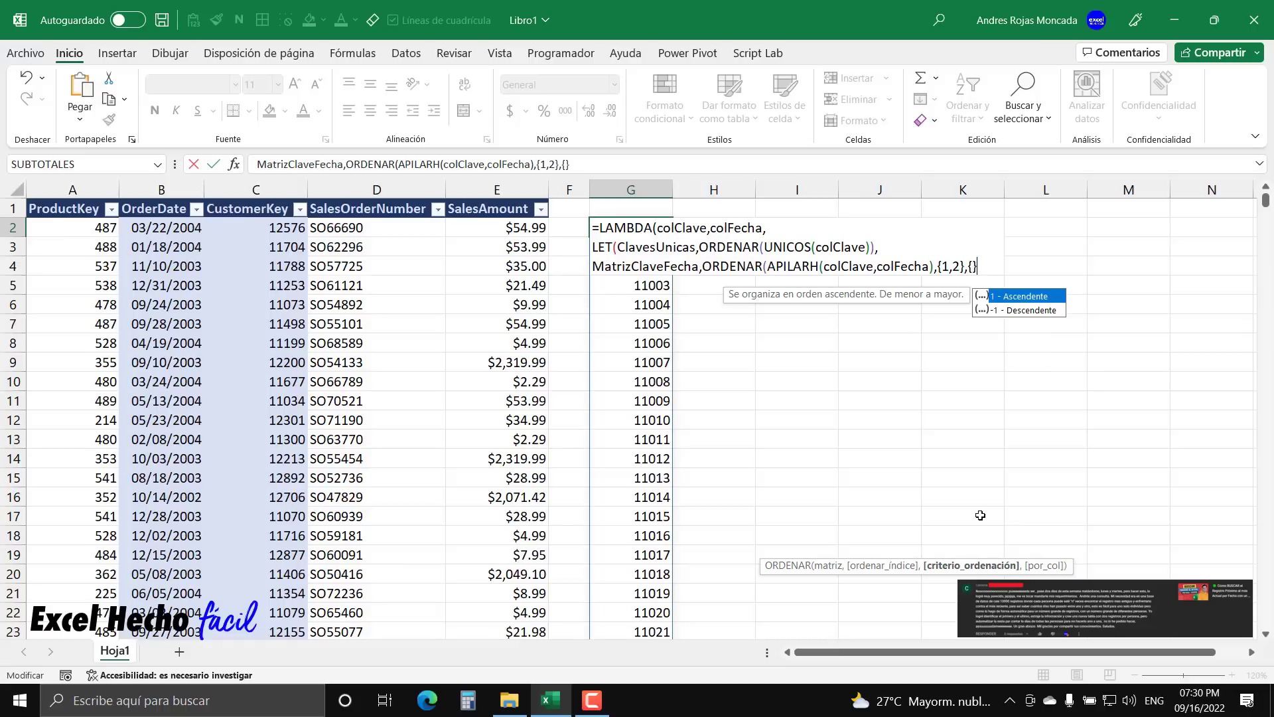
left_click(973, 265)
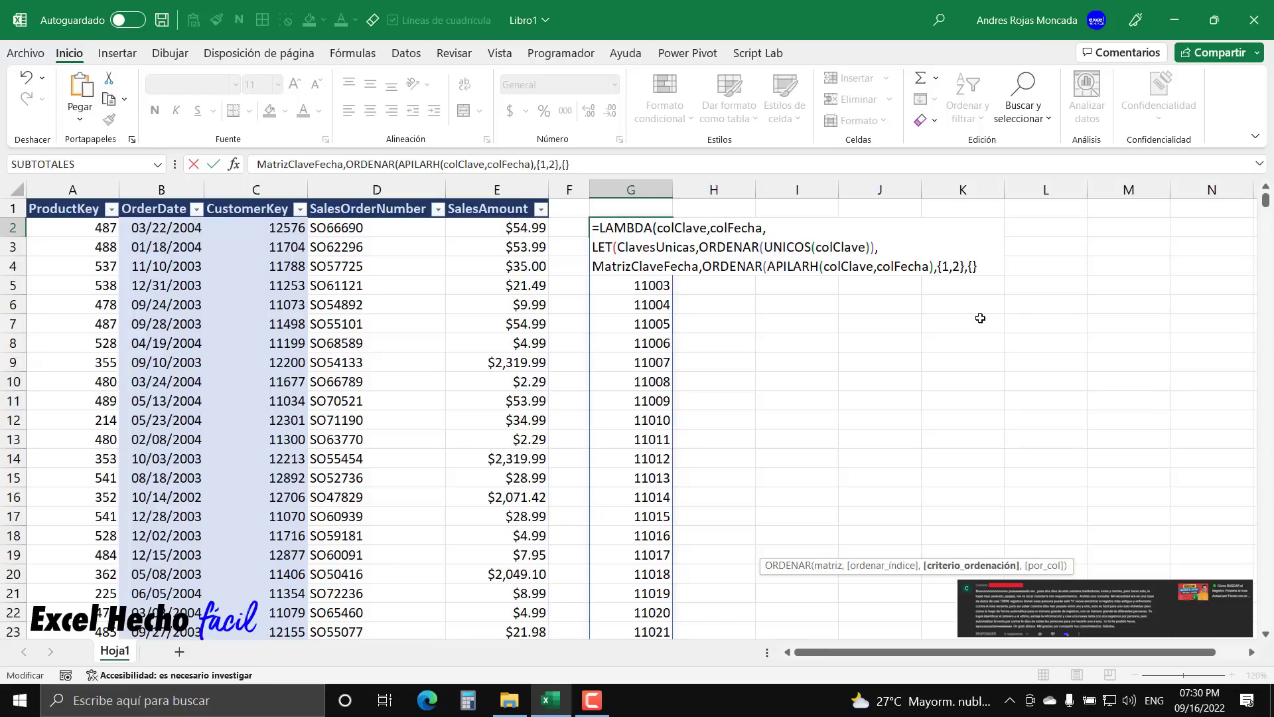
key("Left")
key("Left")
key("Right")
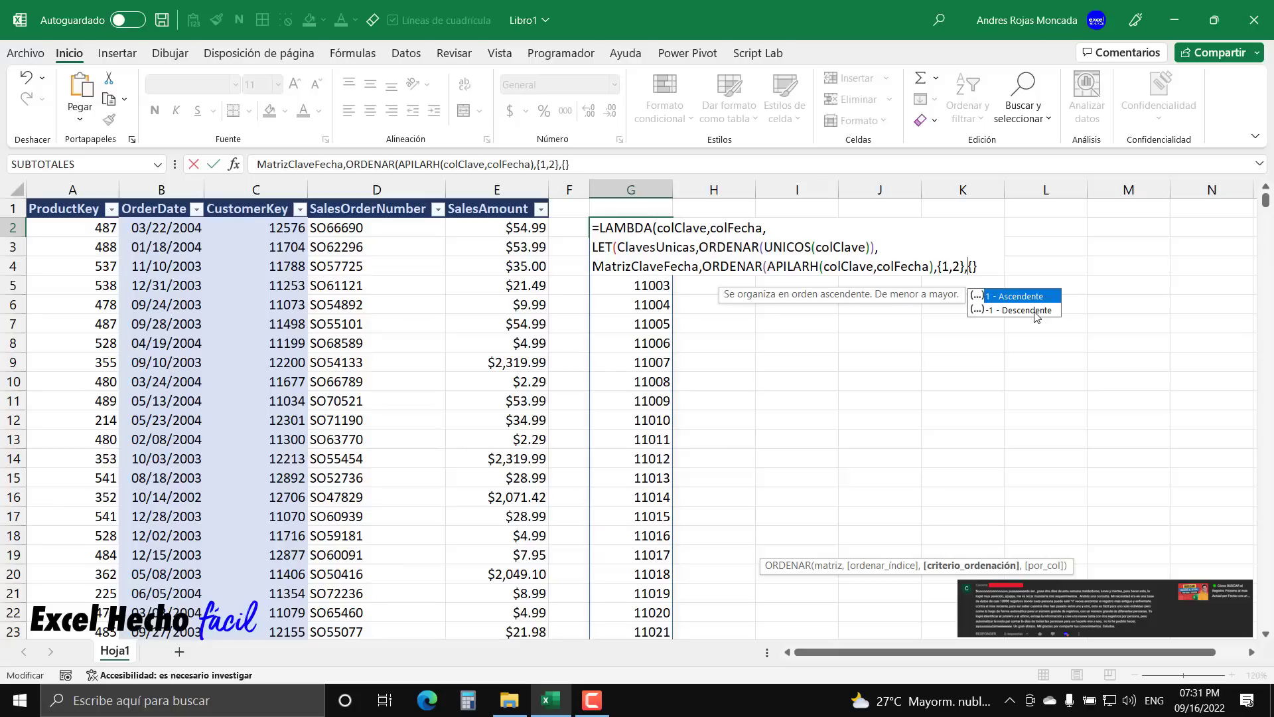
key("Escape")
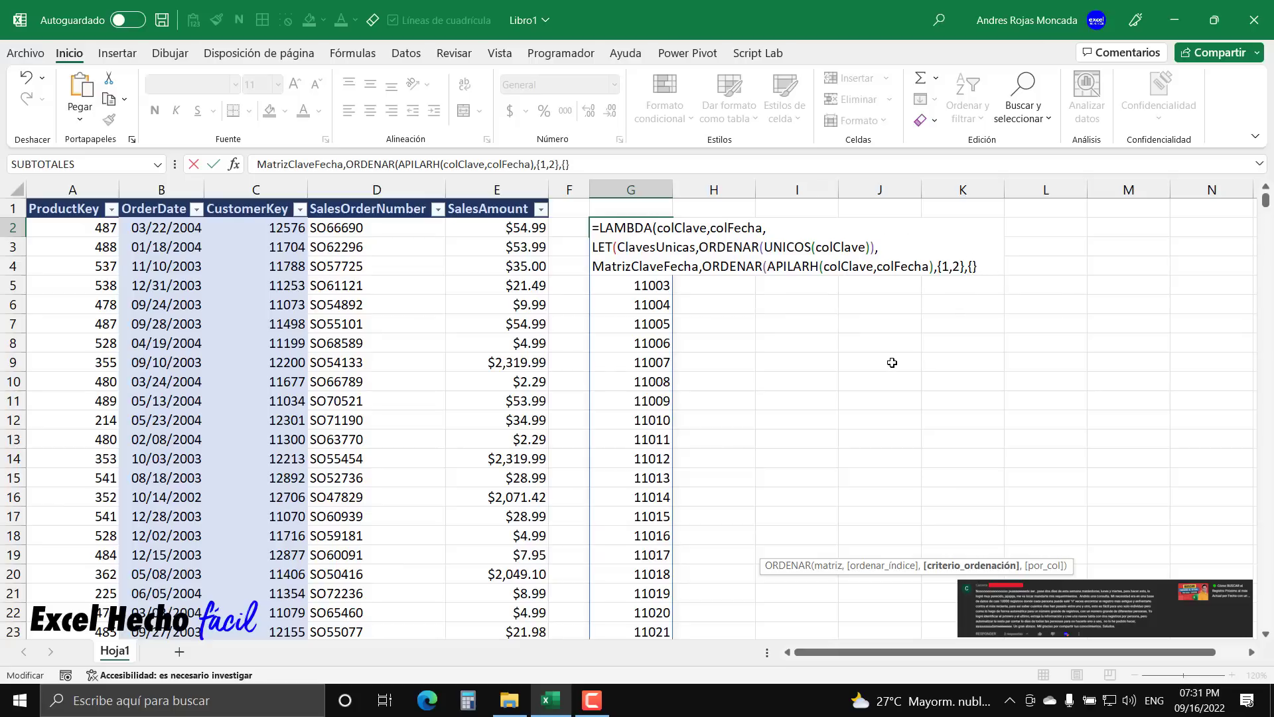
type("1,-1})")
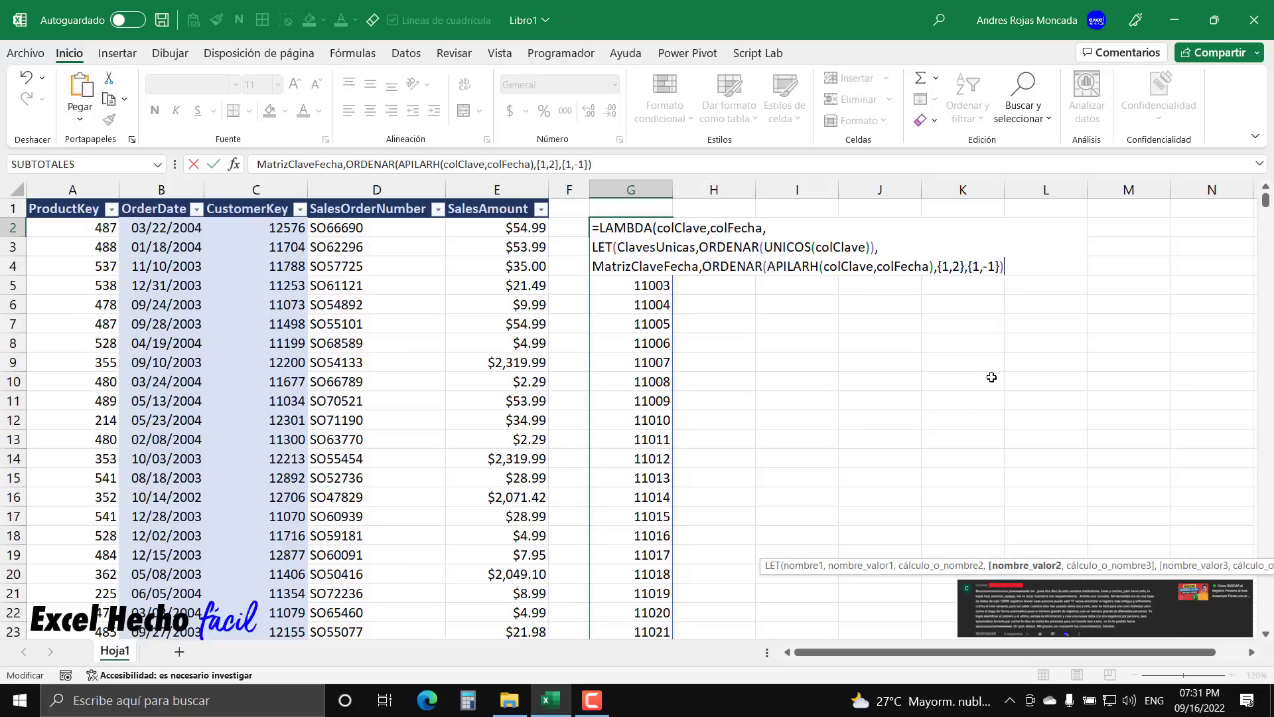
Add a fourth line to the formula that returns MatrizClaveFecha as the LET result.
type(",")
key("alt+Return")
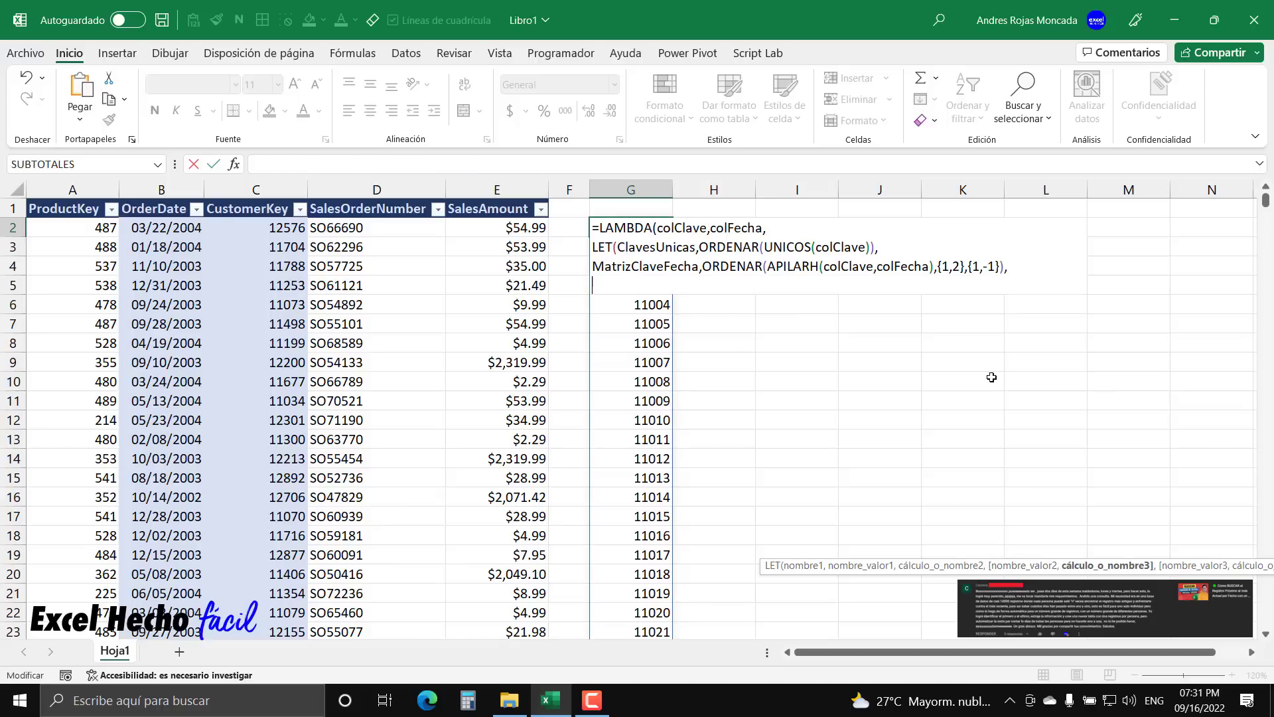
type("matr")
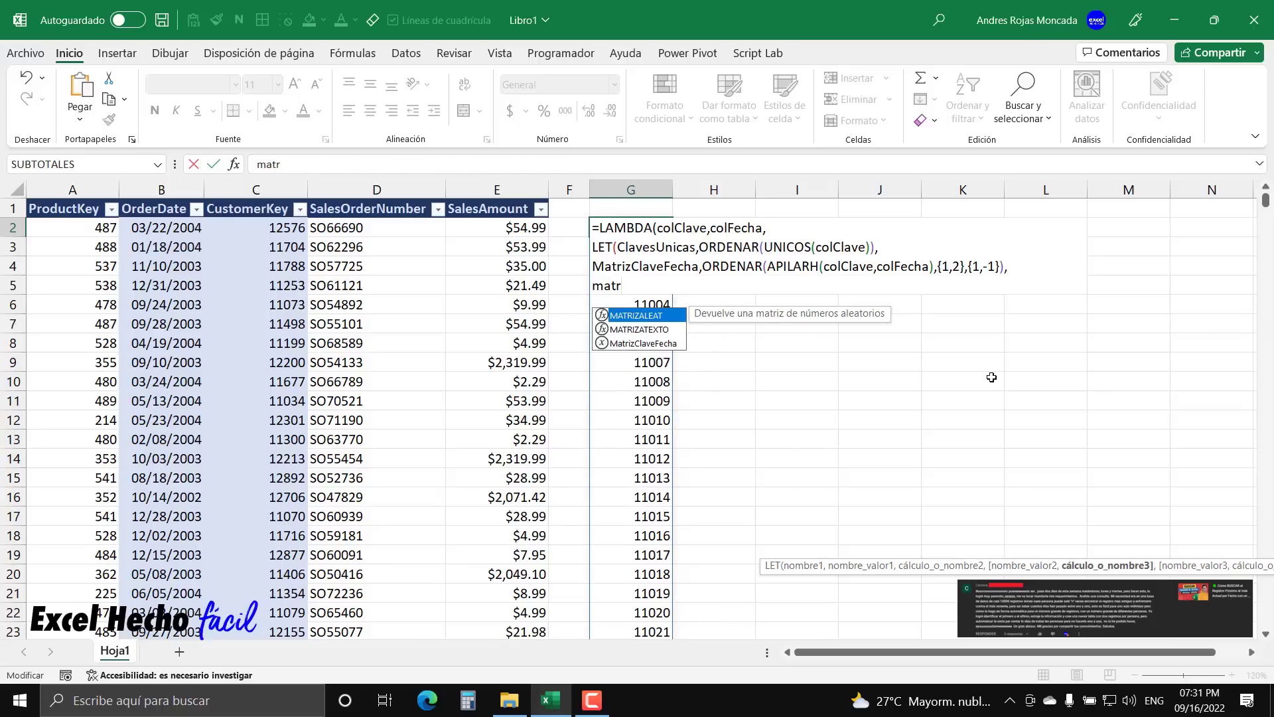
key("Down")
key("Down")
key("Tab")
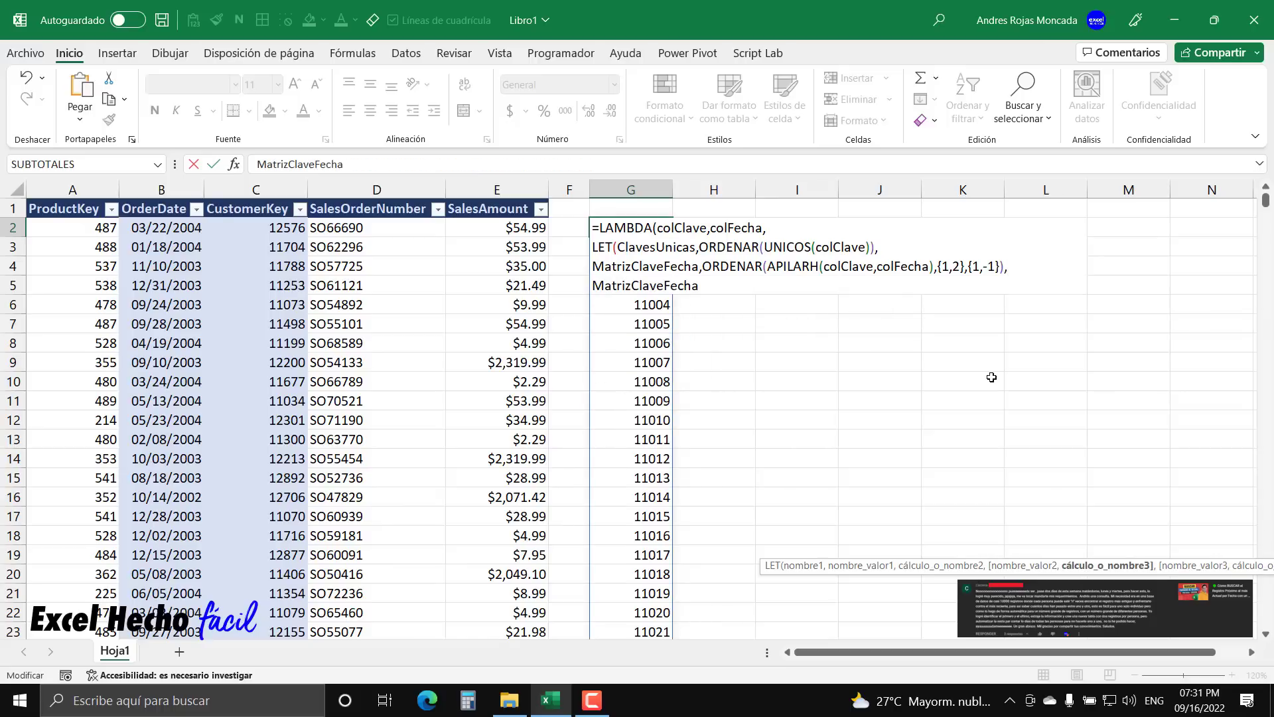
Close LET and LAMBDA, pass C2:C10499 and B2:B10499 as the arguments, and enter the formula.
type("))")
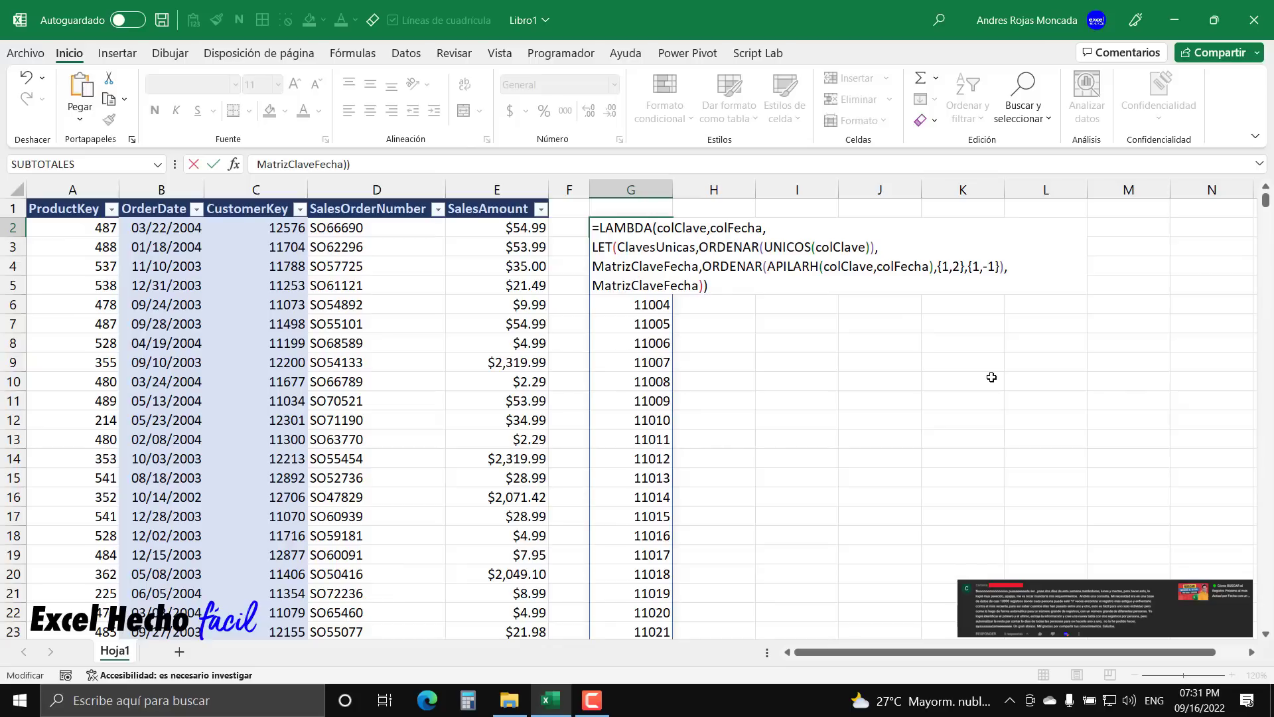
type("(C2:C10499,B2:B10499)")
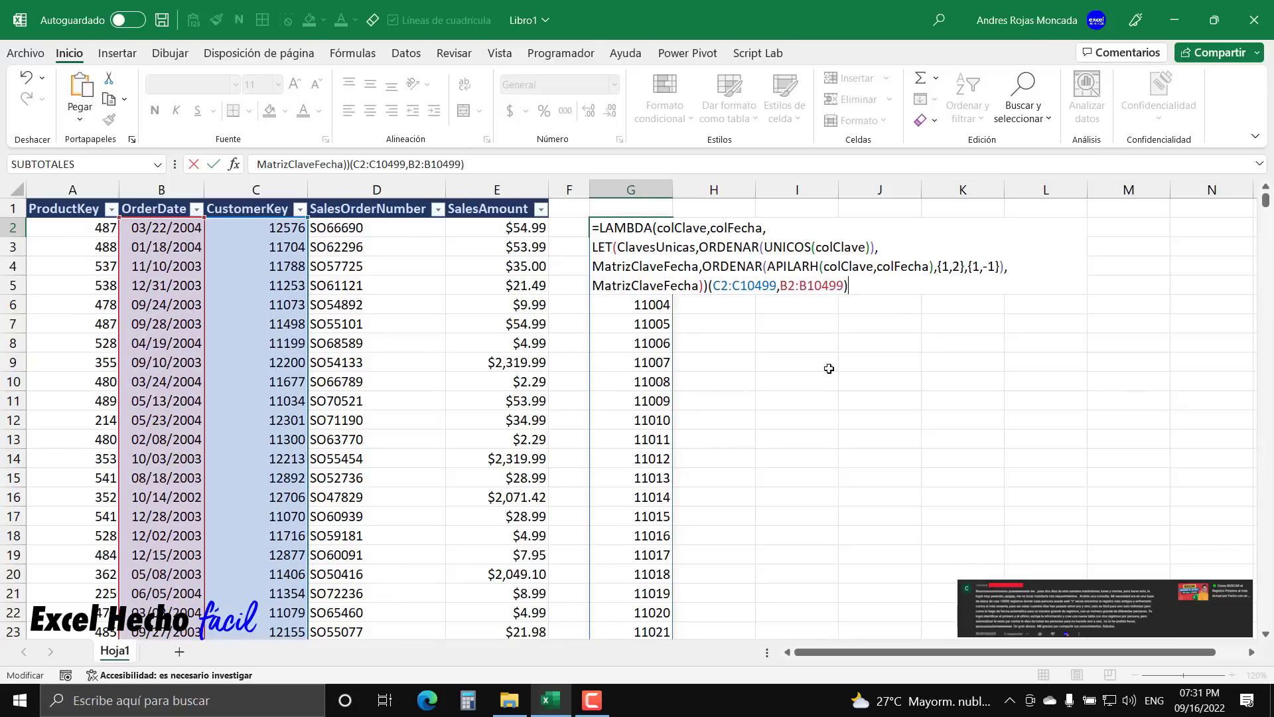
key("Return")
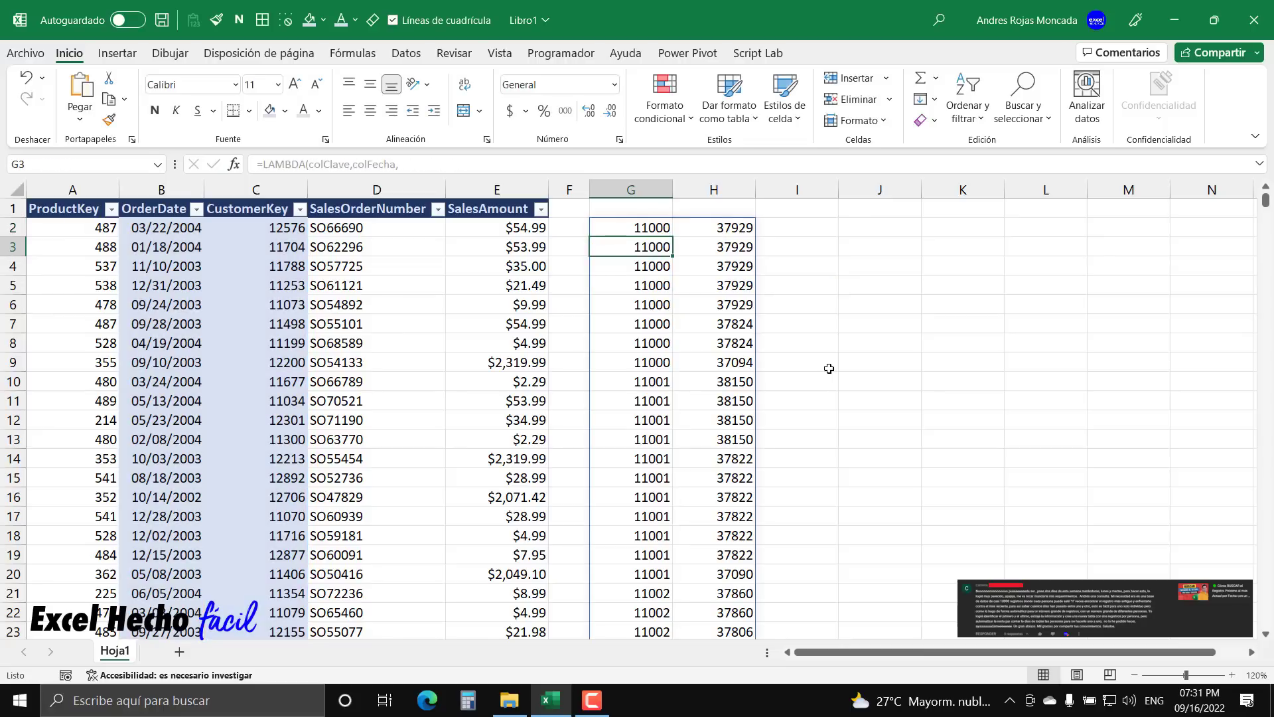
Format the spilled date values in column H, from H2 to the last row, as Fecha with type *03/14/2012.
left_click(718, 230)
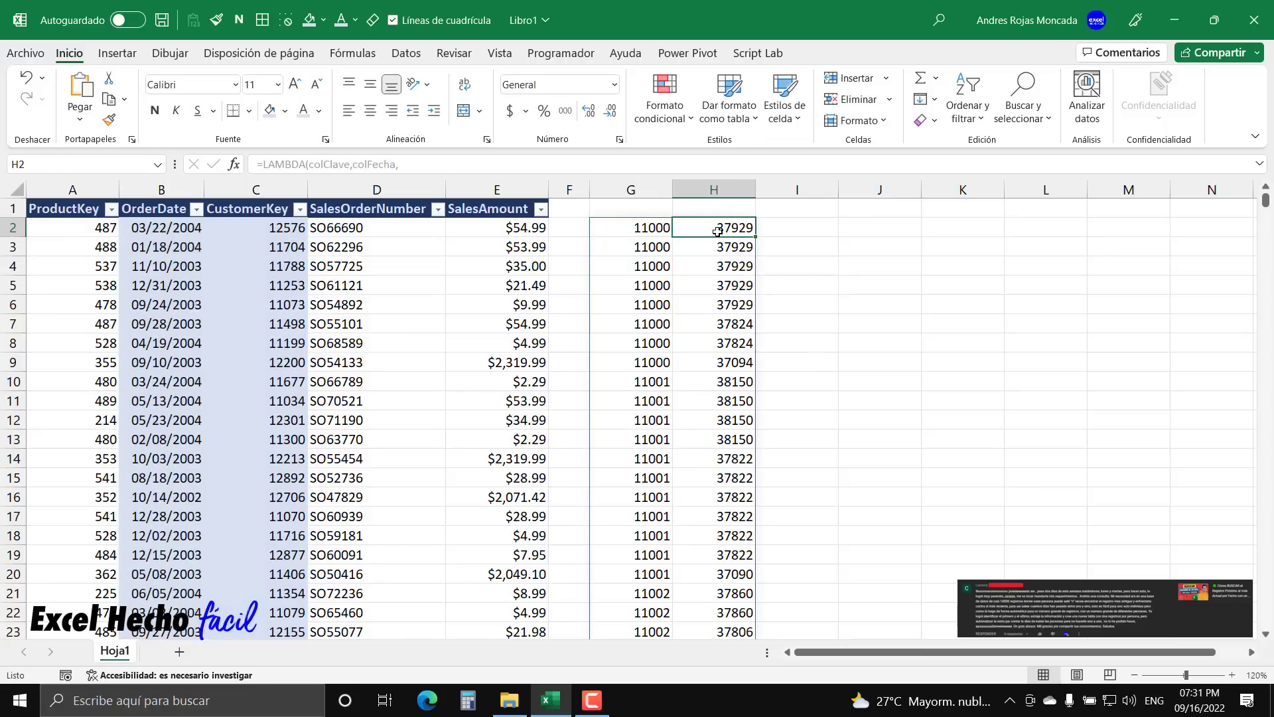
key("ctrl+shift+Down")
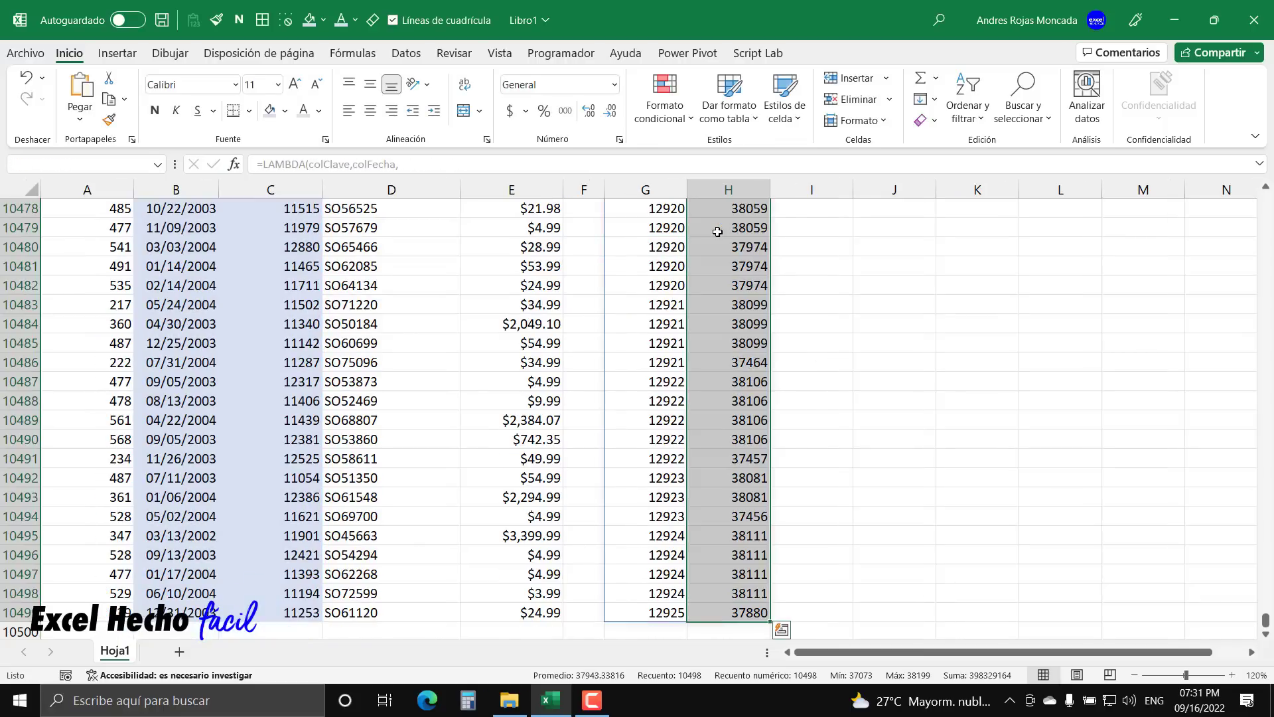
key("ctrl+BackSpace")
key("ctrl+1")
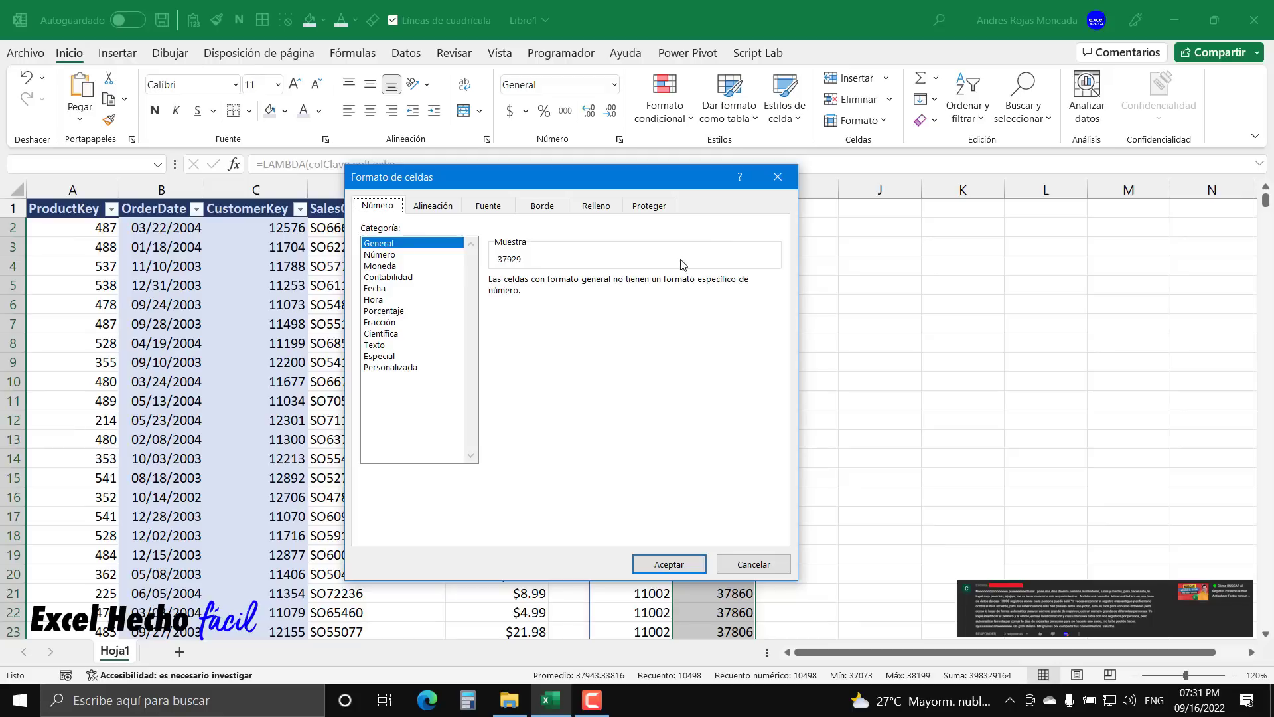
left_click(384, 293)
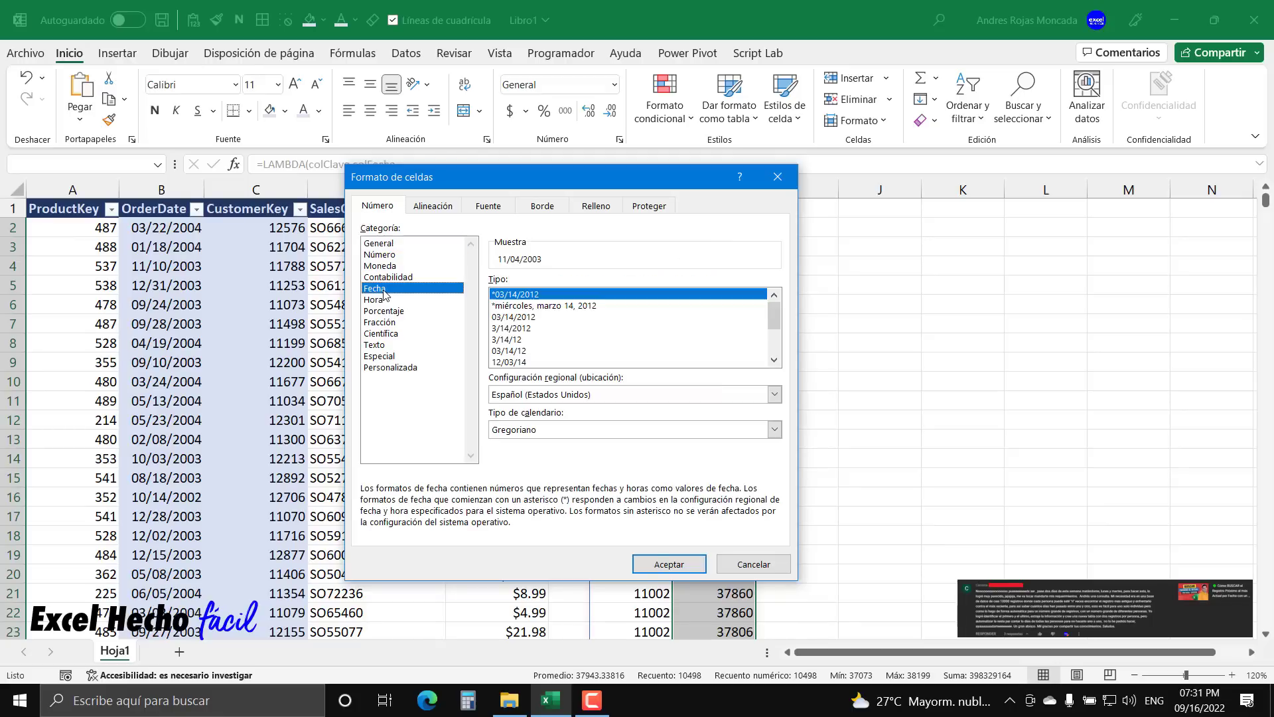
left_click(676, 565)
Examine the spilled key and date matrix, checking its last rows and the first customer's most recent and oldest dates.
left_click(655, 228)
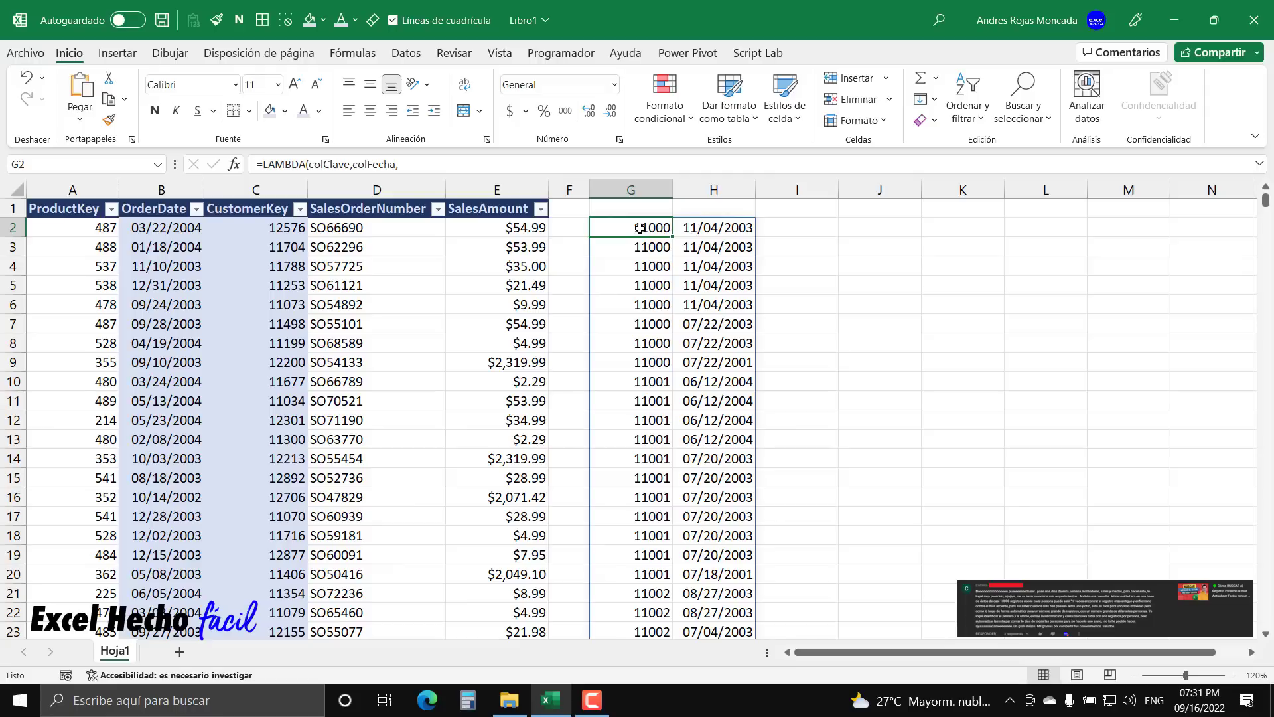
left_click_drag(615, 227, 724, 369)
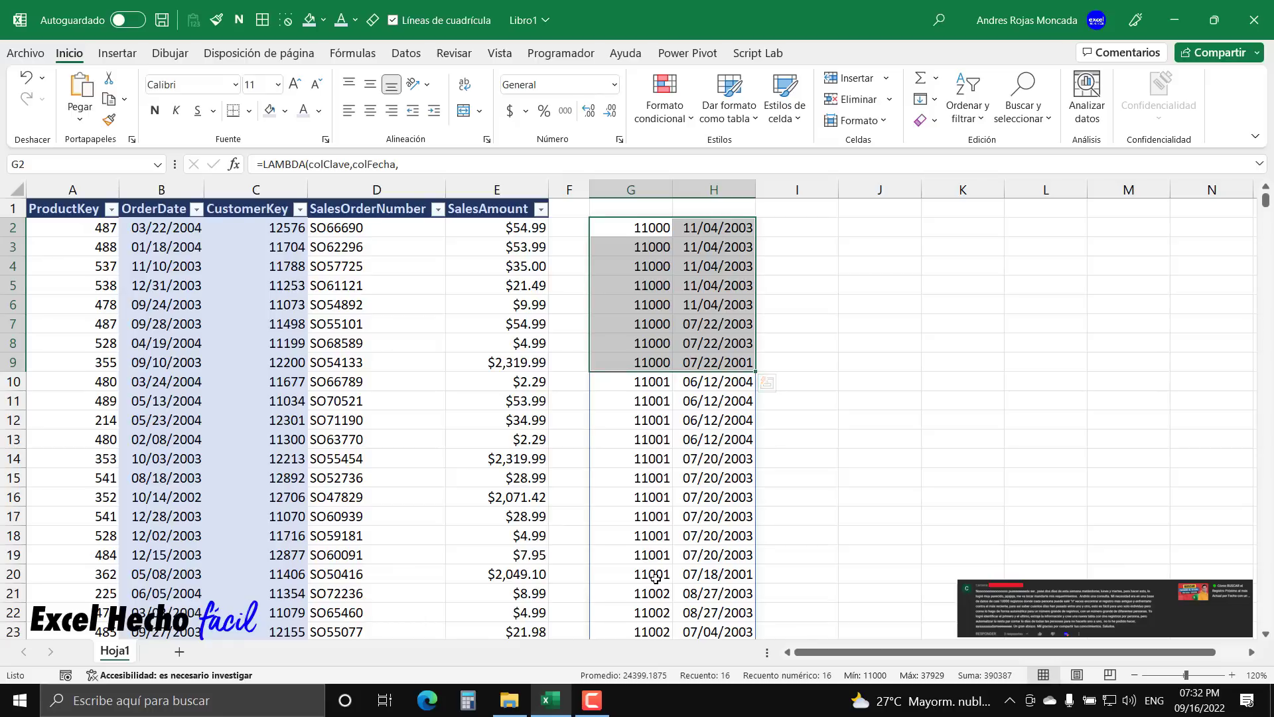
left_click(640, 233)
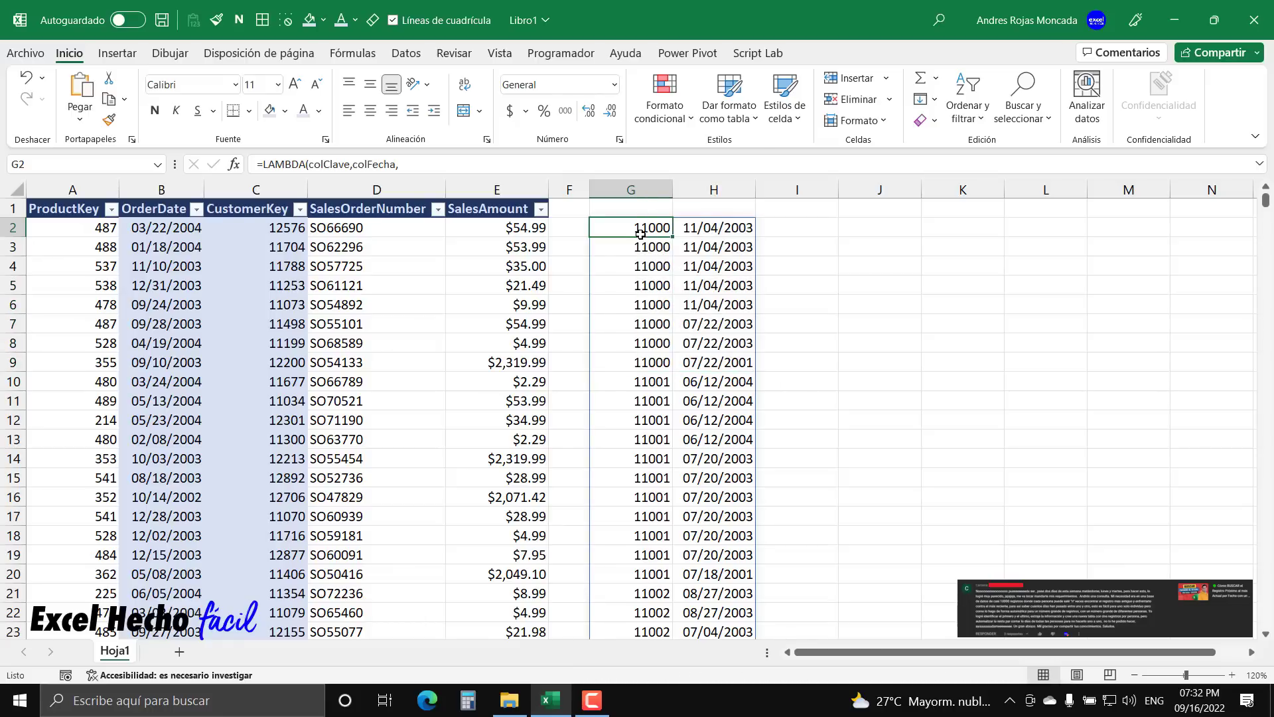
key("ctrl+Down")
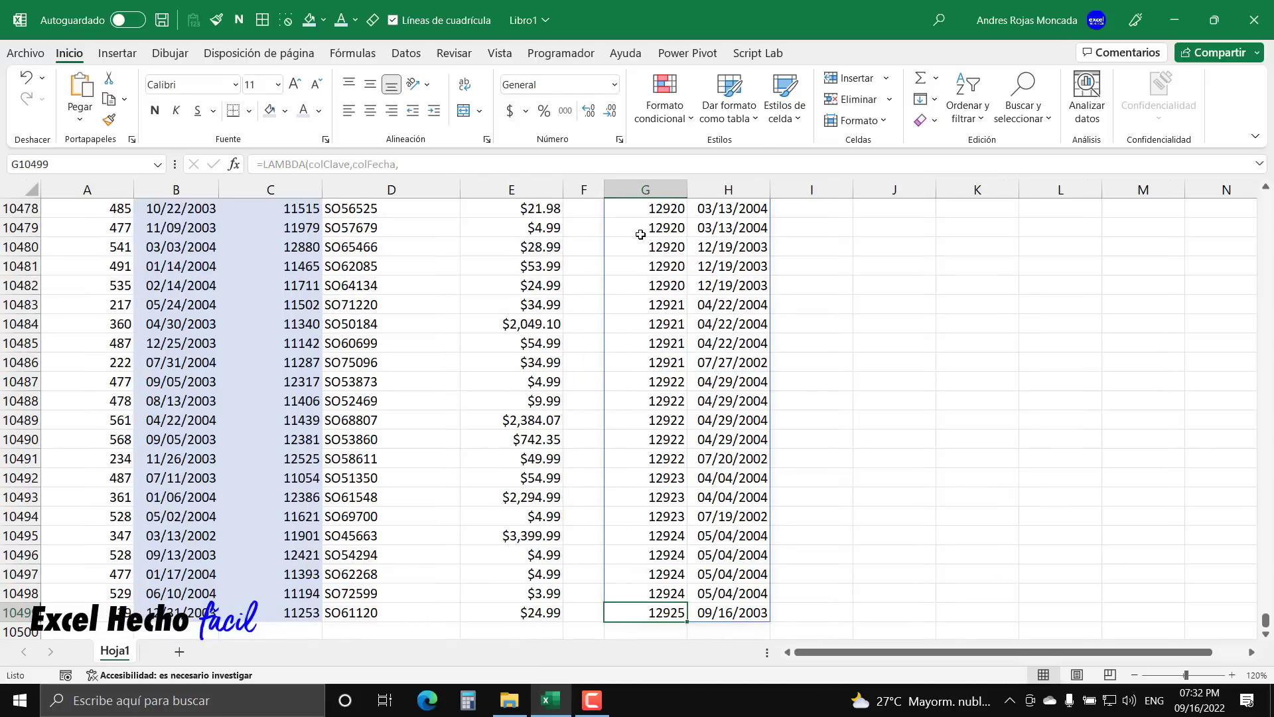
key("ctrl+Up")
scroll(640, 234, "up", 1)
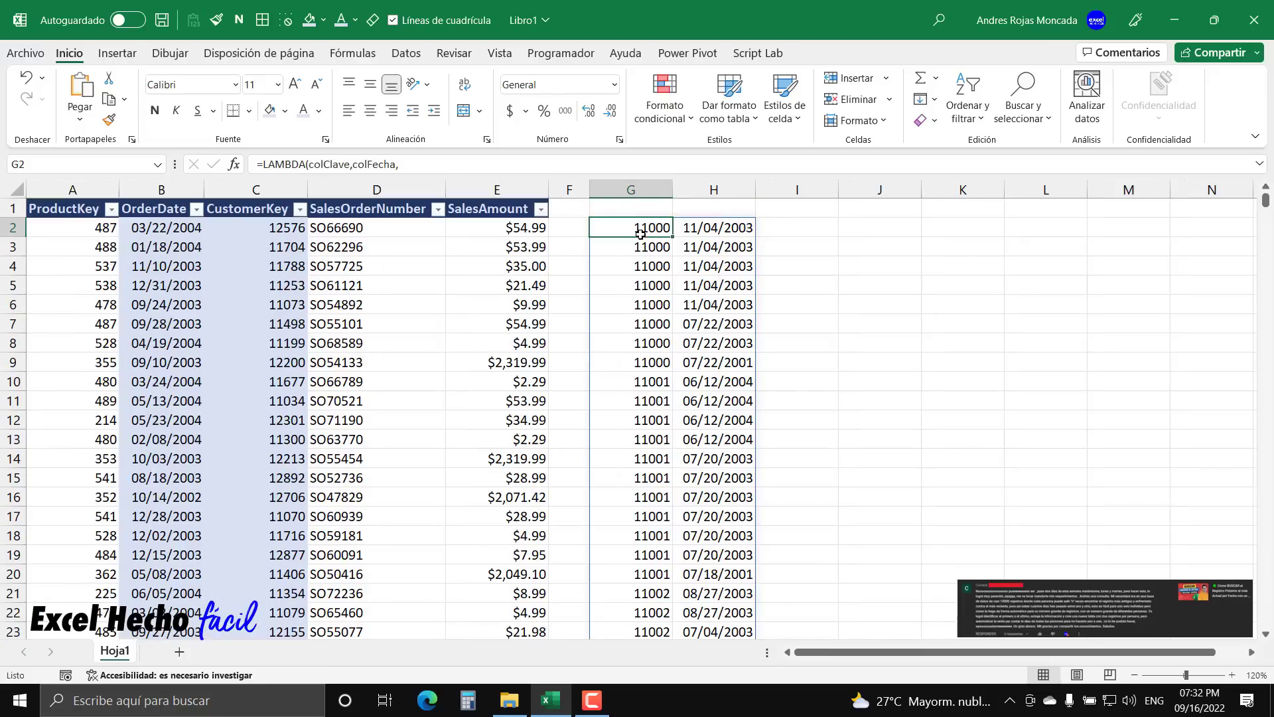
left_click(724, 227)
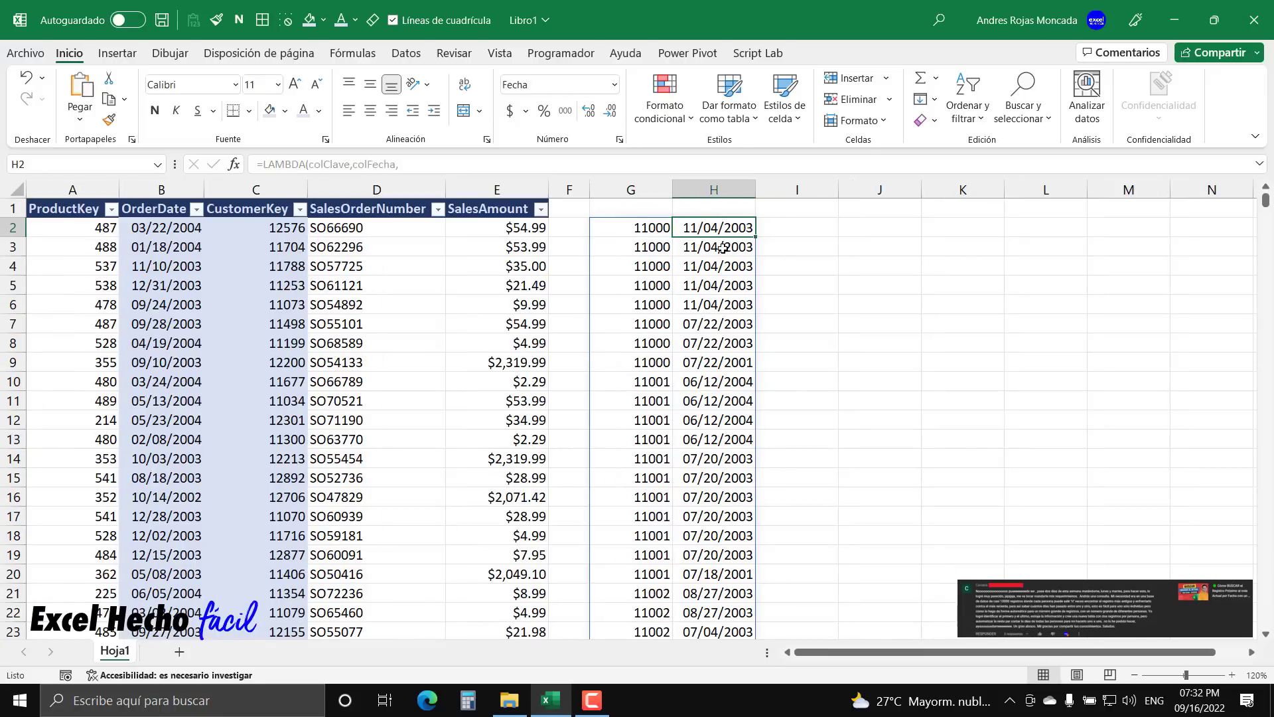
left_click(713, 364)
left_click_drag(616, 366, 680, 366)
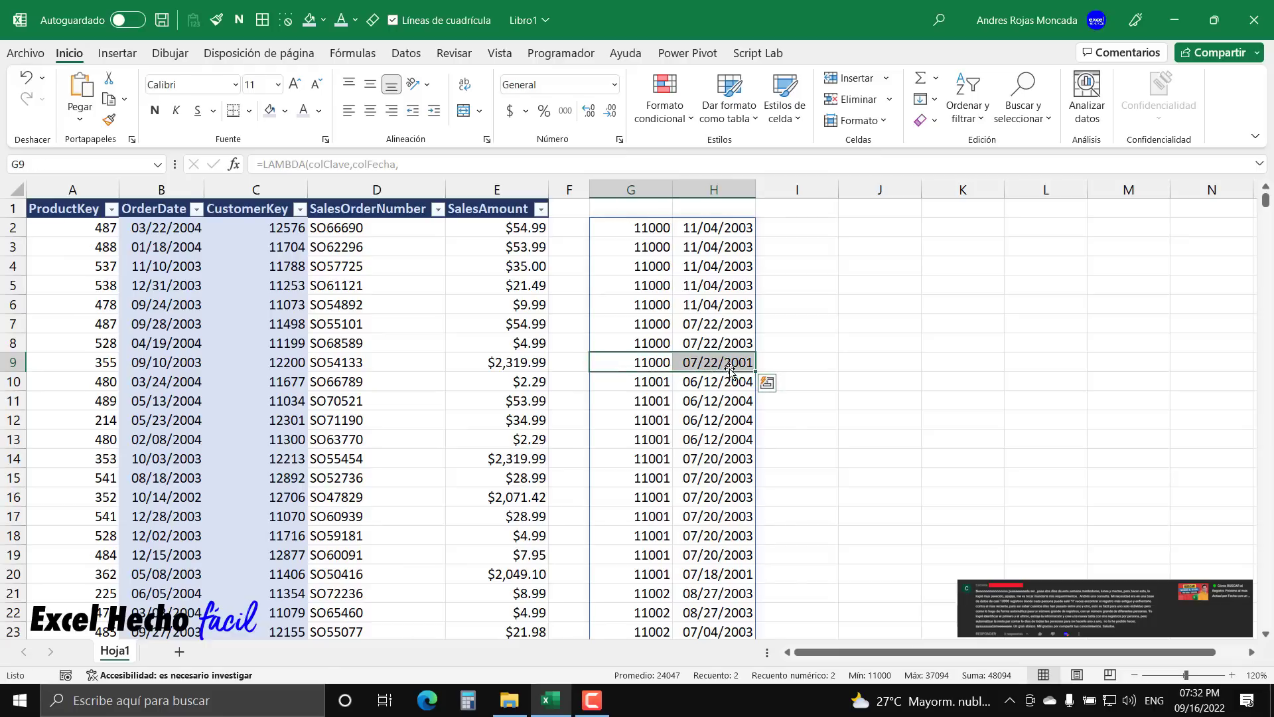
left_click(733, 233)
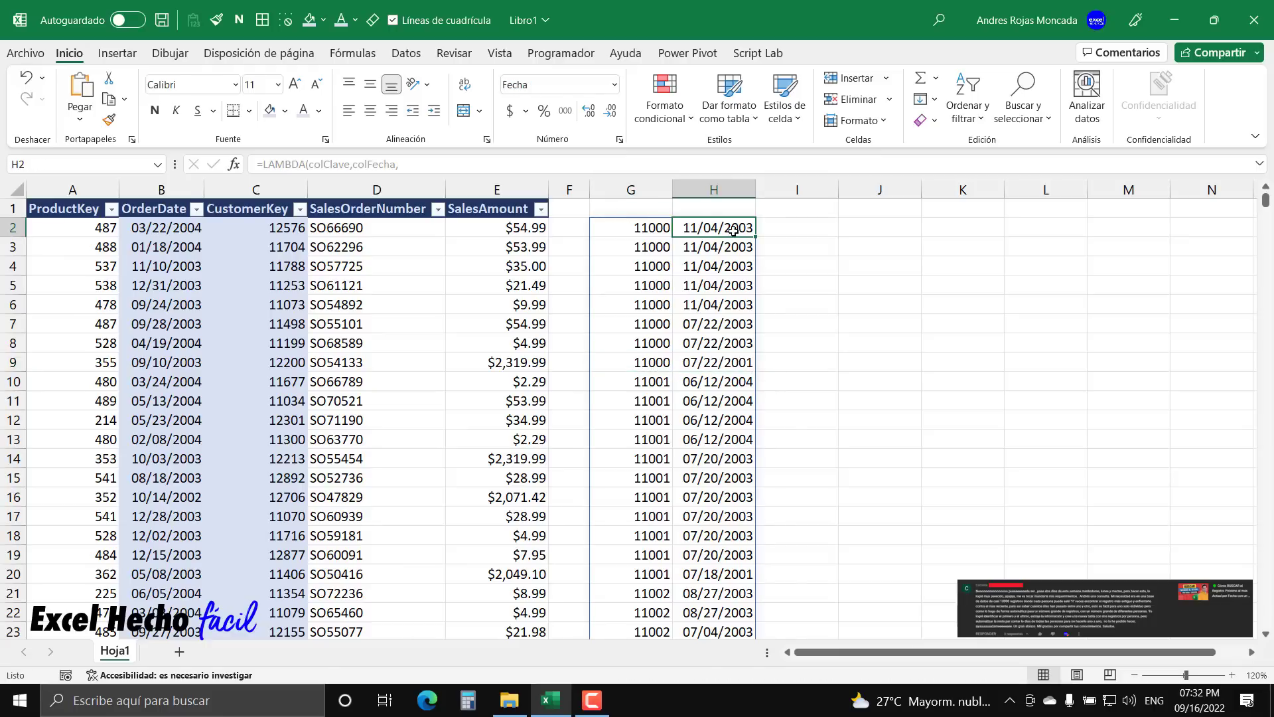
Enter the header Cliente in J1 and the first customer's key from the spilled matrix in J2.
left_click(858, 210)
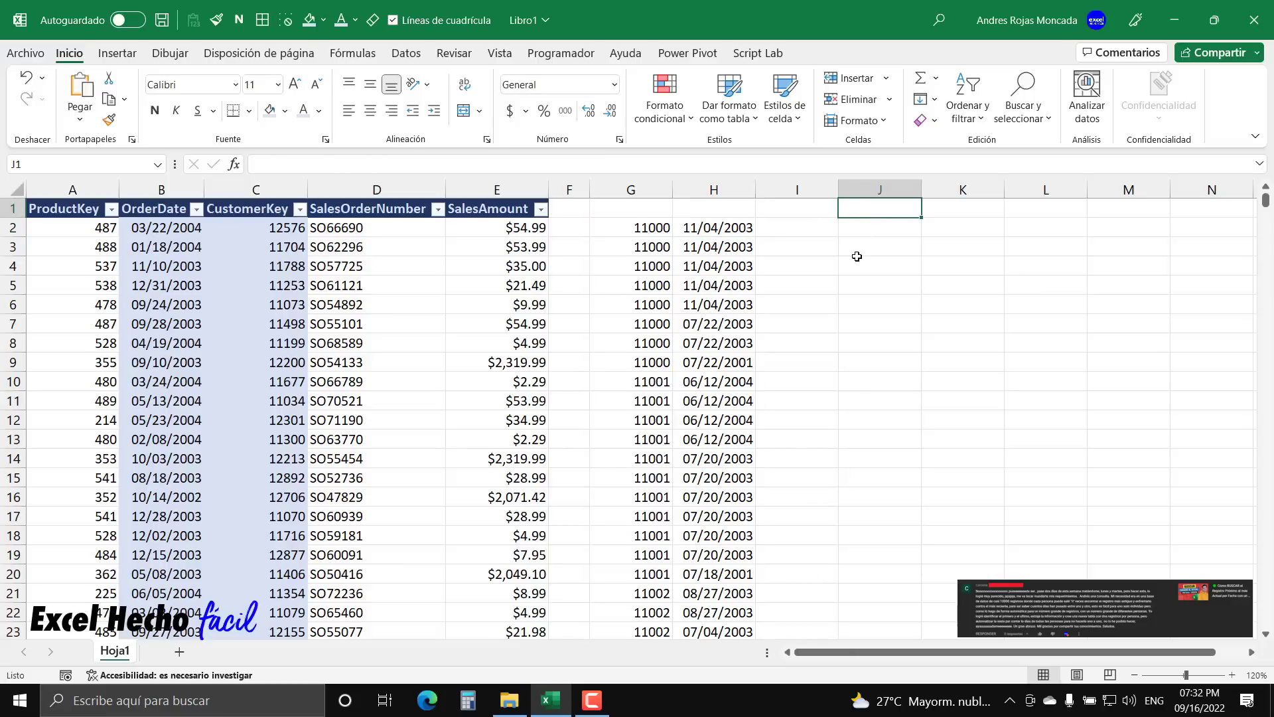
type("Cliente")
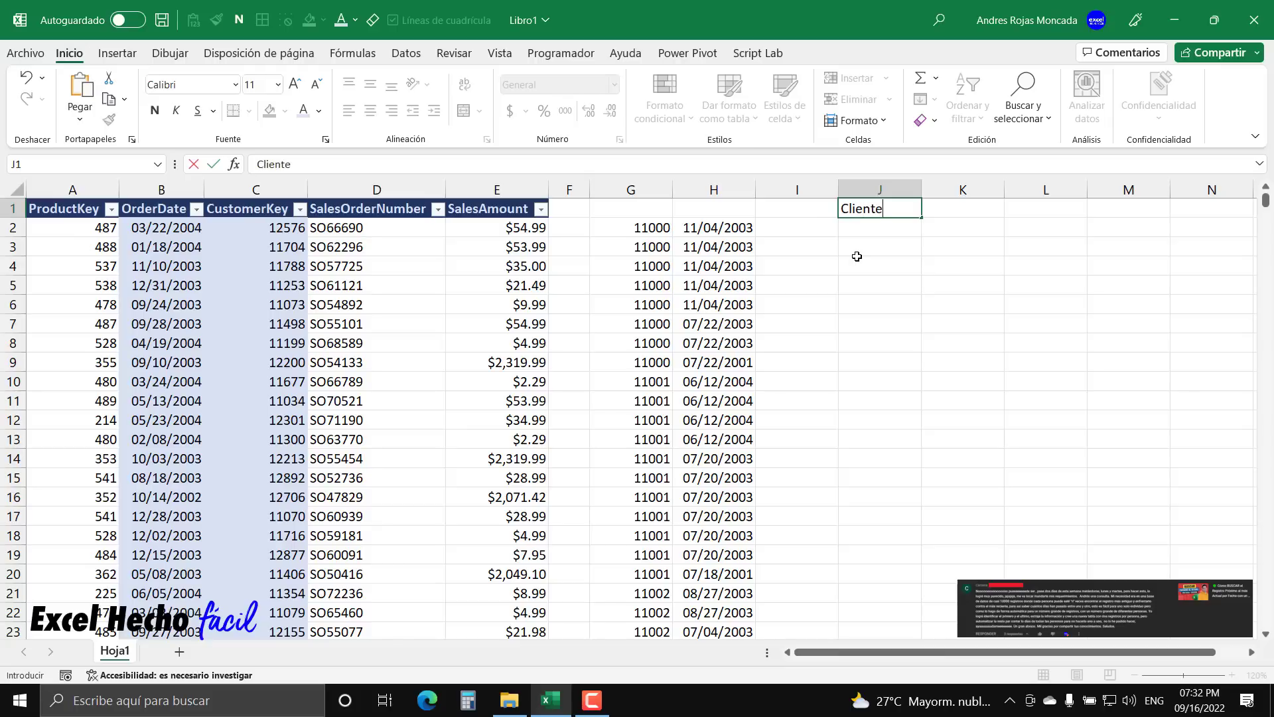
key("Return")
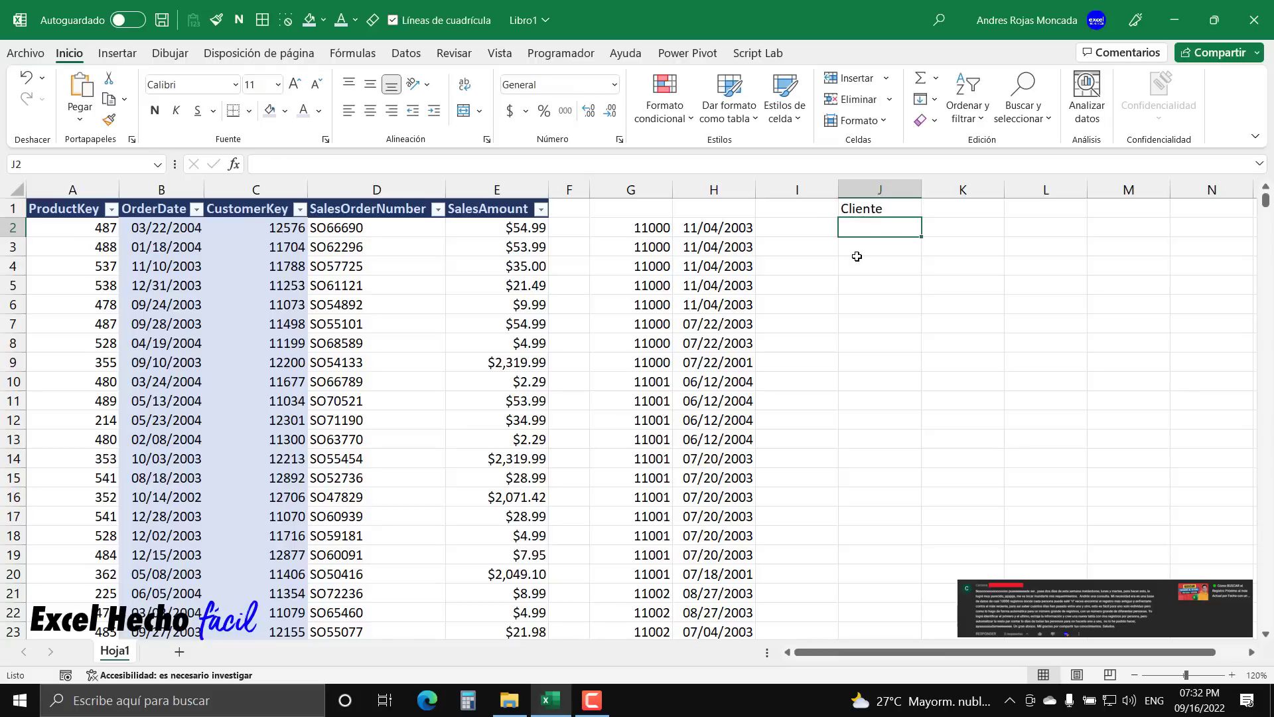
type("11000")
key("Return")
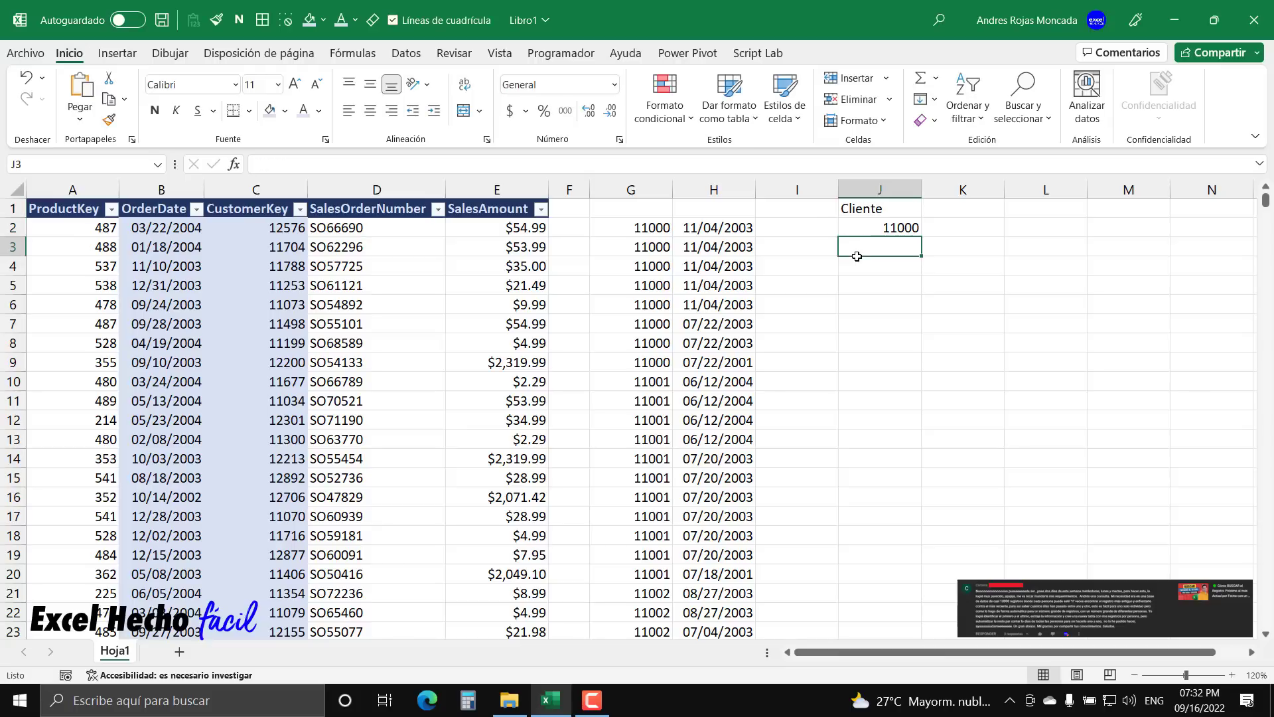
Enter the header F. Inicio in K1 and the first customer's oldest order date, 7/22/2001, in K2.
key("Up")
key("Up")
key("Right")
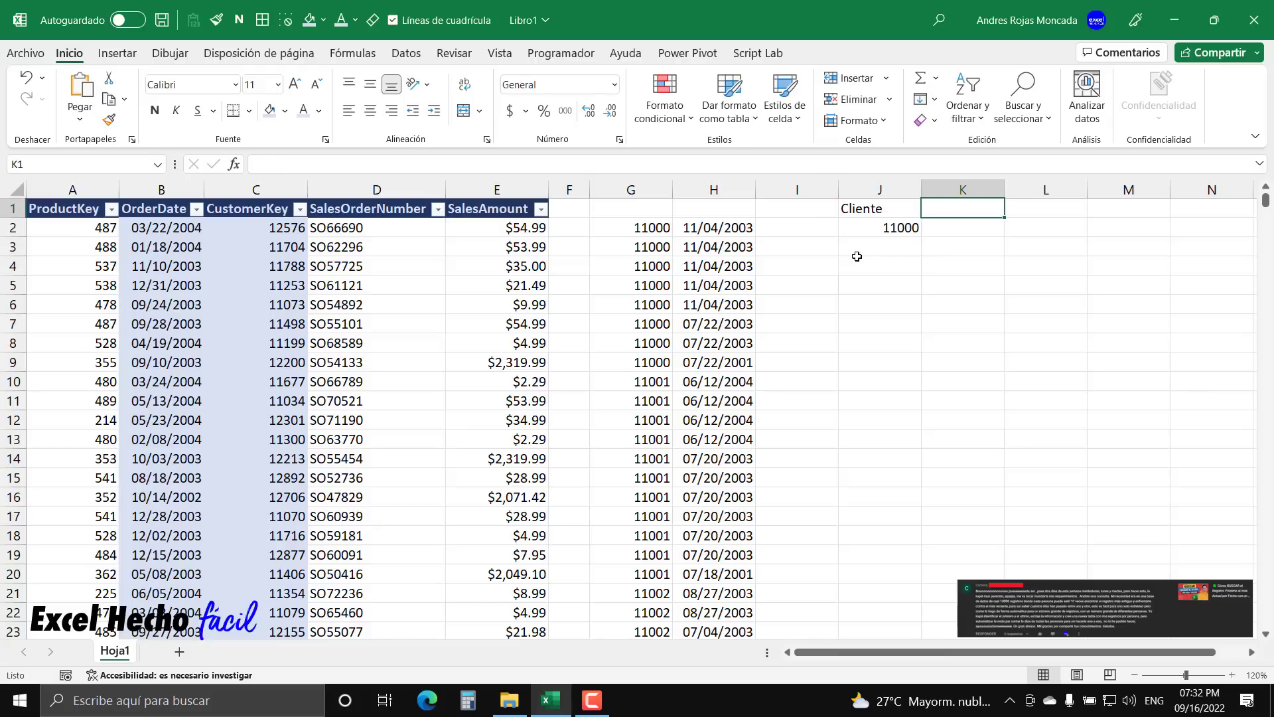
type("F. ")
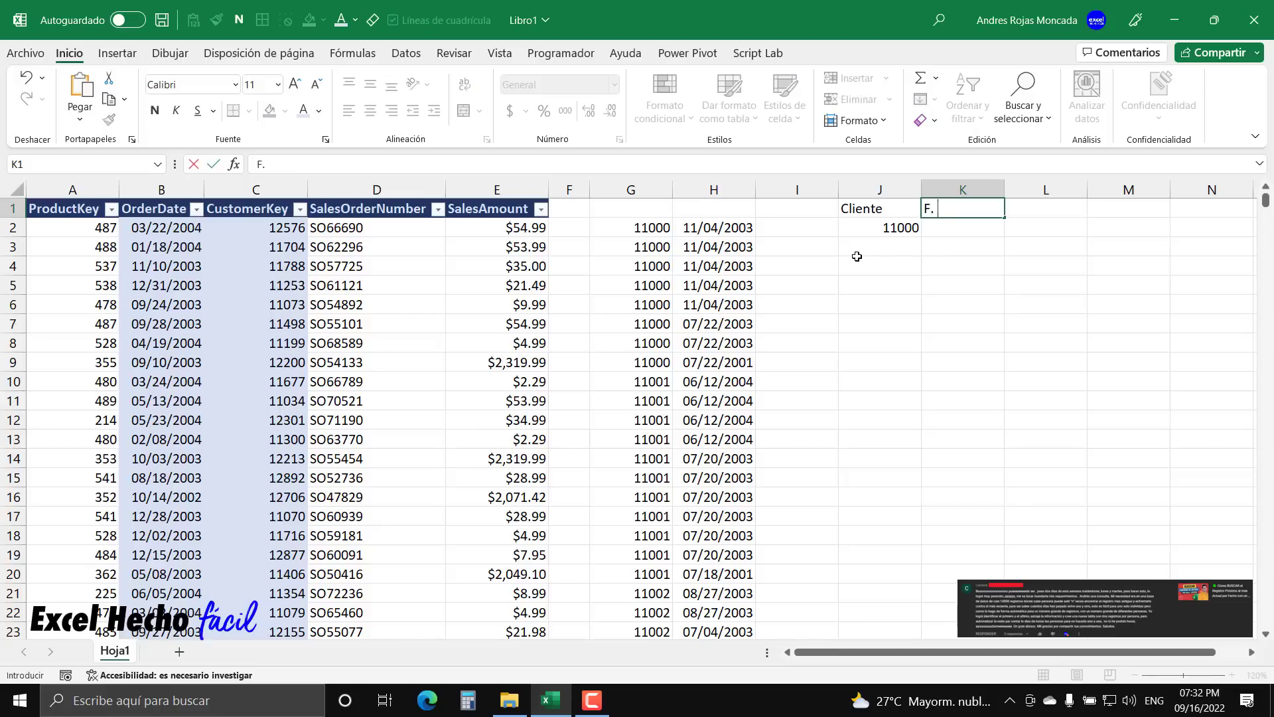
type("Inicio")
key("Return")
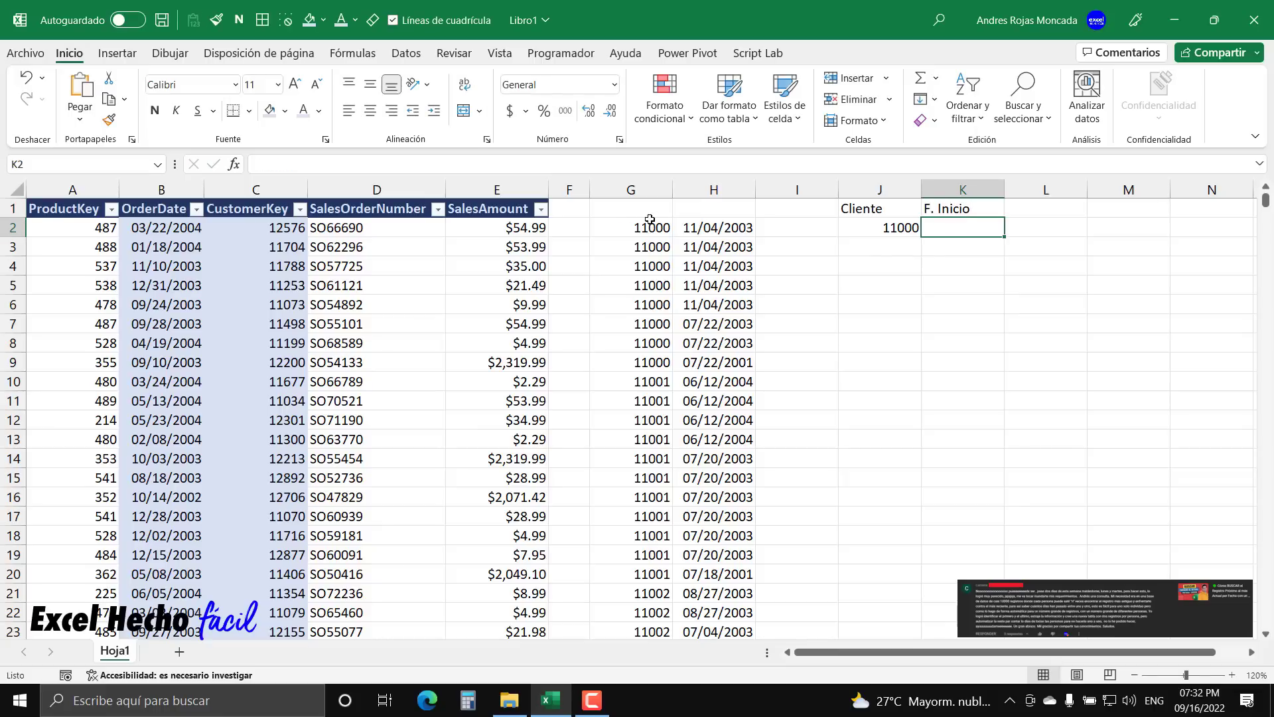
left_click_drag(650, 228, 696, 366)
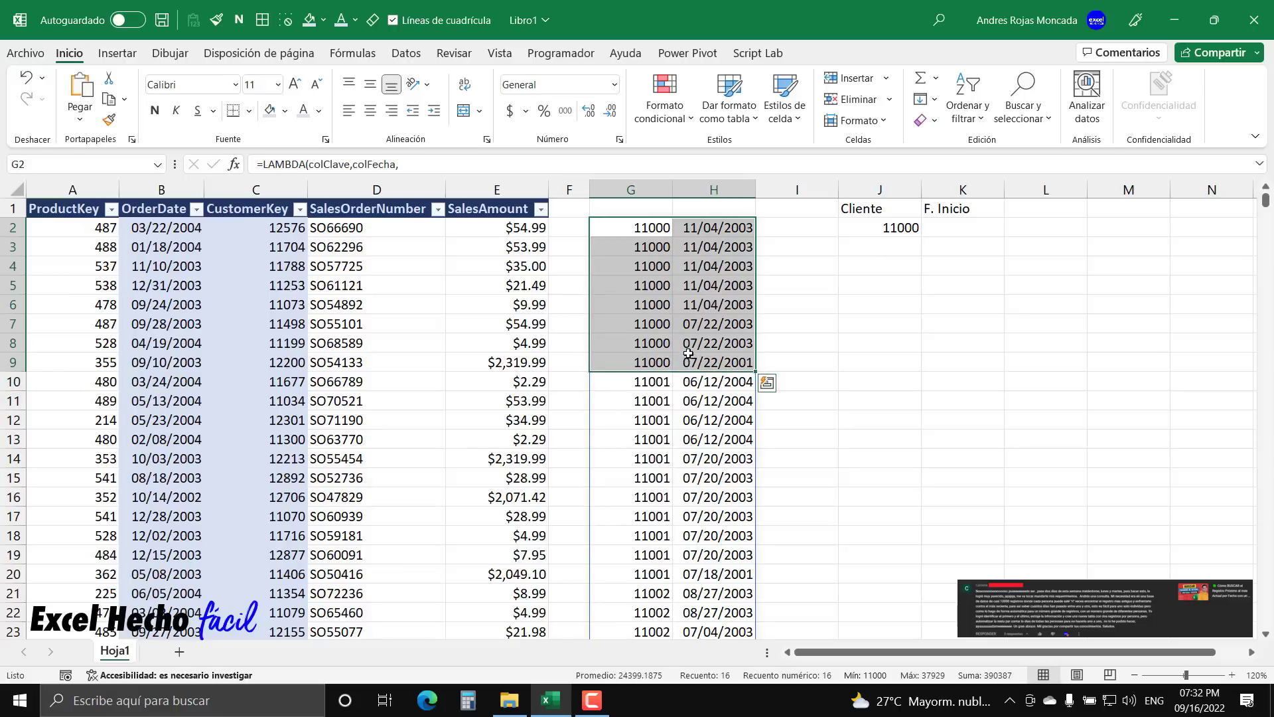
left_click(948, 227)
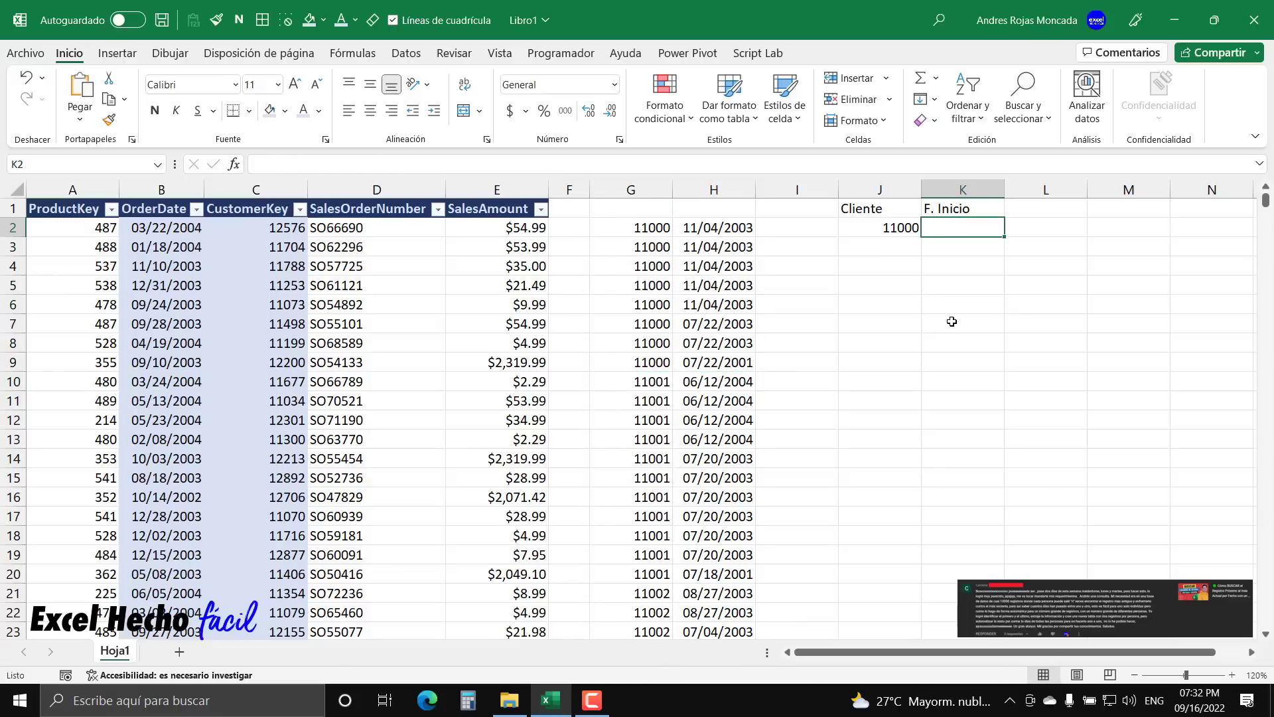
type("7/22/2001")
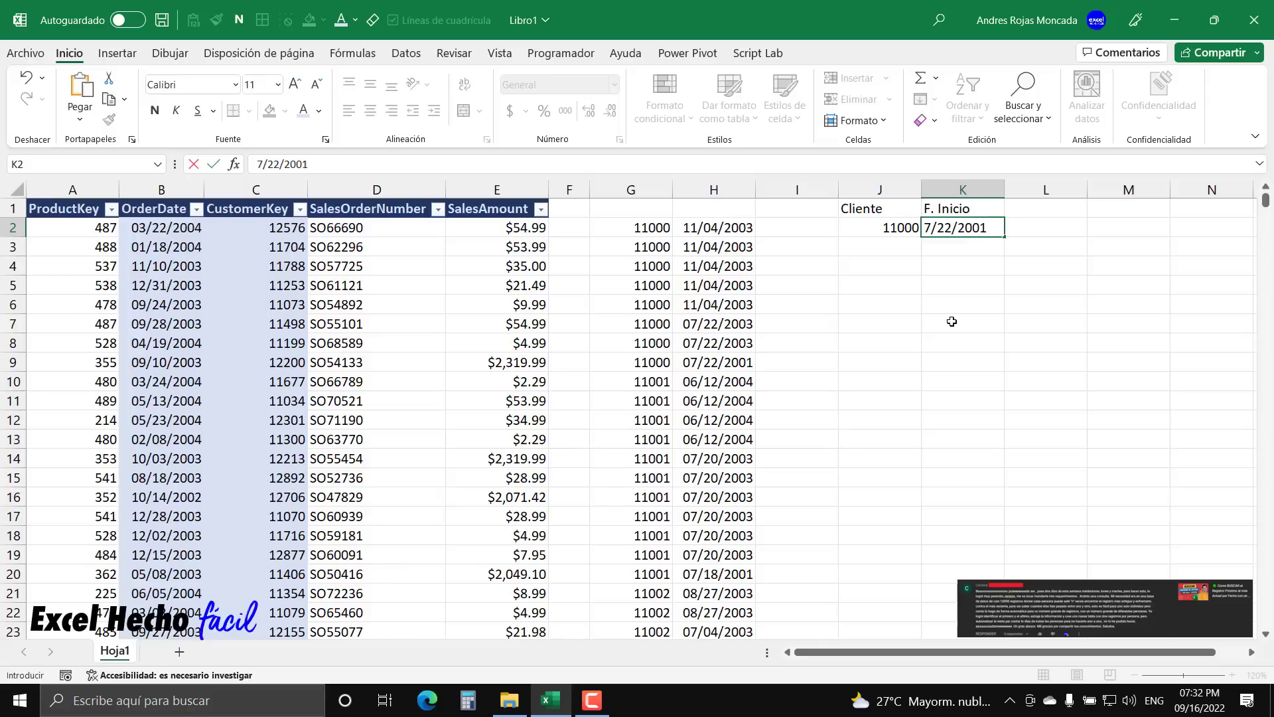
key("Return")
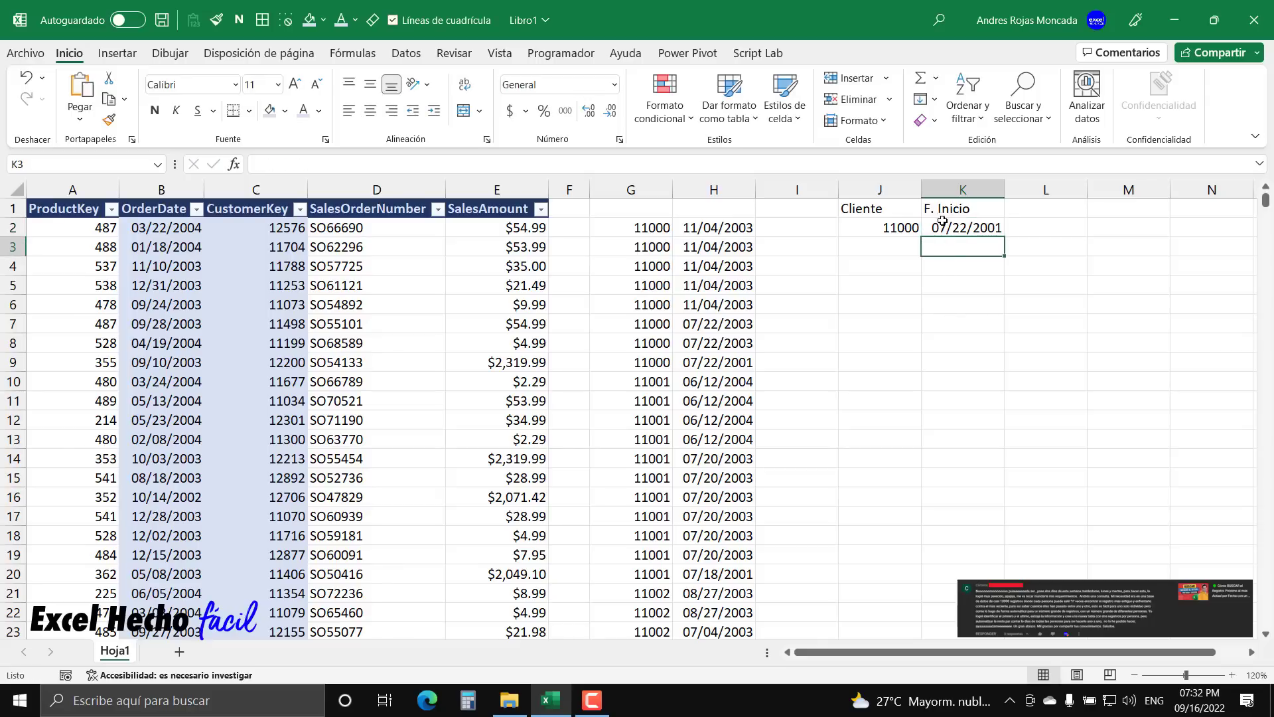
Enter the header F. Fin in L1 and the first customer's most recent order date, 11/04/2003, in L2.
left_click(1024, 207)
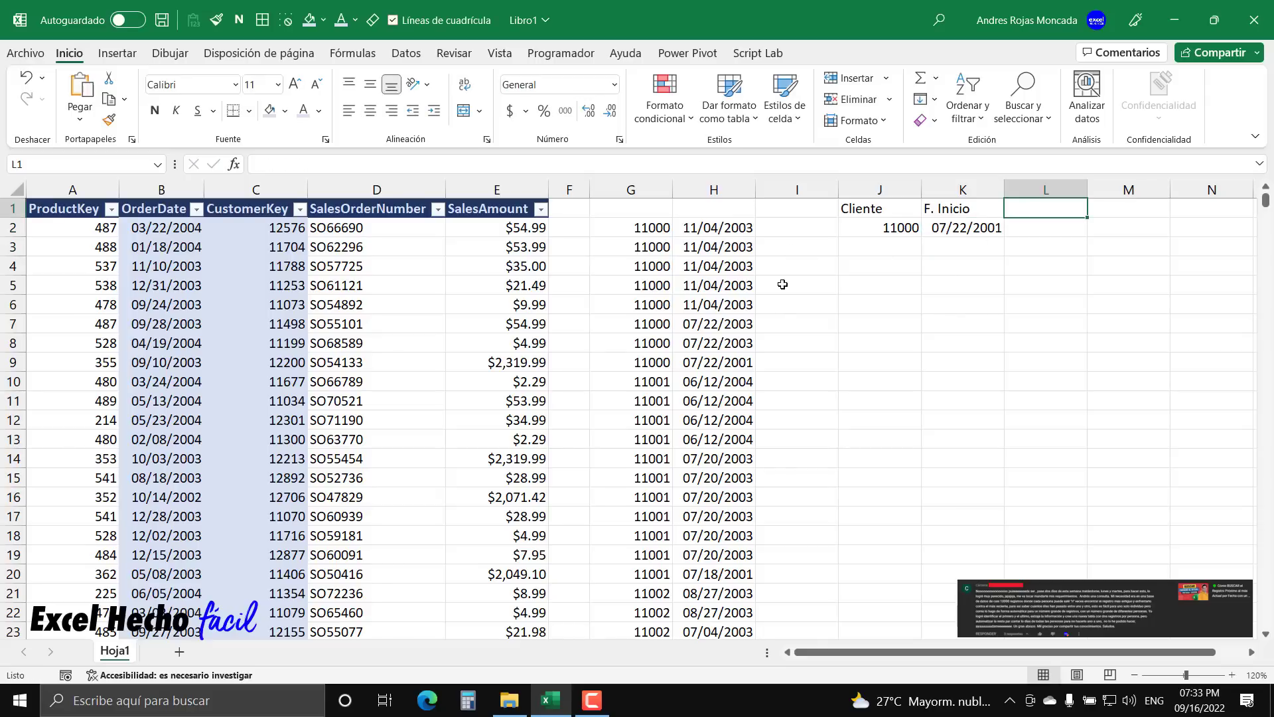
type("F.")
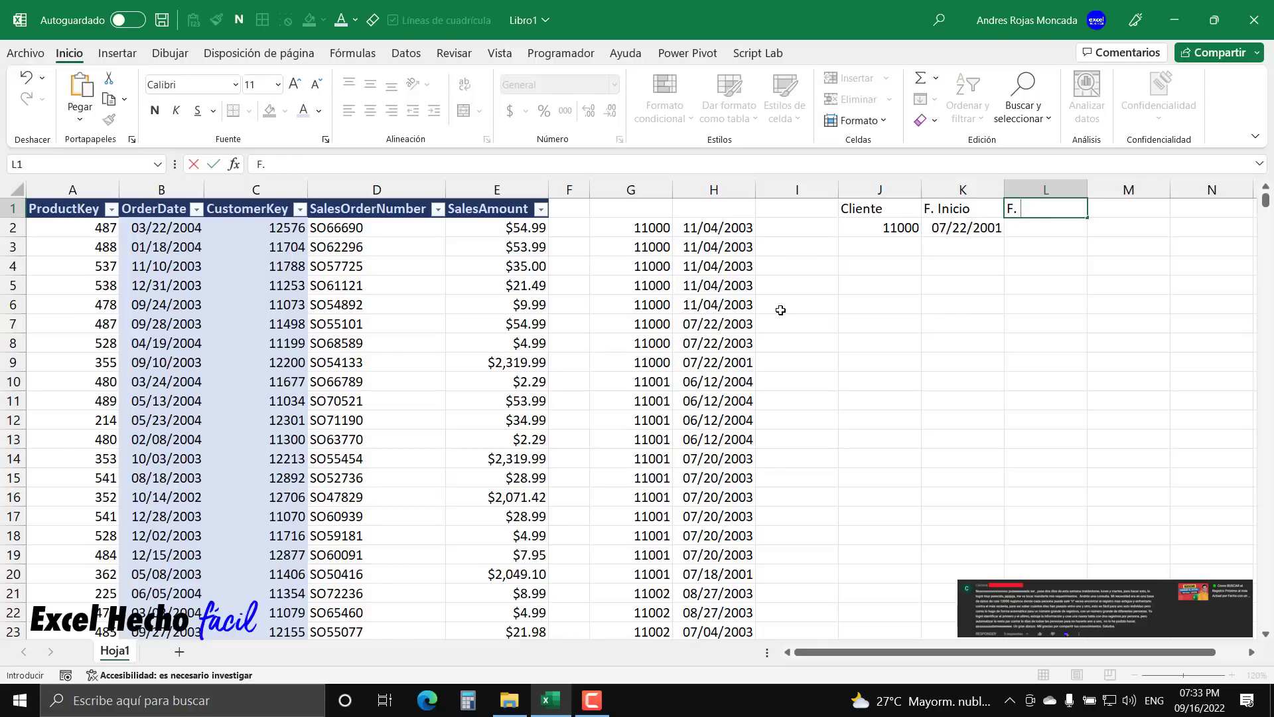
type(" Fin")
key("Return")
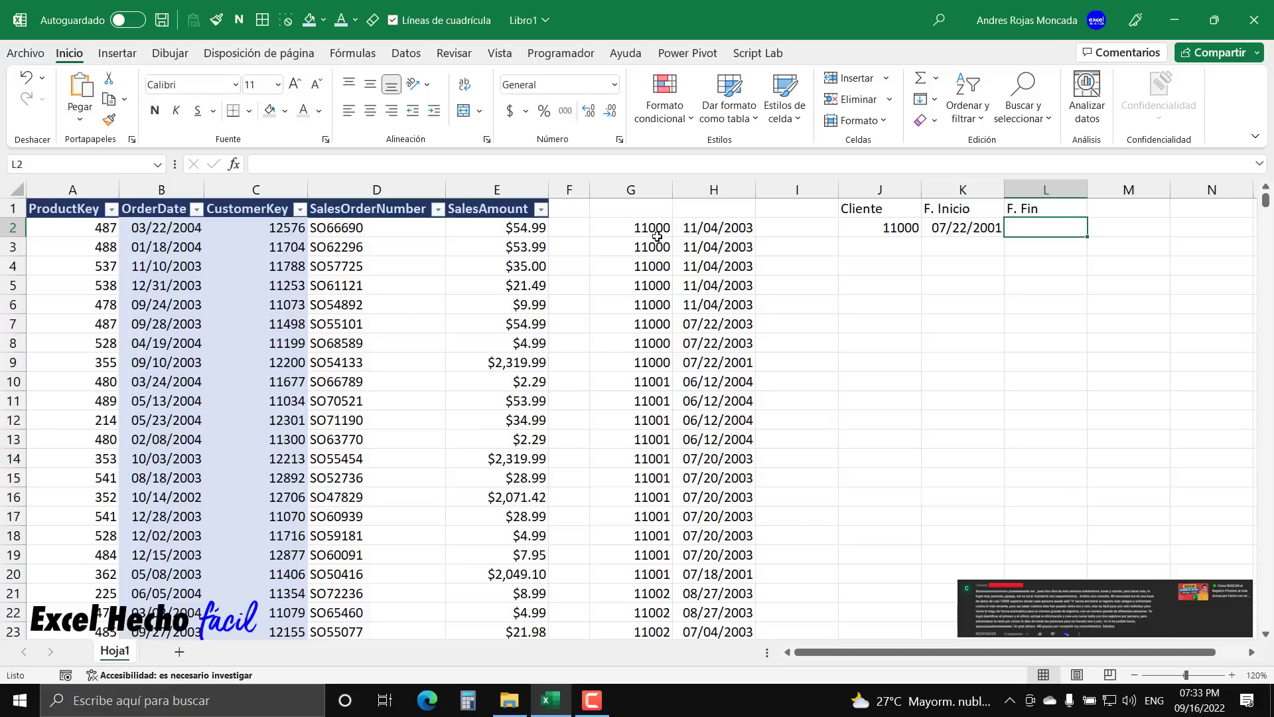
left_click_drag(654, 229, 697, 361)
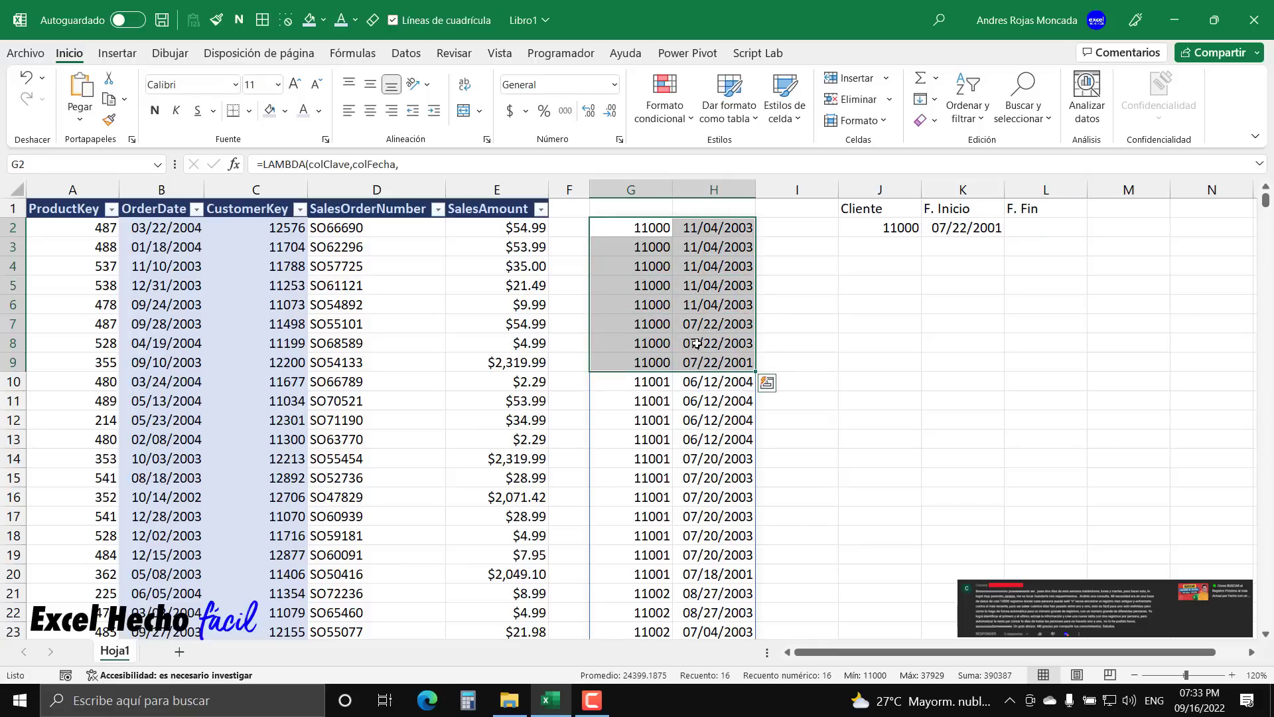
left_click(1037, 230)
type("11/")
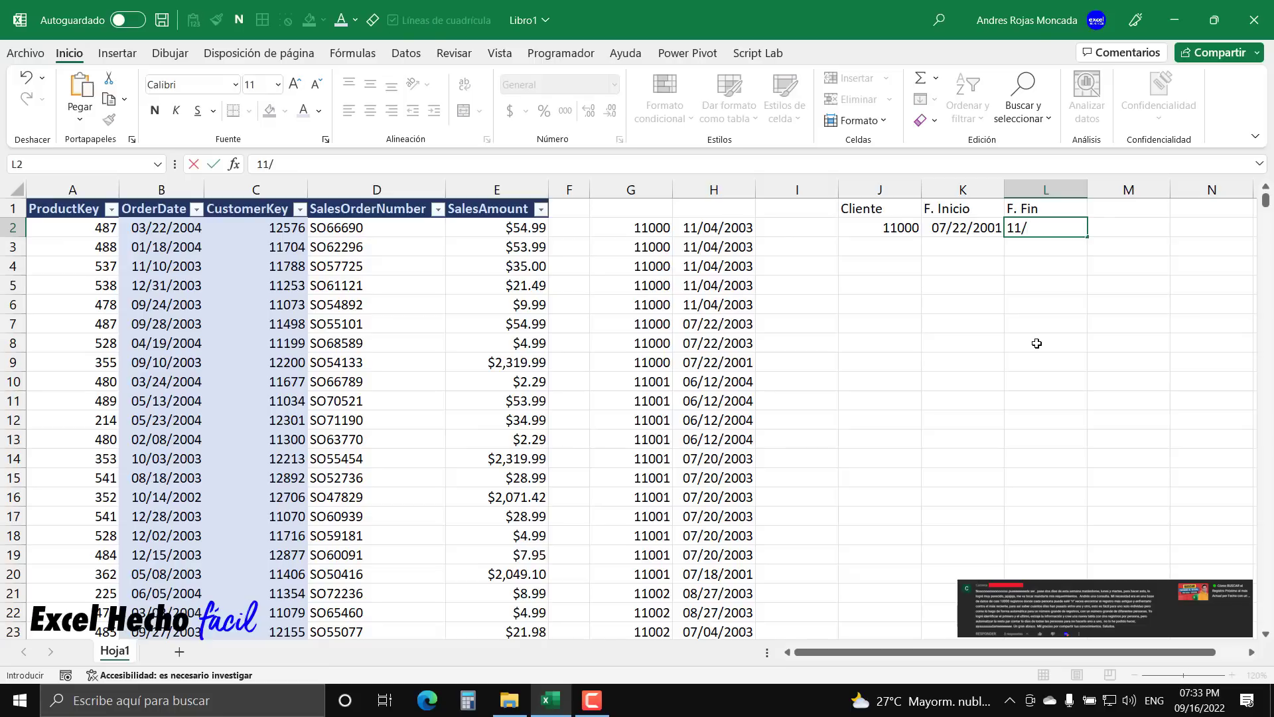
type("04/2003")
key("Return")
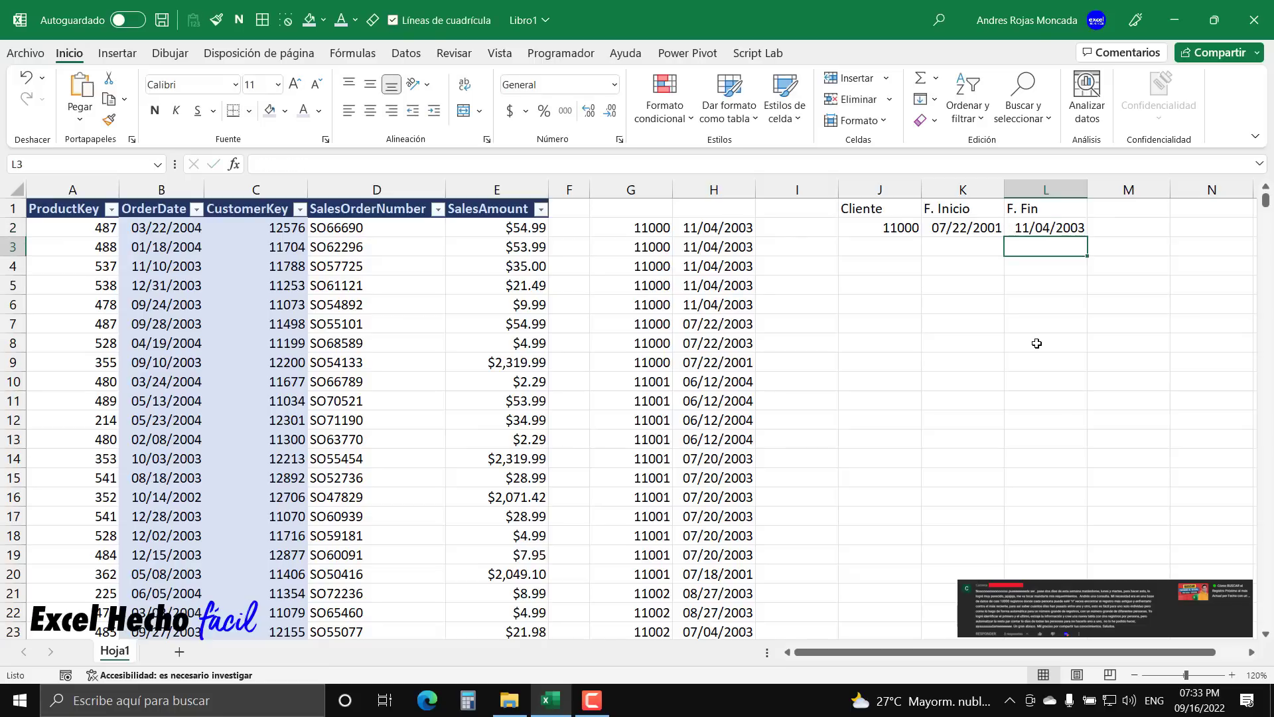
Enter the header Dias T. in cell M1.
left_click(1117, 211)
type("Dias")
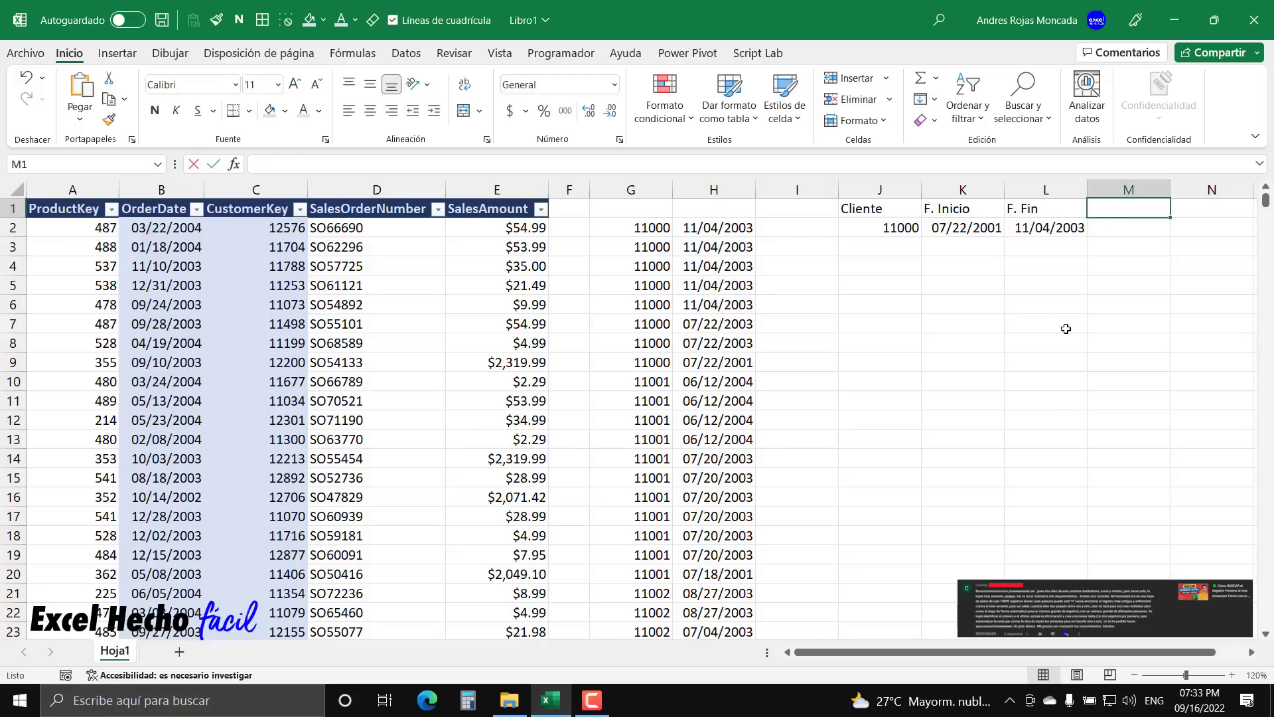
type(" T.")
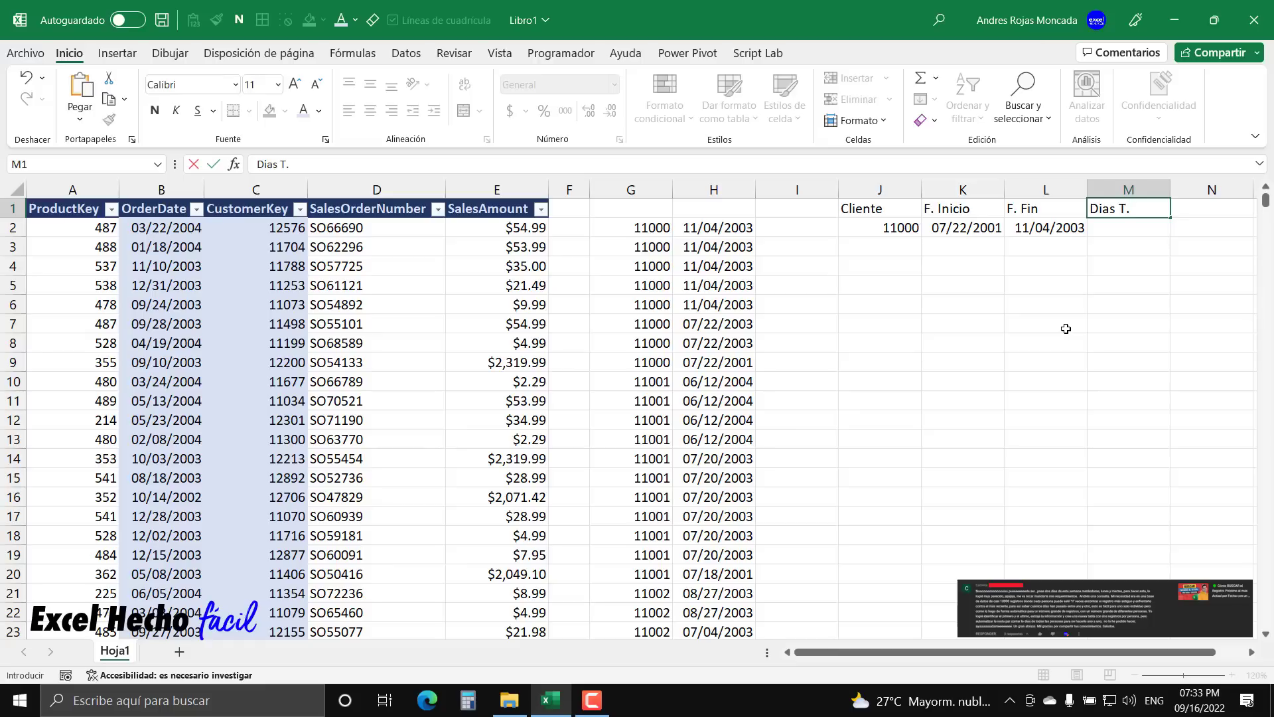
key("Return")
Enter the formula =L2-K2+1 in M2 to count the days between the first customer's start and end dates.
type("=")
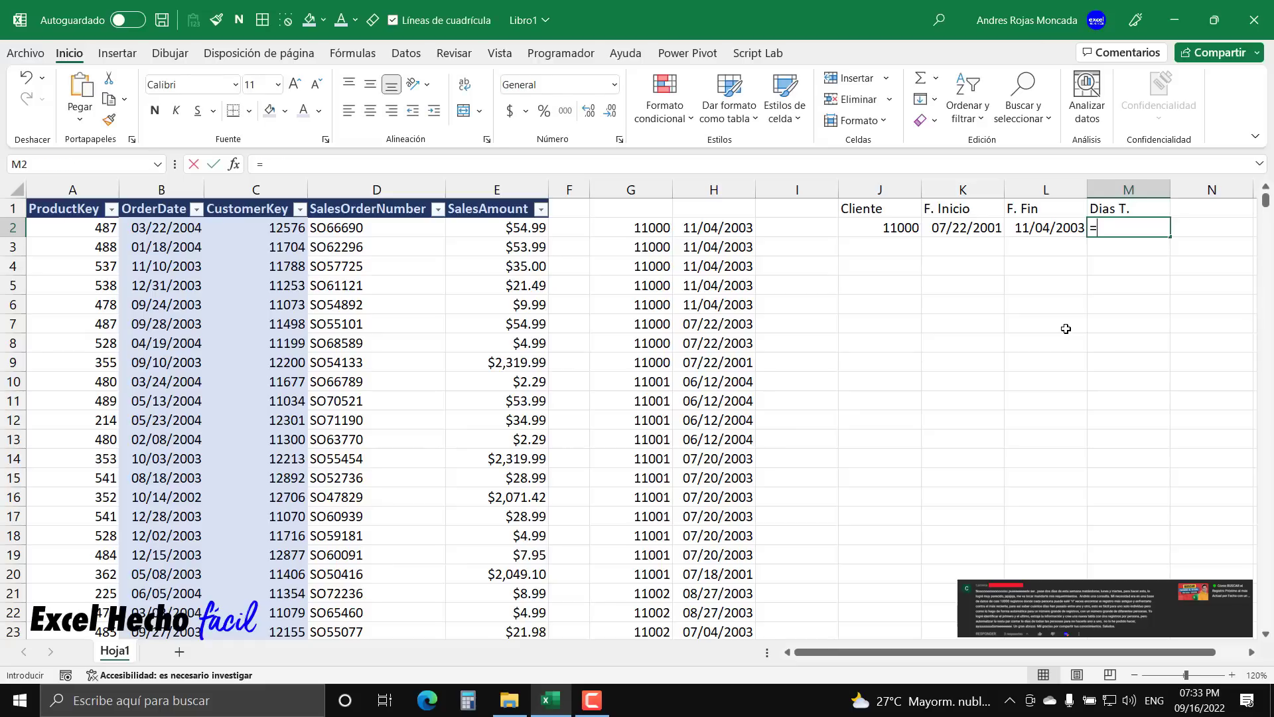
left_click(1033, 229)
type("-")
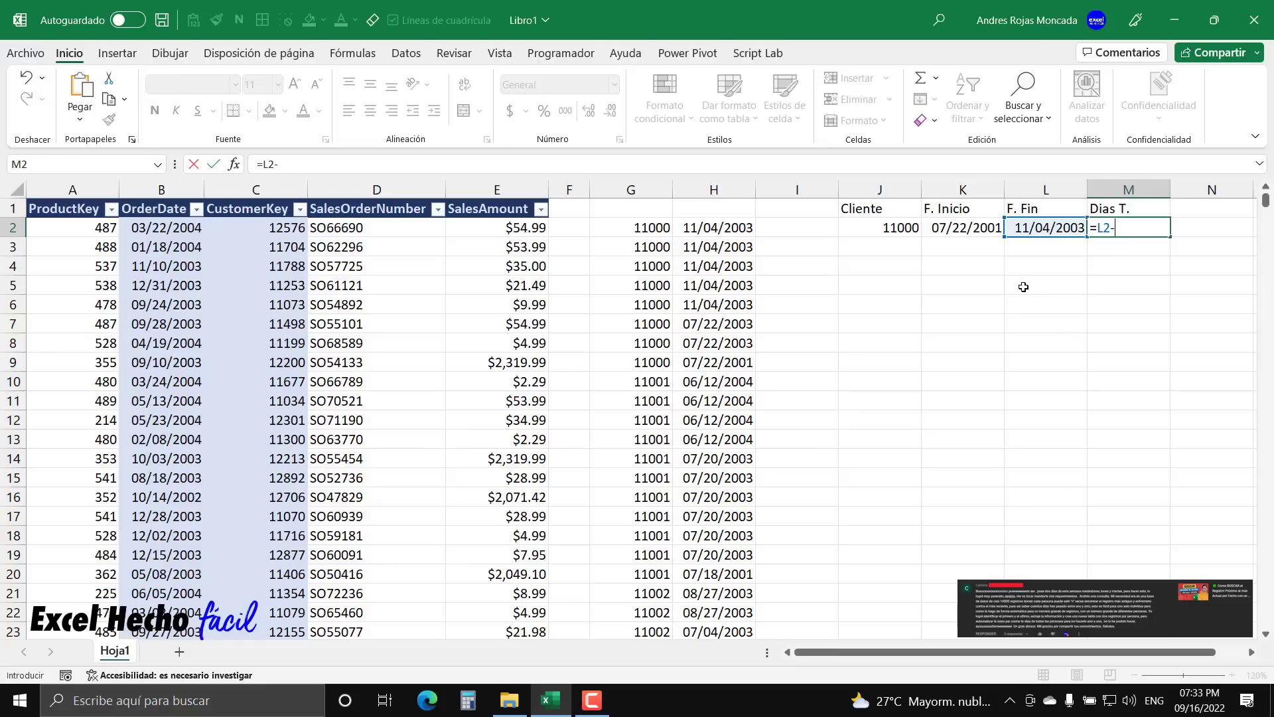
left_click(962, 235)
type("+1")
key("Return")
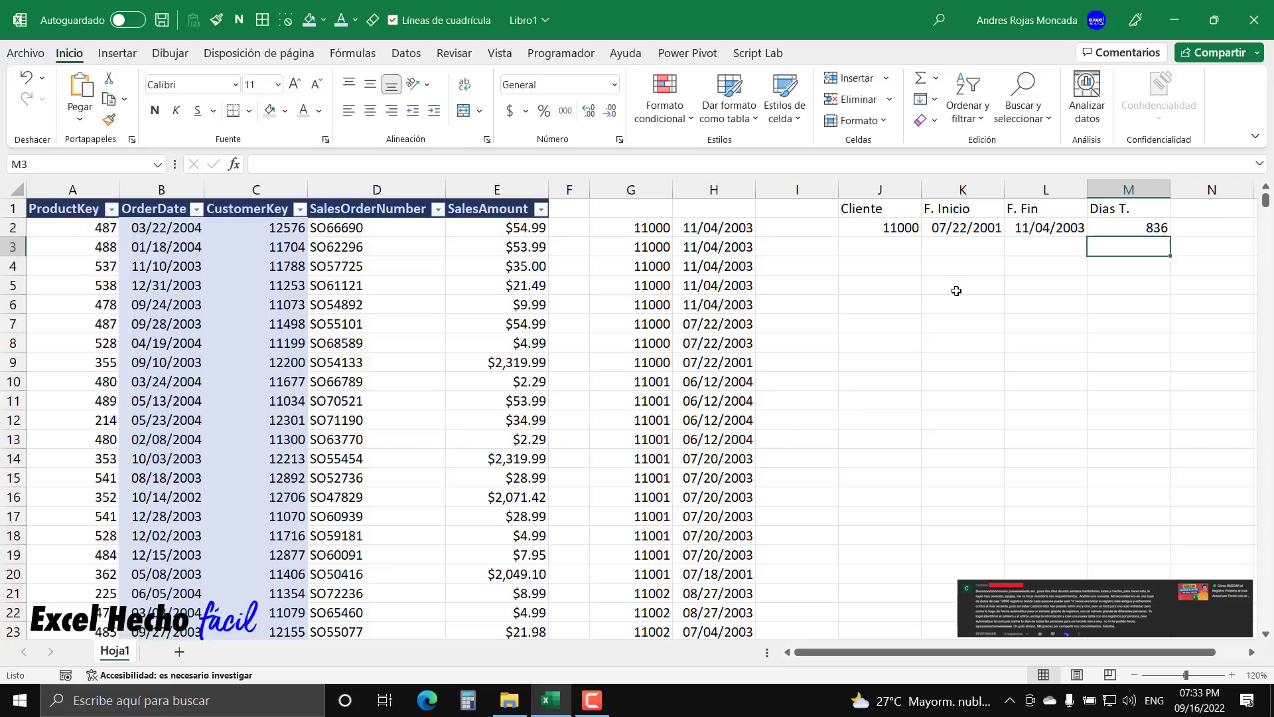
left_click(1111, 222)
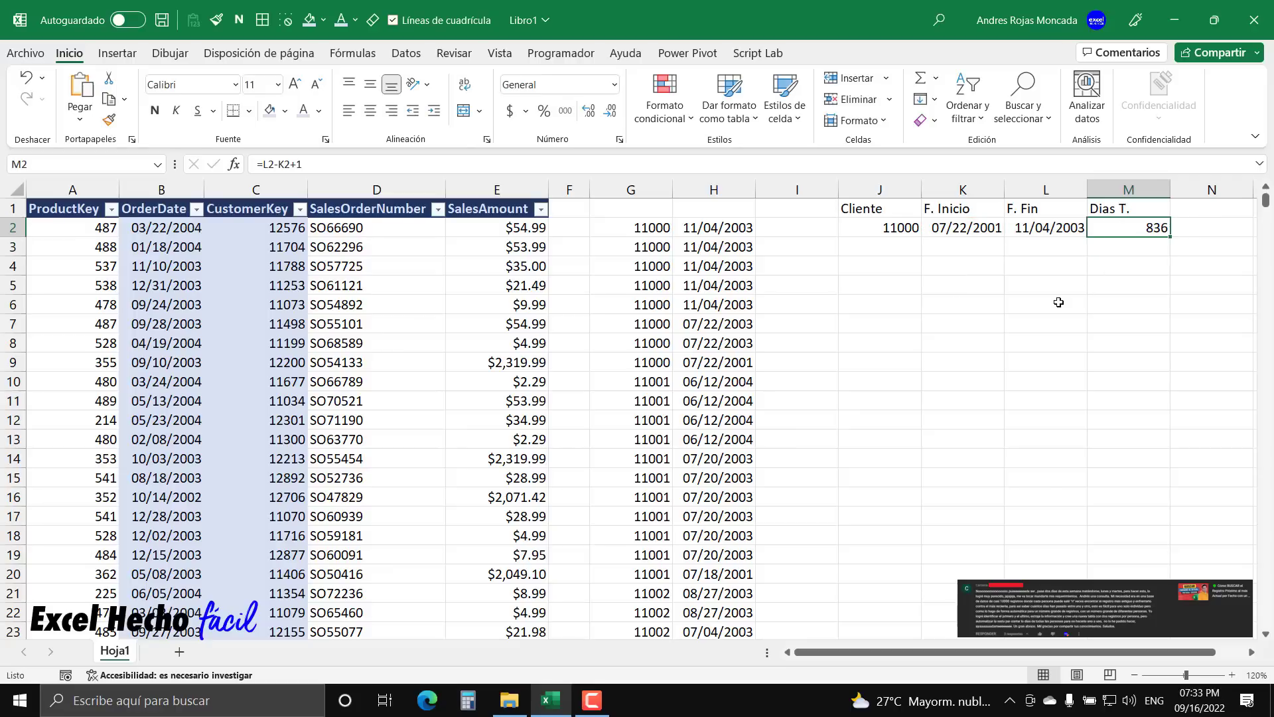
Enter the second customer's key from the spilled matrix in J3.
left_click(881, 232)
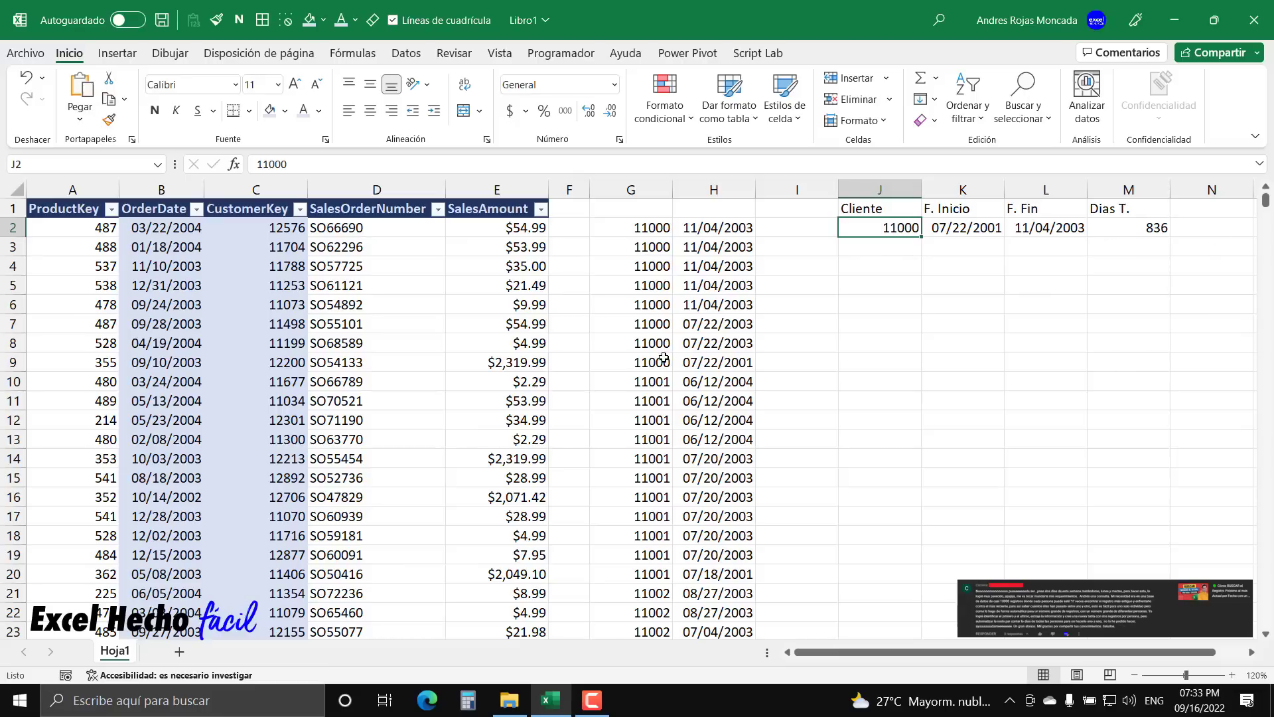
left_click(649, 380)
left_click_drag(649, 380, 697, 579)
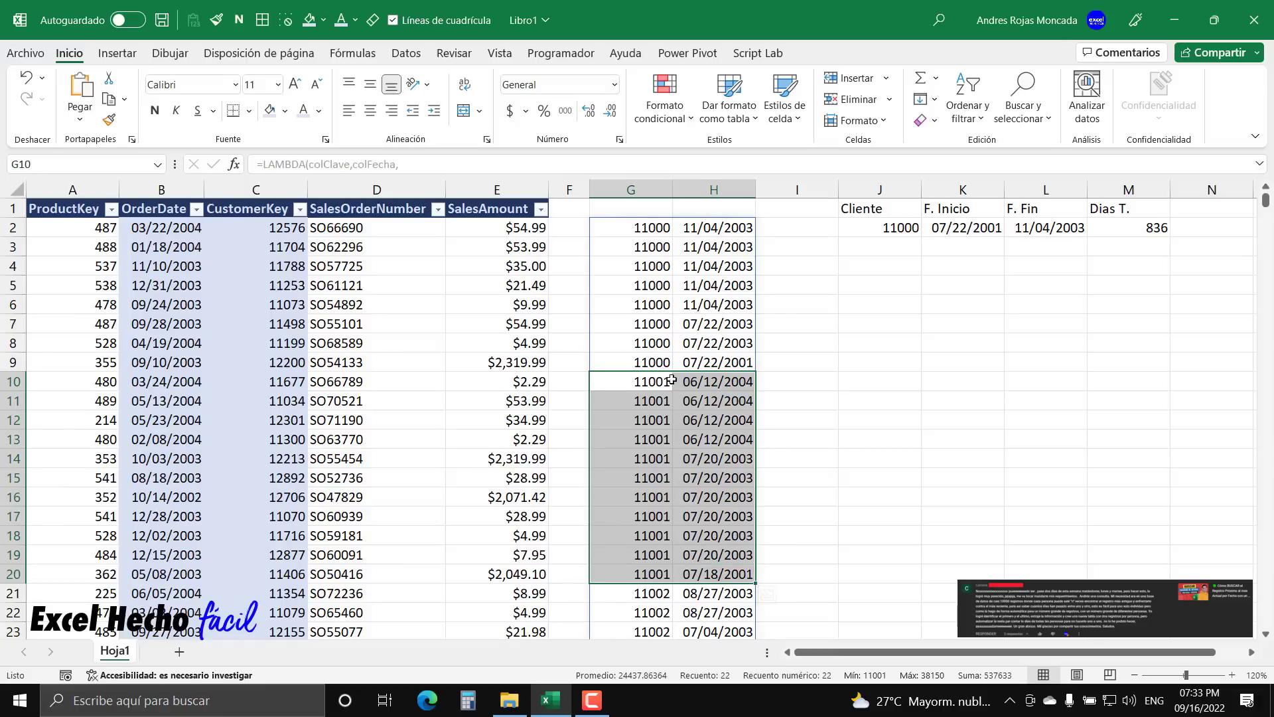
left_click(857, 247)
type("11001")
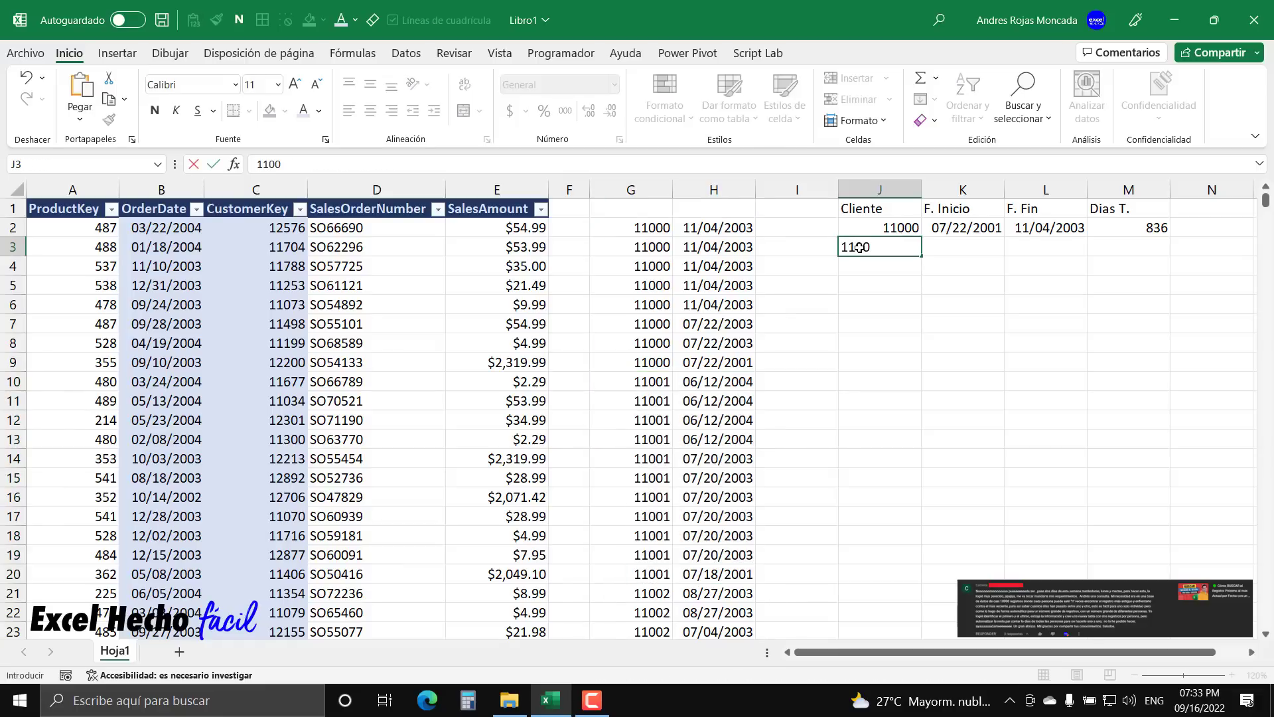
key("Return")
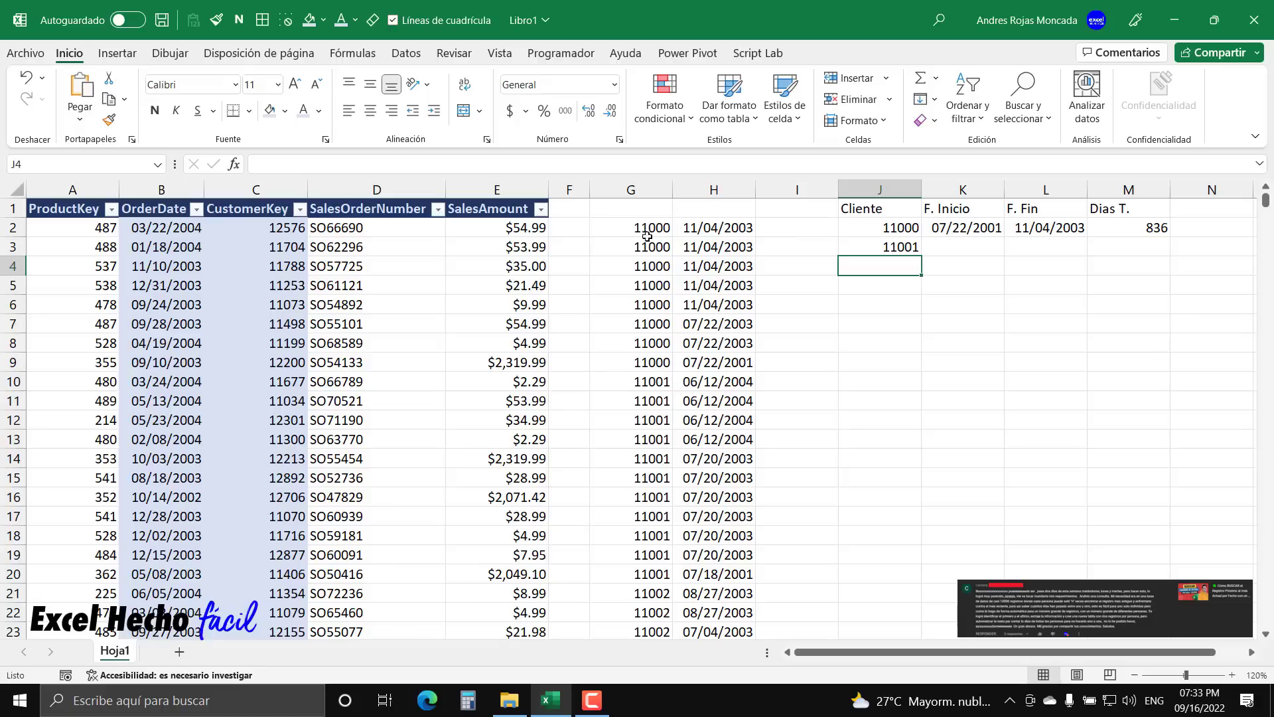
Enter the second customer's oldest order date, 7/18/2001, in K3.
left_click_drag(639, 385, 733, 575)
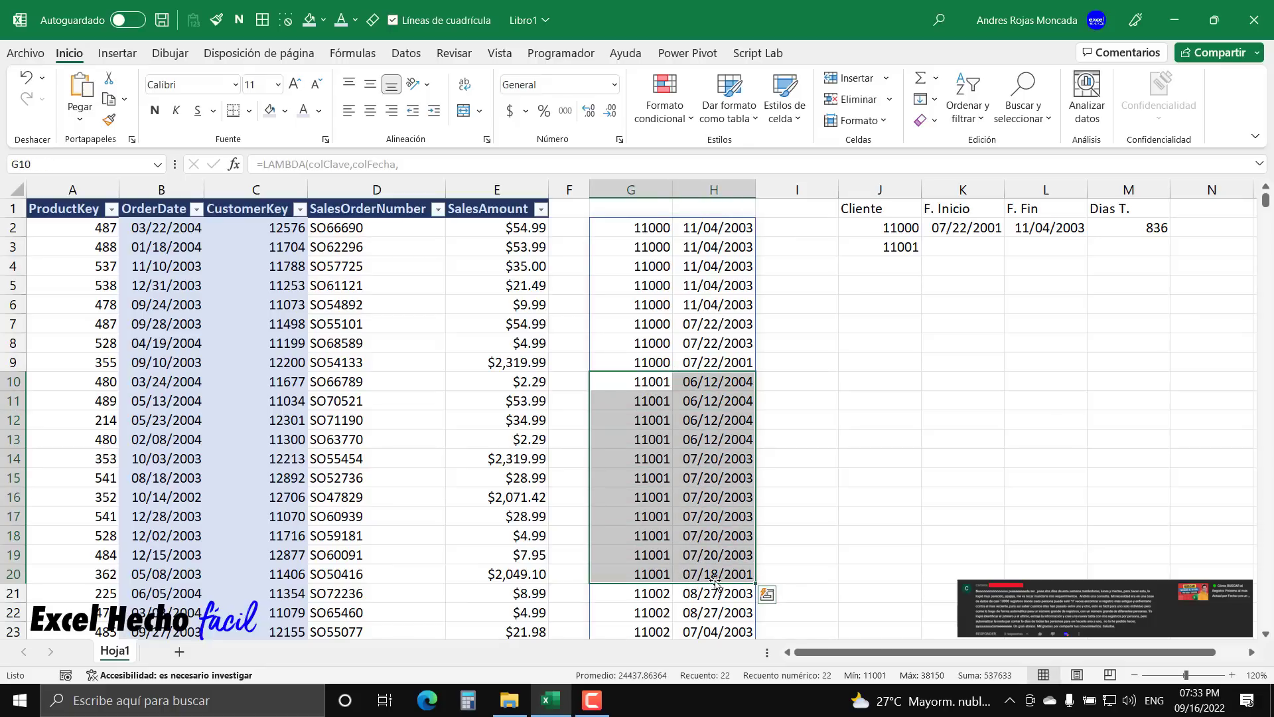
left_click(958, 244)
type("7")
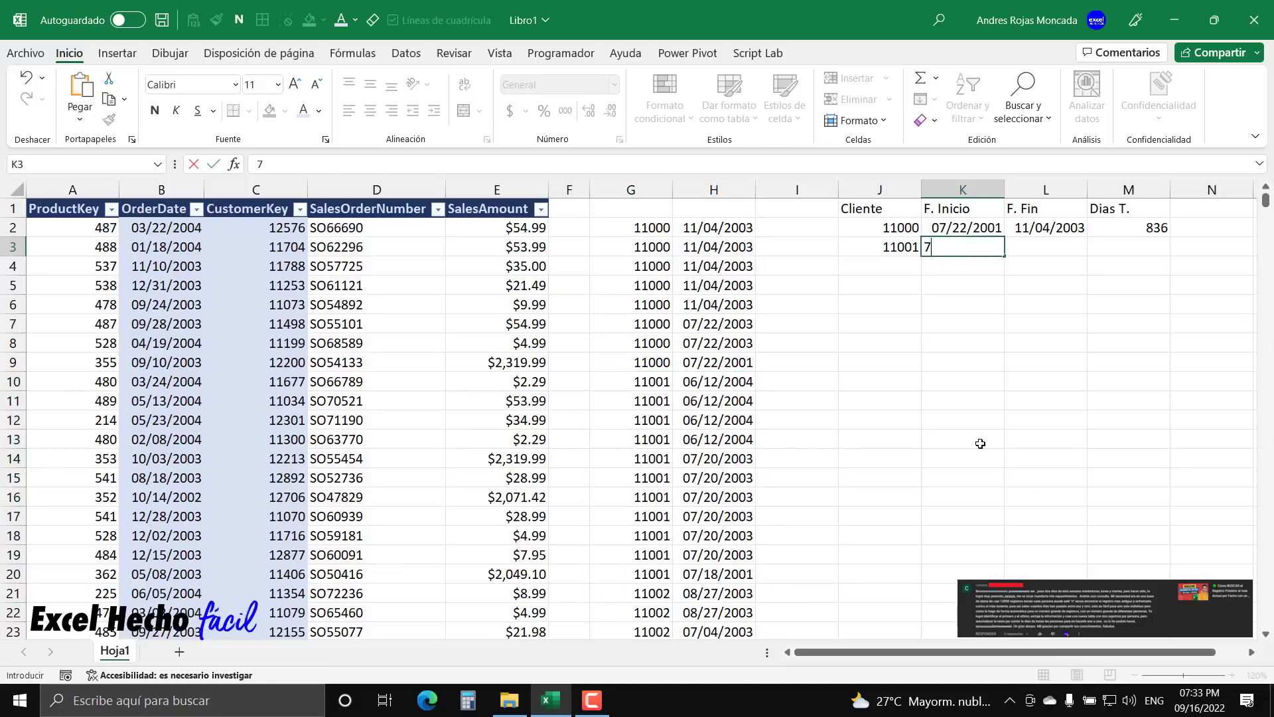
type("/18/2001")
key("Tab")
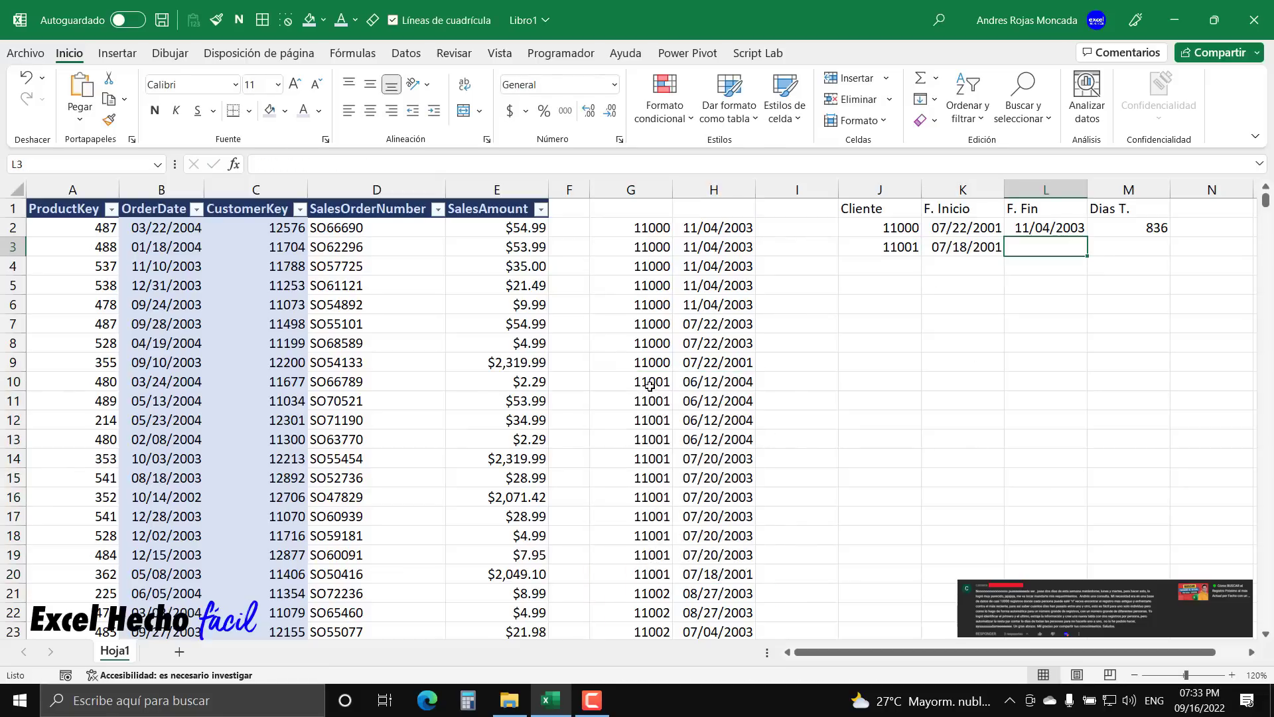
Enter the second customer's most recent order date, 6/12/2004, in L3.
left_click_drag(651, 383, 730, 574)
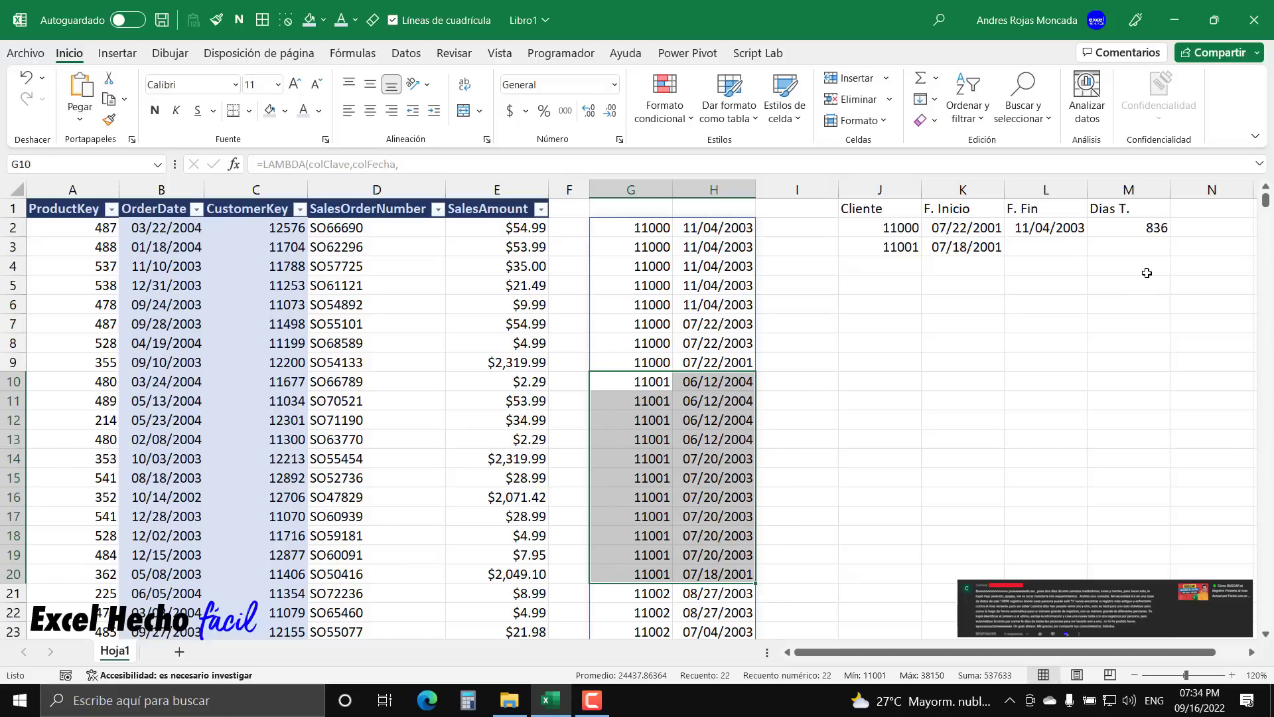
left_click(1060, 247)
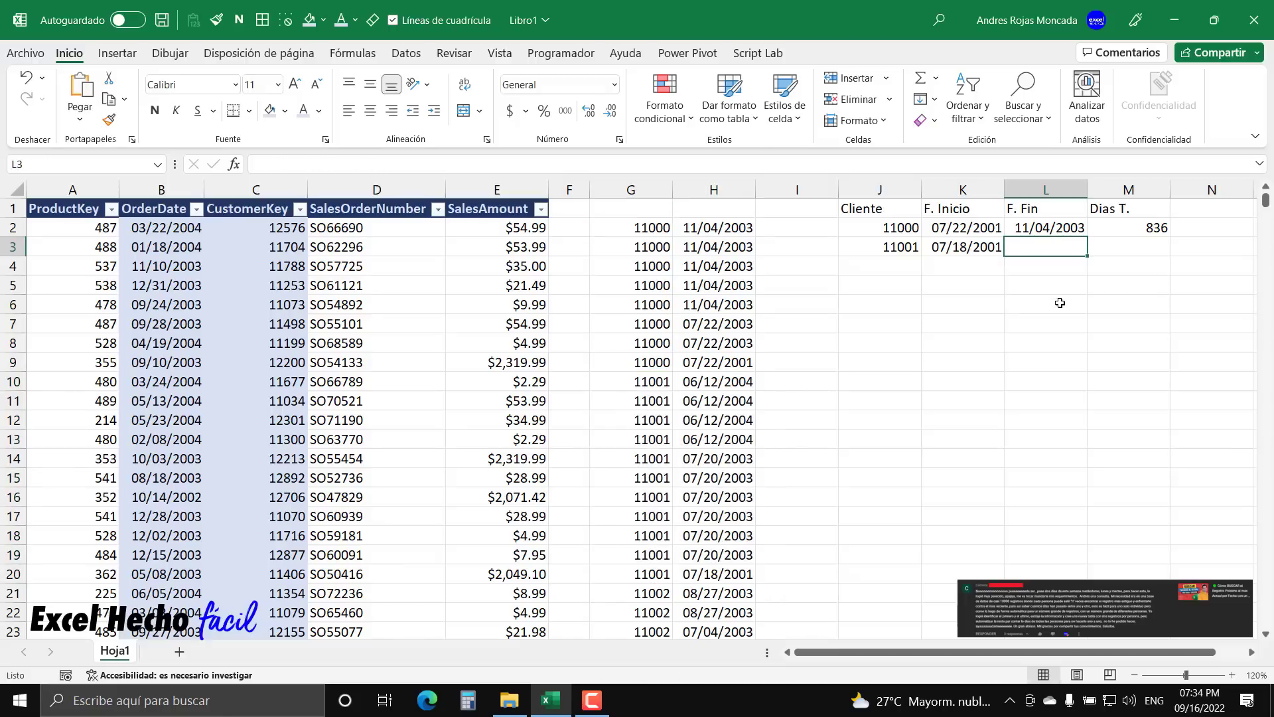
type("6/12/2004")
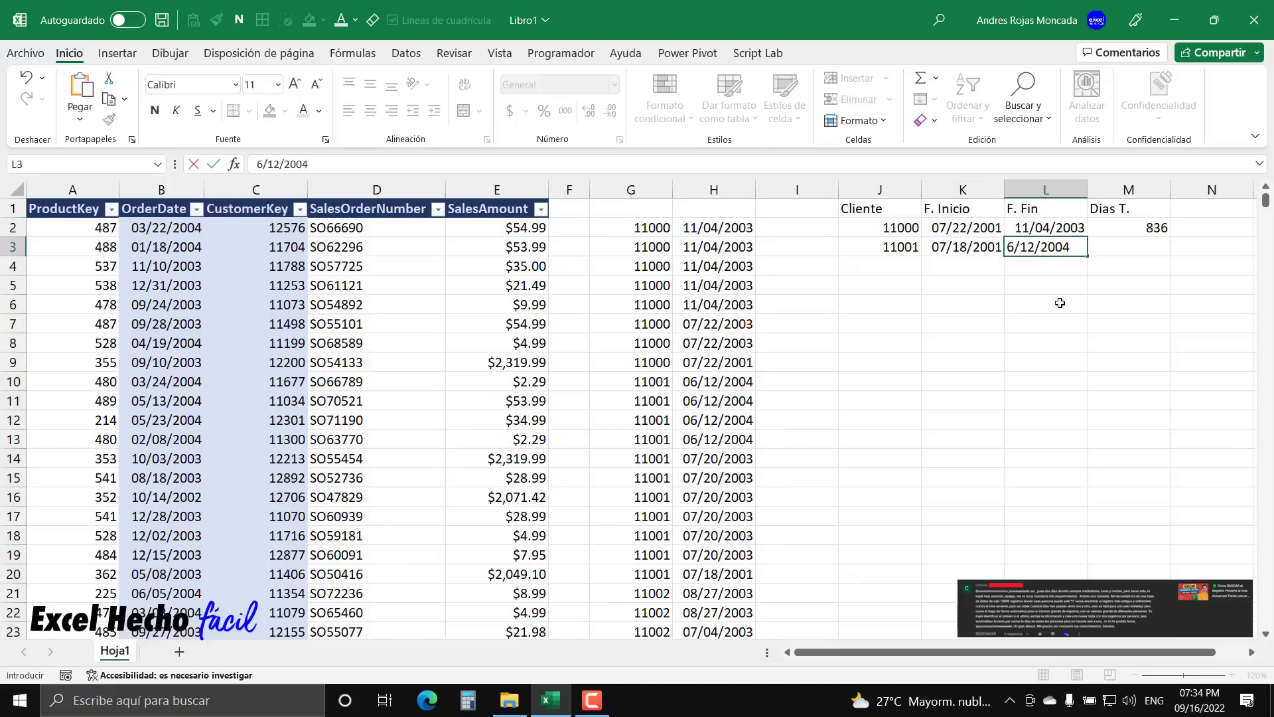
key("Return")
Copy the elapsed-days formula from M2 down to M3.
left_click(1140, 232)
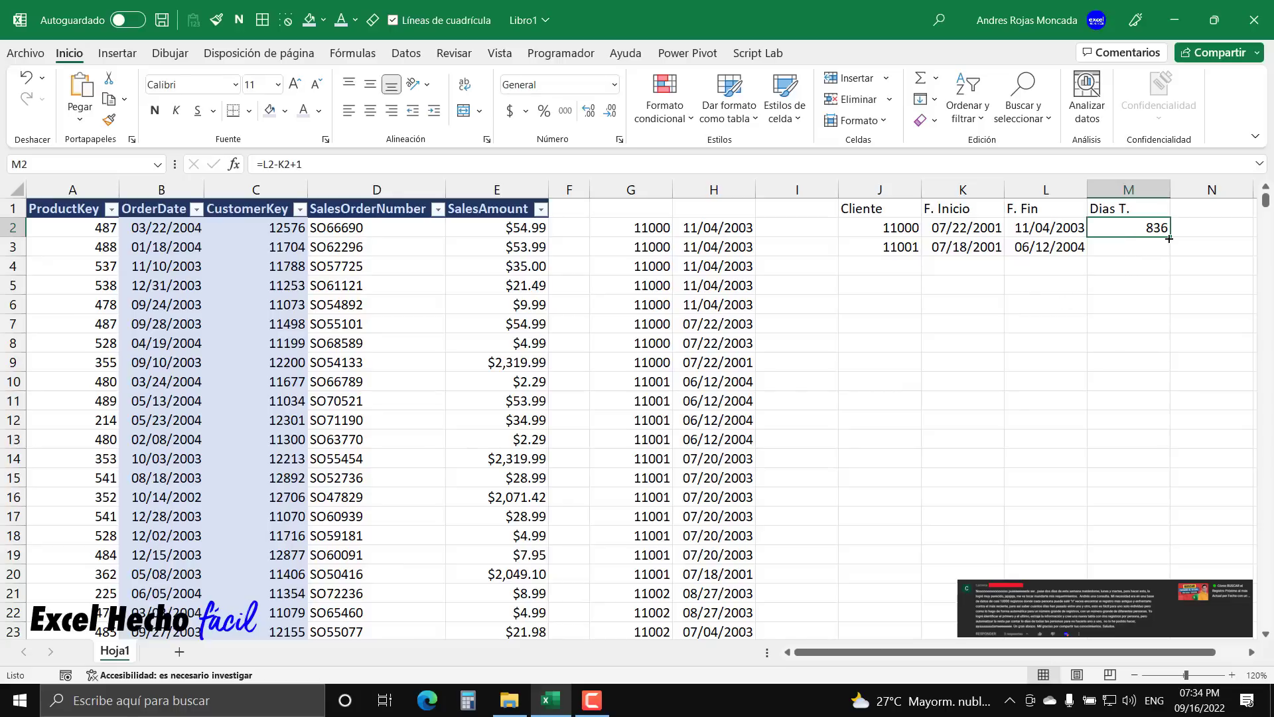
left_click_drag(1168, 238, 1169, 257)
key("Down")
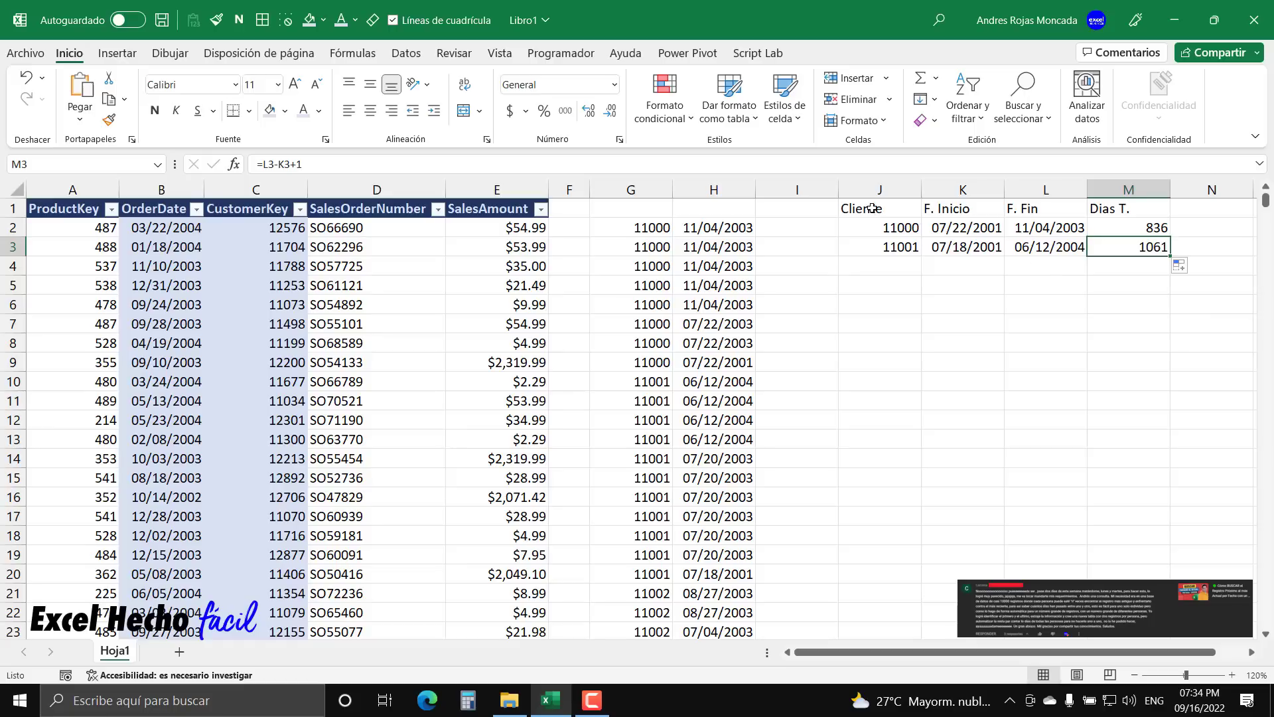
Format the headers in J1:M1 with a dark blue fill and bold white text.
left_click_drag(871, 208, 1128, 210)
left_click(283, 114)
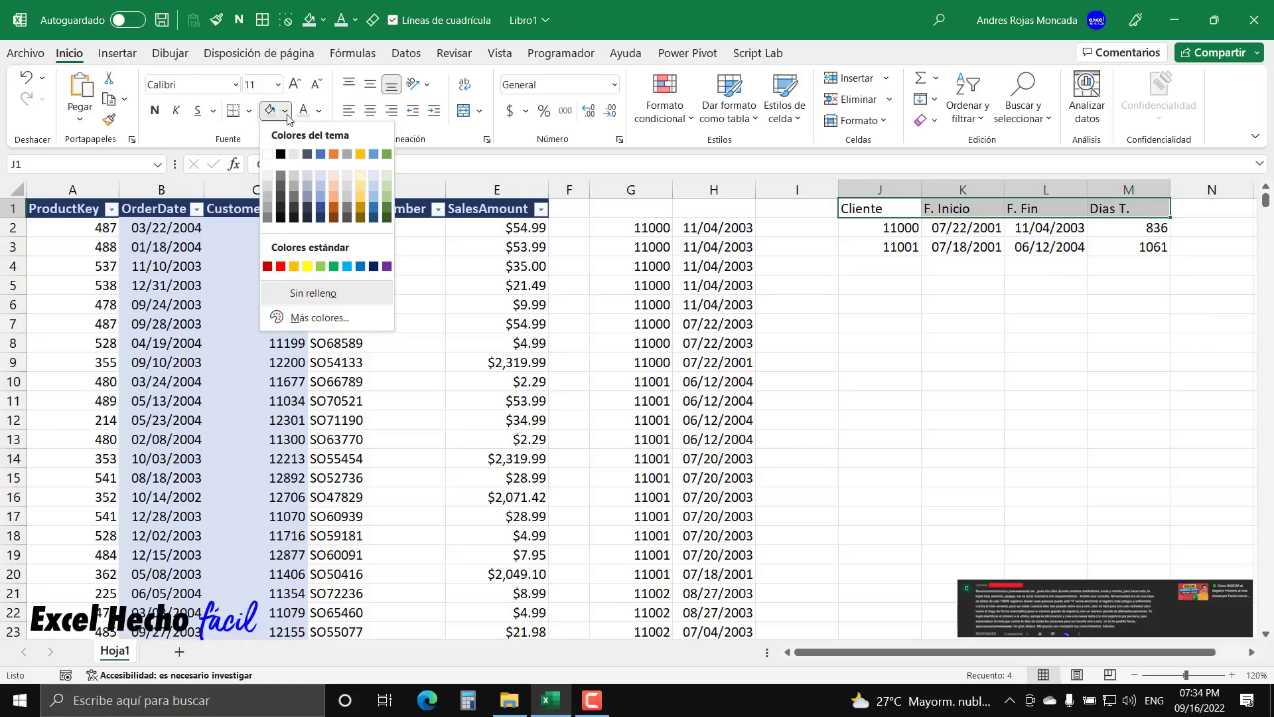
left_click(320, 217)
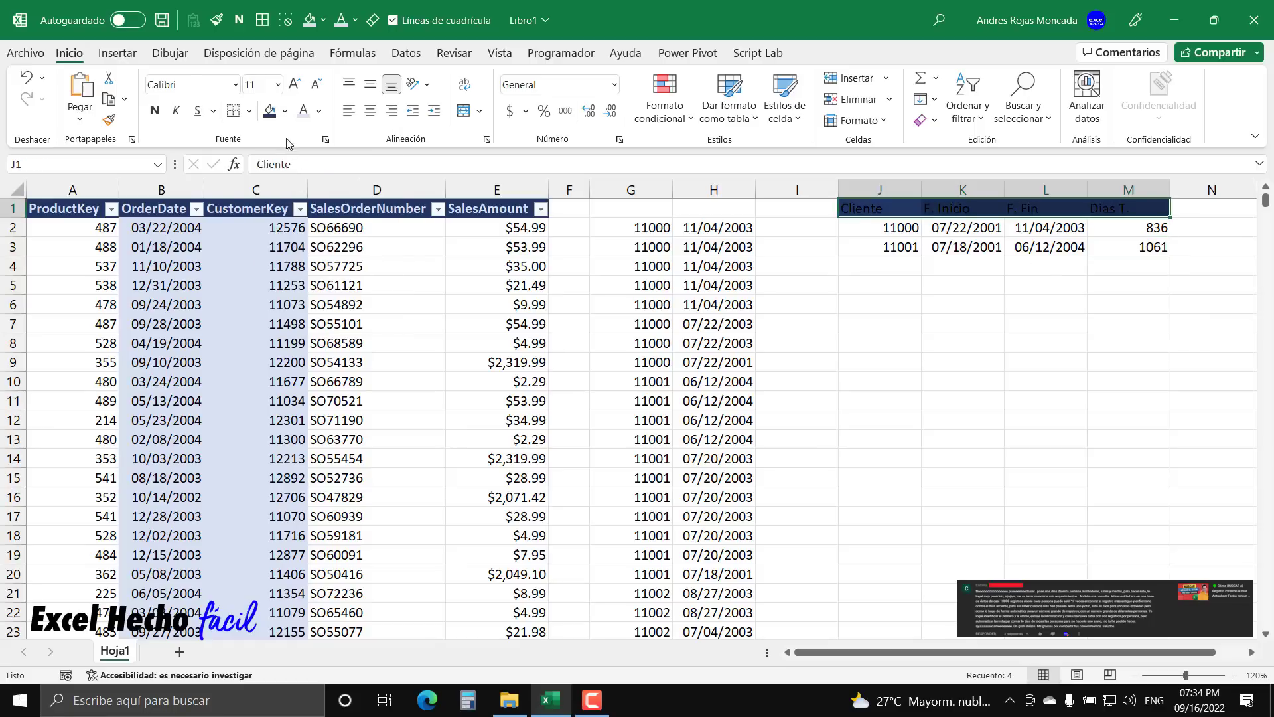
left_click(318, 111)
left_click(304, 176)
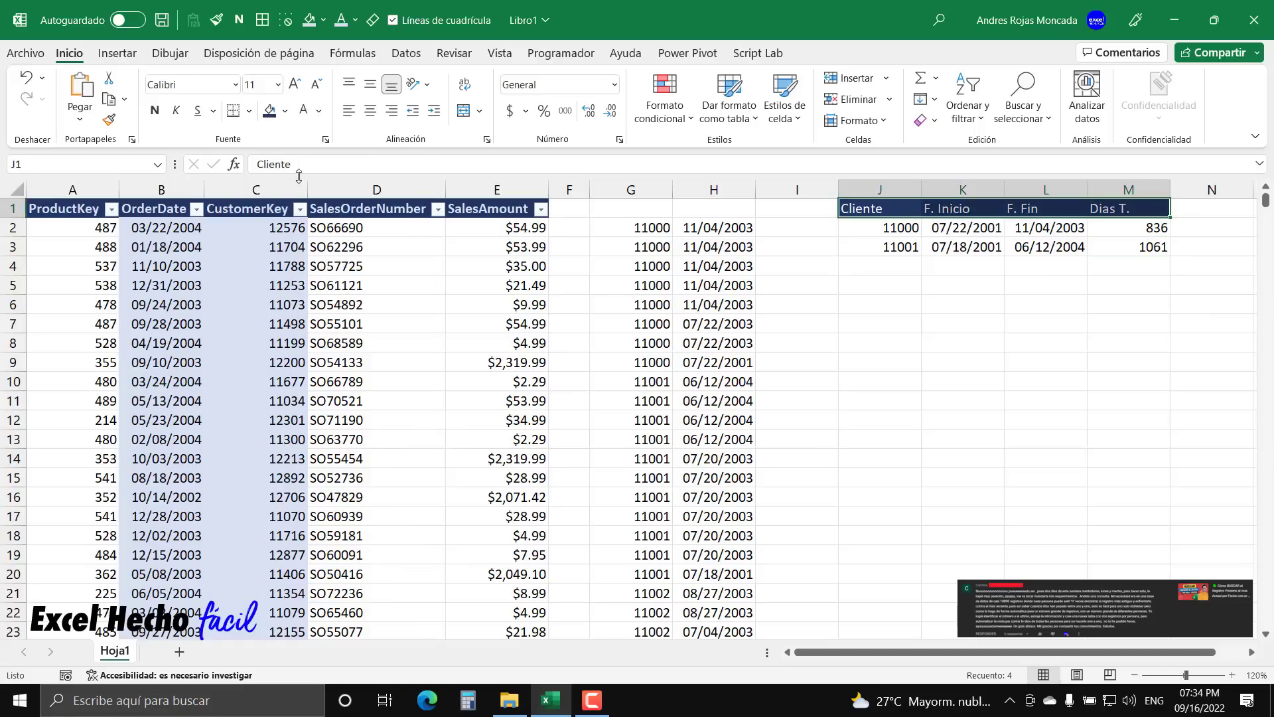
left_click(155, 111)
left_click(1155, 232)
left_click_drag(1155, 236, 1155, 249)
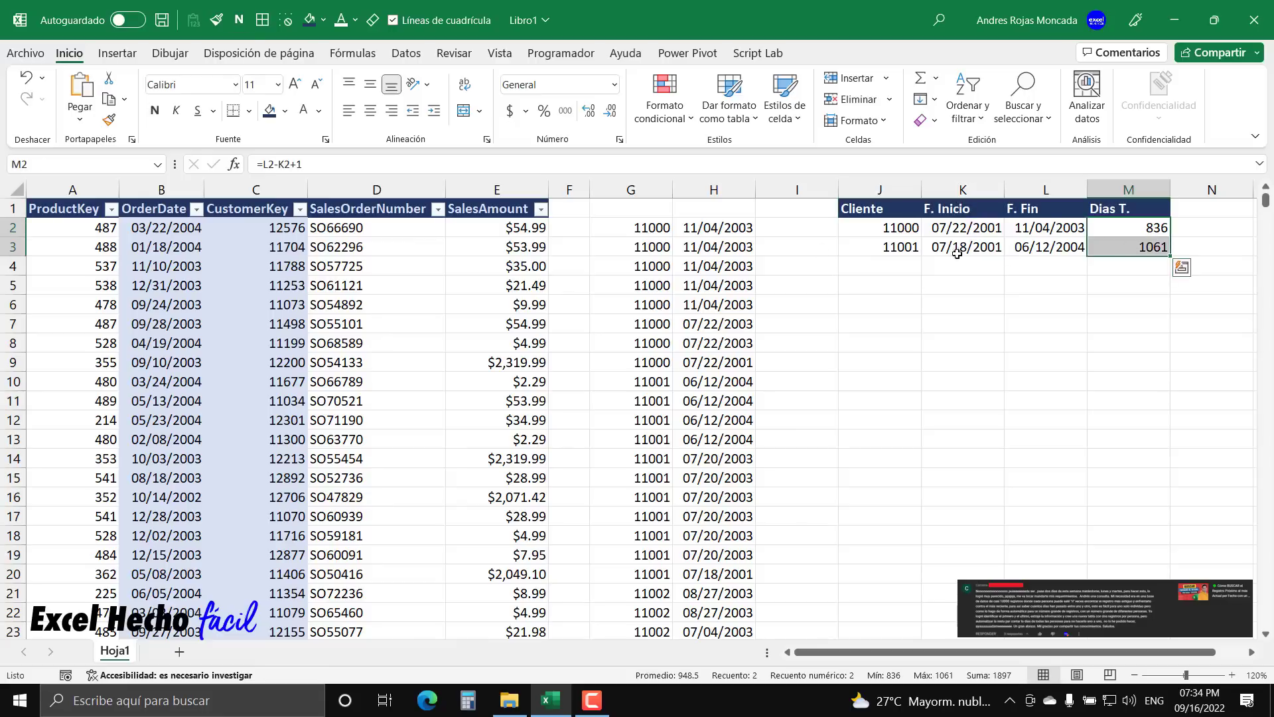
left_click(655, 230)
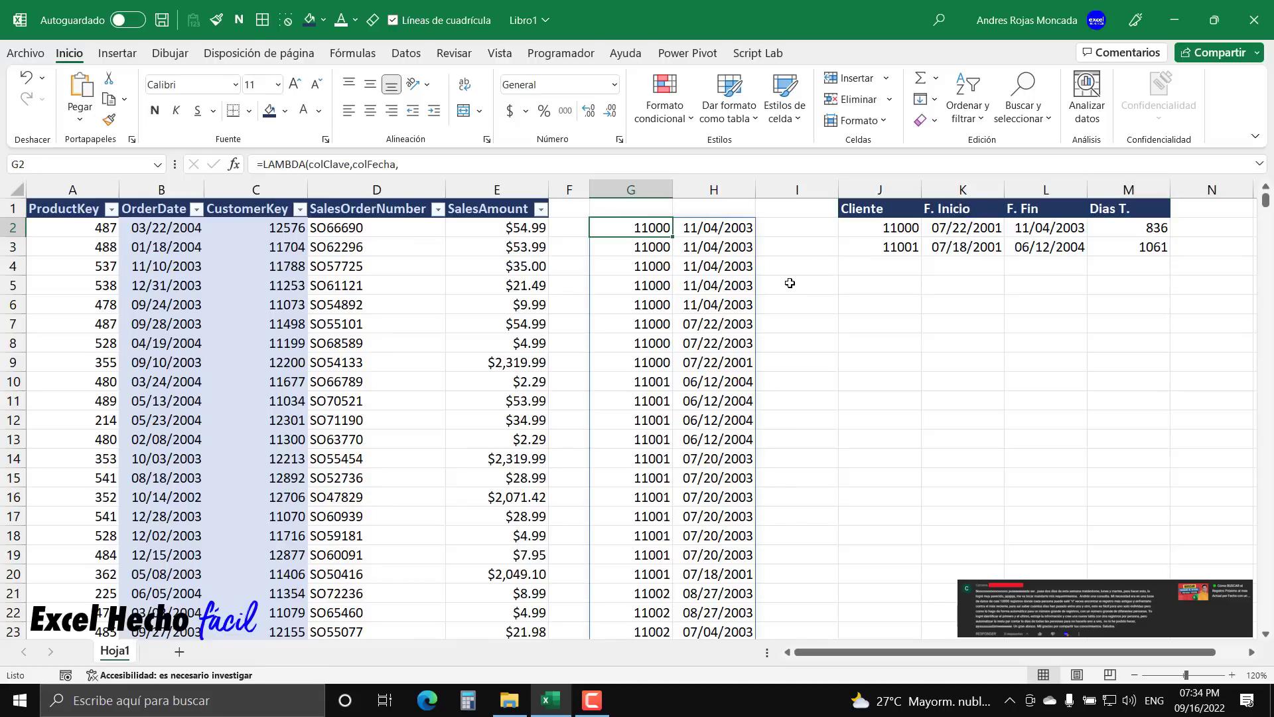
Fill the sample rows J2:M3 with the lightest theme blue and make the customer keys in J2:J3 bold.
left_click_drag(853, 229, 1161, 250)
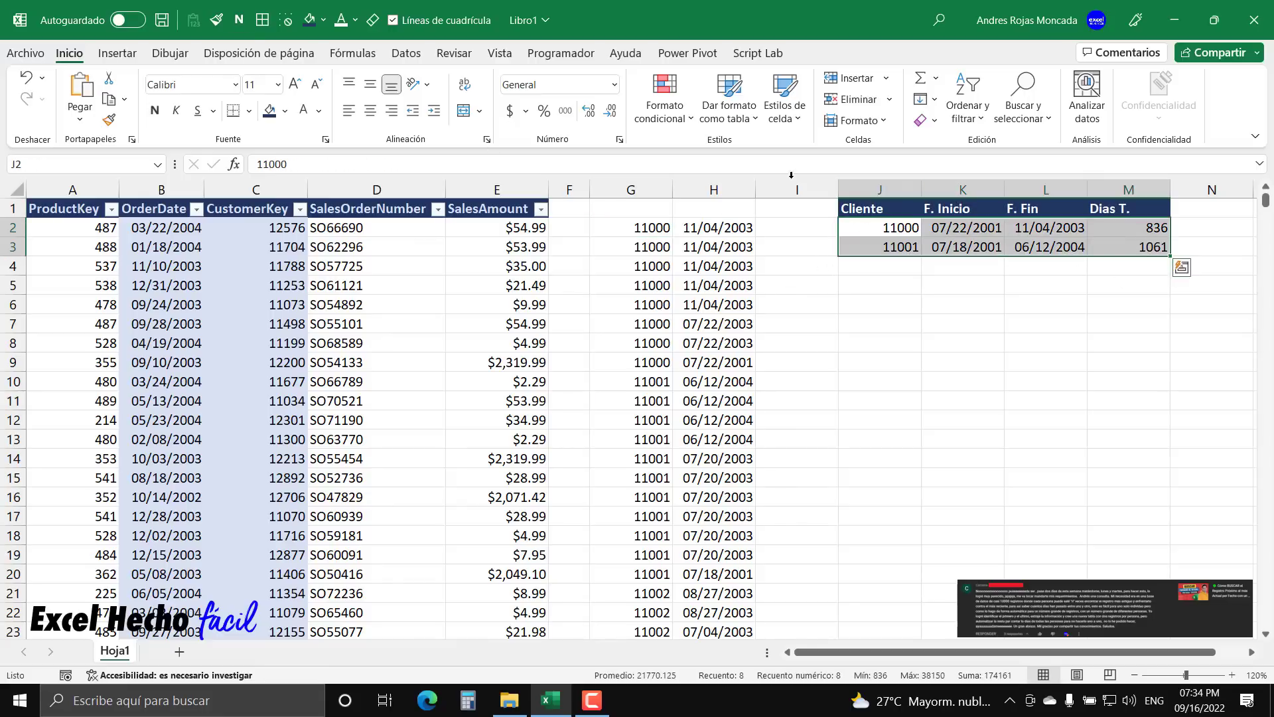
left_click(286, 110)
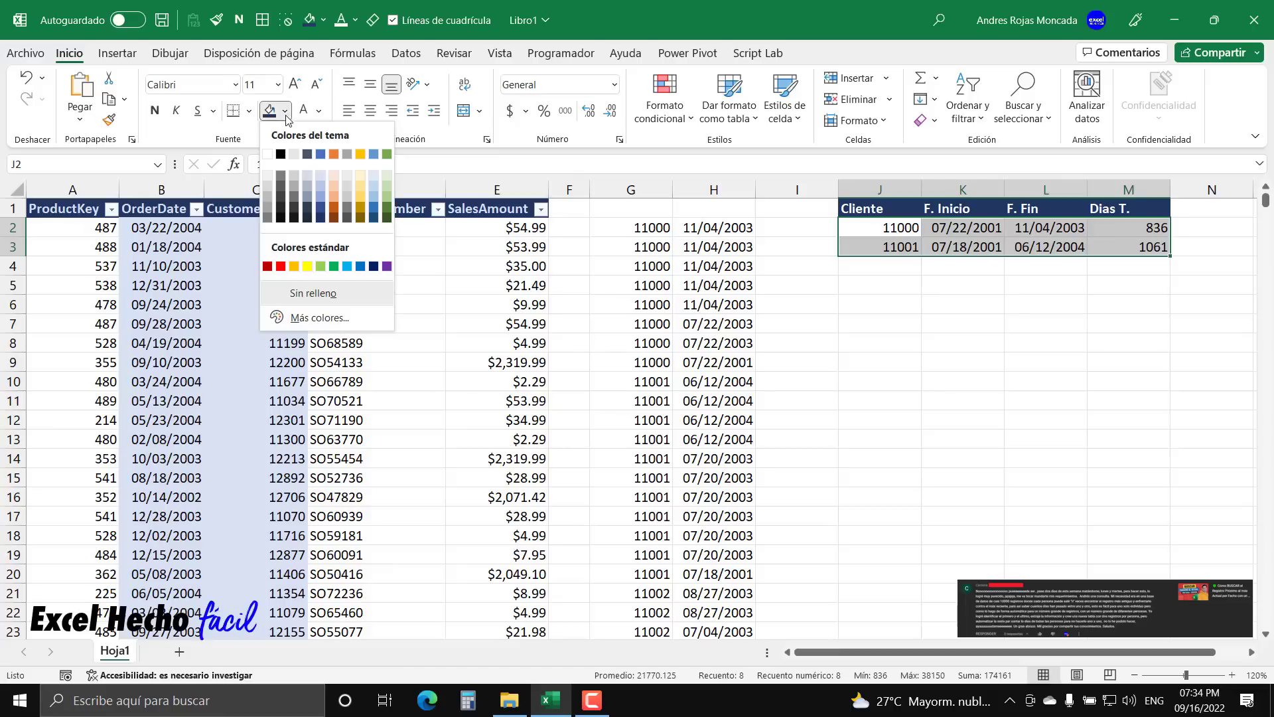
left_click(317, 174)
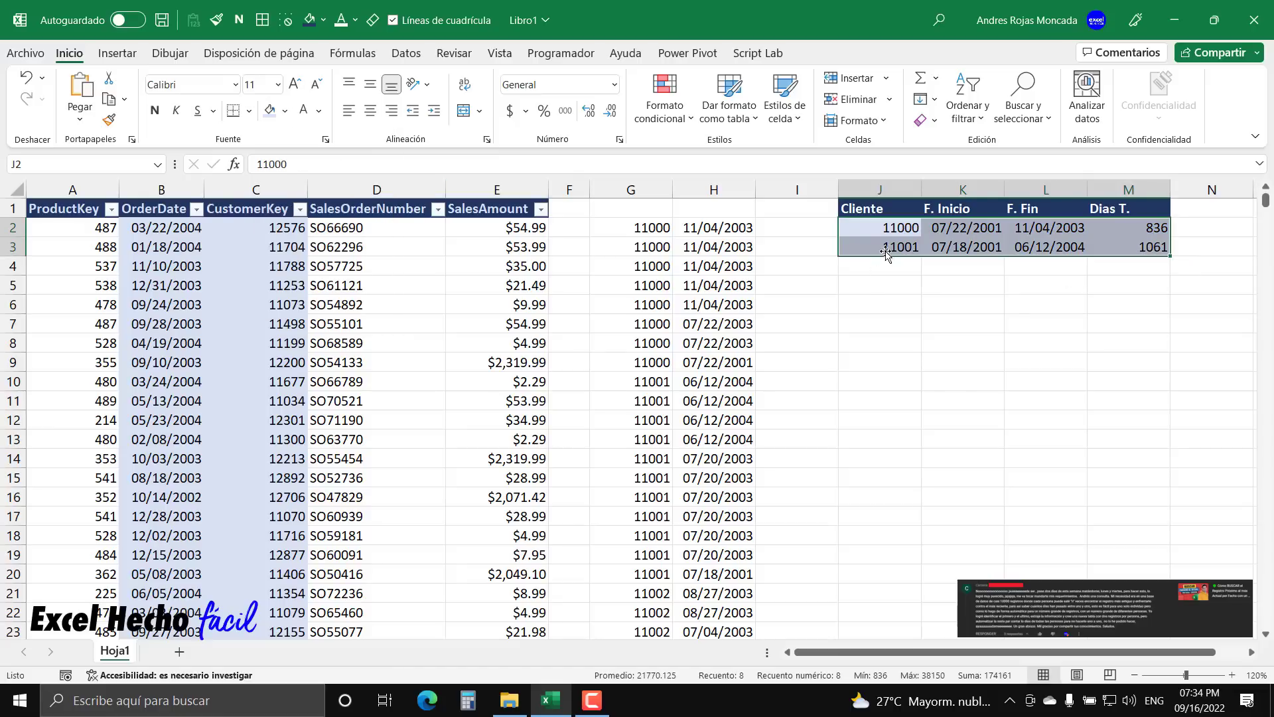
left_click_drag(892, 228, 886, 246)
left_click(156, 111)
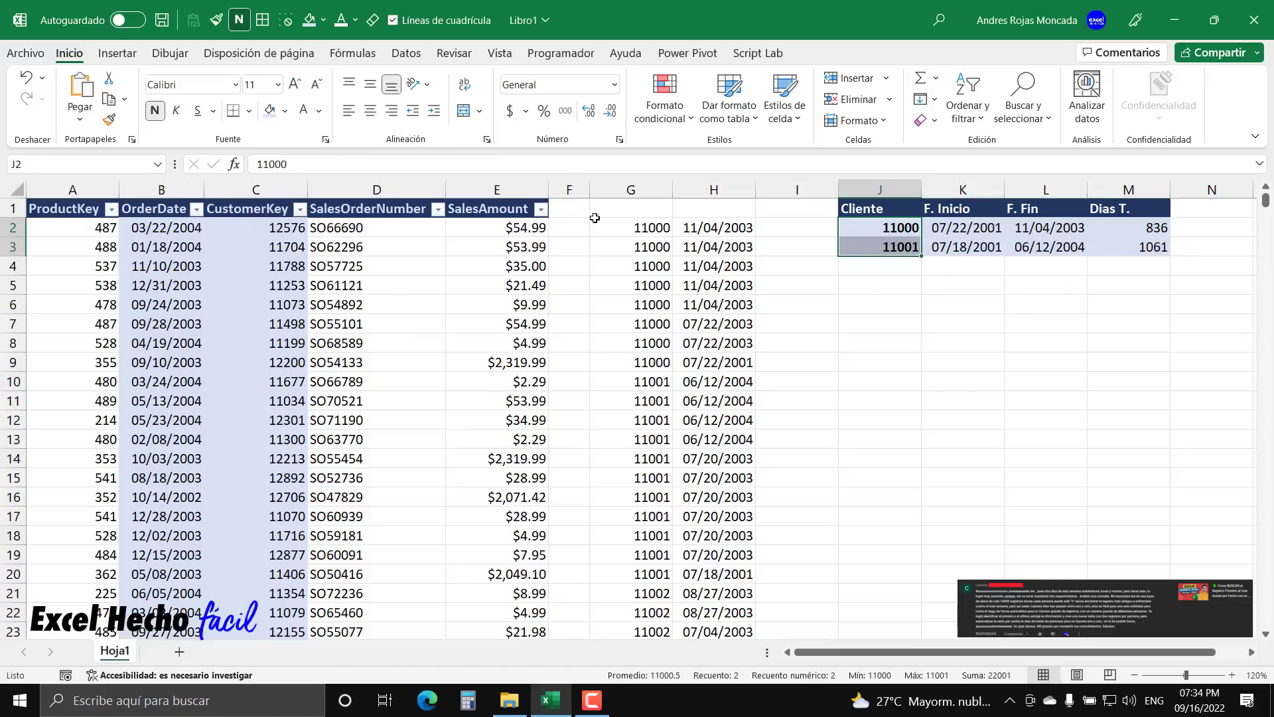
Edit the G2 formula and remove its last line, MatrizClaveFecha))(C2:C10499,B2:B10499), moving the syntax hint clear of the formula.
left_click(637, 227)
key("F2")
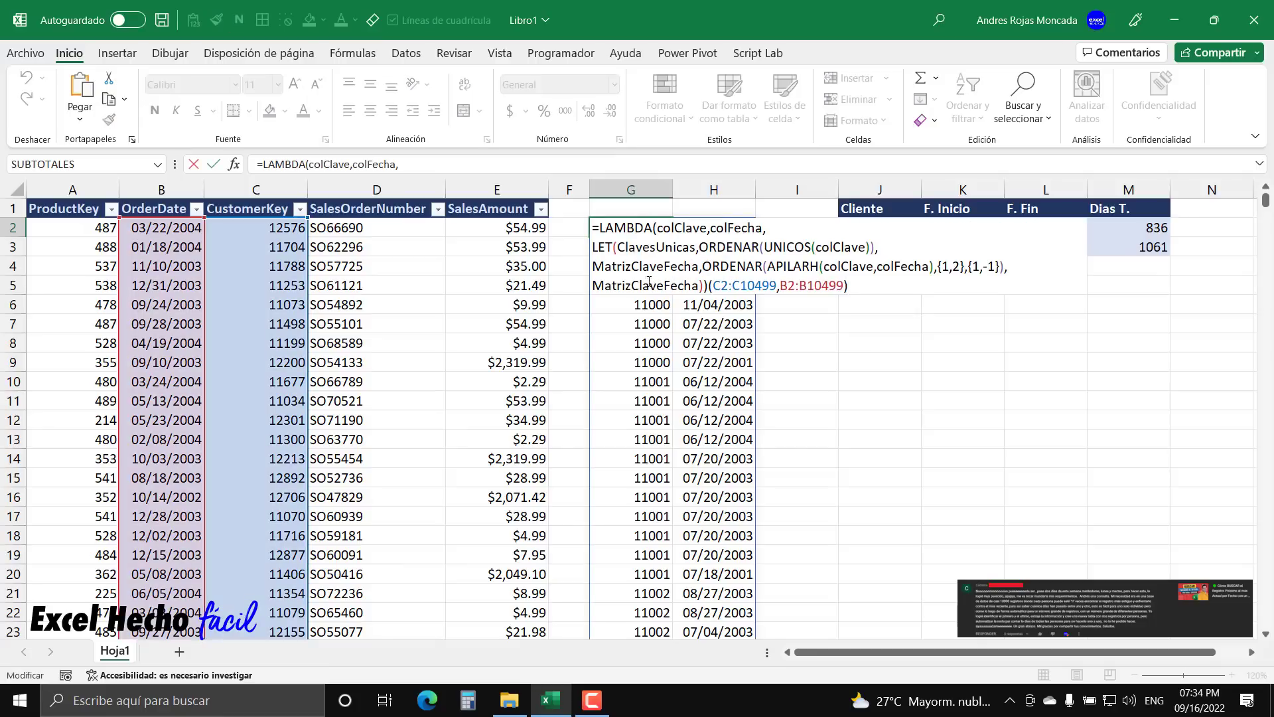
left_click_drag(849, 285, 593, 285)
key("BackSpace")
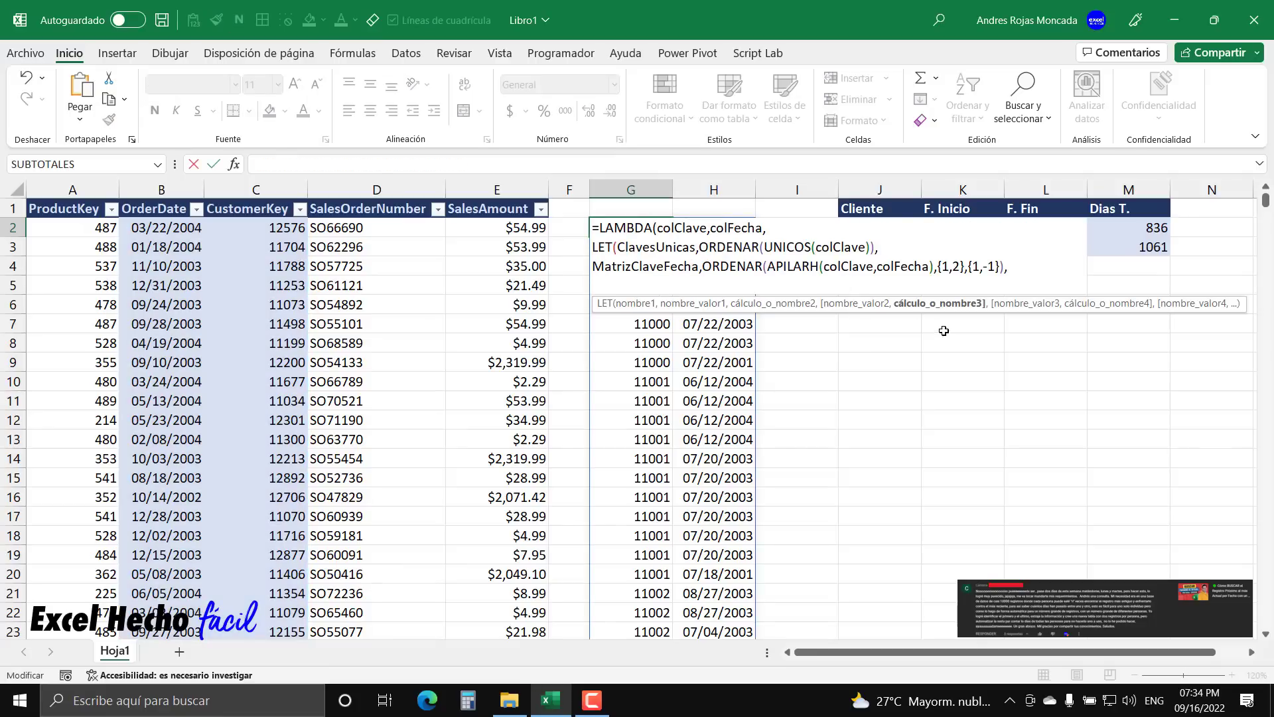
left_click_drag(1045, 310, 1044, 574)
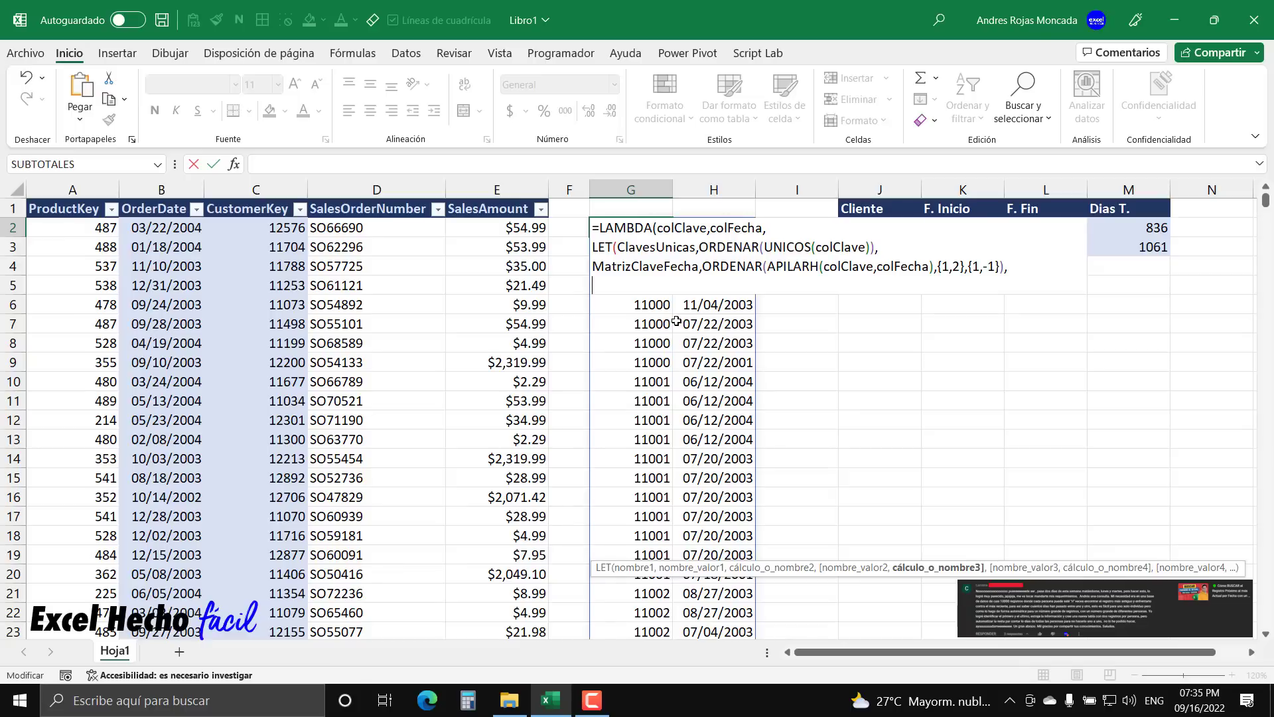
Add MatrizDiasTranscurridos, followed by a comma, as the third LET variable name on the last line of the G2 formula.
type("Matriz")
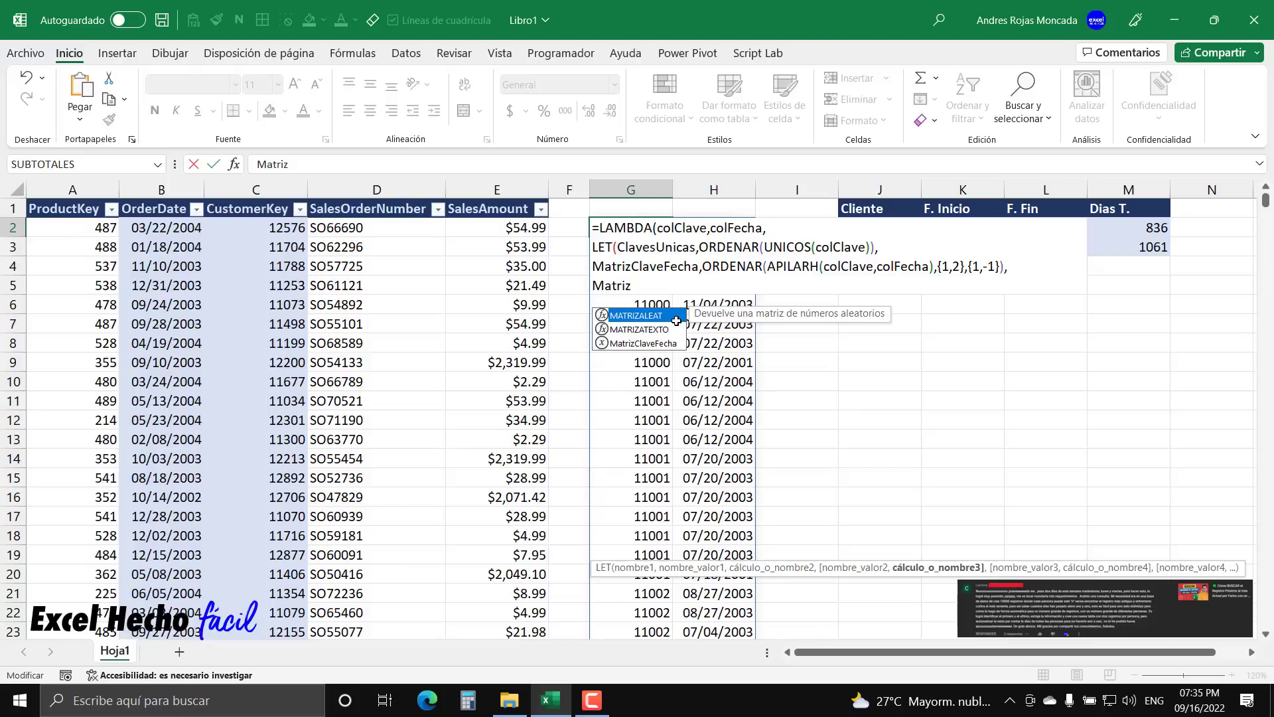
type("Dias")
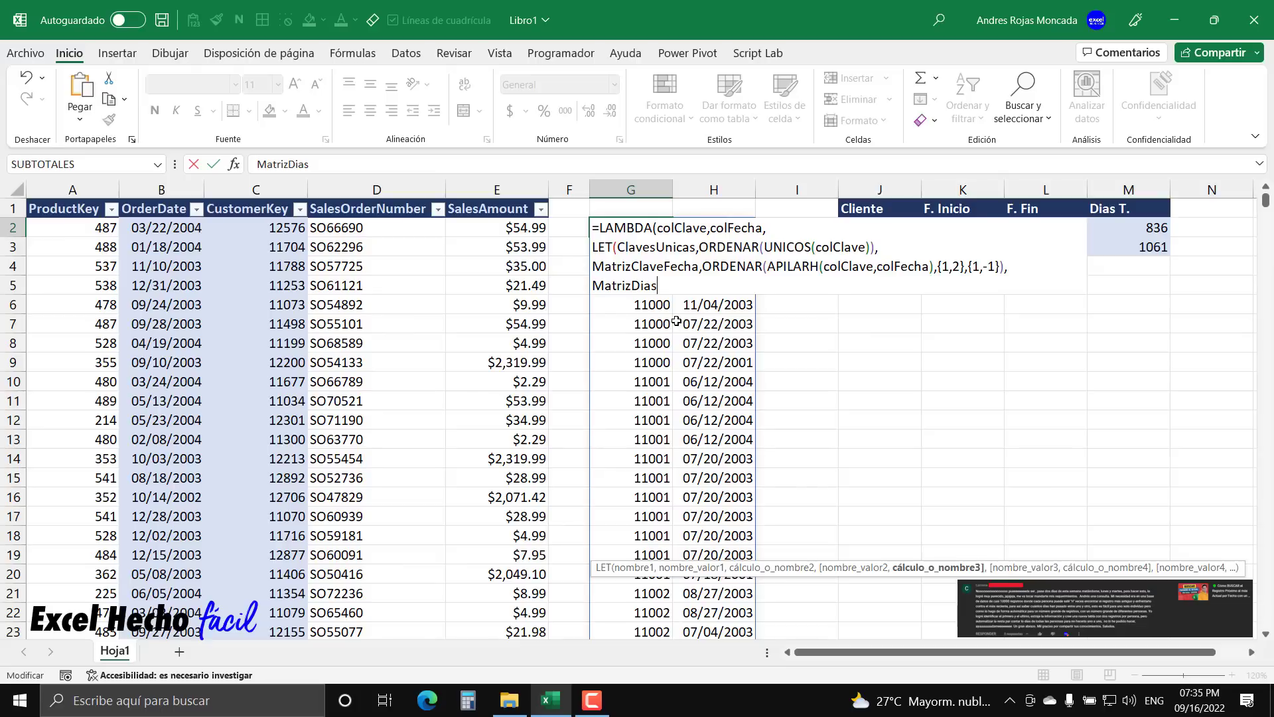
type("Transcurridos,")
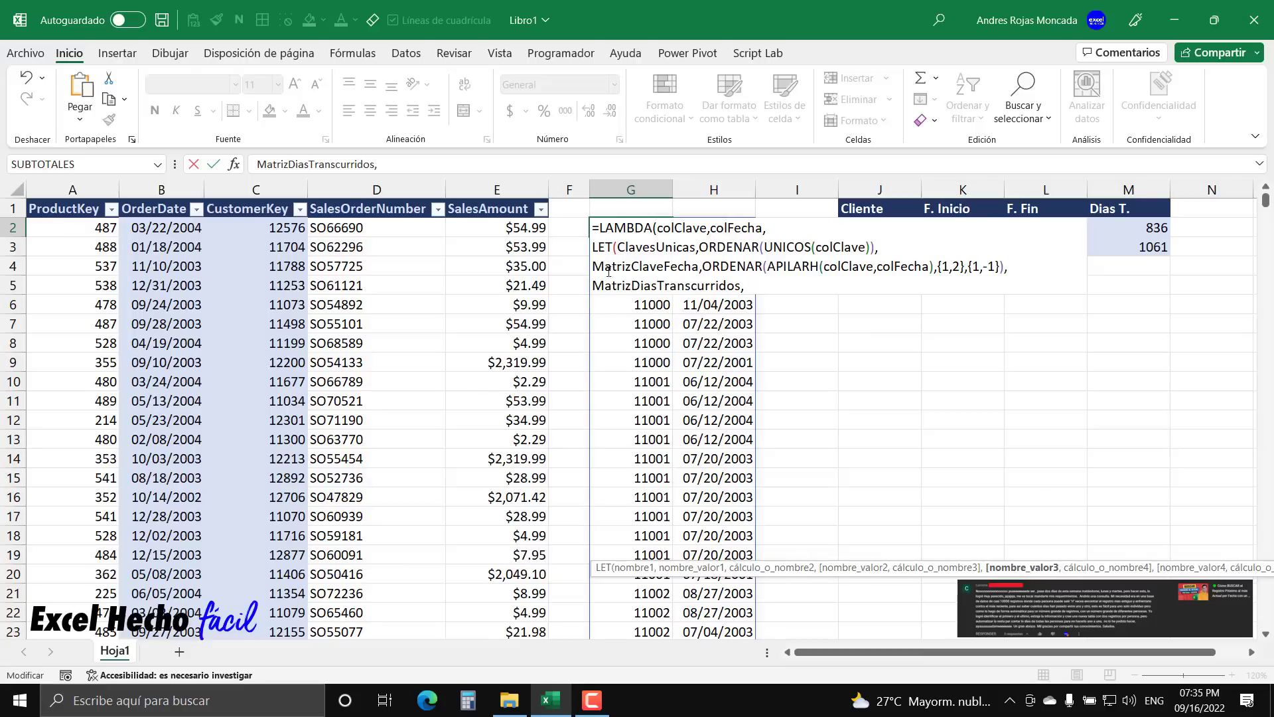
left_click_drag(592, 285, 744, 286)
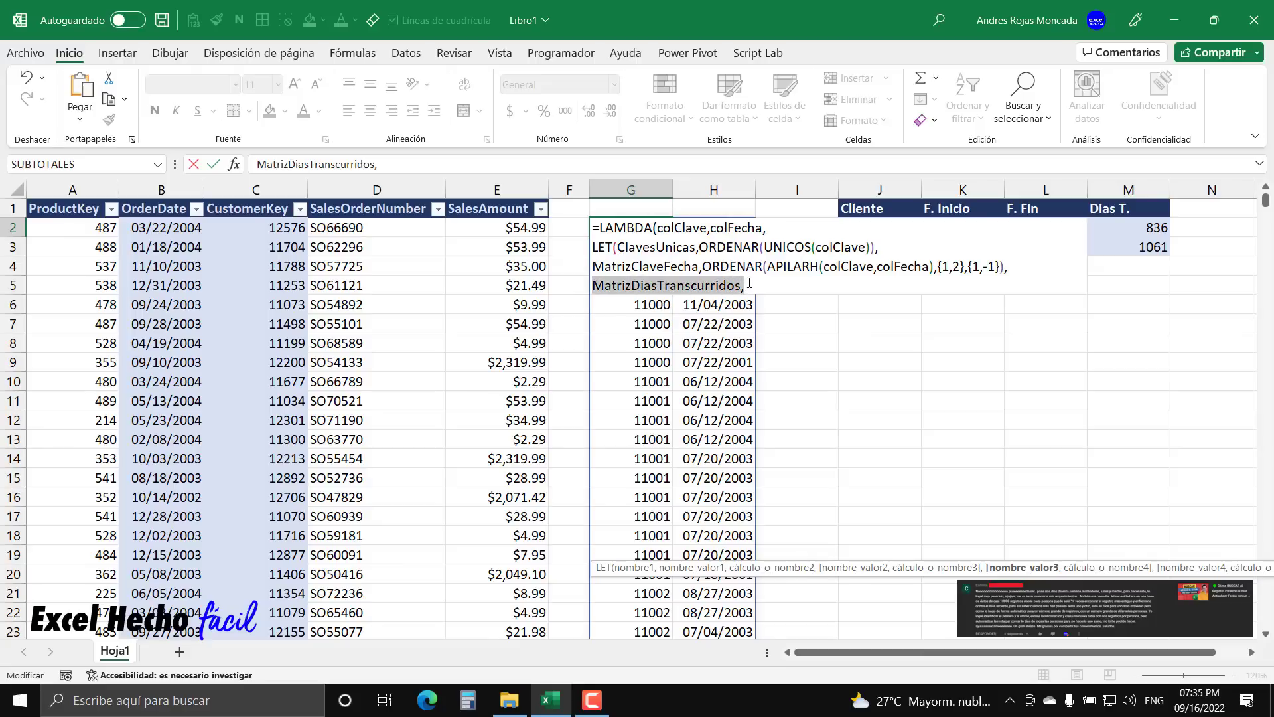
left_click(757, 286)
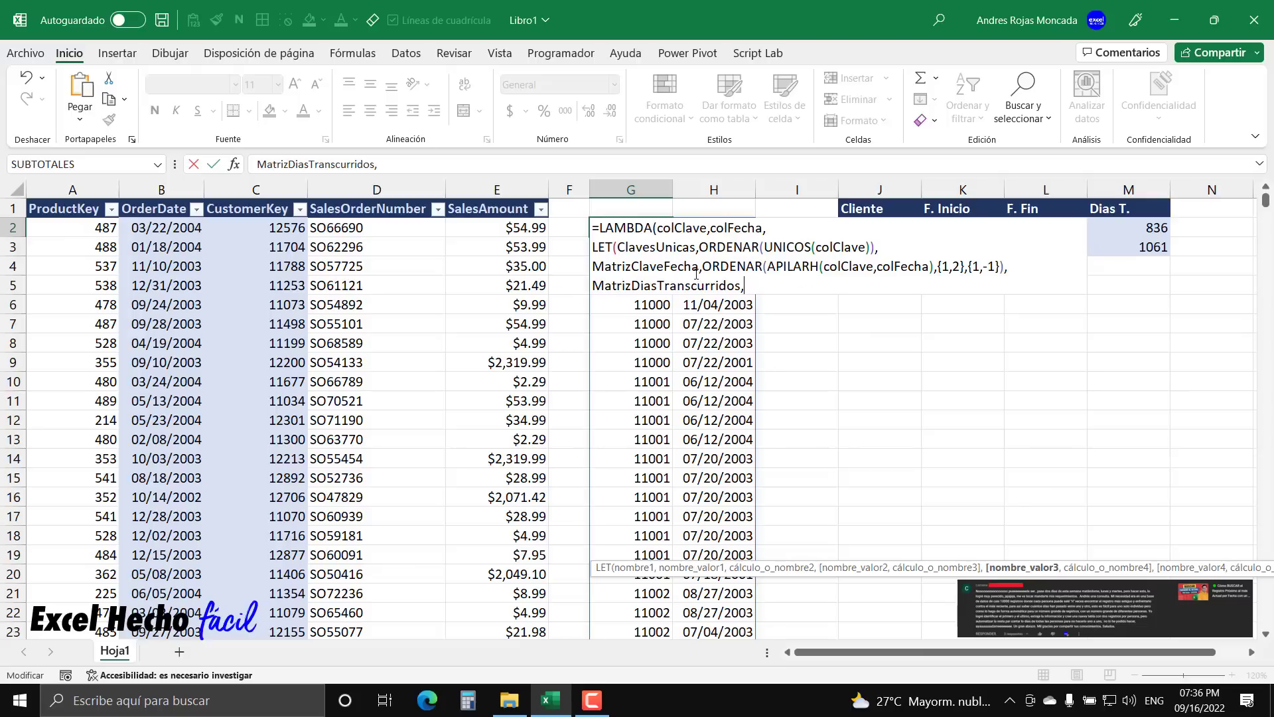
Start the value of MatrizDiasTranscurridos in the G2 formula with the MAP function.
type("map")
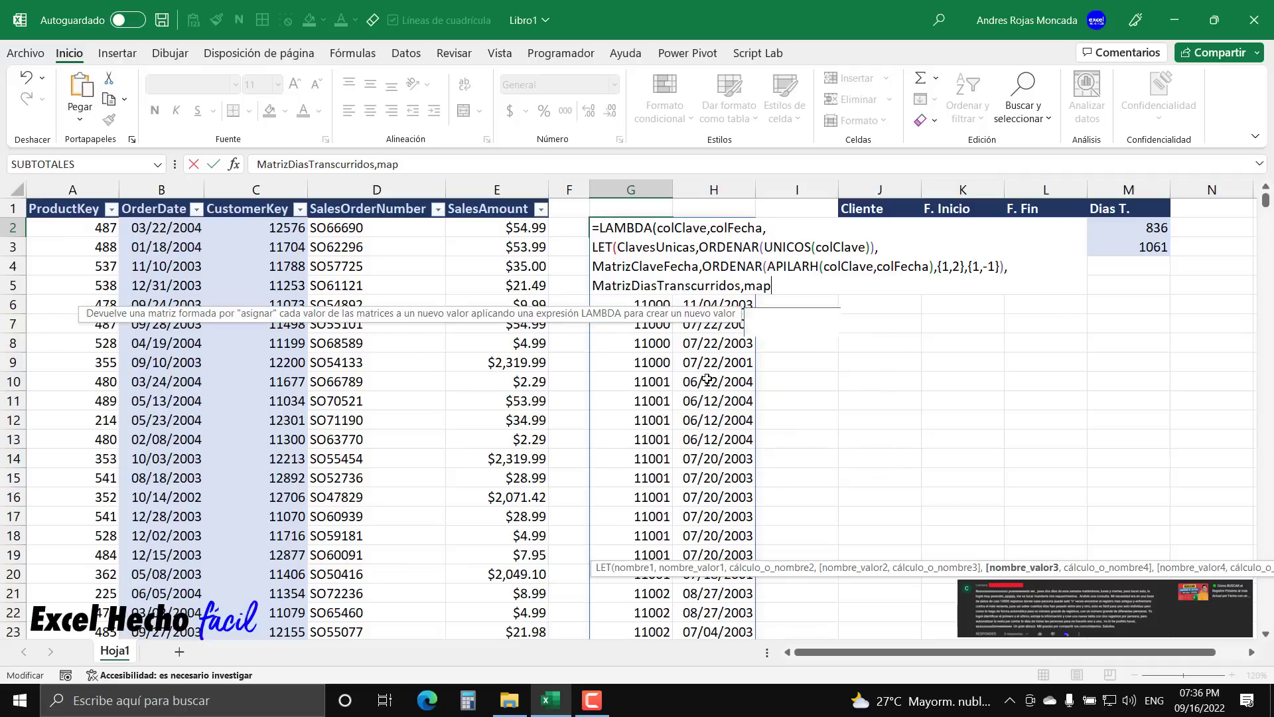
key("Tab")
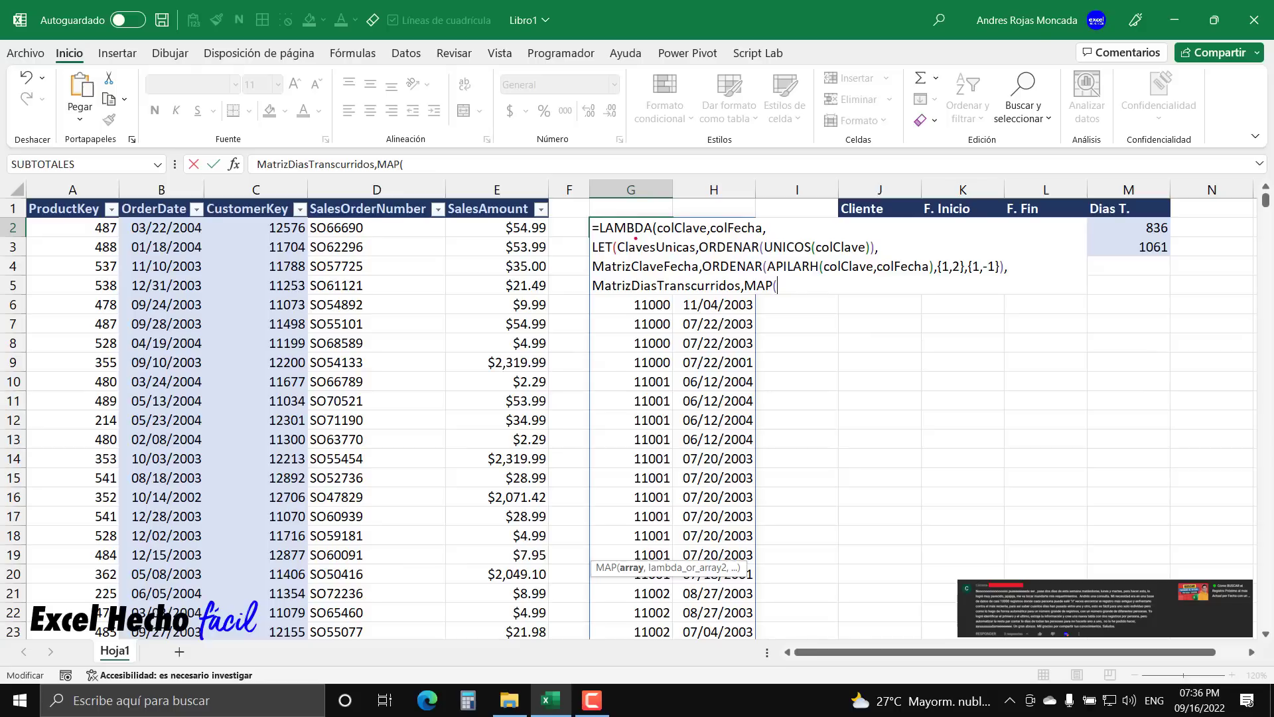
mouse_move(616, 239)
left_mouse_down()
mouse_move(699, 255)
mouse_move(765, 250)
mouse_move(784, 287)
left_mouse_up()
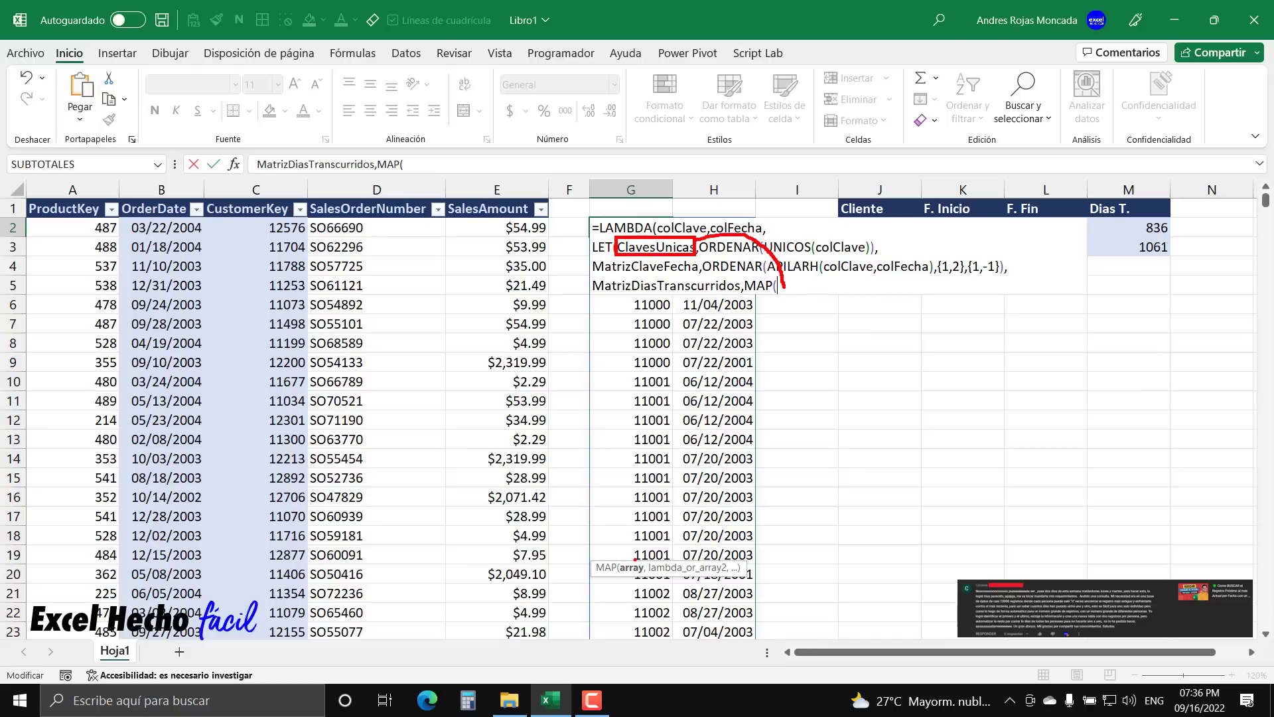
left_click_drag(634, 560, 633, 509)
mouse_move(651, 577)
left_mouse_down()
mouse_move(730, 576)
mouse_move(650, 576)
left_mouse_up()
key("Escape")
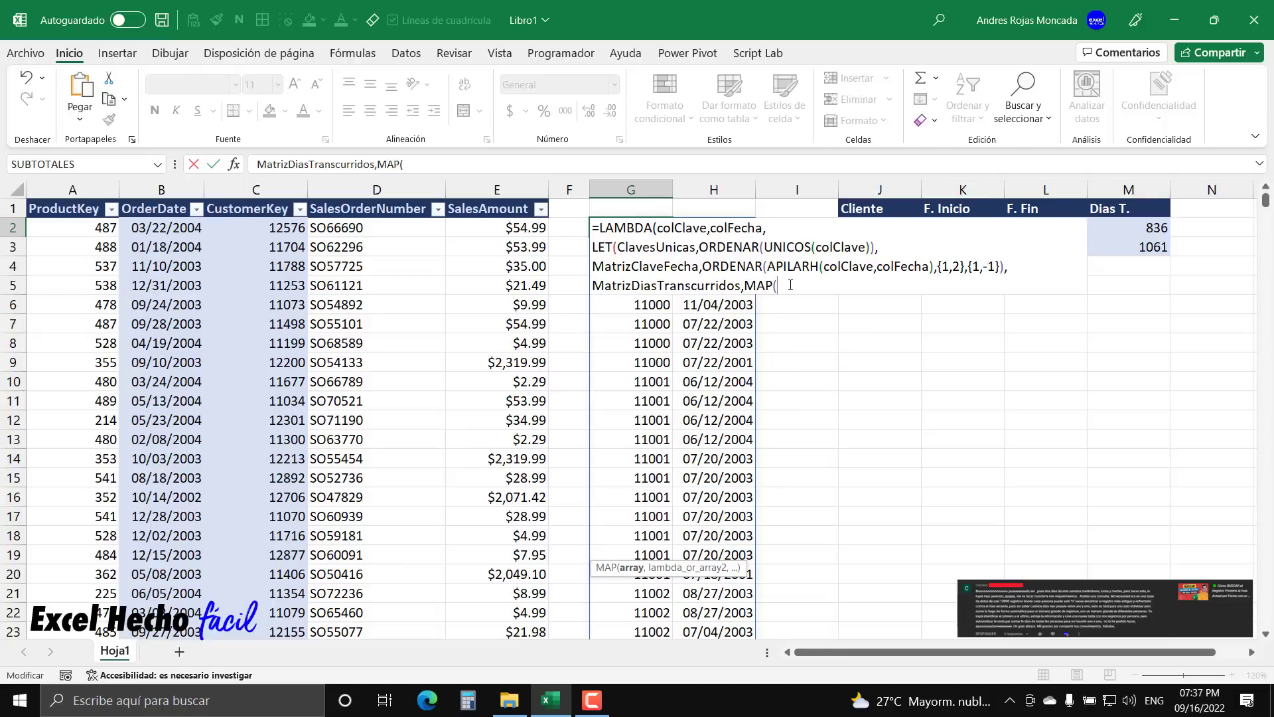
Give MAP the array ClavesUnicas and start its LAMBDA with the parameter eClaveUnica.
type("cla")
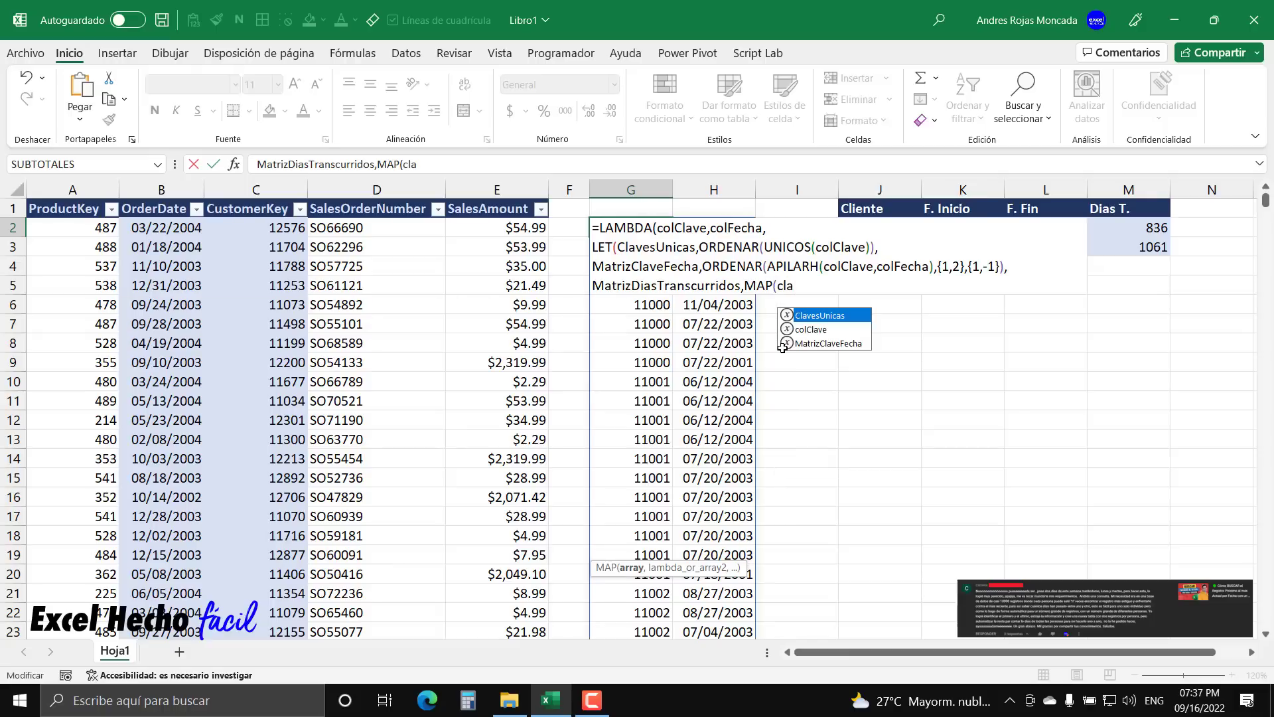
key("Tab")
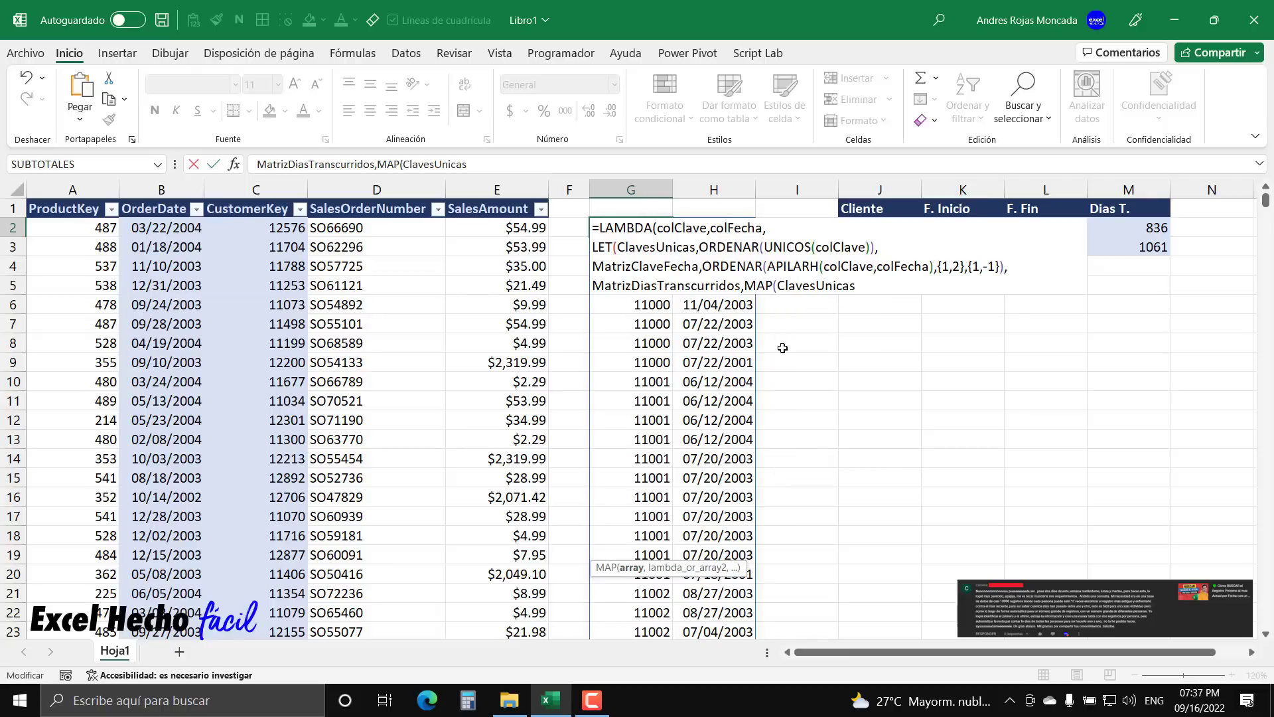
type(",")
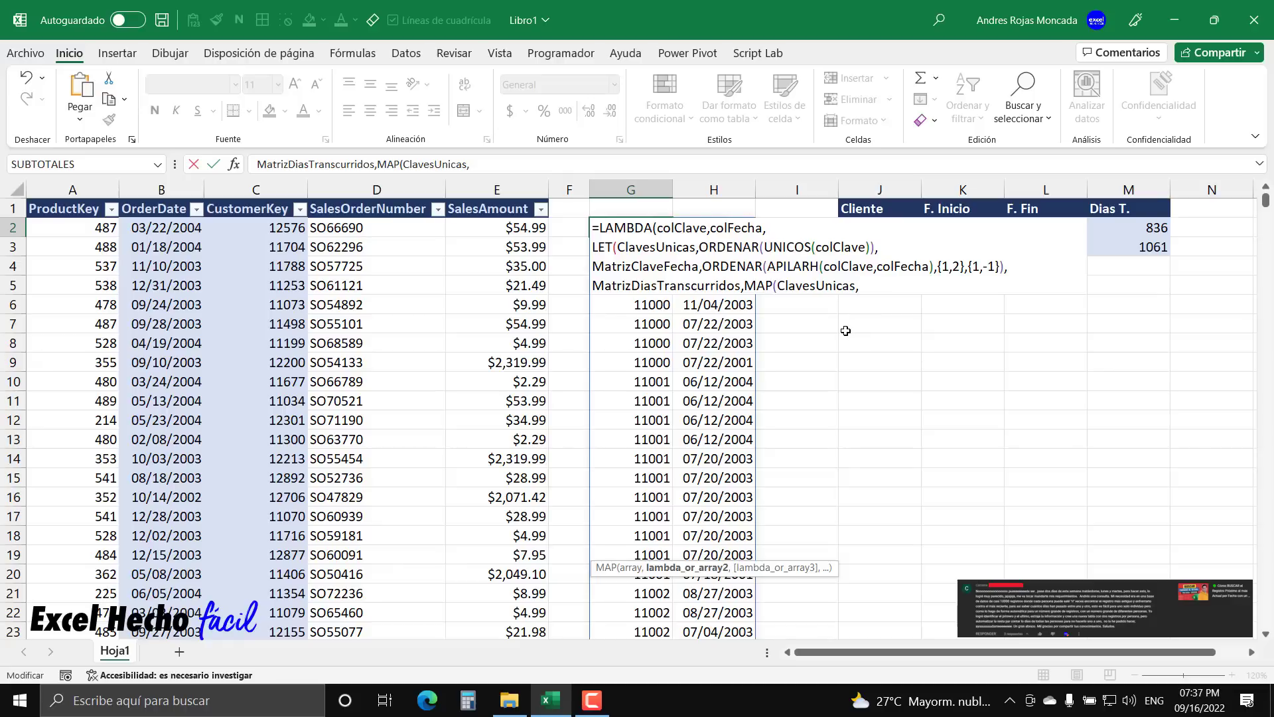
type("lam")
key("Tab")
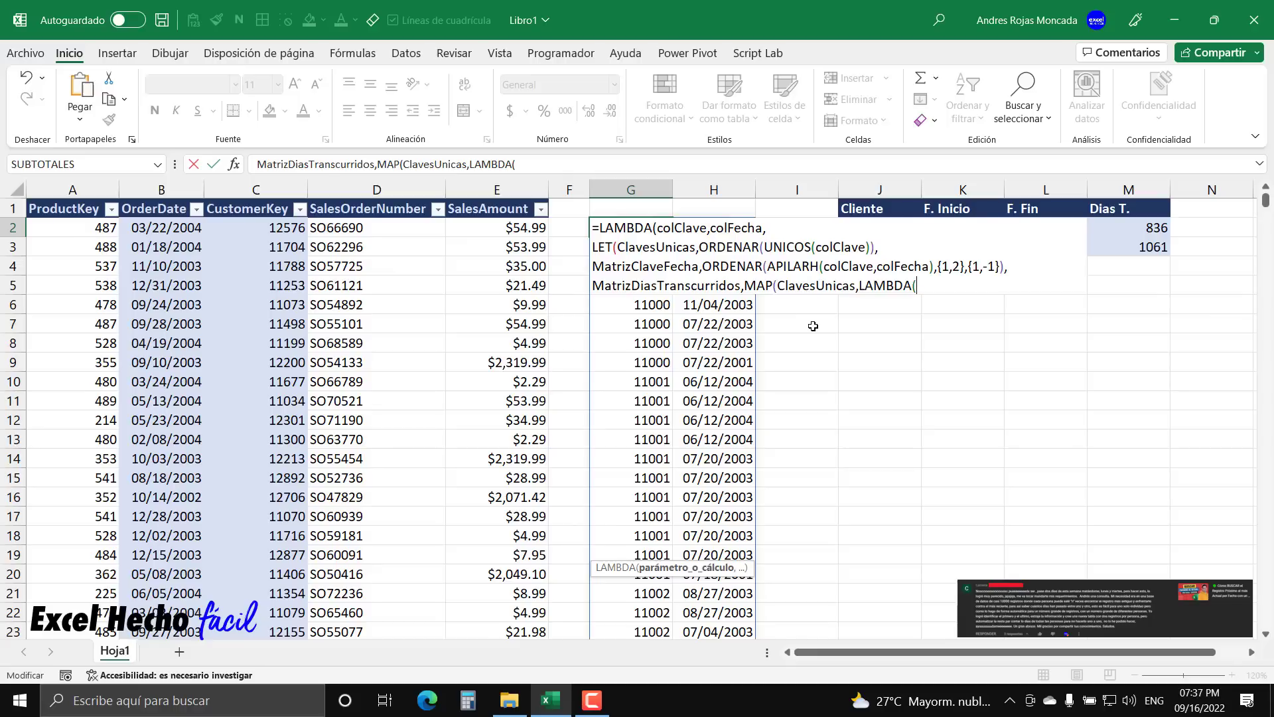
type("e")
type("ClaveUnica")
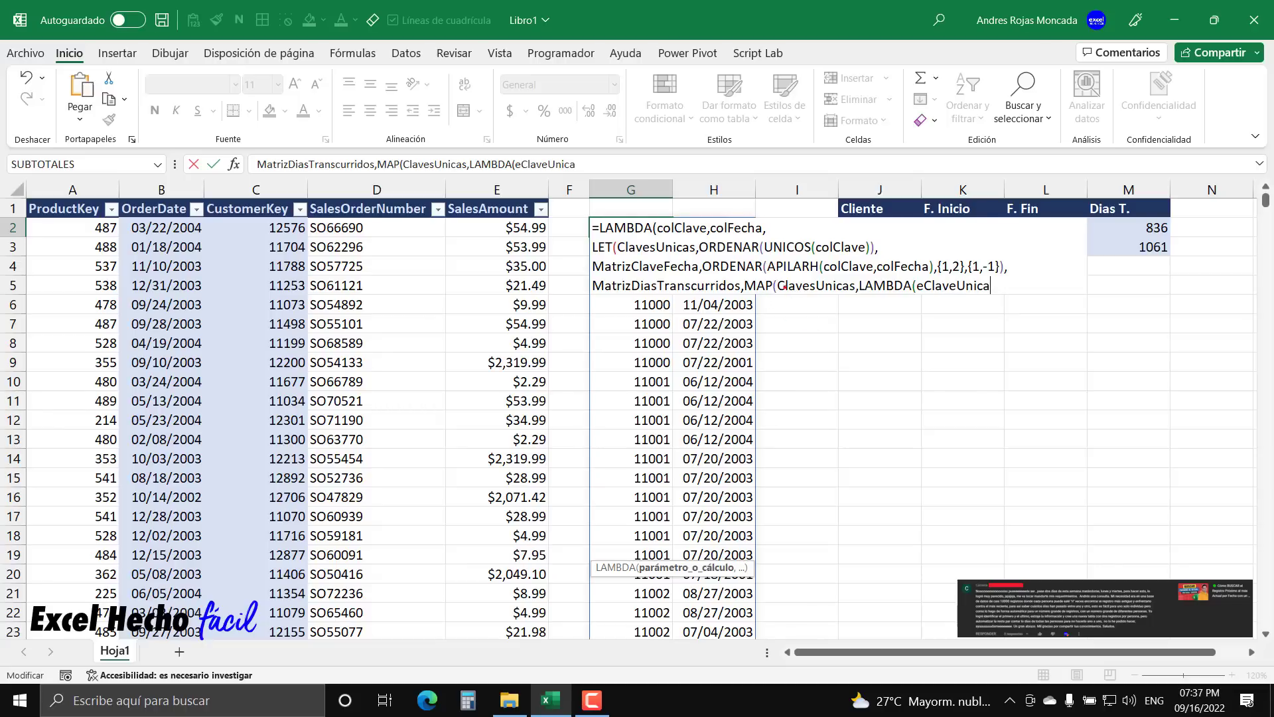
left_click_drag(777, 274, 854, 298)
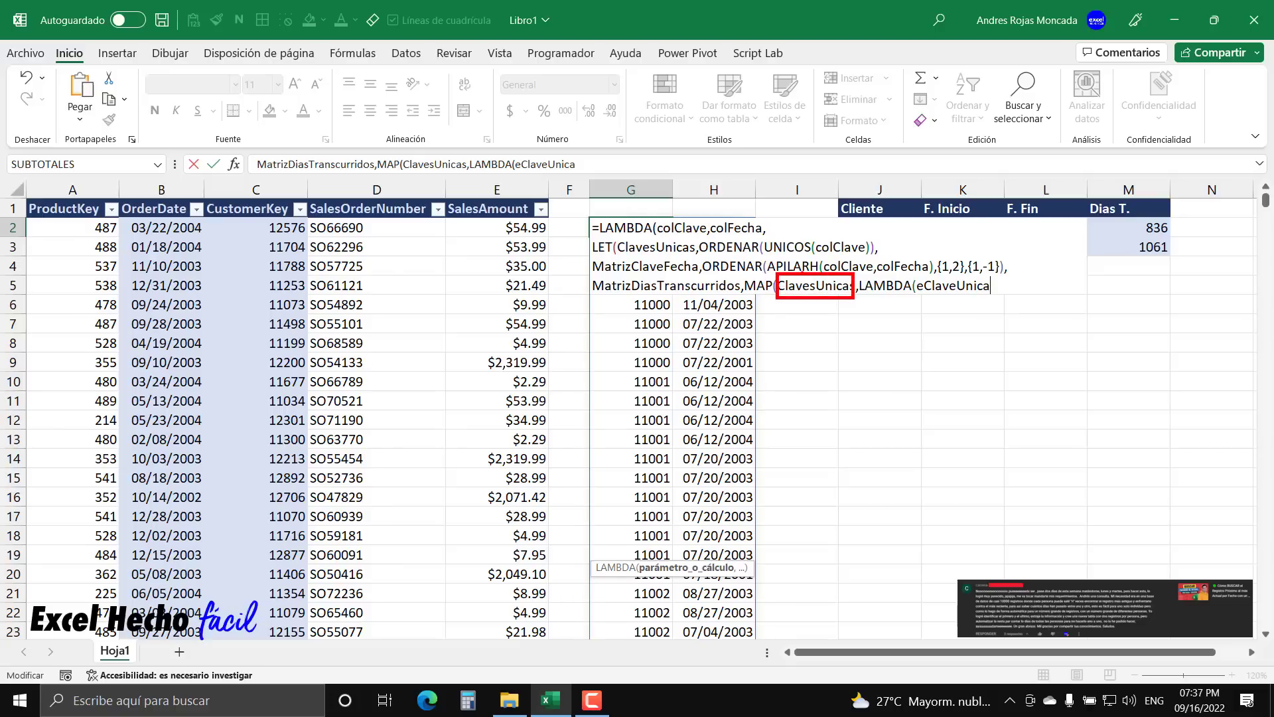
mouse_move(803, 269)
left_mouse_down()
mouse_move(742, 230)
mouse_move(680, 239)
left_mouse_up()
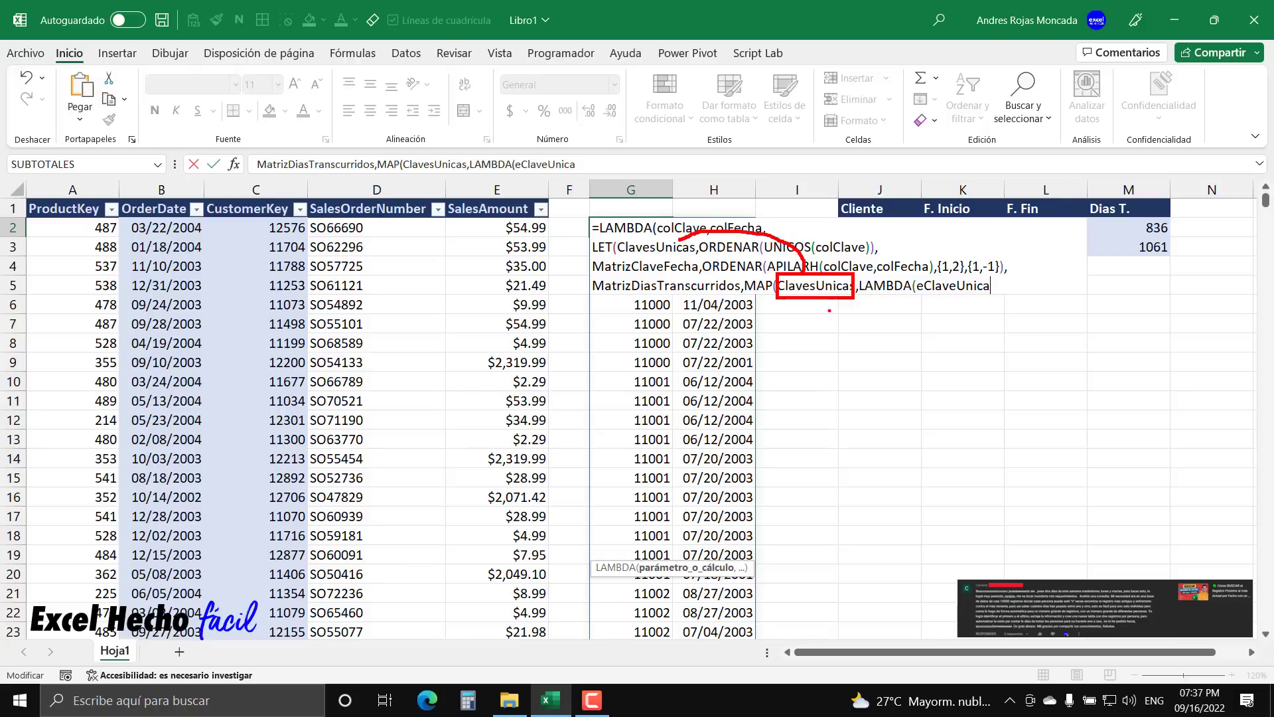
mouse_move(828, 302)
left_mouse_down()
mouse_move(848, 329)
mouse_move(881, 334)
mouse_move(925, 296)
left_mouse_up()
key("Escape")
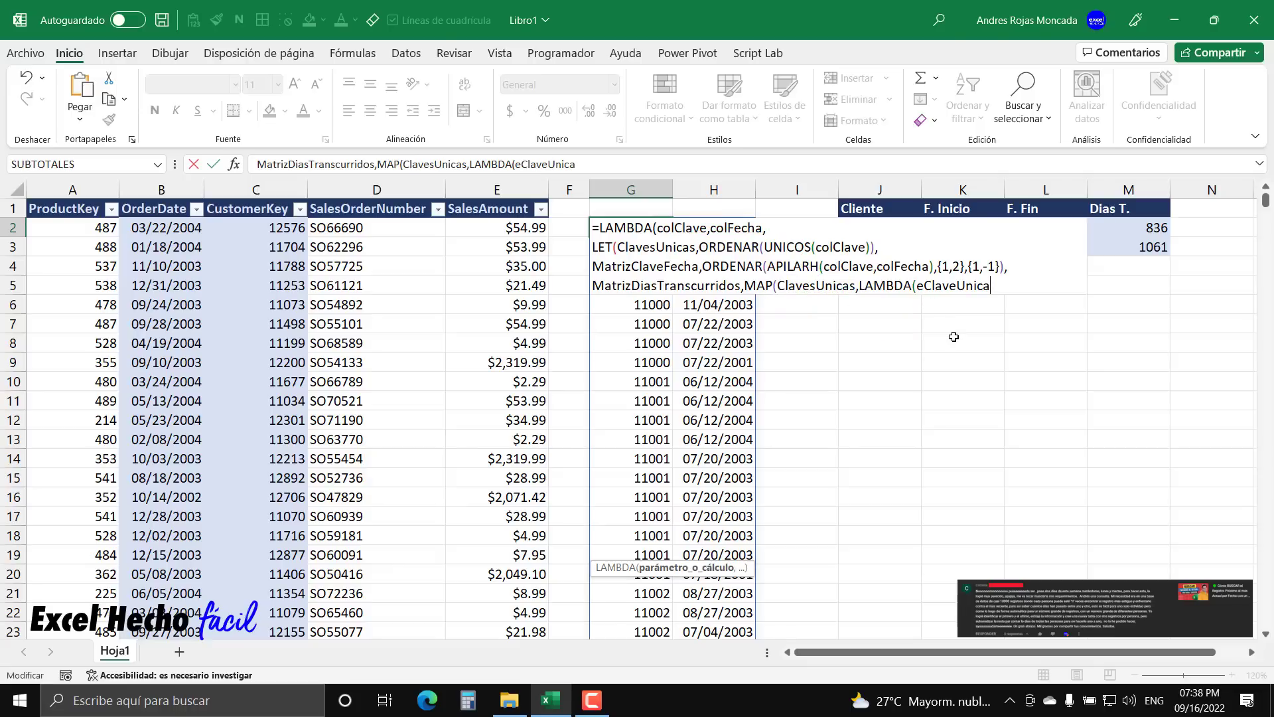
Continue the inner LAMBDA after eClaveUnica on a new formula line with a nested LET whose first name is FiltroClaveUnica.
type(",")
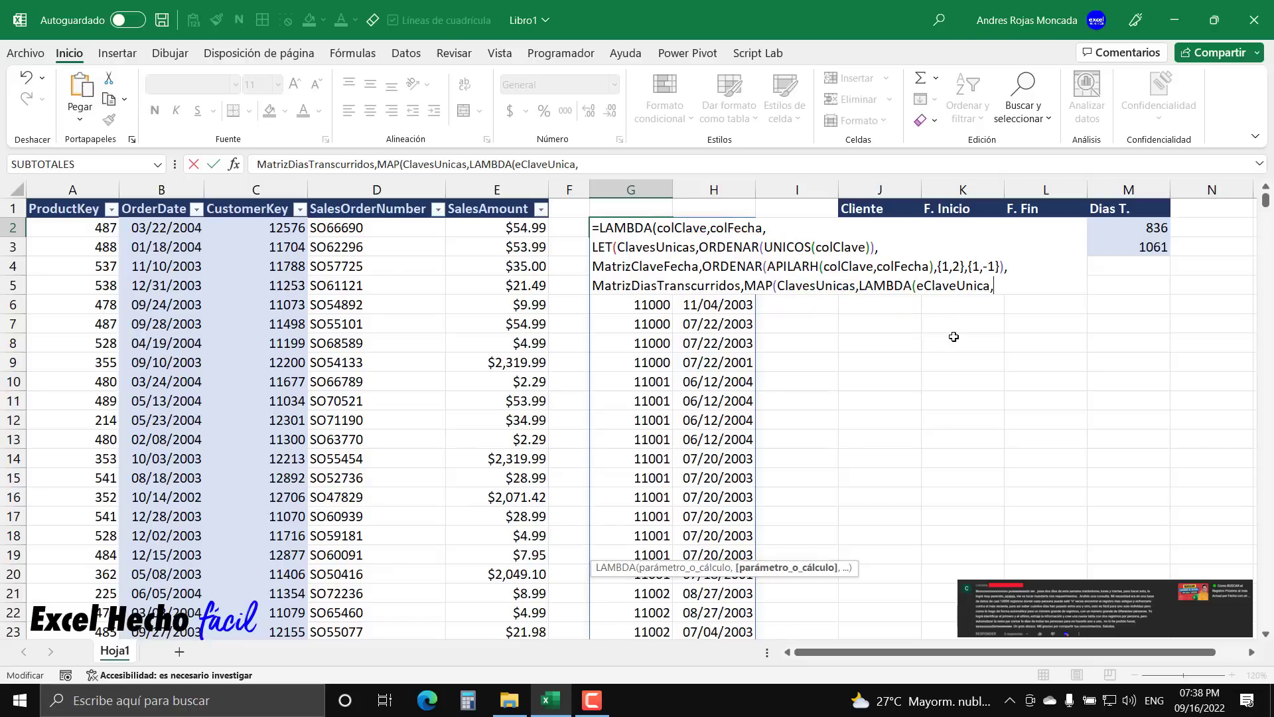
key("alt+Return")
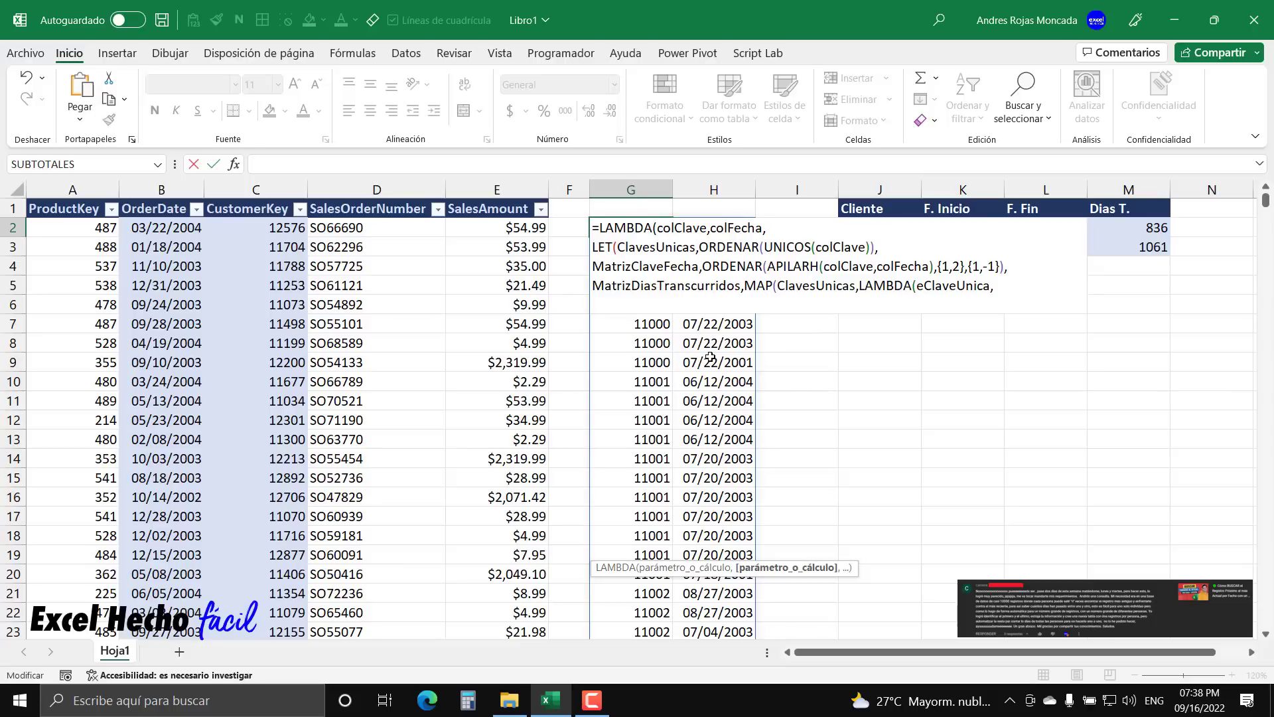
type("let")
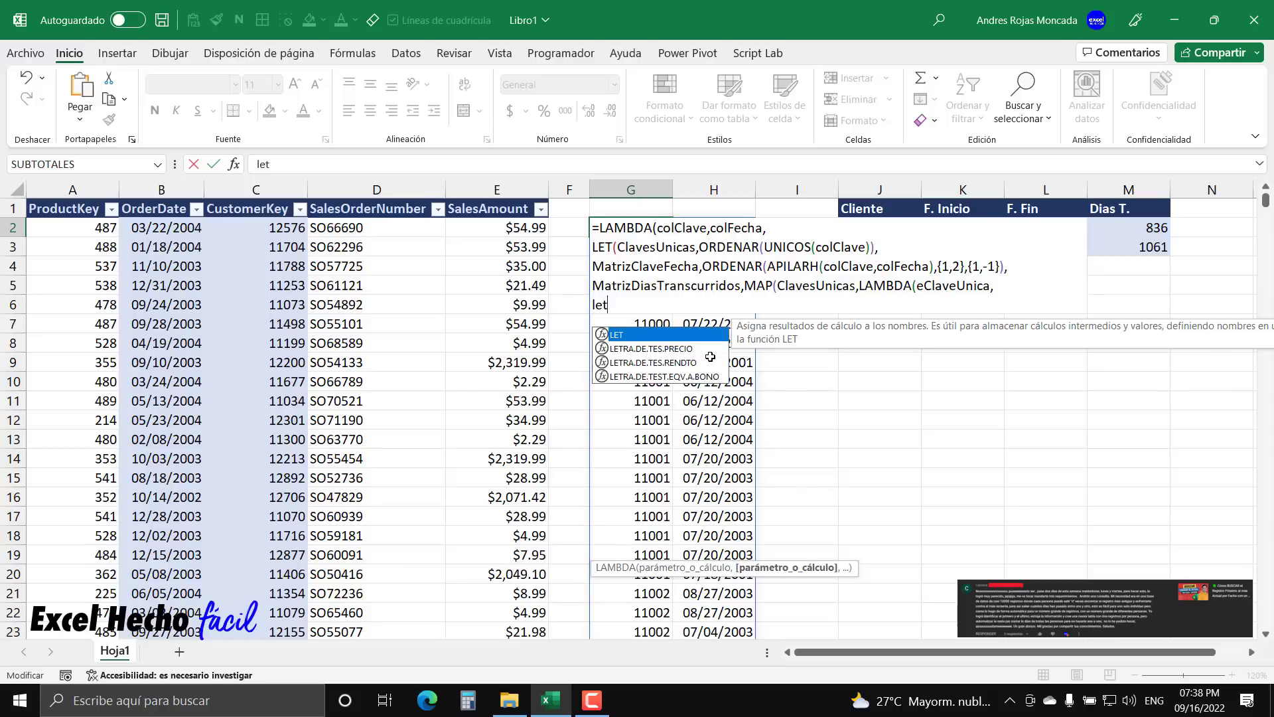
key("Tab")
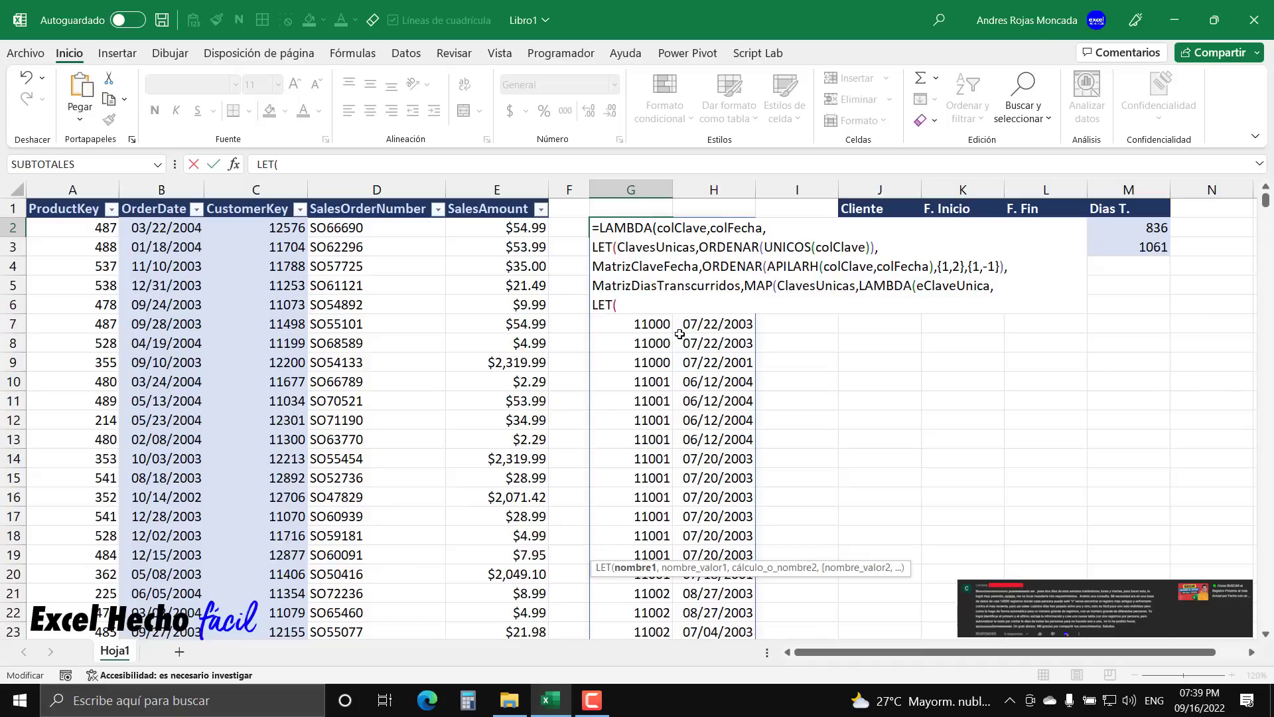
type("FiltroClaveUnica")
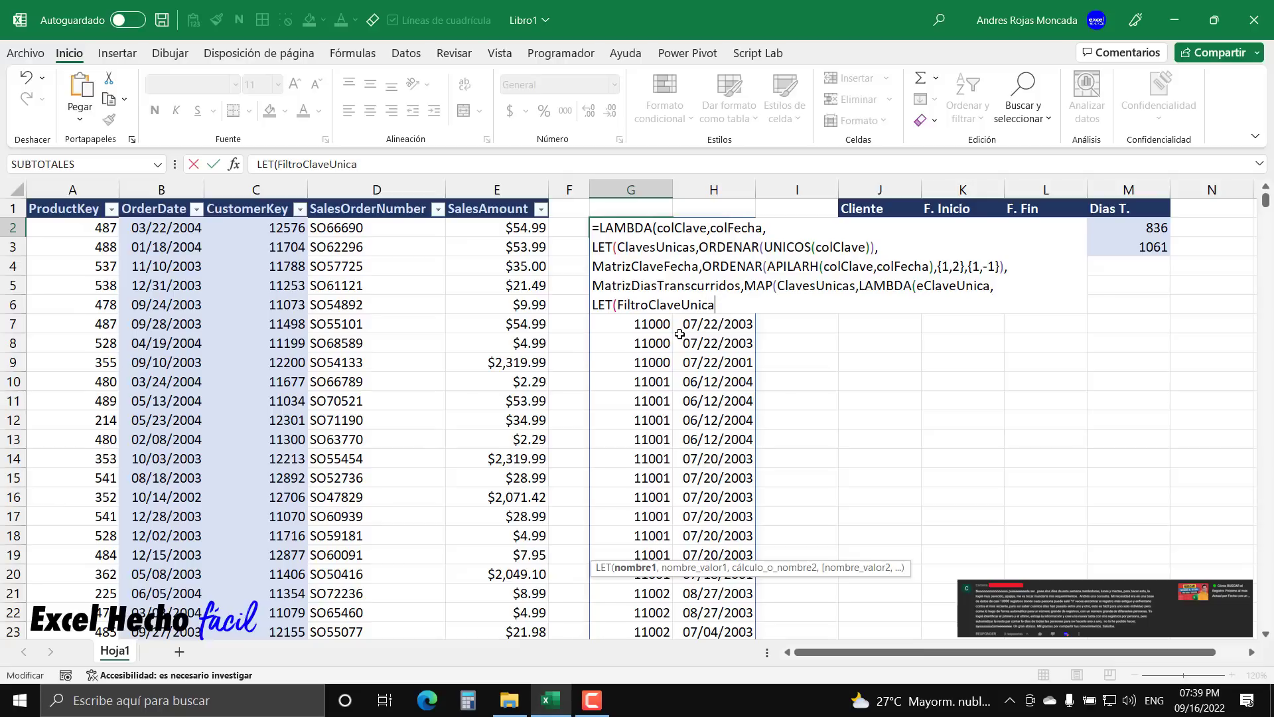
left_click_drag(617, 304, 720, 302)
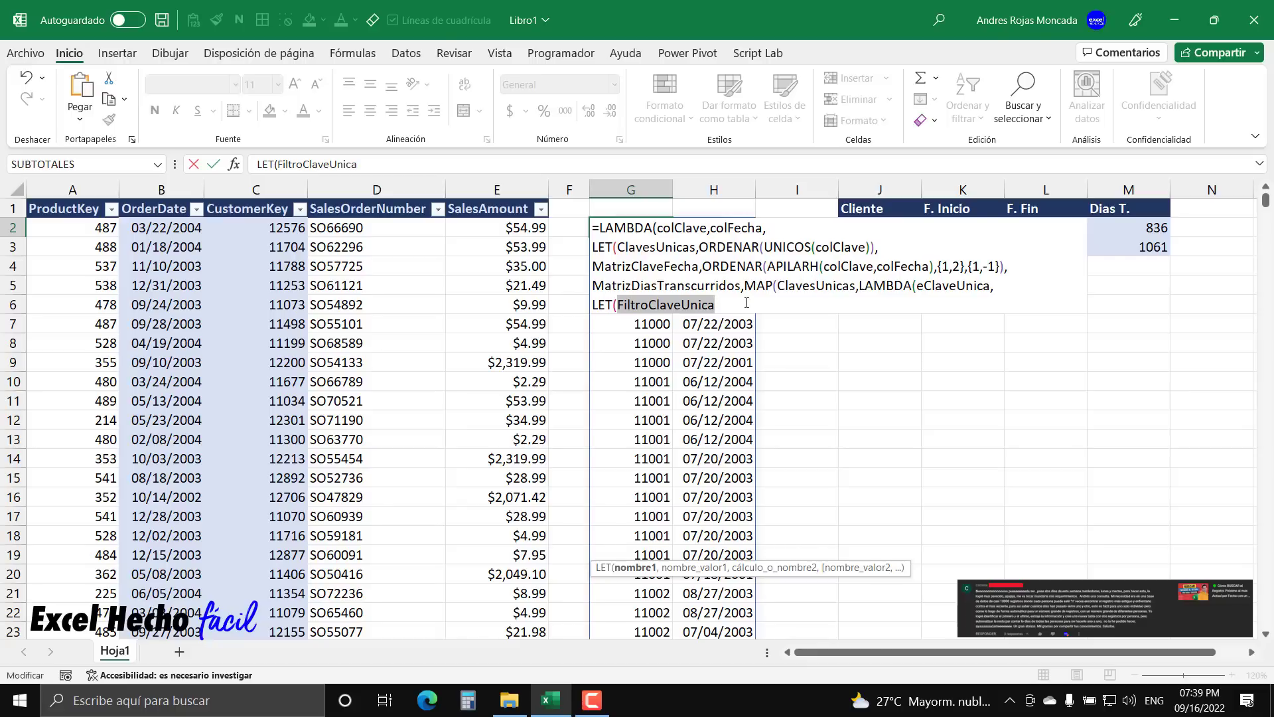
left_click(747, 303)
type(",")
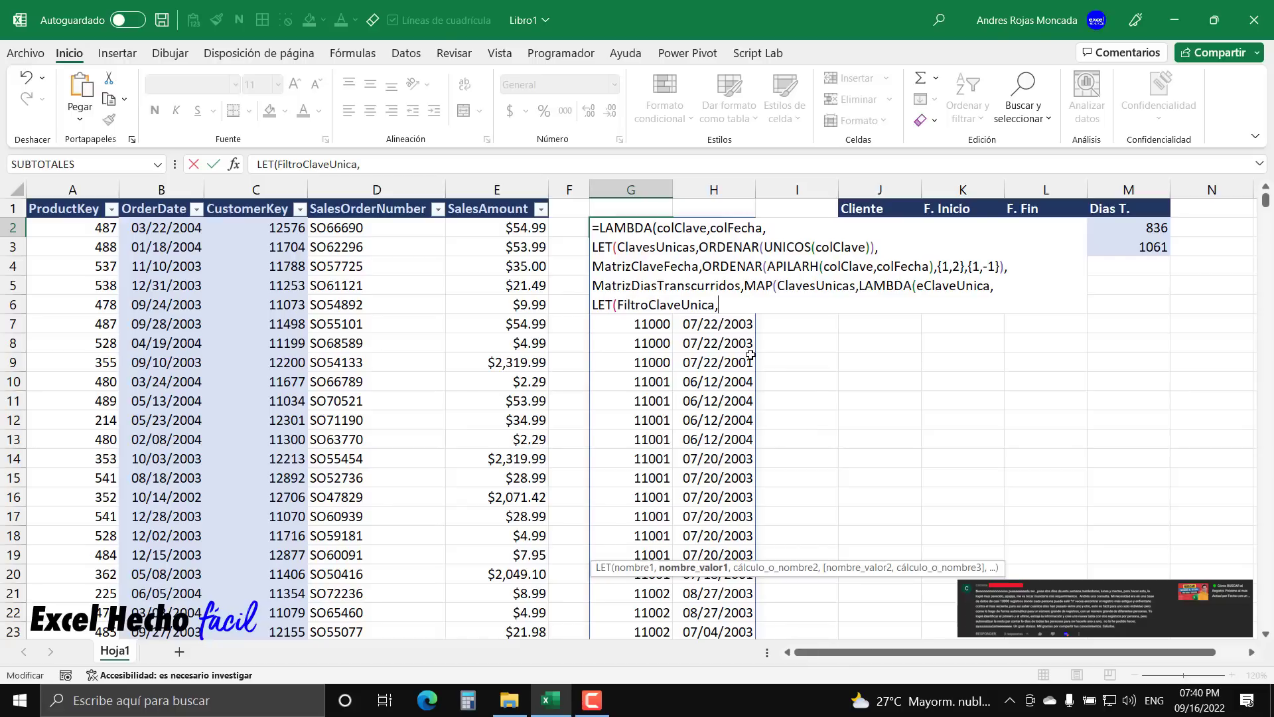
Begin the value of FiltroClaveUnica with a FILTRAR function that uses MatrizClaveFecha as its array.
type("fil")
key("Down")
key("Down")
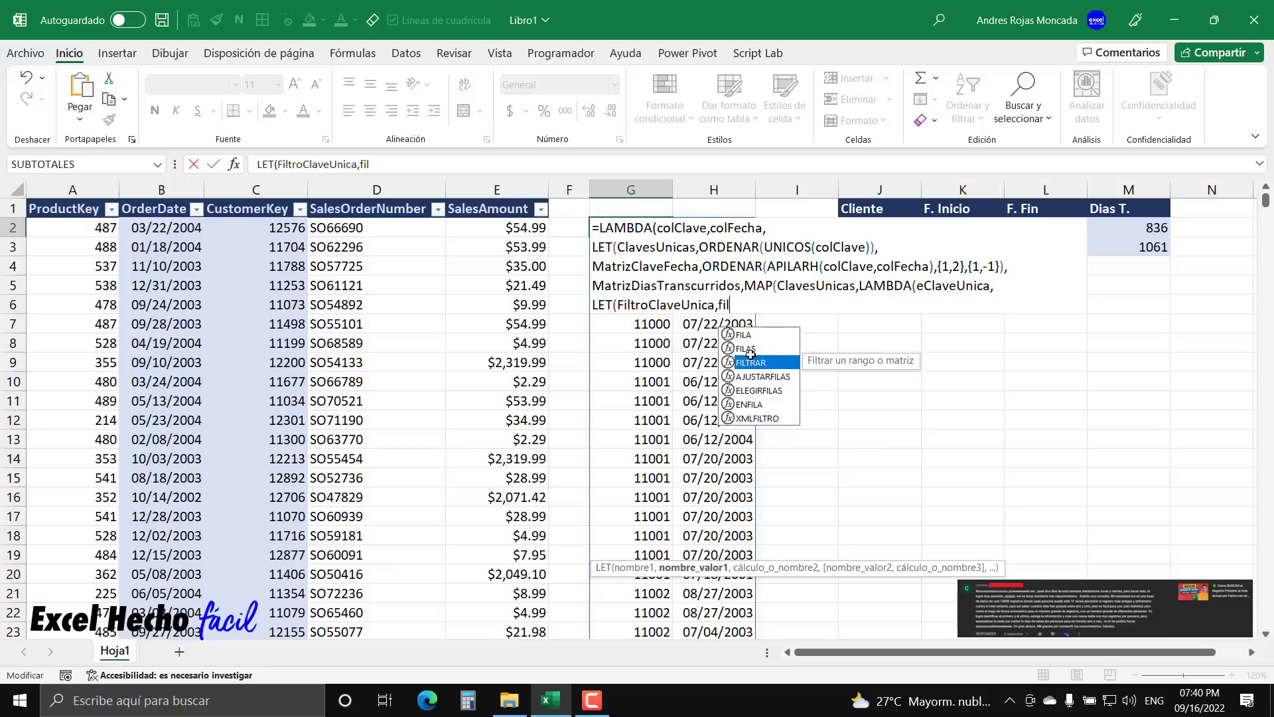
key("Tab")
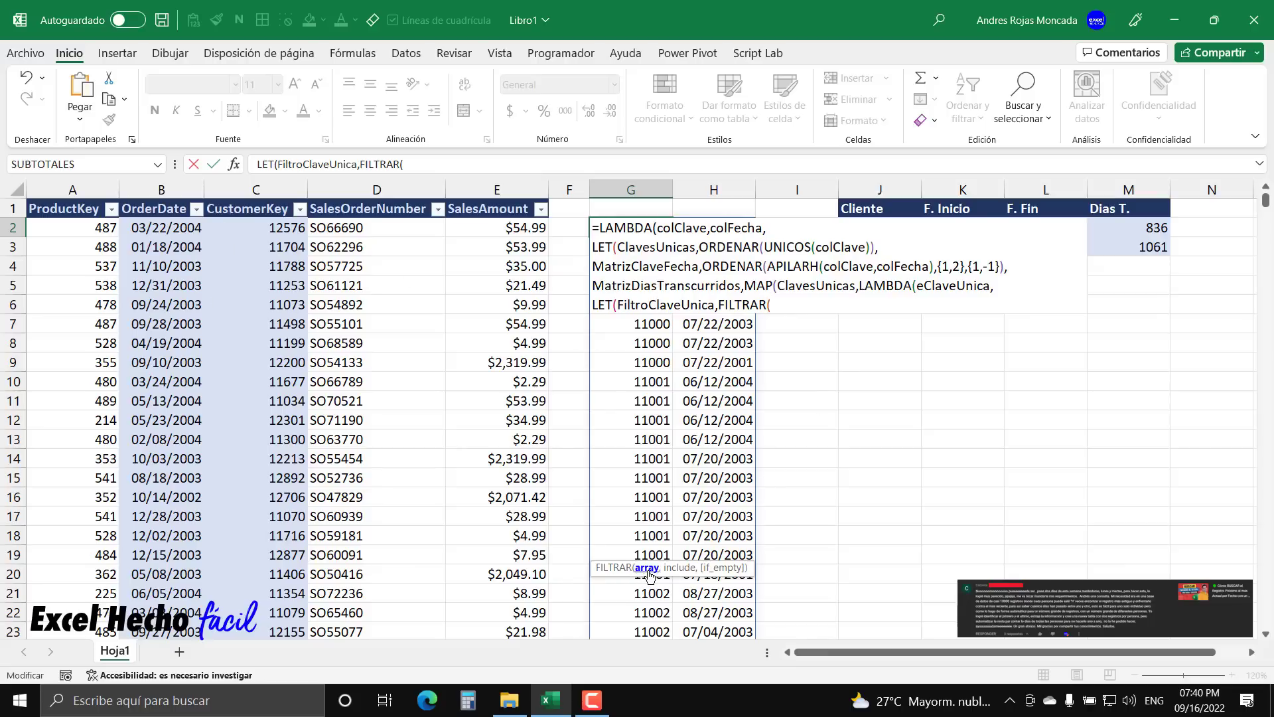
type("matri")
key("Down")
key("Down")
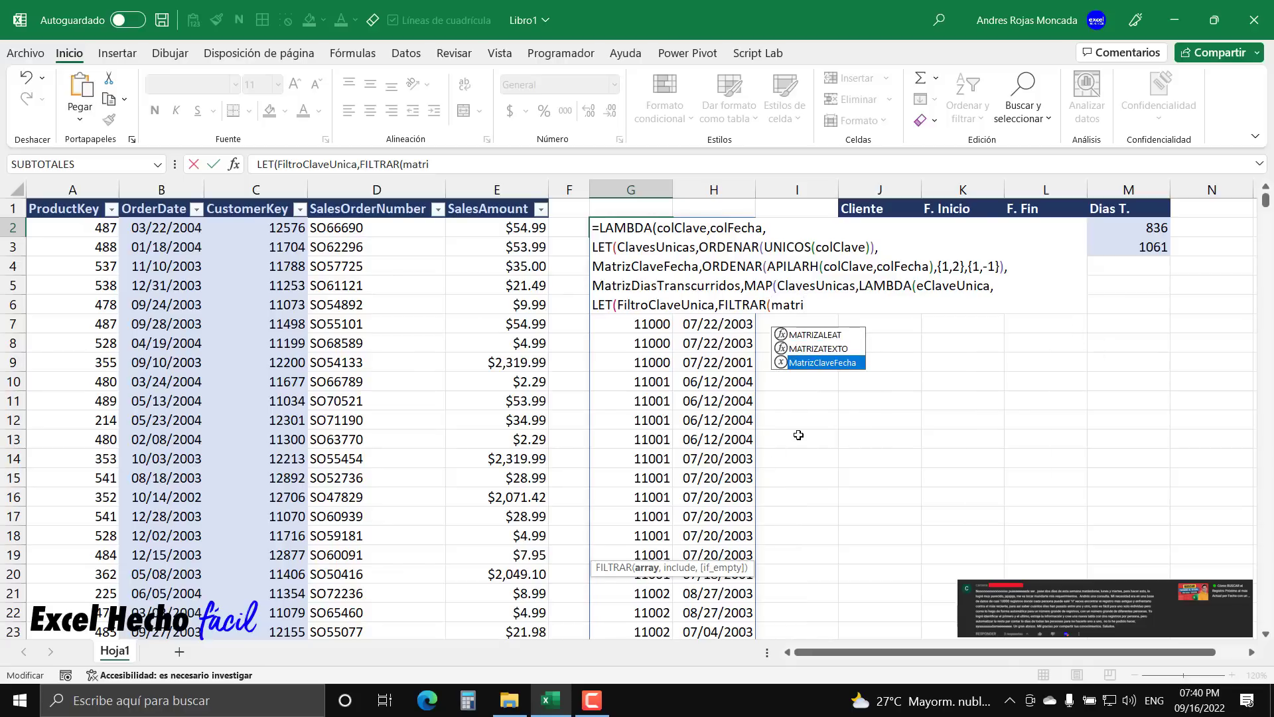
key("Tab")
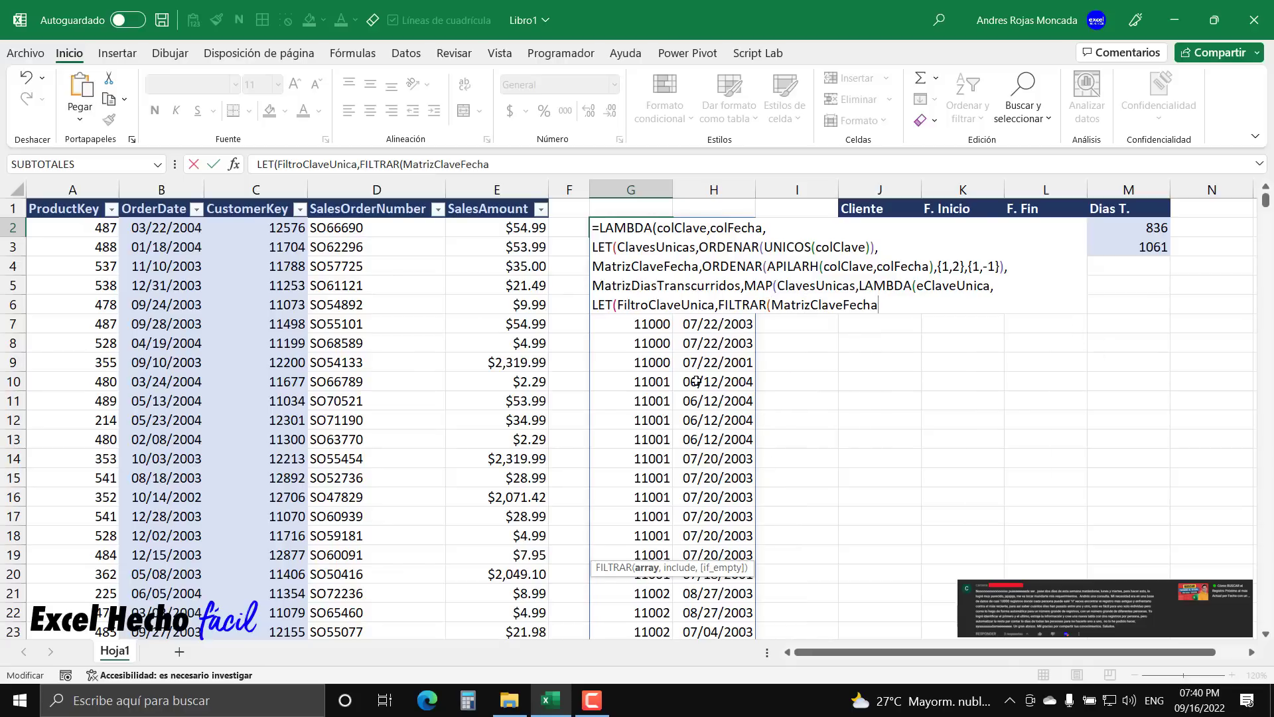
mouse_move(815, 321)
left_mouse_down()
mouse_move(657, 347)
mouse_move(629, 272)
left_mouse_up()
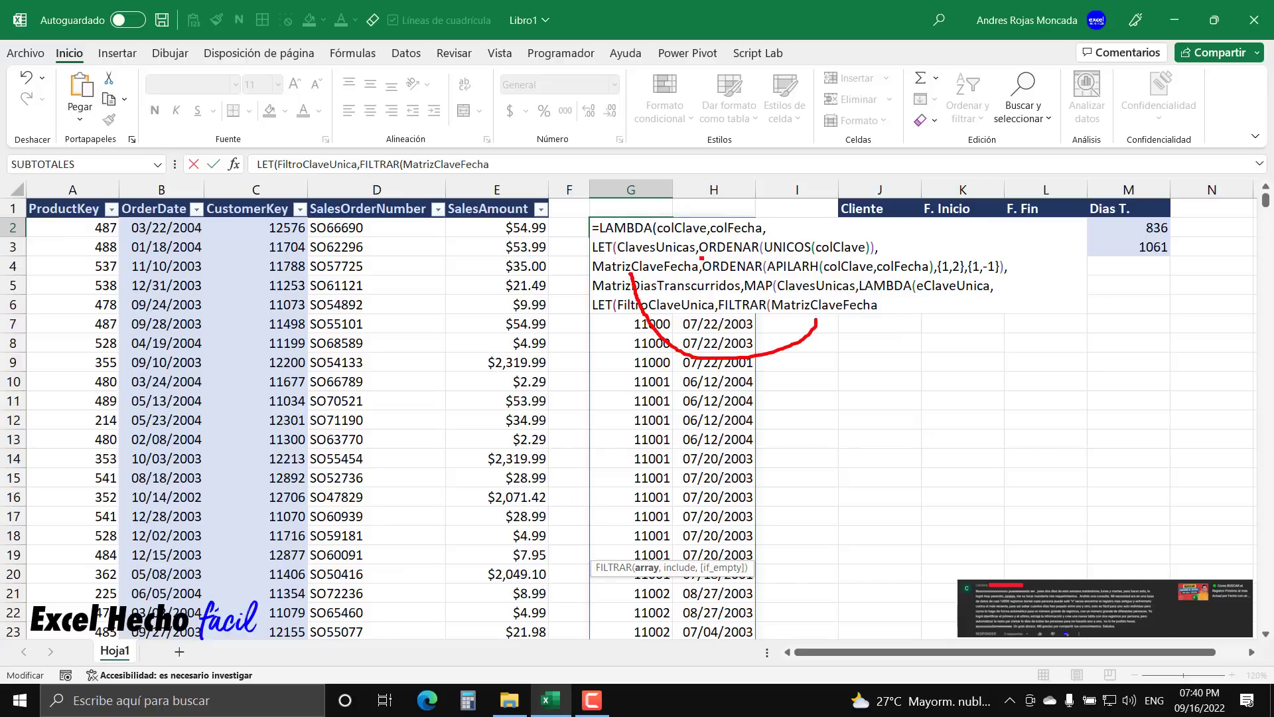
left_click_drag(702, 258, 1017, 275)
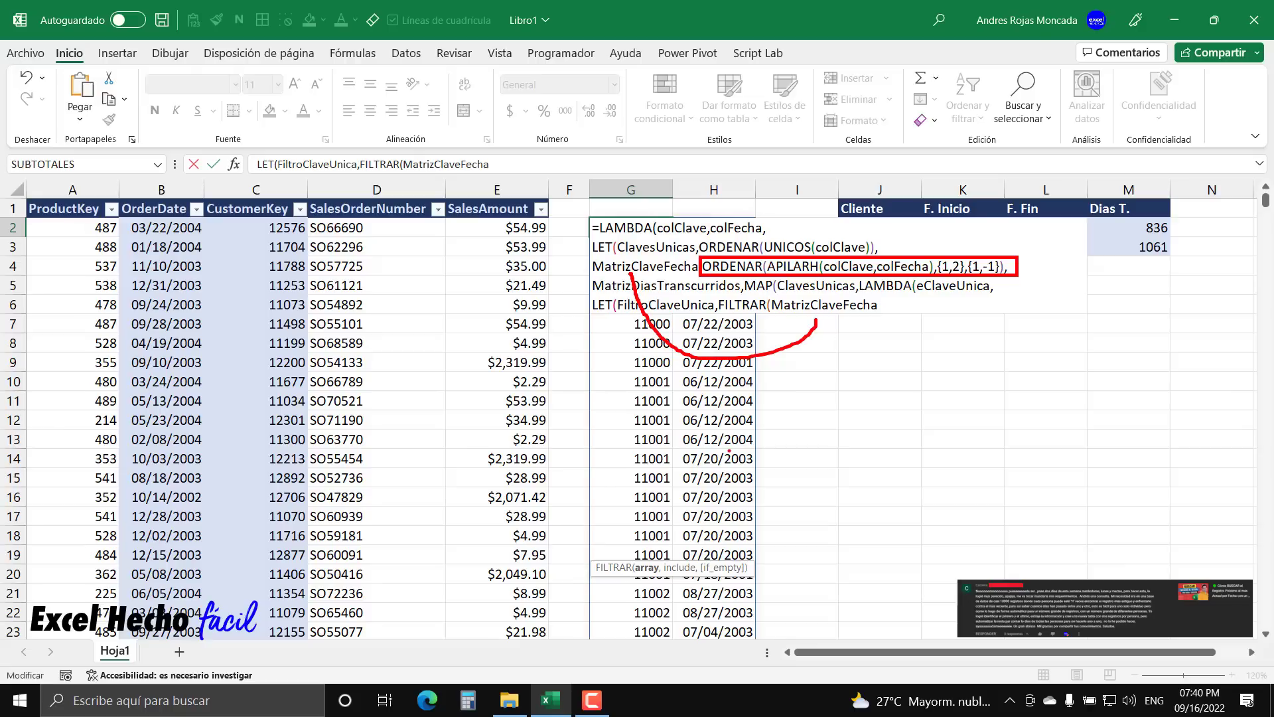
key("e")
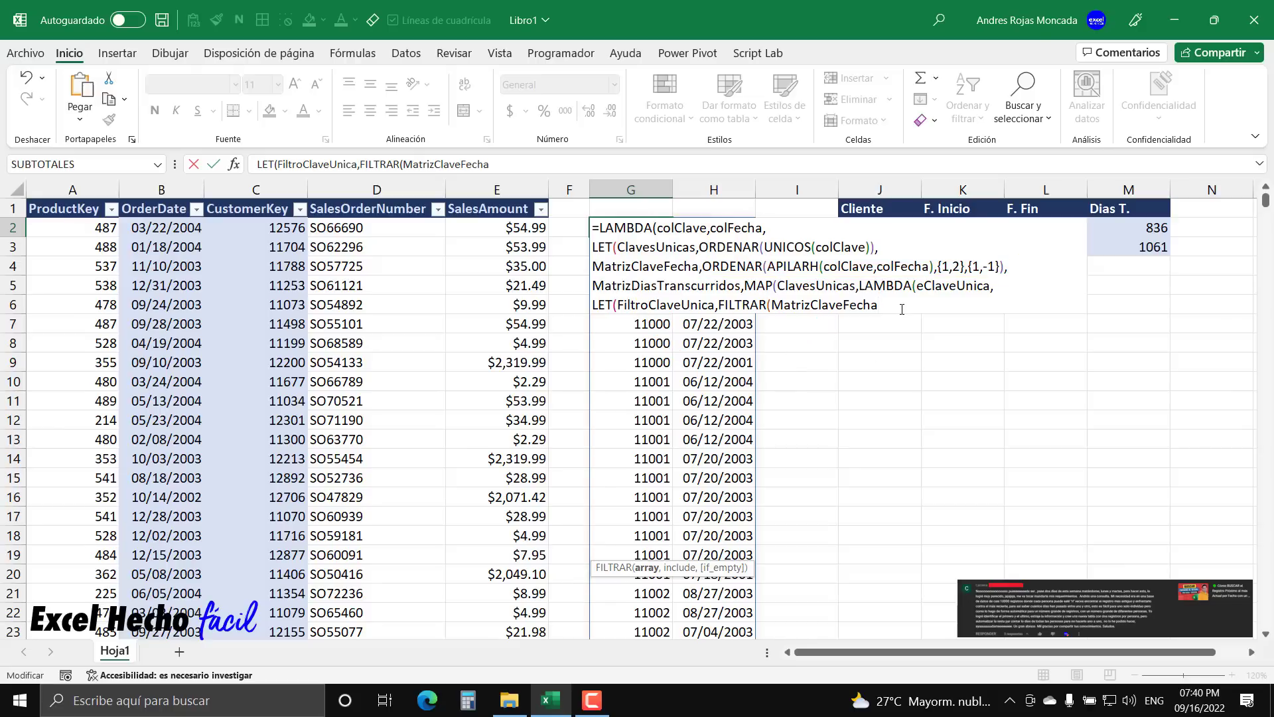
type(",")
left_click_drag(772, 305, 877, 305)
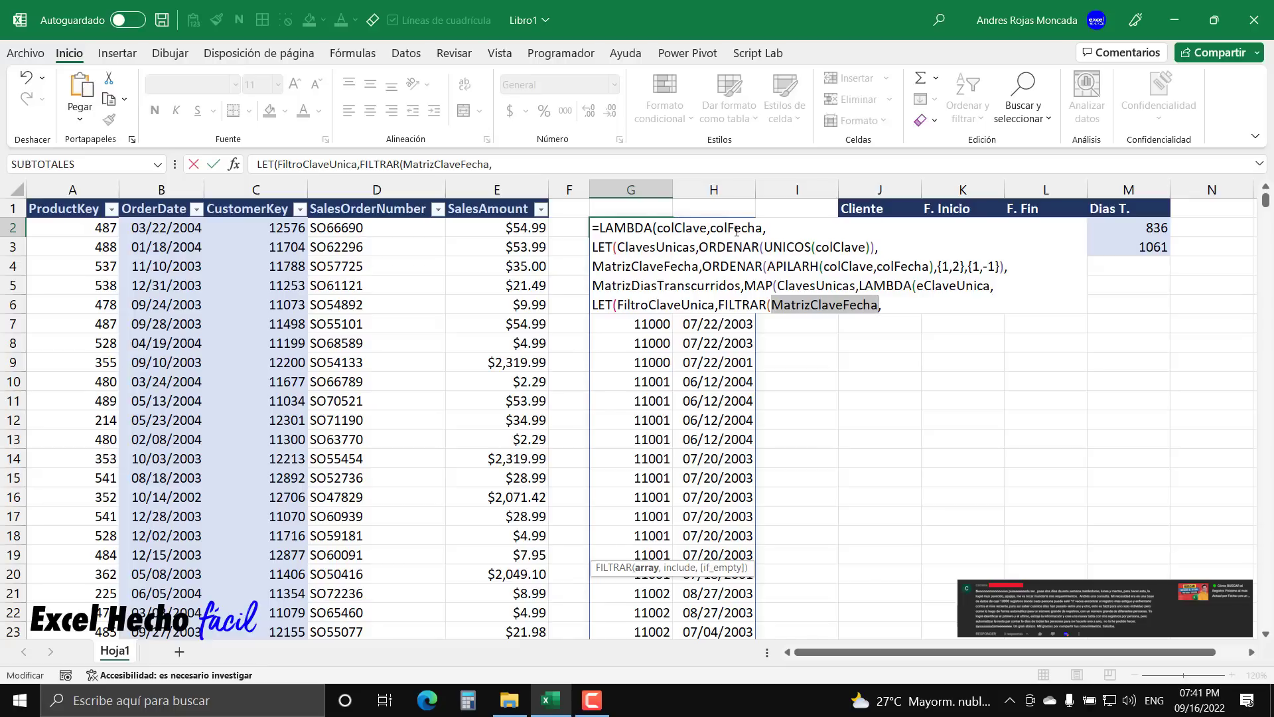
left_click(885, 305)
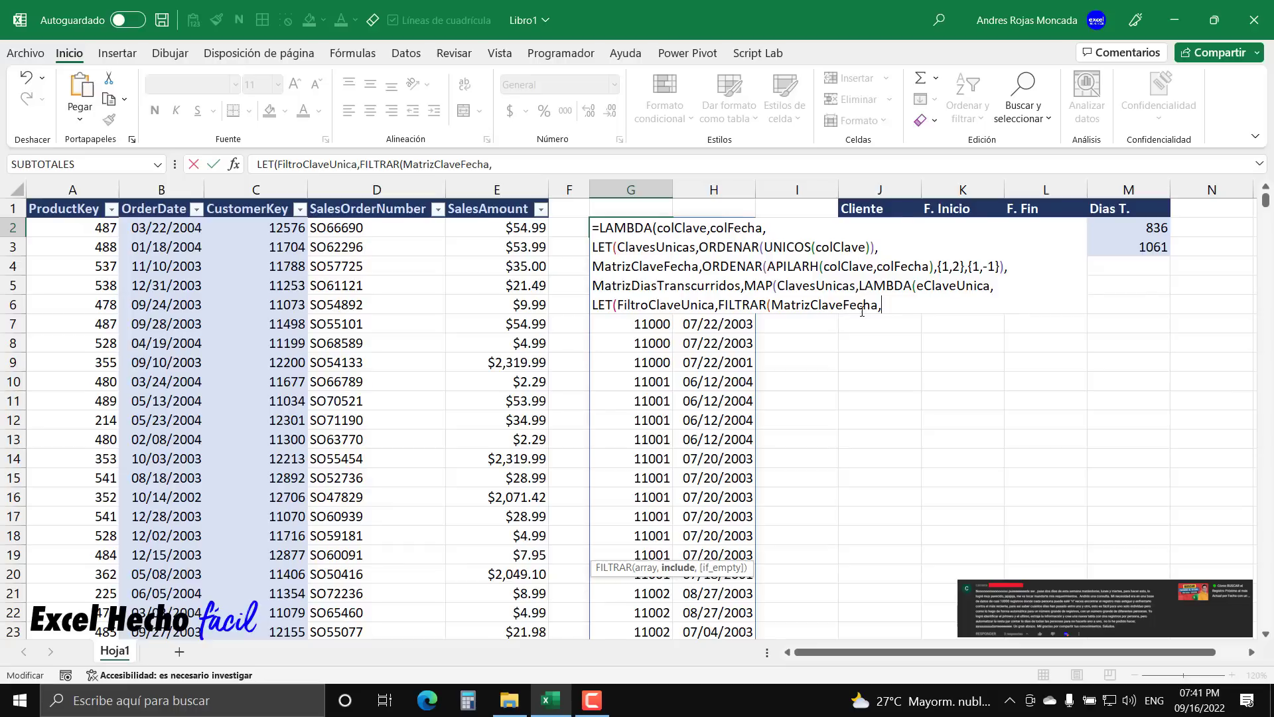
Start FILTRAR's include argument with ELEGIRCOLS(MatrizClaveFecha,1).
type("ele")
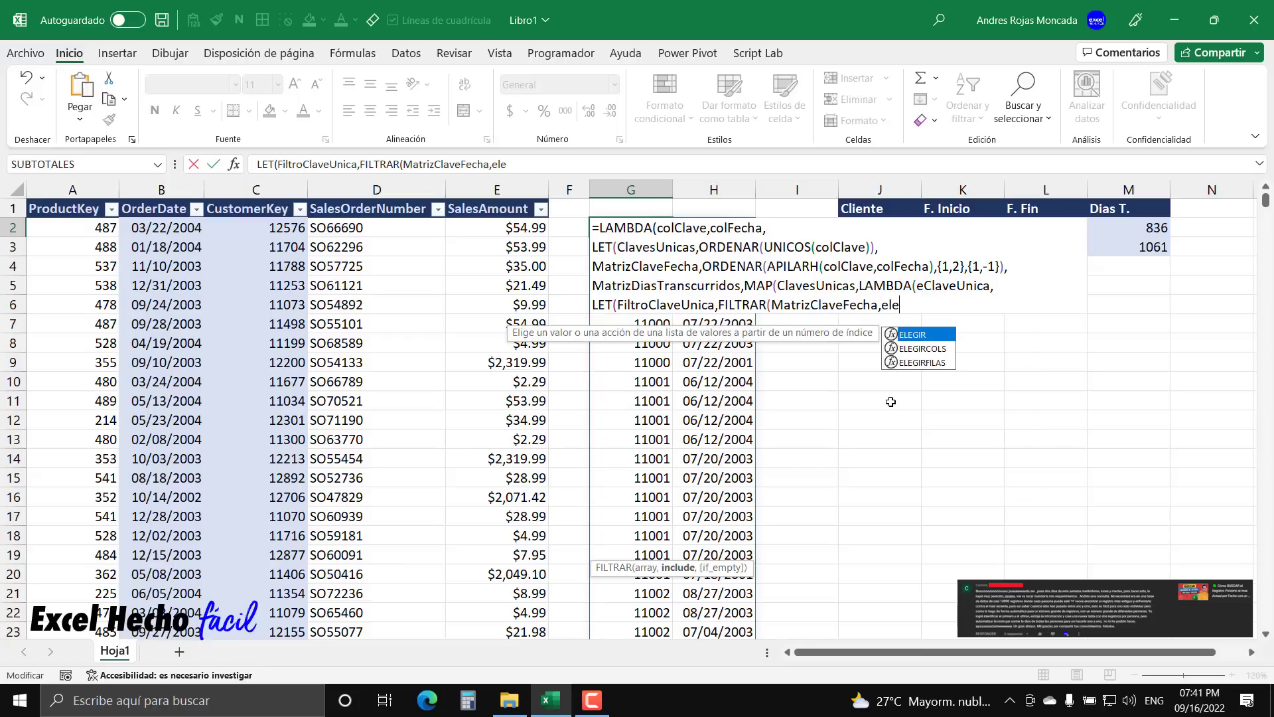
key("Tab")
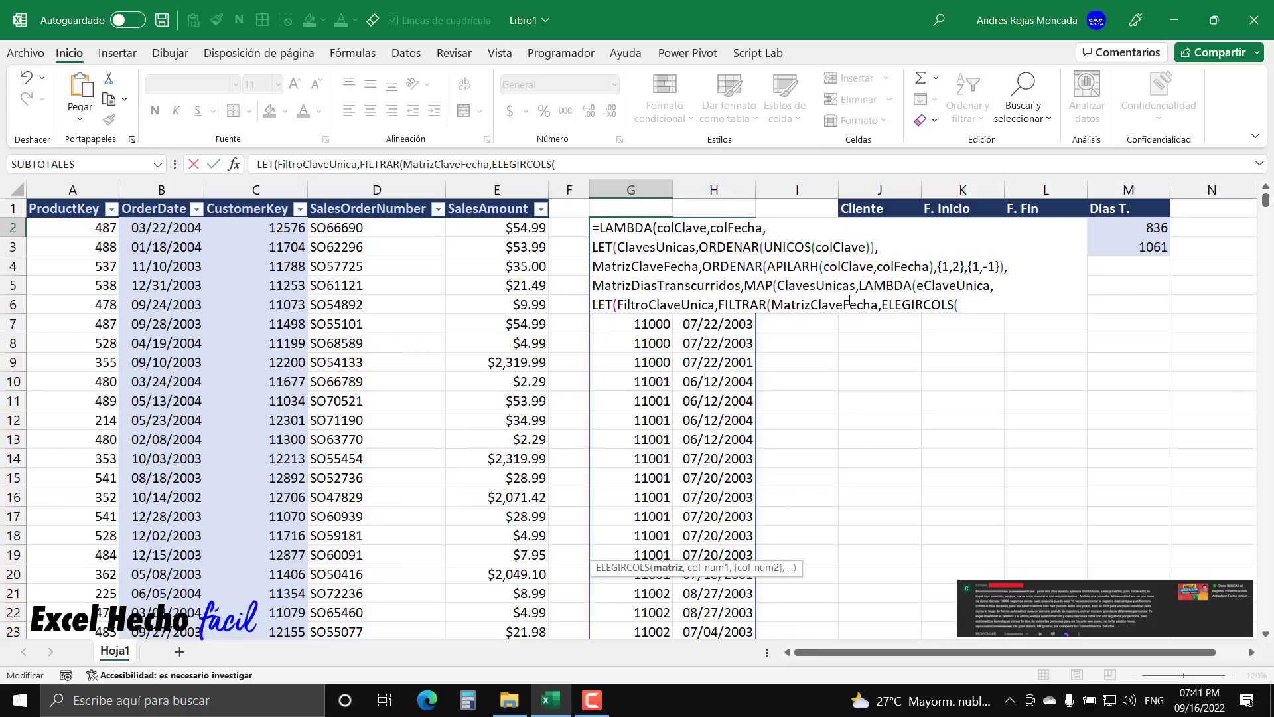
type("matri")
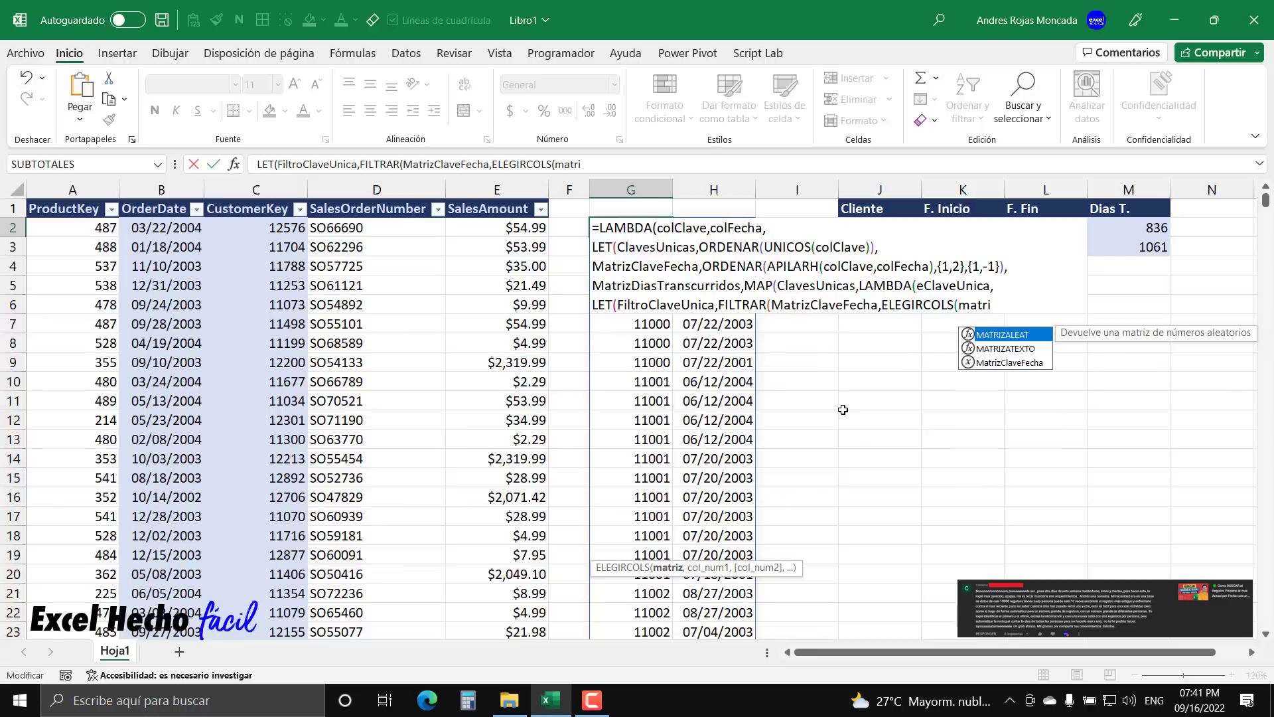
key("Down")
key("Down")
key("Tab")
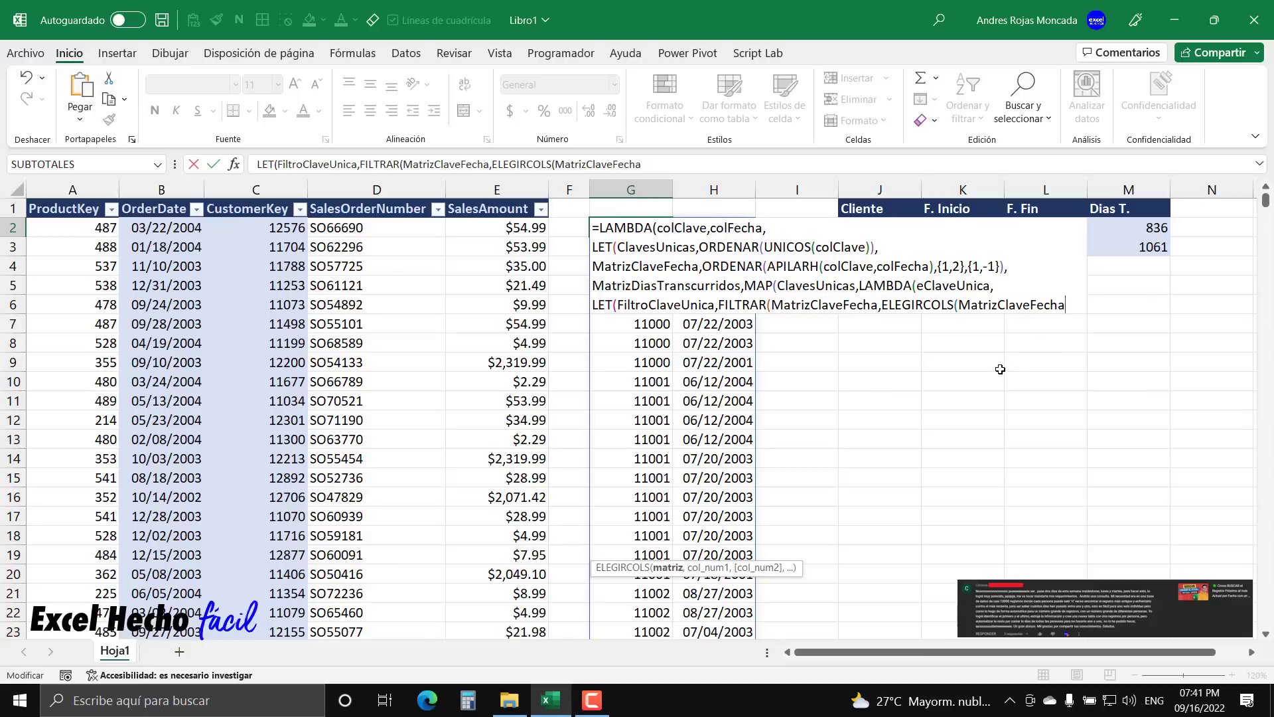
type(",1")
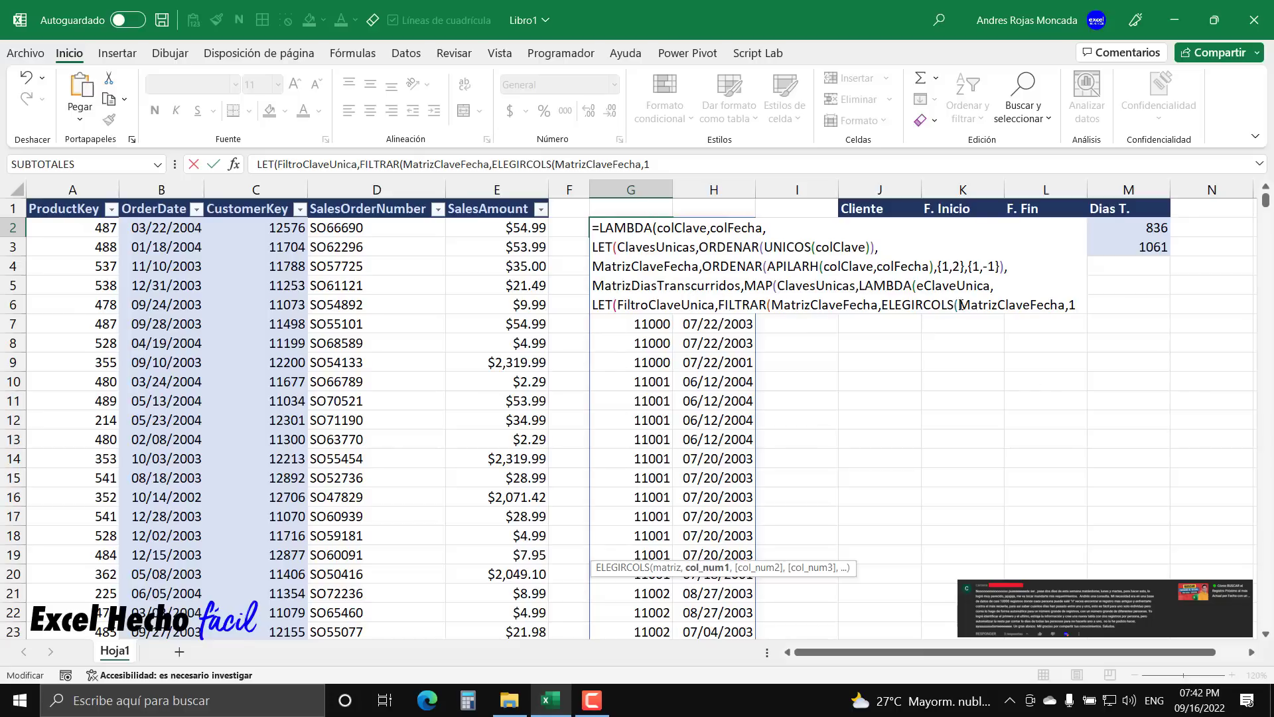
type(")")
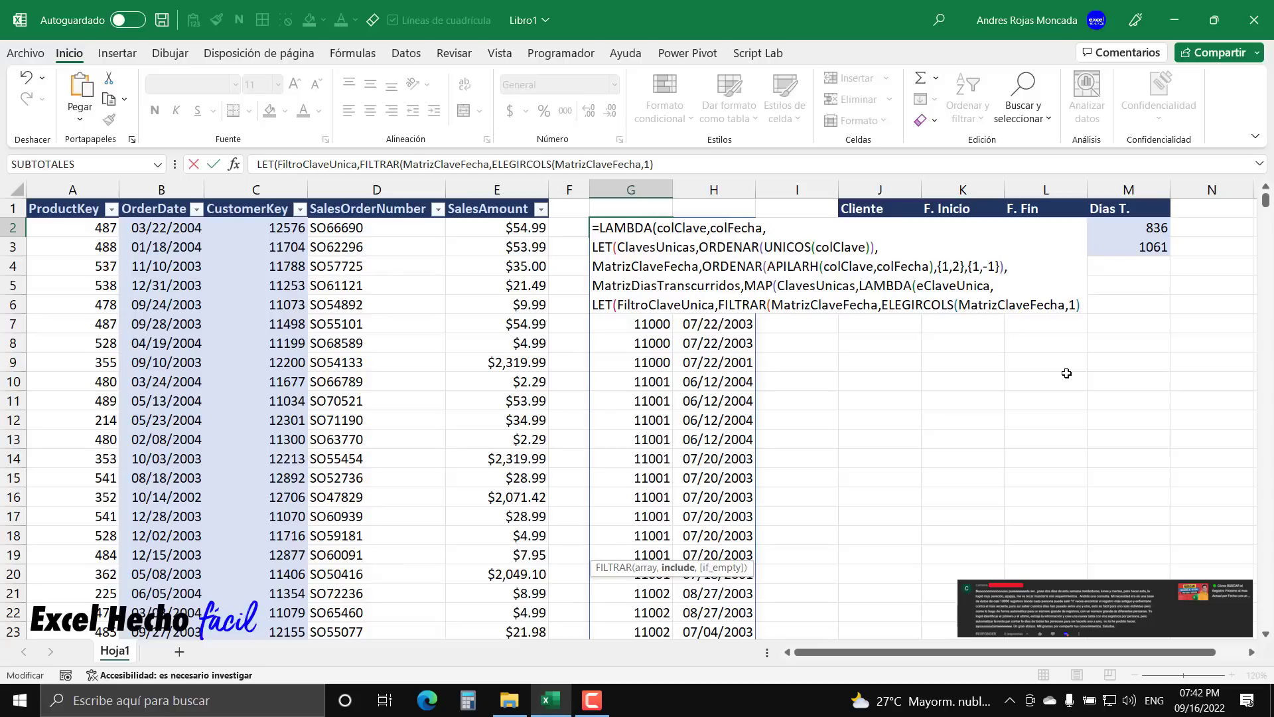
Complete the filter condition by comparing the chosen column with =eClaveUnica, and close the FILTRAR function.
type("=")
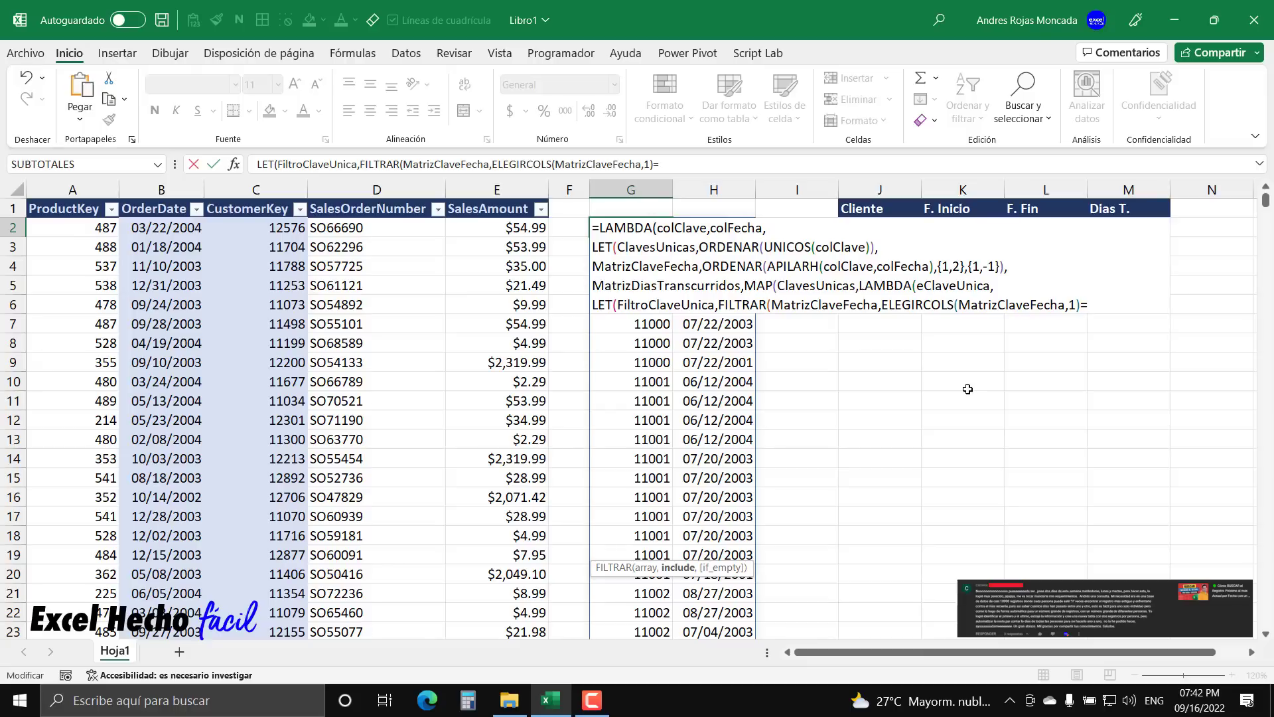
type("eClaveUnica")
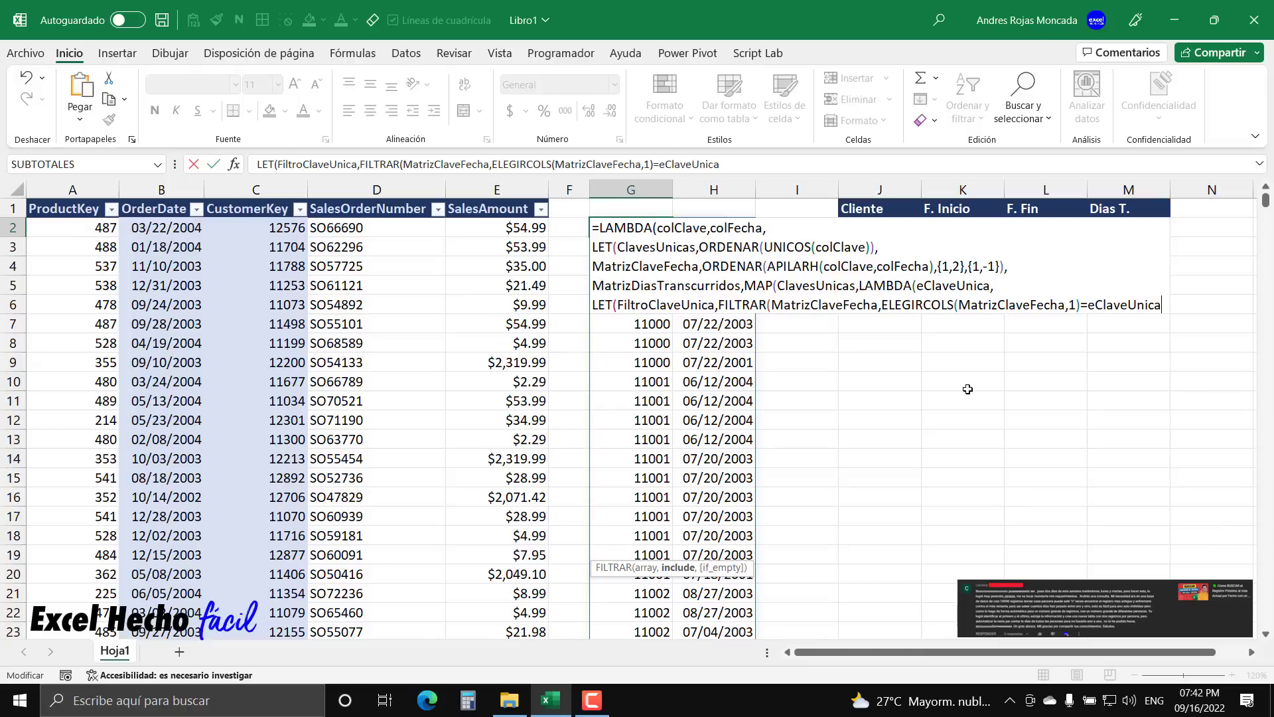
type(")")
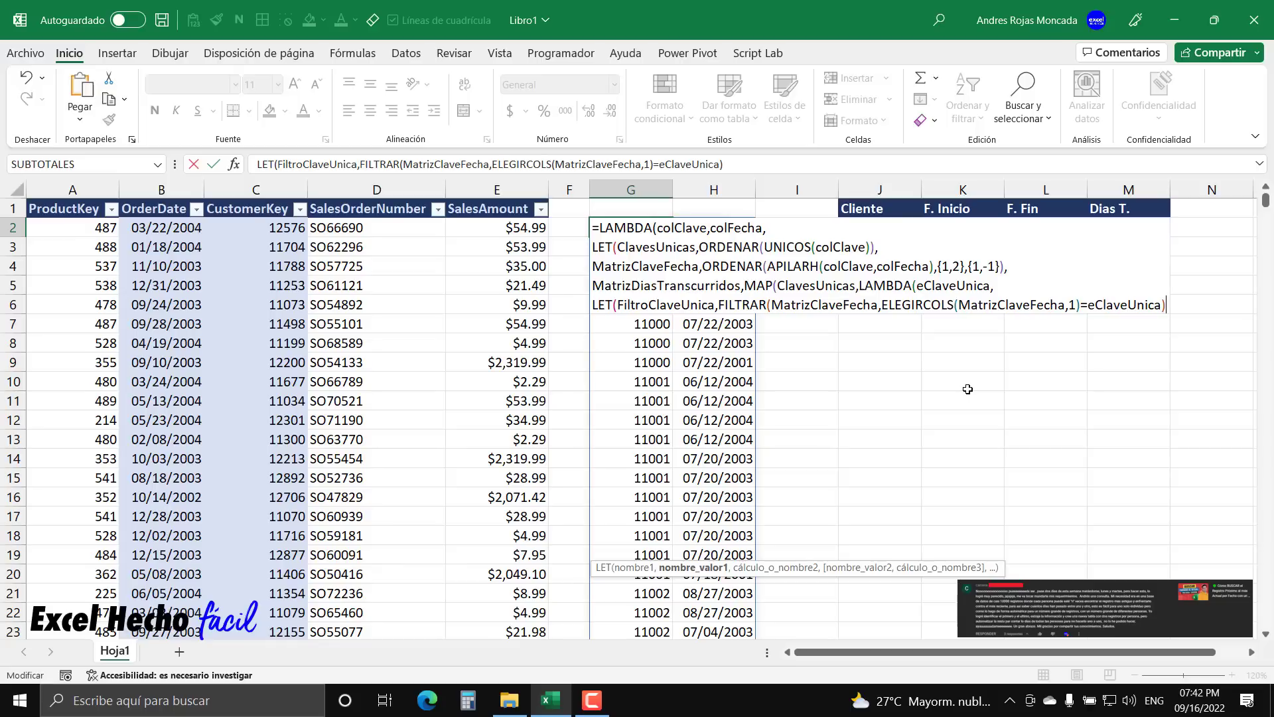
left_click_drag(721, 300, 1169, 309)
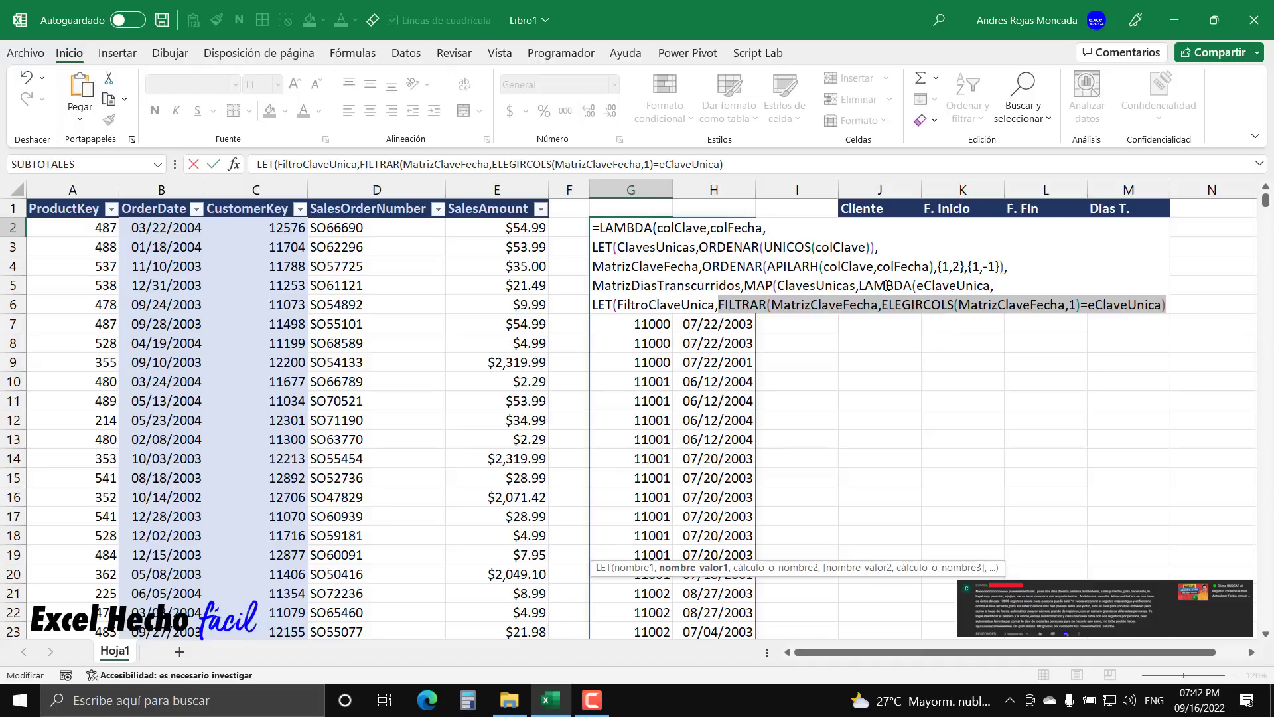
left_click(715, 306)
left_click_drag(715, 307, 617, 303)
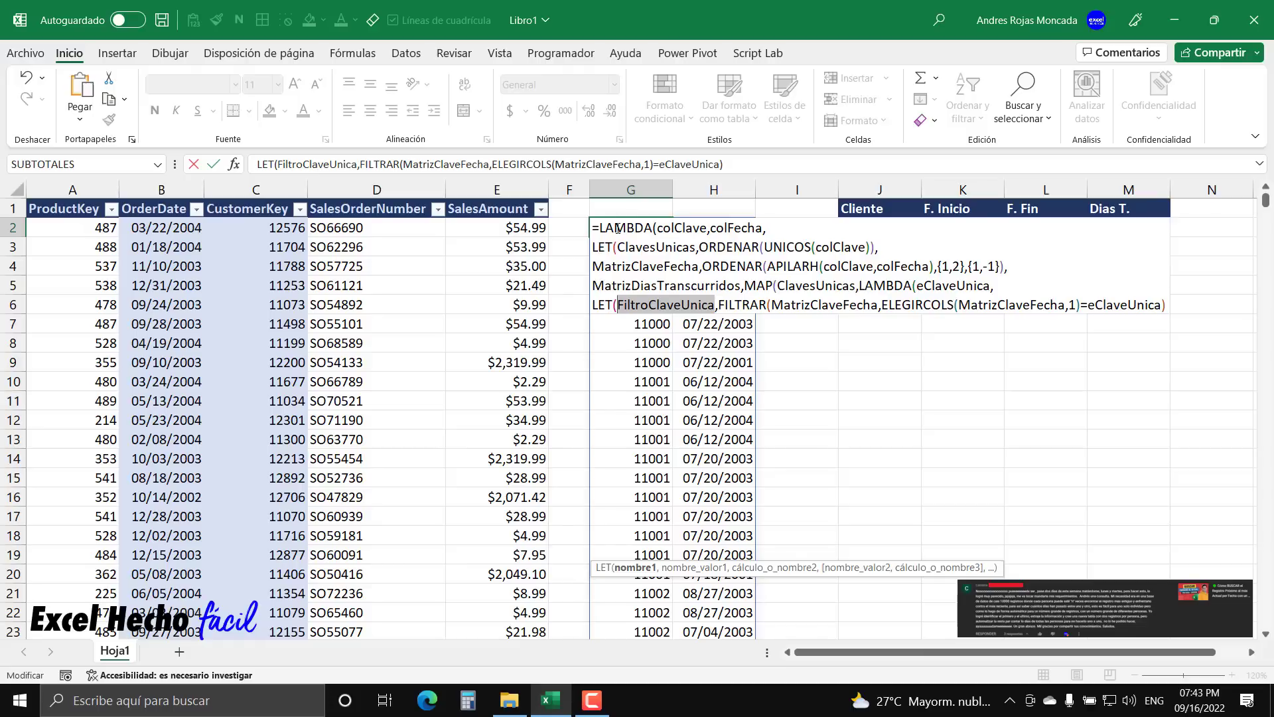
left_click(1166, 305)
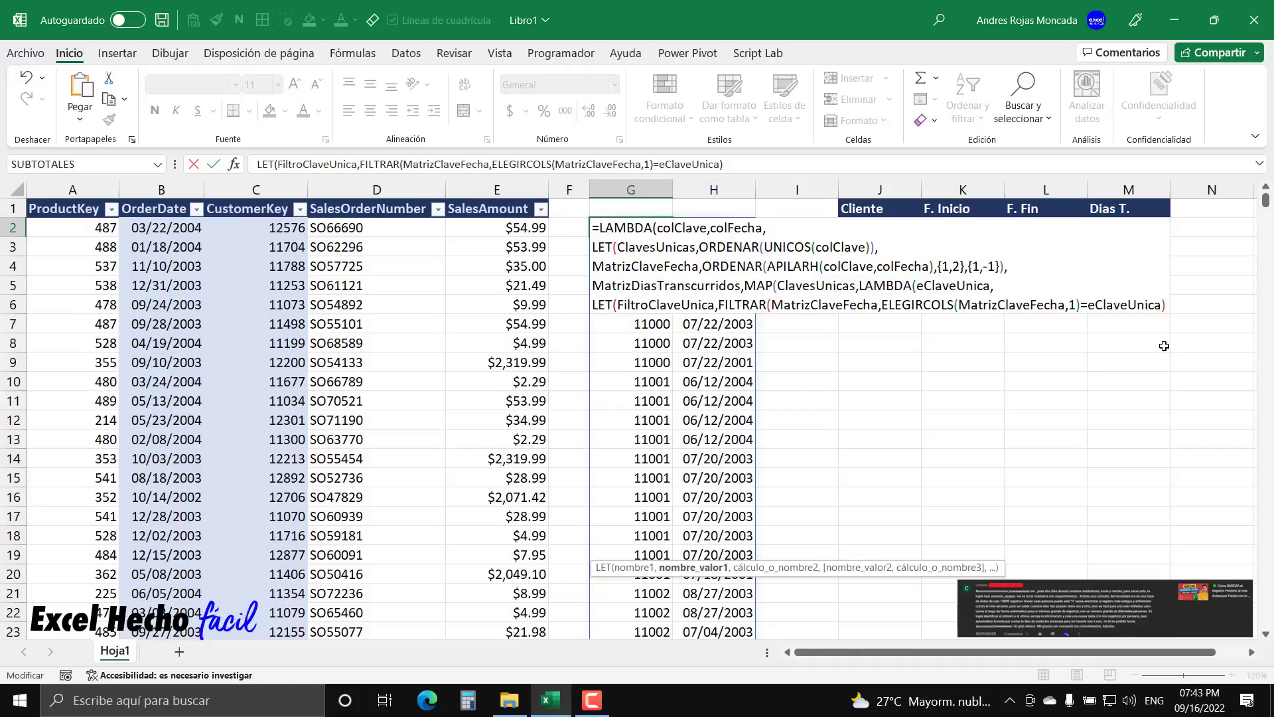
Add a second name, FechaInicio, to the nested LET on a new formula line after the FiltroClaveUnica definition.
type(",")
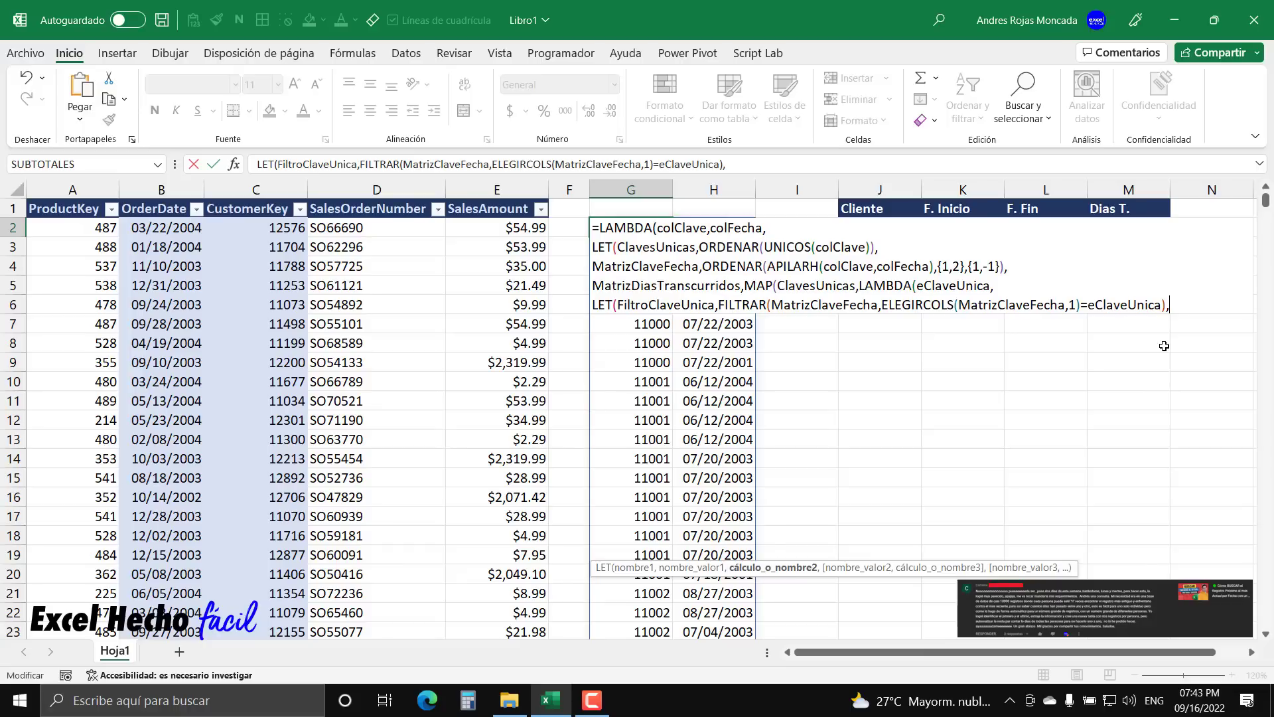
key("alt+Return")
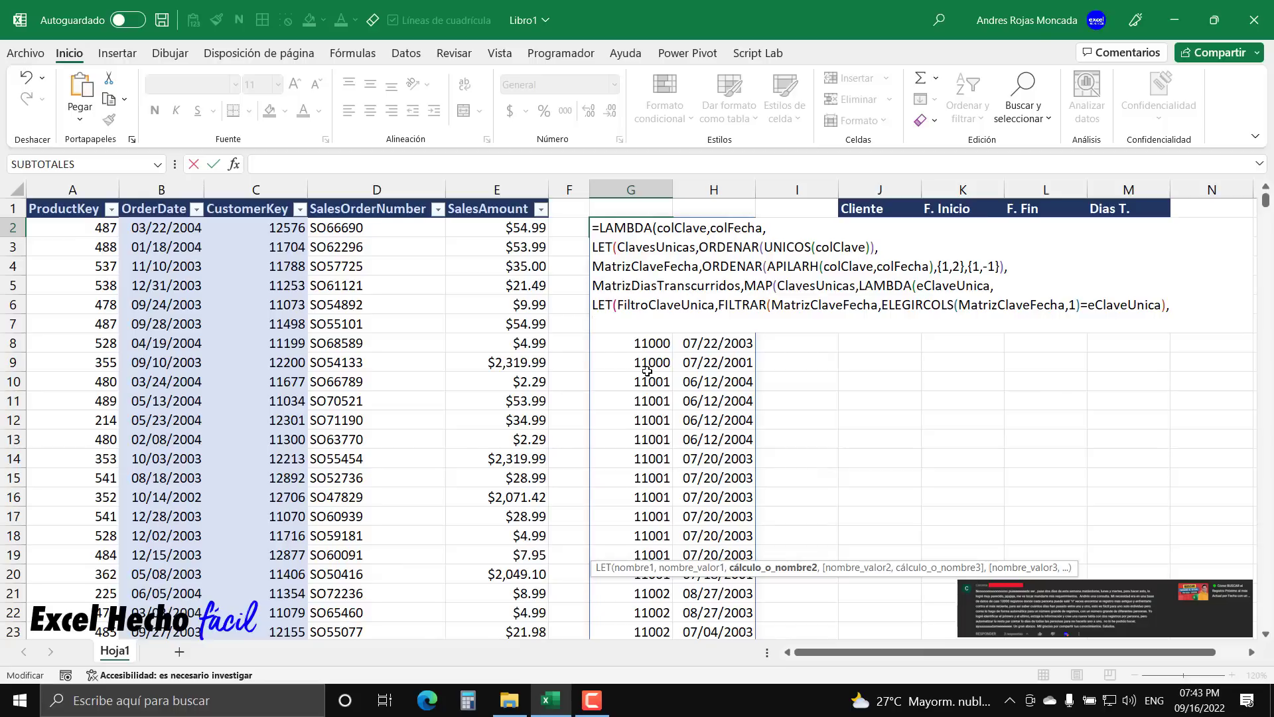
type("F")
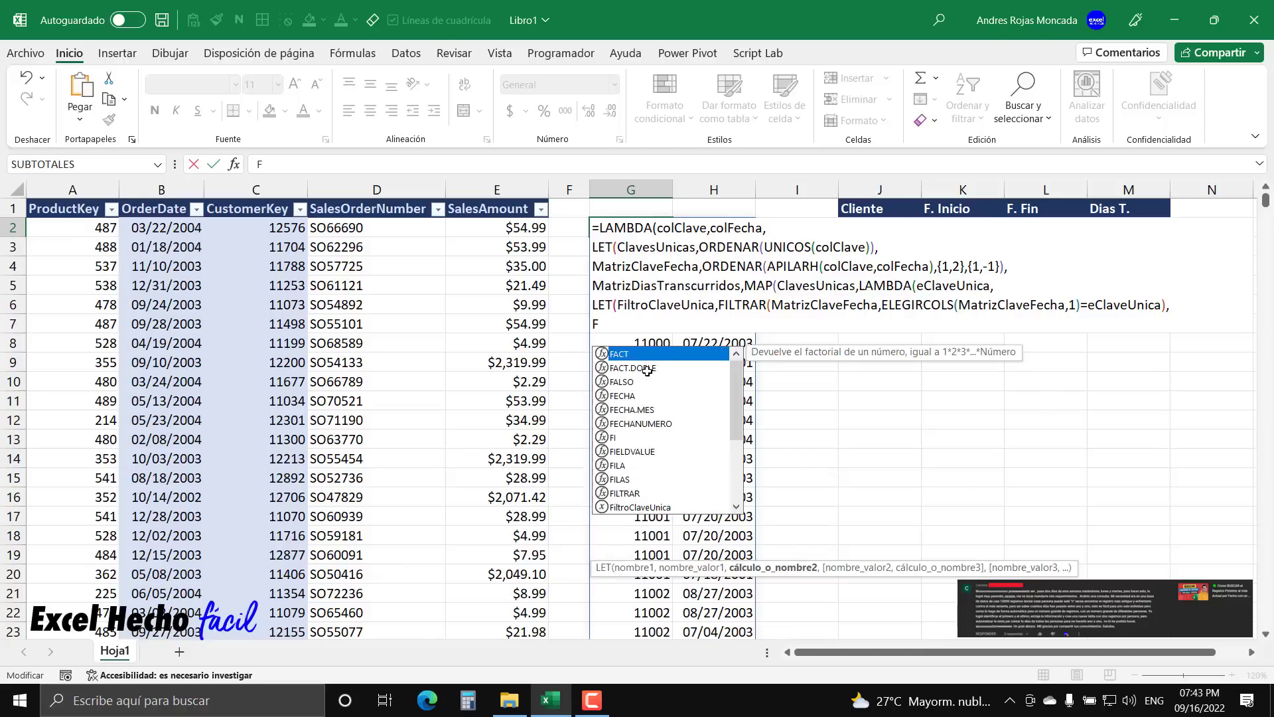
type("echalni")
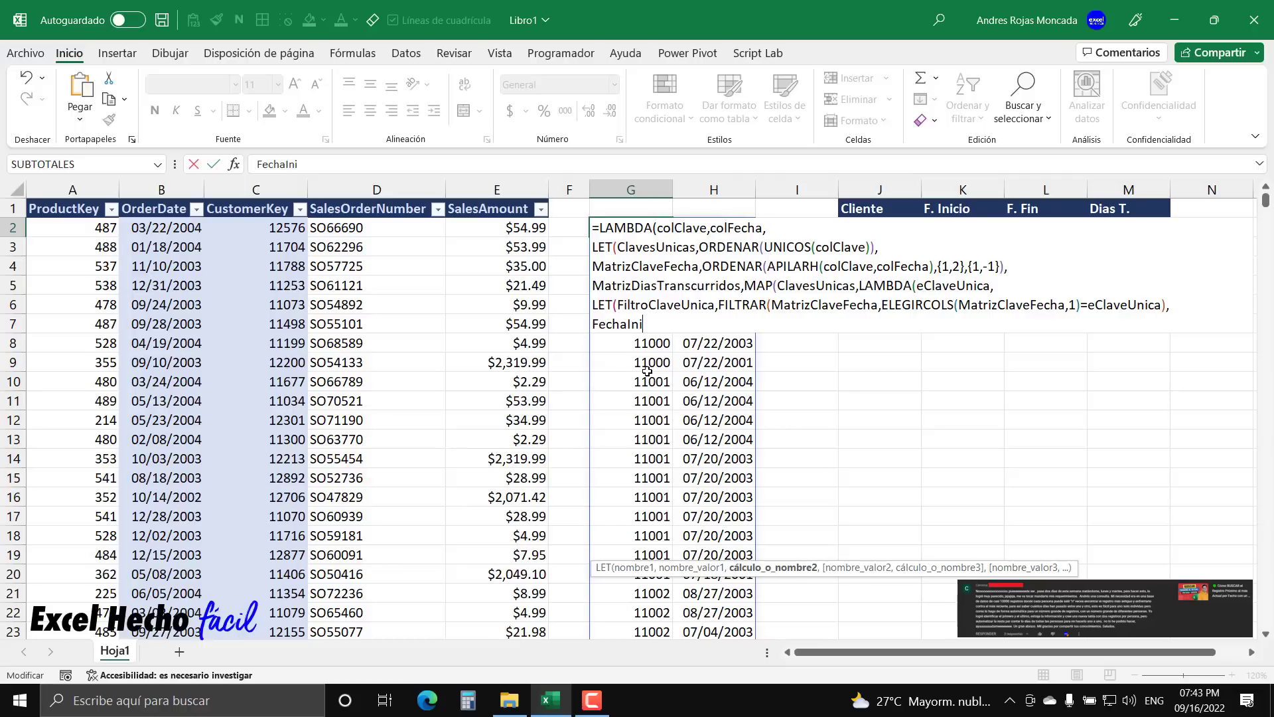
type("cio,")
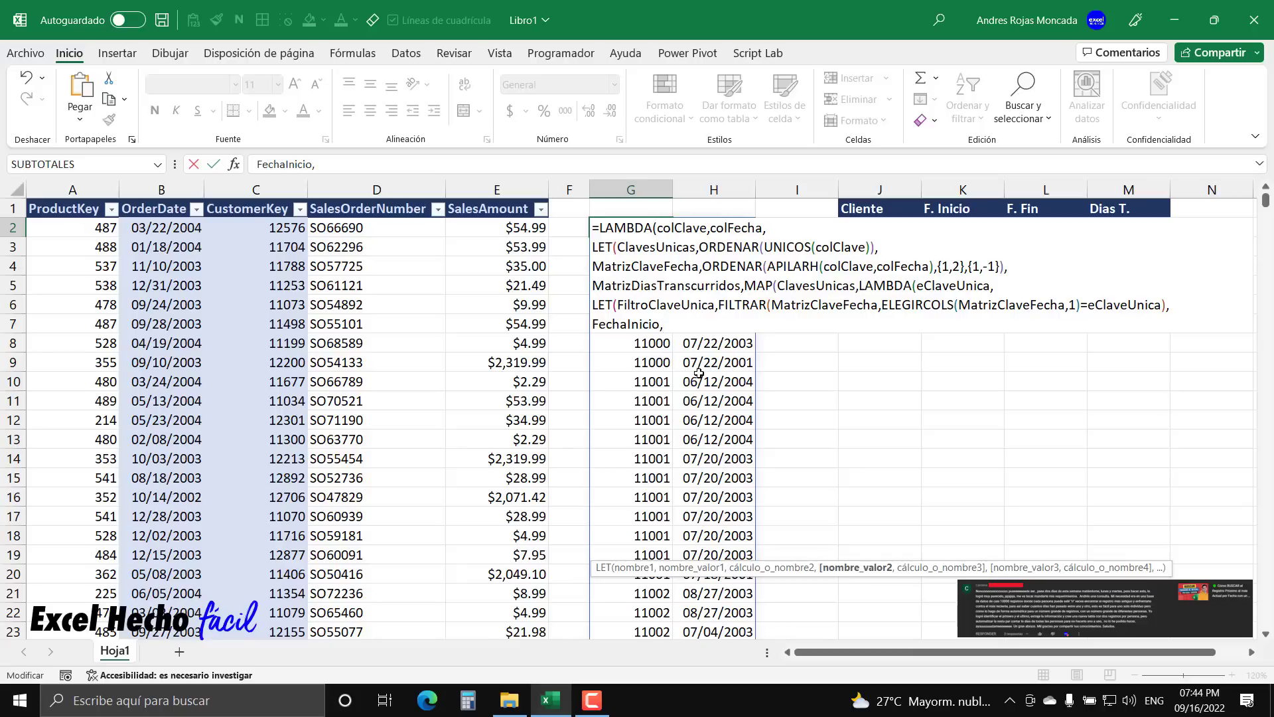
Begin the value of FechaInicio with an ELEGIRFILAS function that uses FiltroClaveUnica as its array.
type("ele")
key("Down")
key("Down")
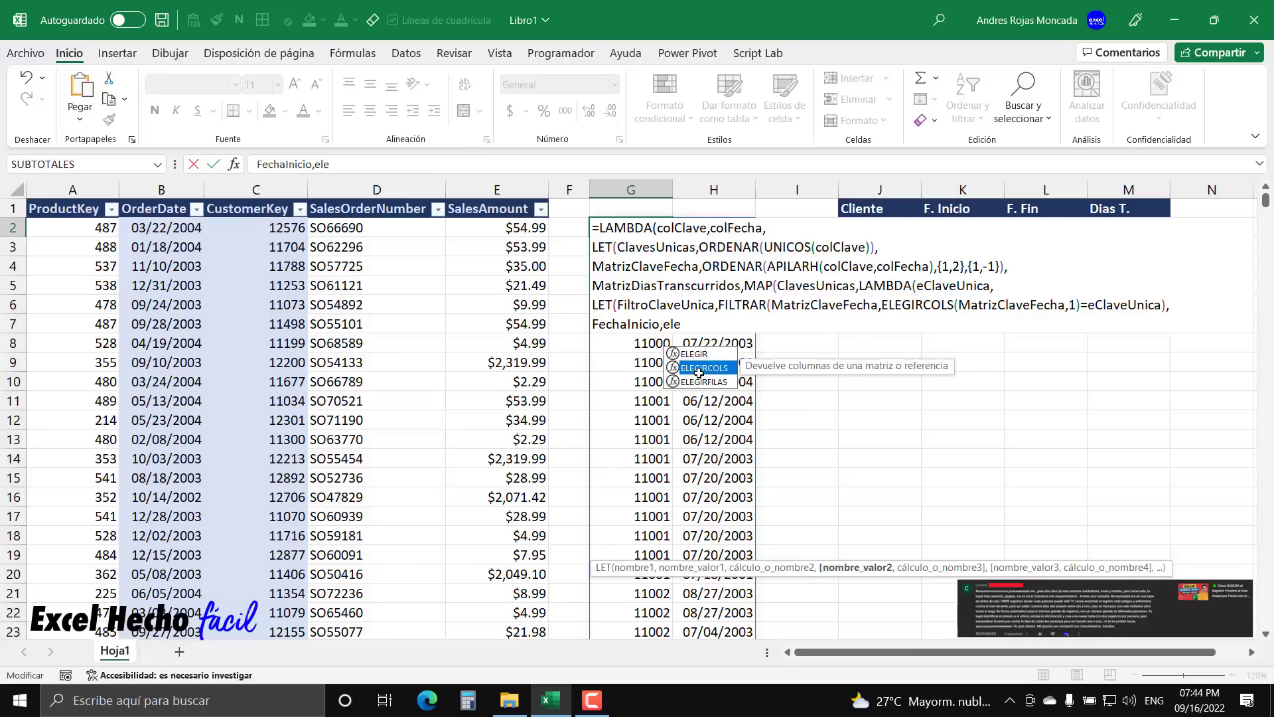
key("Tab")
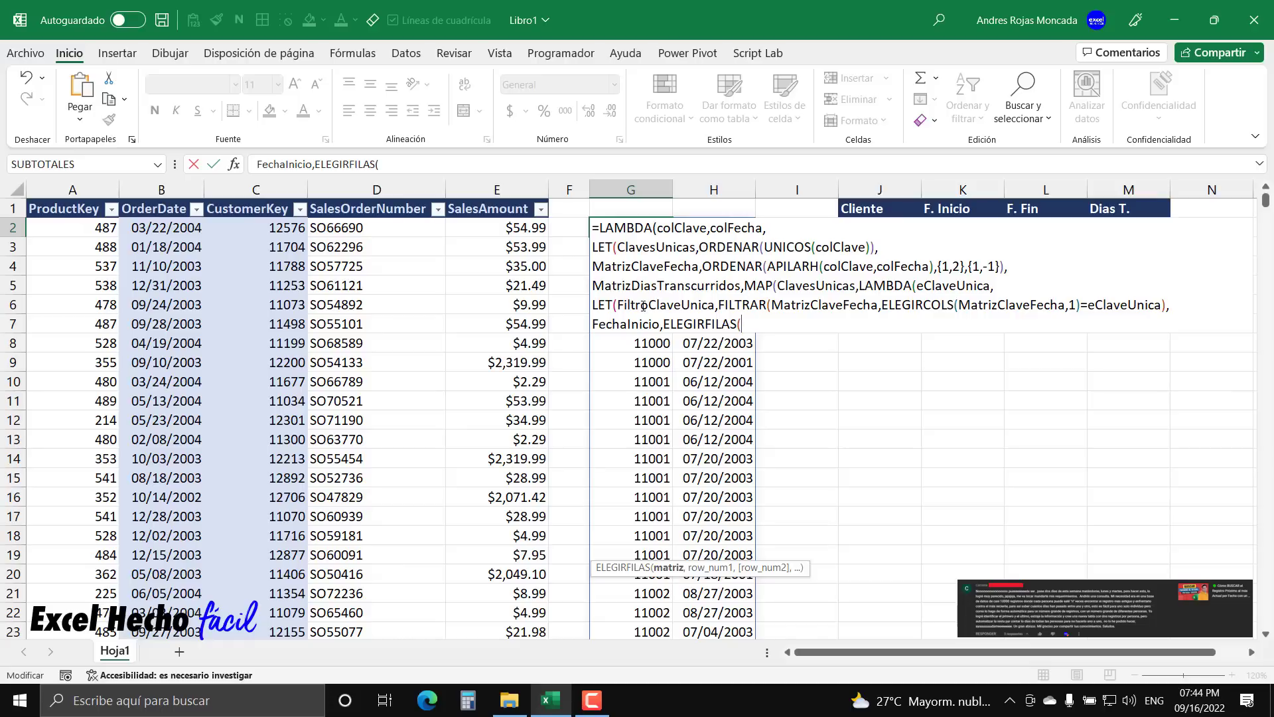
type("filtro")
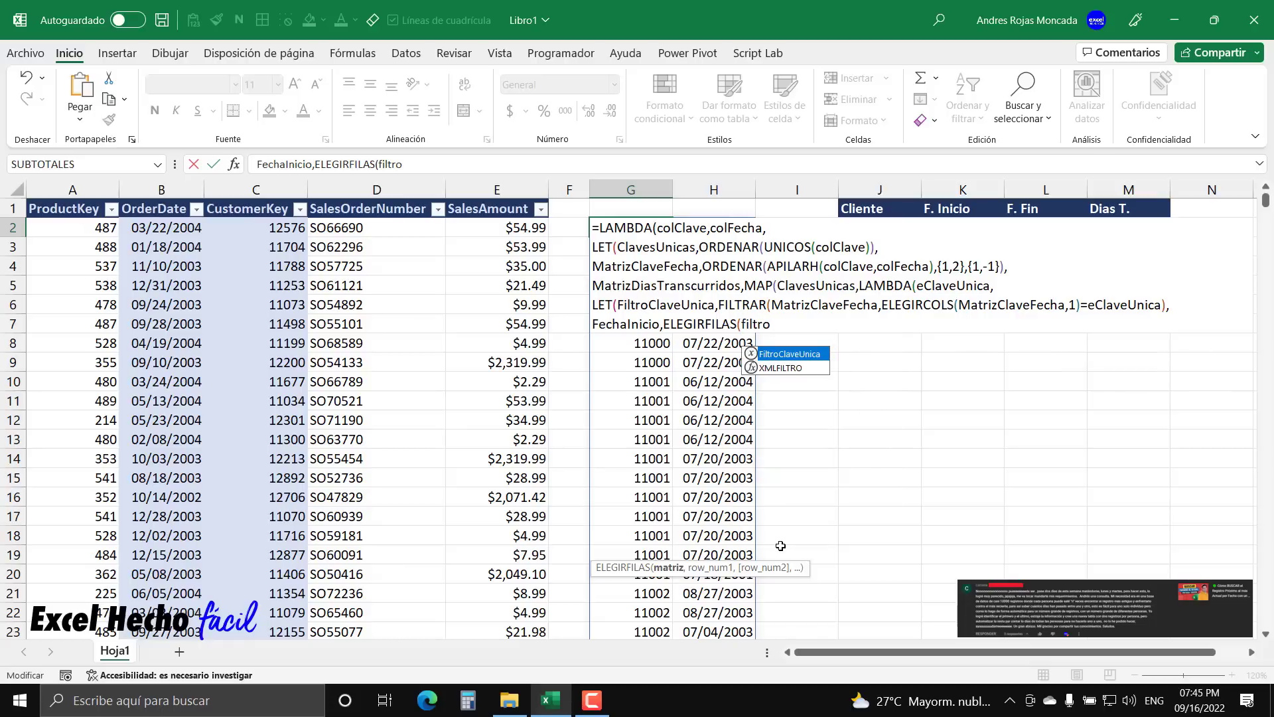
key("Tab")
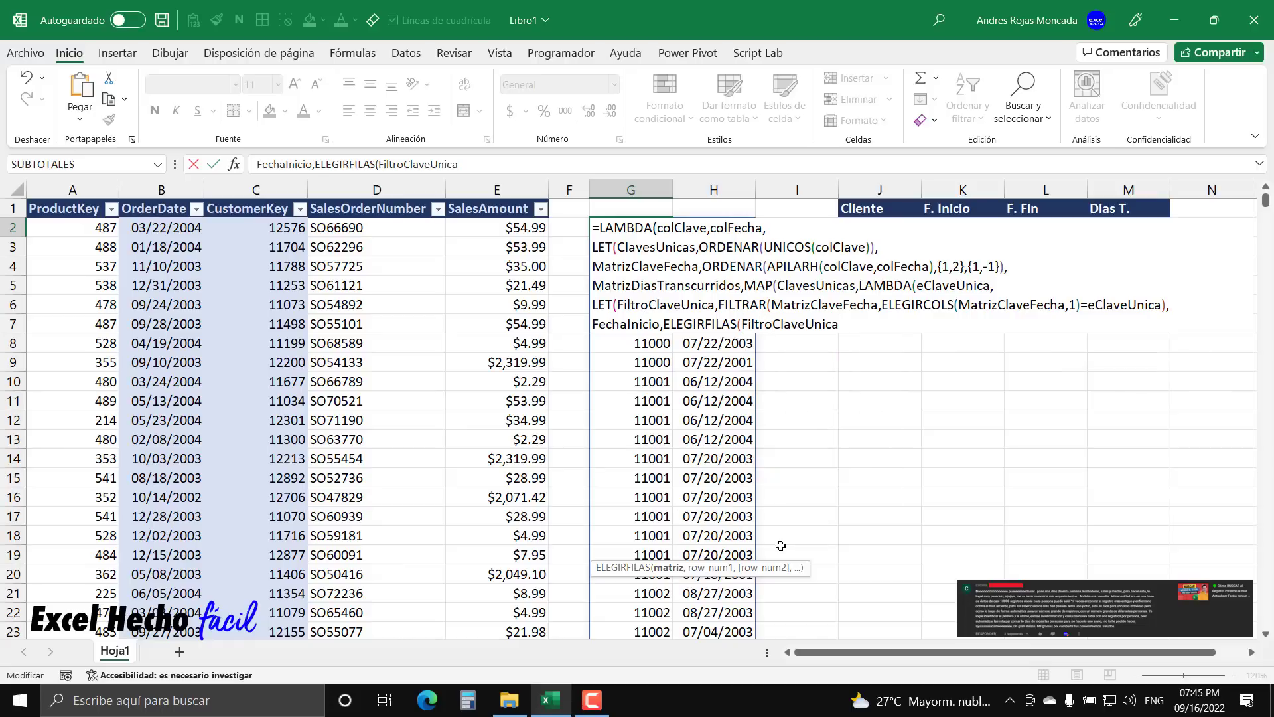
type(",")
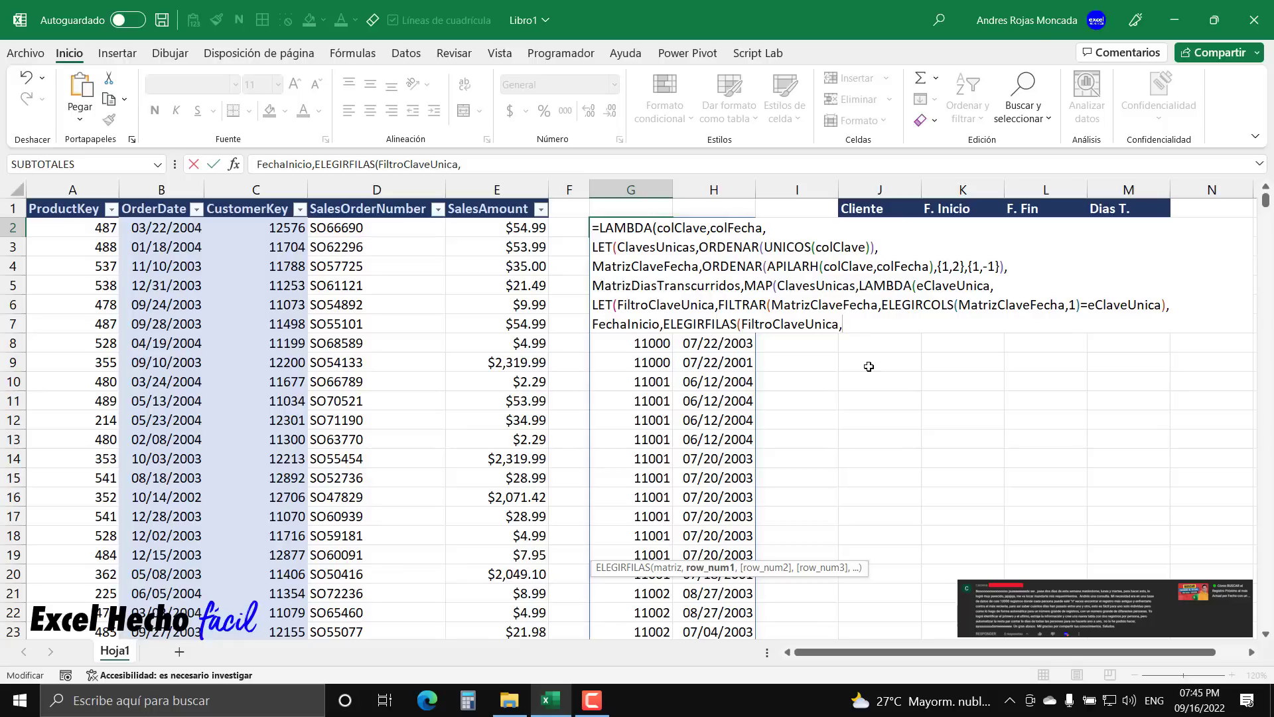
Enter FILAS(FiltroClaveUnica) as the row number argument of ELEGIRFILAS.
type("fil")
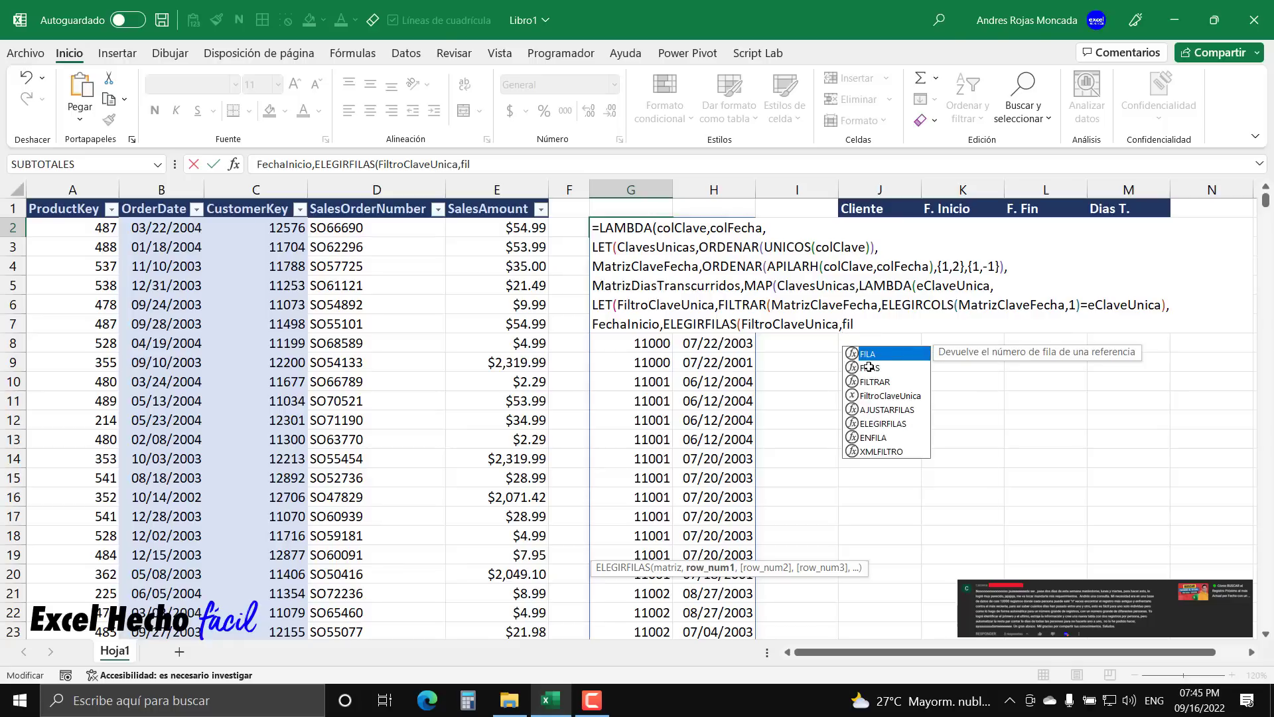
left_click(869, 366)
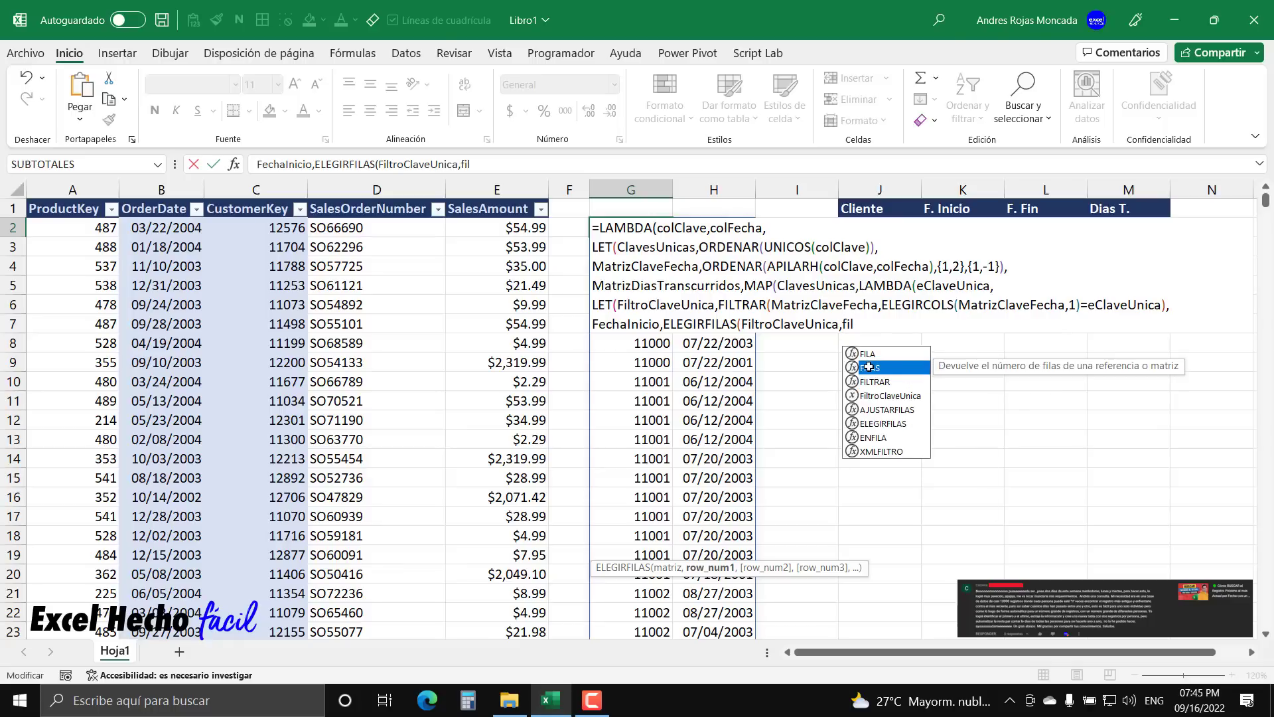
key("Tab")
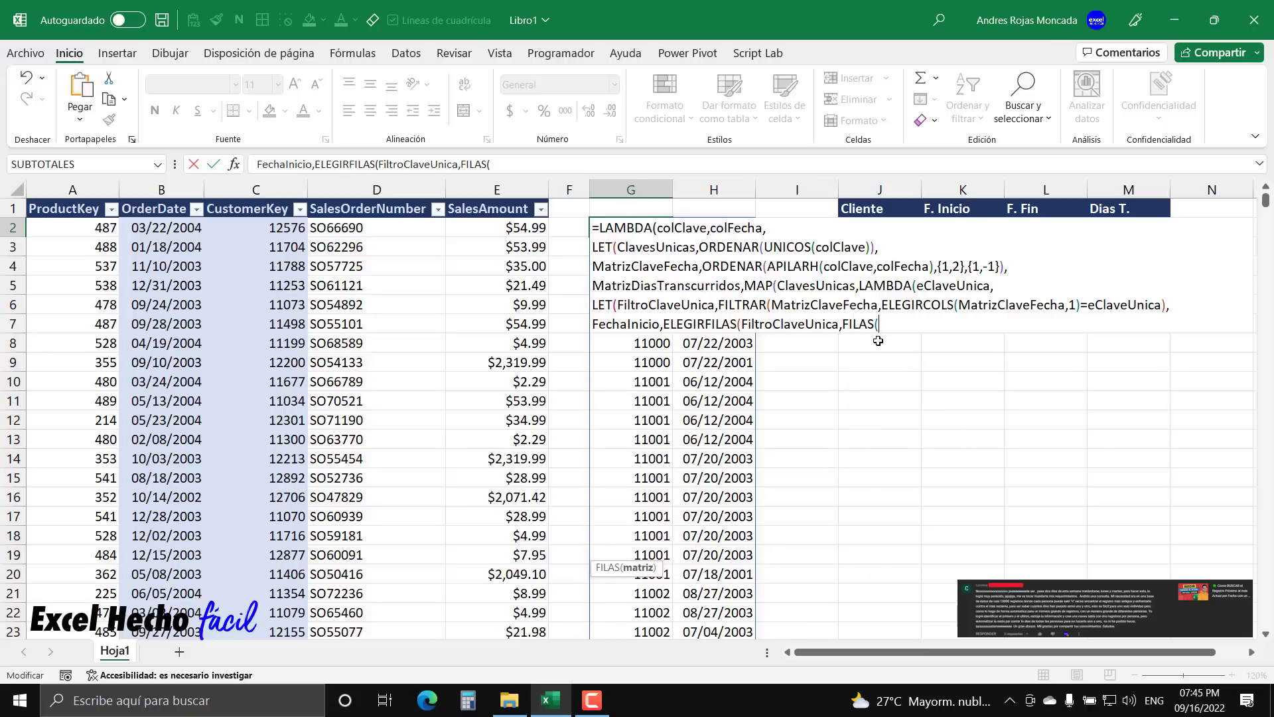
type("fil")
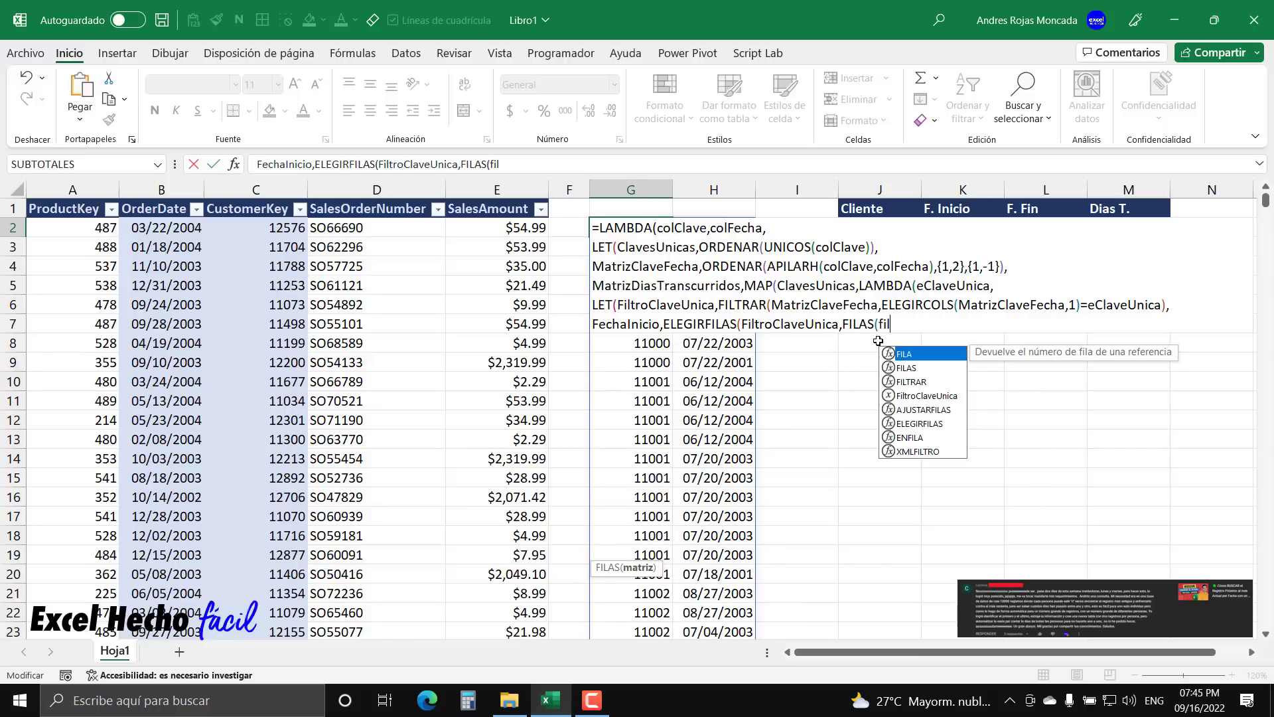
key("Down")
key("Down")
key("Down")
key("Tab")
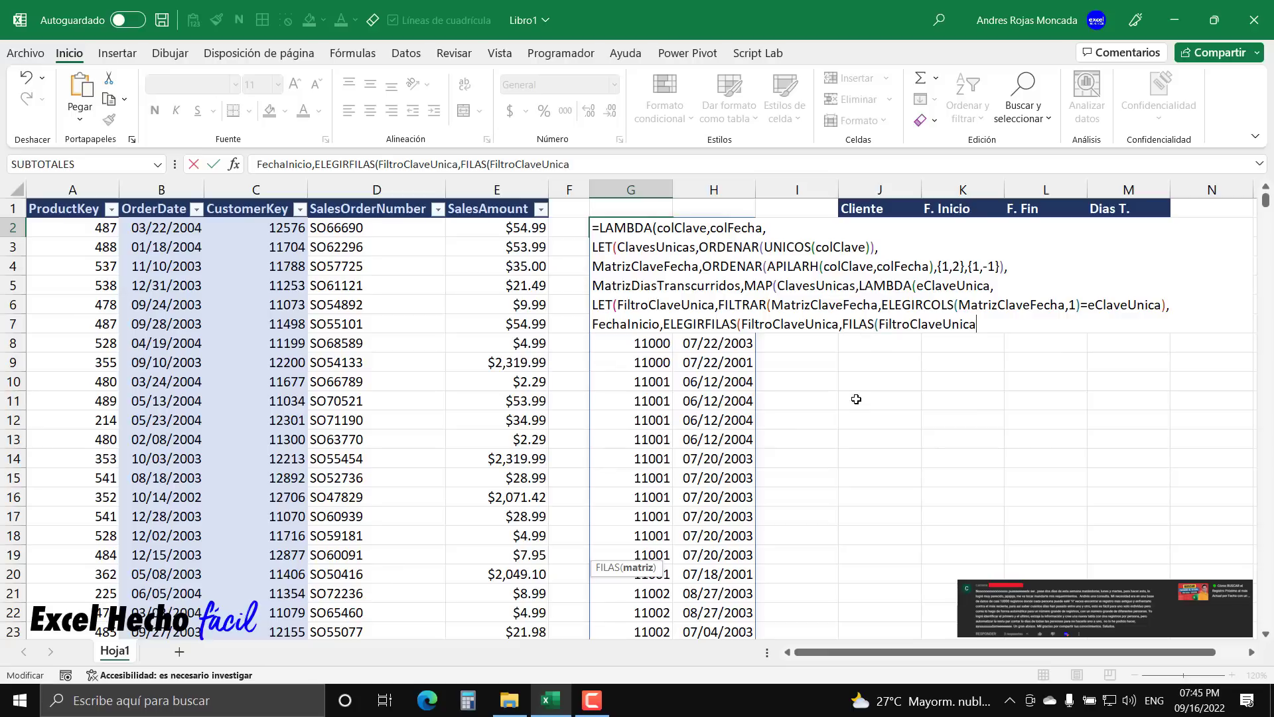
type(")")
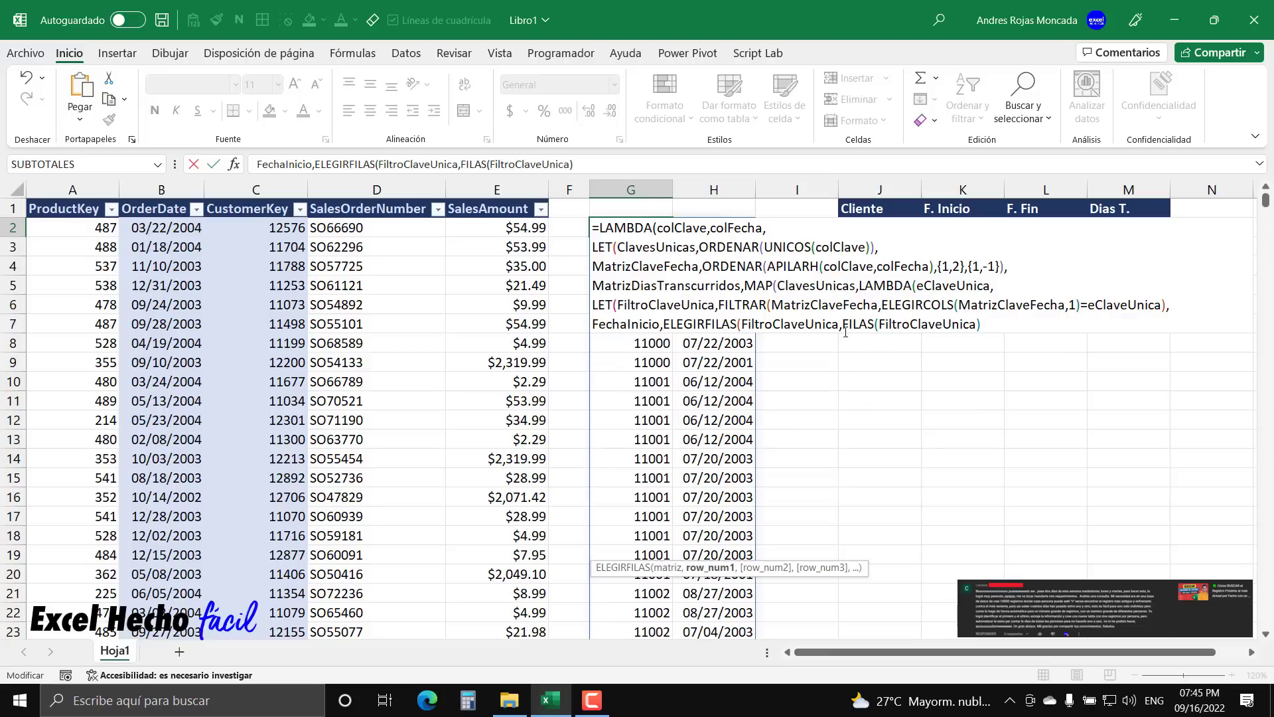
Close the ELEGIRFILAS function after its FILAS argument, moving the syntax hint clear of the column G and H data.
left_click_drag(841, 325, 982, 325)
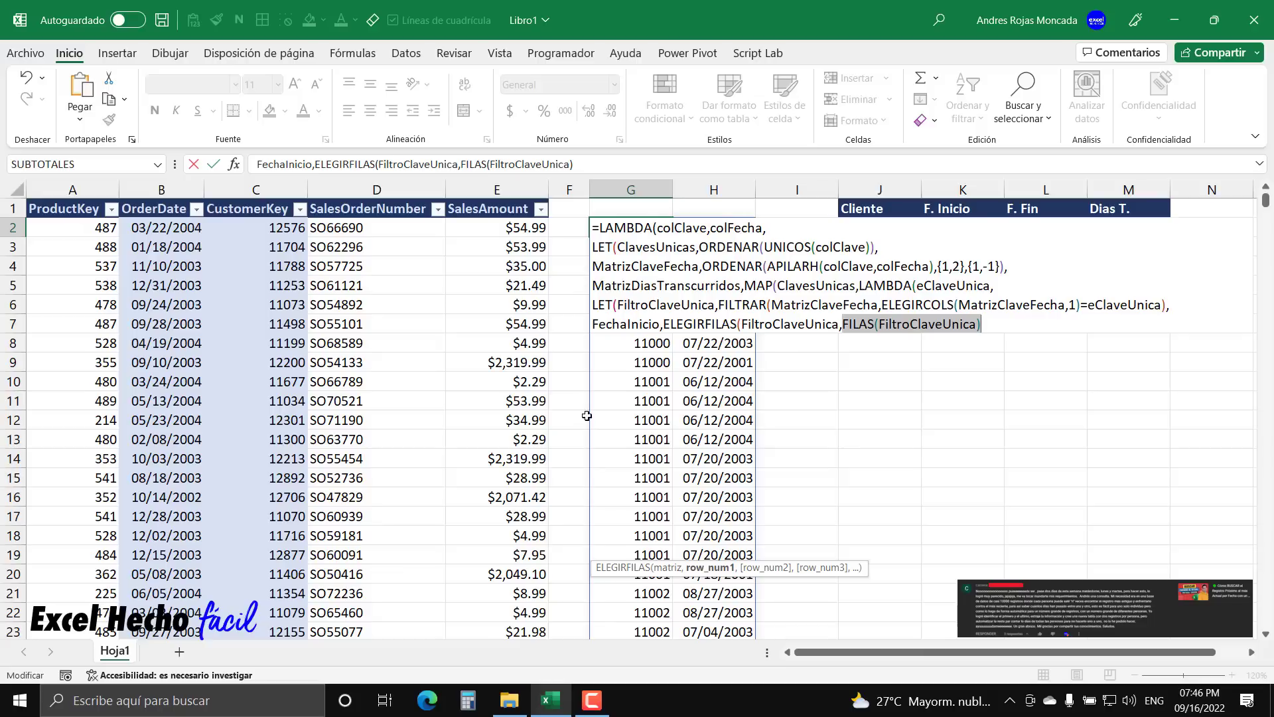
left_click_drag(862, 569, 1113, 534)
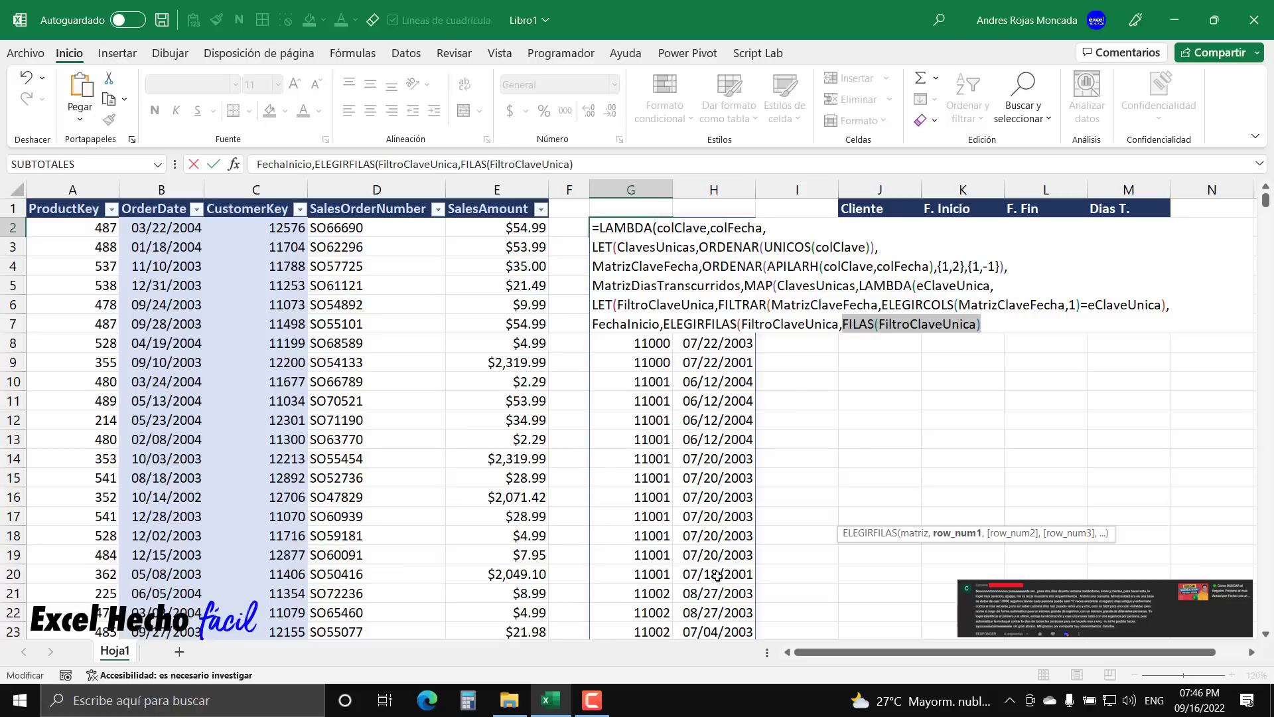
left_click(989, 329)
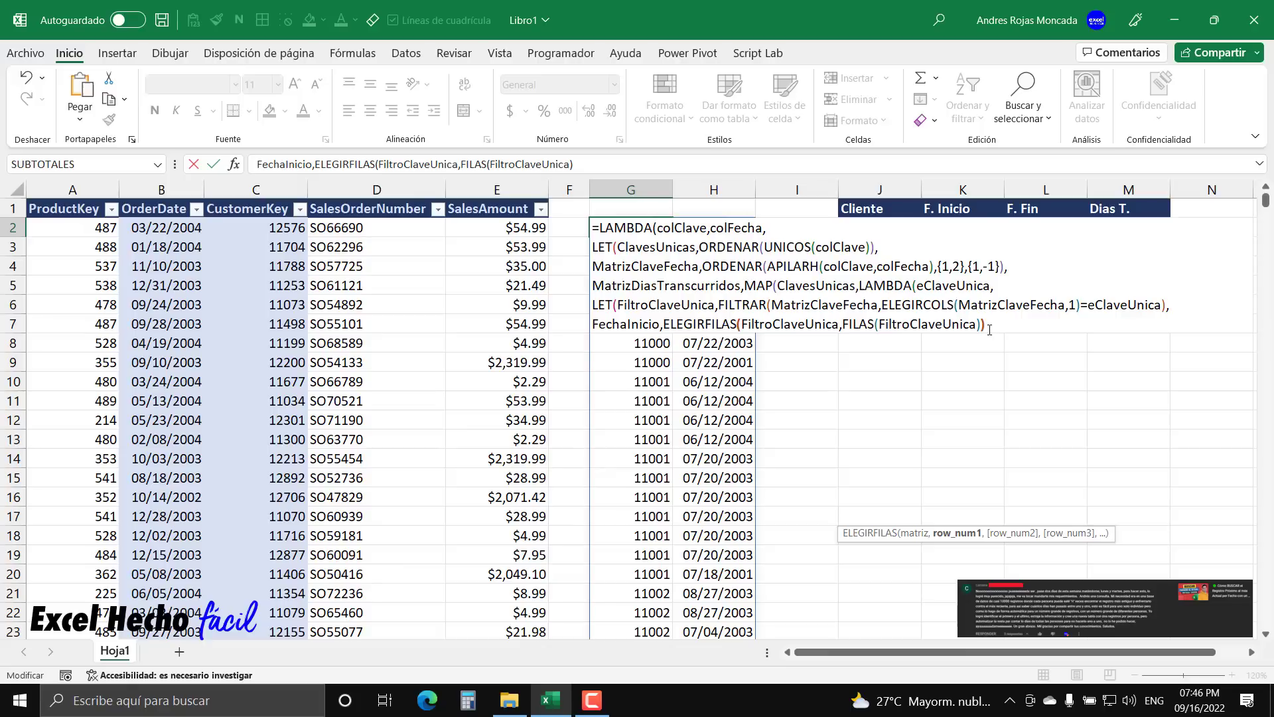
type(")")
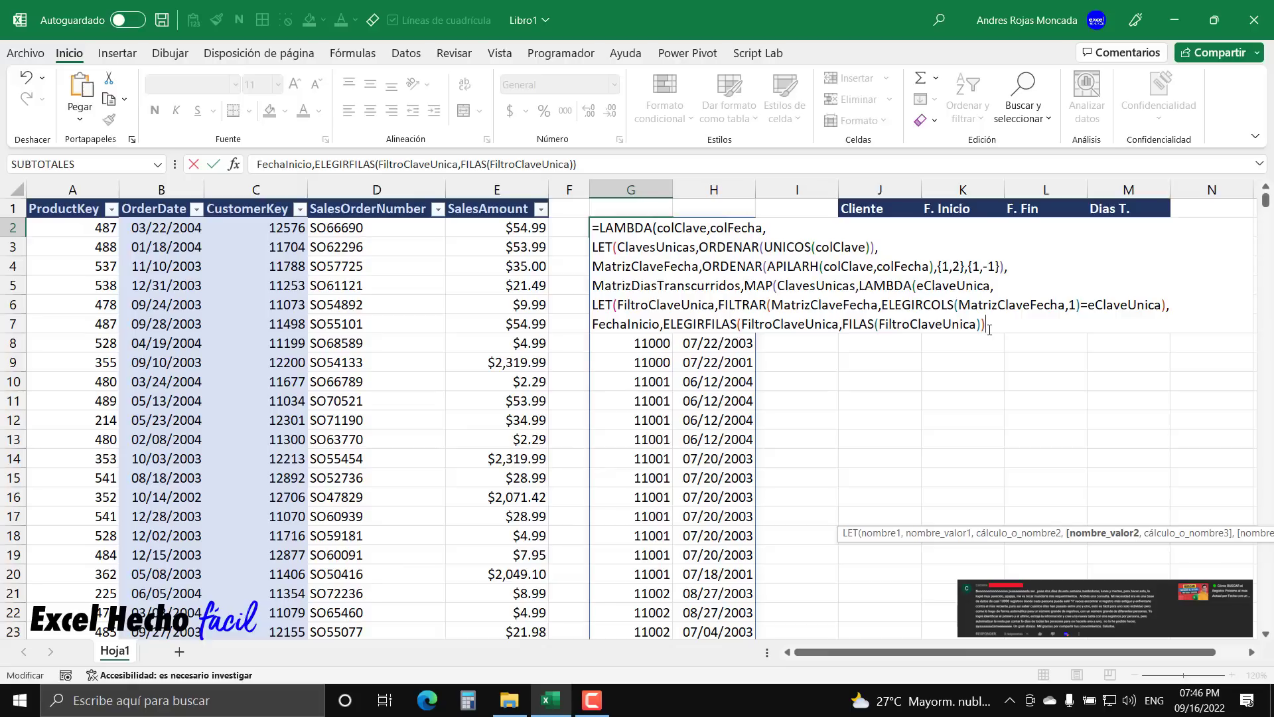
Wrap the ELEGIRFILAS expression of FechaInicio in an ELEGIRCOLS function that returns column 2.
left_click(664, 324)
type("ele")
key("Down")
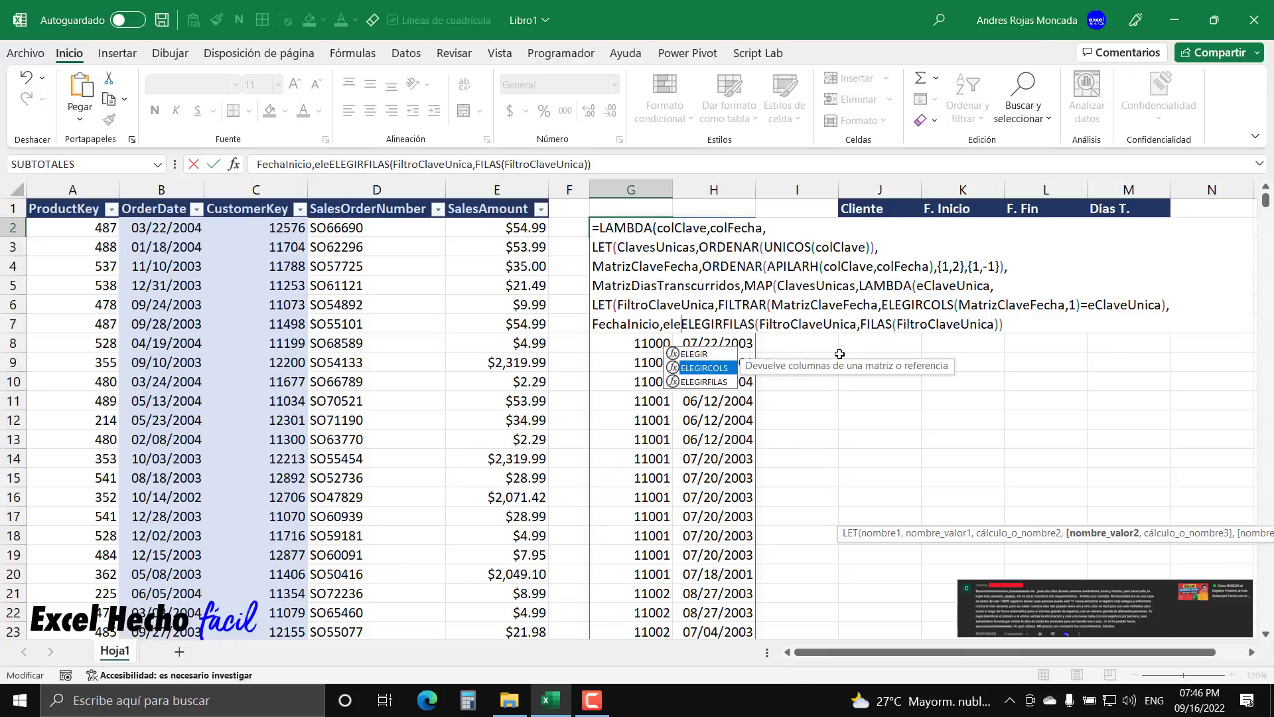
key("Tab")
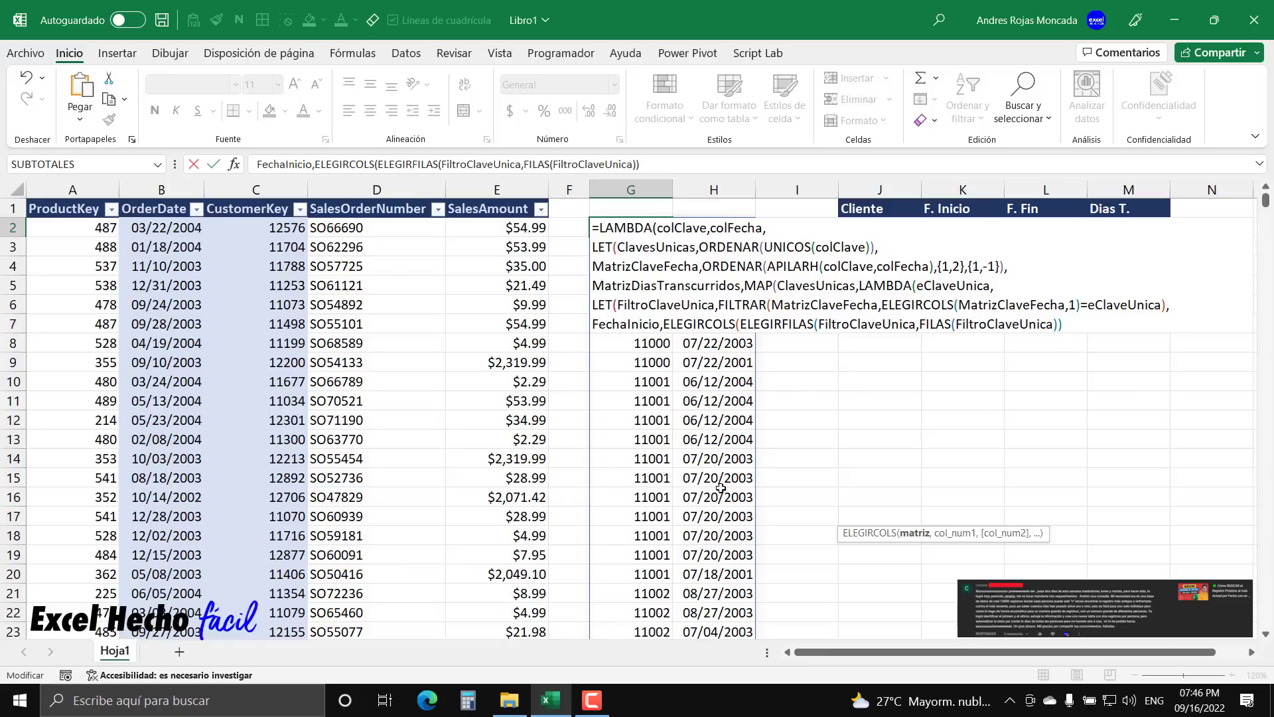
type(",2")
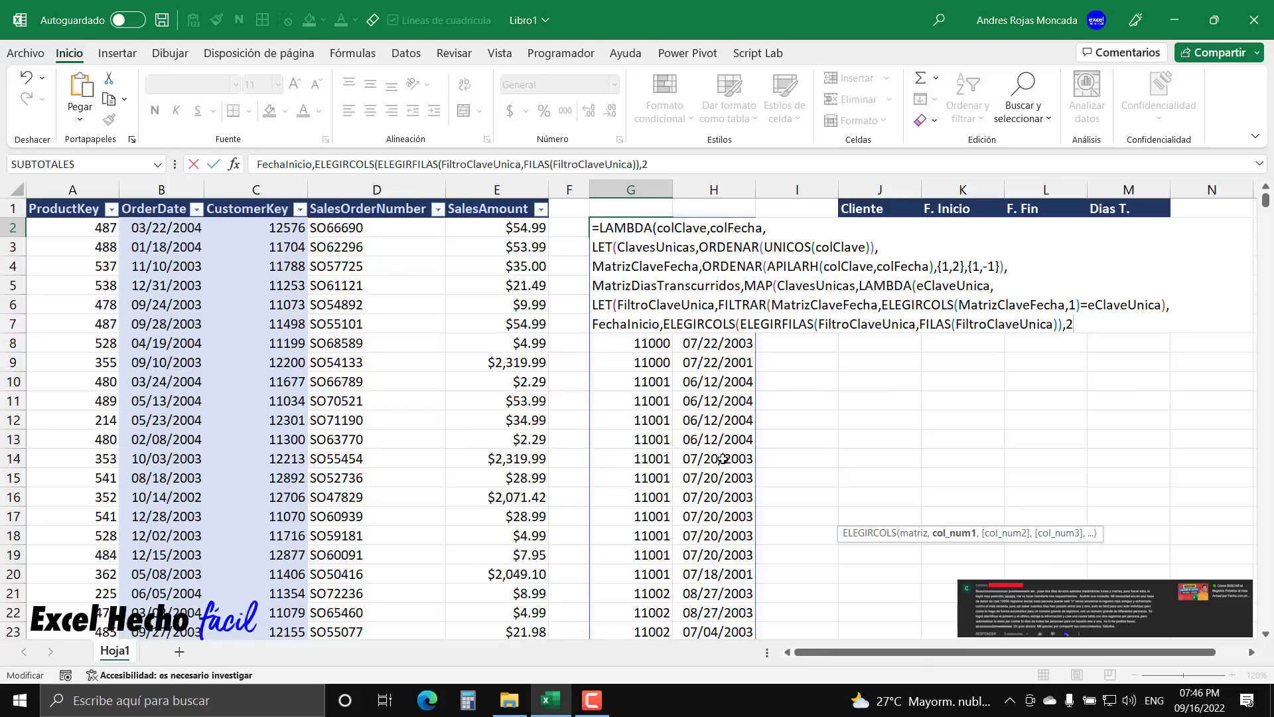
type(")")
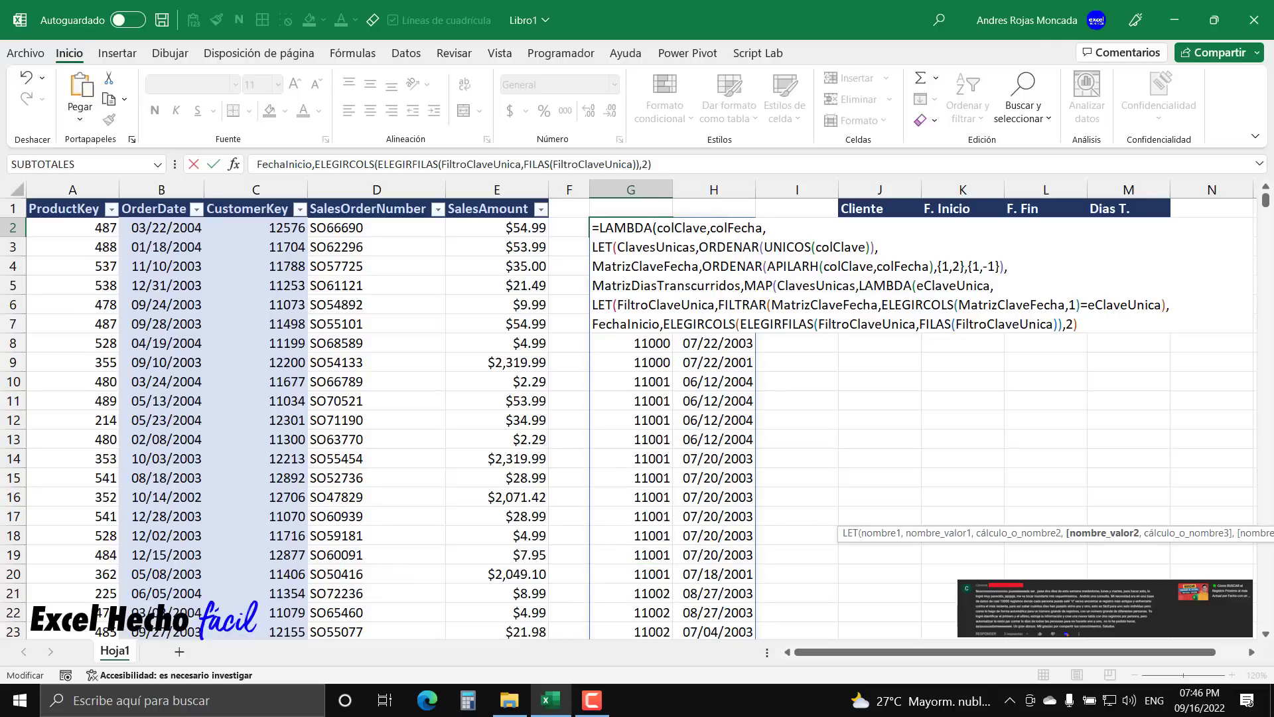
left_click_drag(589, 564, 755, 584)
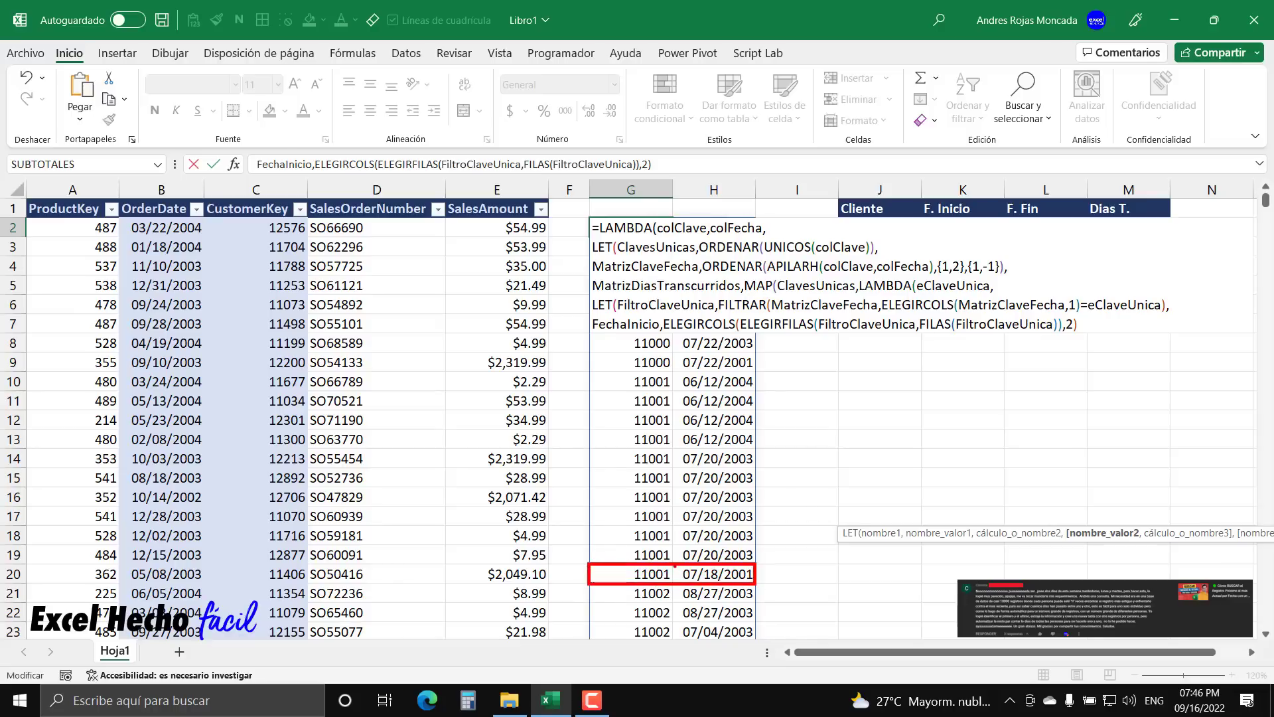
left_click_drag(607, 558, 605, 529)
left_click_drag(677, 557, 667, 478)
left_click_drag(672, 564, 755, 583)
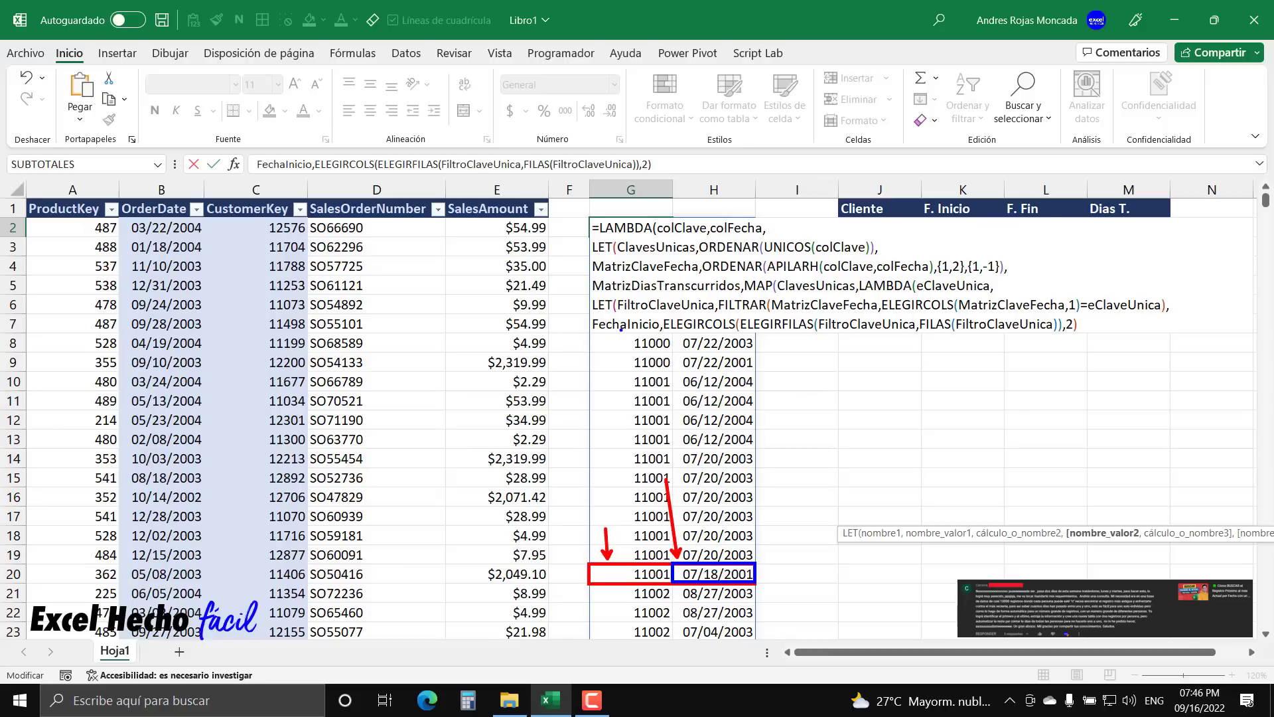
key("e")
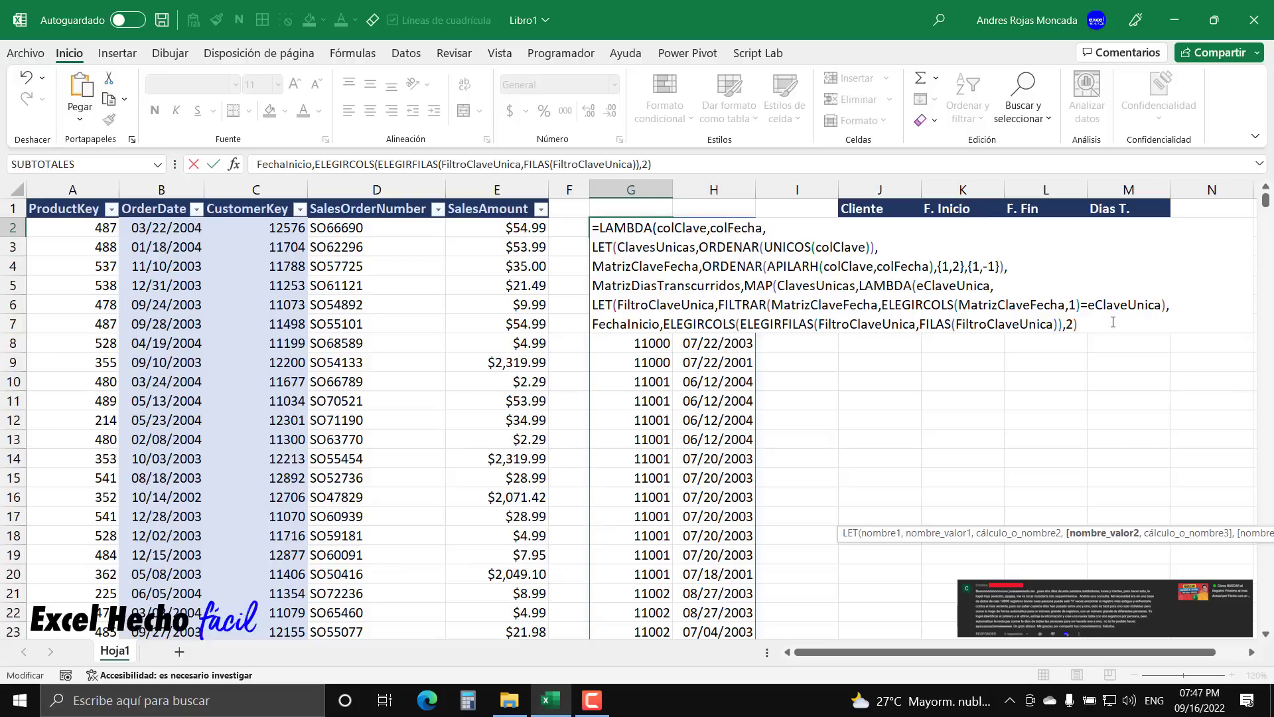
Add a third name, FechaFin, to the nested LET on a new formula line after the FechaInicio definition.
type(",")
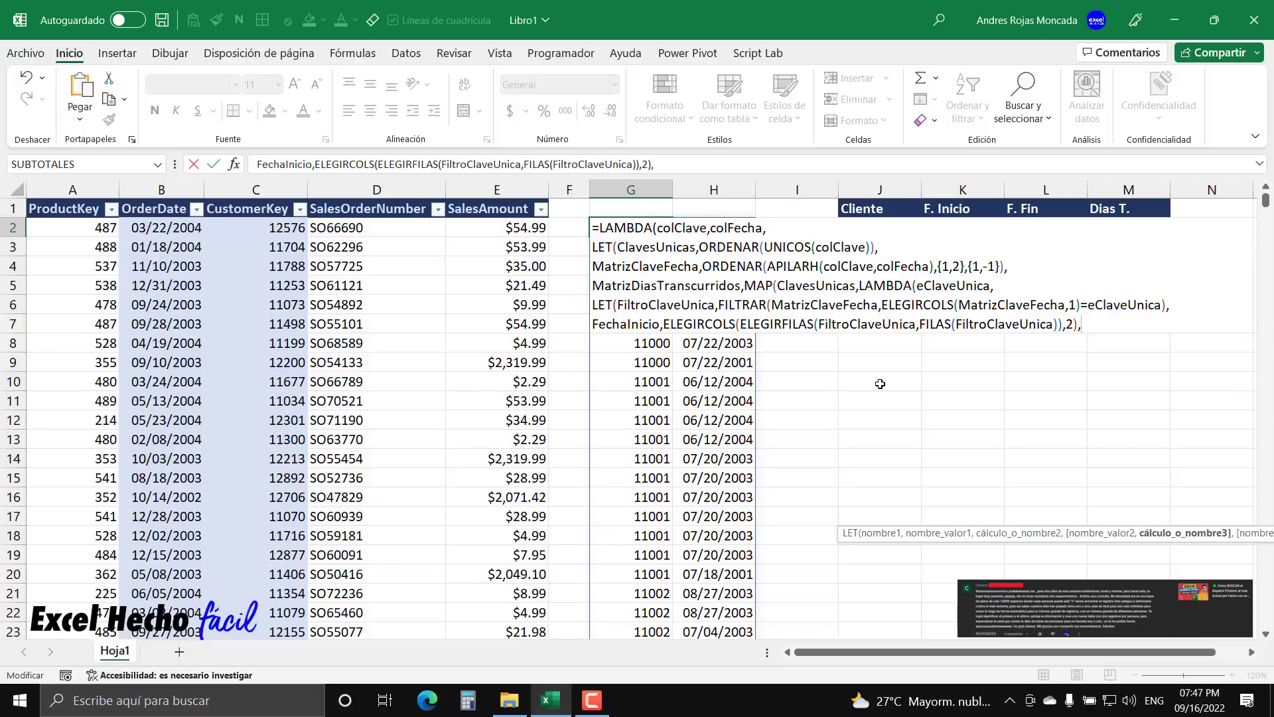
key("alt+Return")
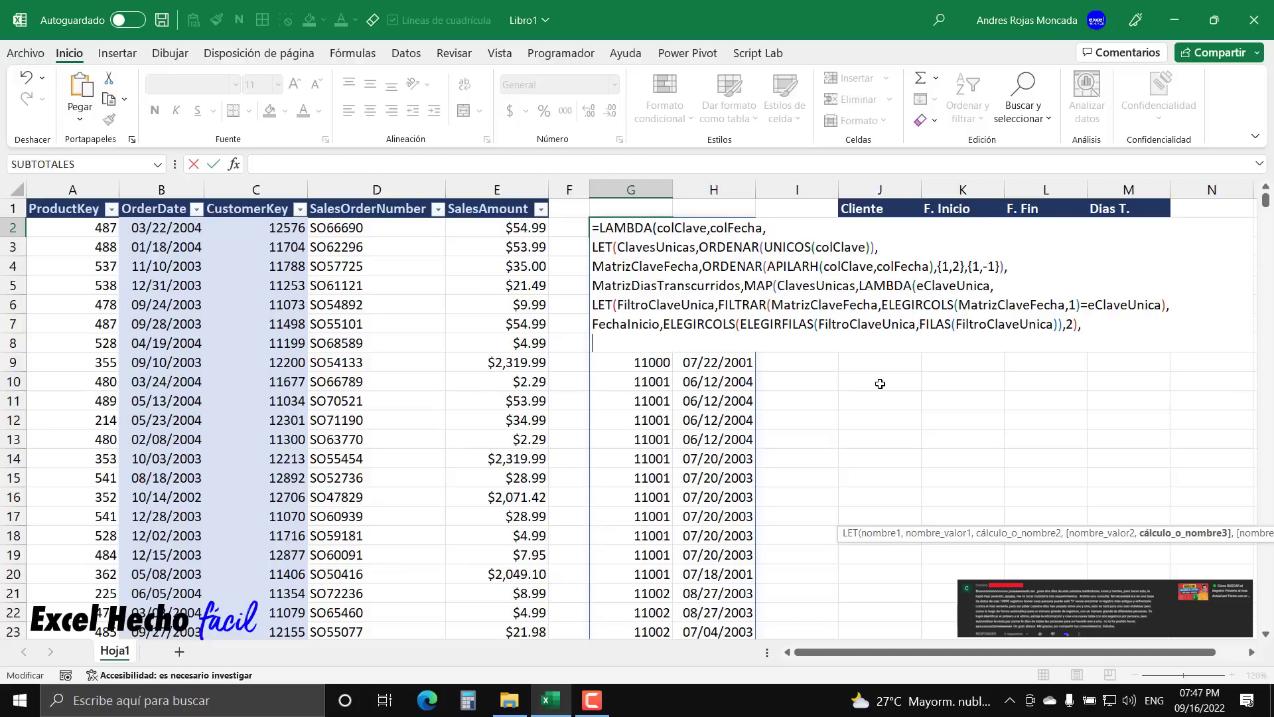
type("fec")
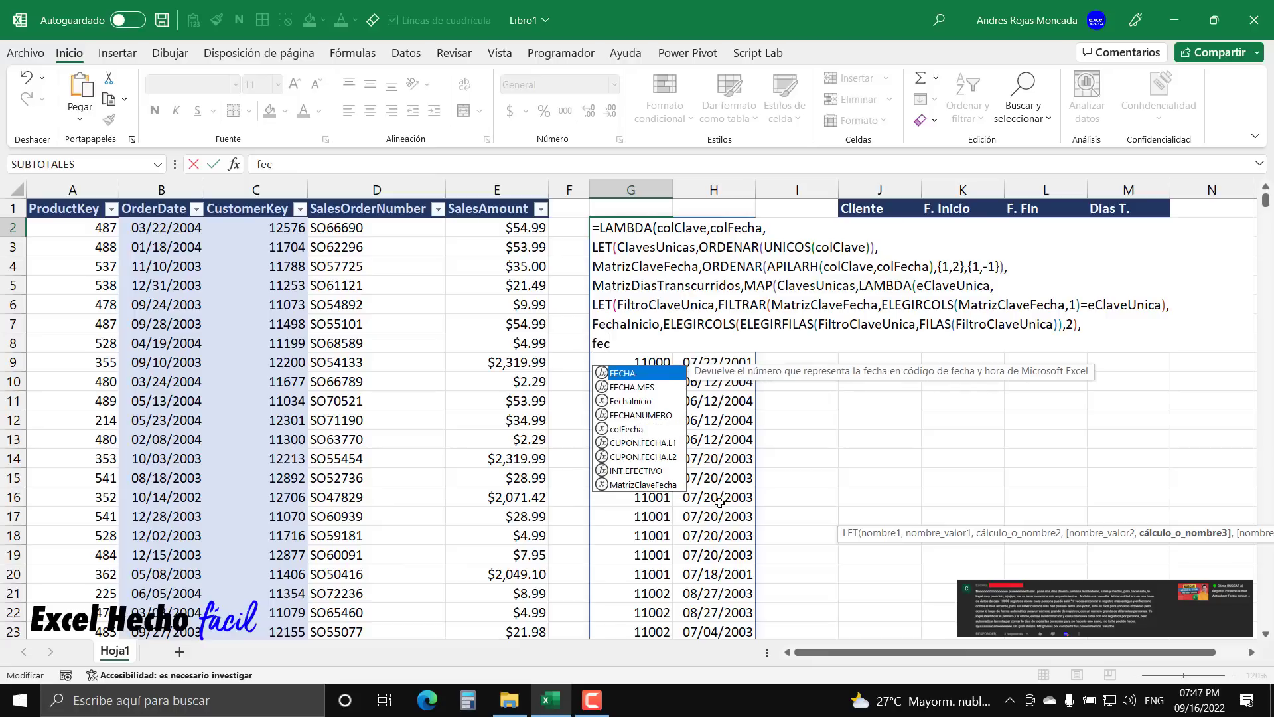
key("BackSpace")
key("BackSpace")
key("BackSpace")
type("F")
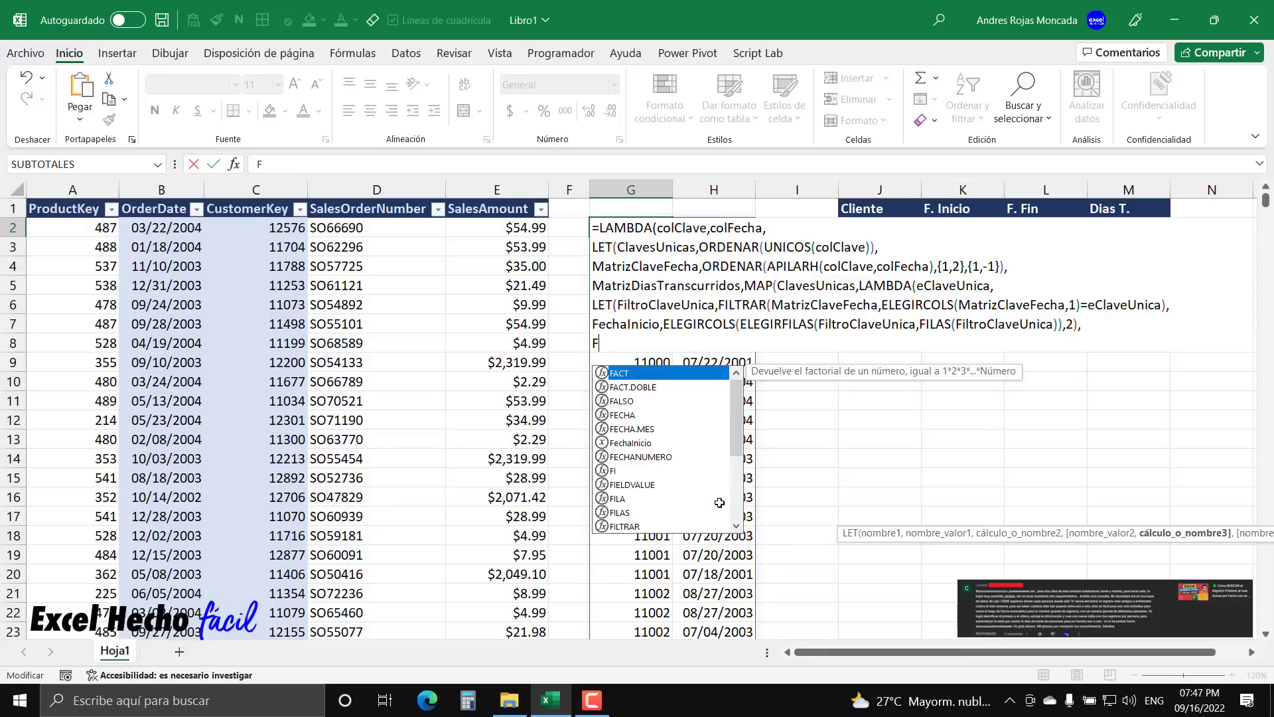
type("echaFin")
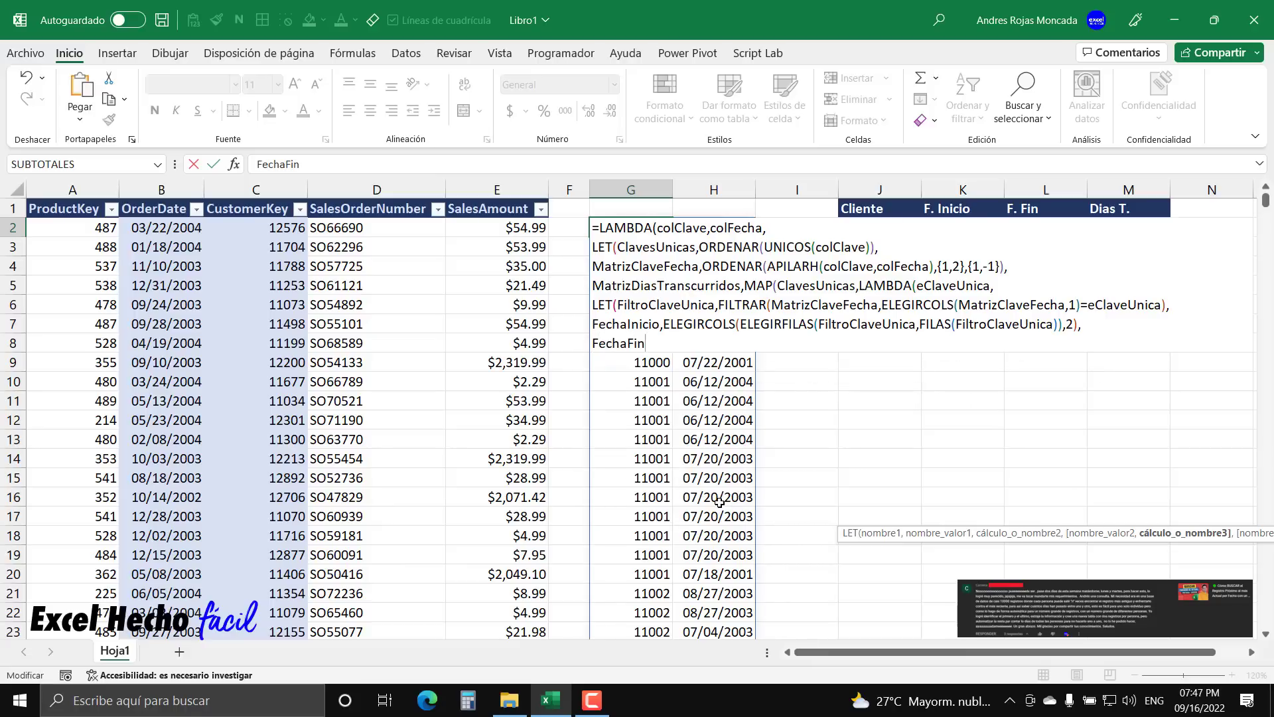
type(",")
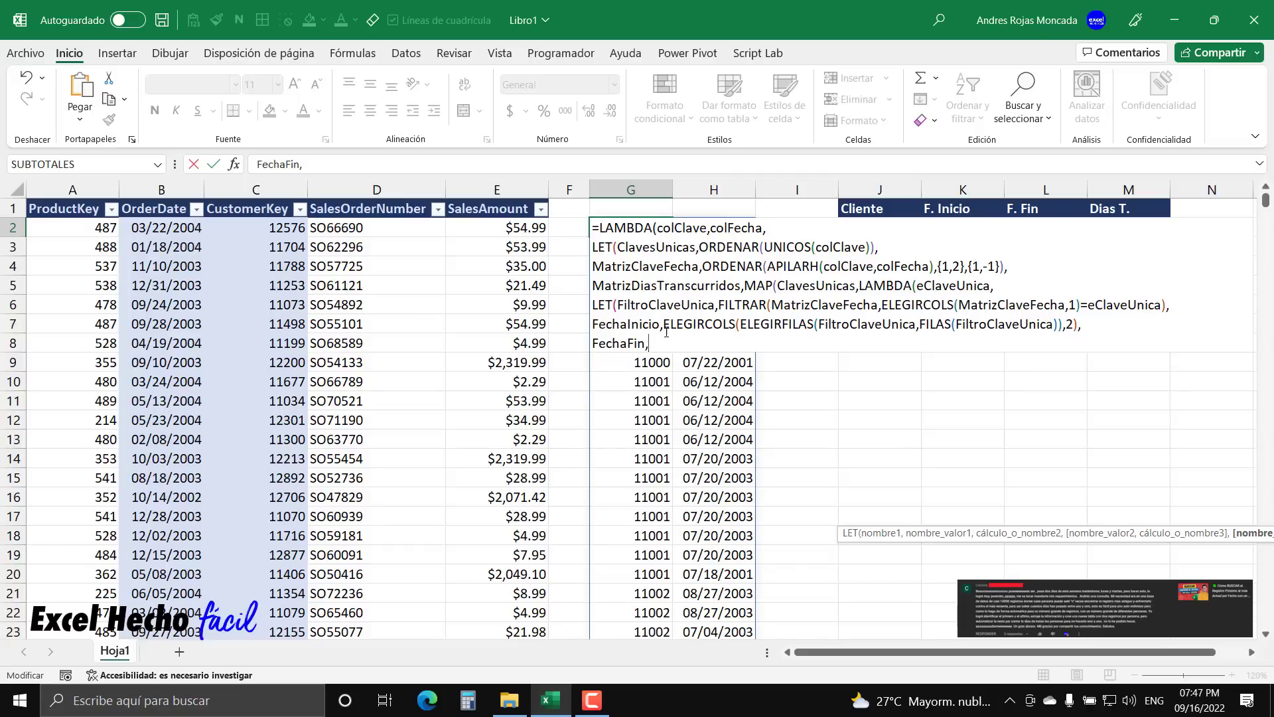
Copy the ELEGIRCOLS expression of FechaInicio and paste it as the value of FechaFin.
left_click_drag(663, 325, 1079, 327)
key("ctrl+c")
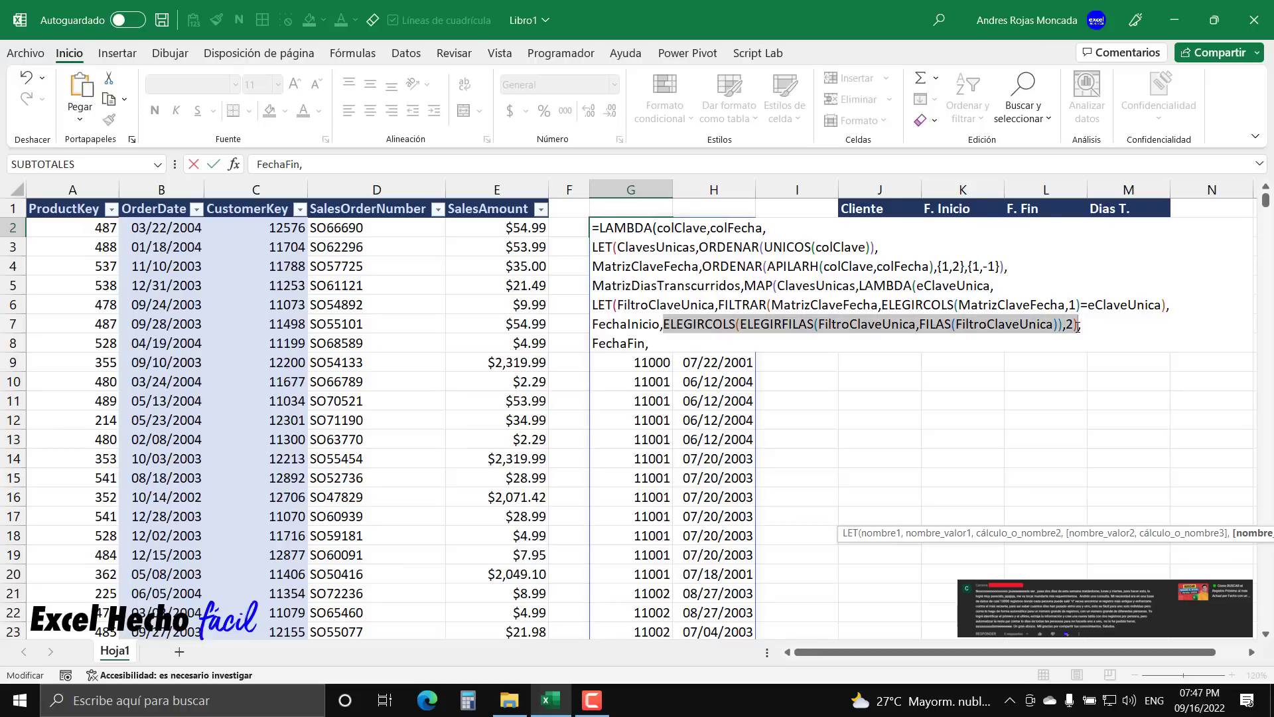
left_click(713, 349)
key("ctrl+v")
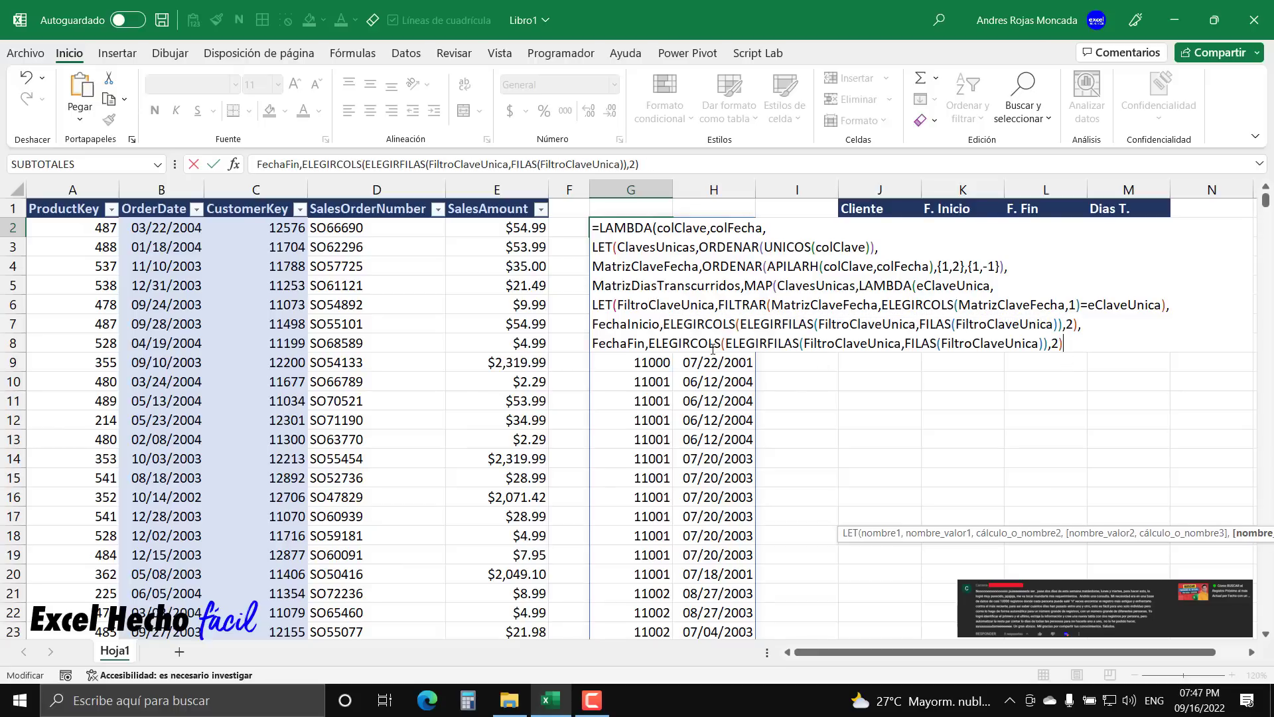
Replace the FILAS(FiltroClaveUnica) row argument of ELEGIRFILAS in the FechaFin definition with 1.
left_click(806, 345)
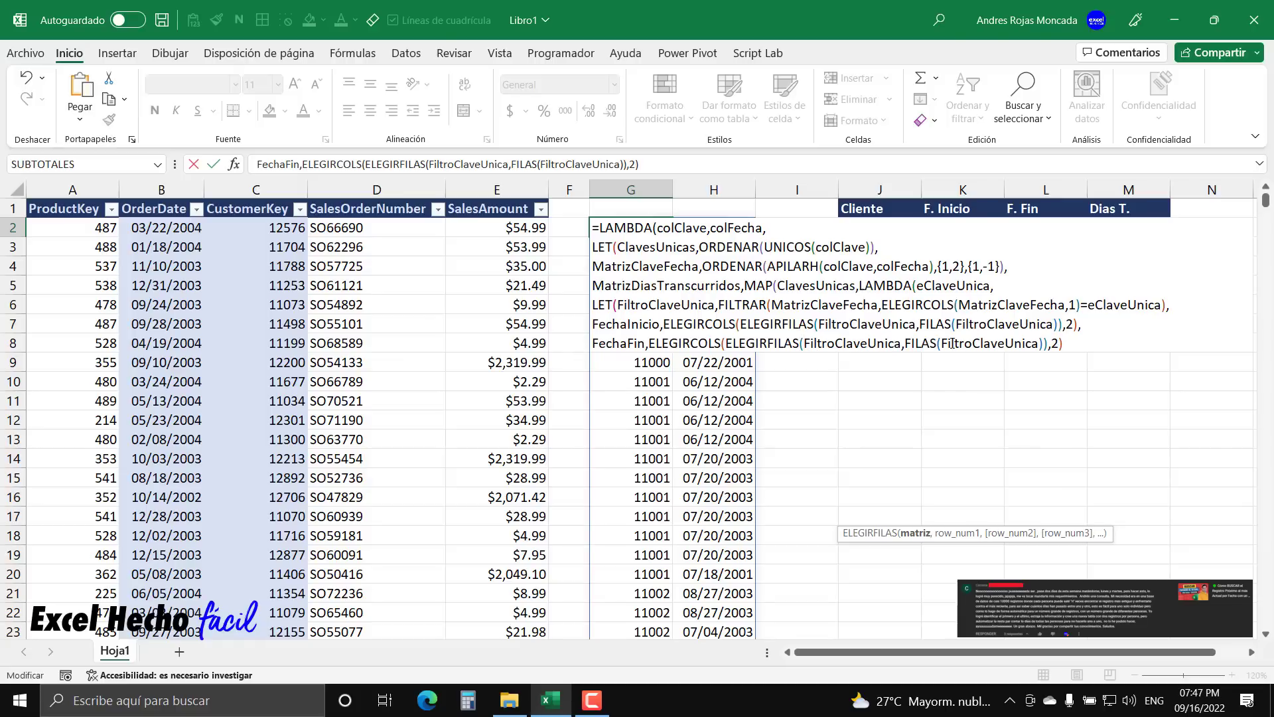
left_click_drag(905, 343, 1045, 344)
type("1")
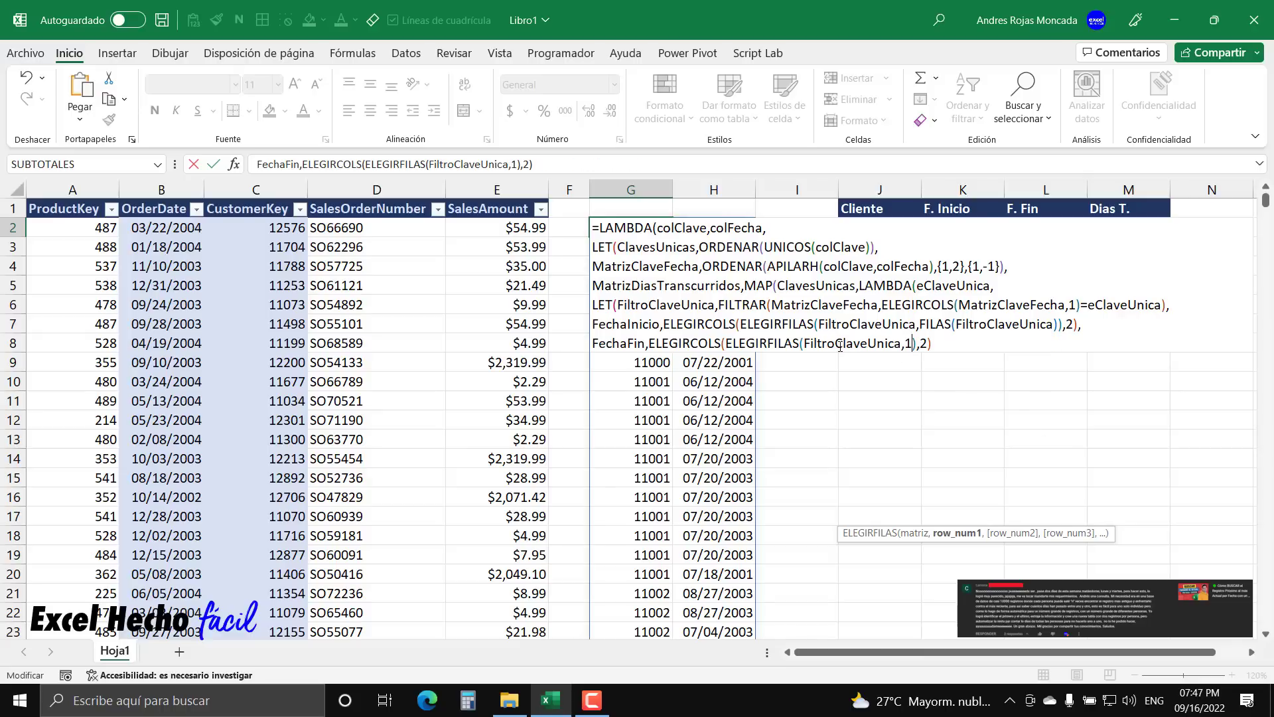
Check the parts of the FechaFin expression, end the definition with a comma and start a new formula line.
left_click_drag(804, 344, 901, 344)
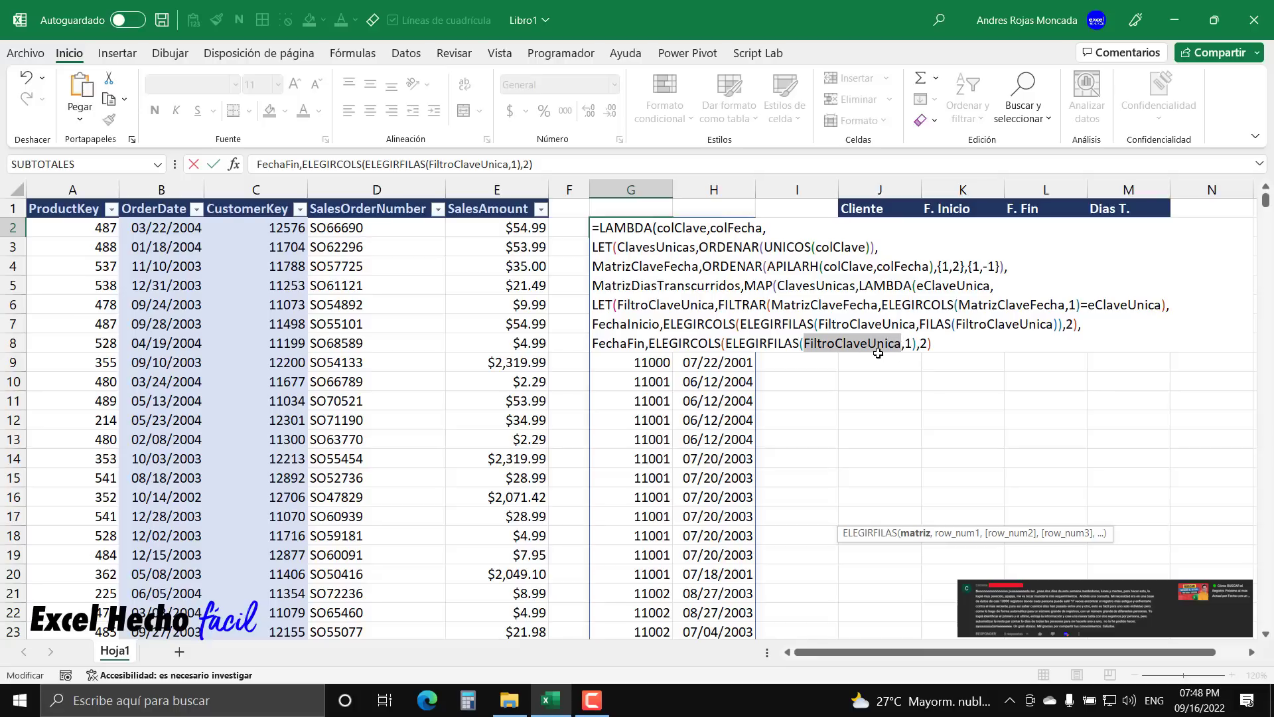
double_click(908, 344)
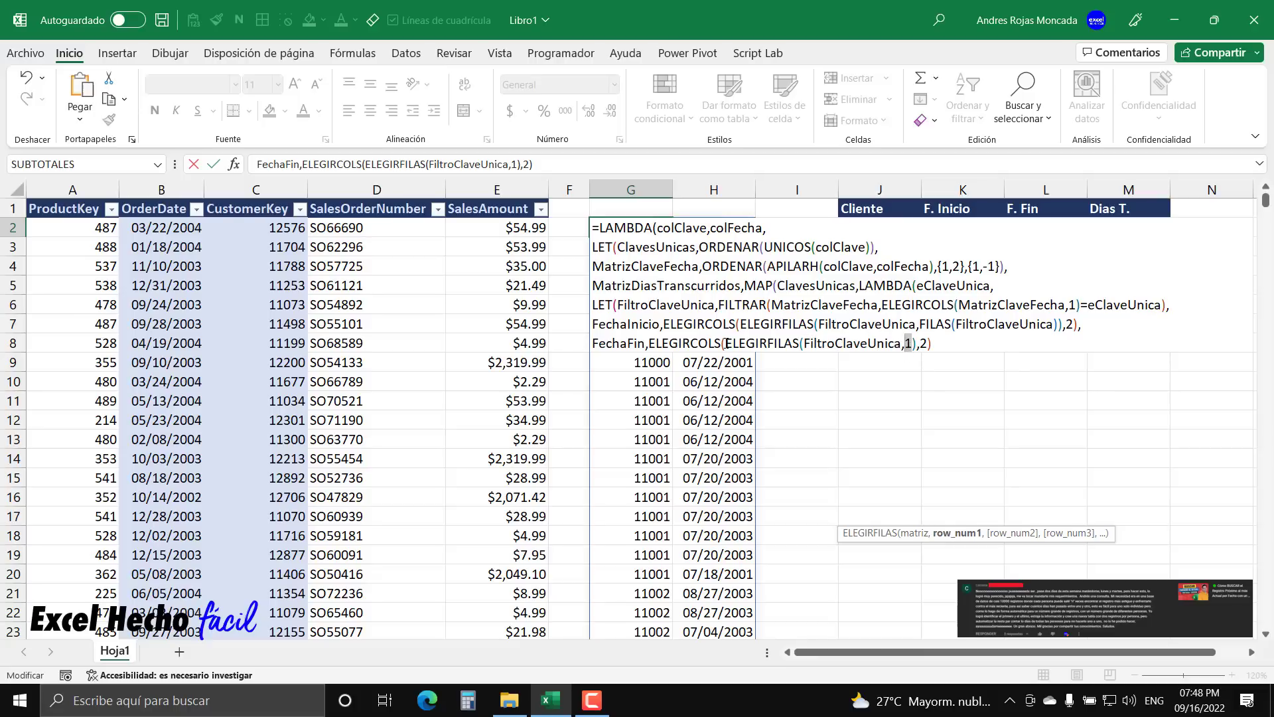
left_click_drag(725, 344, 648, 344)
double_click(923, 343)
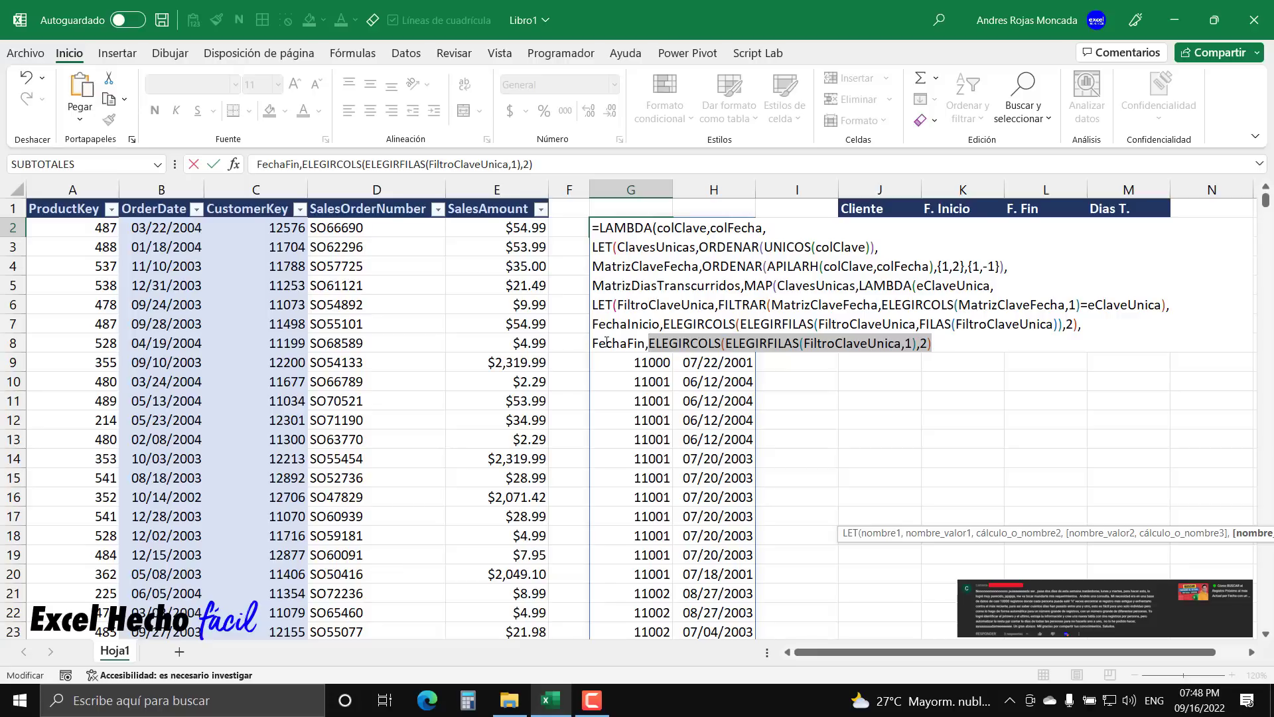
left_click(939, 347)
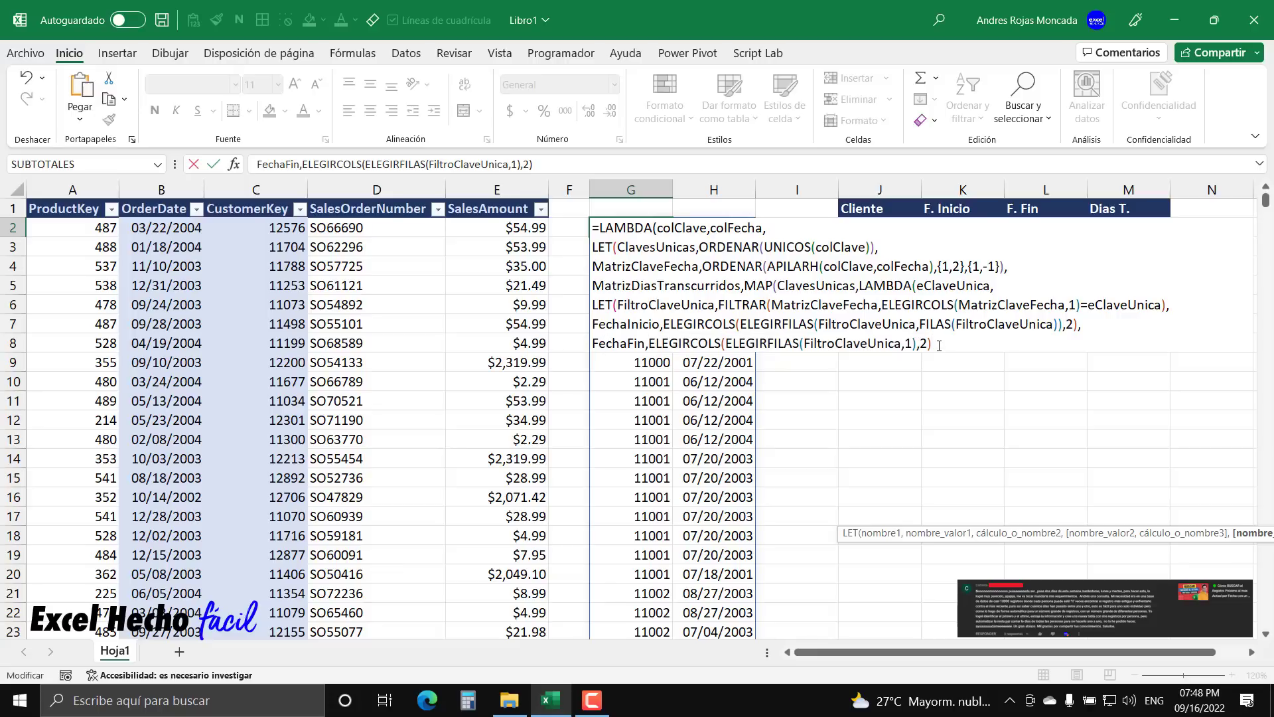
type(",")
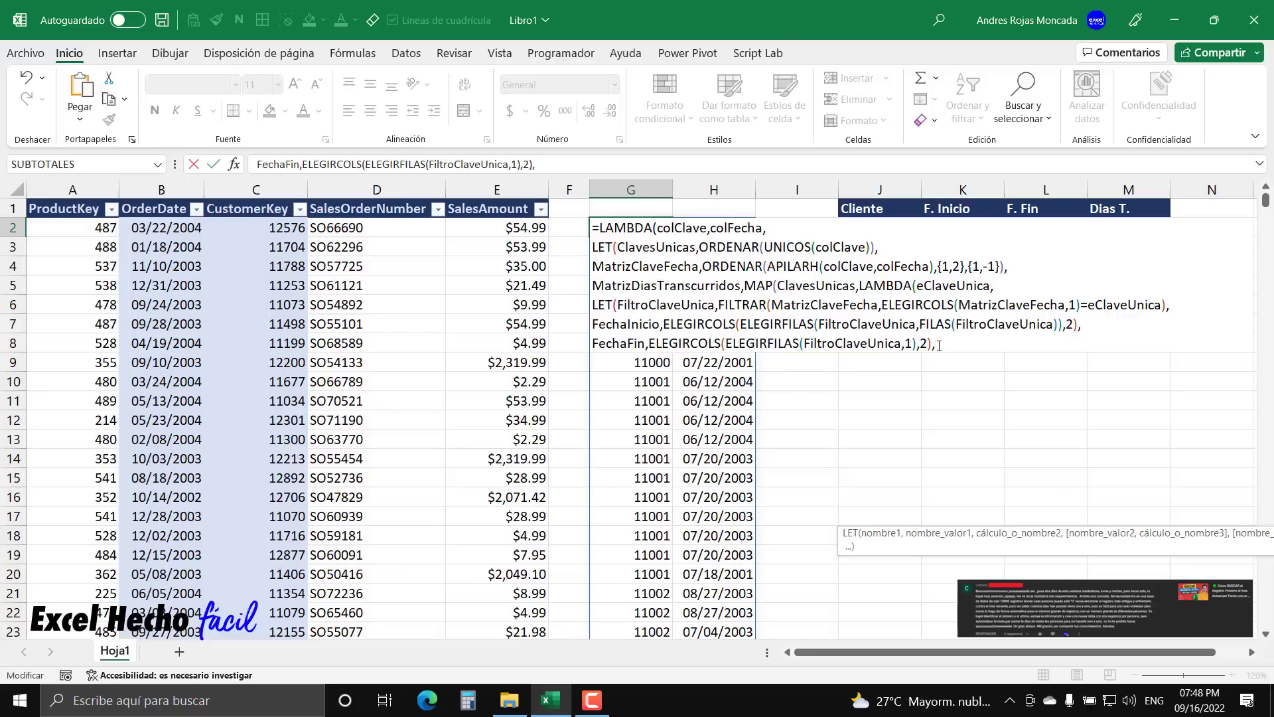
key("alt+Return")
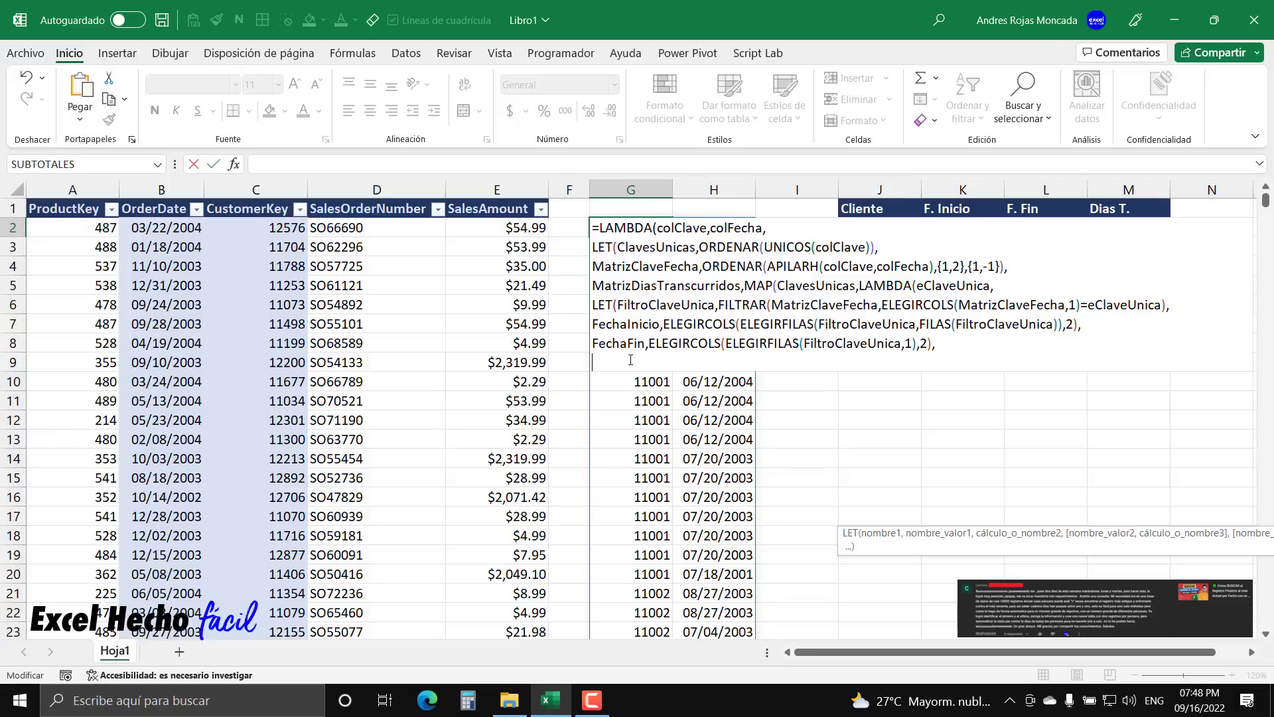
Examine which part of the nested LET corresponds to each name and value argument in its syntax hint, moving the hint to read the rest.
left_click(617, 306)
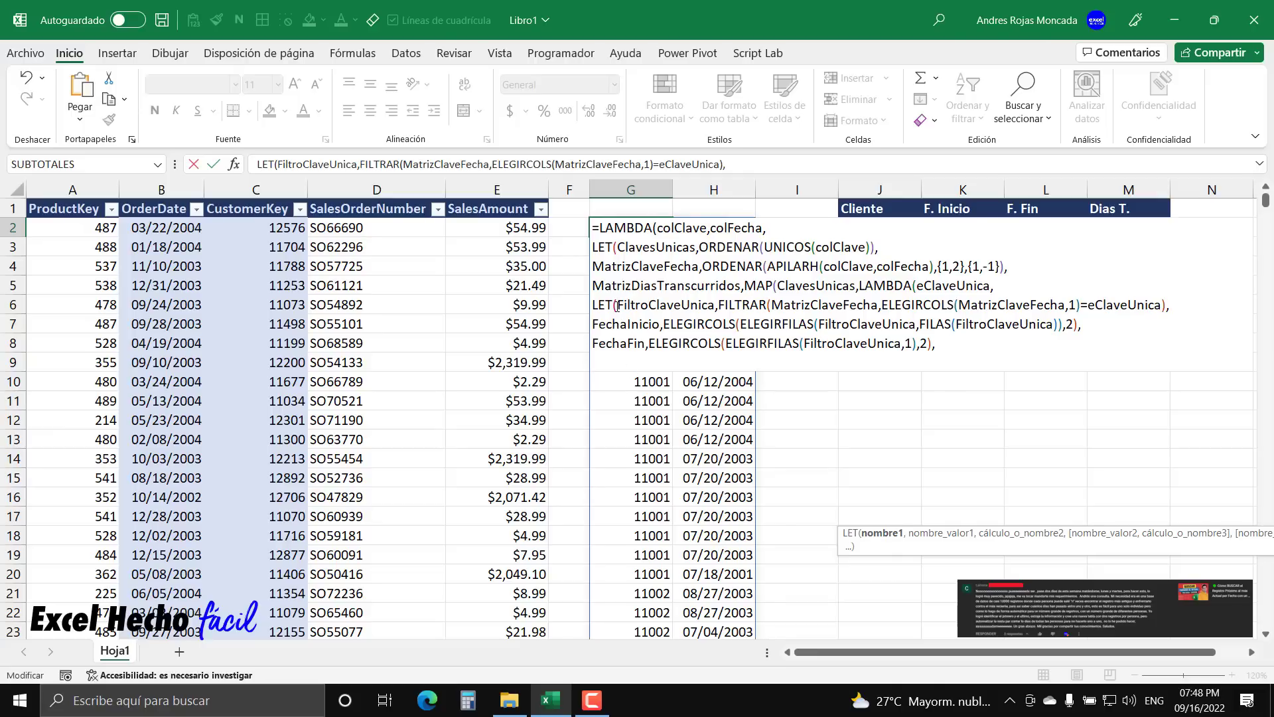
left_click(876, 538)
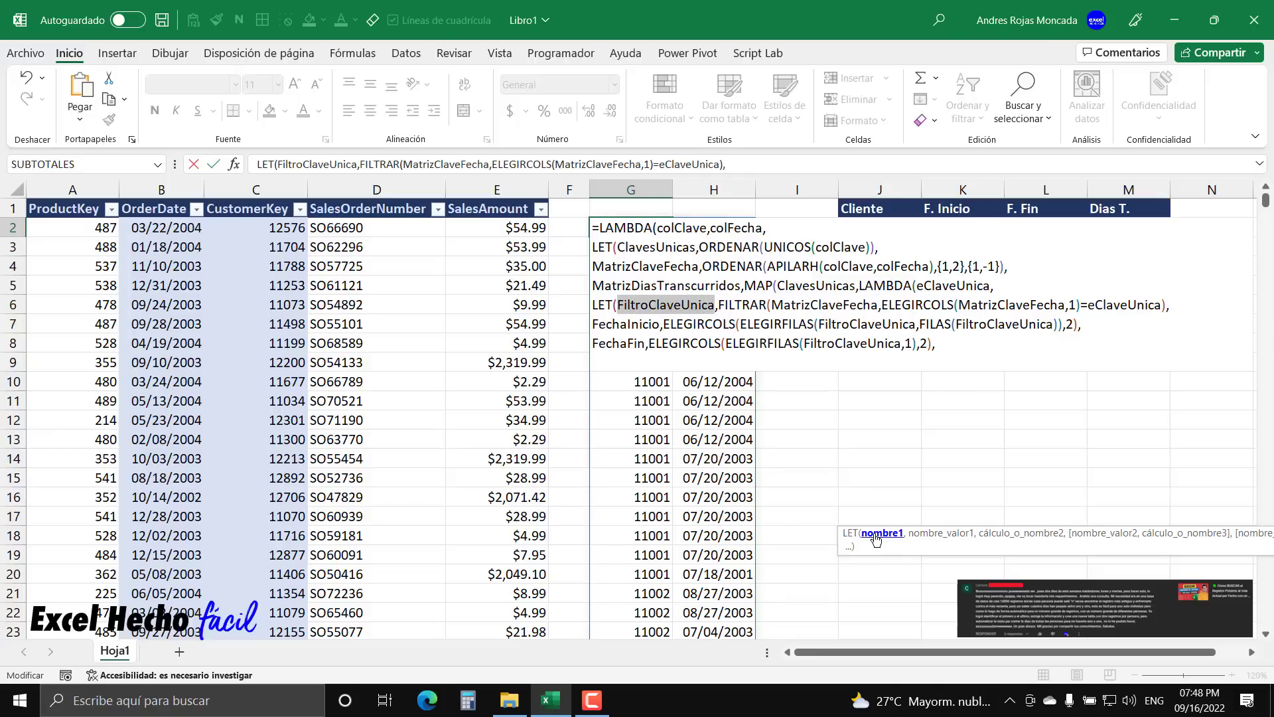
left_click(931, 538)
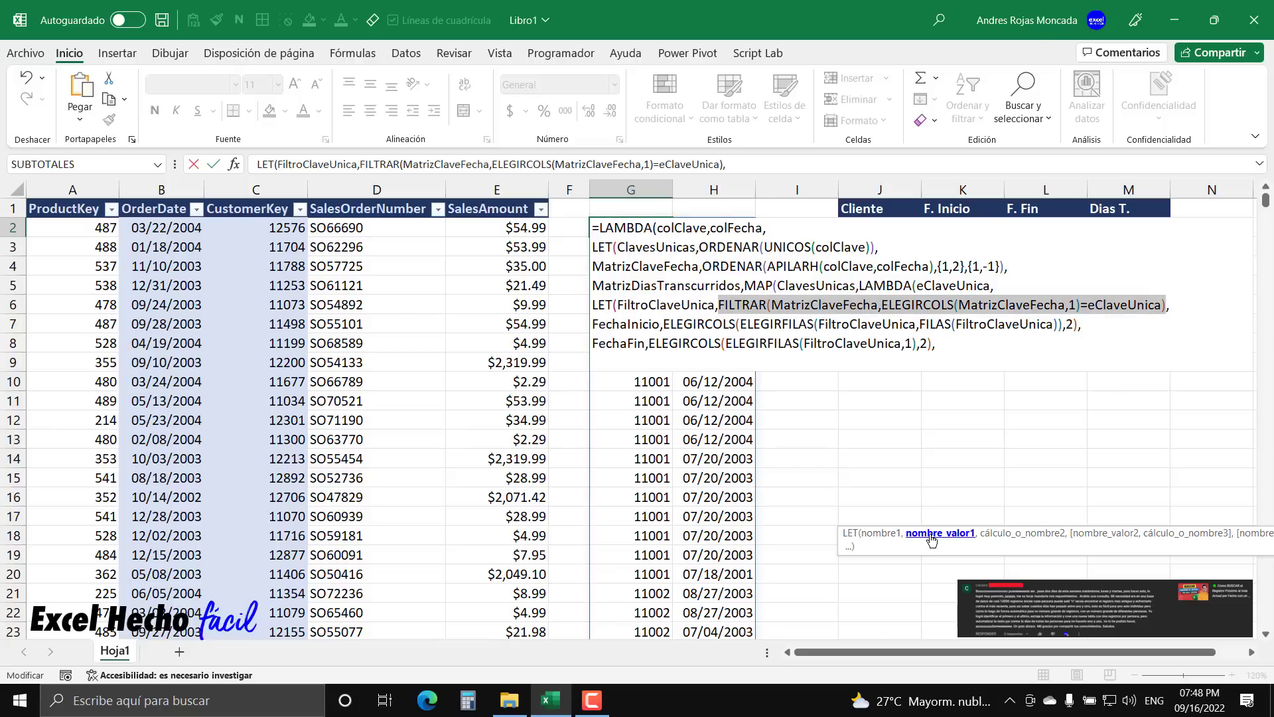
left_click(1009, 536)
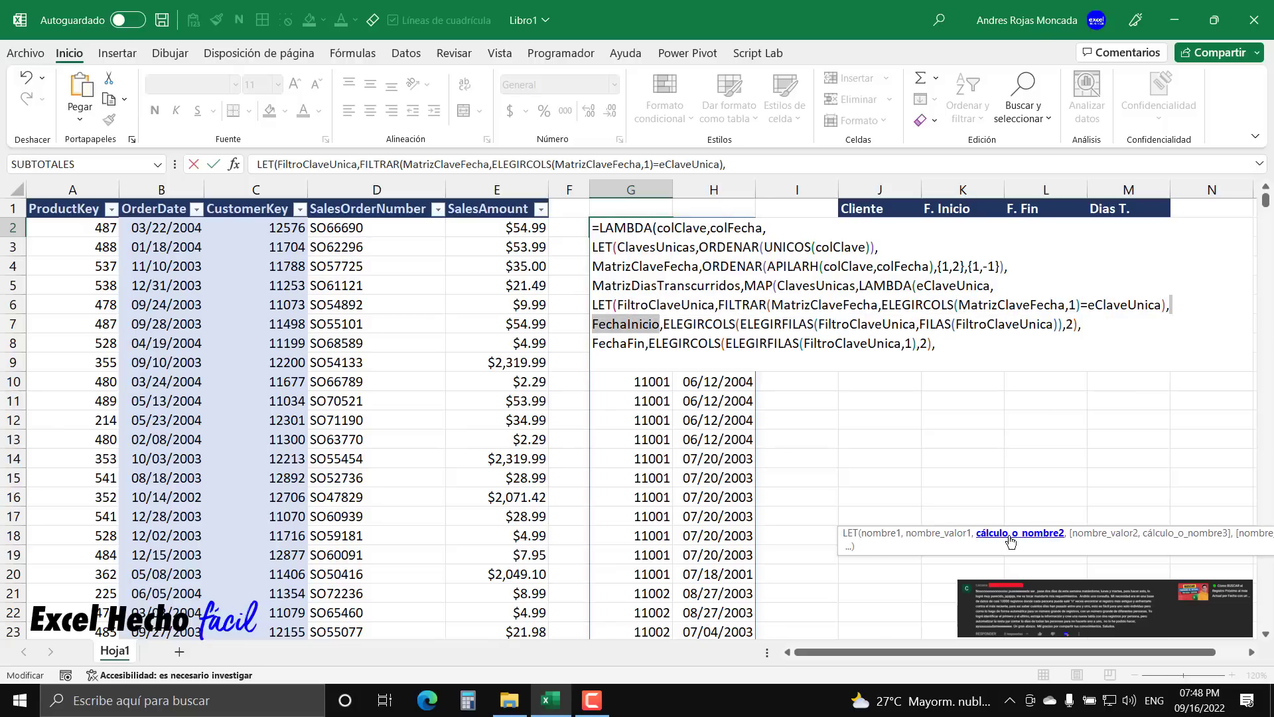
left_click(1114, 535)
left_click(1167, 536)
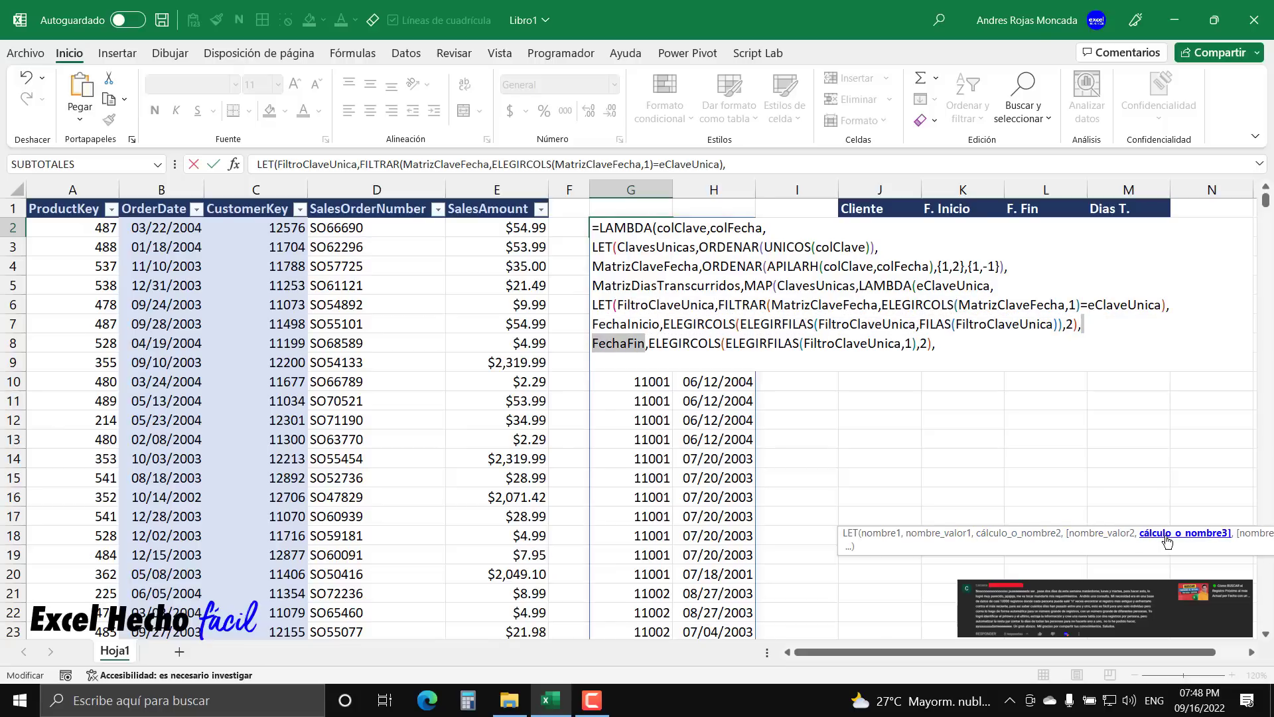
left_click(1236, 536)
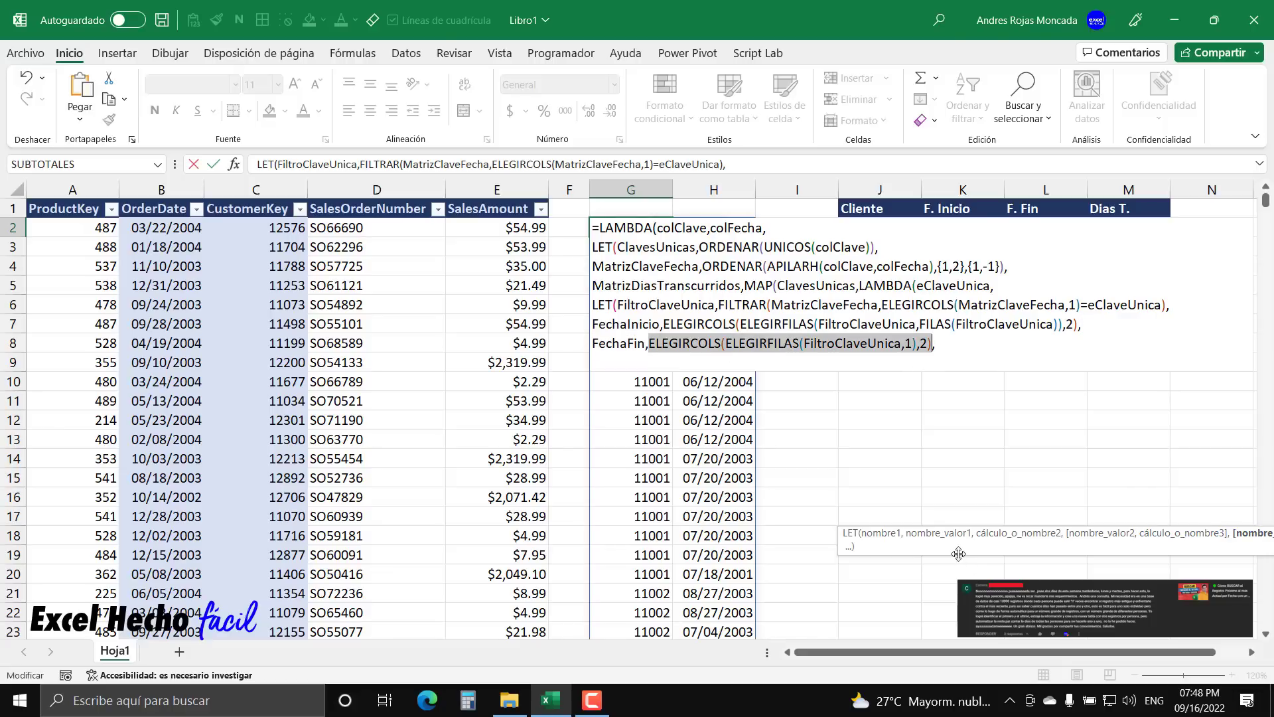
left_click_drag(917, 550, 708, 554)
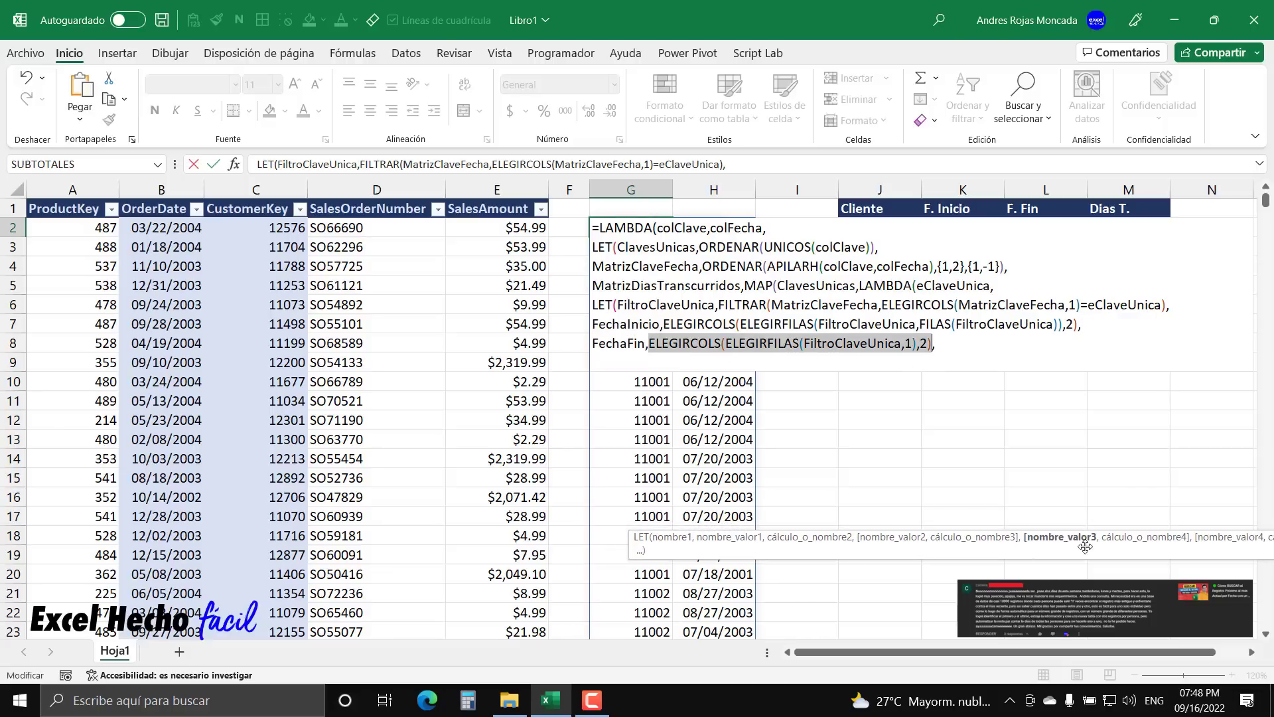
key("ctrl+2")
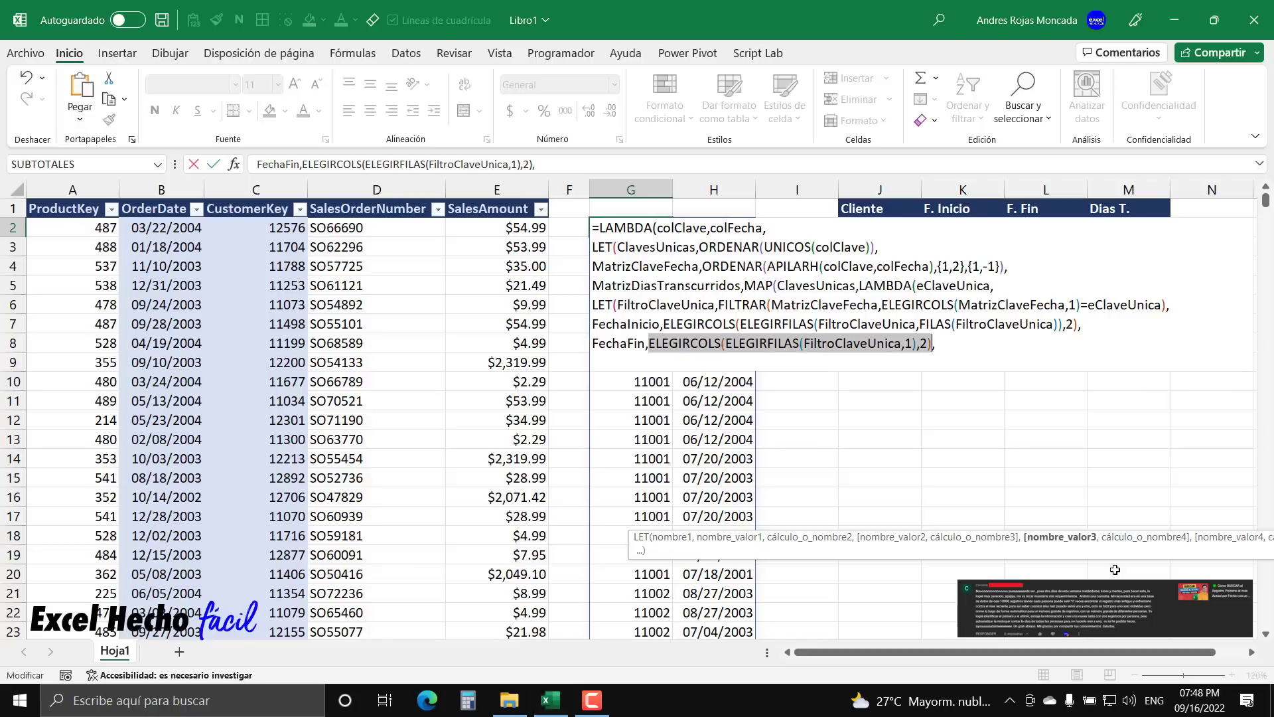
left_click_drag(1115, 529, 1114, 479)
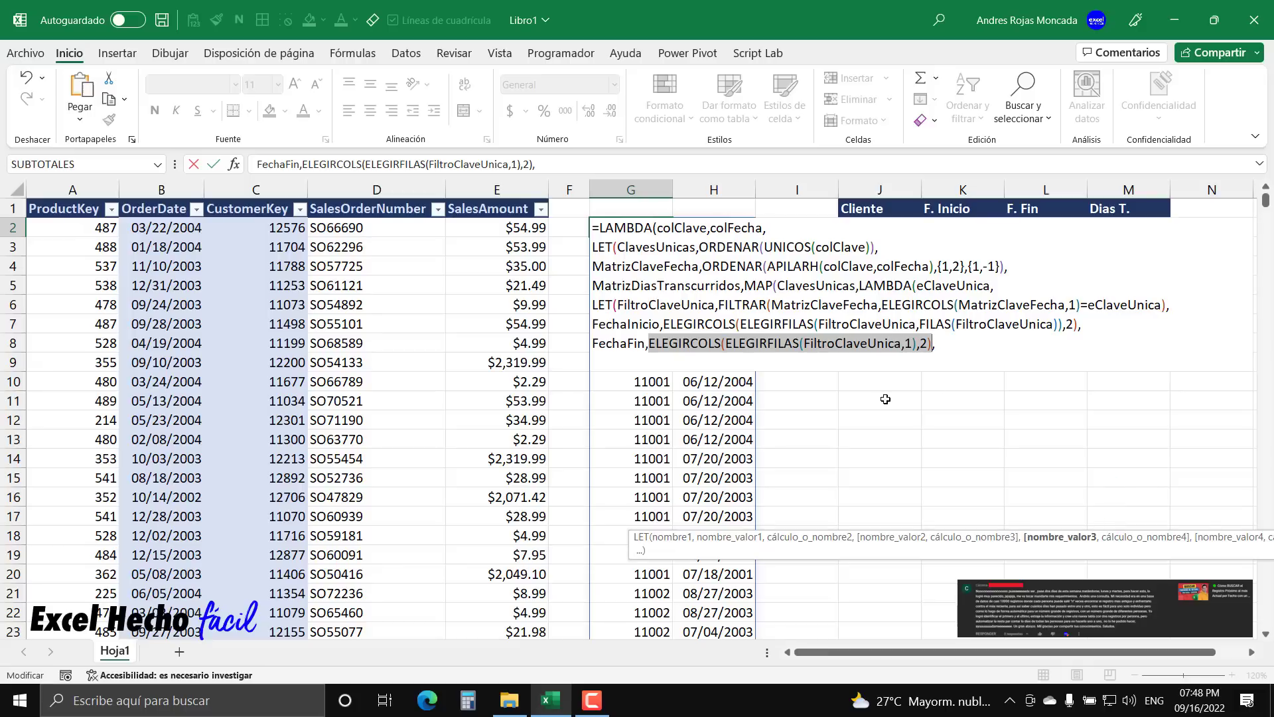
Enter FechaFin-FechaInicio+1 as the final calculation of the nested LET on the new formula line.
left_click(724, 363)
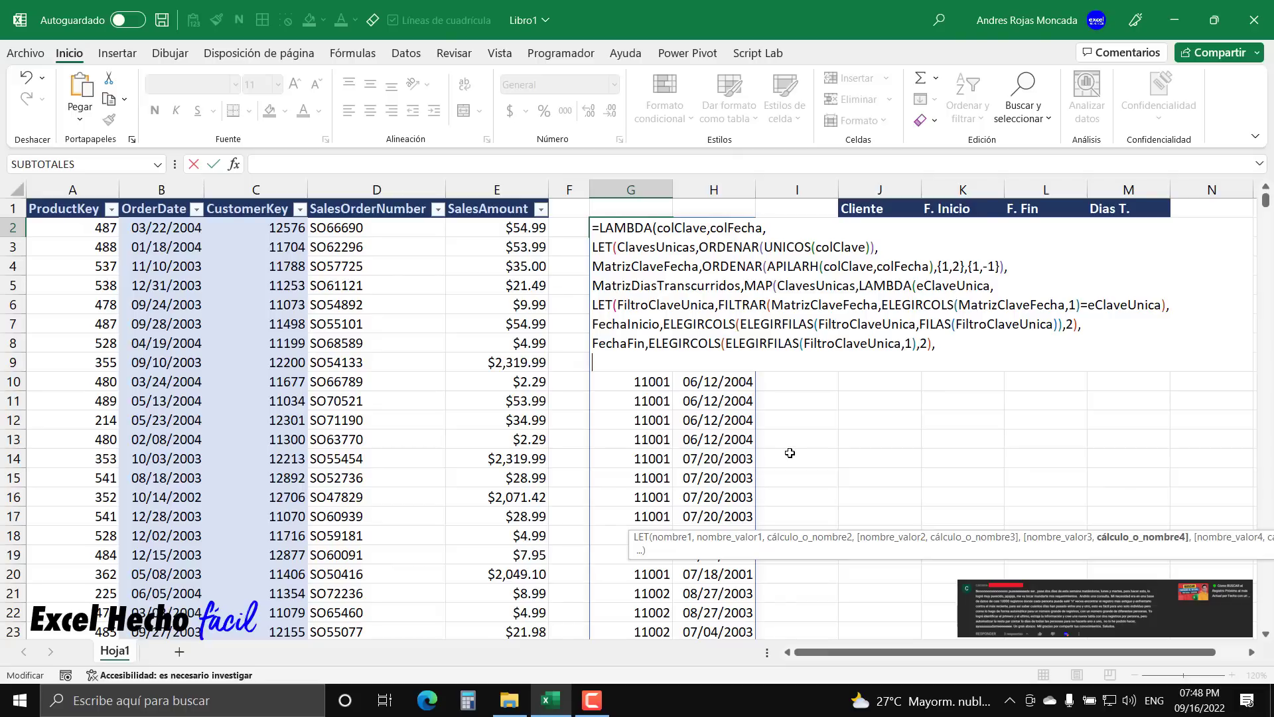
type("fe")
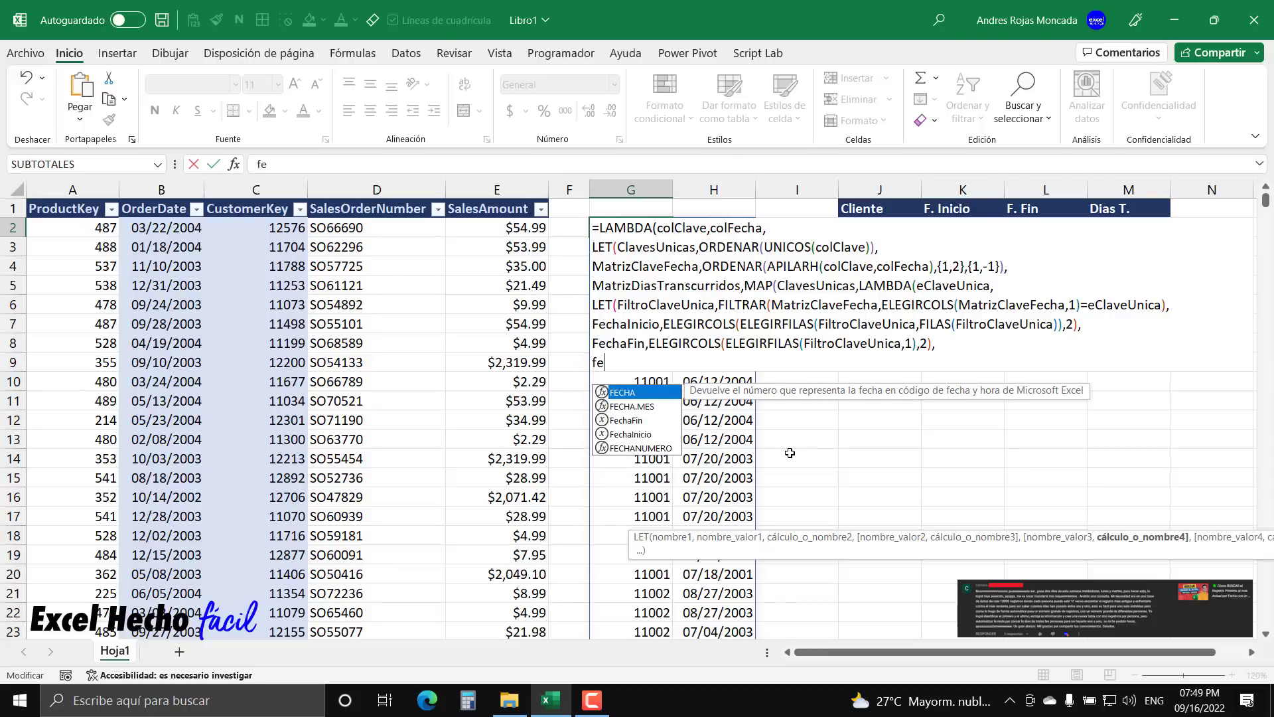
key("Down")
key("Down")
key("Tab")
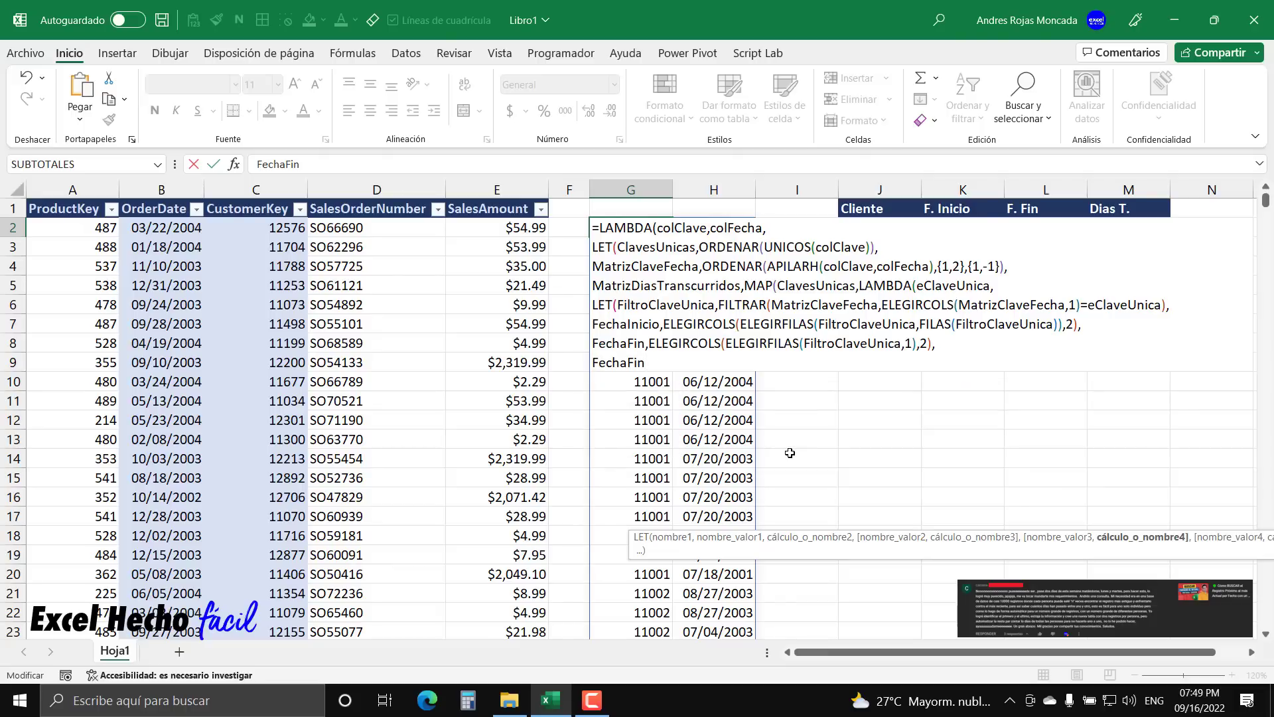
type("-fe")
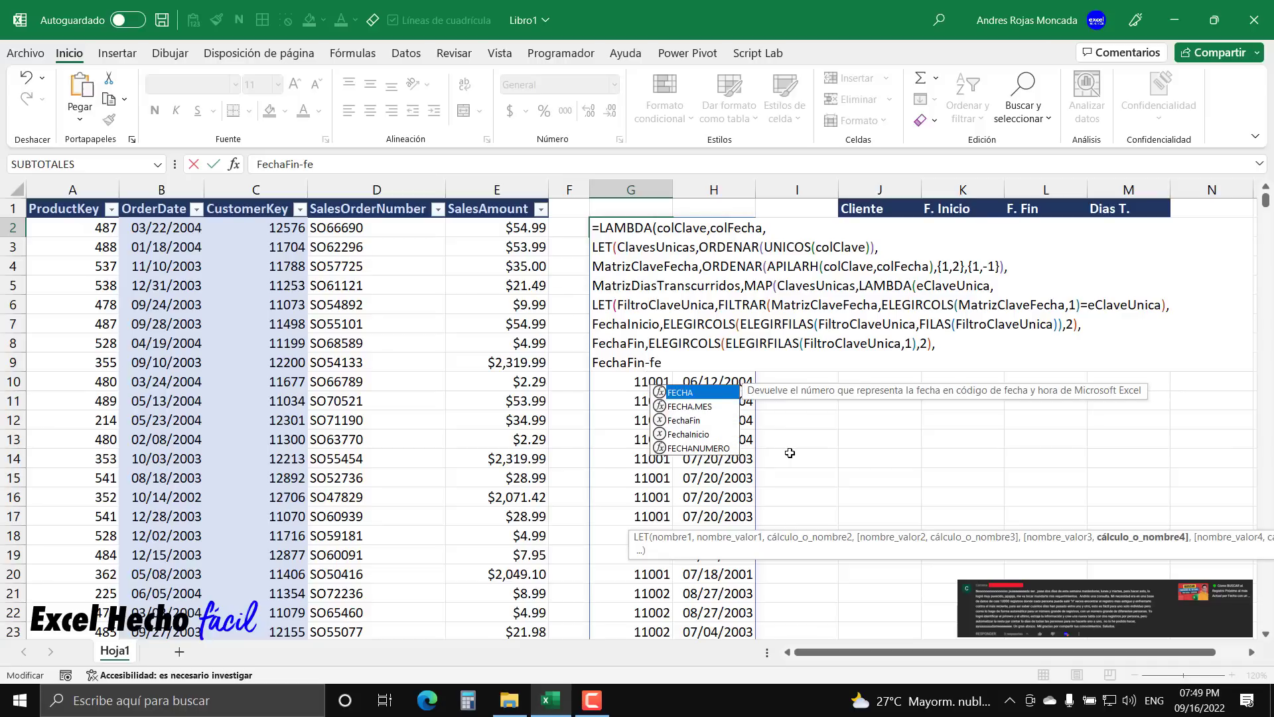
key("Down")
key("Down")
key("Down")
key("Tab")
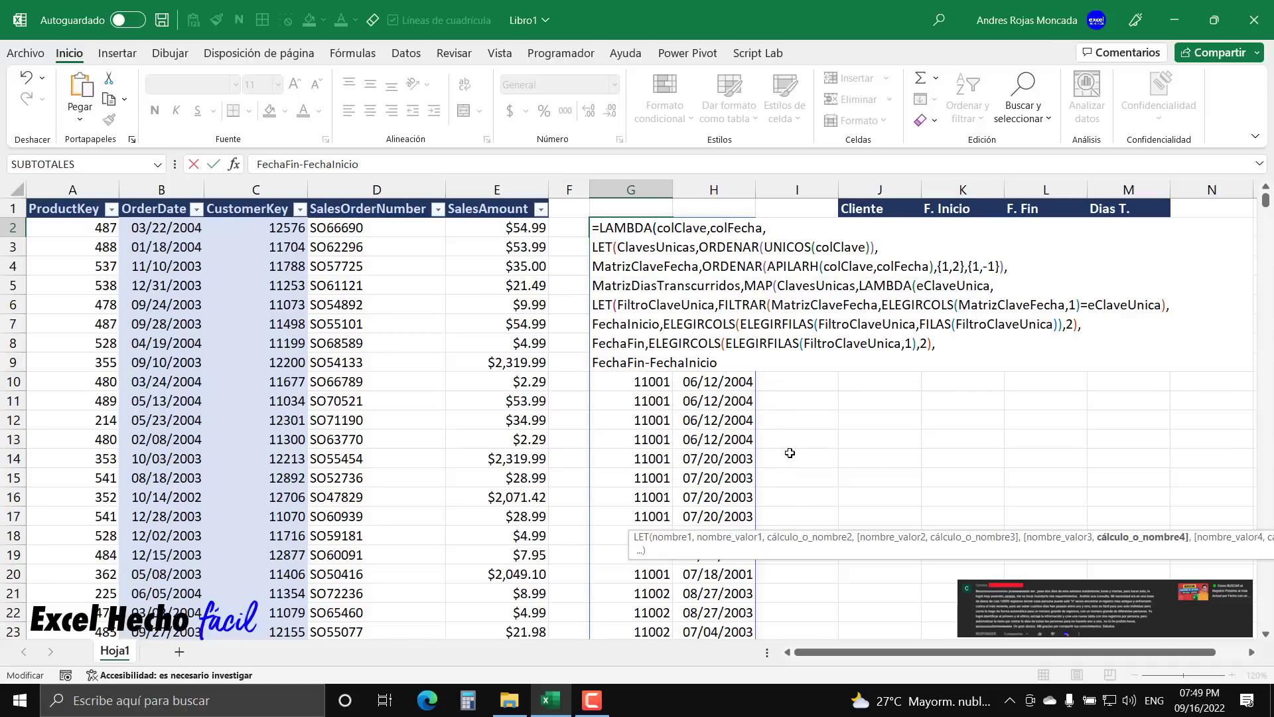
type("+1")
Close the nested LET, the inner LAMBDA and MAP, adding a comma and a new formula line.
type(")")
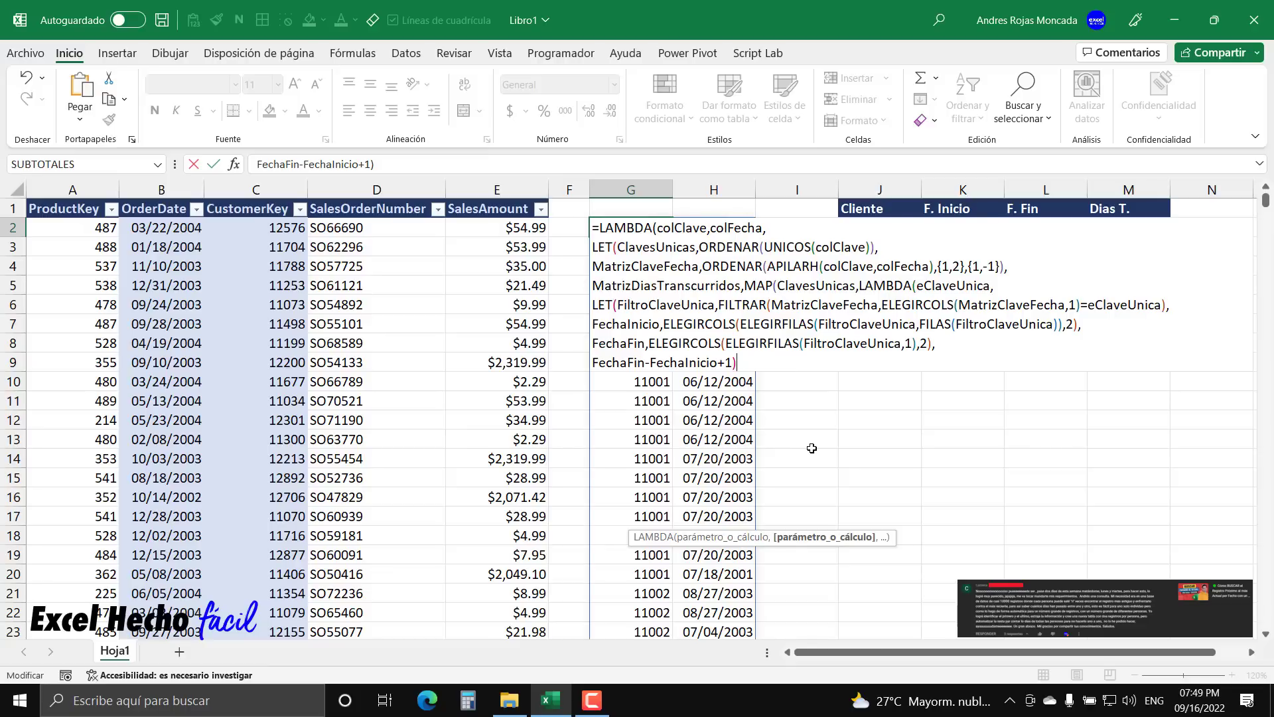
type(")")
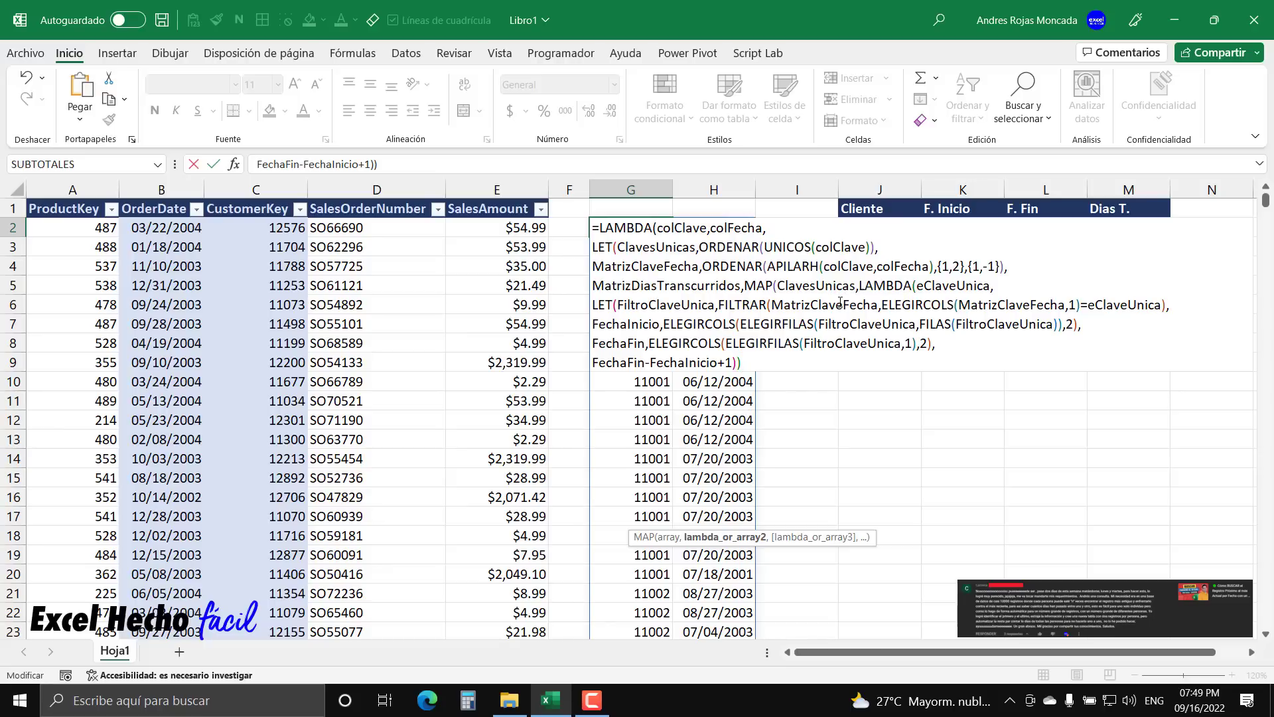
type(")")
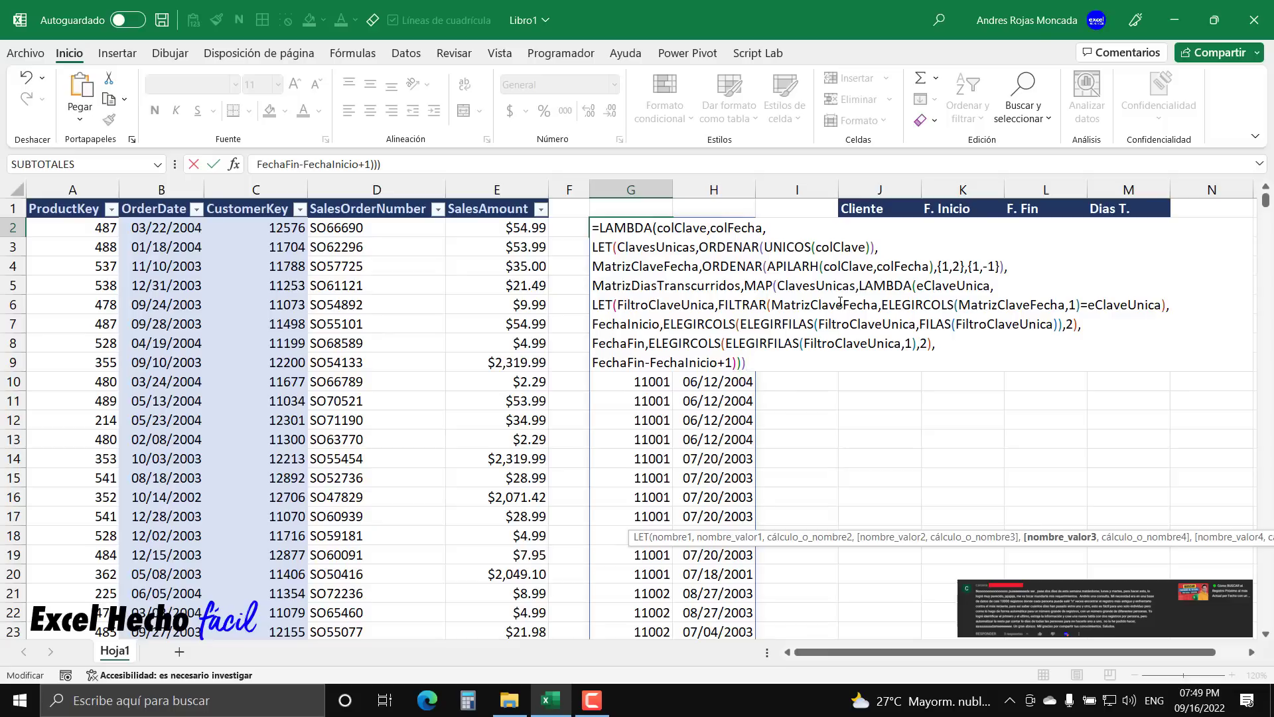
type(",")
key("alt+Return")
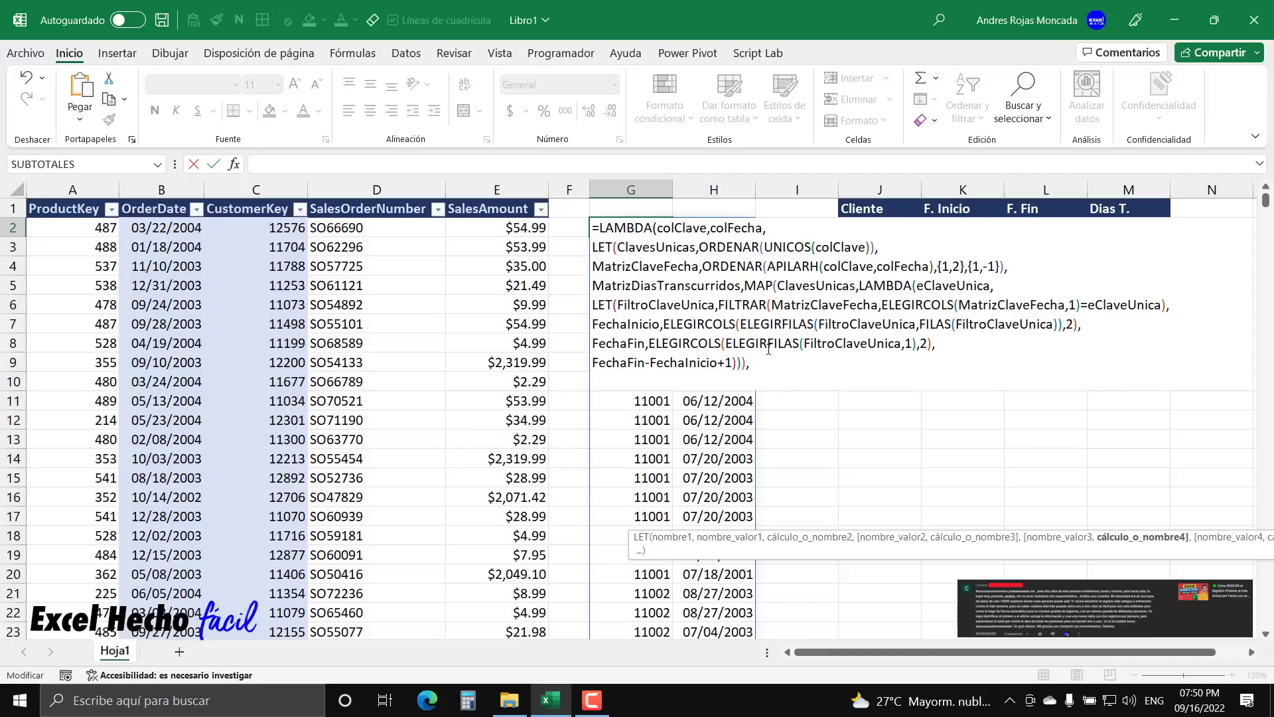
Return MatrizDiasTranscurridos as the result of the outer LET and close that LET.
type("matri")
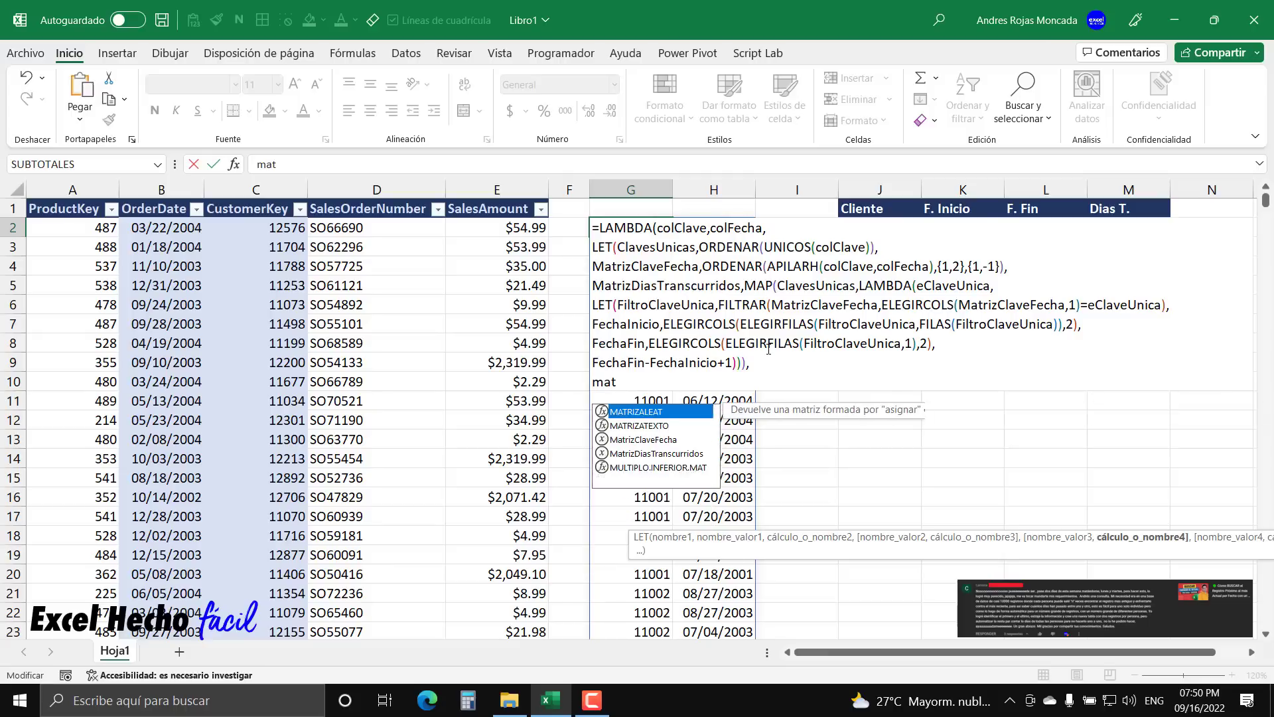
key("Down")
key("Down")
key("Down")
key("Tab")
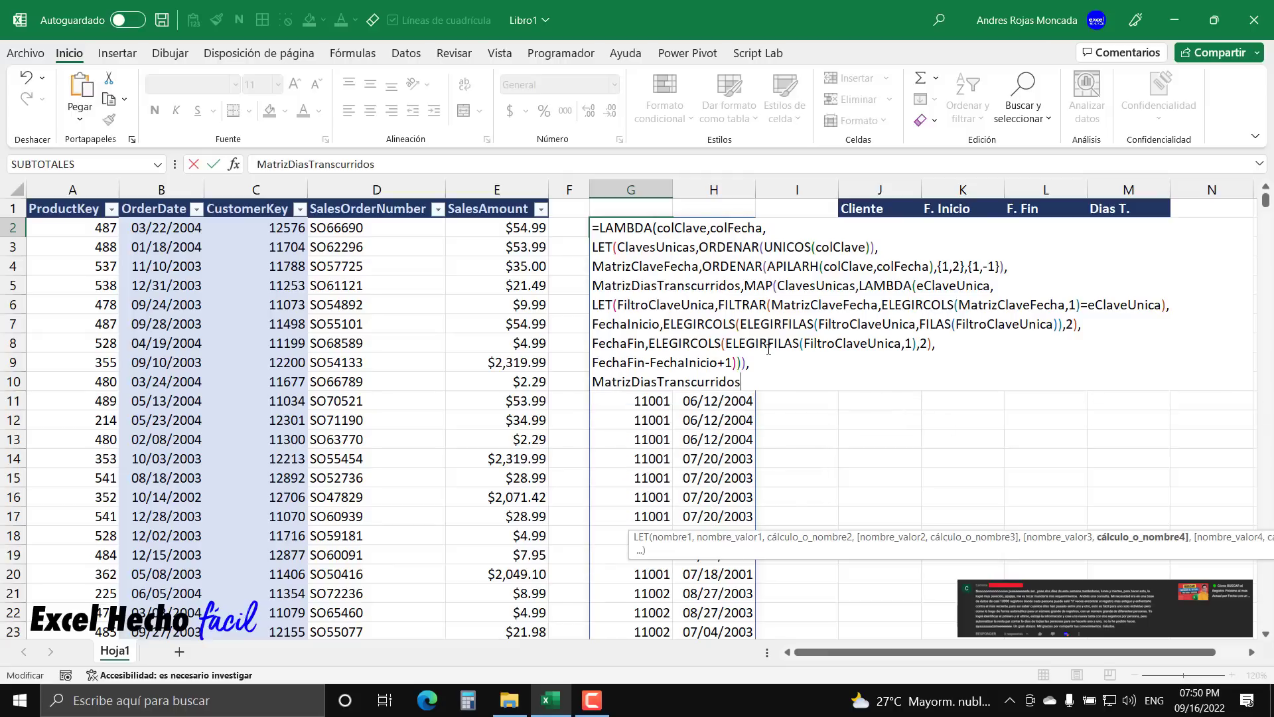
type(")")
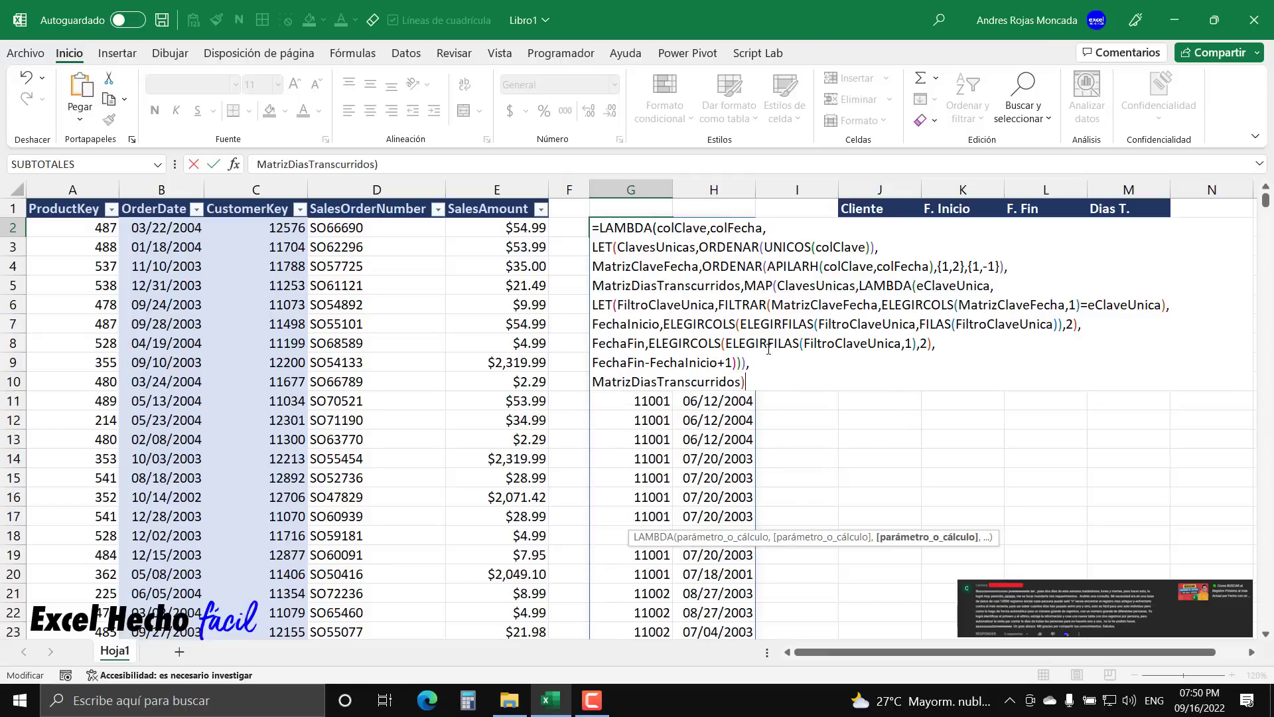
Close the outer LAMBDA and call it with the CustomerKey range C2:C10499 and the OrderDate range B2:B10499.
type(")(")
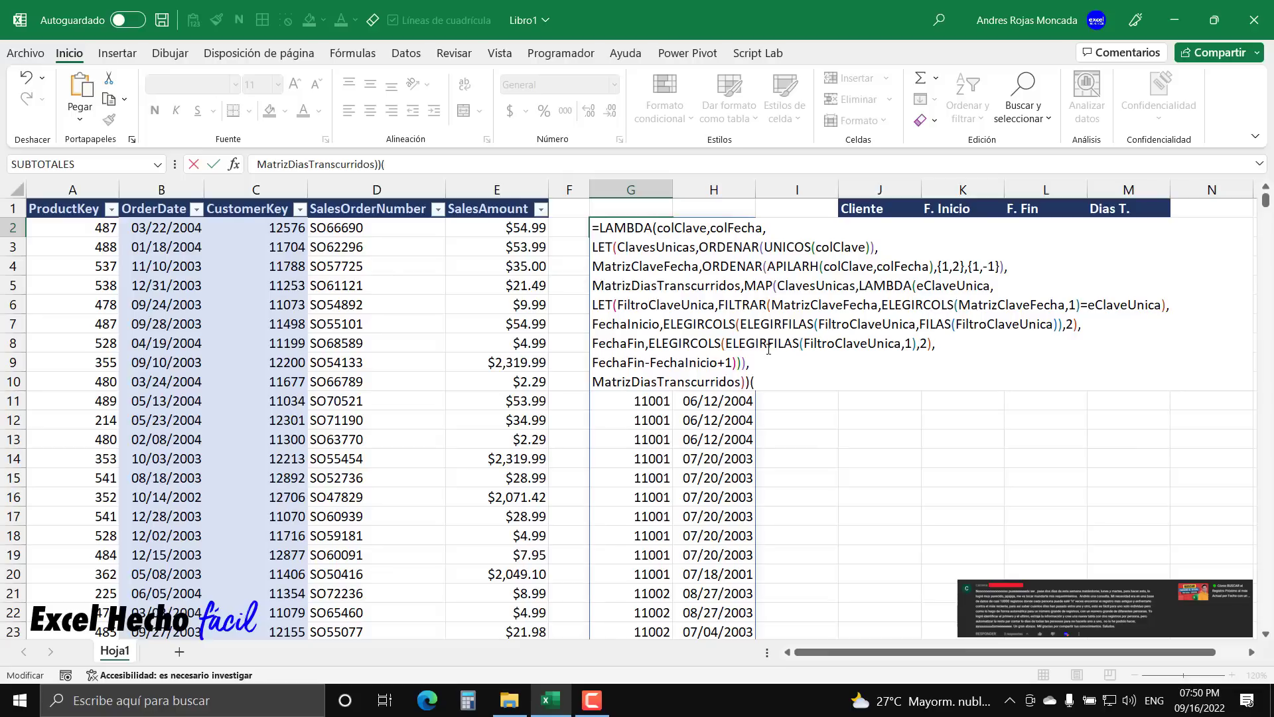
left_click(284, 226)
key("ctrl+shift+Down")
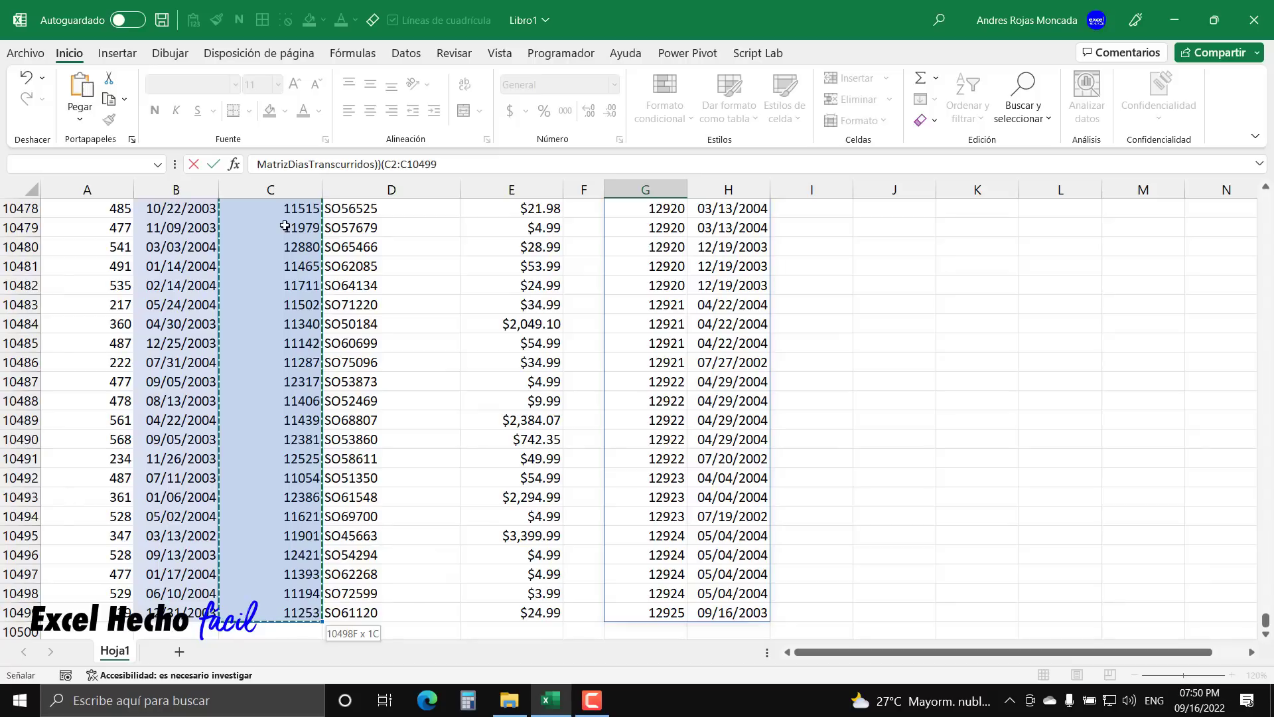
key("ctrl+BackSpace")
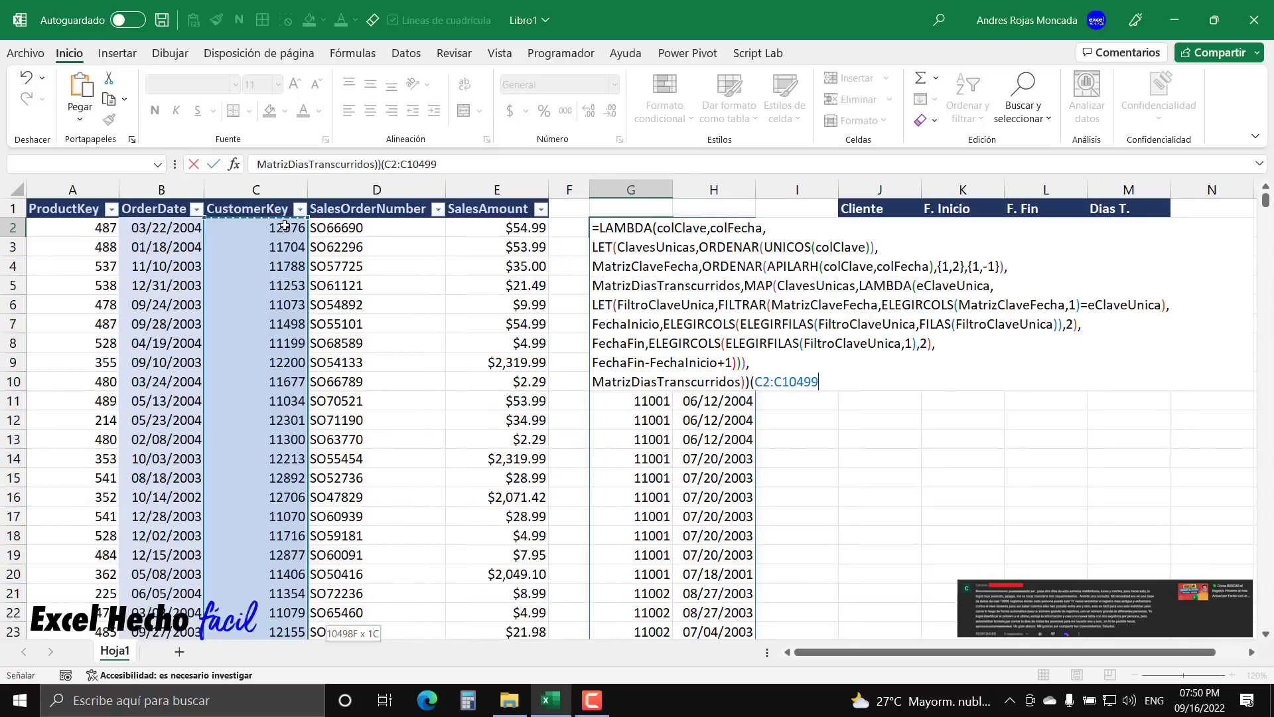
type(",")
left_click(172, 227)
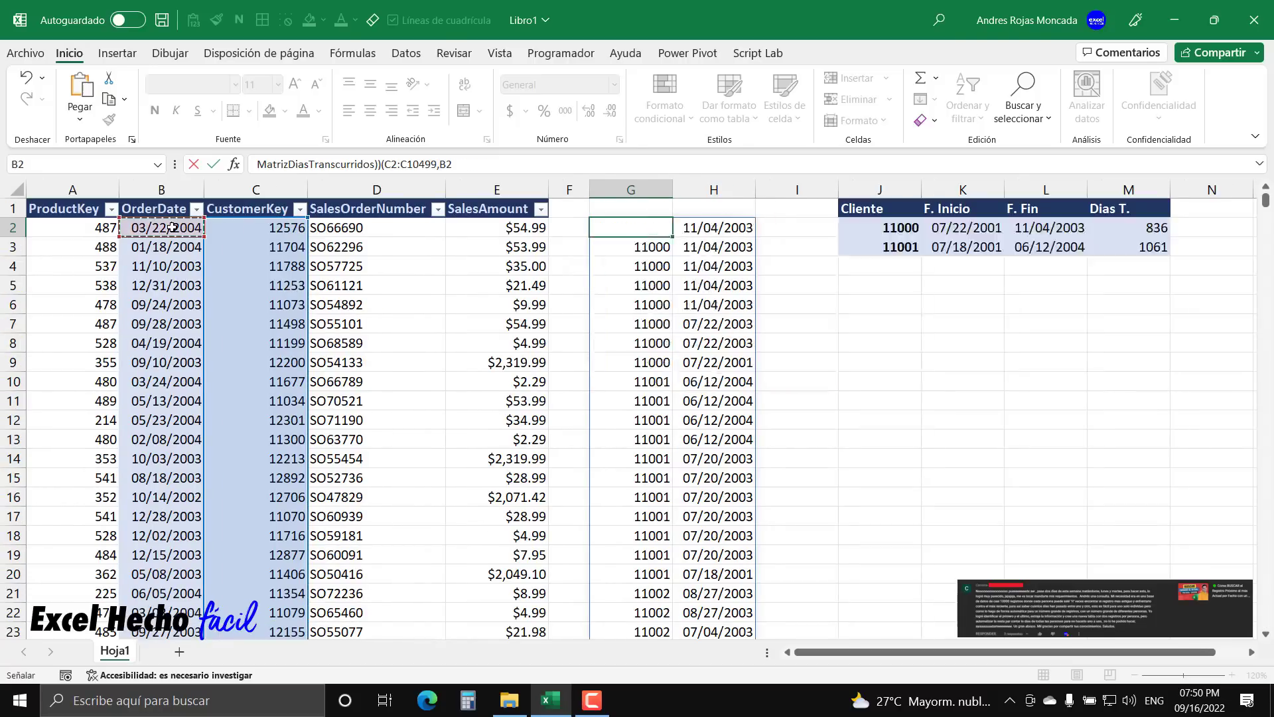
key("ctrl+shift+Down")
key("ctrl+BackSpace")
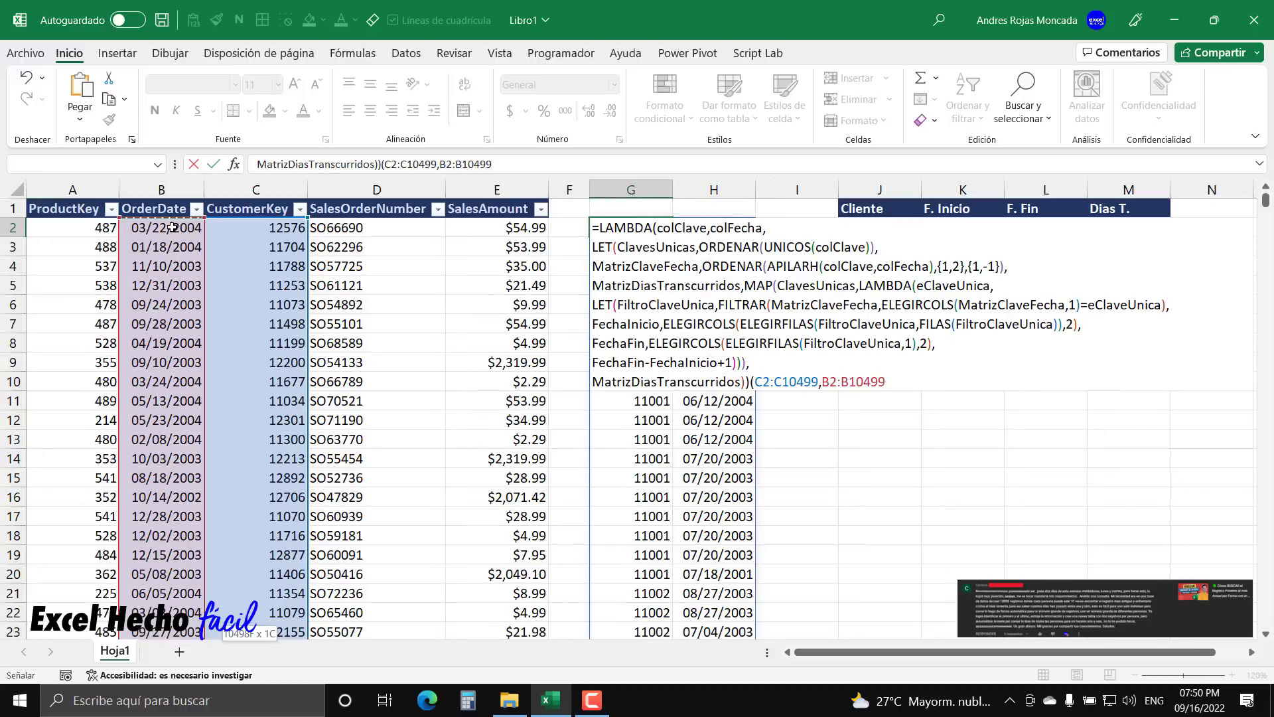
type(")")
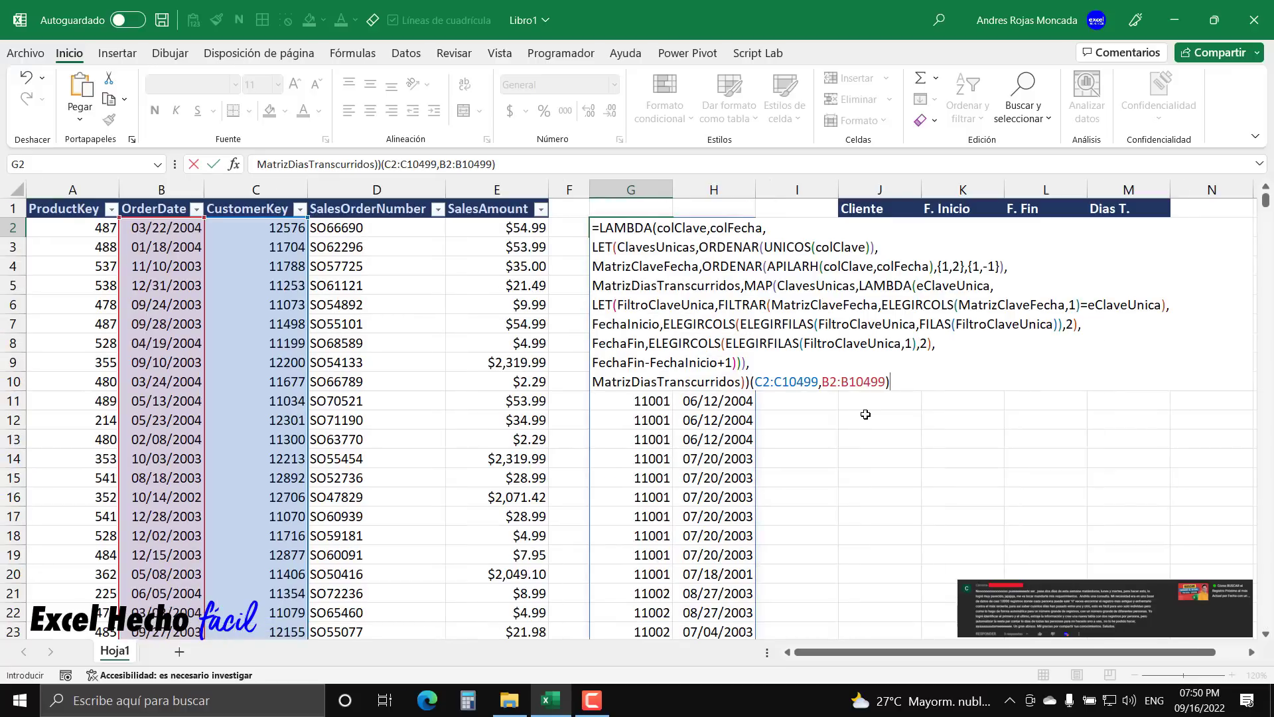
Commit the G2 formula and compare its first two results with the Dias T. values in M2 and M3.
key("Return")
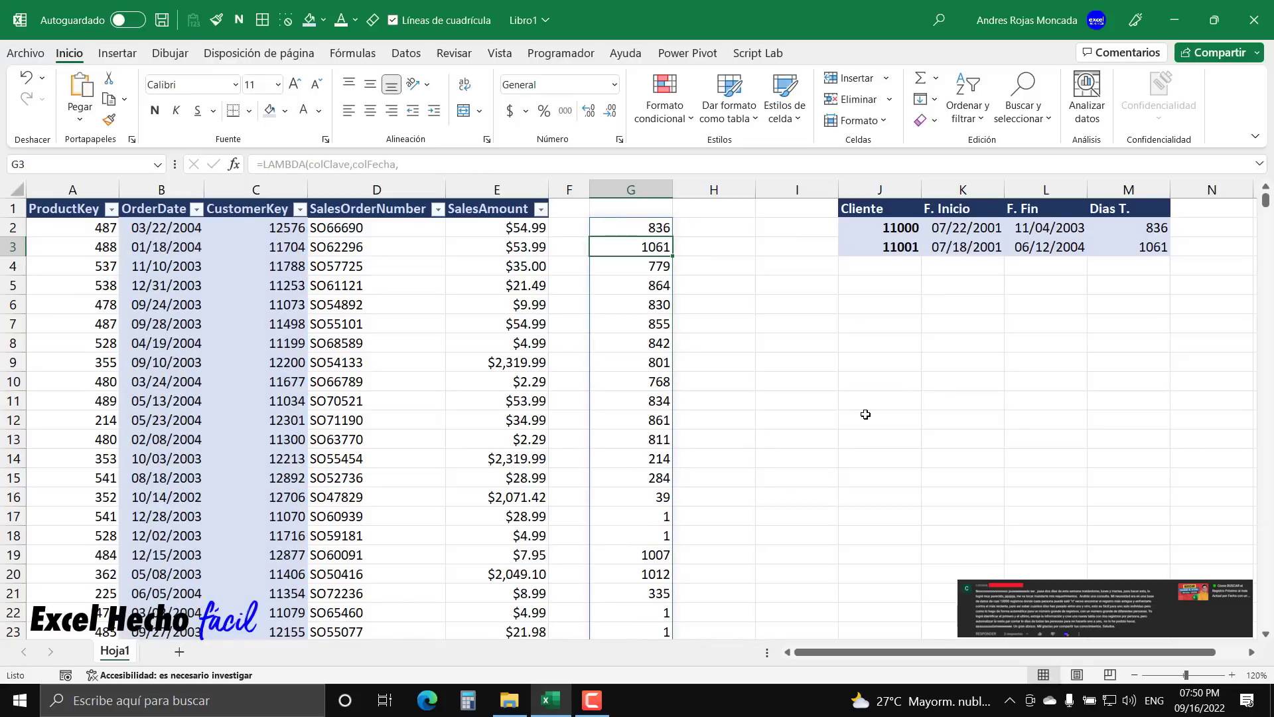
left_click(644, 230)
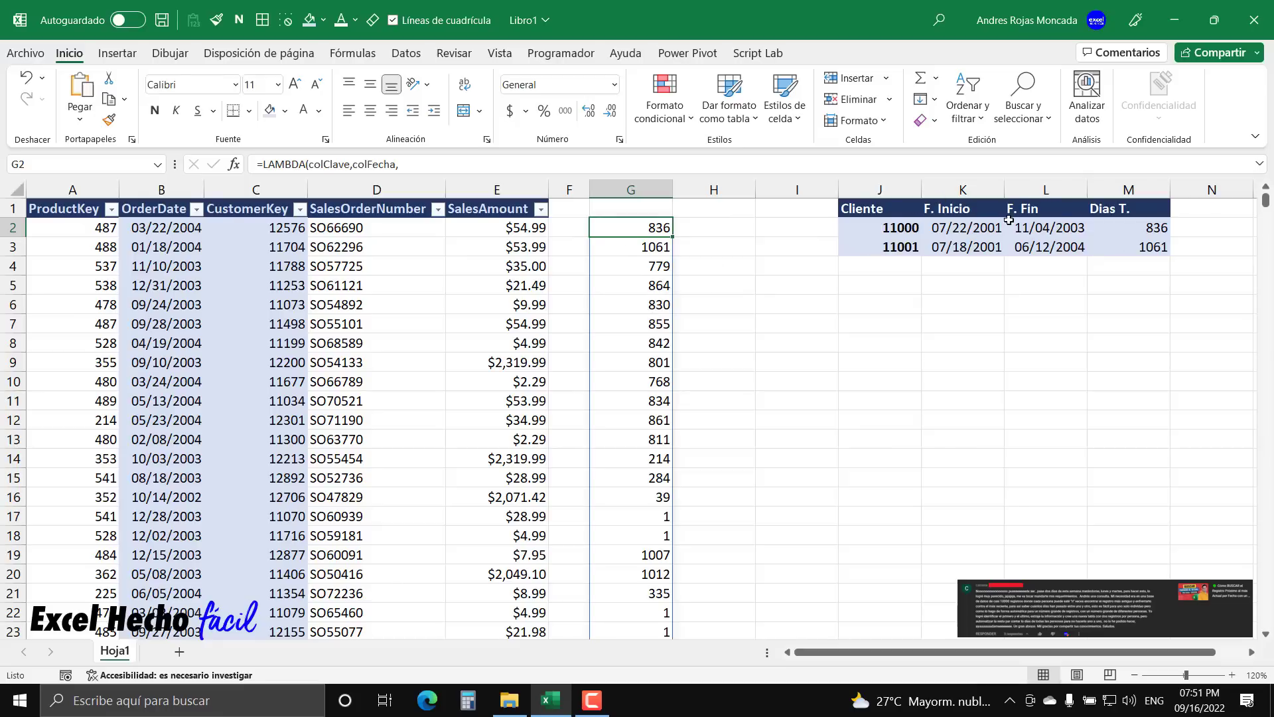
left_click(1132, 231)
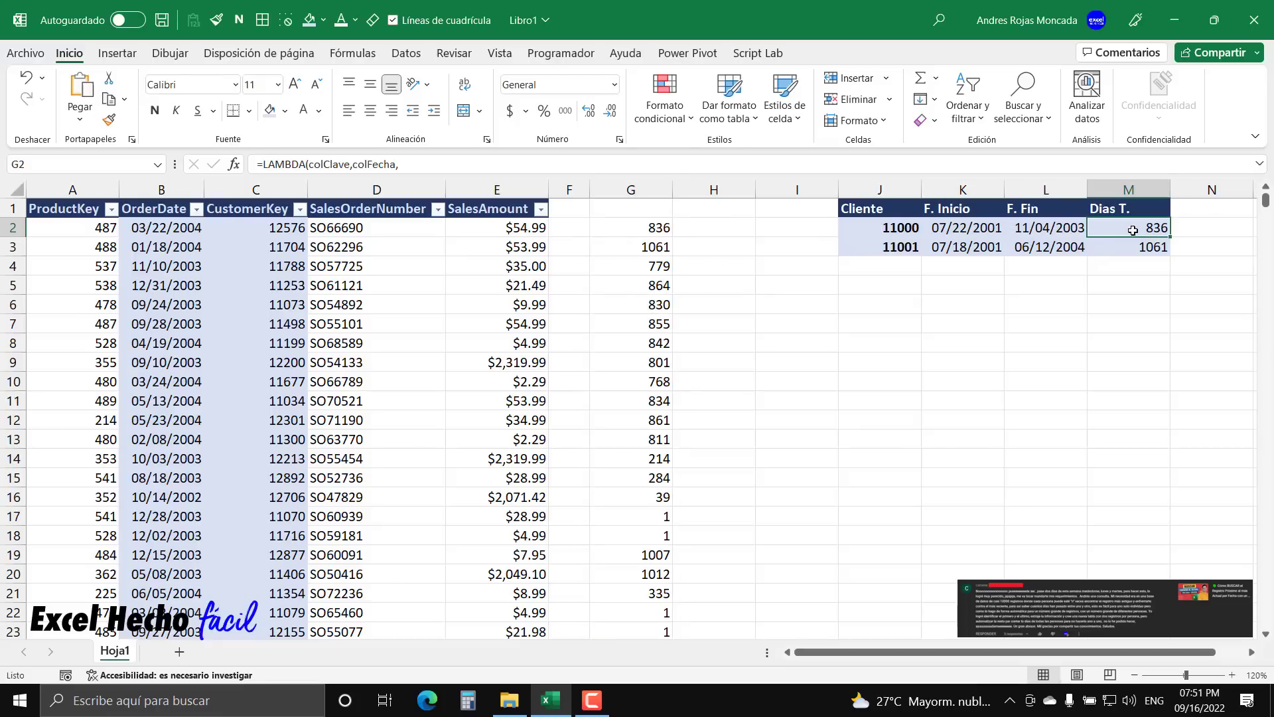
left_click(624, 230)
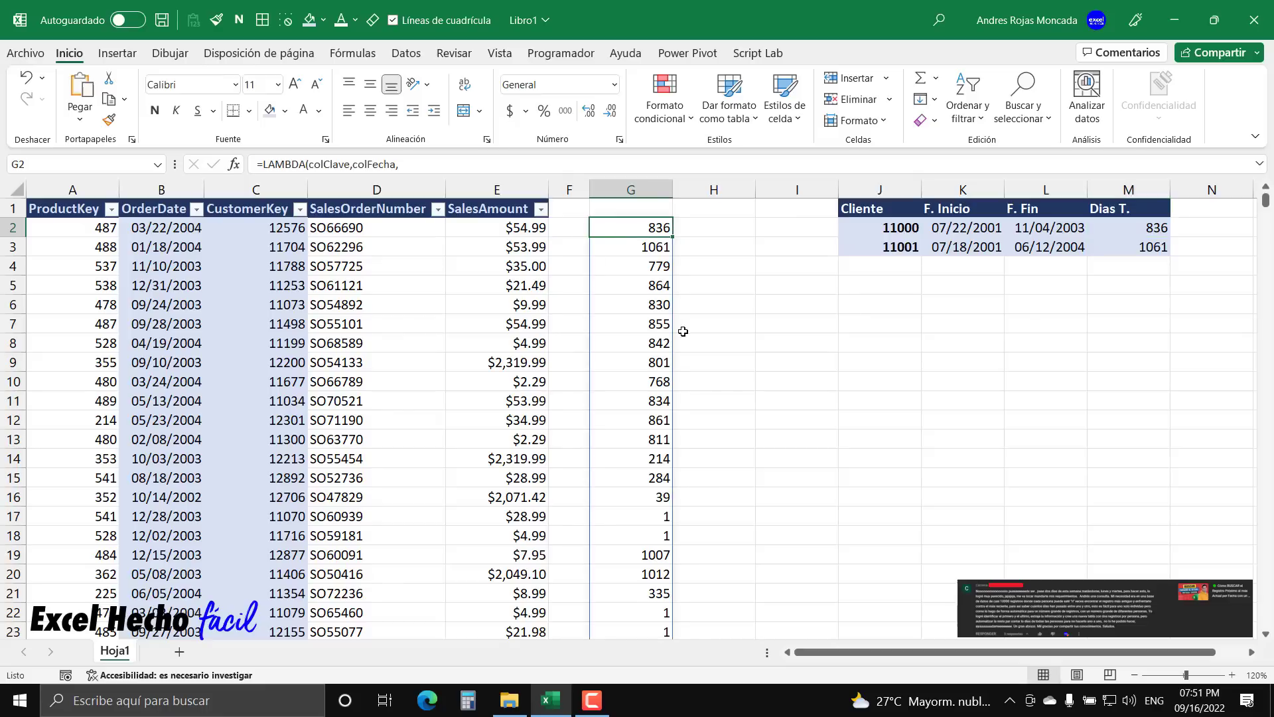
left_click(653, 248)
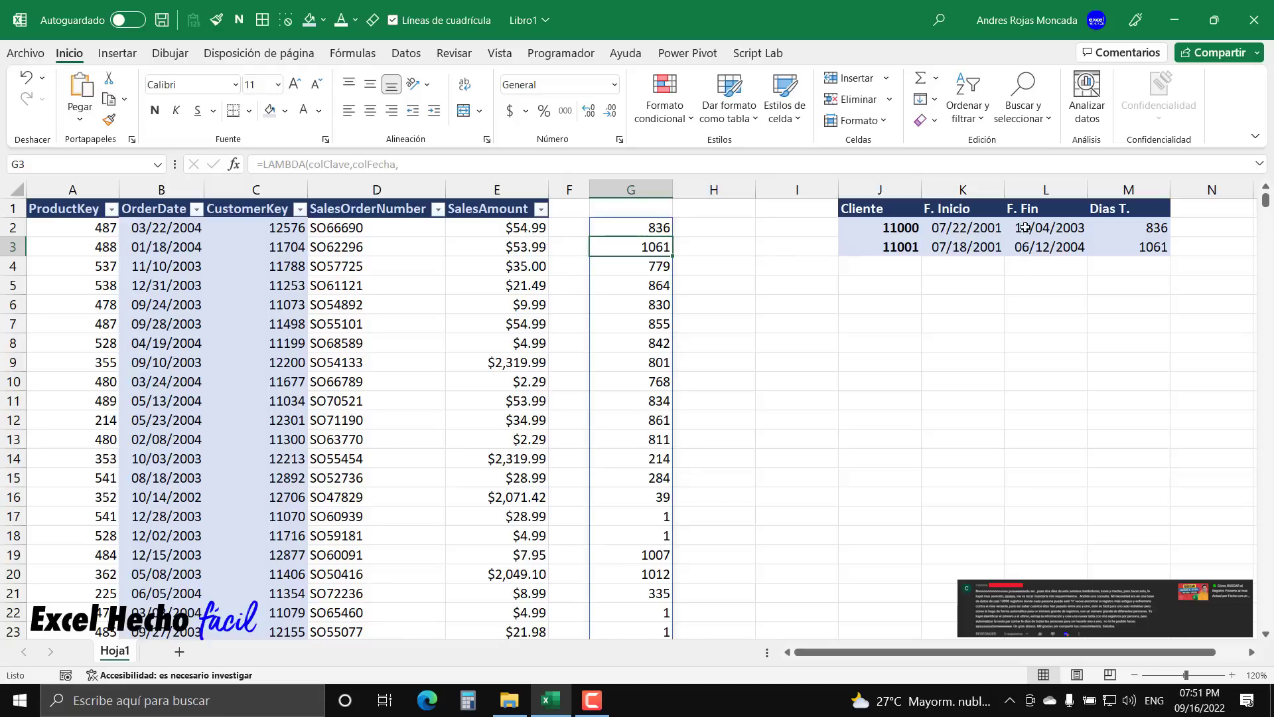
left_click(1118, 249)
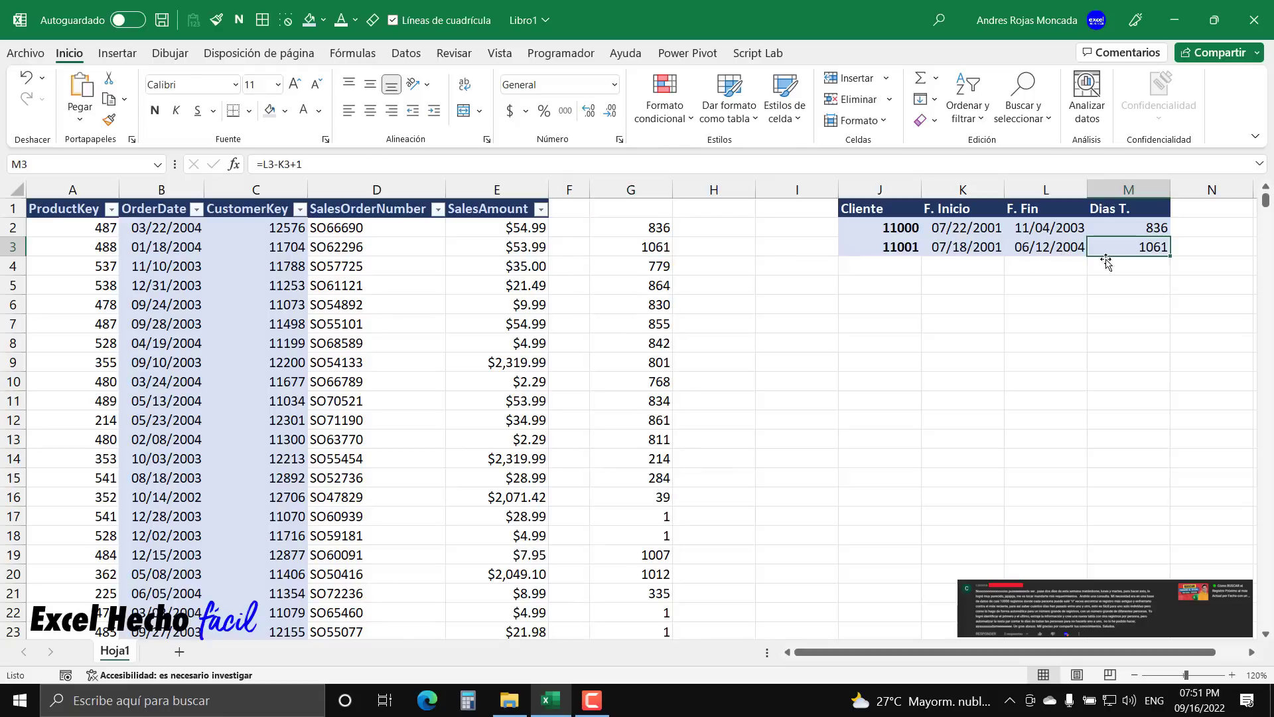
left_click(632, 250)
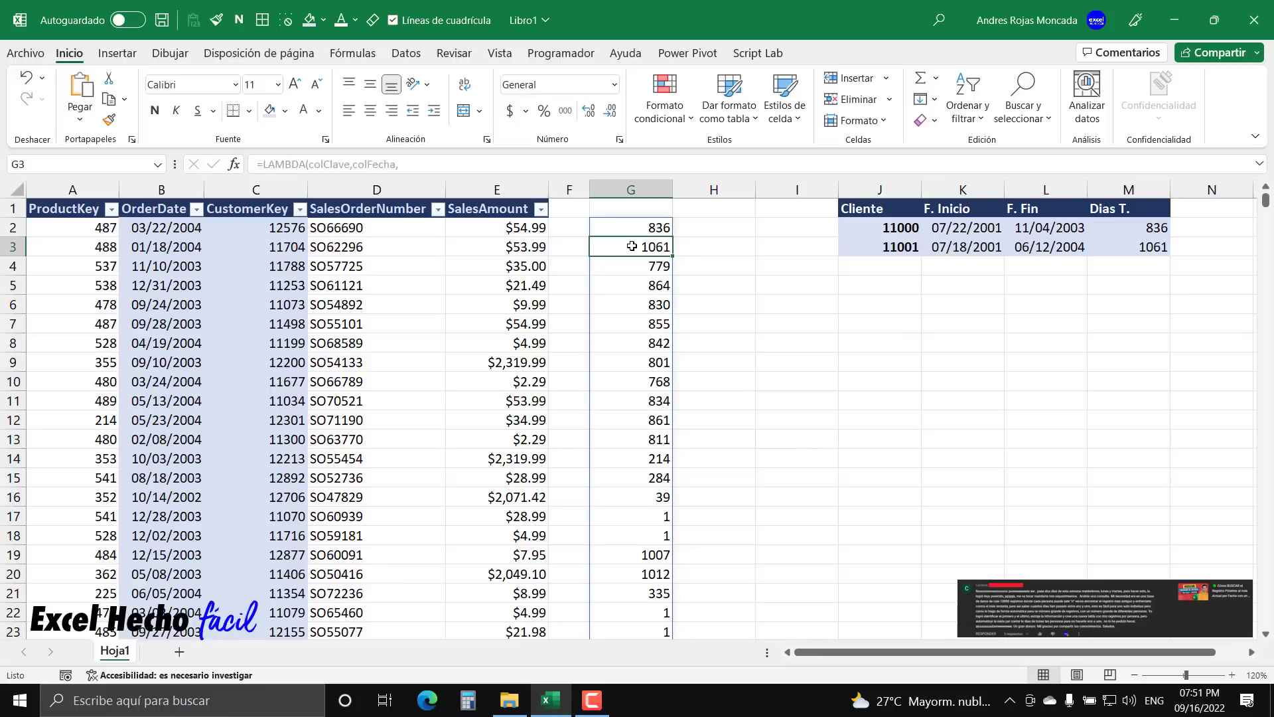
left_click(637, 228)
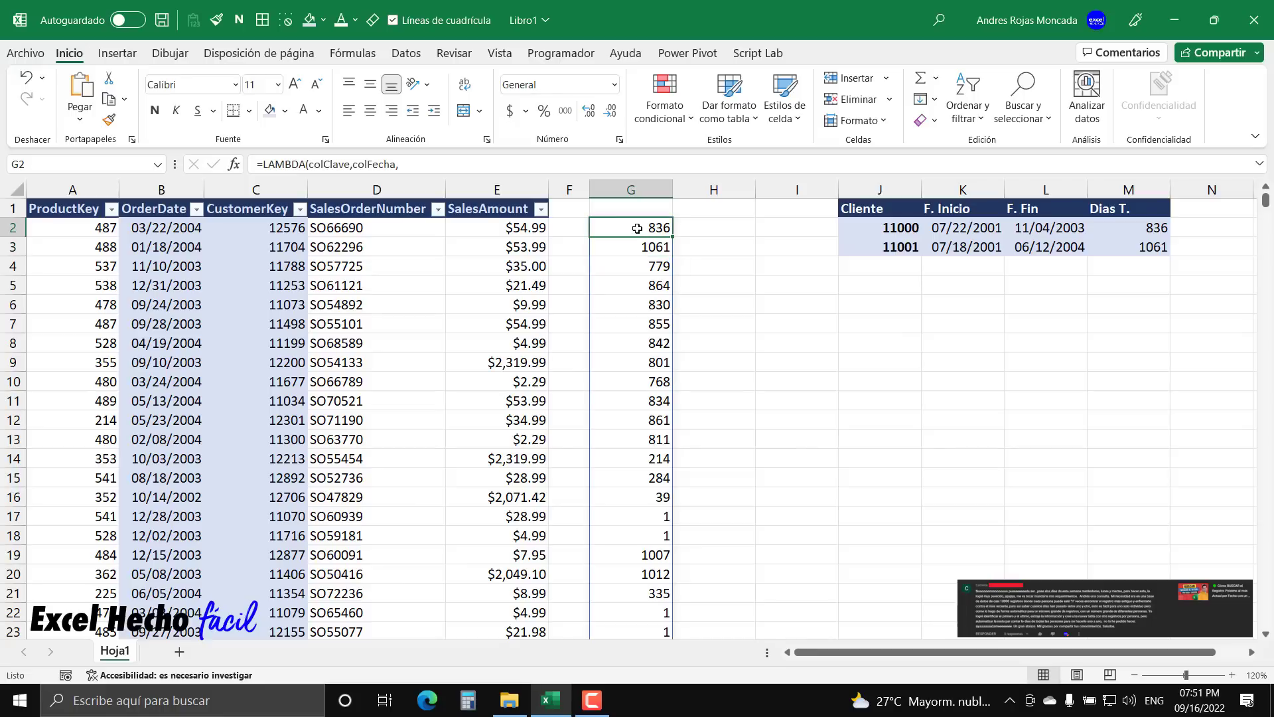
Inspect the full extent of the spilled results in column G, from the last row back up to the start.
key("ctrl+Down")
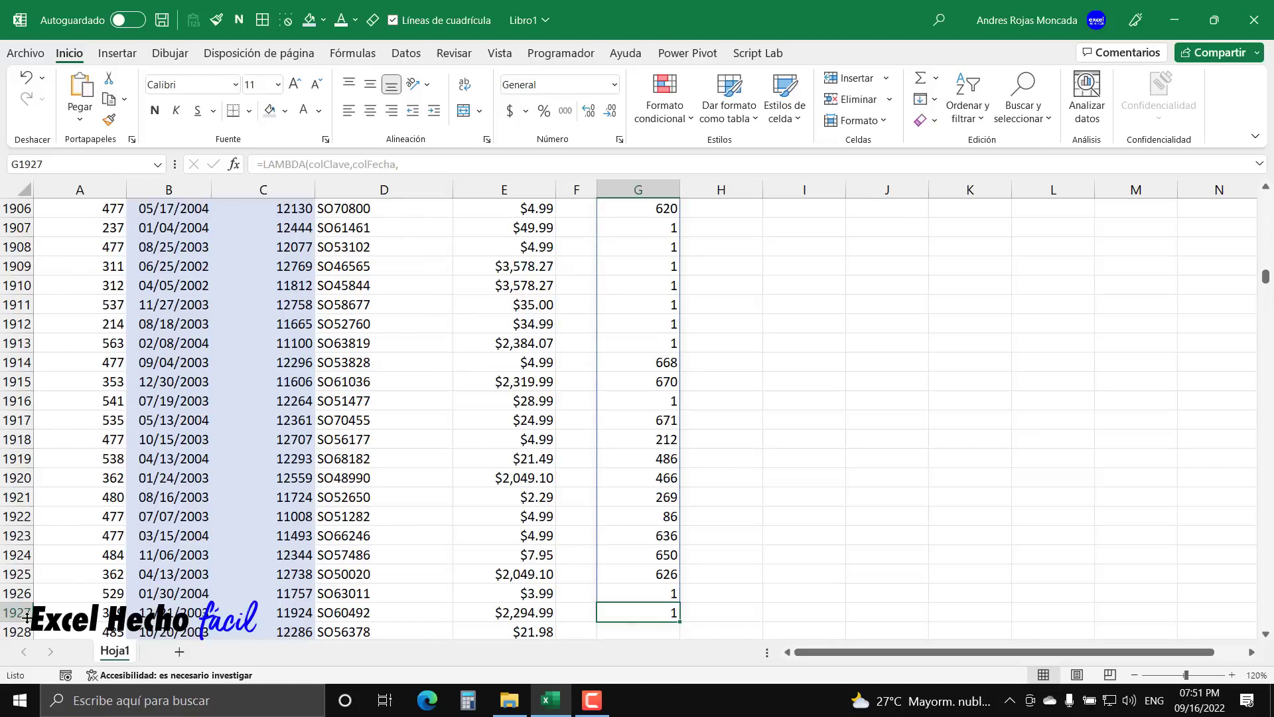
key("ctrl+shift+Up")
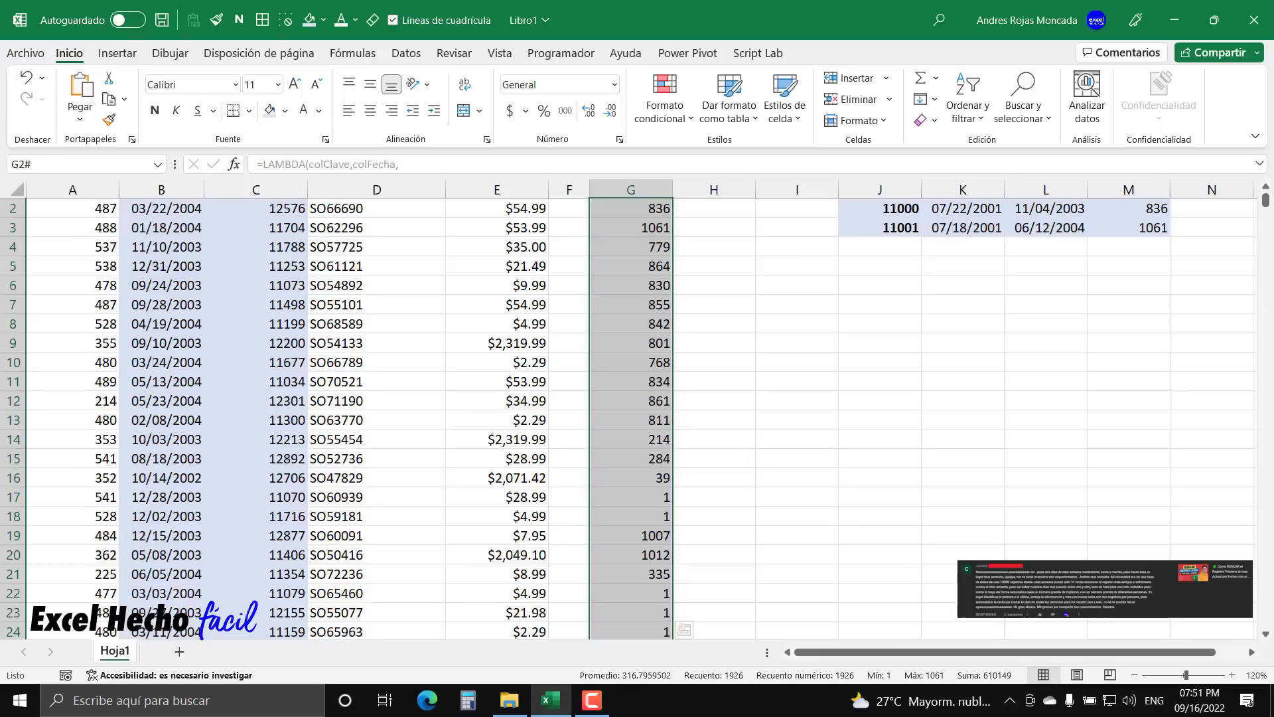
left_click(650, 355)
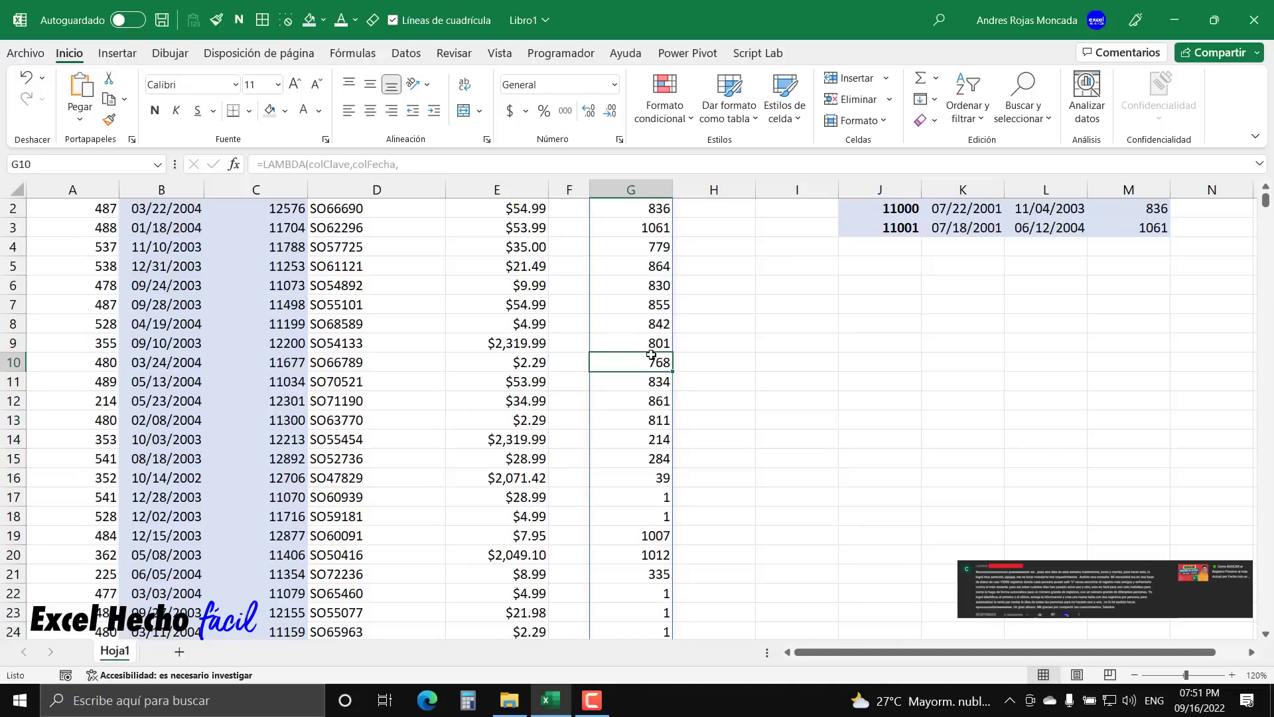
key("ctrl+Up")
key("ctrl+Up")
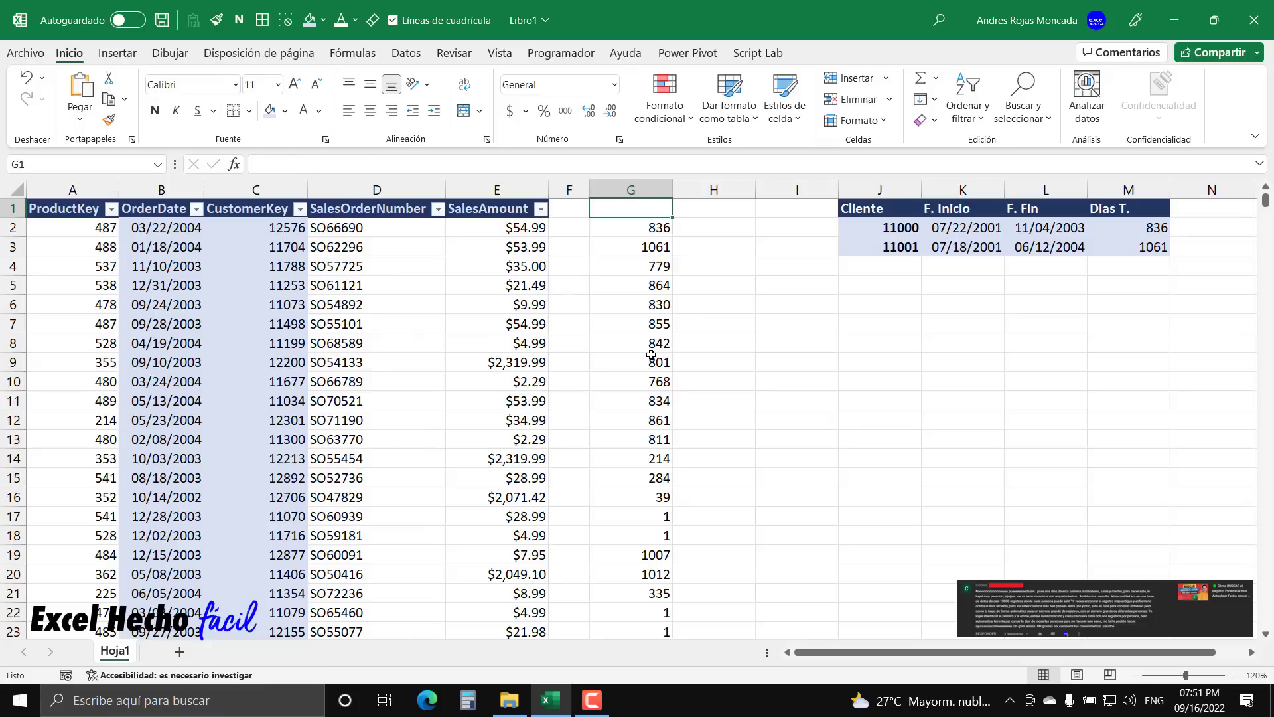
Wrap the MatrizDiasTranscurridos result of the G2 formula in SUMA and commit the formula.
left_click(657, 228)
key("F2")
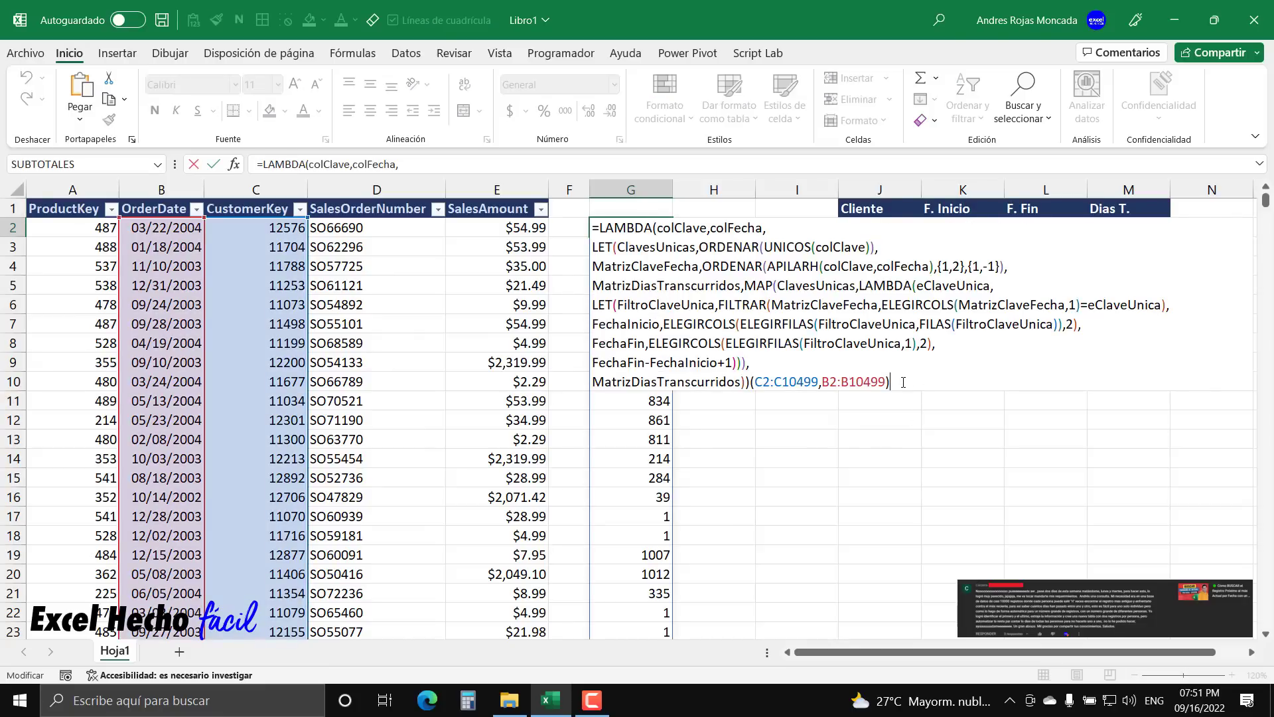
left_click_drag(891, 383, 751, 382)
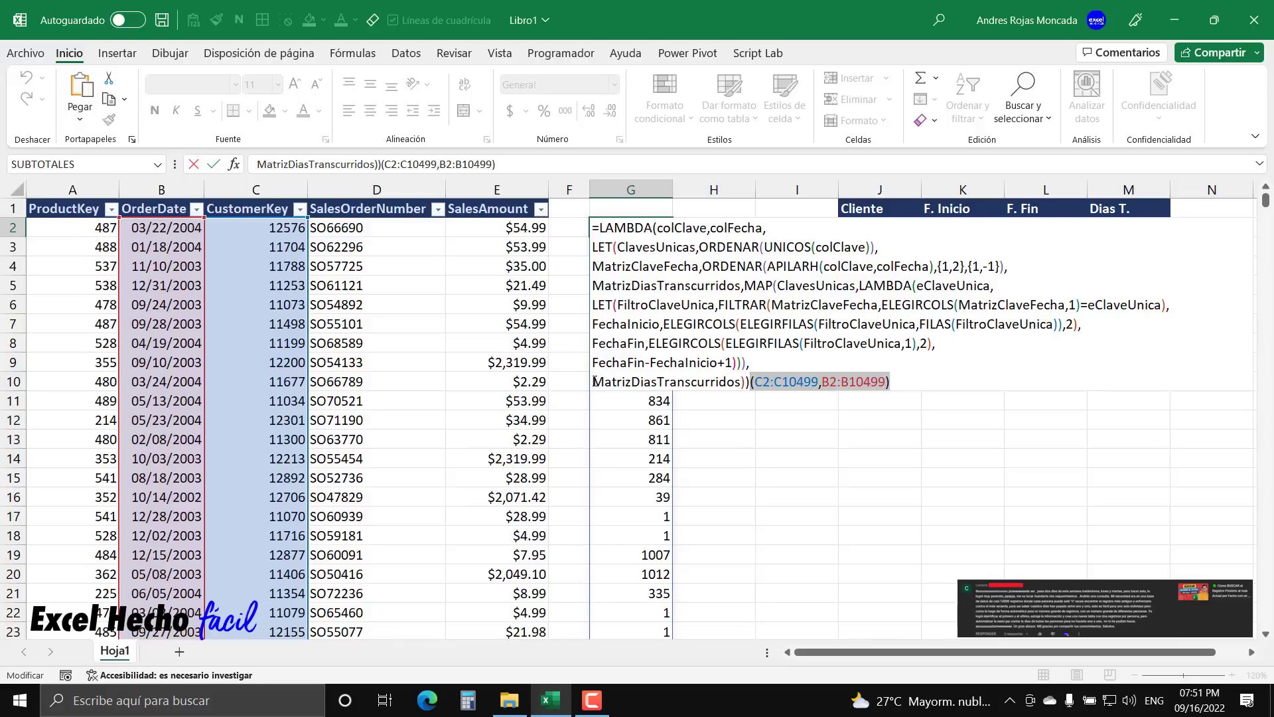
left_click(594, 381)
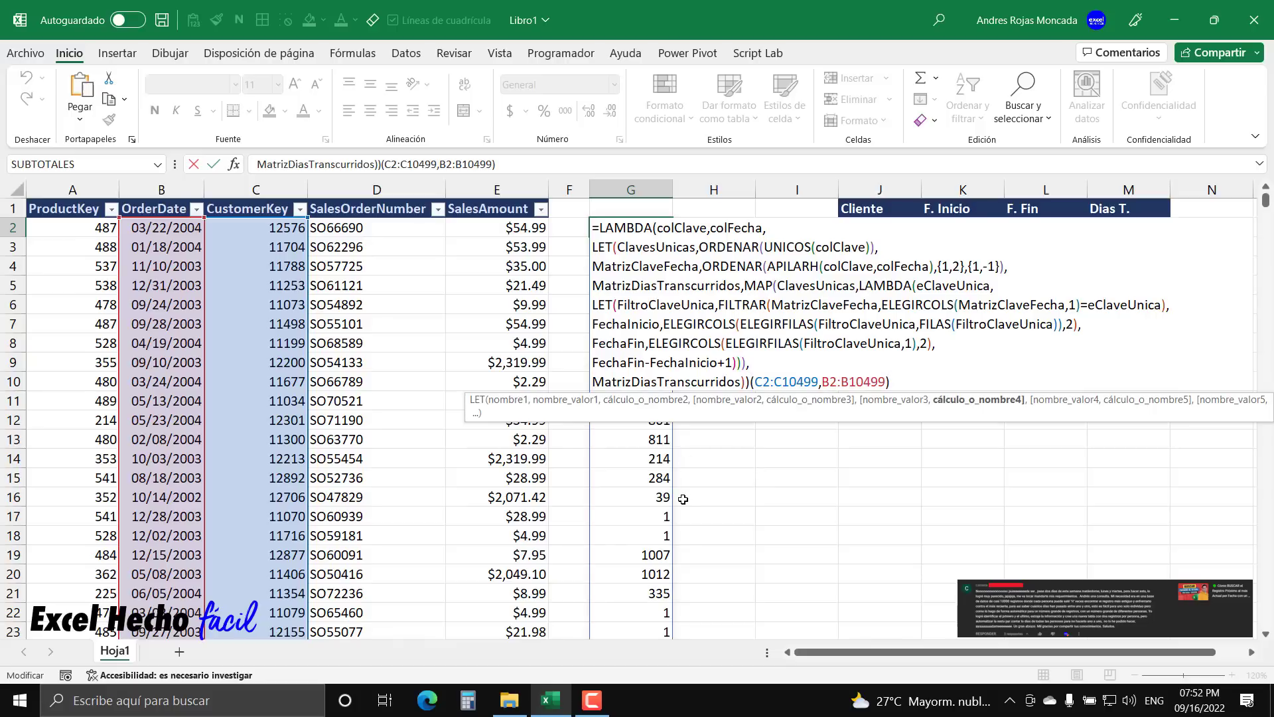
type("su")
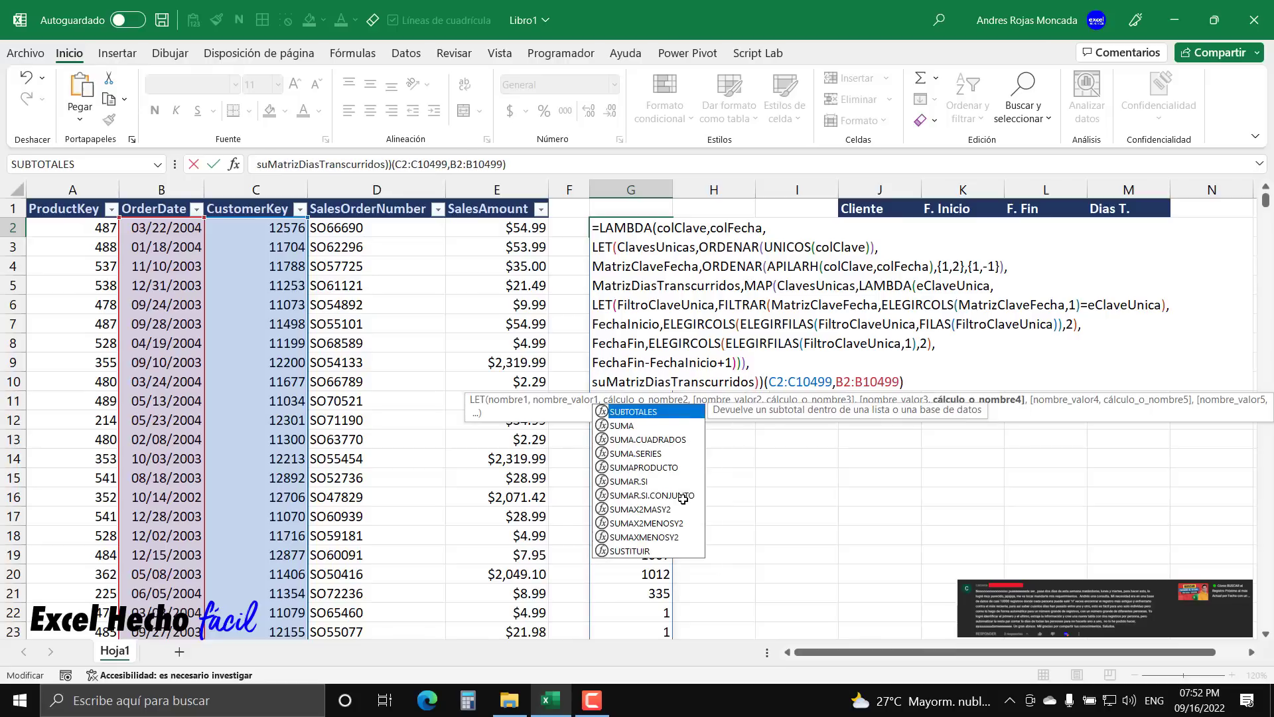
key("Down")
key("Tab")
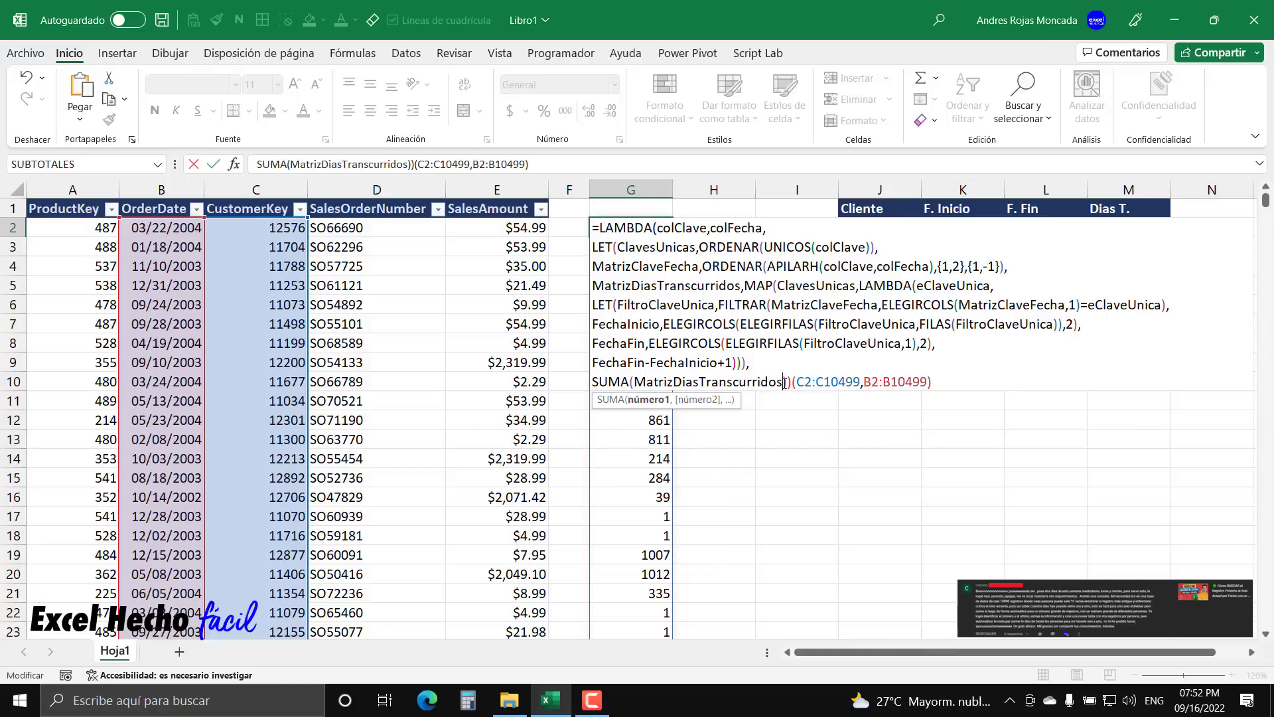
type(")")
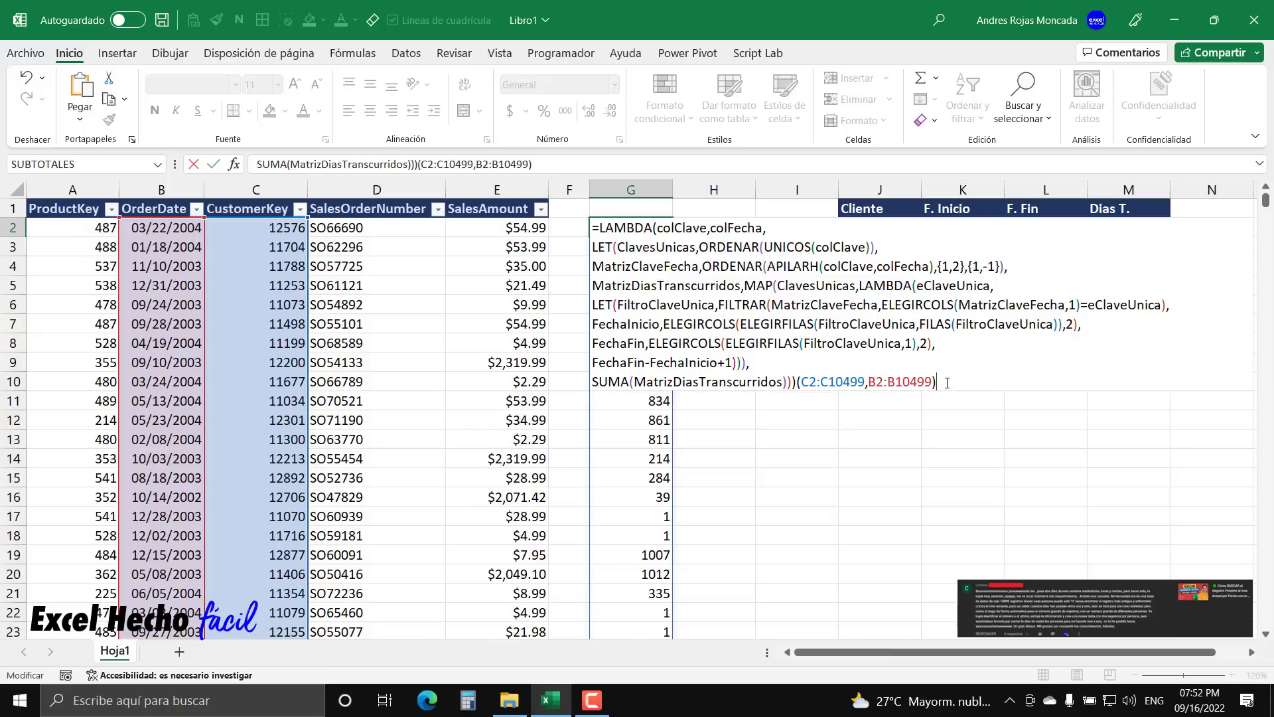
key("Return")
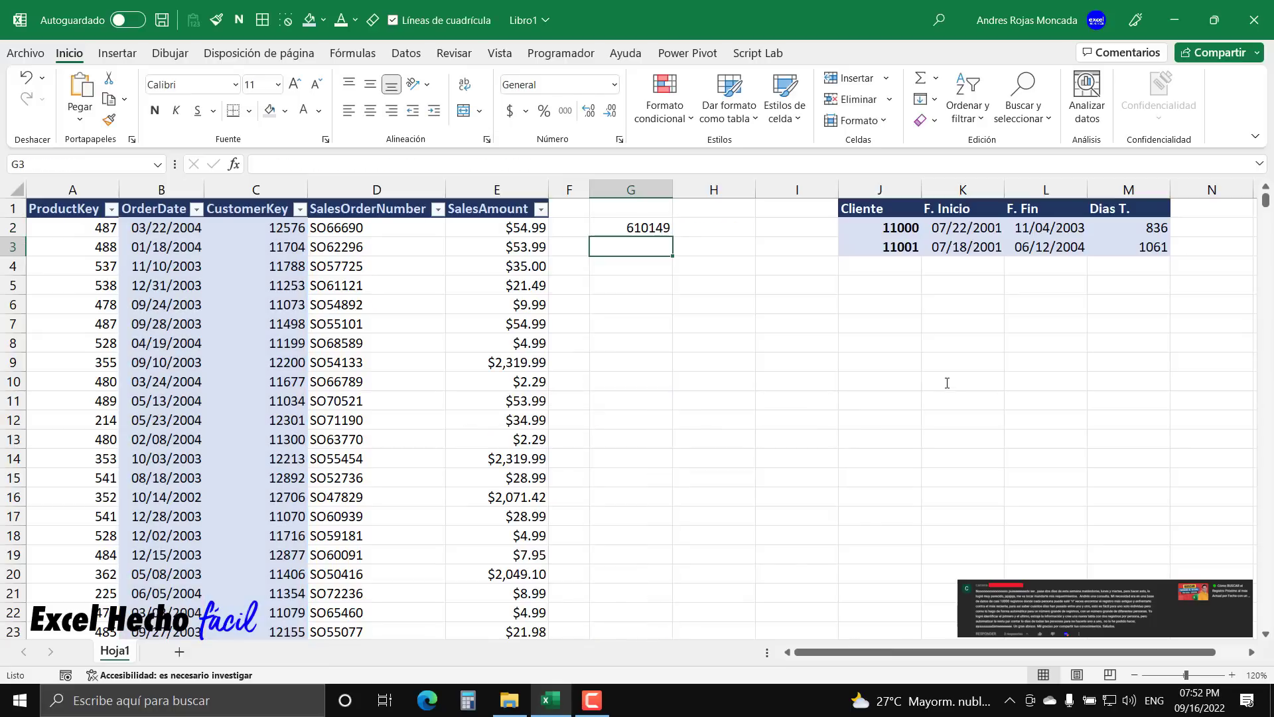
left_click(650, 233)
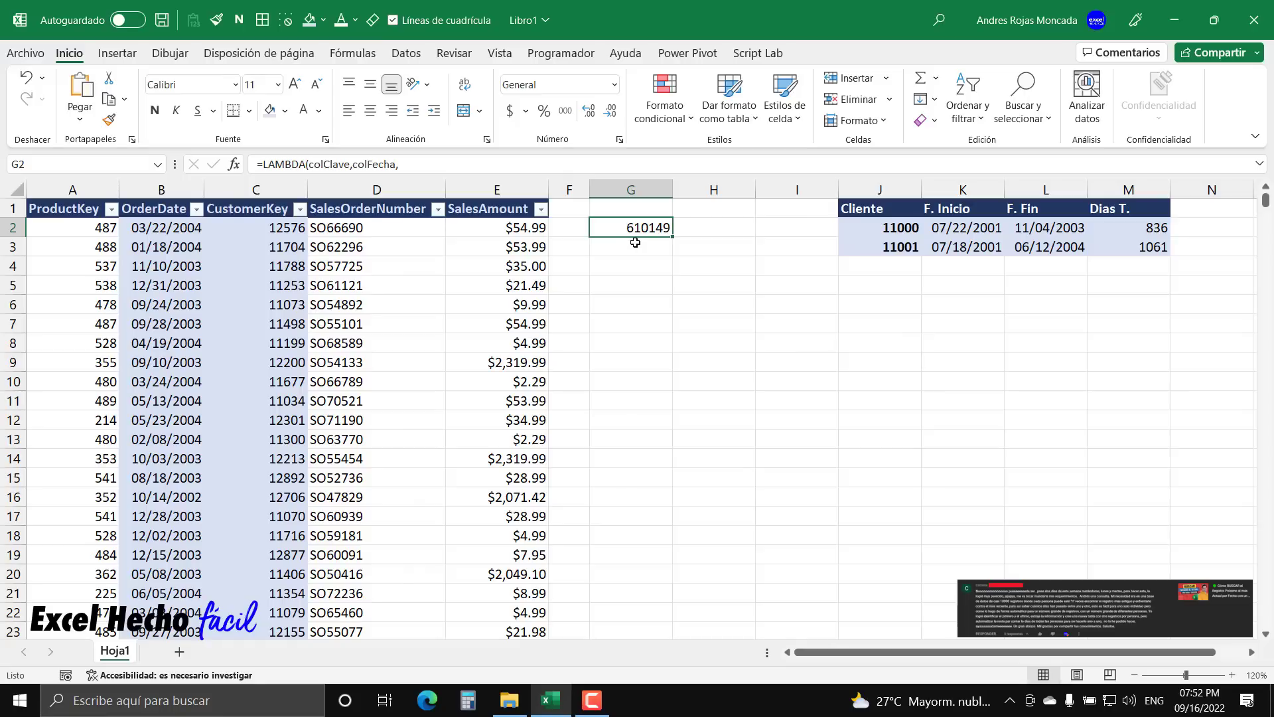
Select the whole sales table and set a custom sort by CustomerKey on cell values, from smallest to largest.
left_click(77, 209)
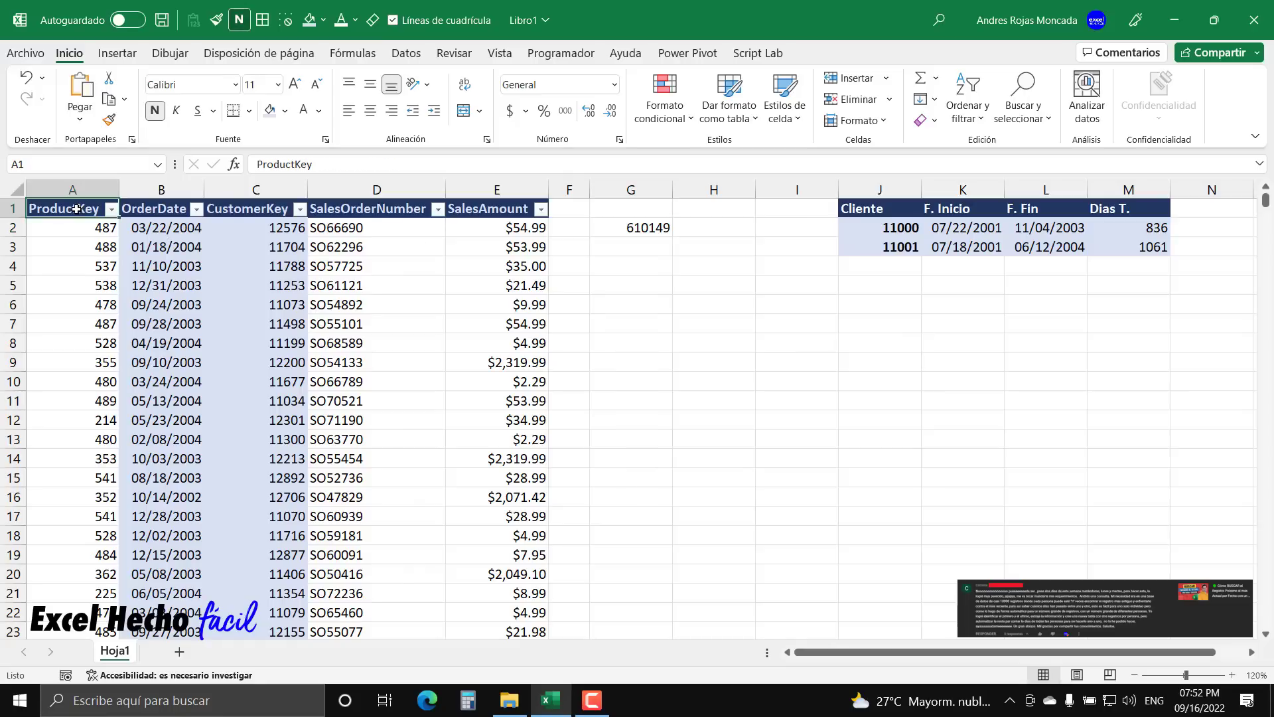
key("ctrl+a")
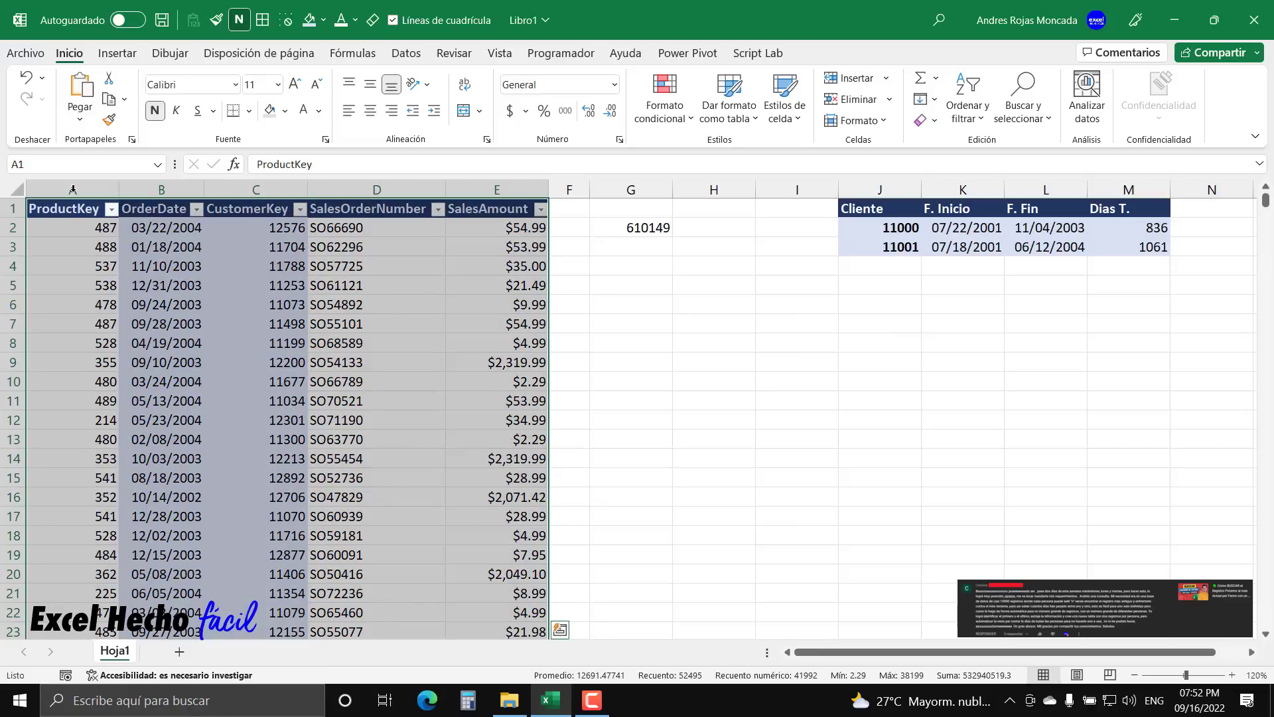
left_click(969, 118)
left_click(1002, 192)
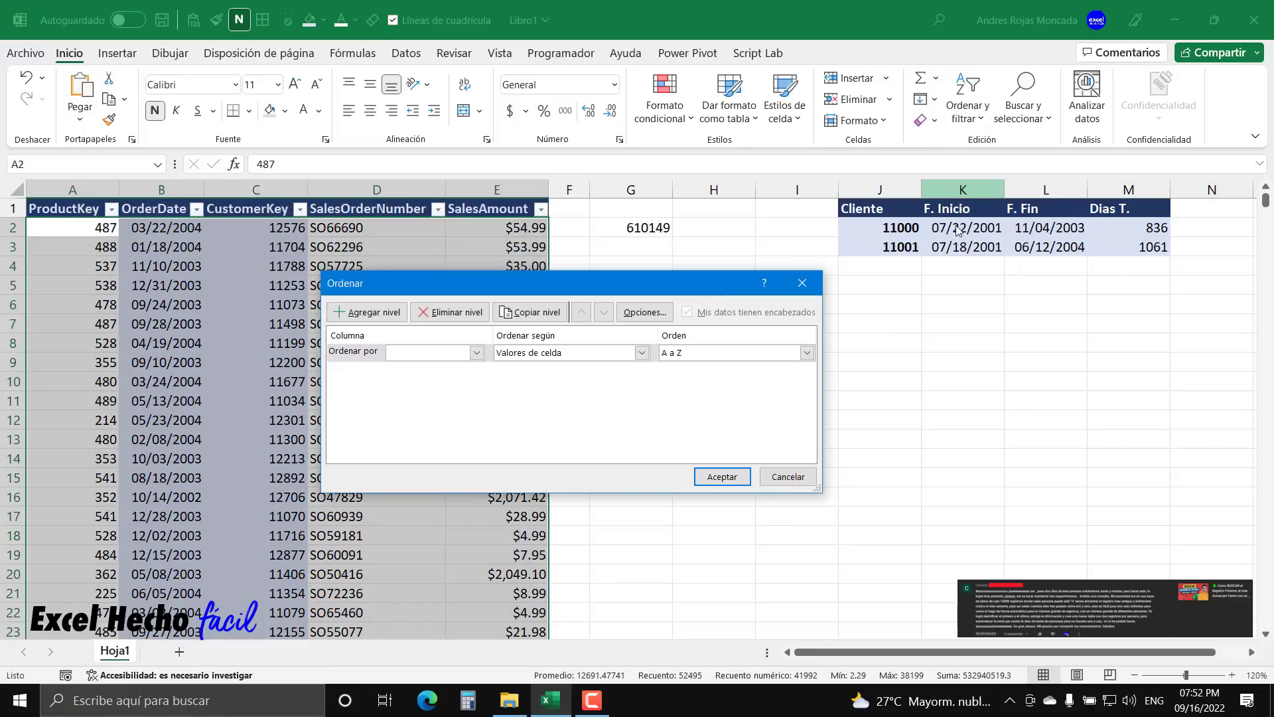
left_click(476, 352)
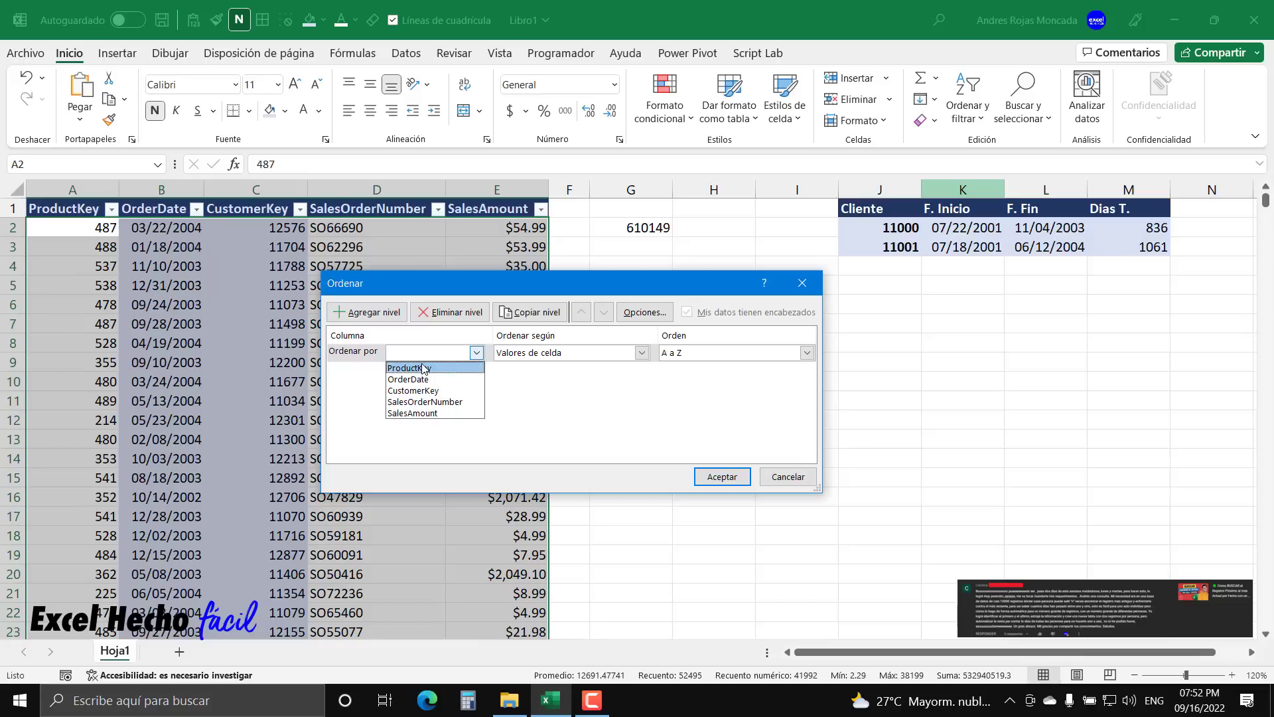
left_click(412, 393)
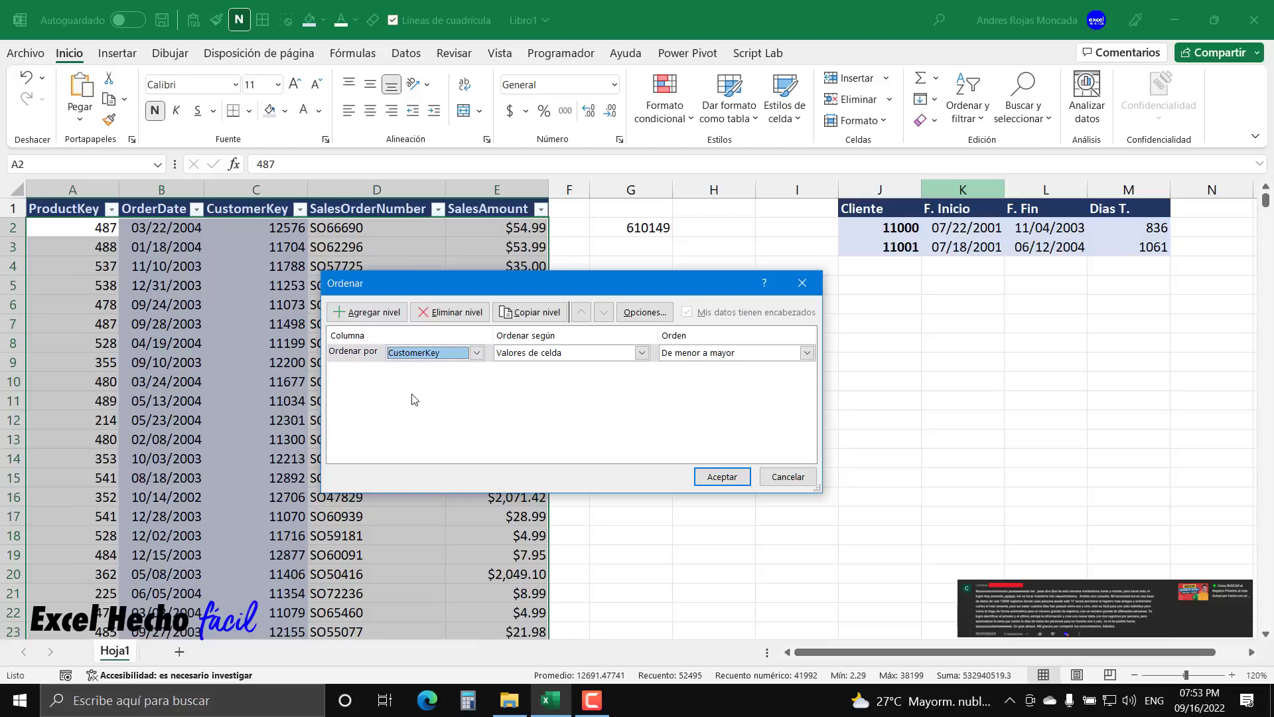
Add a second sort level on OrderDate from newest to oldest and apply the sort to the table.
left_click(367, 312)
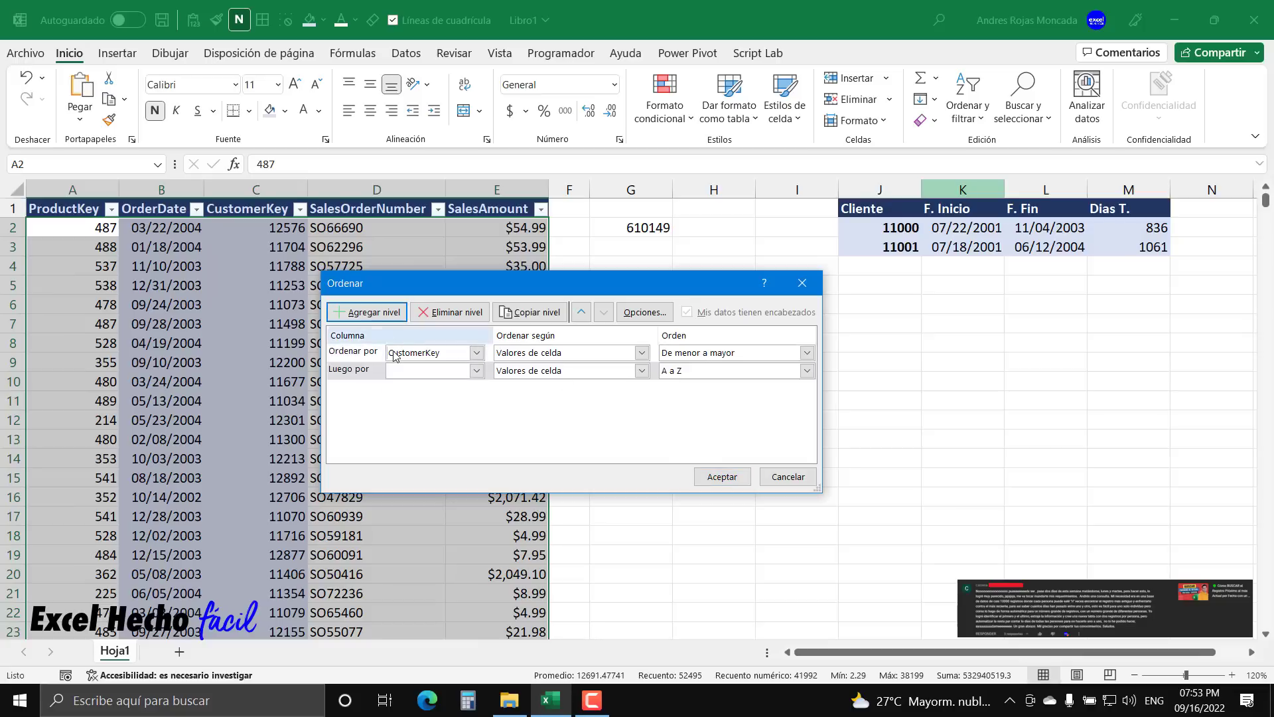
left_click(476, 371)
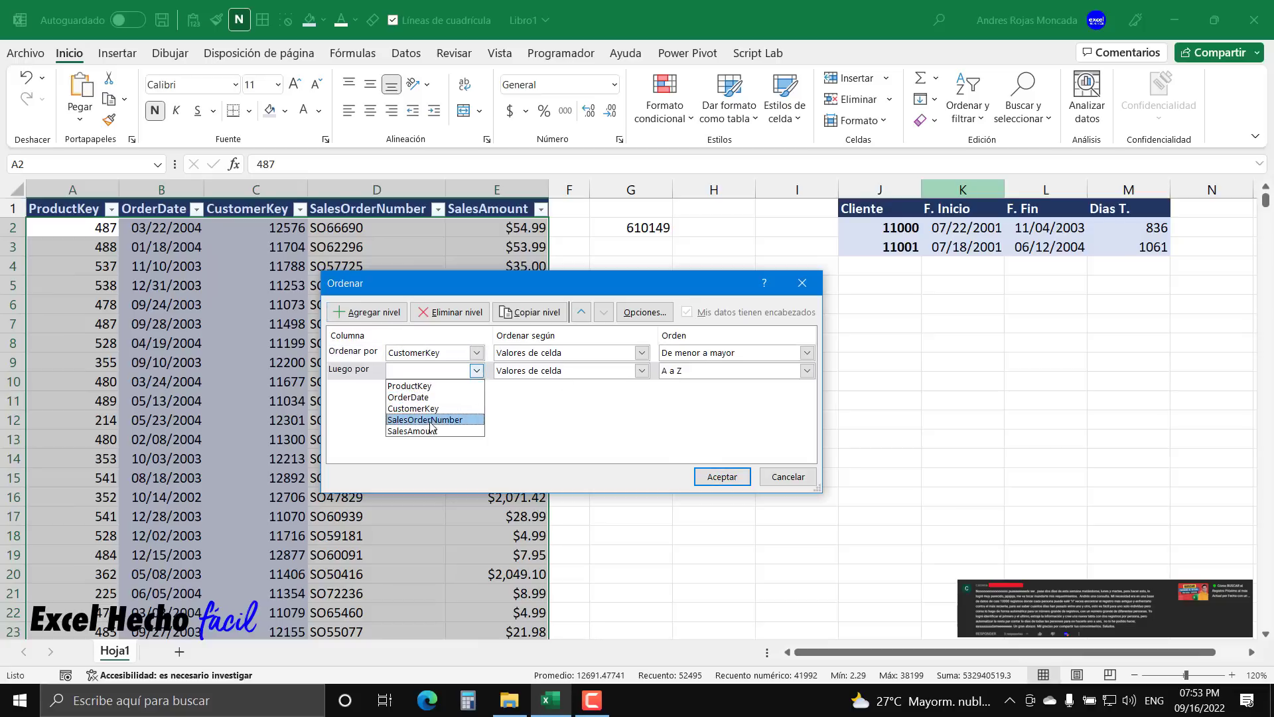
left_click(430, 397)
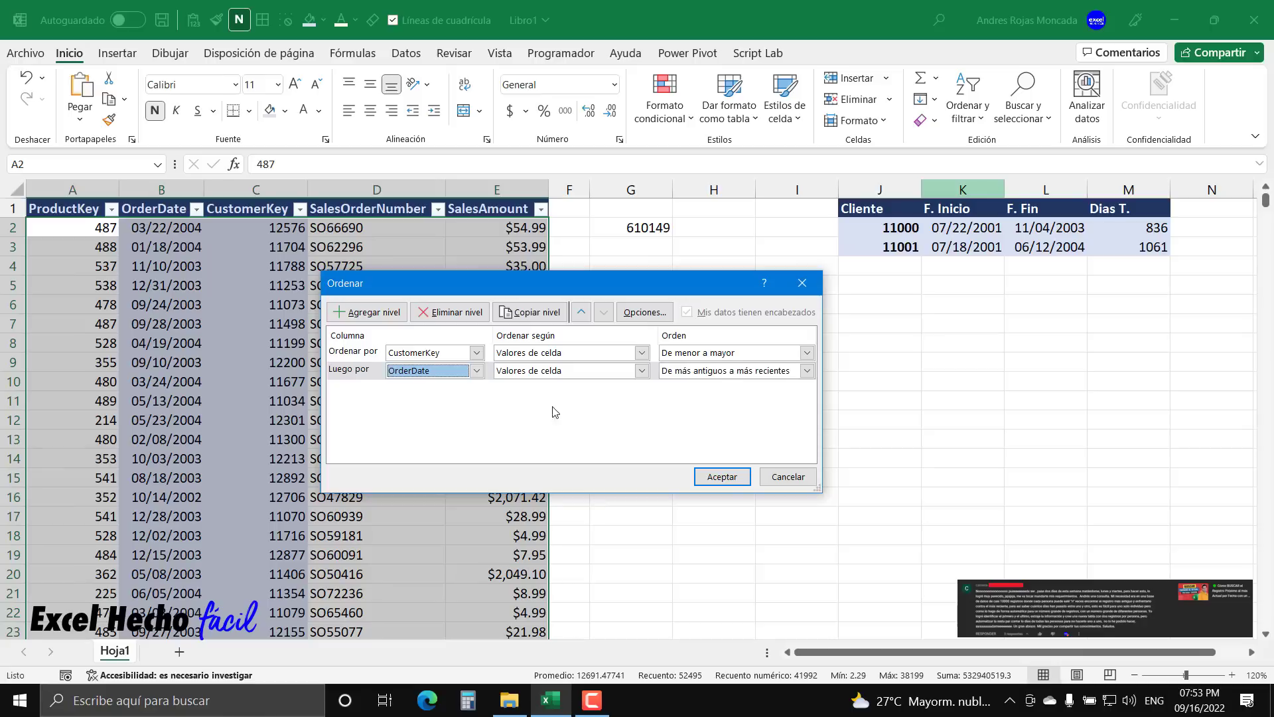
left_click(807, 370)
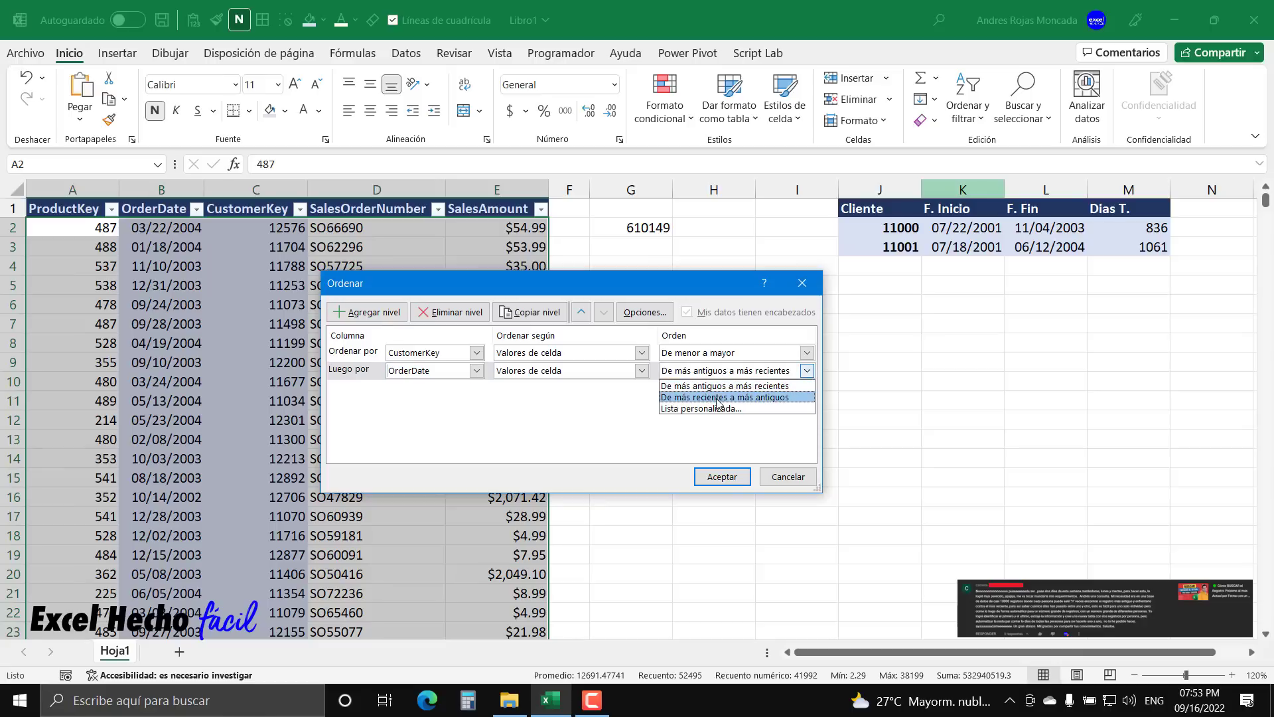
left_click(719, 397)
left_click(722, 476)
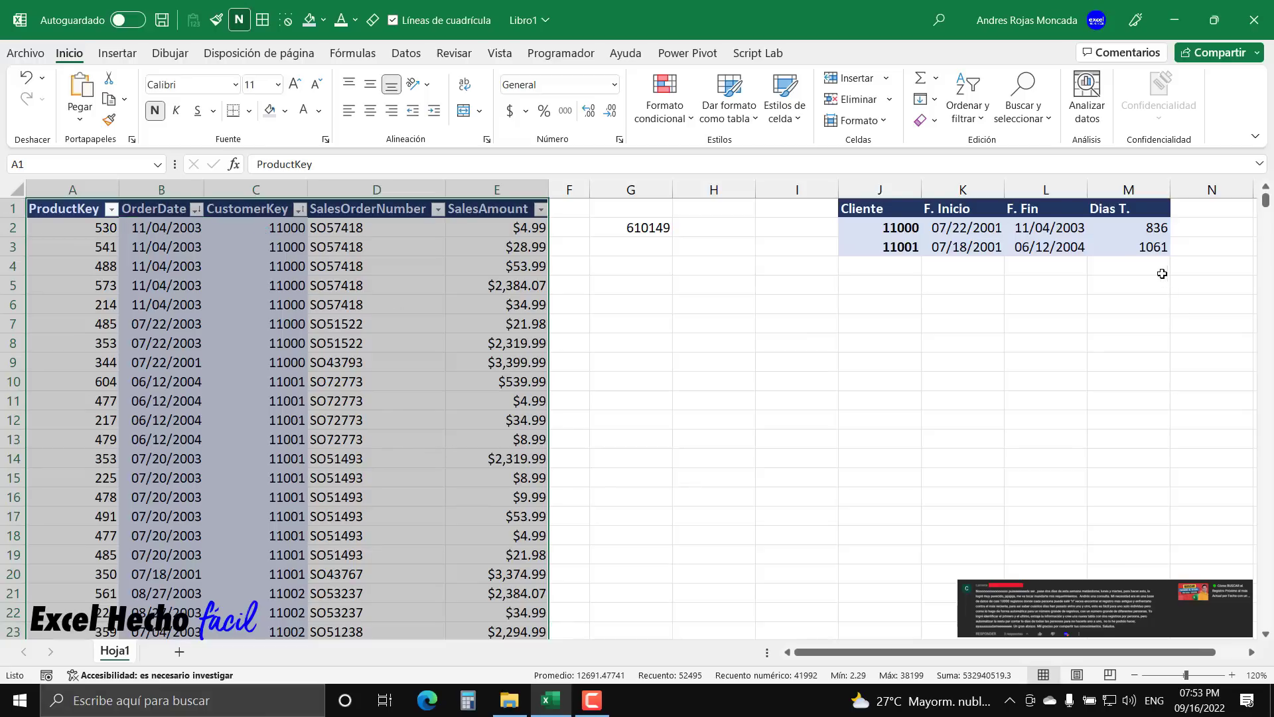
Total the two Dias T. values in M4 with =SUMA(M2:M3).
left_click(1156, 271)
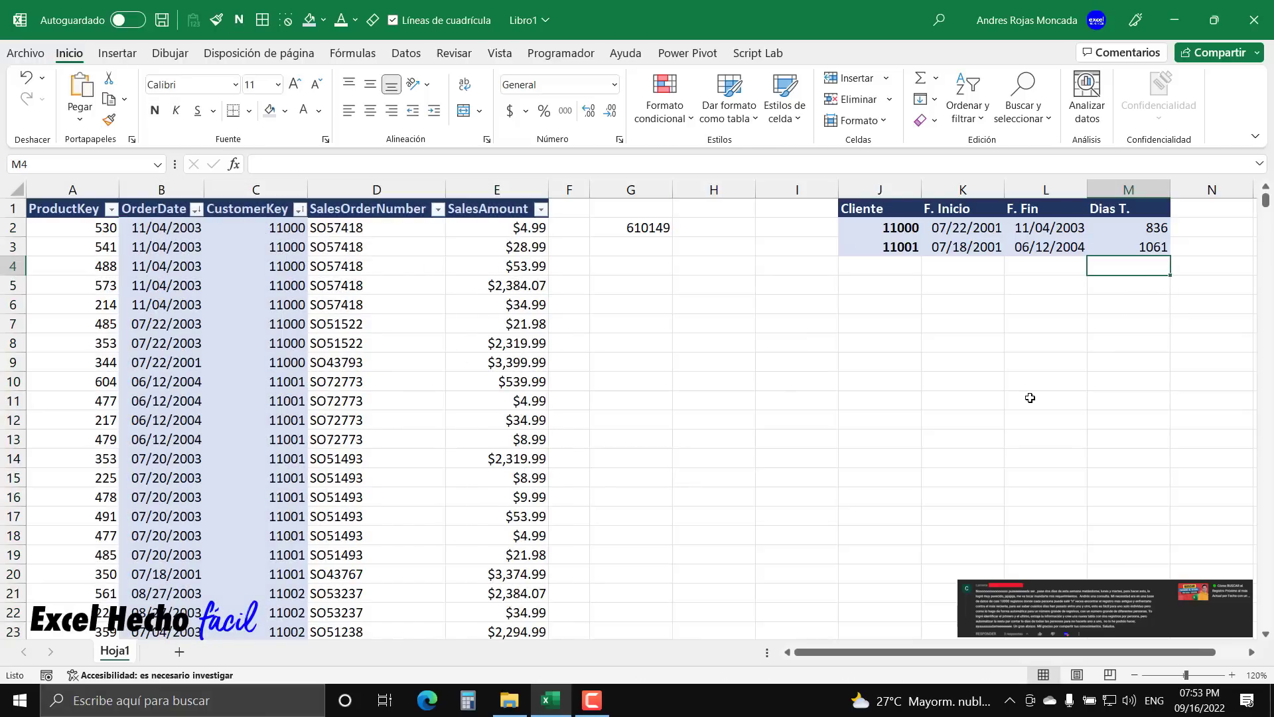
type("=su")
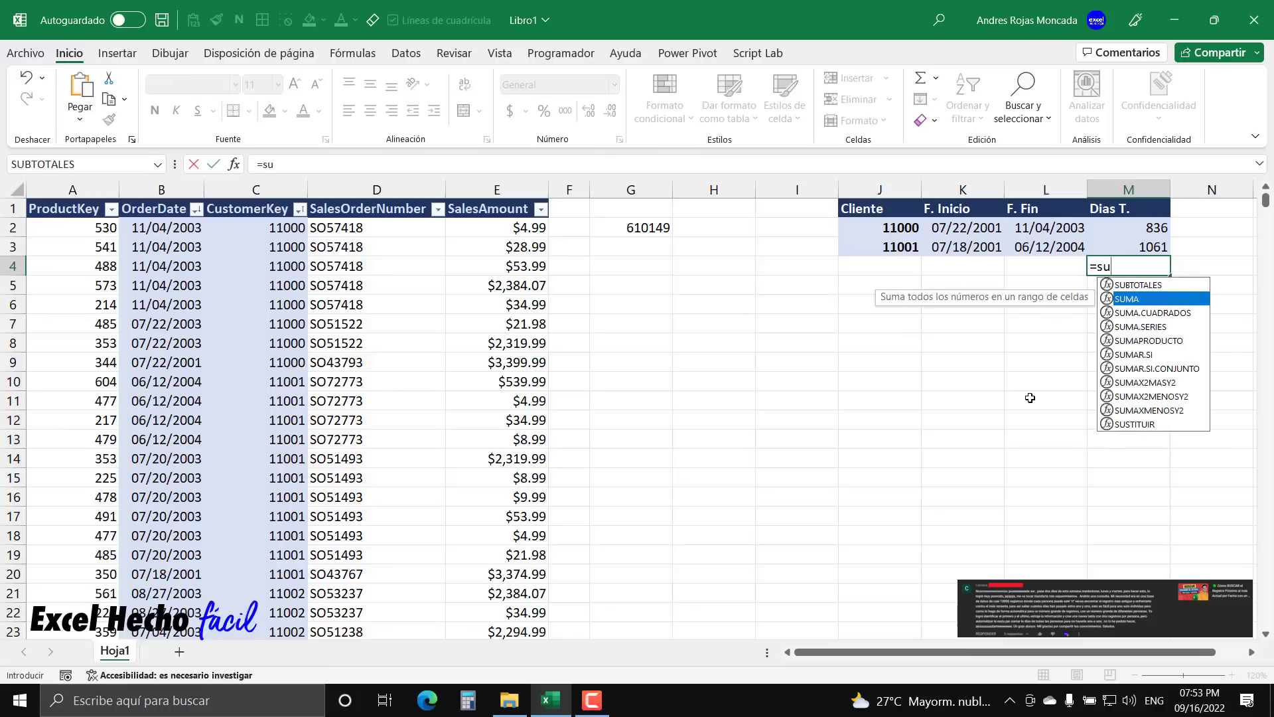
key("Tab")
left_click_drag(1148, 246, 1147, 232)
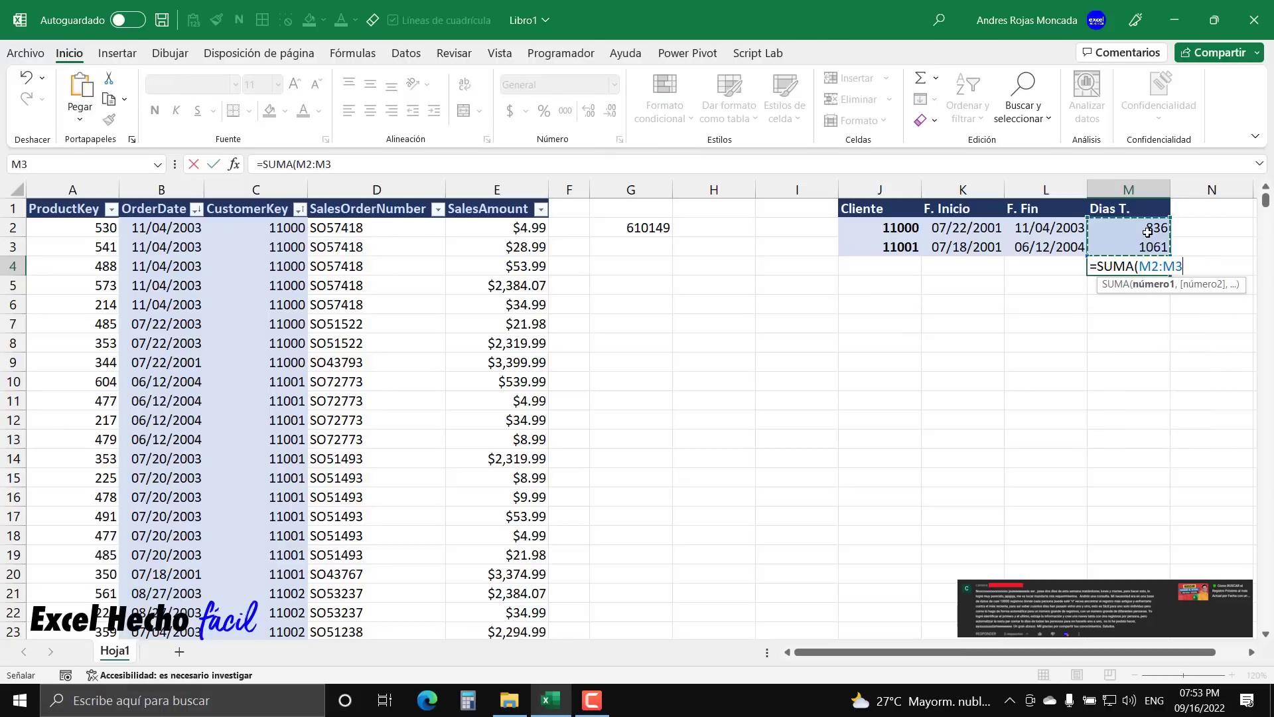
type(")")
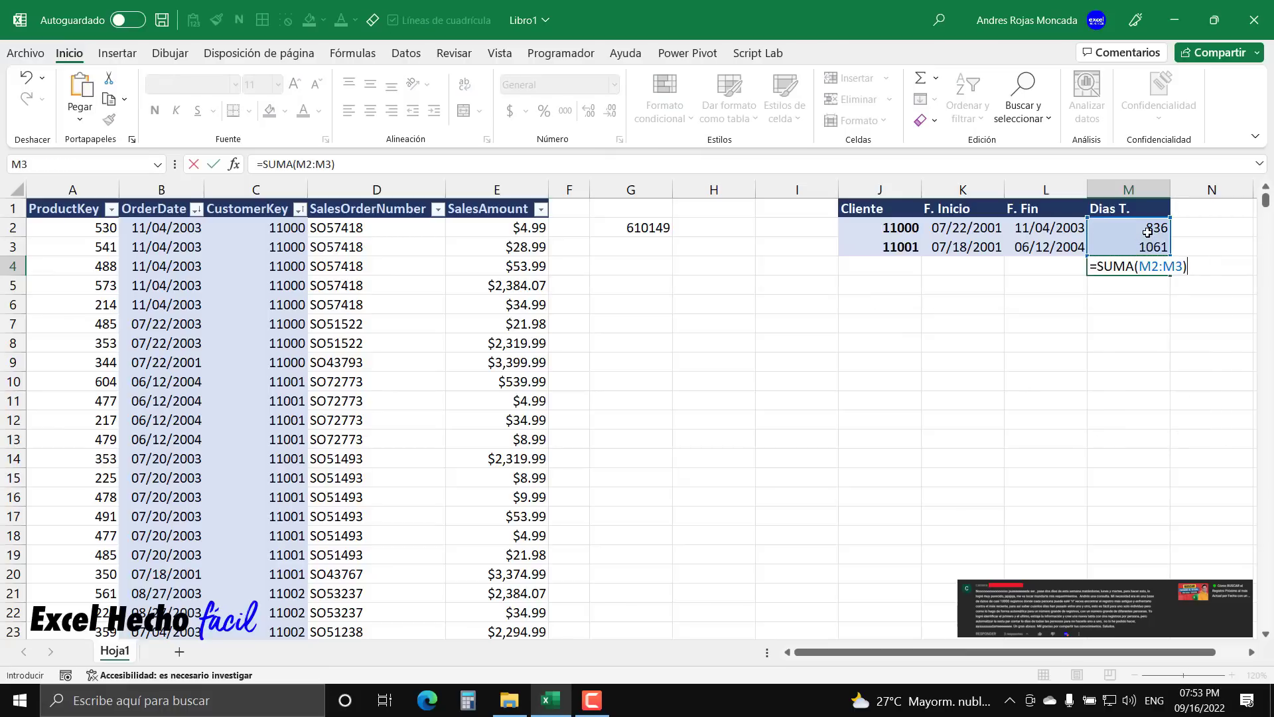
key("Return")
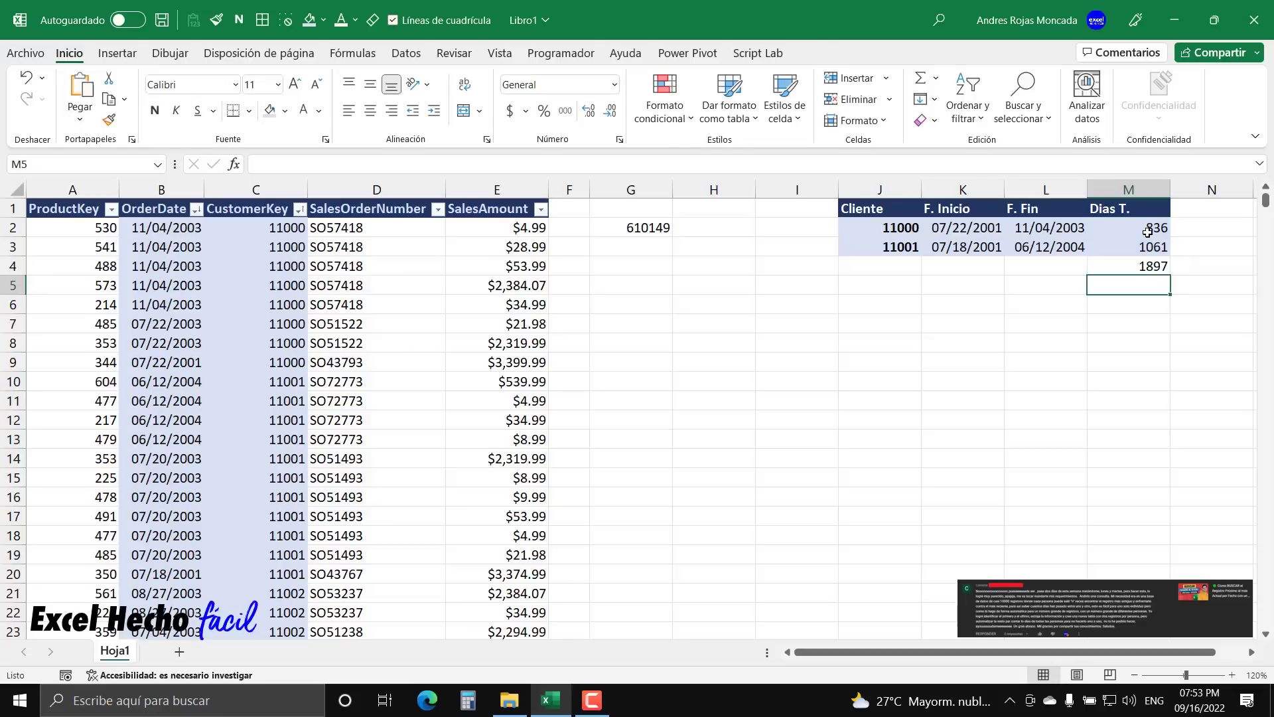
Format the M4 total in bold with a red font colour.
left_click(1143, 271)
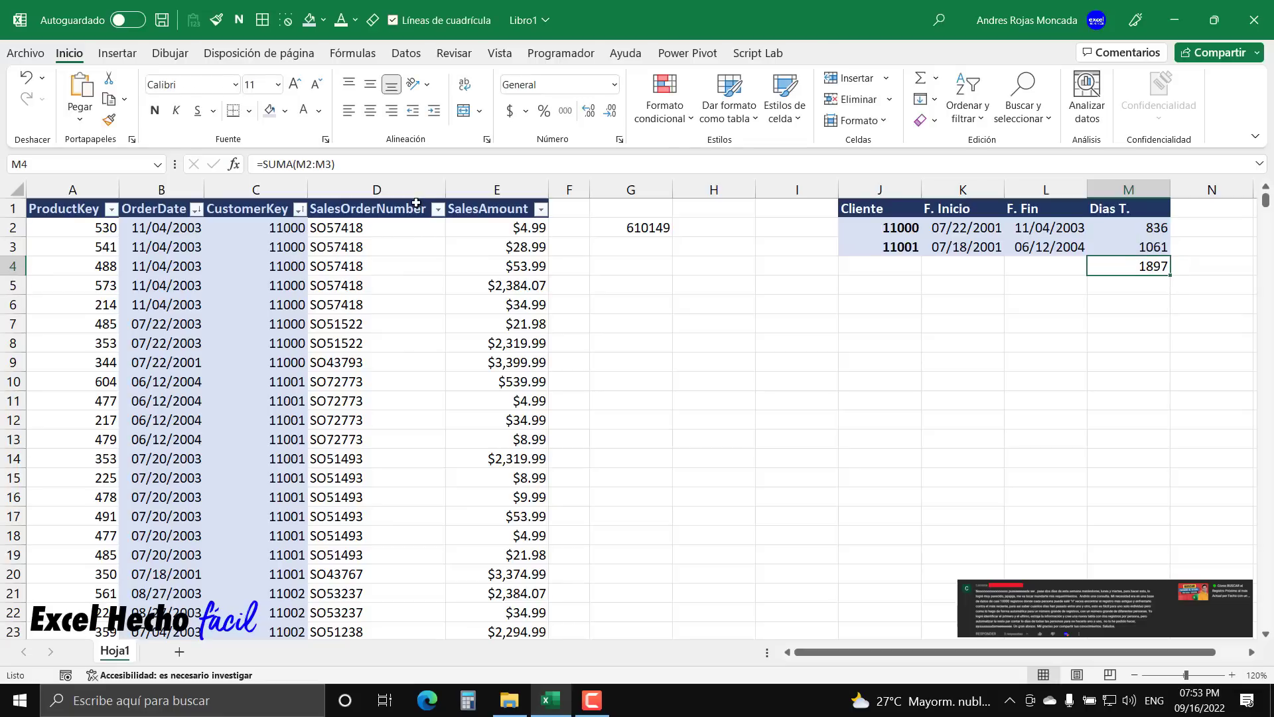
left_click(154, 111)
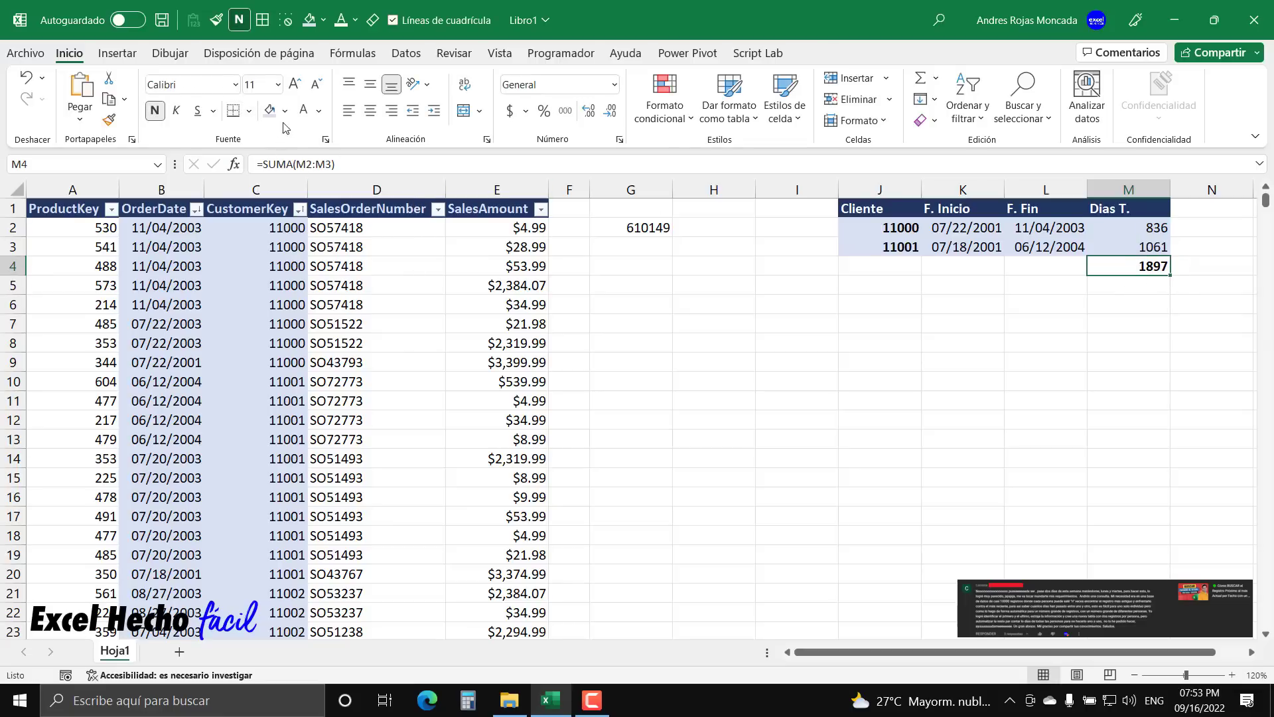
left_click(319, 111)
left_click(314, 291)
Change the G2 formula's arguments to C2:C20 and B2:B20, covering only customers 11000 and 11001, and commit it.
left_click(622, 232)
double_click(622, 232)
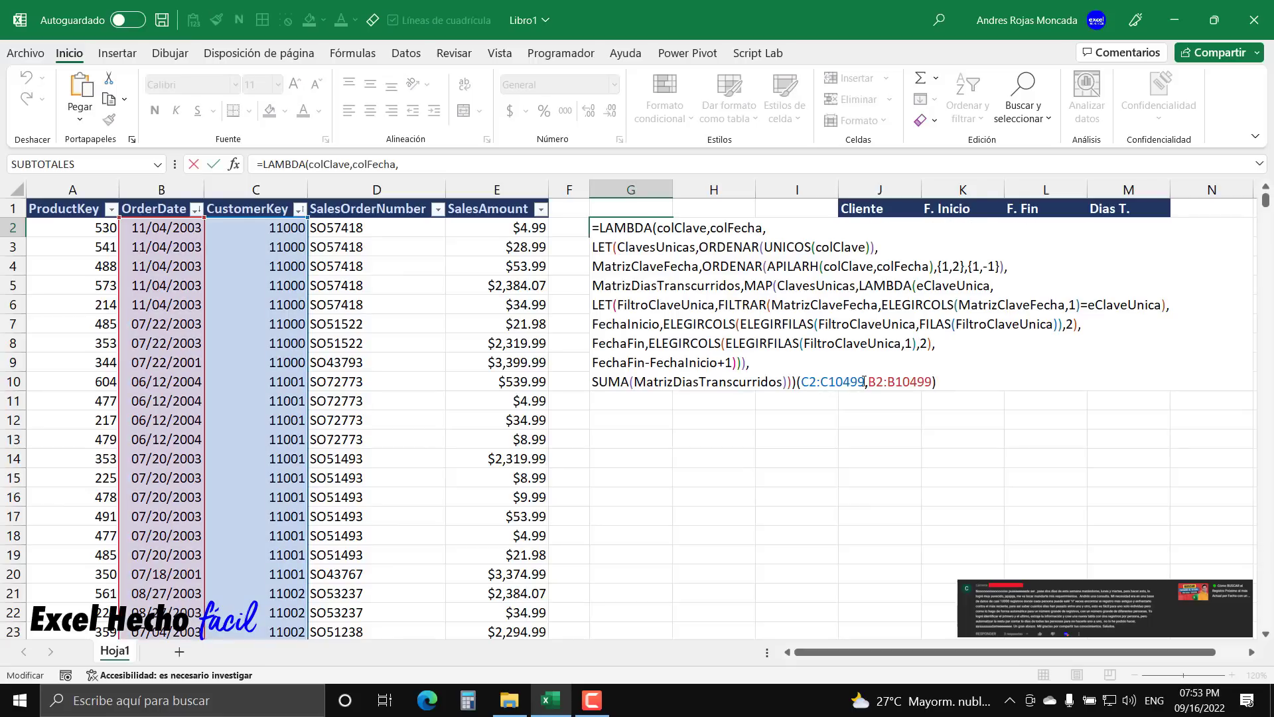
left_click_drag(864, 381, 801, 382)
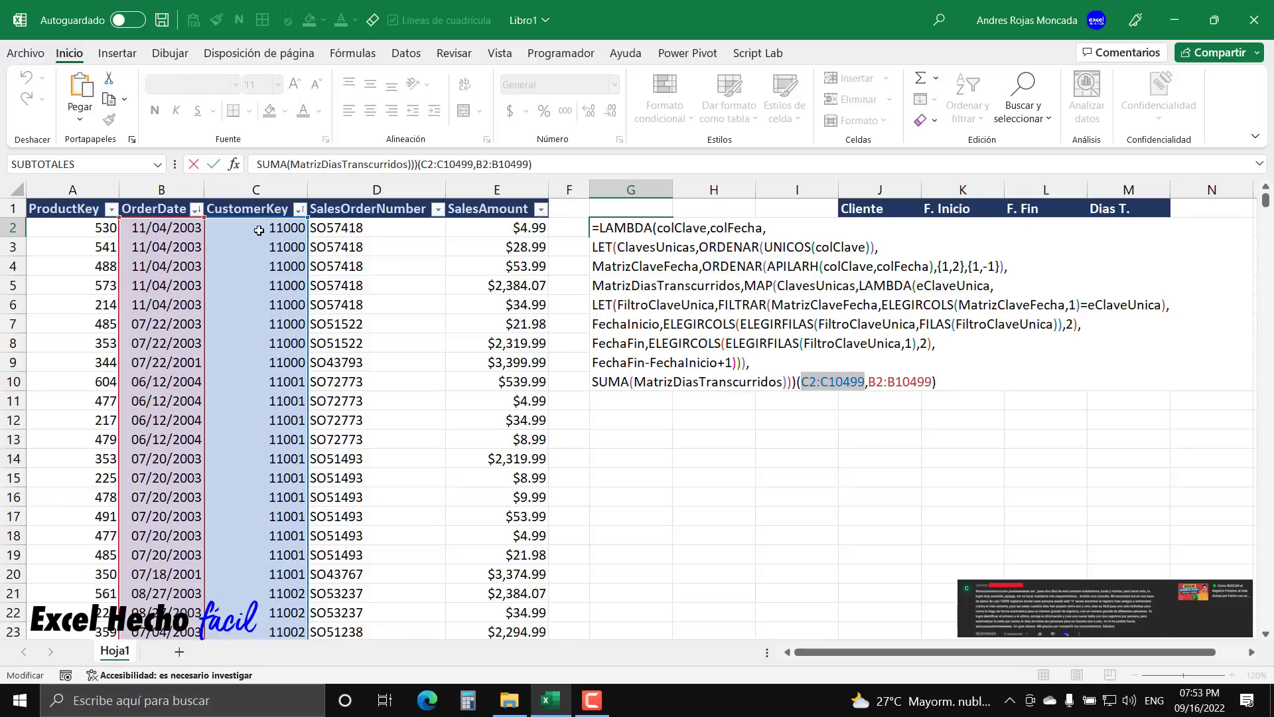
left_click_drag(258, 230, 250, 575)
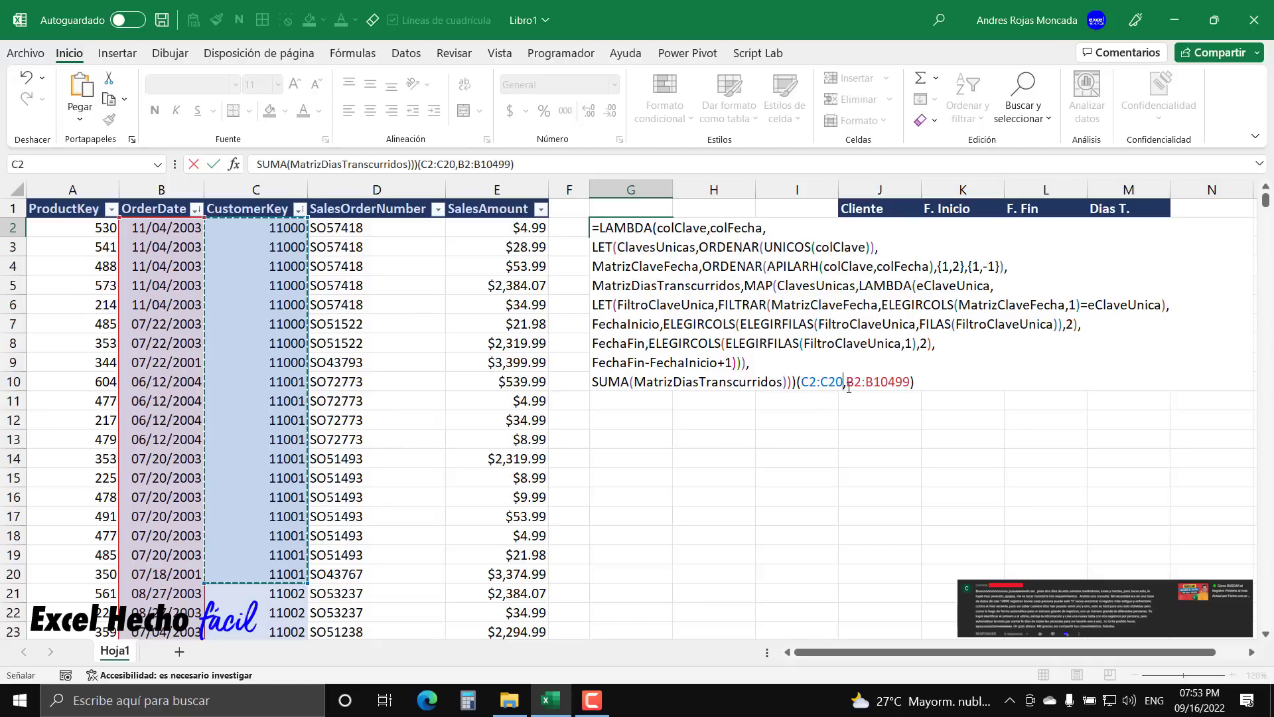
left_click_drag(847, 383, 910, 384)
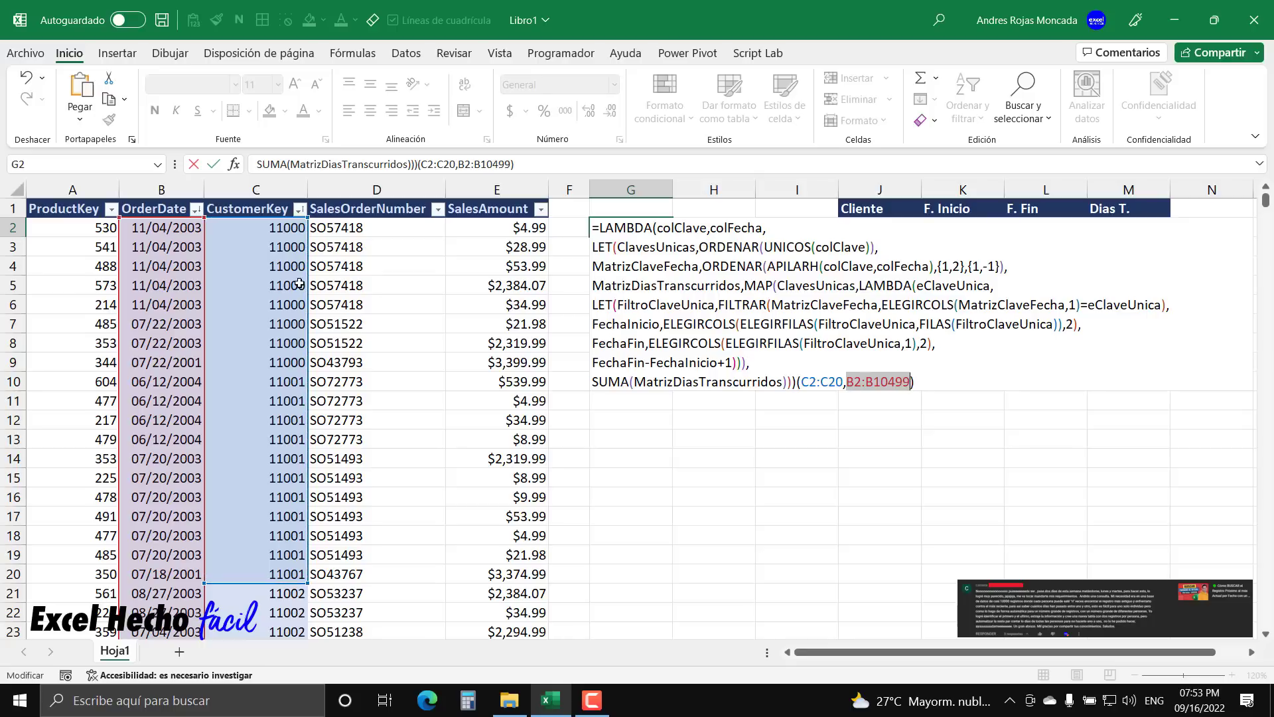
left_click_drag(201, 229, 201, 576)
left_click(901, 380)
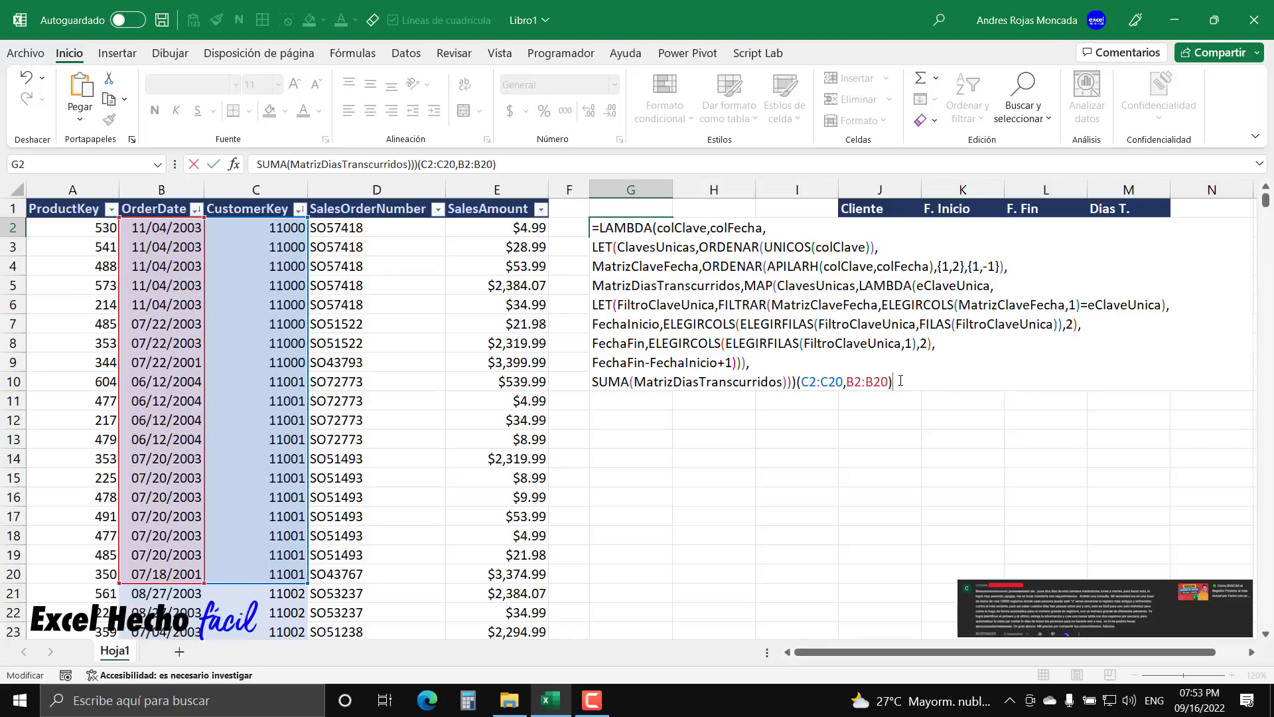
key("Return")
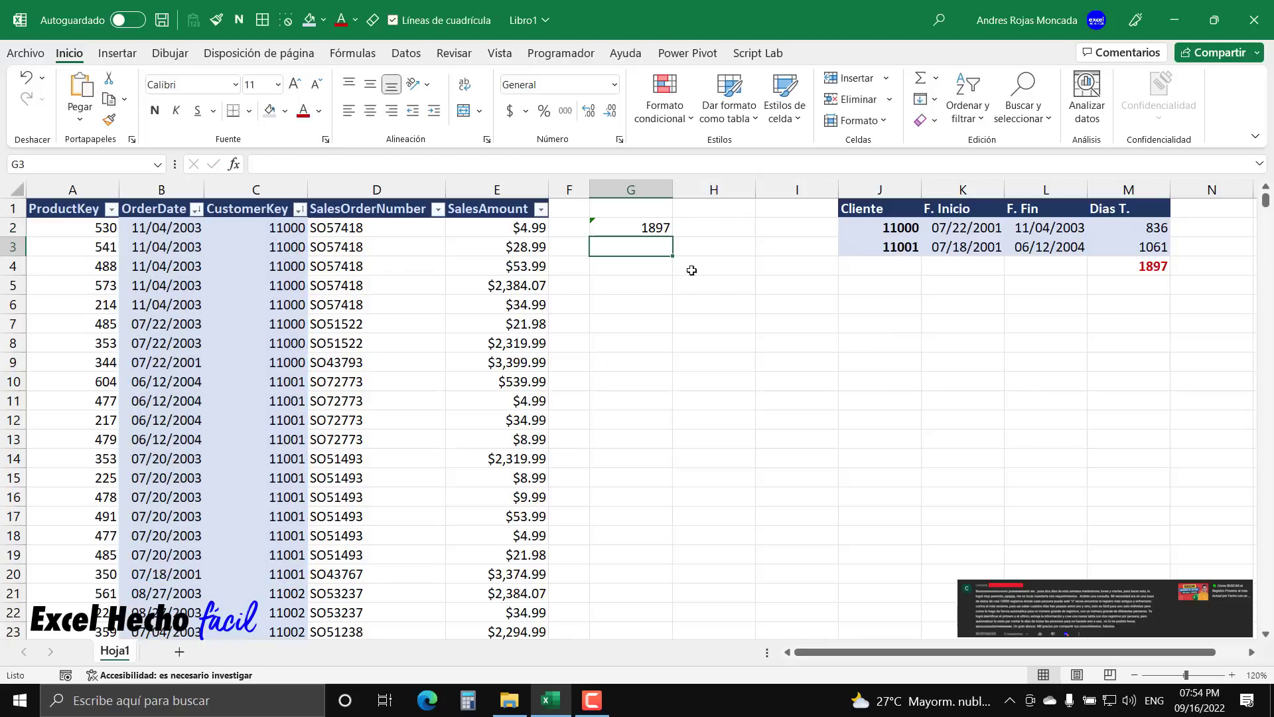
Compare the G2 result with the manual total in M4.
left_click(649, 232)
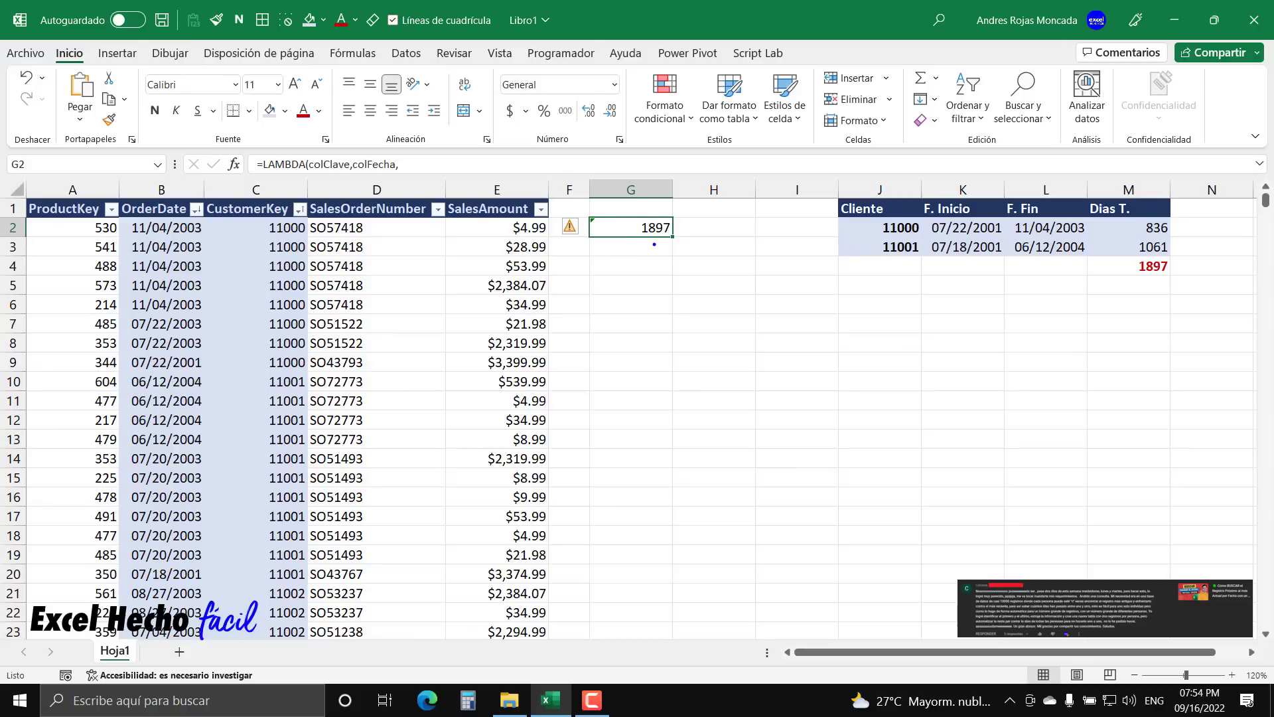
mouse_move(653, 245)
left_mouse_down()
mouse_move(834, 356)
mouse_move(1123, 337)
mouse_move(1143, 286)
left_mouse_up()
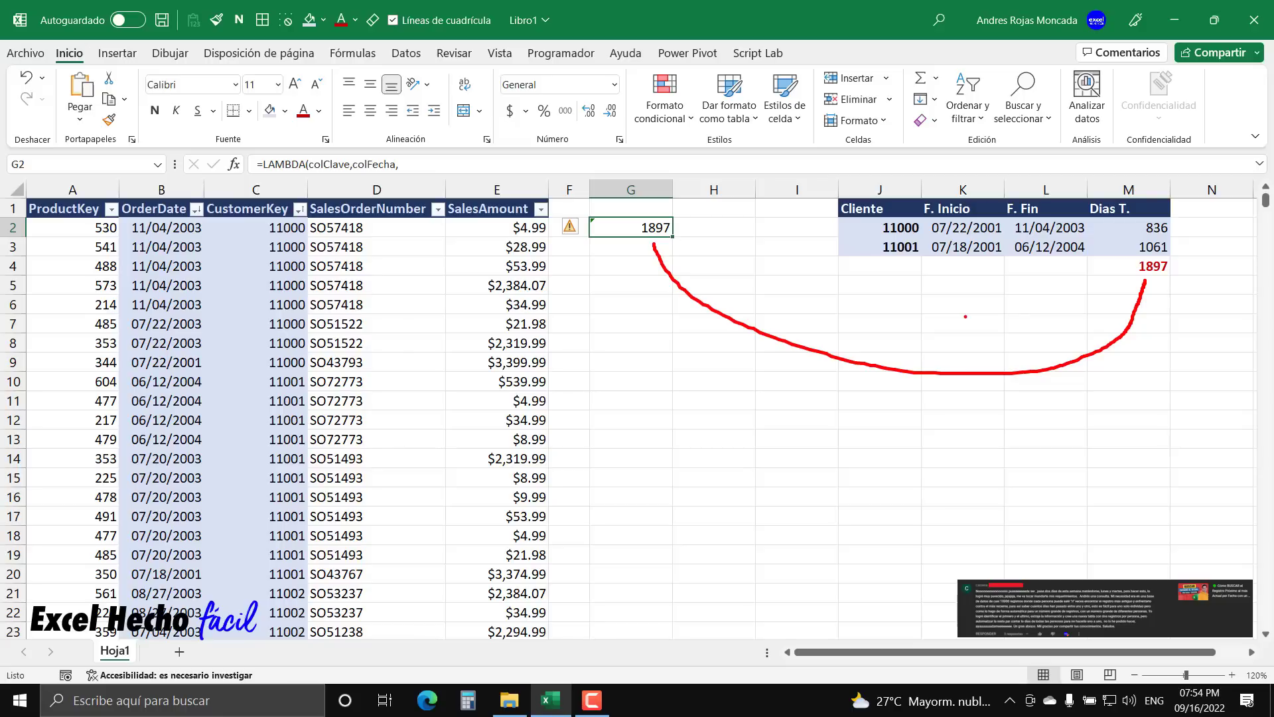
key("e")
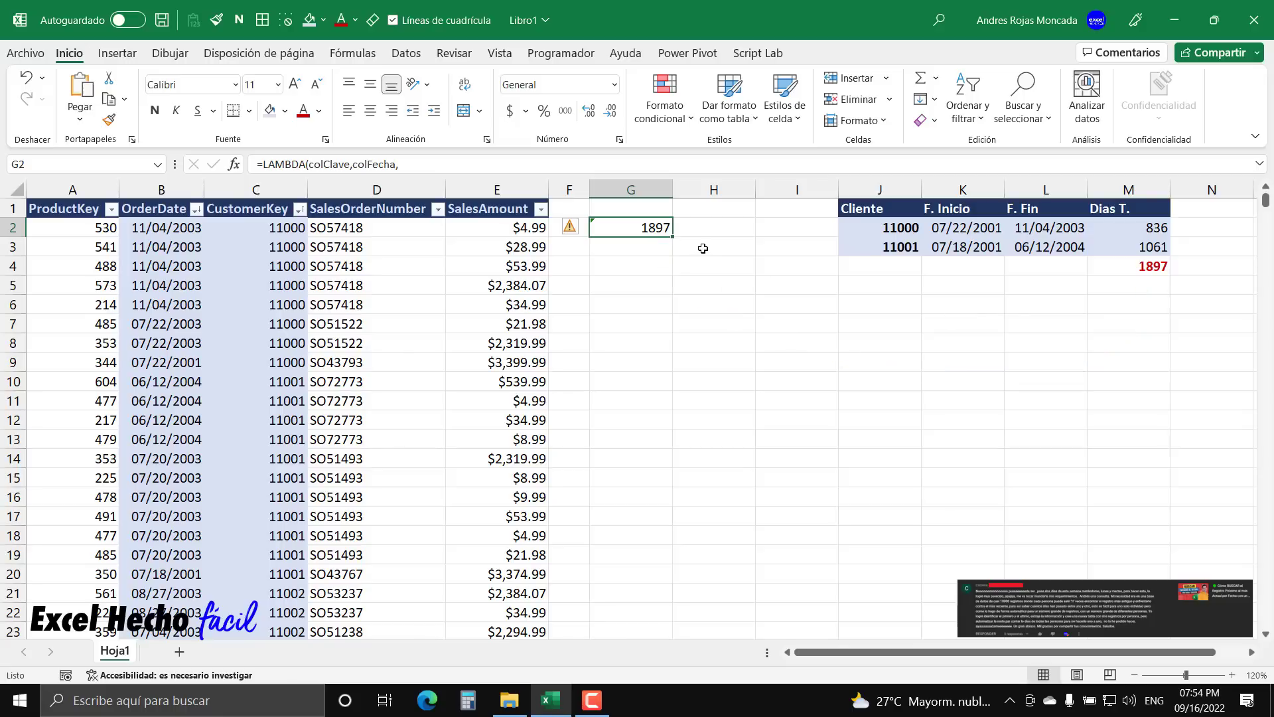
Remove the argument call (C2:C20,B2:B20) from the end of the G2 LAMBDA formula and commit it.
key("F2")
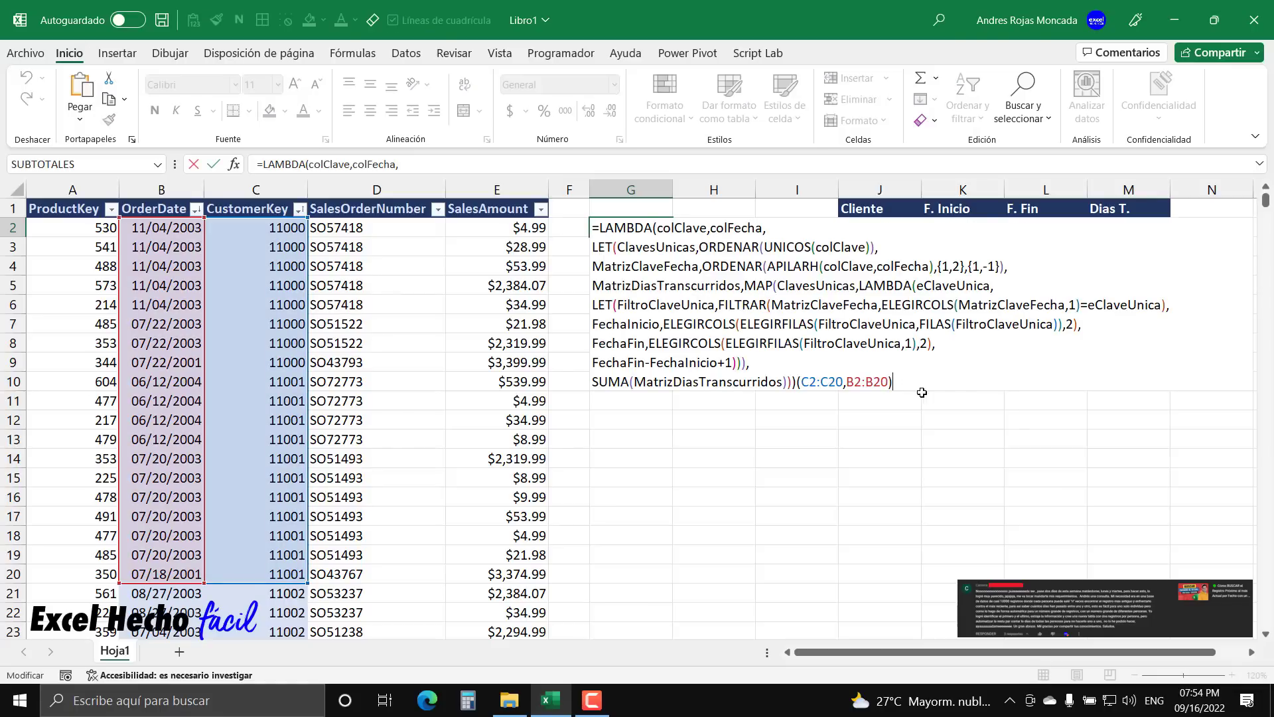
left_click_drag(795, 383, 952, 386)
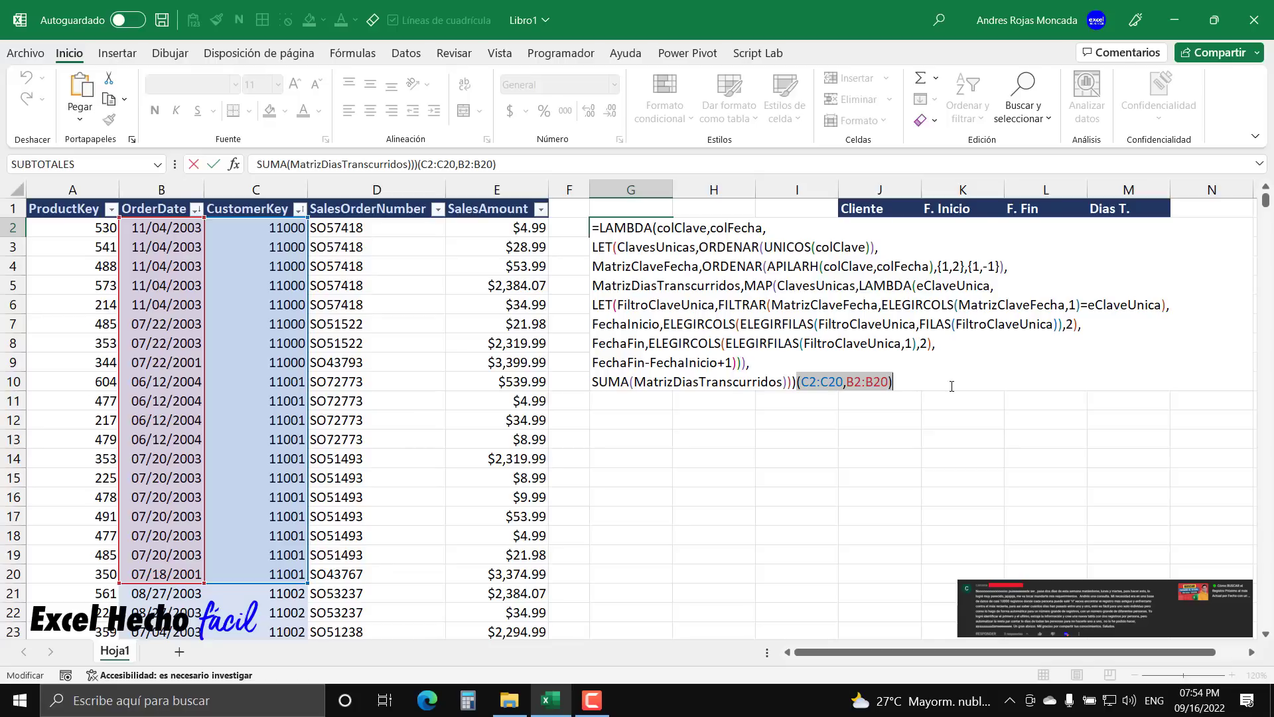
key("Delete")
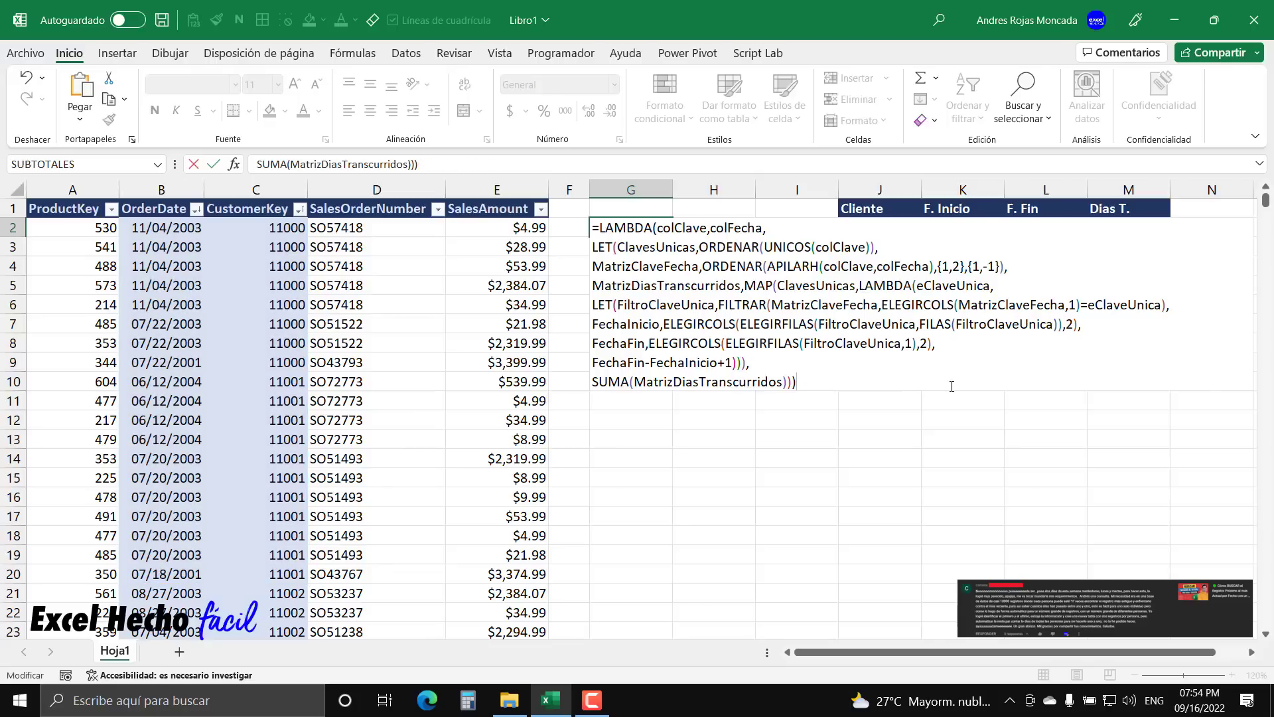
key("Return")
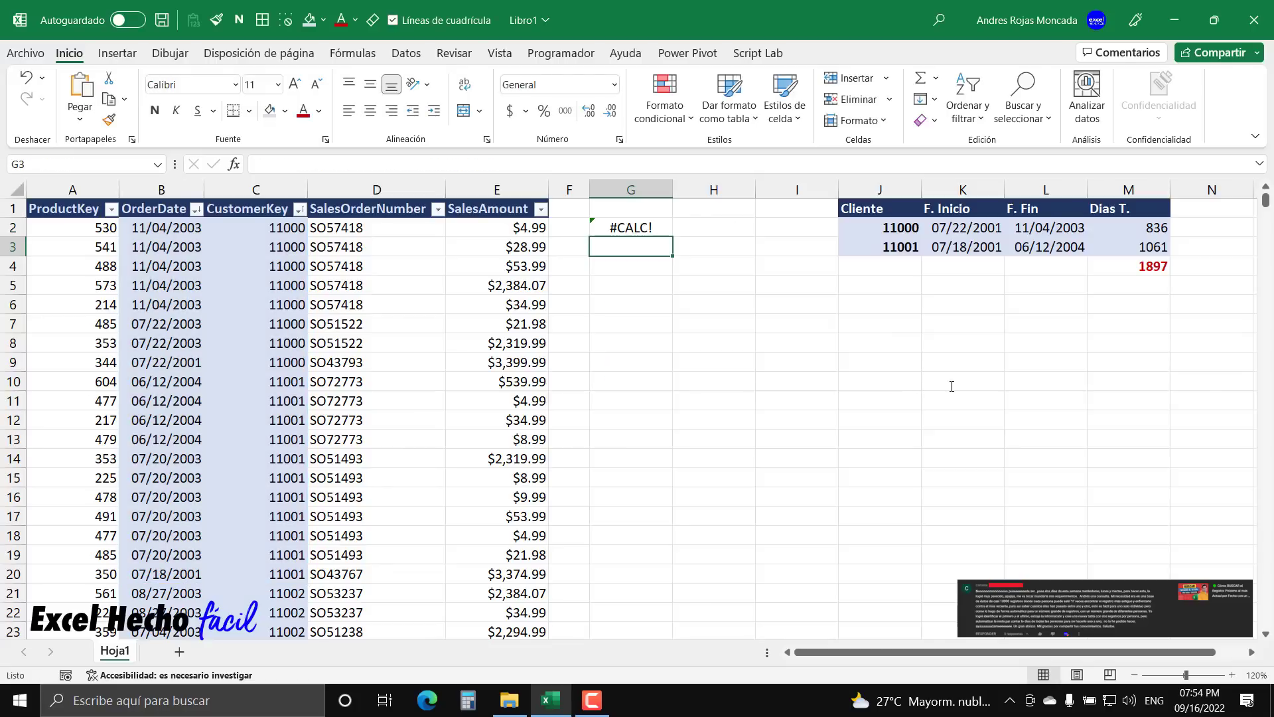
Copy the entire LAMBDA formula text from G2 and leave the cell without editing it.
left_click(619, 229)
key("F2")
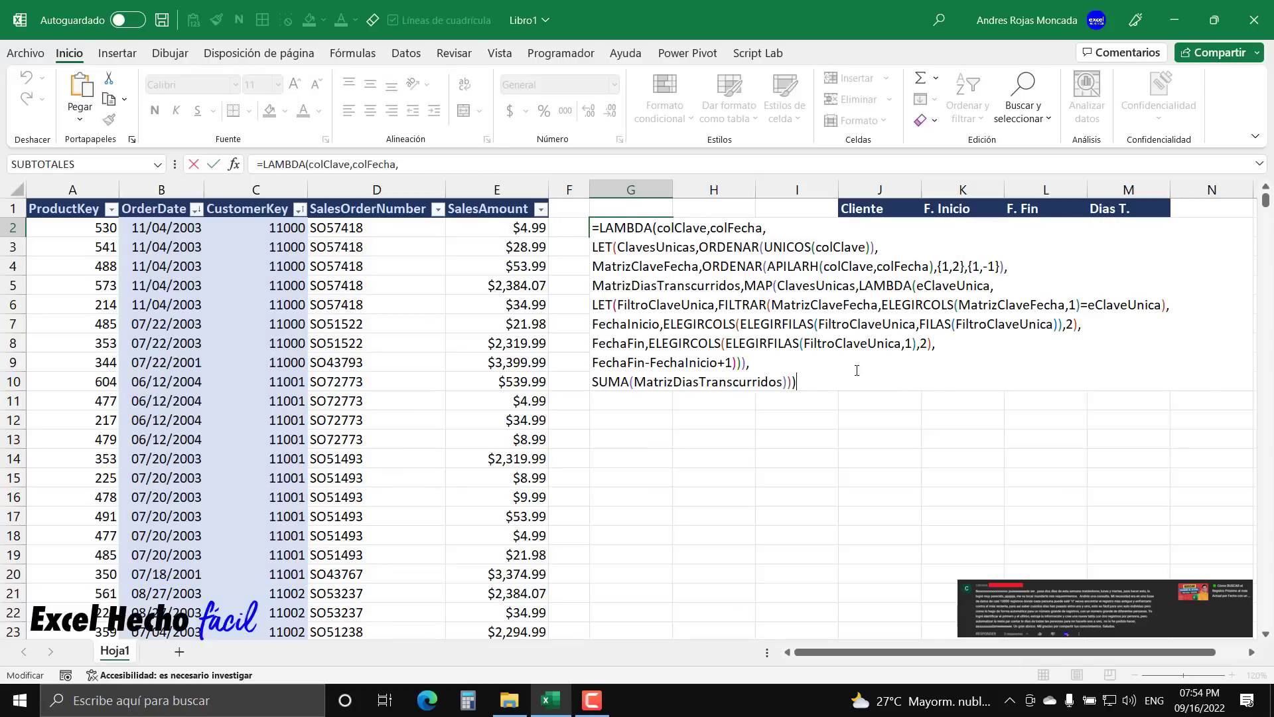
left_click_drag(809, 383, 591, 226)
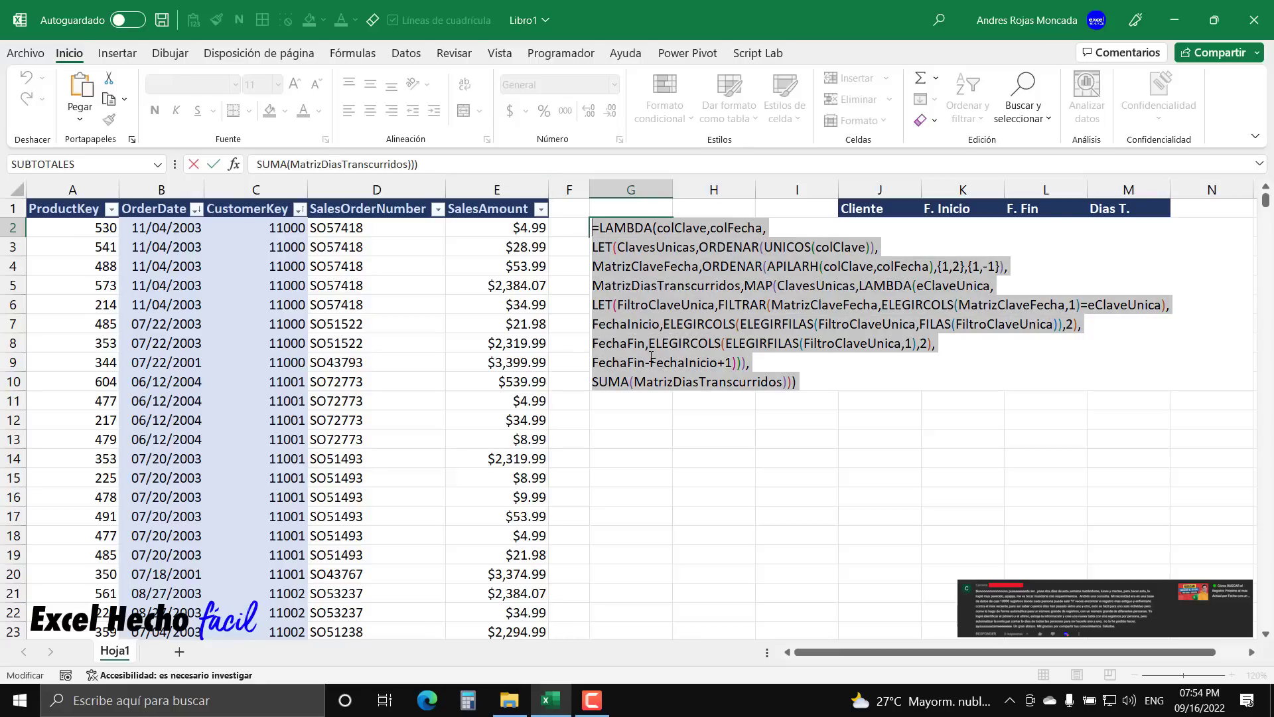
key("Escape")
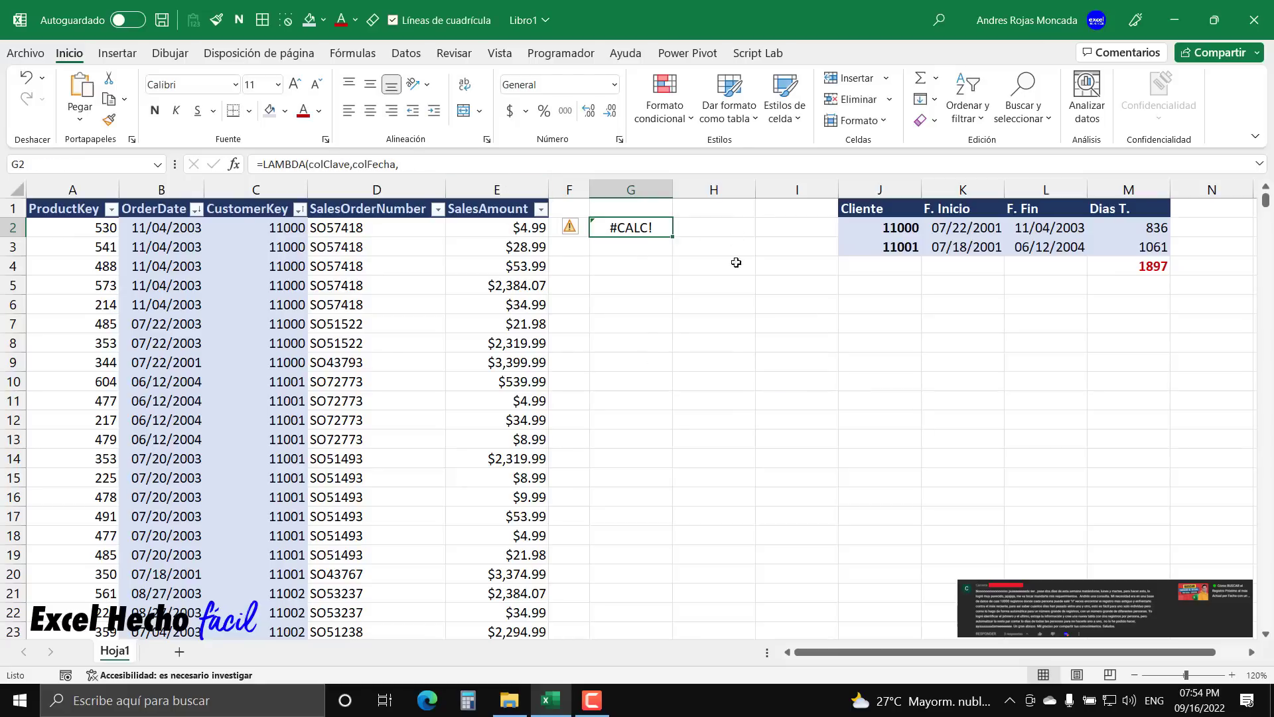
left_click(1122, 307)
left_click(353, 53)
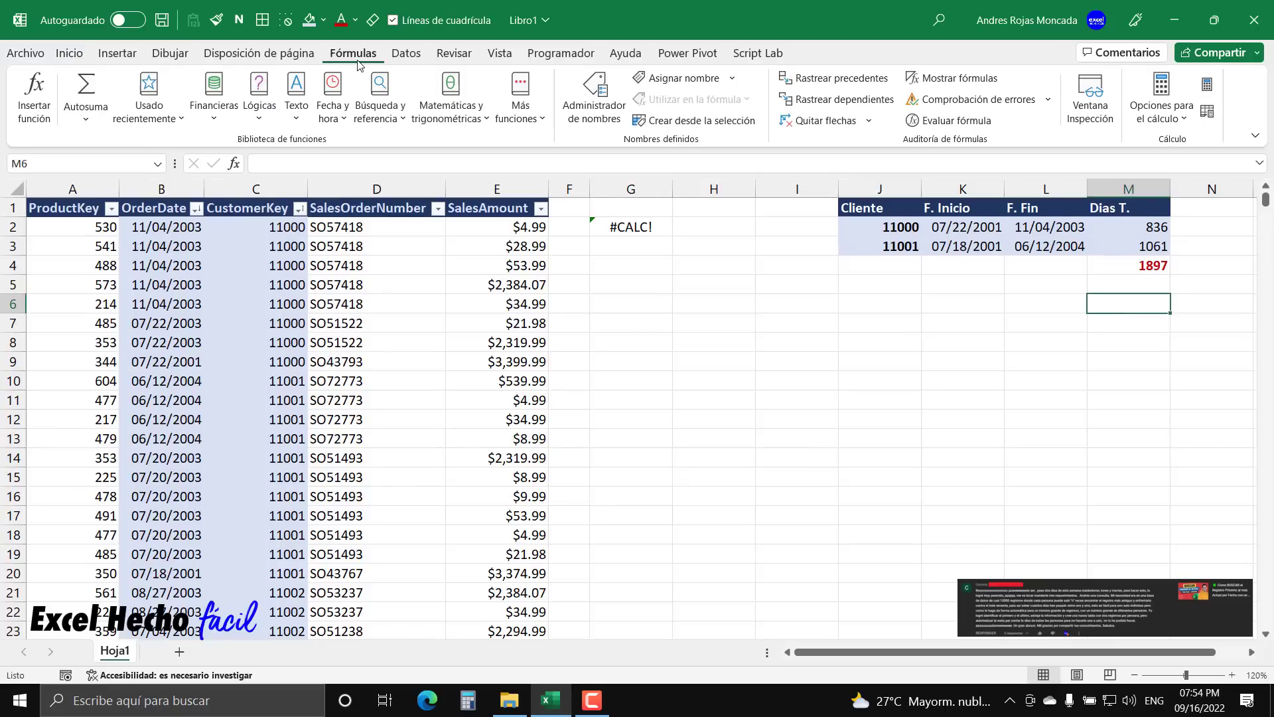
left_click(594, 97)
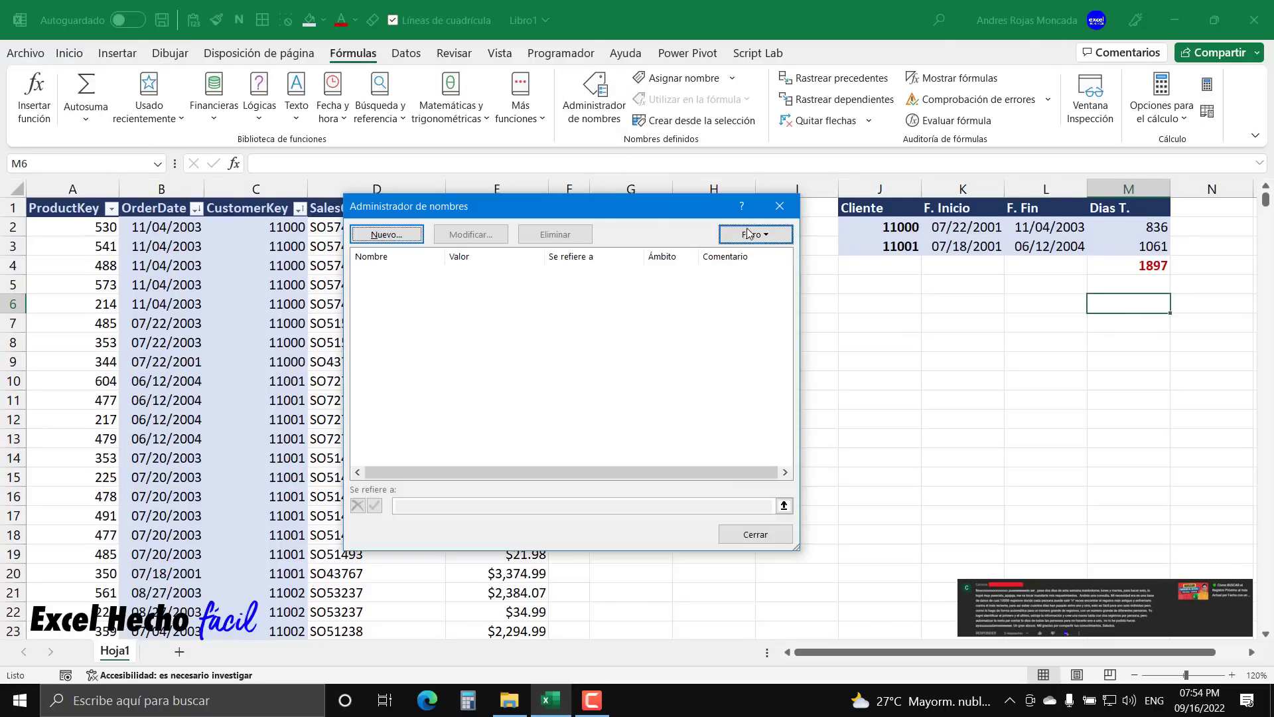
left_click(777, 207)
Start a new defined name in the name manager and call it NuevaFuncion.
key("ctrl+F3")
left_click_drag(526, 211, 697, 278)
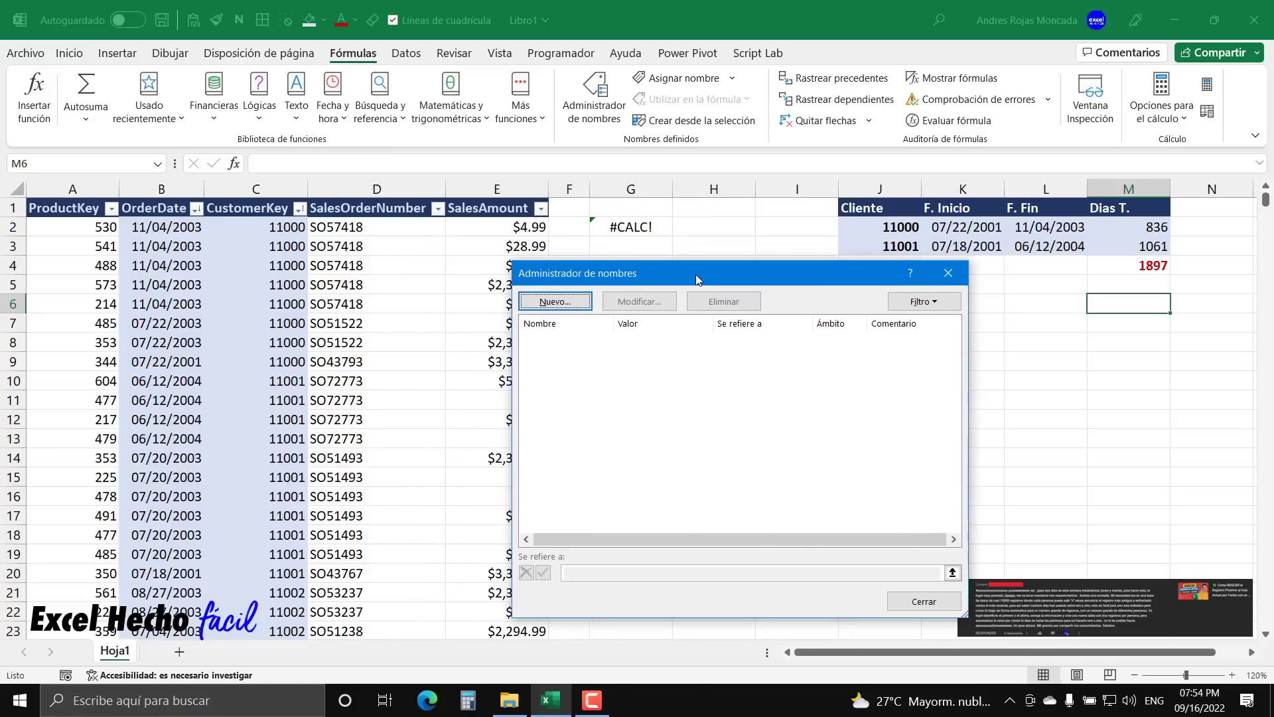
left_click(563, 306)
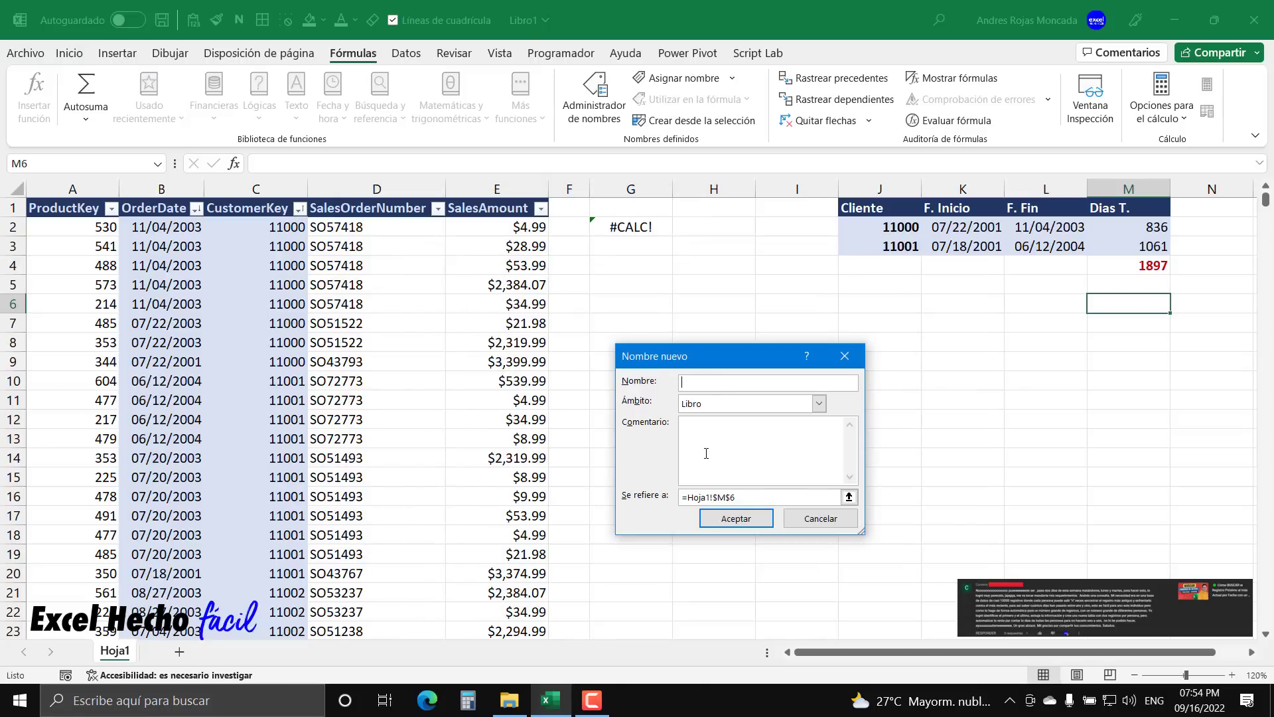
type("Nue")
type("vaFuci")
type("ion")
Replace the reference of NuevaFuncion with the copied LAMBDA formula, save the name and close the name manager.
left_click(848, 496)
key("BackSpace")
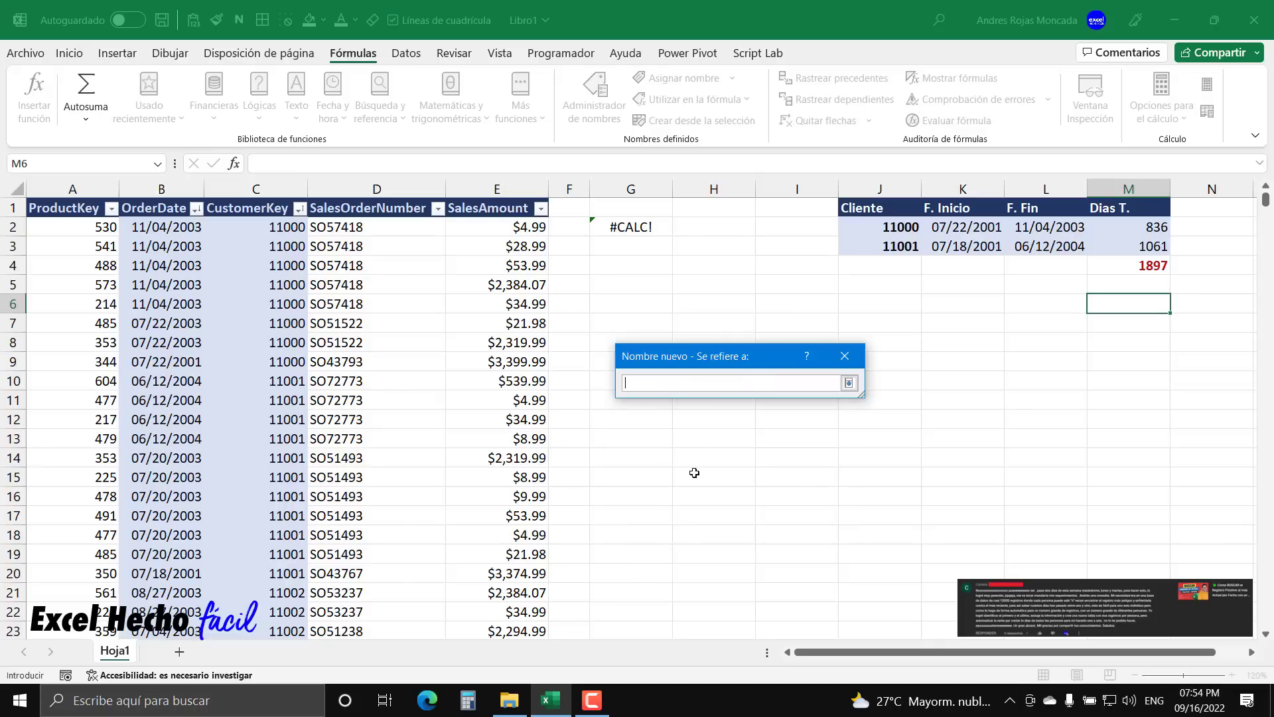
key("ctrl+v")
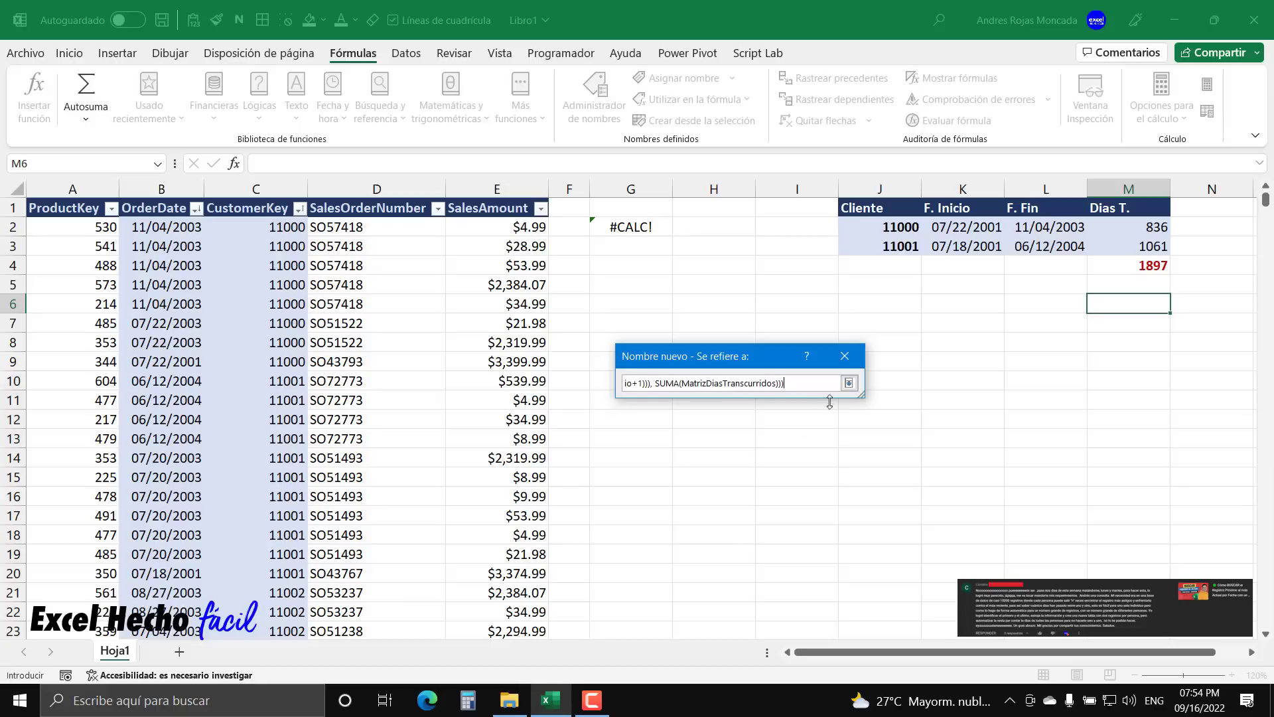
left_click(848, 383)
left_click(736, 518)
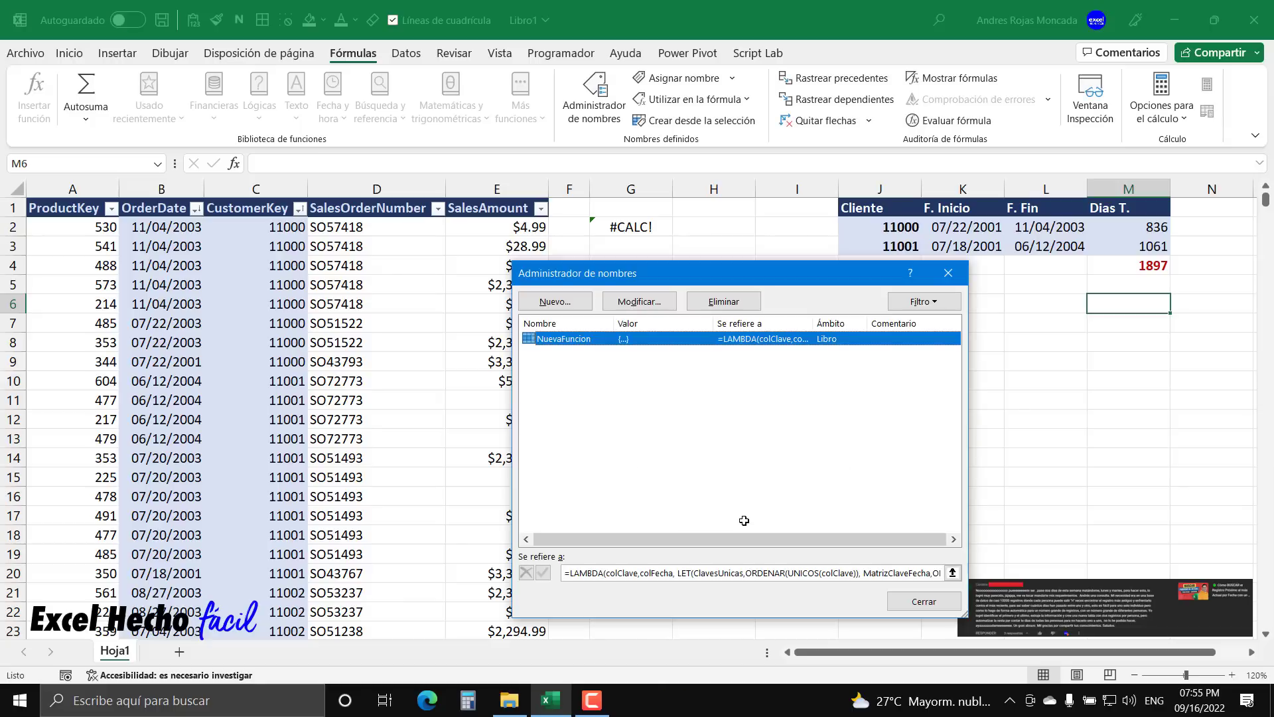
left_click(924, 602)
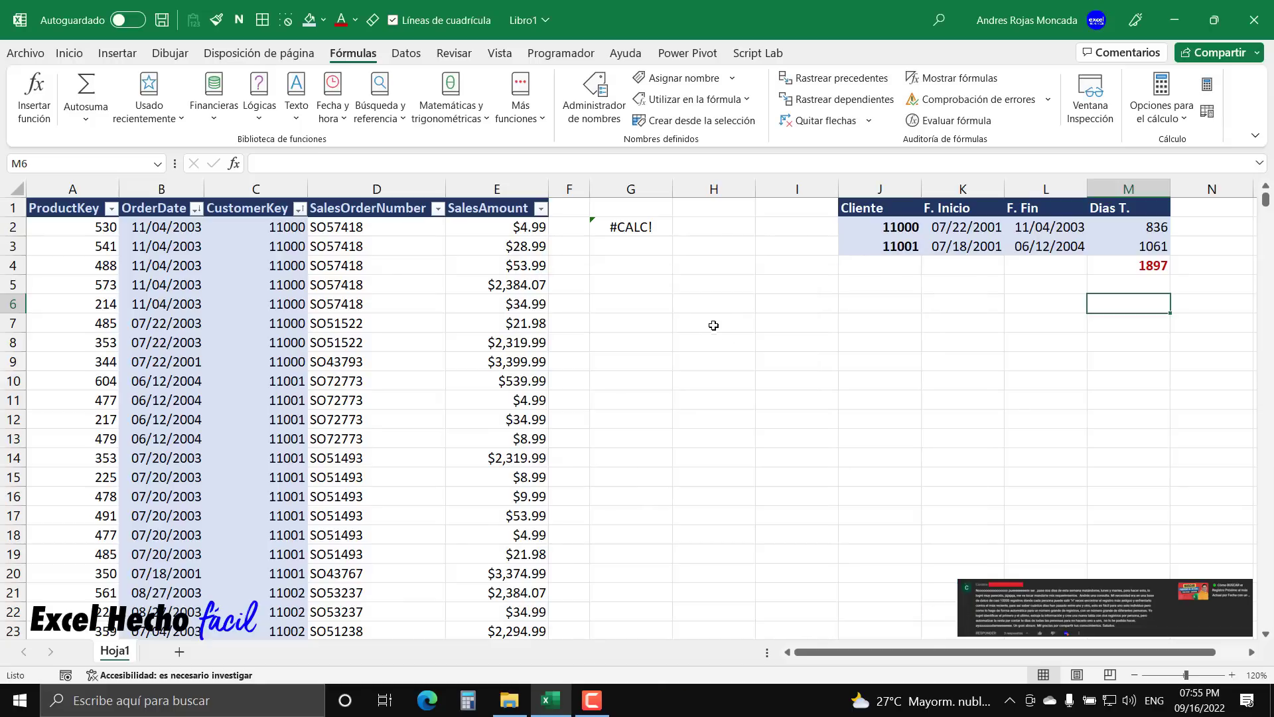
Enter the label "Dias transcurridos" in J5 and make it bold.
left_click(889, 286)
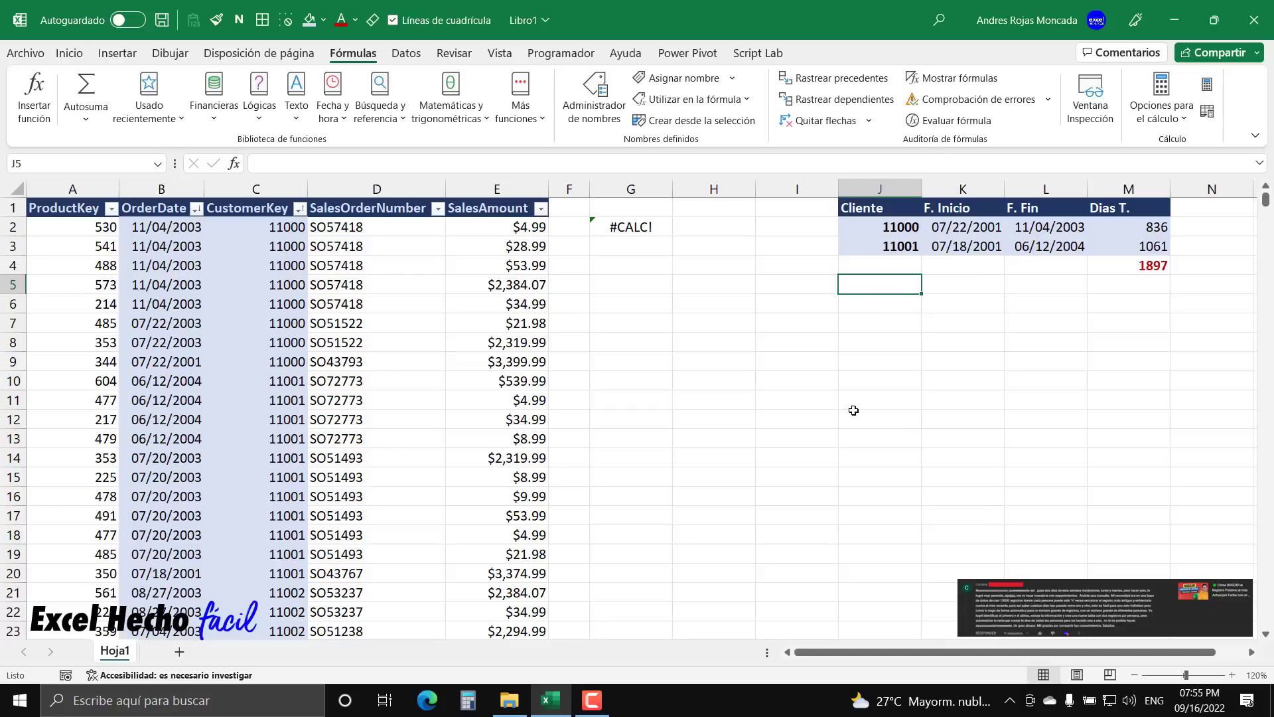
type("Dias")
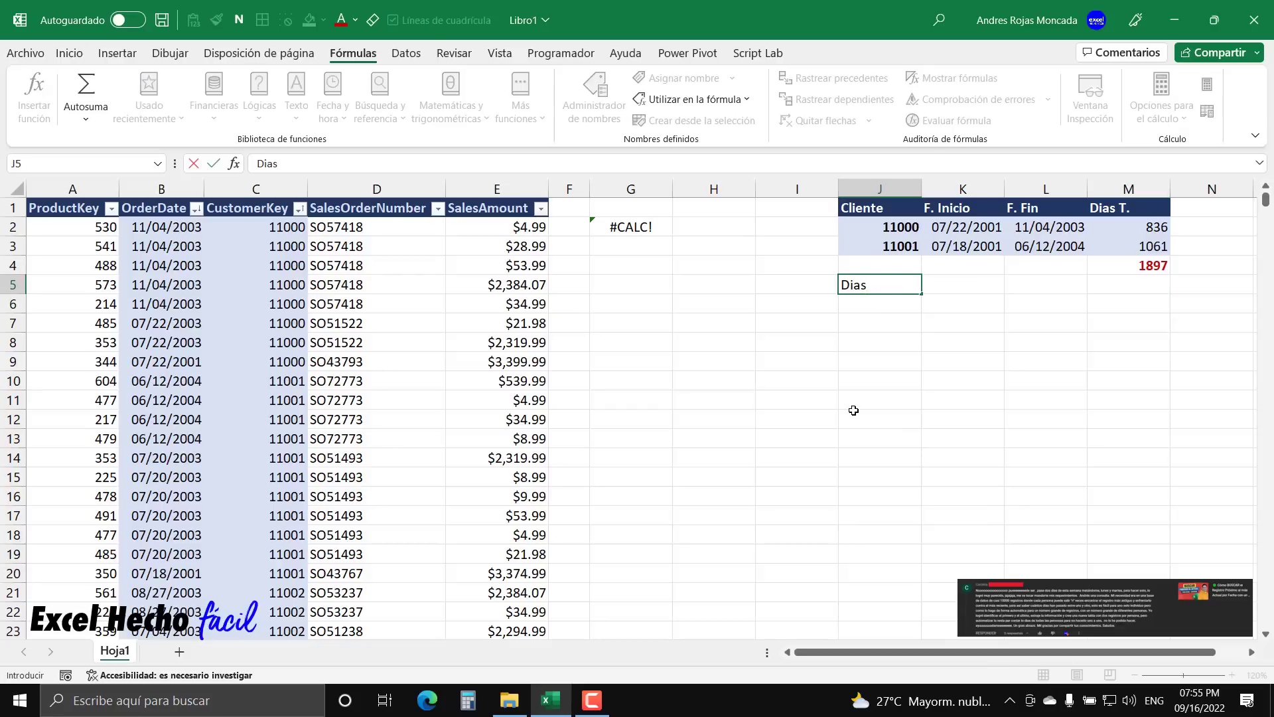
type(" transcurridos")
key("Return")
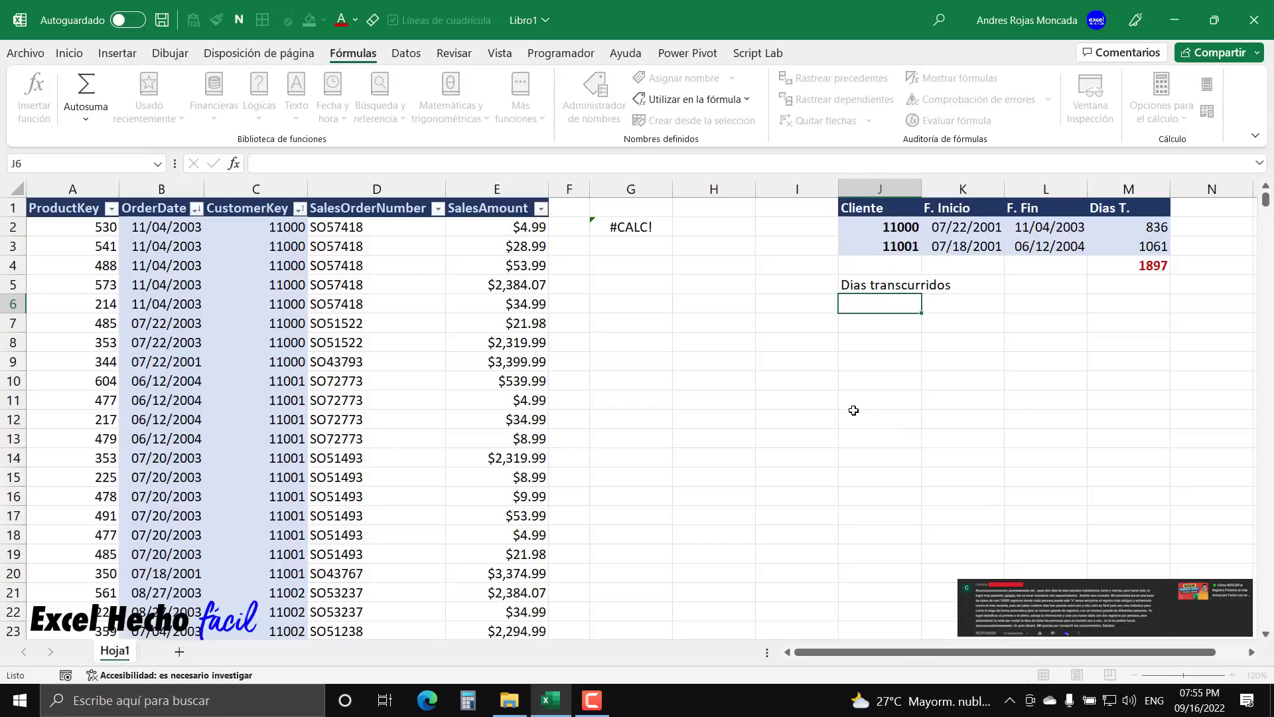
left_click(875, 290)
key("ctrl+n")
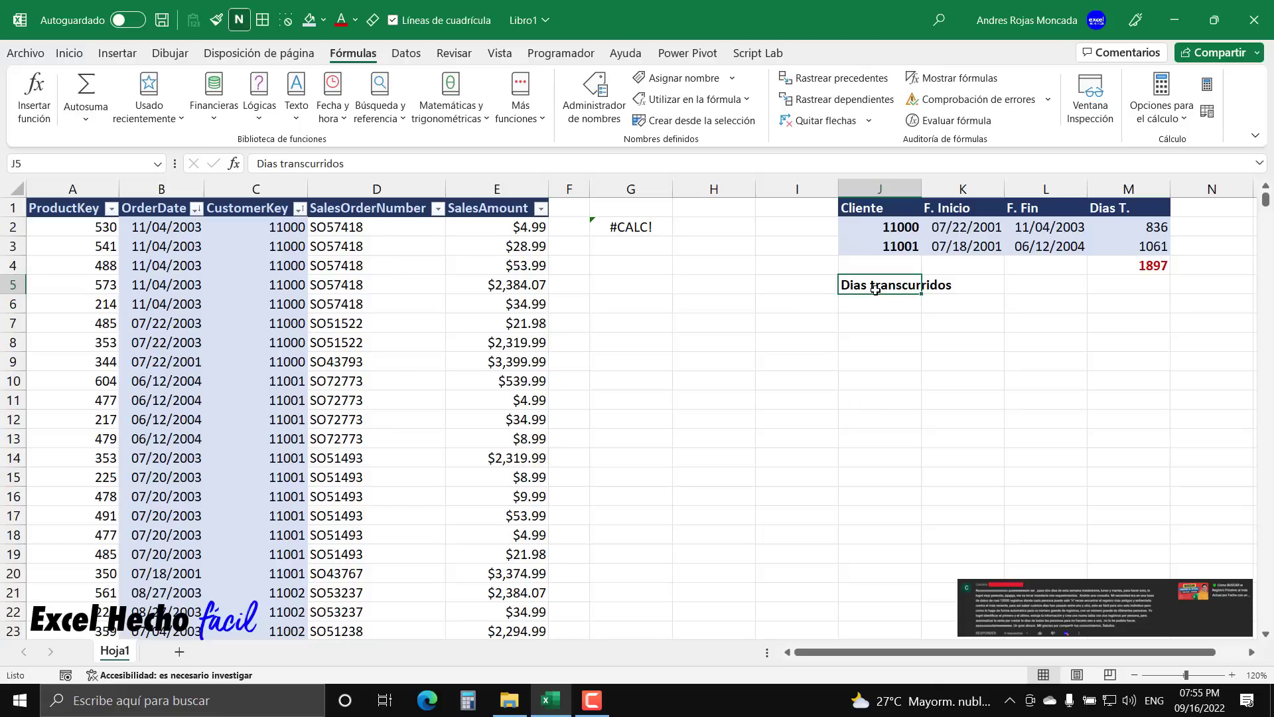
Move the J5 label to K5 and add a colon so it reads "Dias transcurridos:".
left_click(1011, 288)
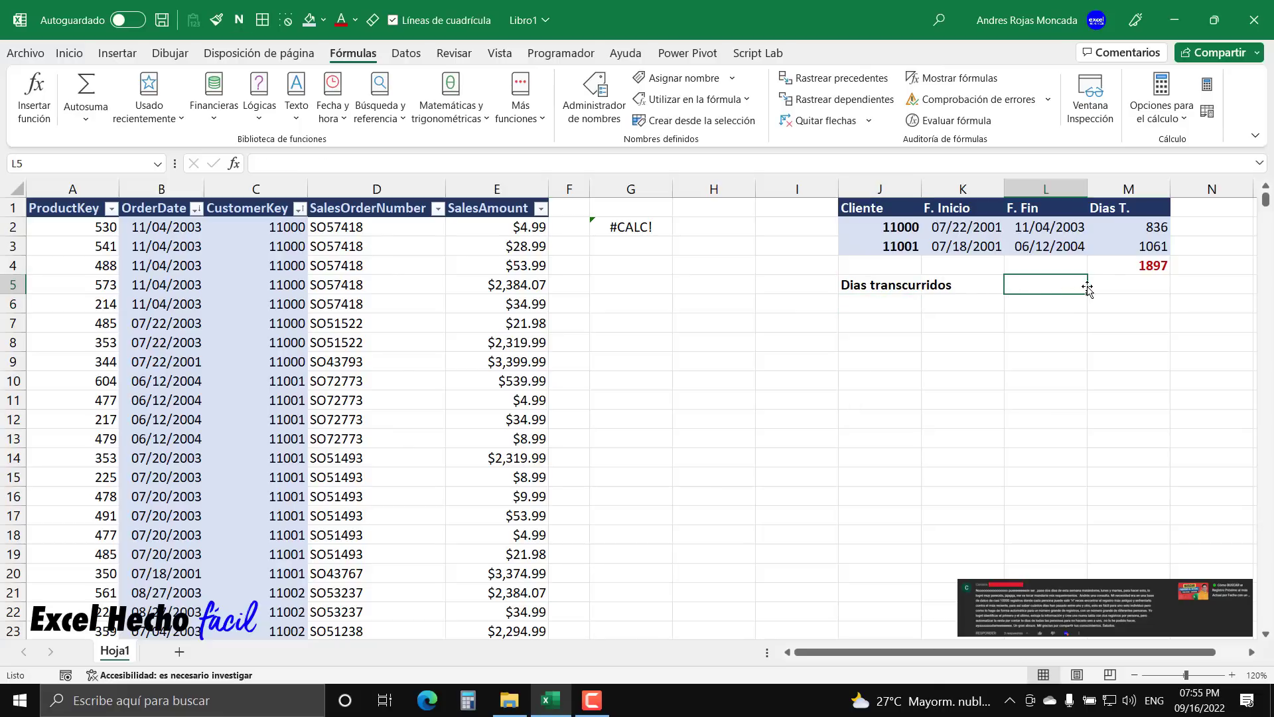
left_click(905, 293)
left_click_drag(906, 293, 967, 284)
double_click(1032, 286)
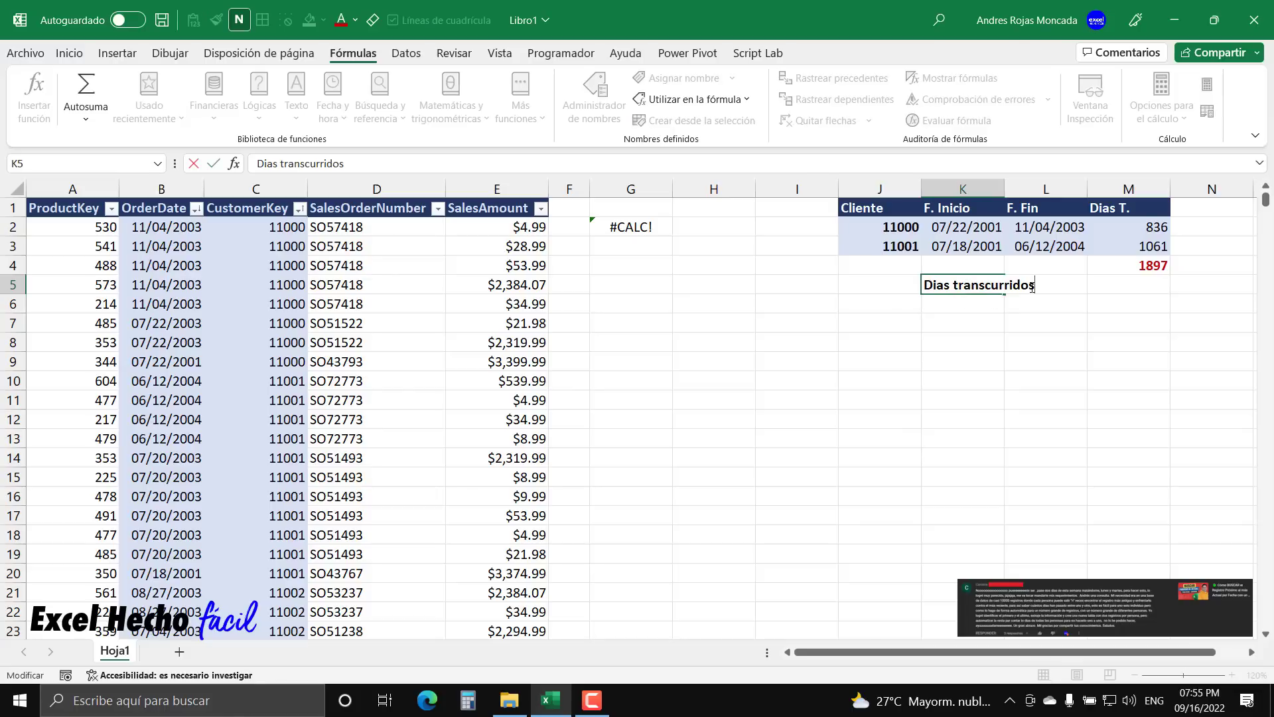
type(":")
key("Return")
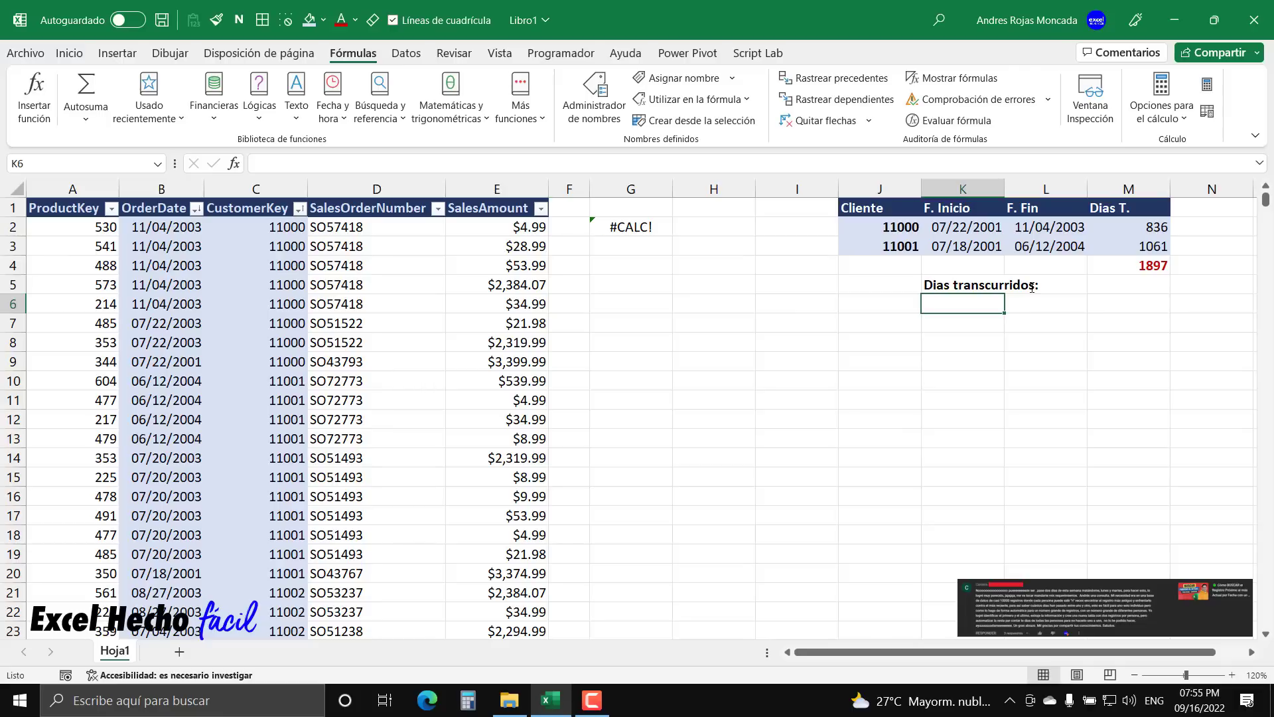
Calculate the elapsed days in M5 with =NuevaFuncion(C2:C10499,B2:B10499), using the CustomerKey and OrderDate columns.
left_click(1159, 284)
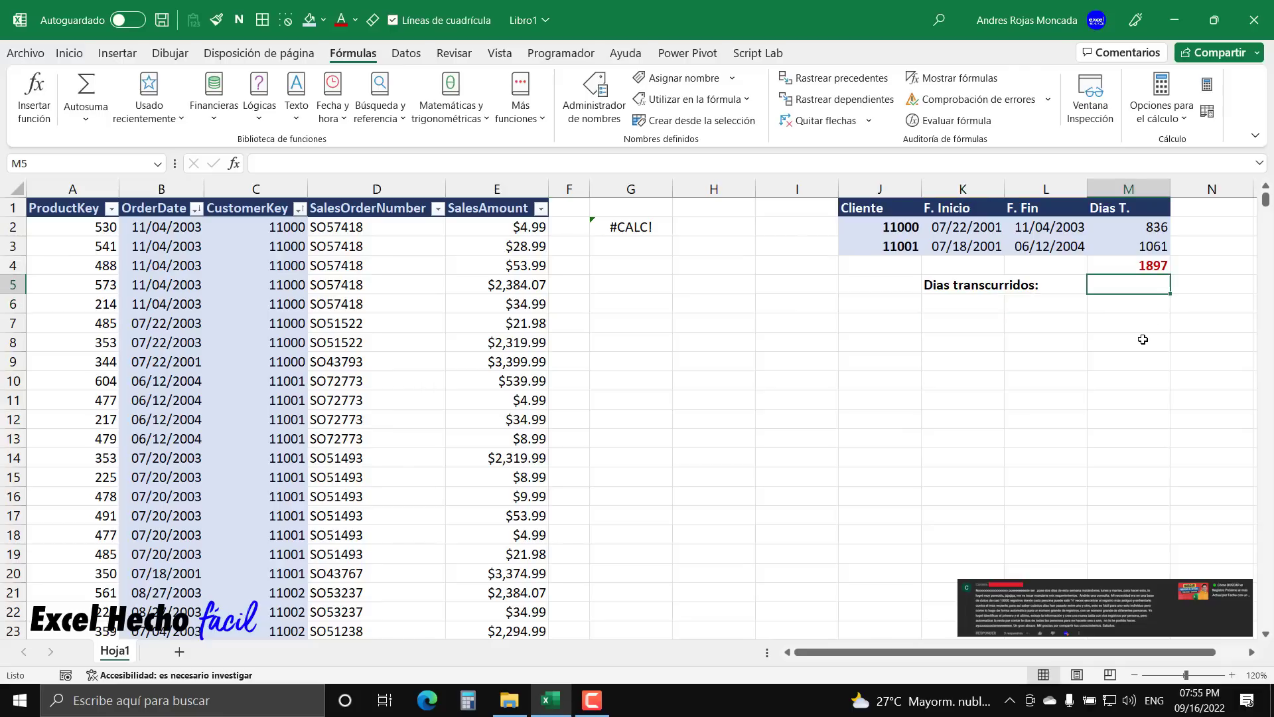
type("=NuevaFuncion(")
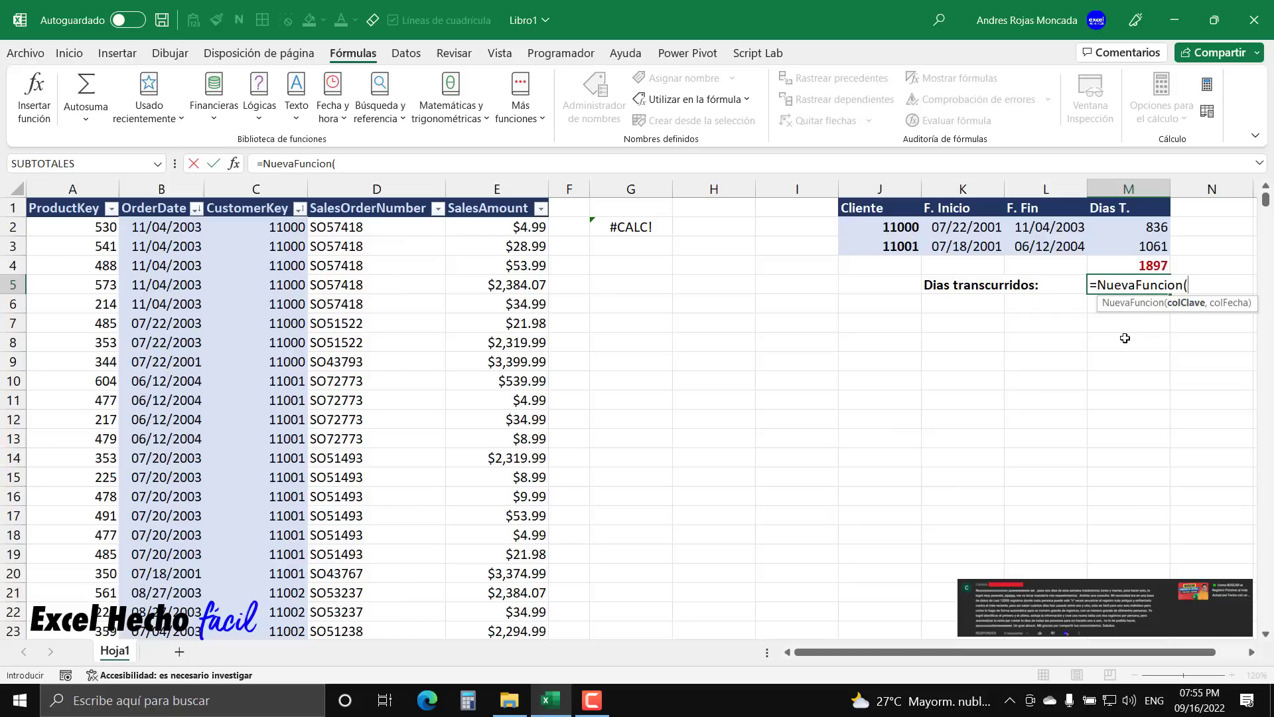
left_click(262, 229)
key("ctrl+shift+Down")
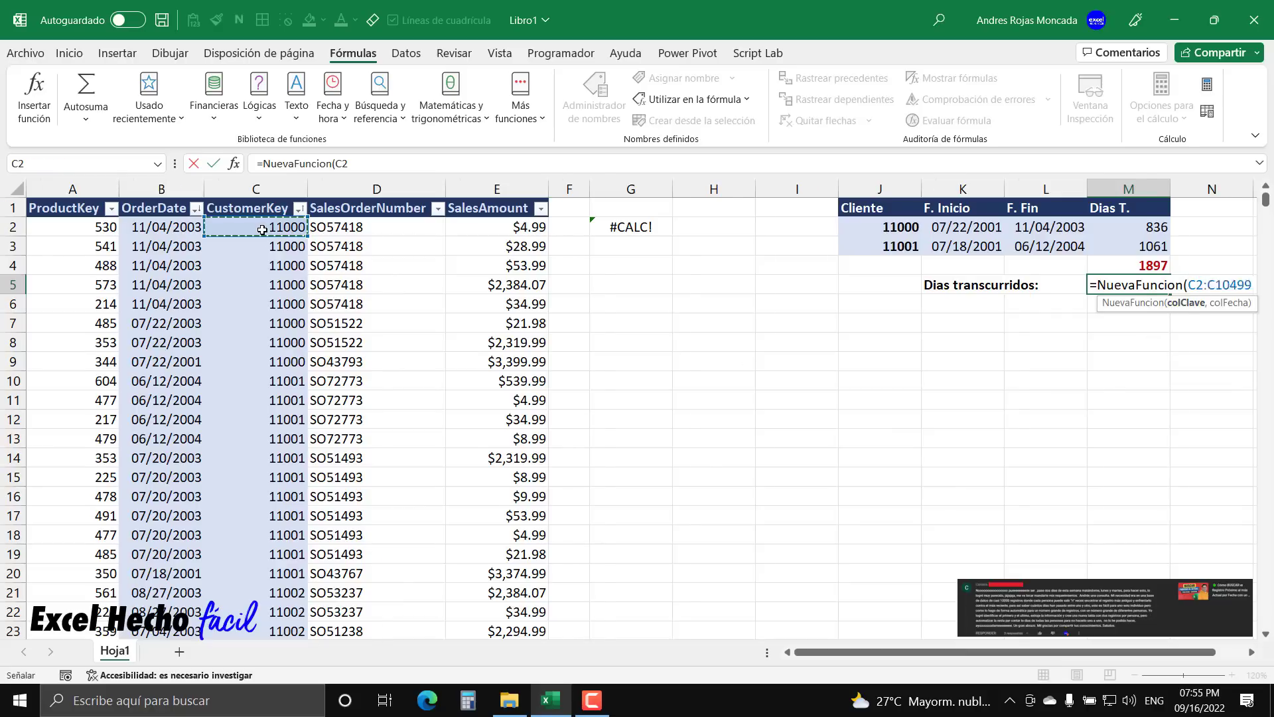
key("ctrl+BackSpace")
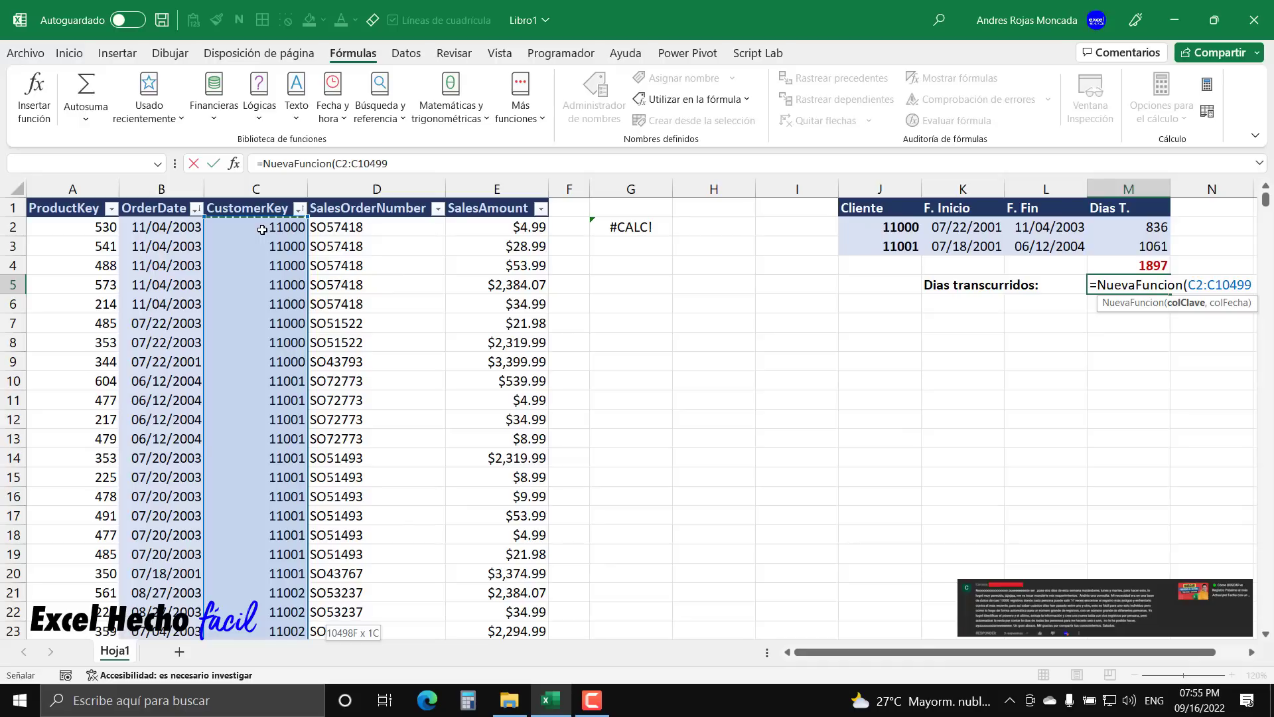
type(",")
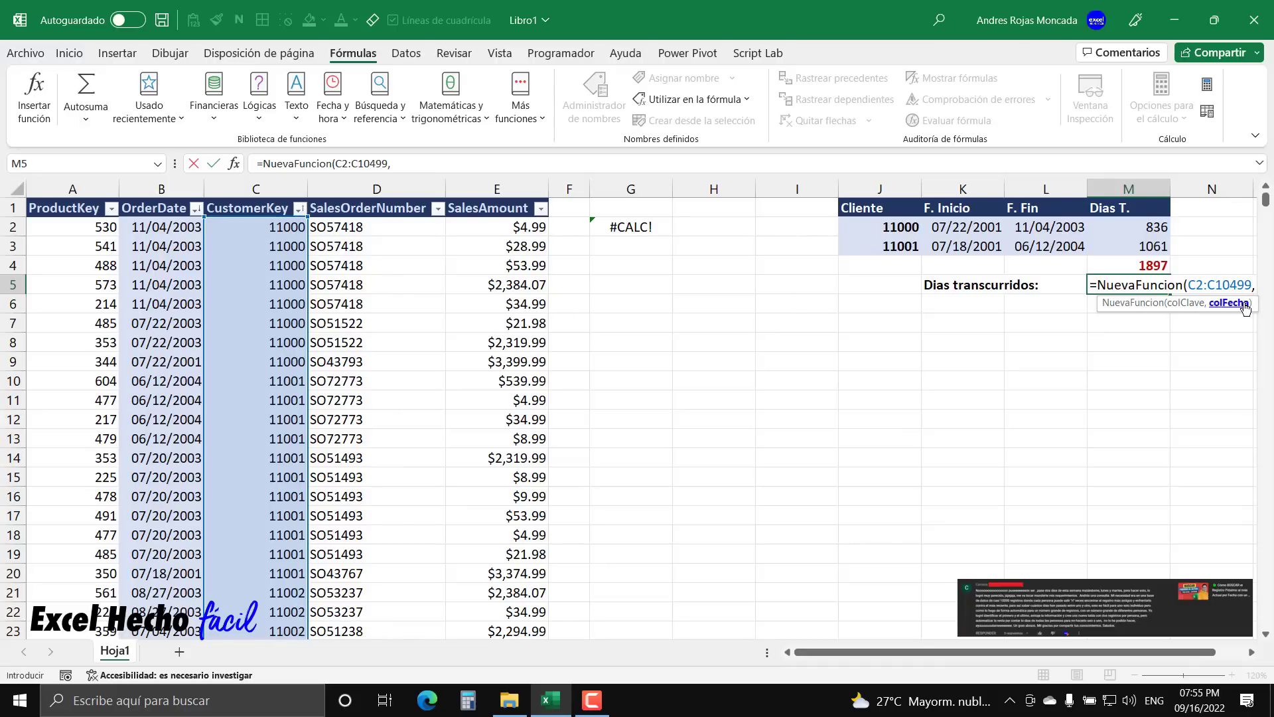
left_click(146, 231)
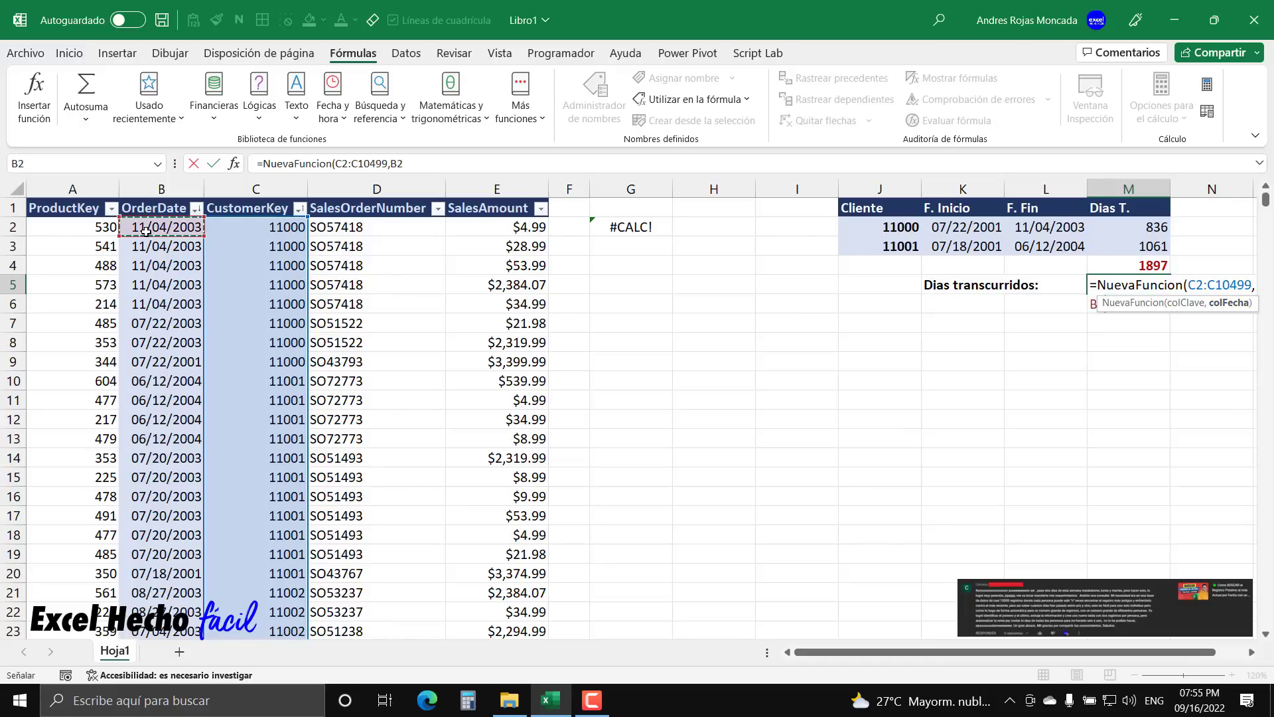
key("ctrl+shift+Down")
key("ctrl+BackSpace")
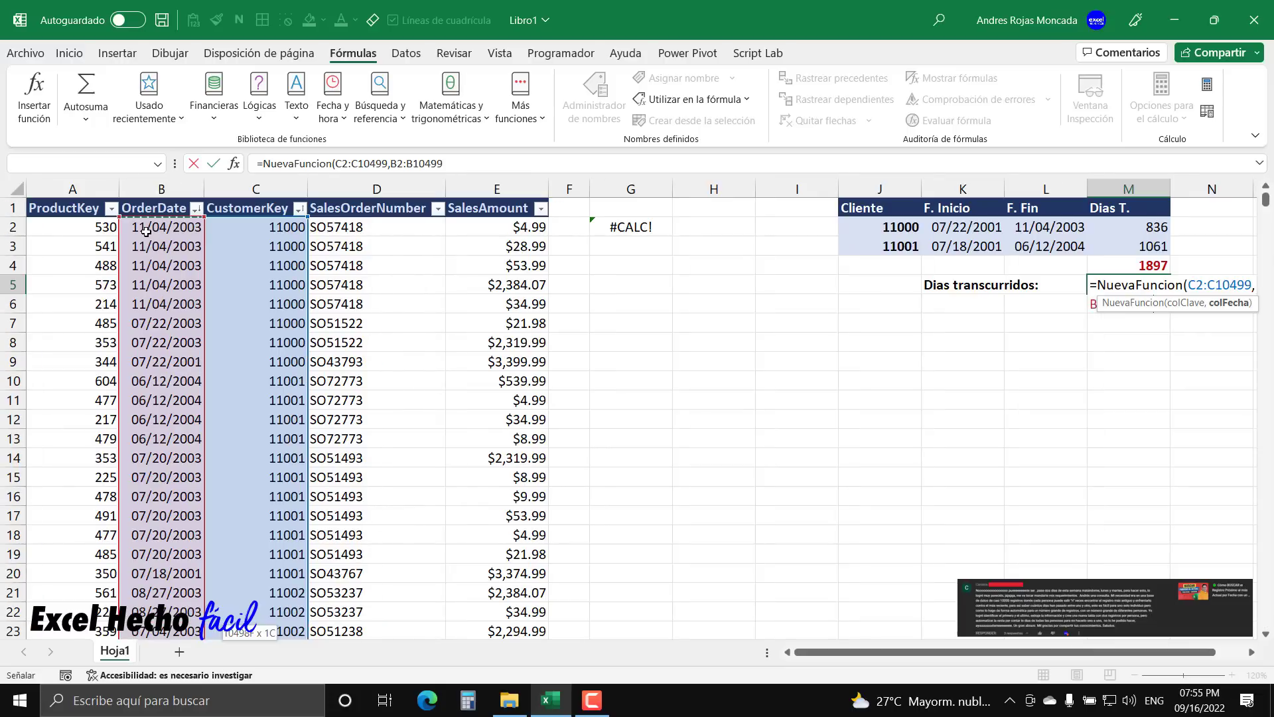
left_click_drag(1250, 306, 1130, 437)
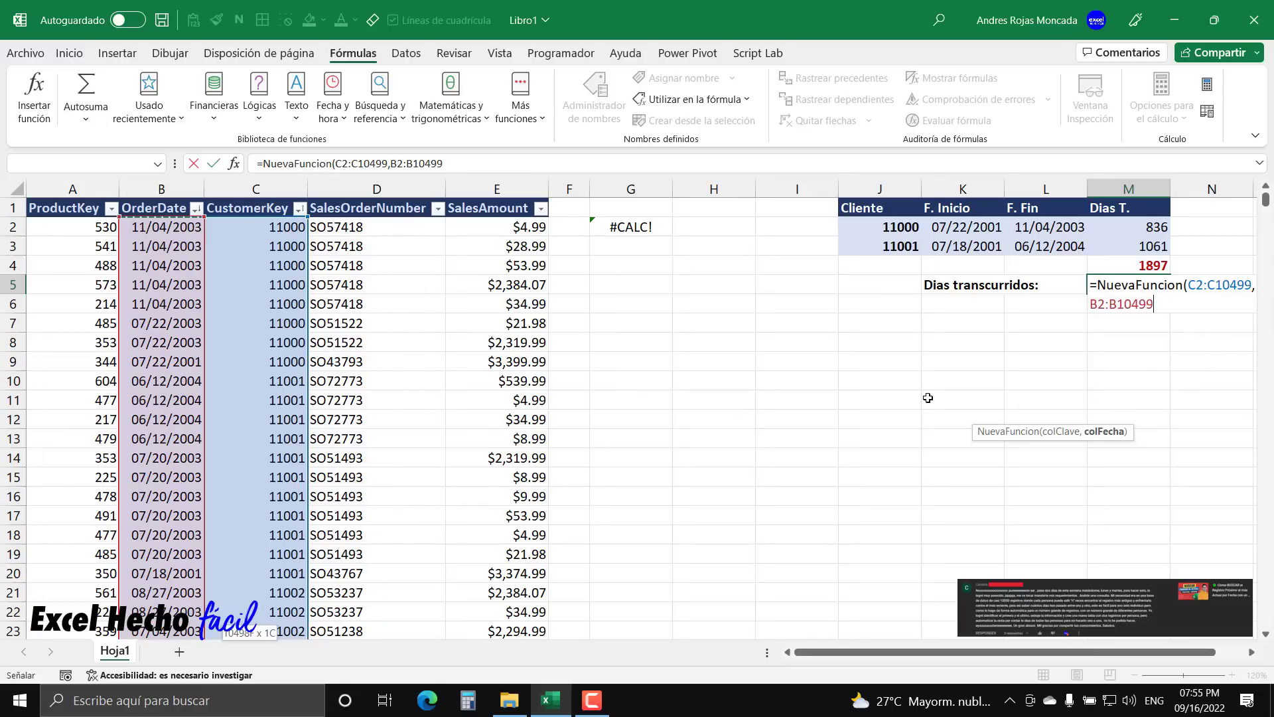
type(")")
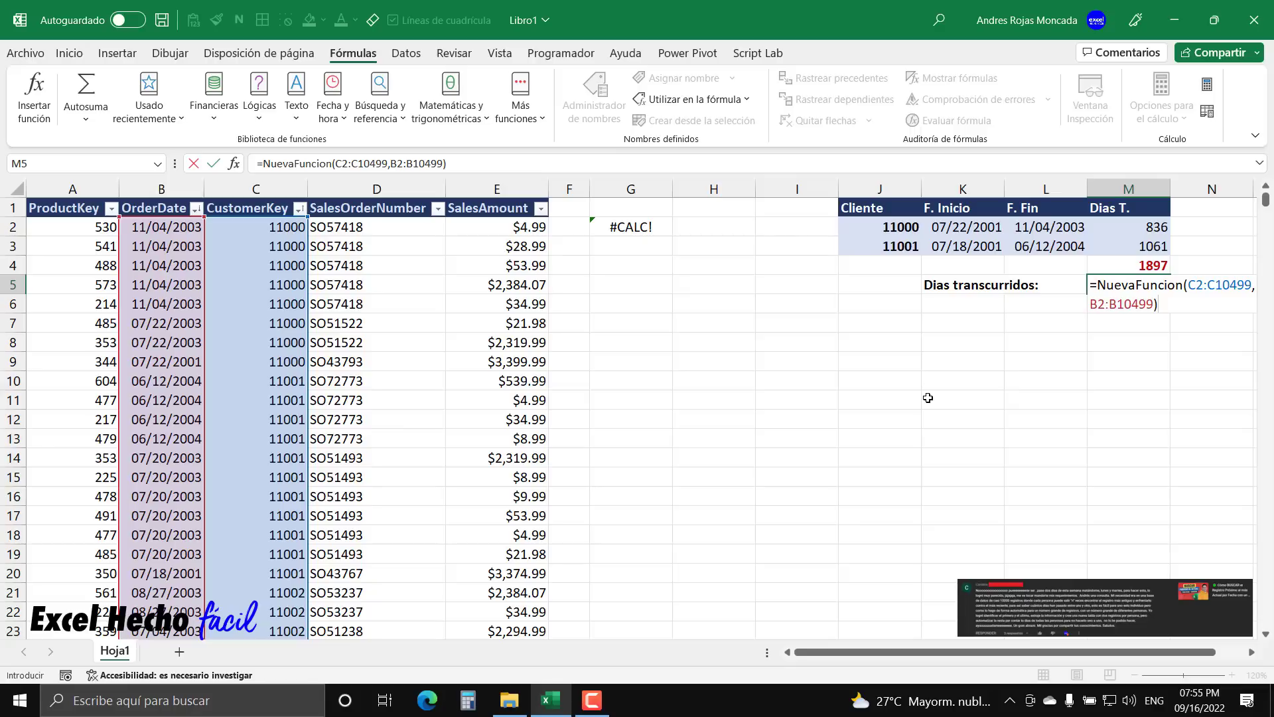
key("Return")
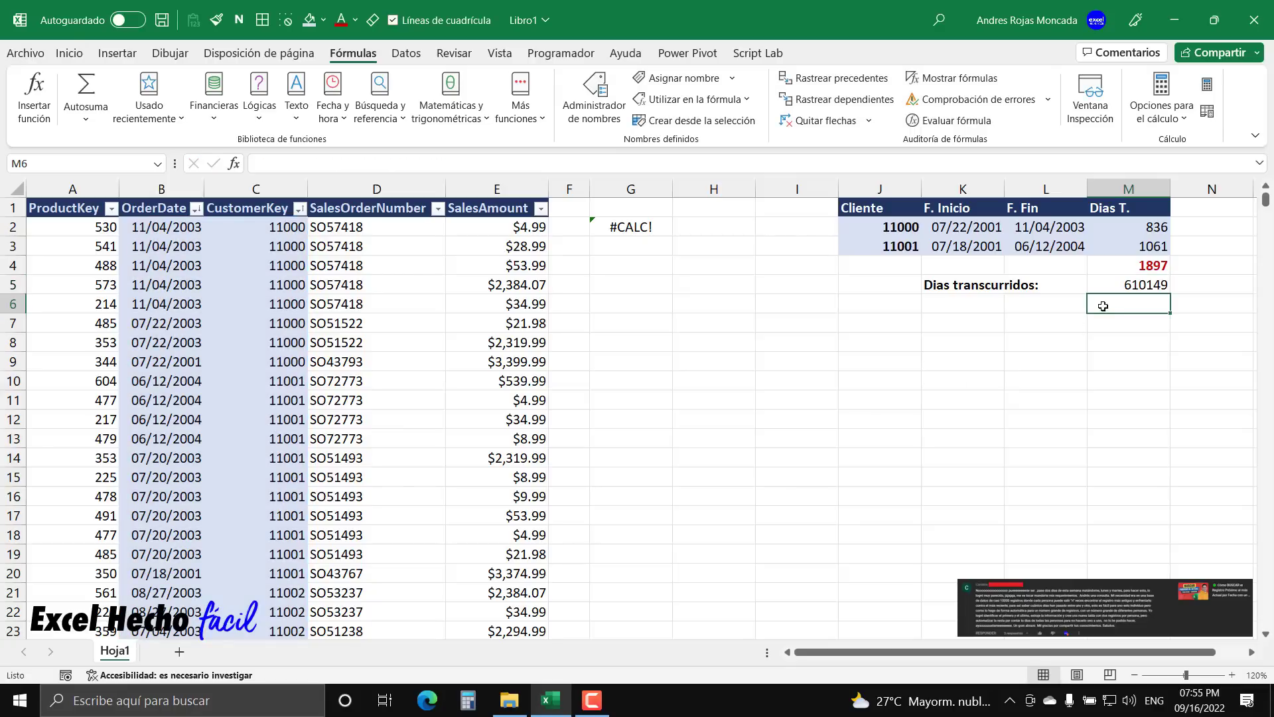
Format M5 as a number with 0 decimal places and a thousands separator.
left_click(1119, 288)
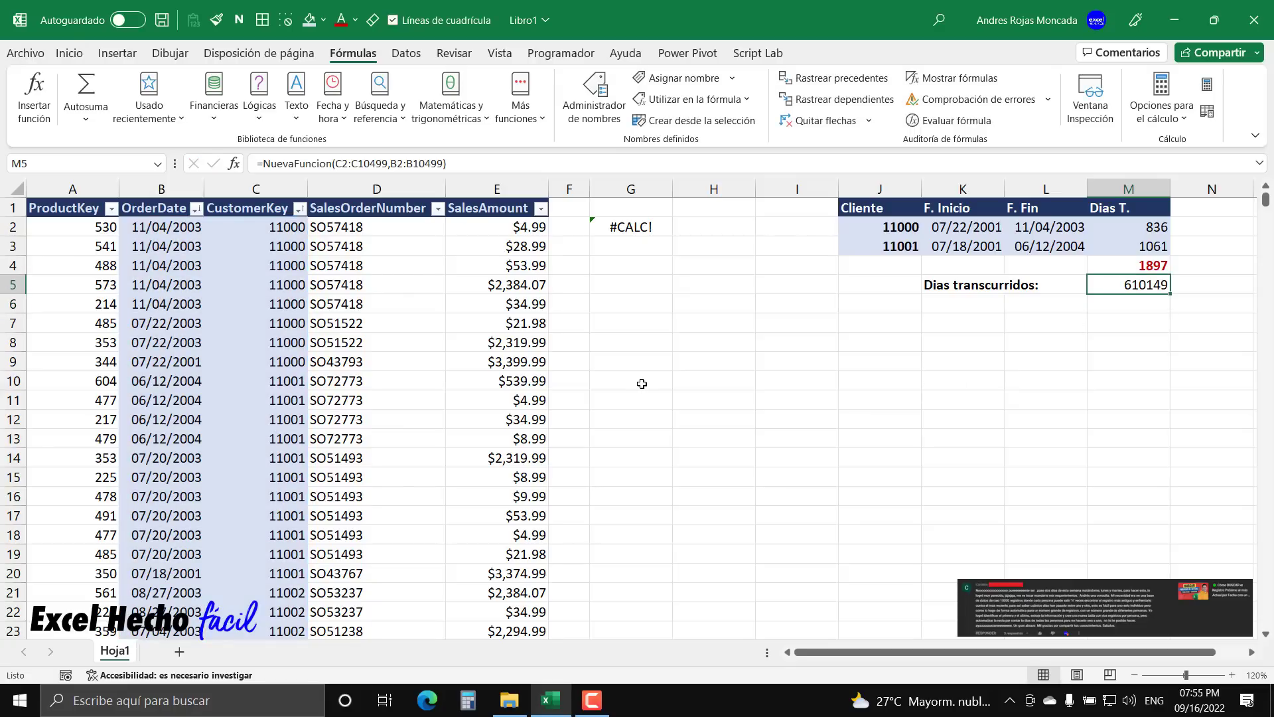
key("ctrl+1")
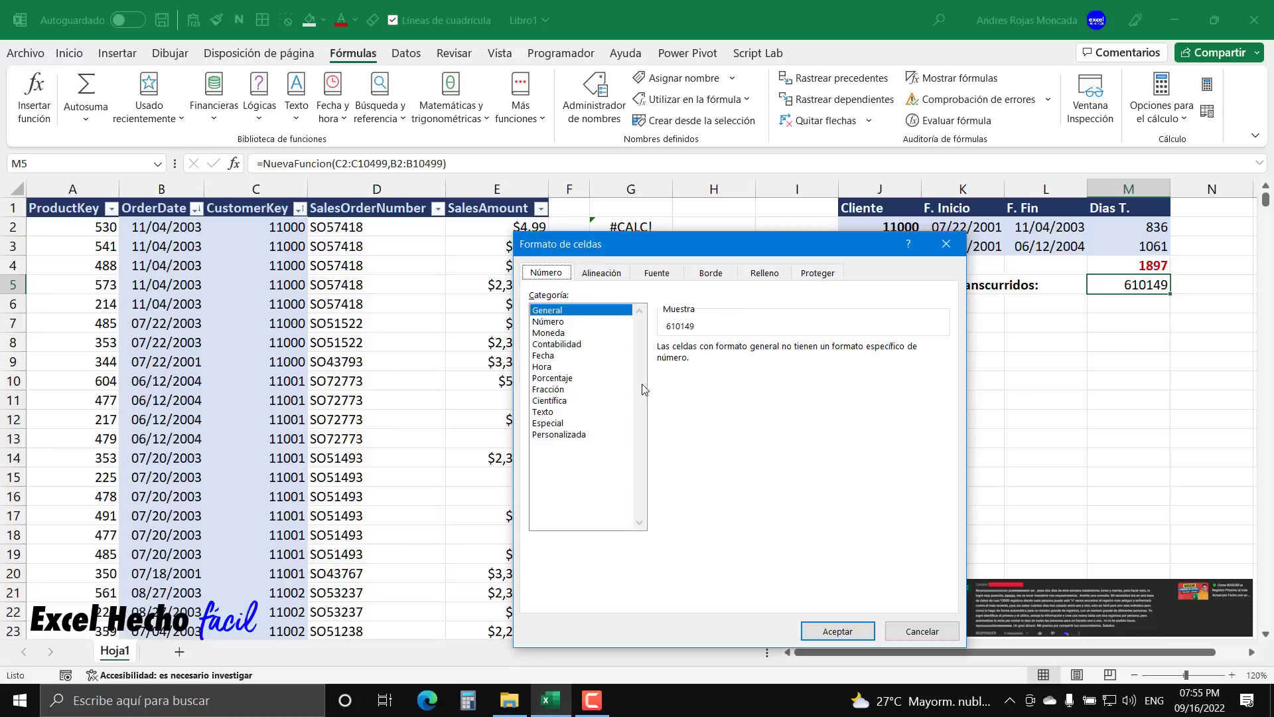
left_click(553, 322)
left_click(798, 352)
left_click(798, 352)
left_click(663, 369)
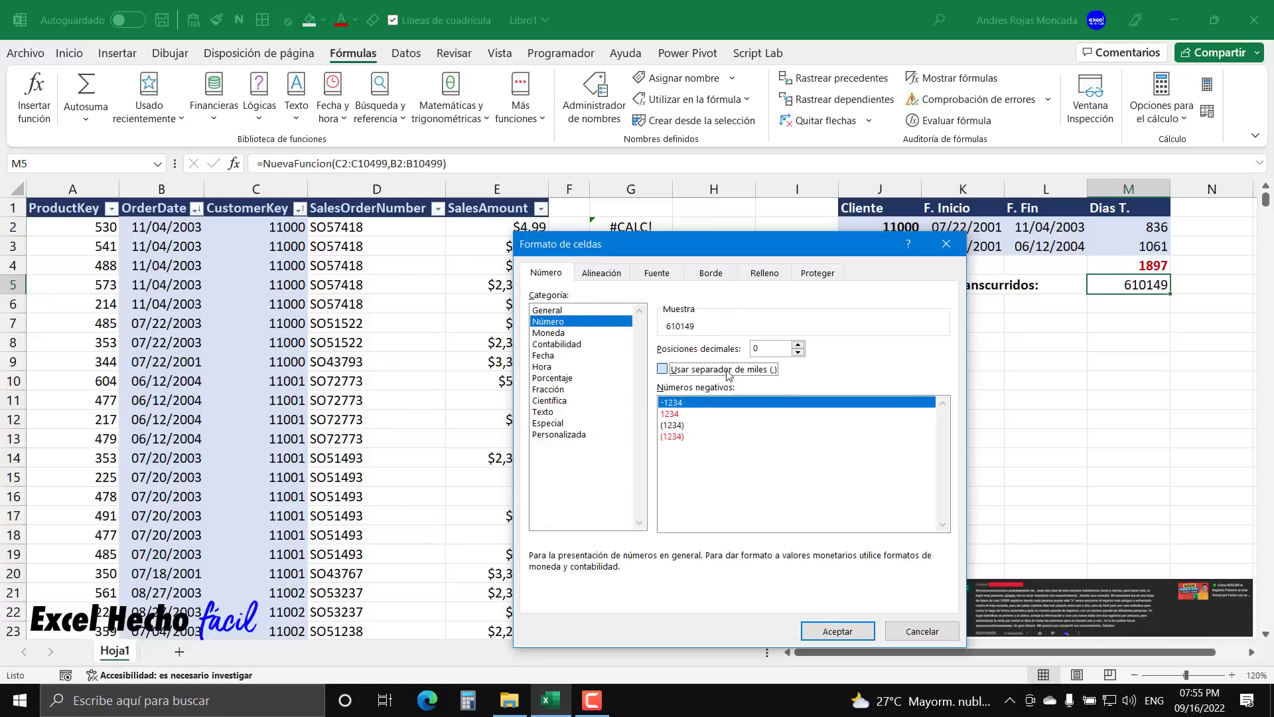
left_click(840, 633)
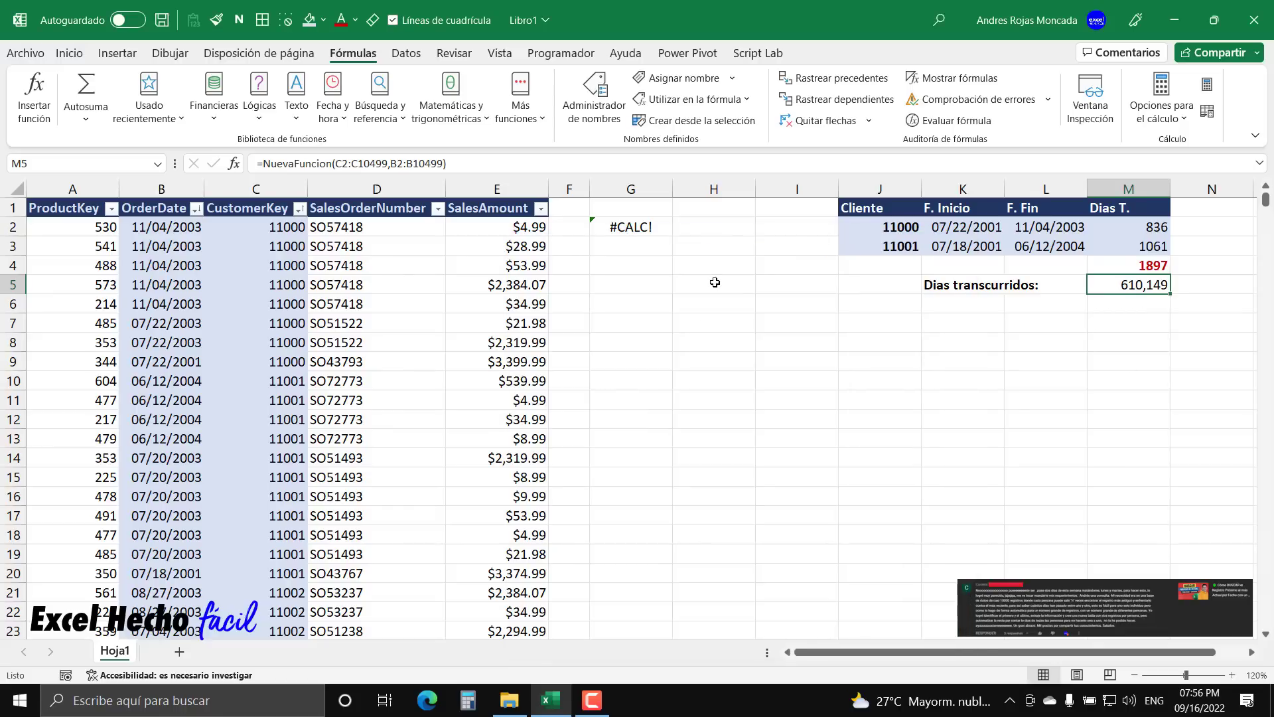
Move the "Dias transcurridos:" label from K5 to J5 and add outside borders around J5:M5.
left_click(965, 287)
left_click_drag(922, 286, 1122, 285)
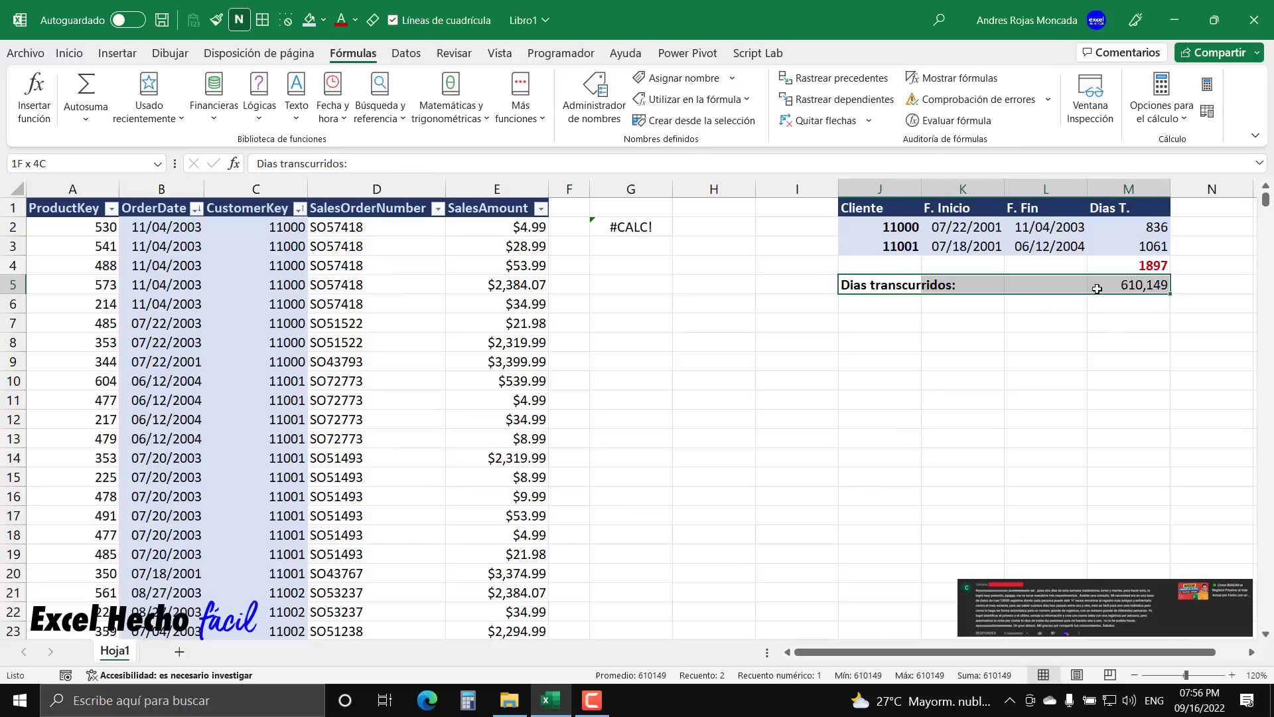
left_click(69, 53)
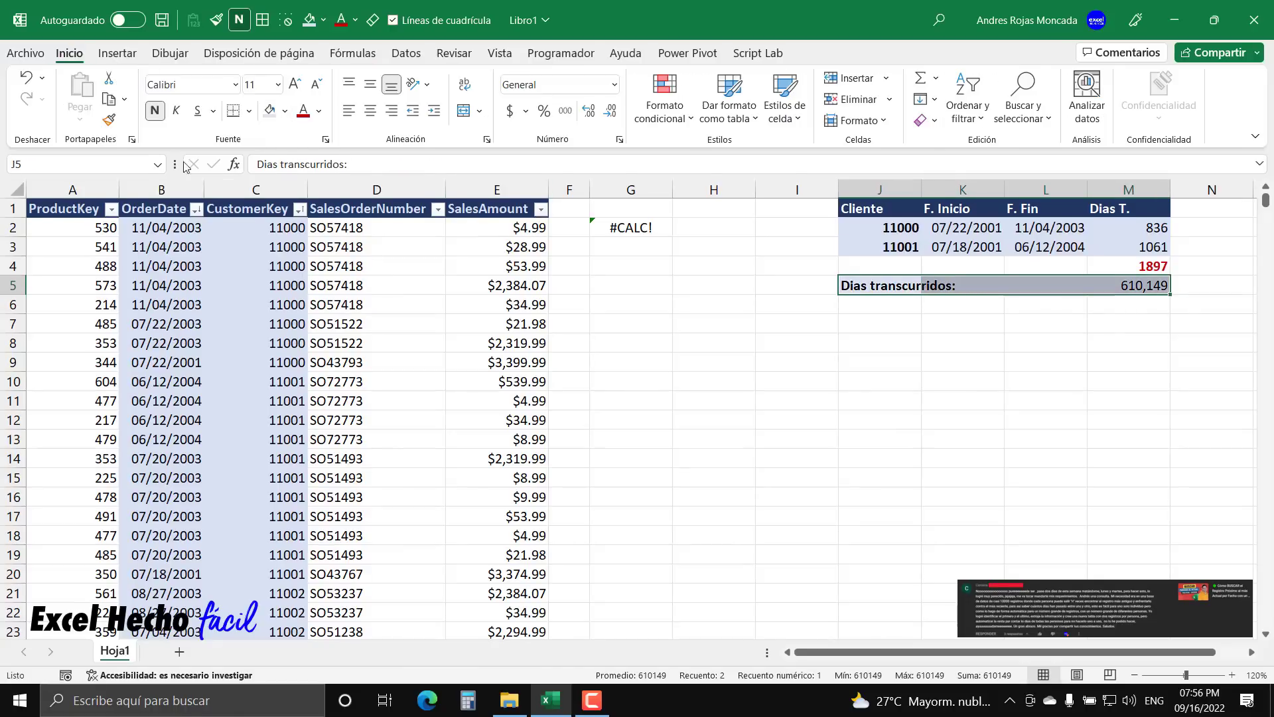
left_click(248, 111)
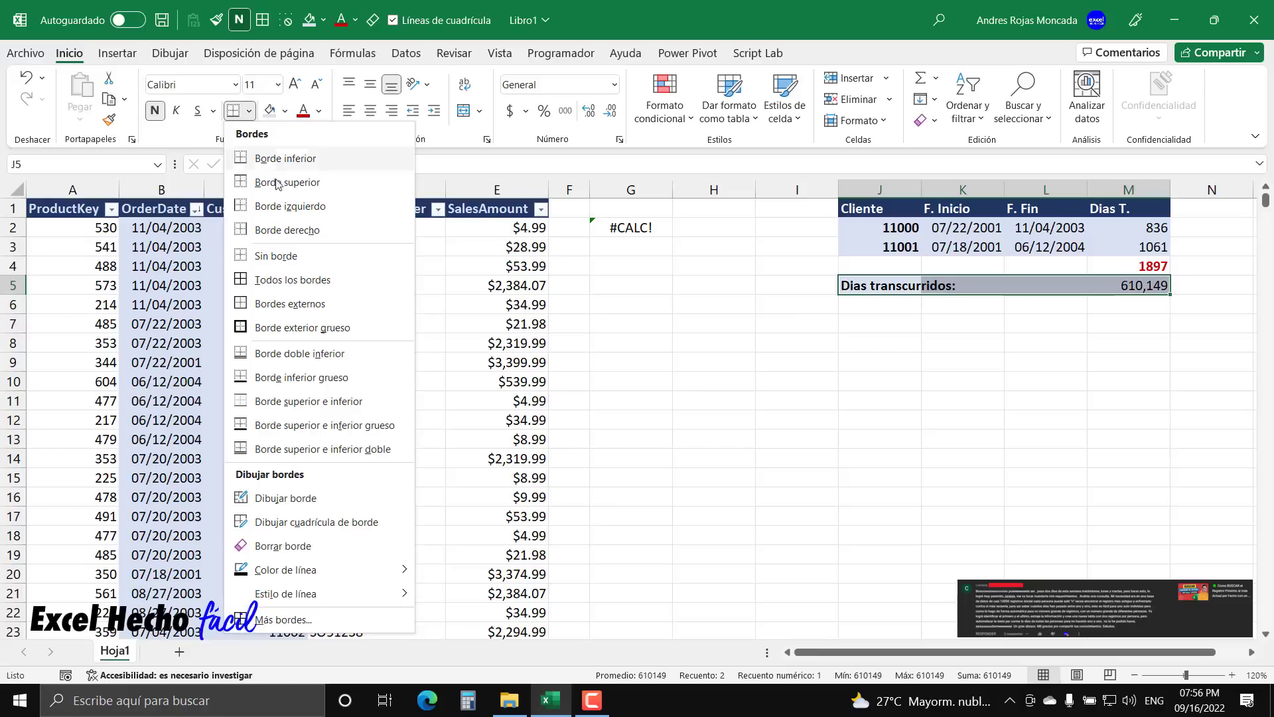
left_click(270, 305)
left_click(995, 377)
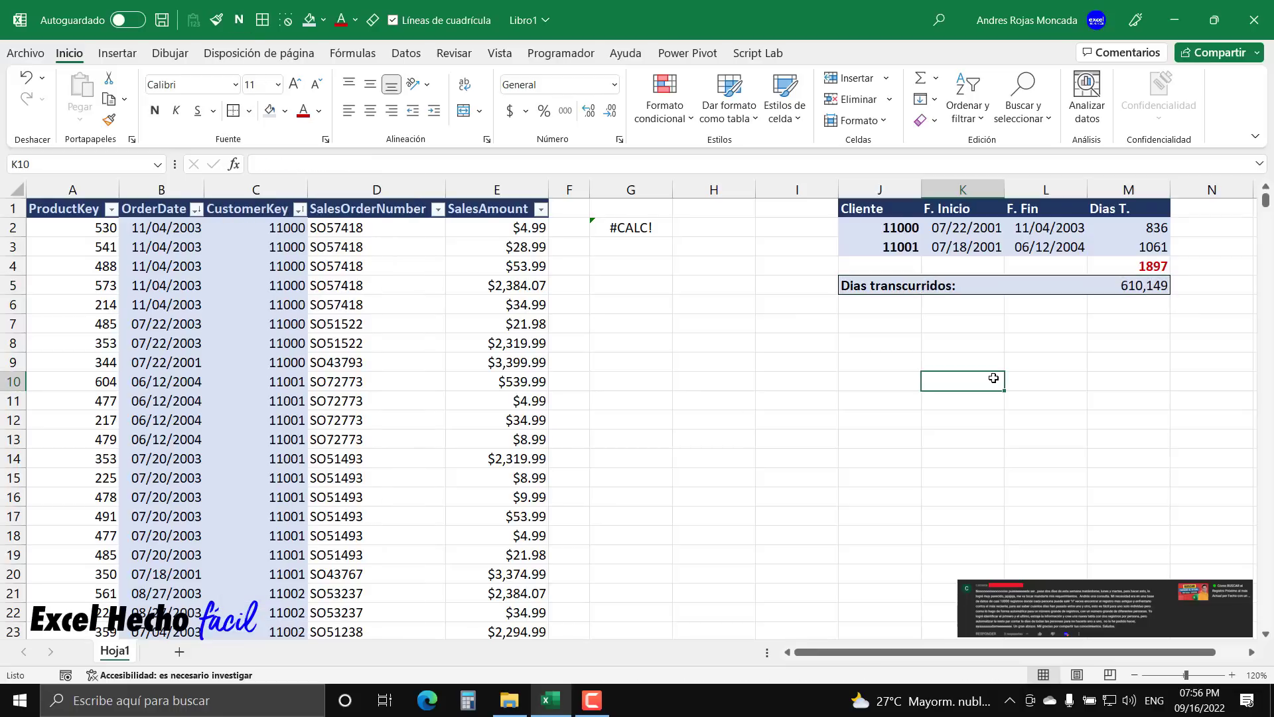
Display the complete LAMBDA formula in G2 to review it, keeping it without edits.
left_click(1112, 322)
left_click(633, 227)
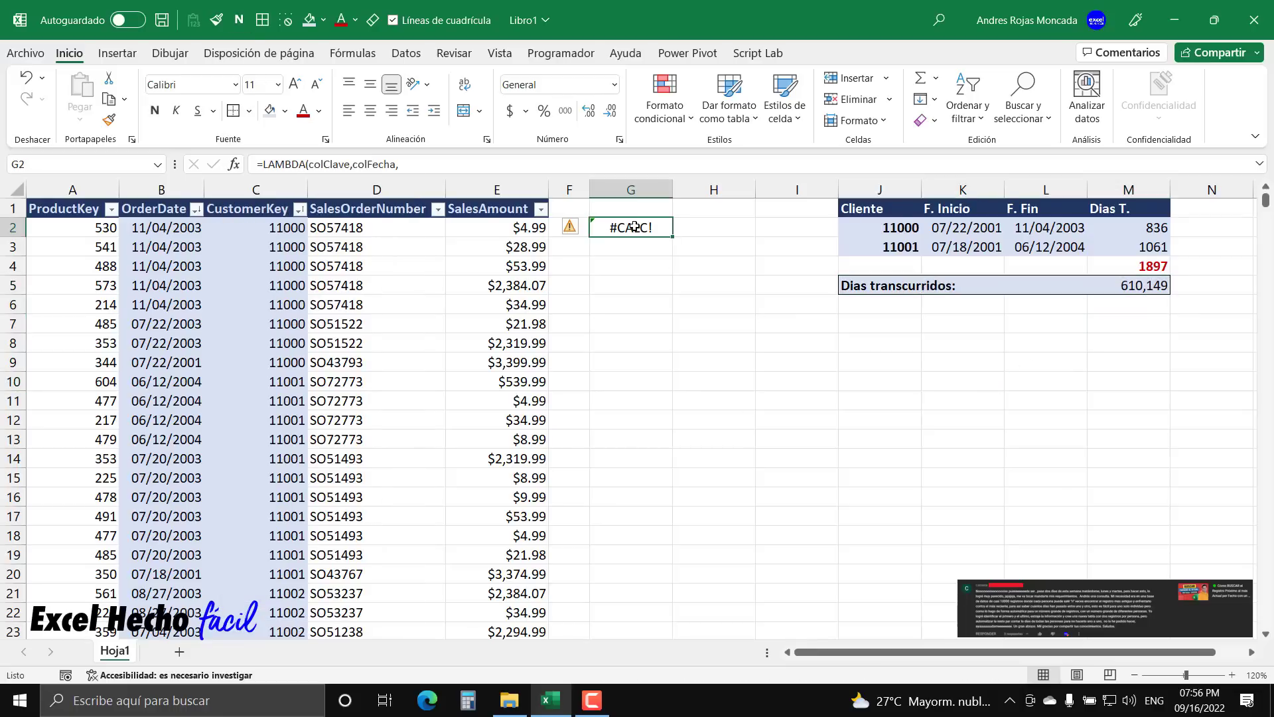
key("F2")
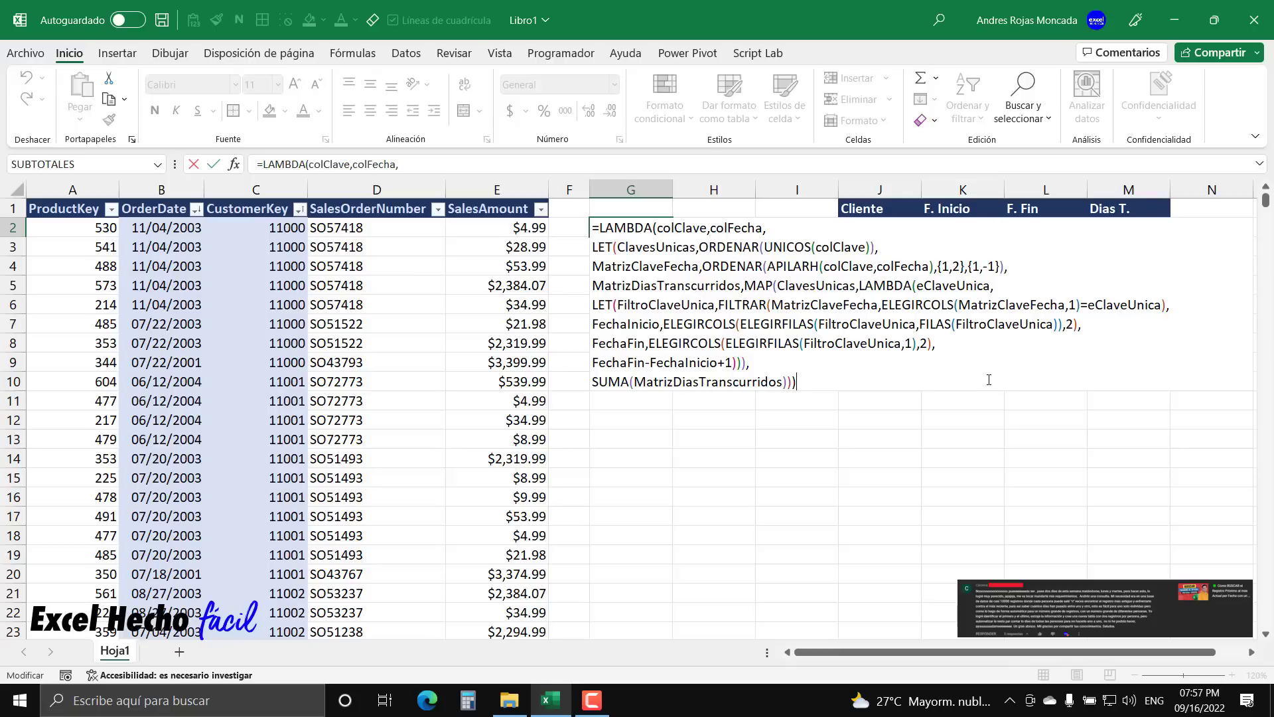
key("ctrl+Return")
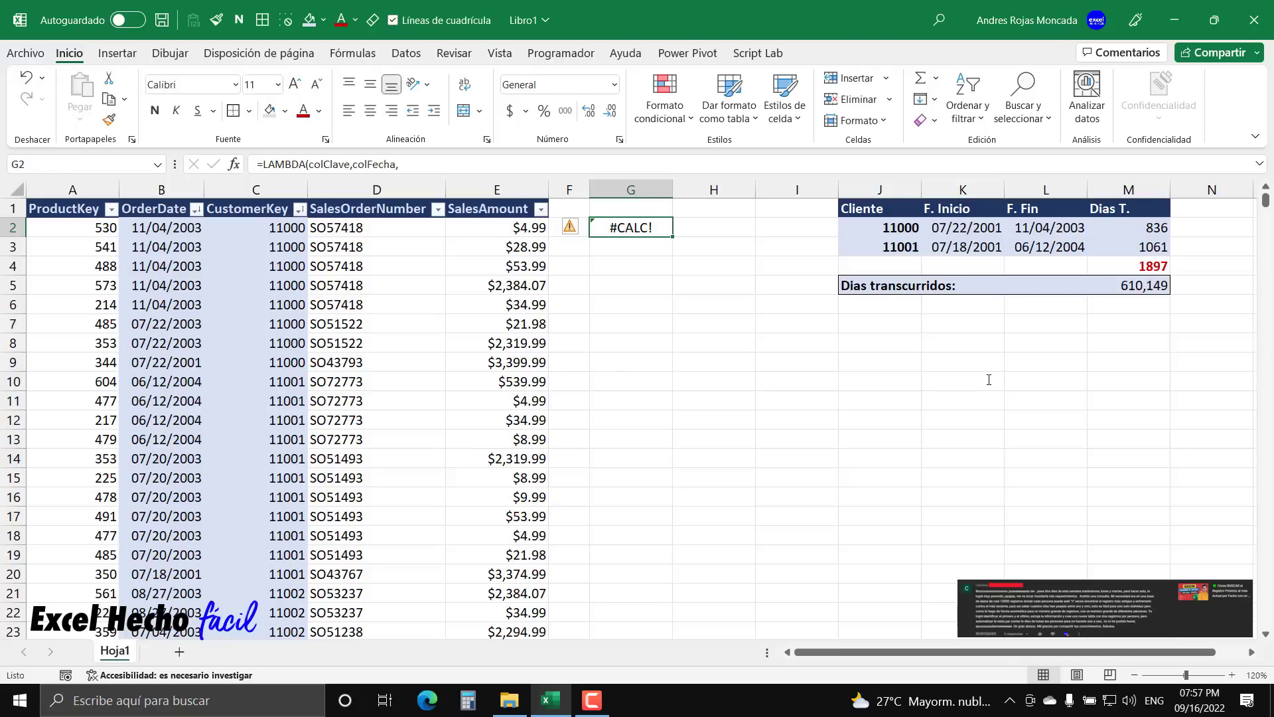
Check where the sales table ends in the ProductKey column and return to its header.
left_click(46, 228)
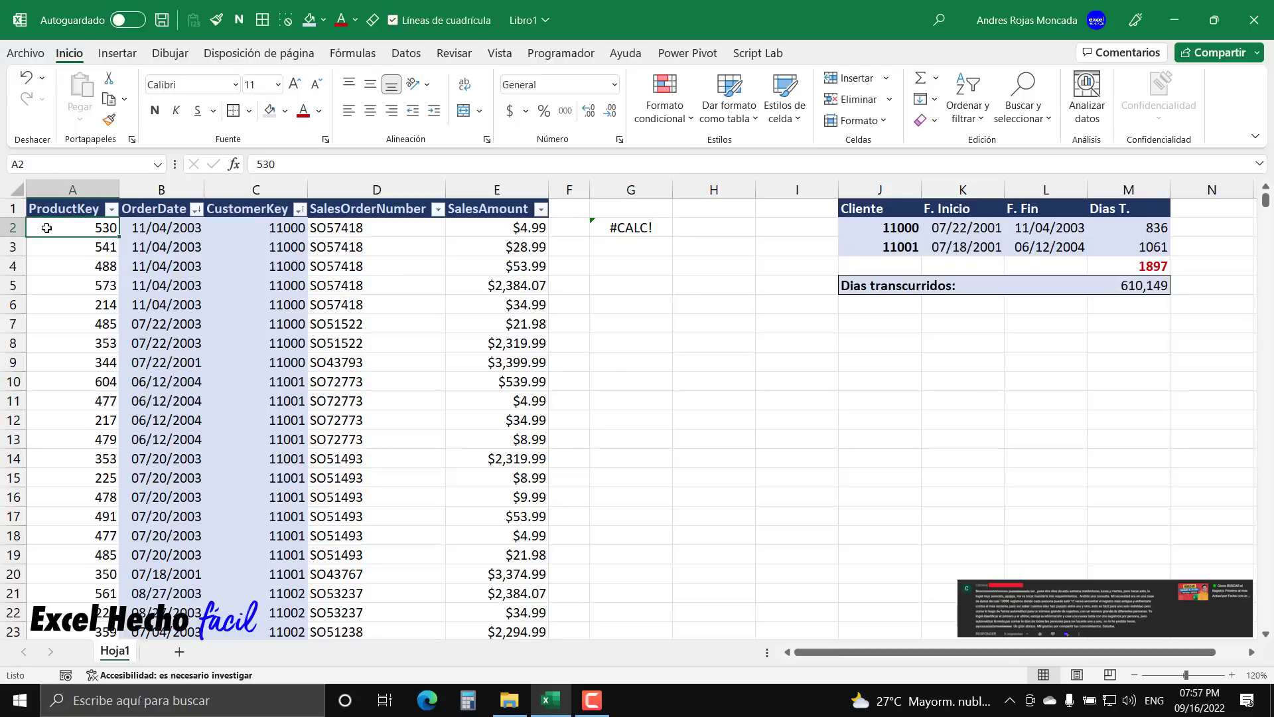
key("ctrl+Down")
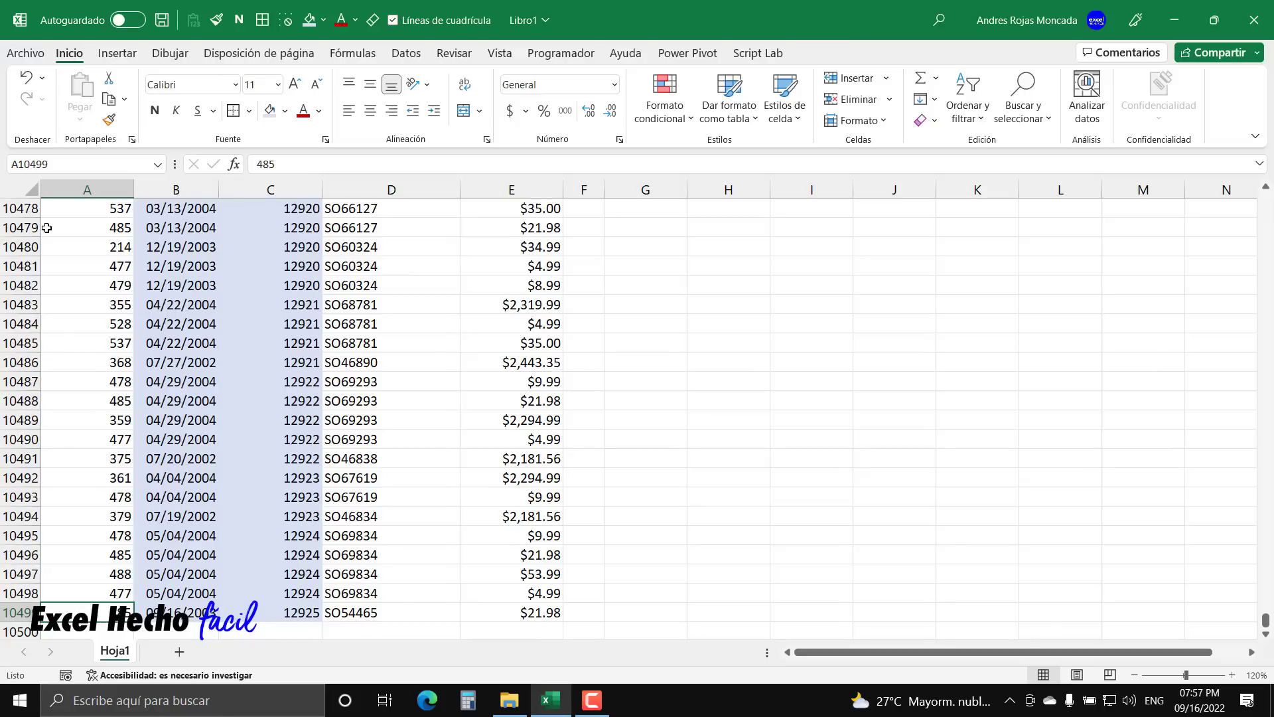
key("ctrl+Up")
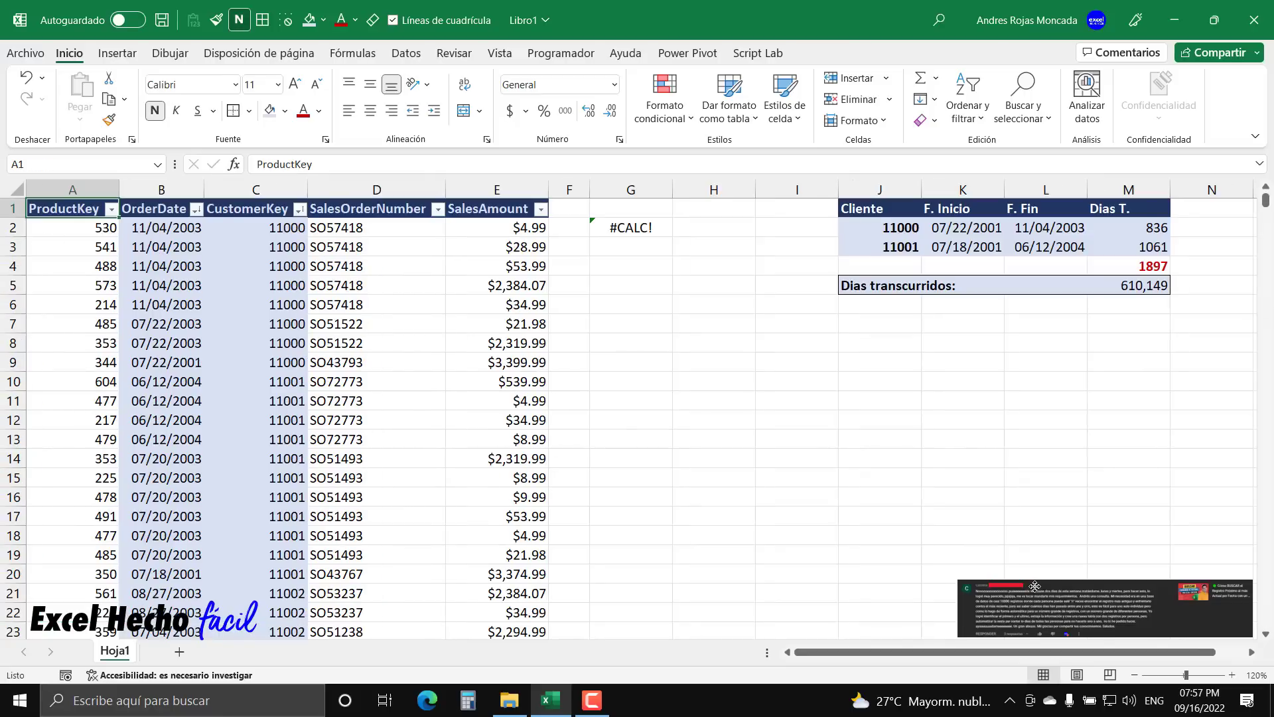
Enlarge the picture of the viewer's comment so that it spans from about column G to column N.
left_click(1031, 589)
left_click_drag(958, 580, 570, 502)
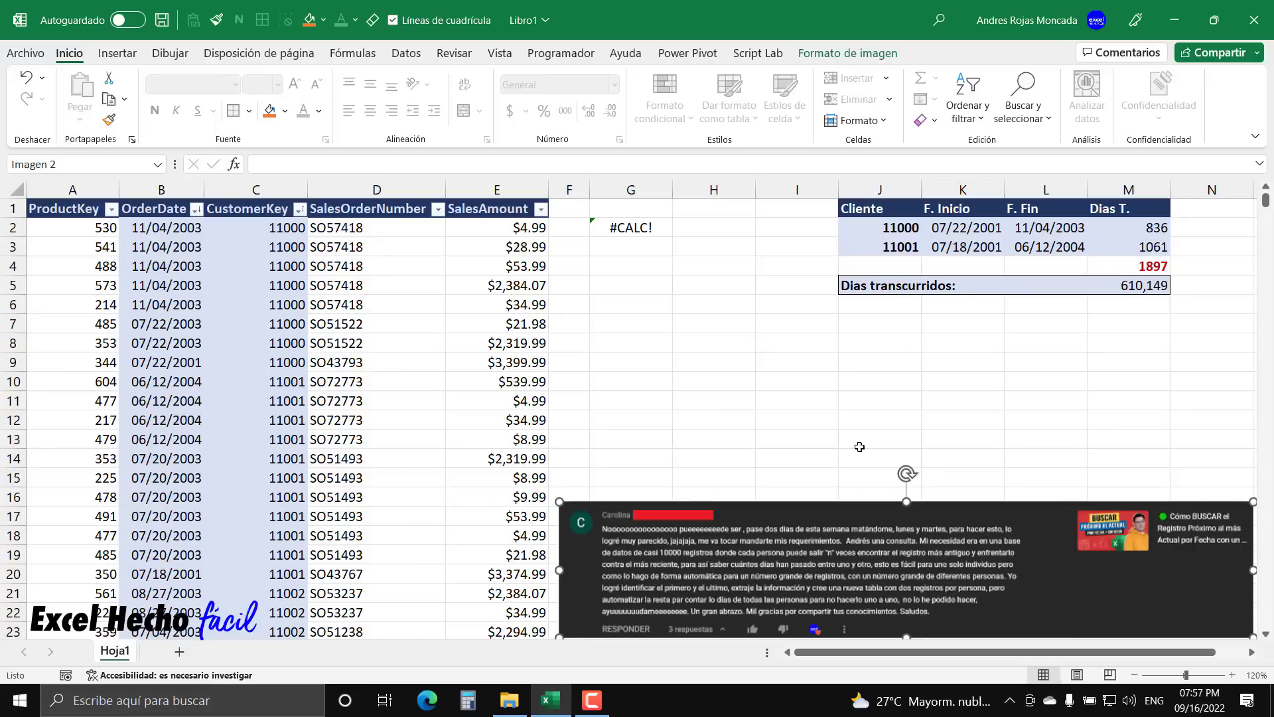
left_click(1105, 322)
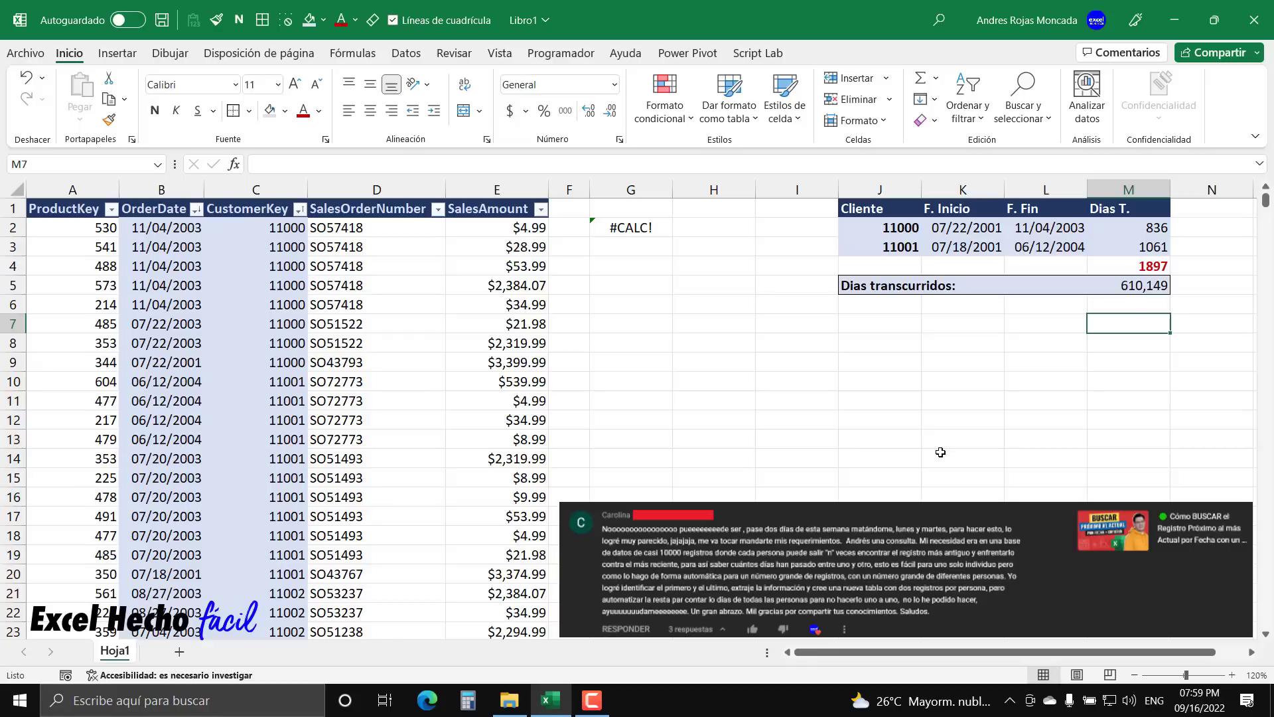
Reopen the LAMBDA formula in G2 to examine it once more and leave it without changes.
left_click(656, 229)
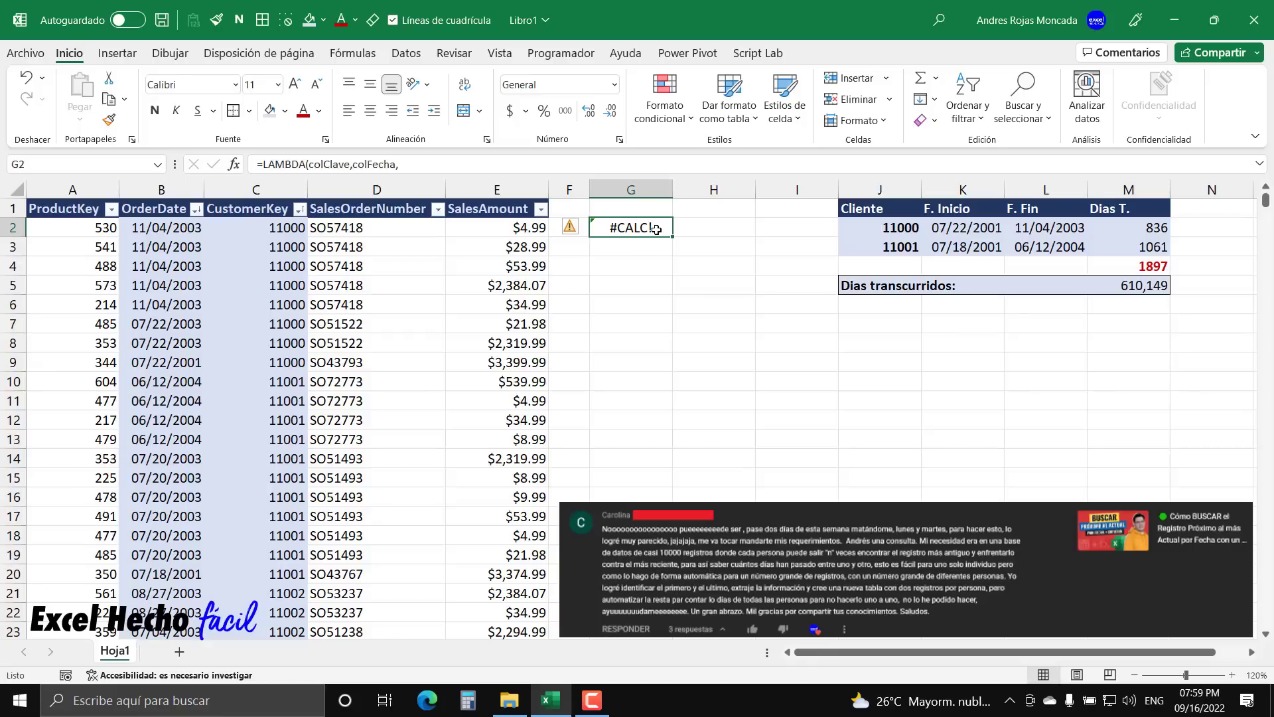
double_click(656, 228)
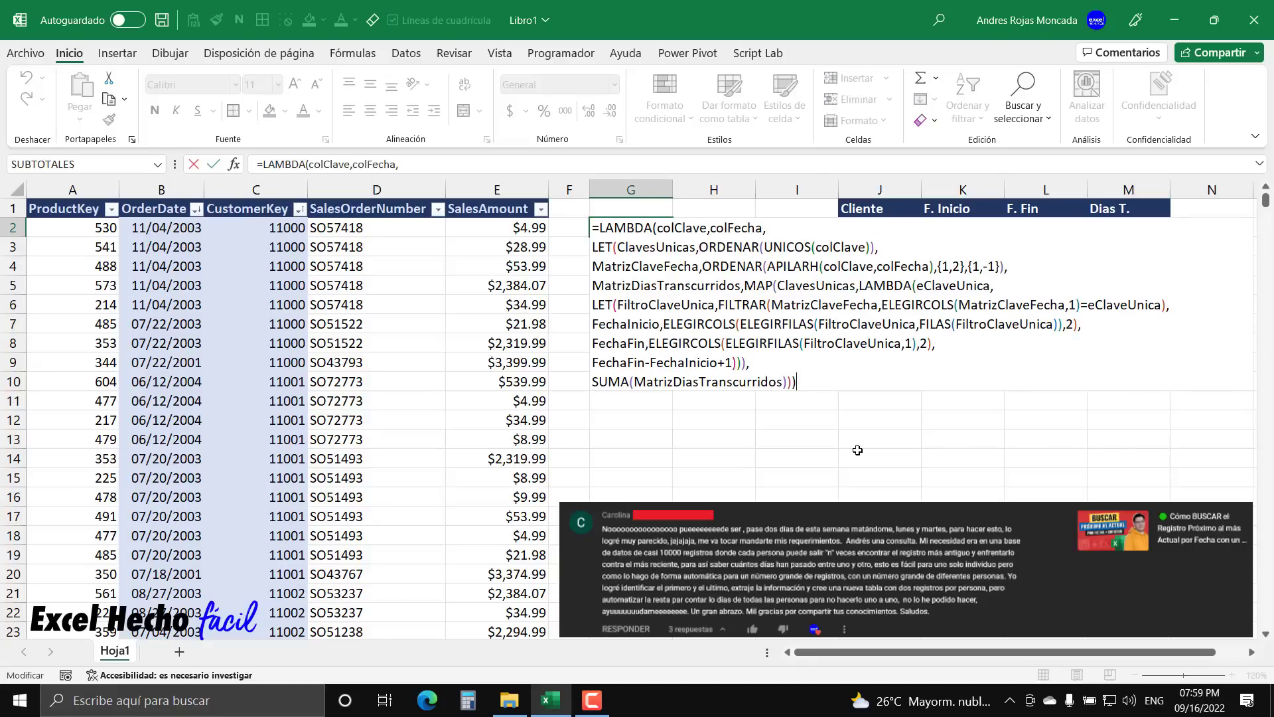
key("Escape")
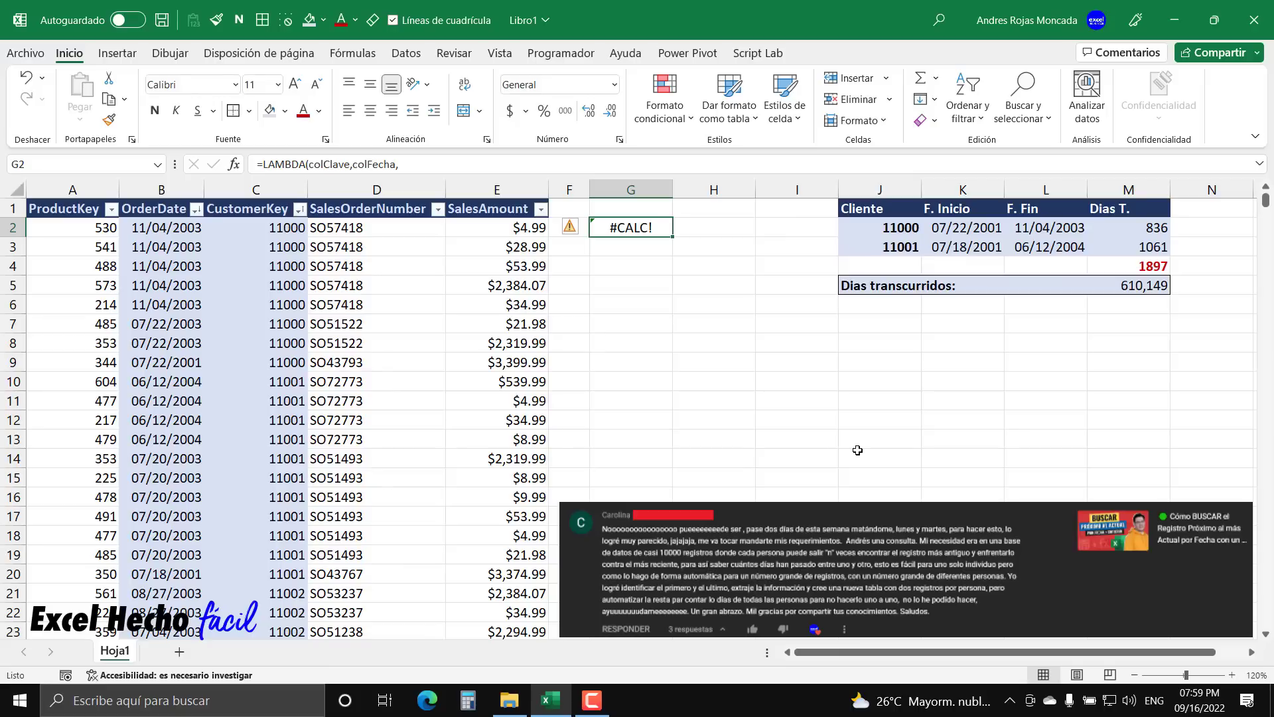
left_click(1149, 323)
left_click(1151, 340)
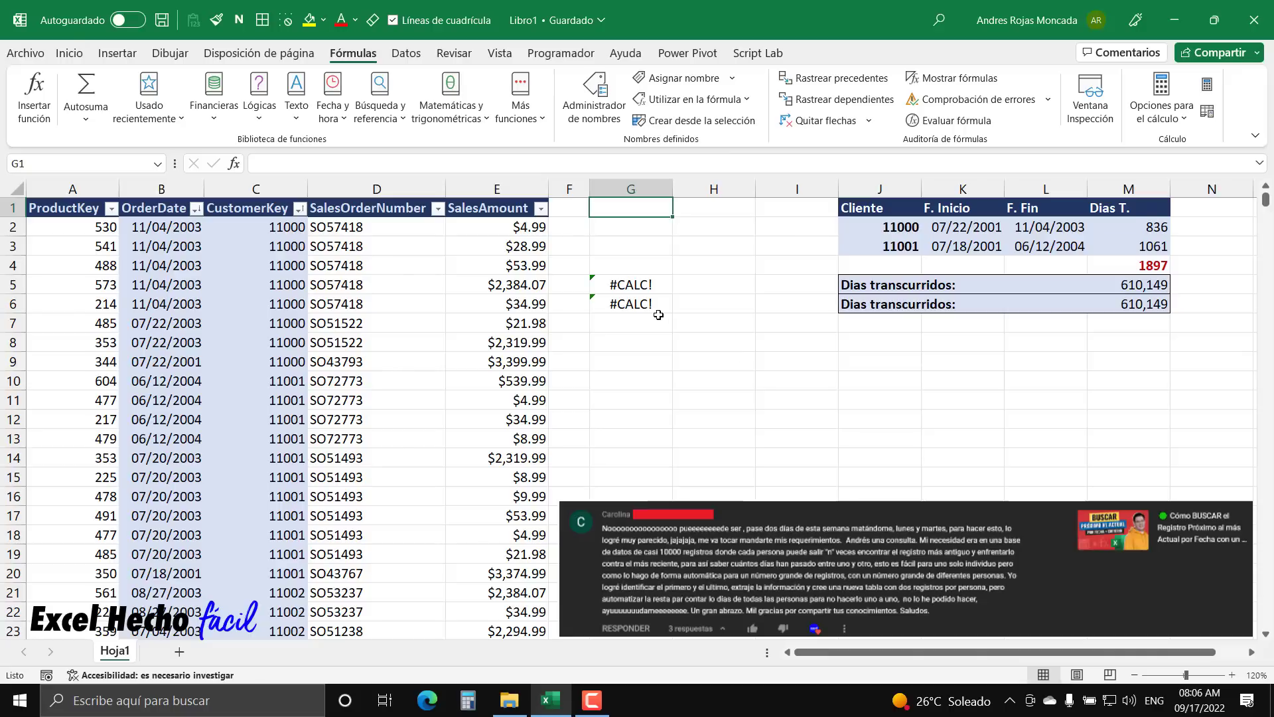
Examine the alternative LAMBDA formula in G6 that finds FechaInicio and FechaFin with BUSCARX.
left_click(636, 304)
double_click(637, 304)
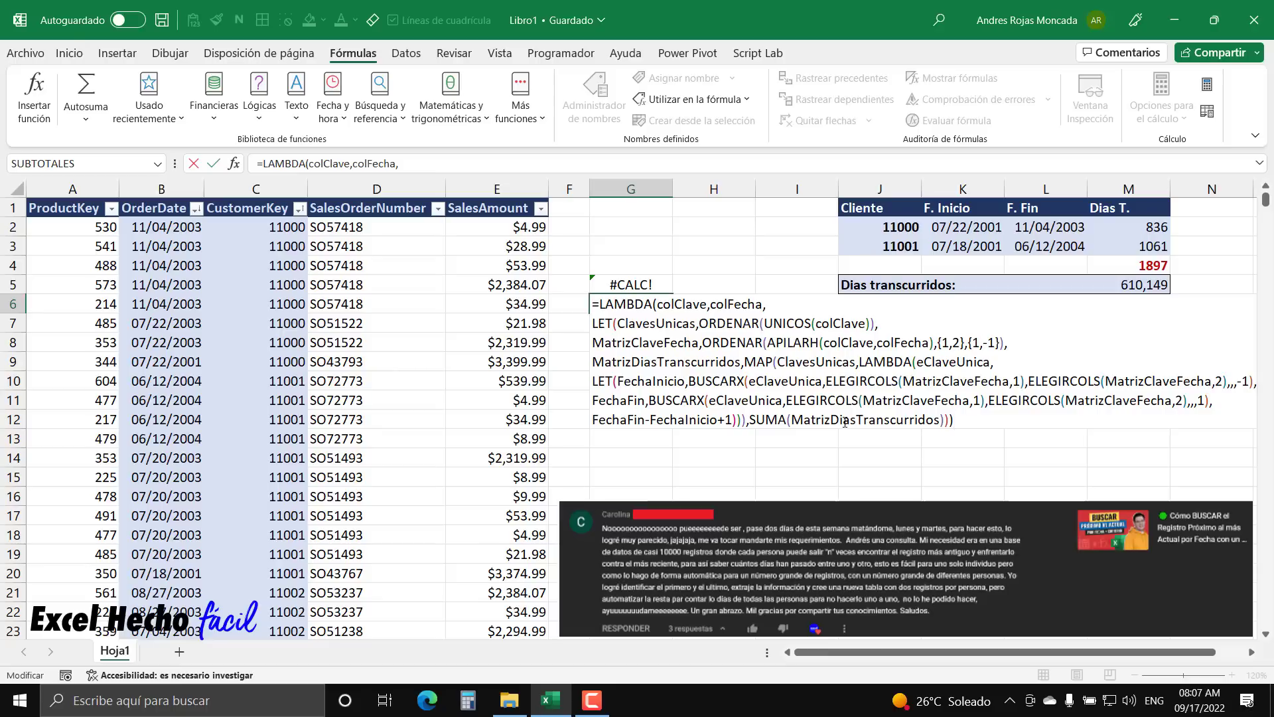
key("ctrl+Return")
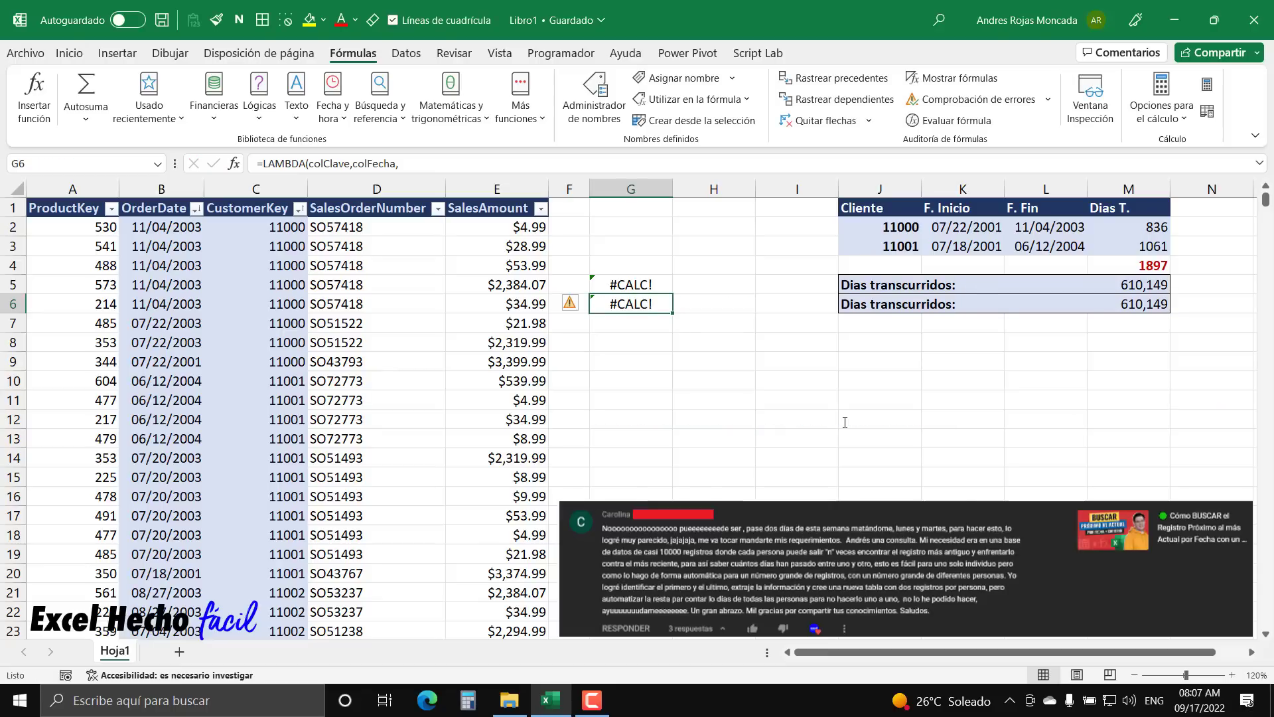
Check the defined names NuevaFuncion and NuevaFuncion1 in the name manager, widening its name column, and close it.
key("ctrl+F3")
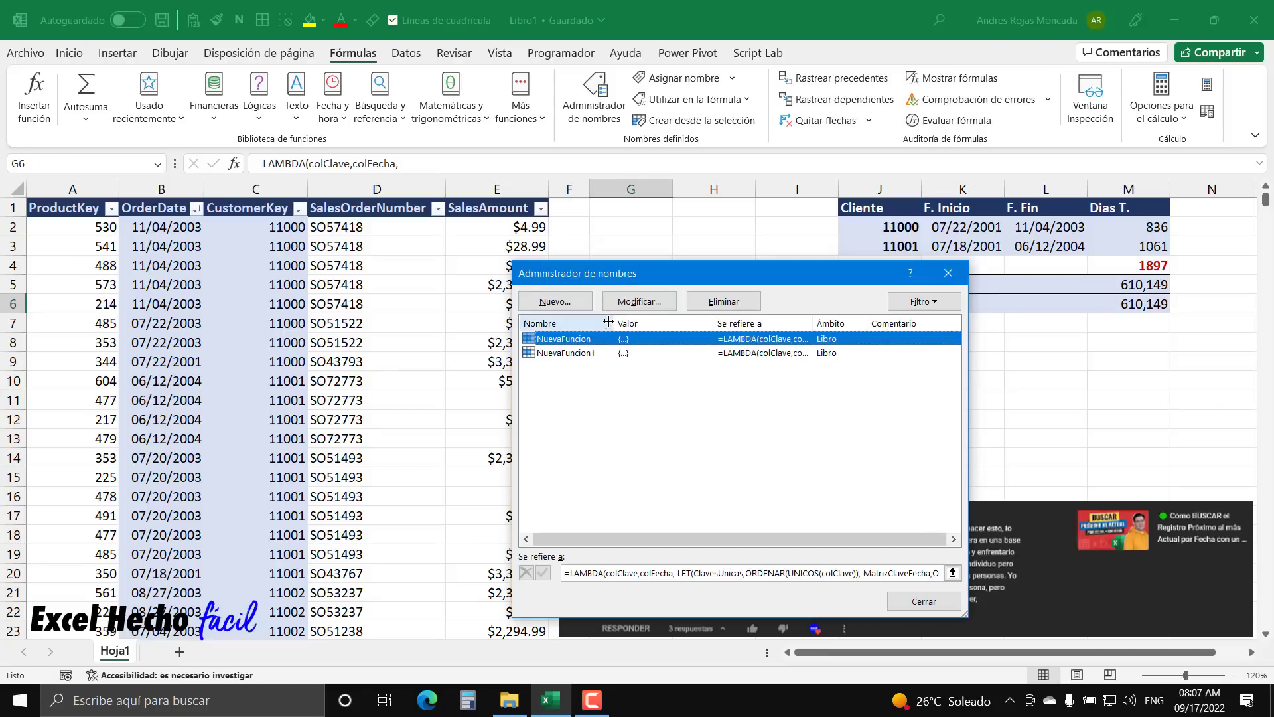
left_click_drag(608, 322, 632, 323)
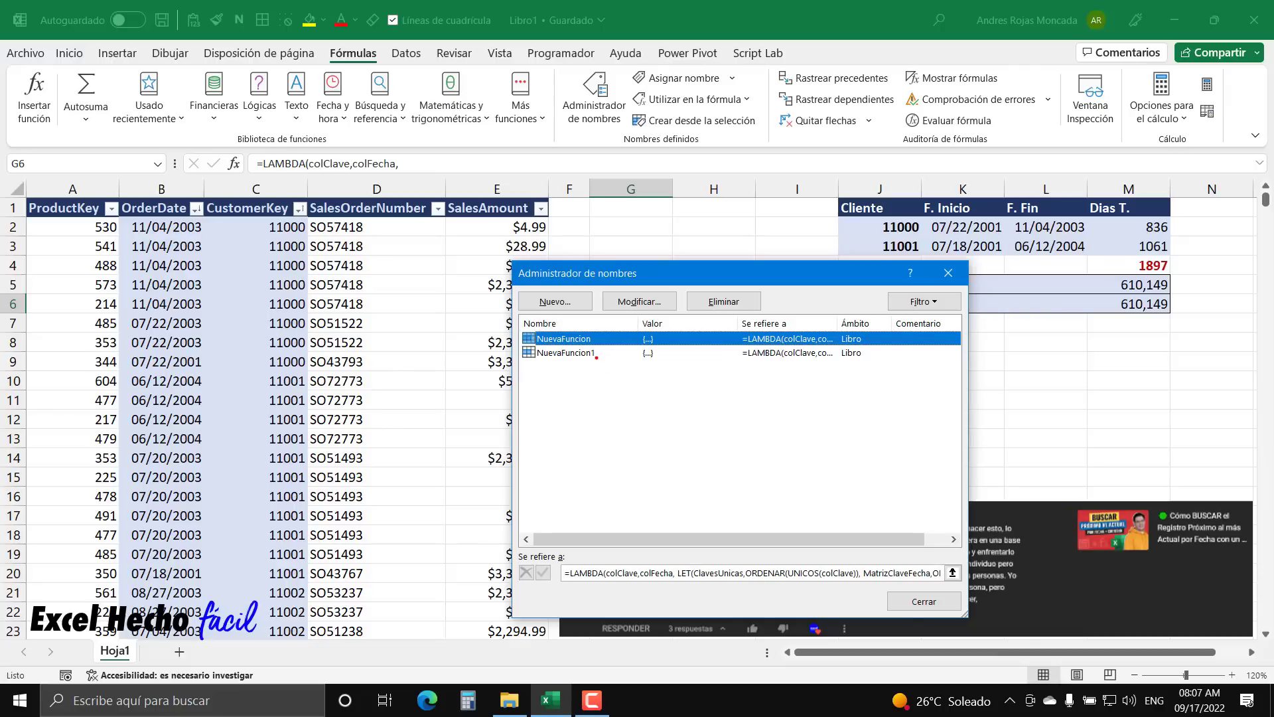
left_click_drag(596, 358, 617, 391)
key("Escape")
key("Escape")
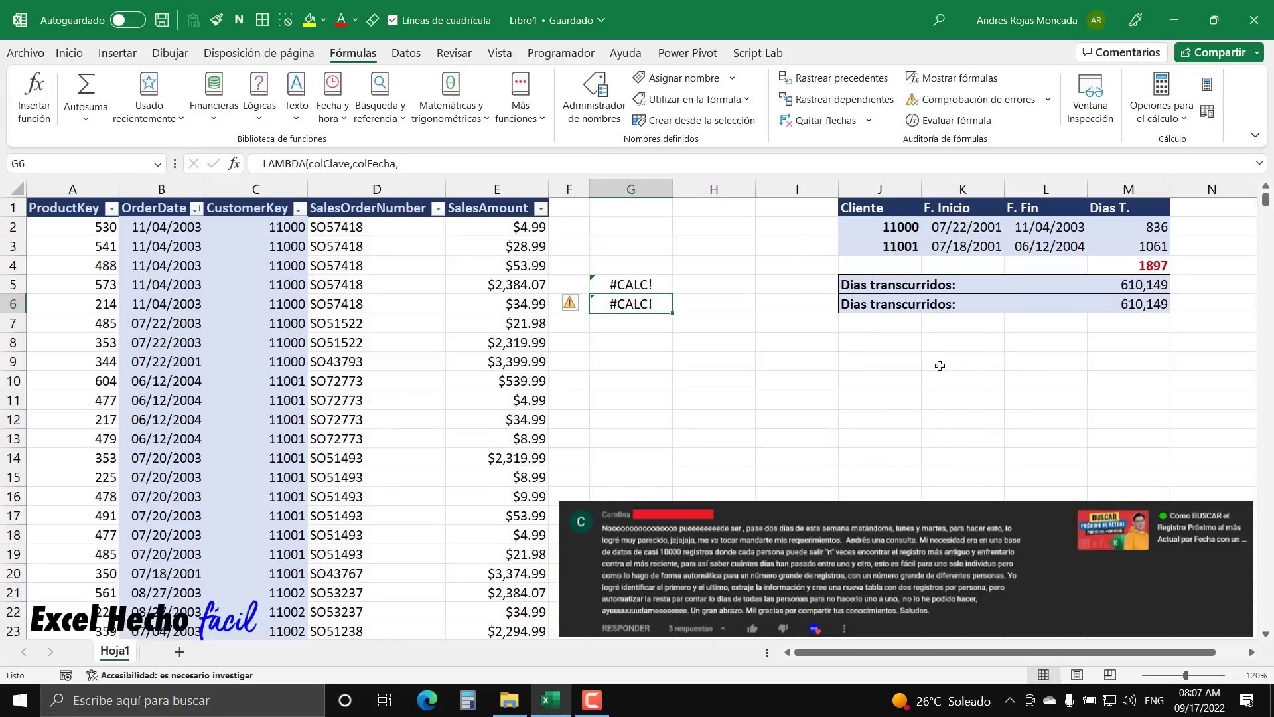
Examine the NuevaFuncion1 formula in M6, pointing out its ranges C2:C10499 and B2:B10499, and leave it without changes.
left_click(1120, 305)
key("F2")
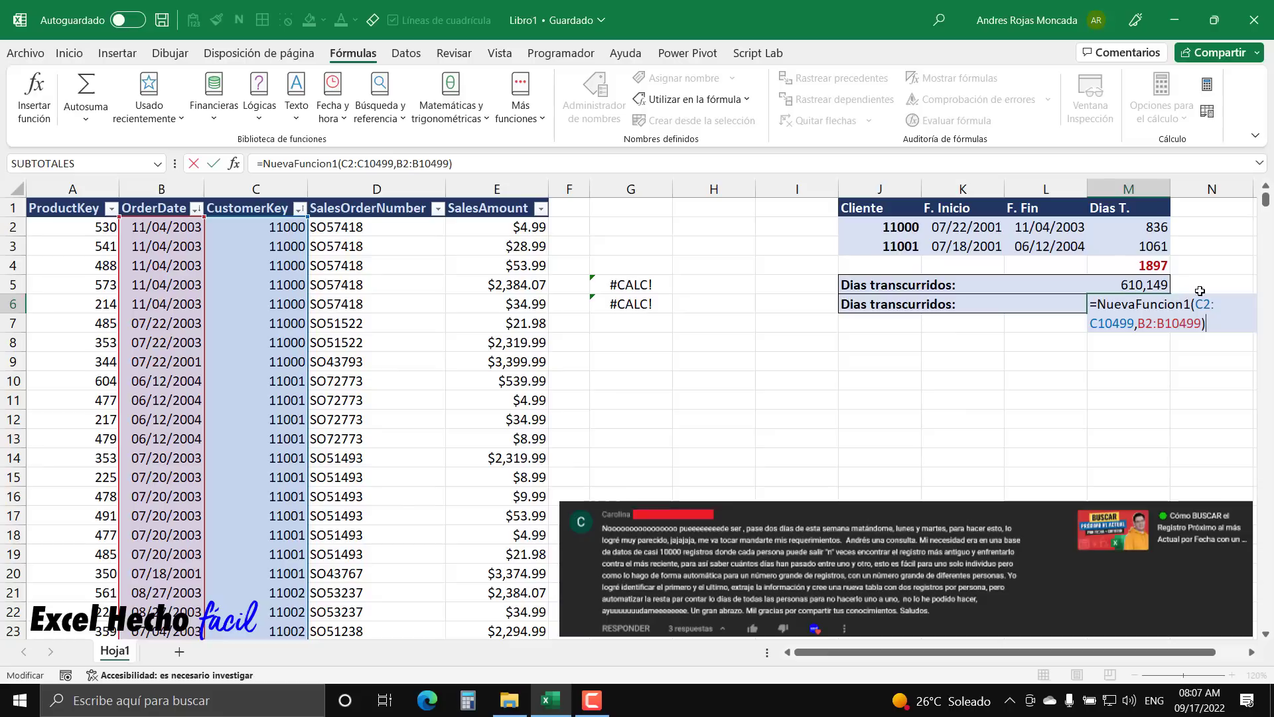
key("ctrl+2")
left_click_drag(1189, 294, 1207, 234)
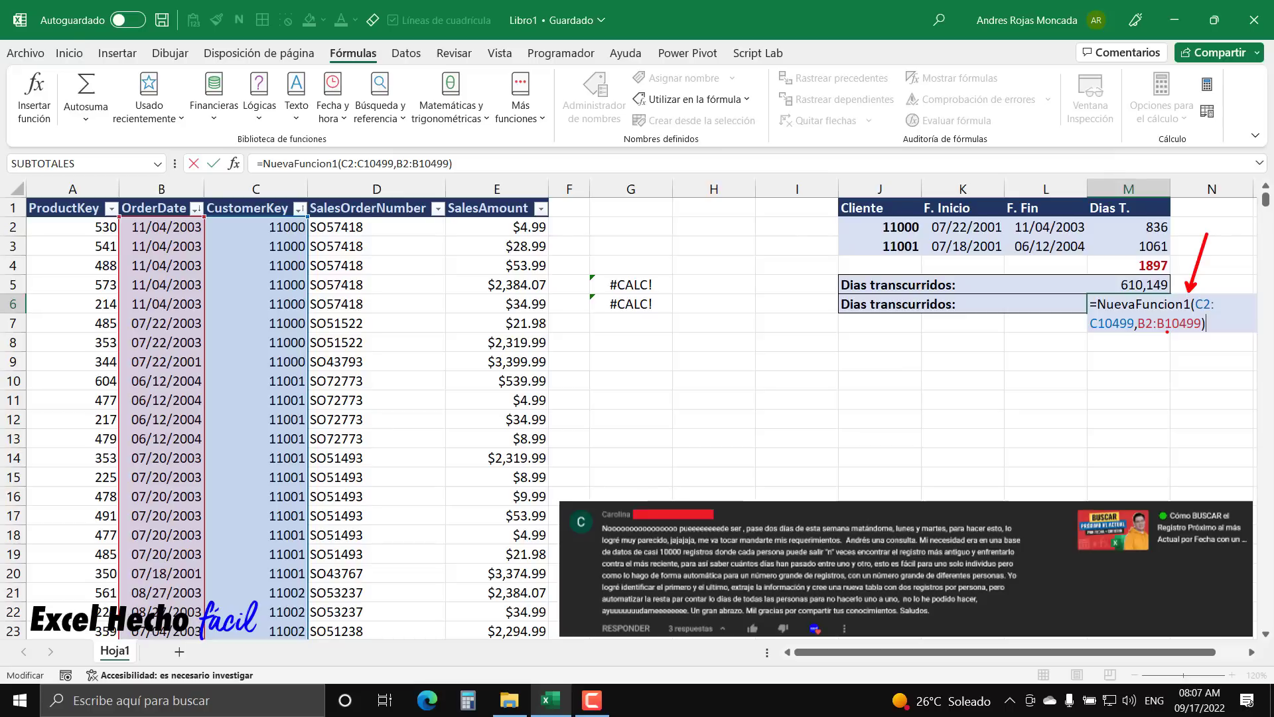
key("Escape")
key("ctrl+Return")
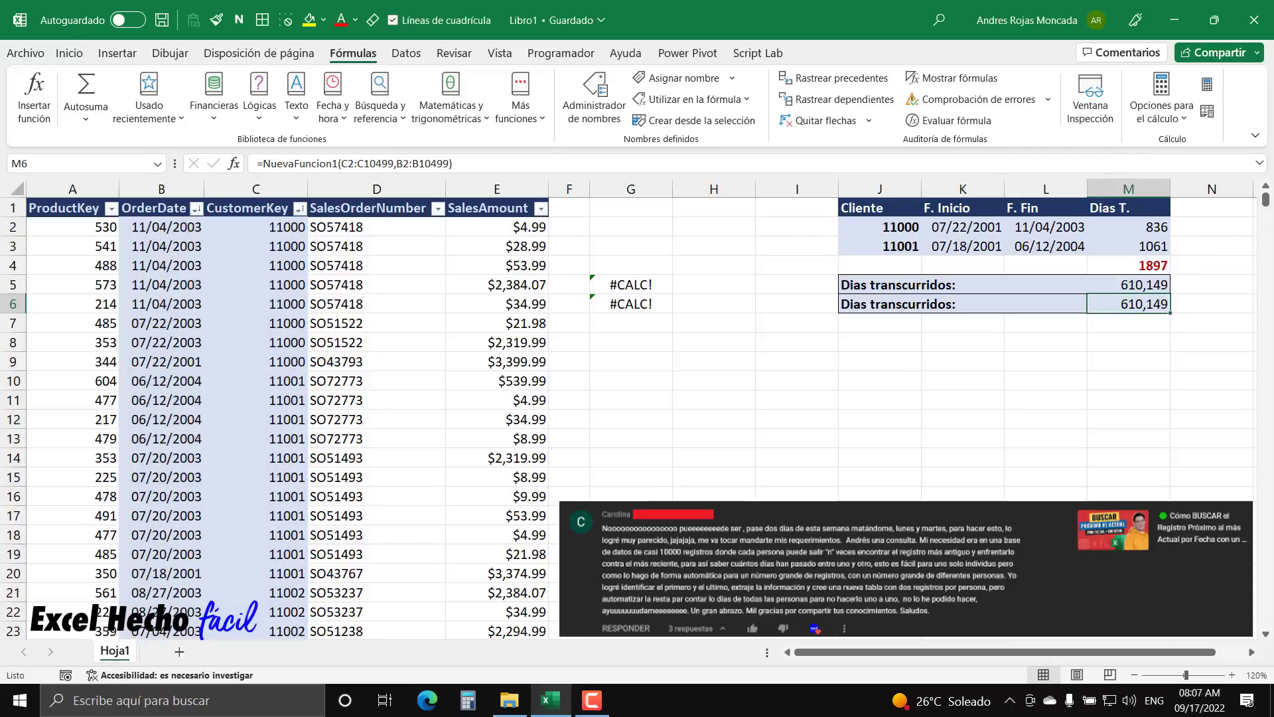
key("F2")
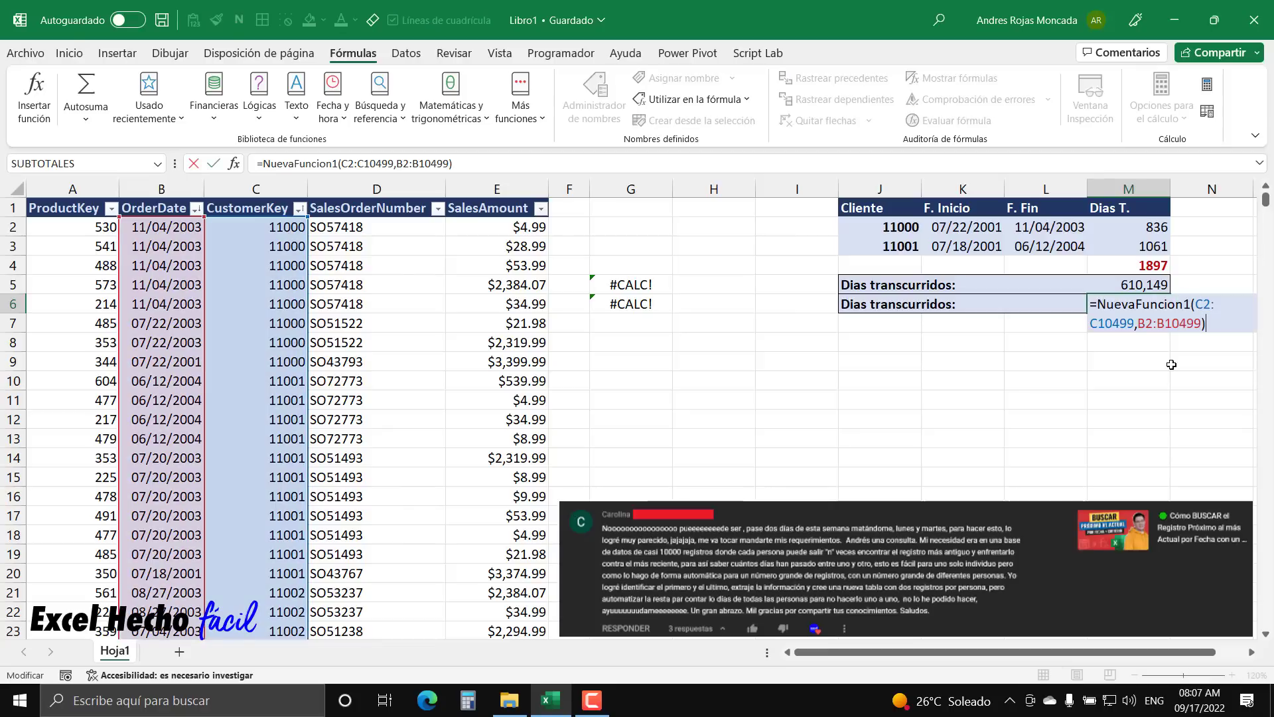
key("Escape")
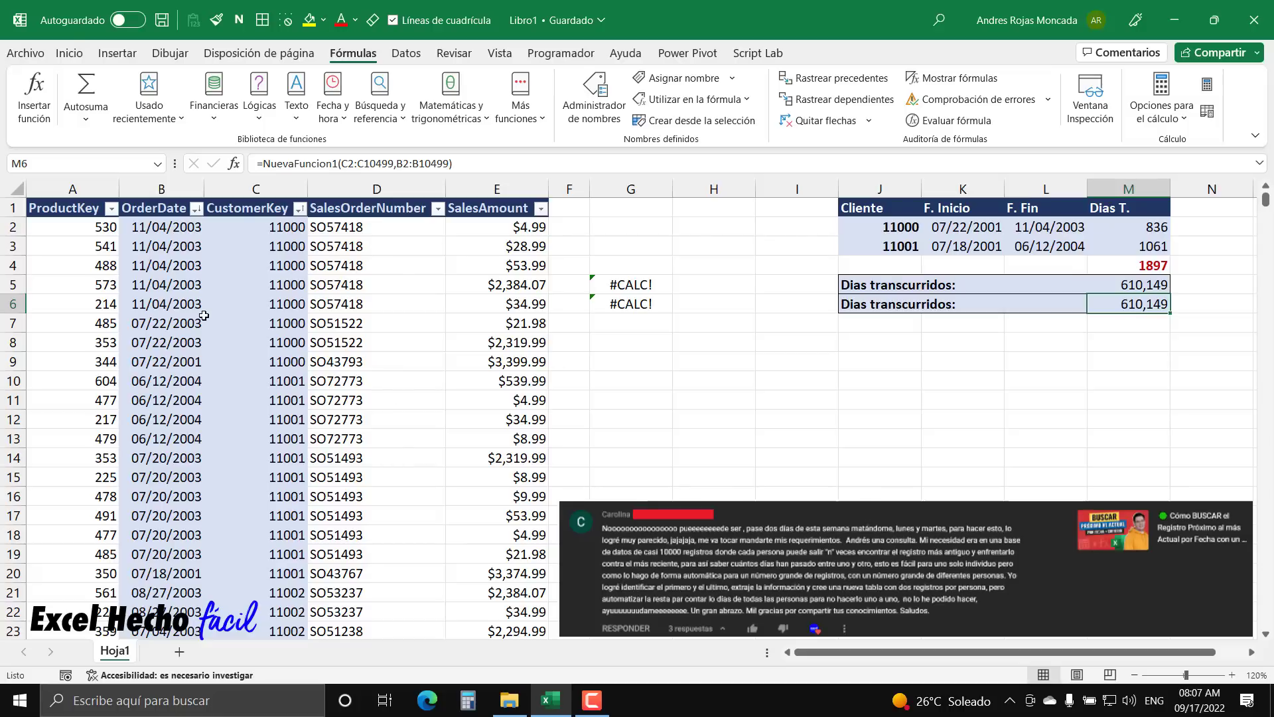
Jump to the last record of the ProductKey column and back to its header, then select the empty cell G1.
left_click(89, 227)
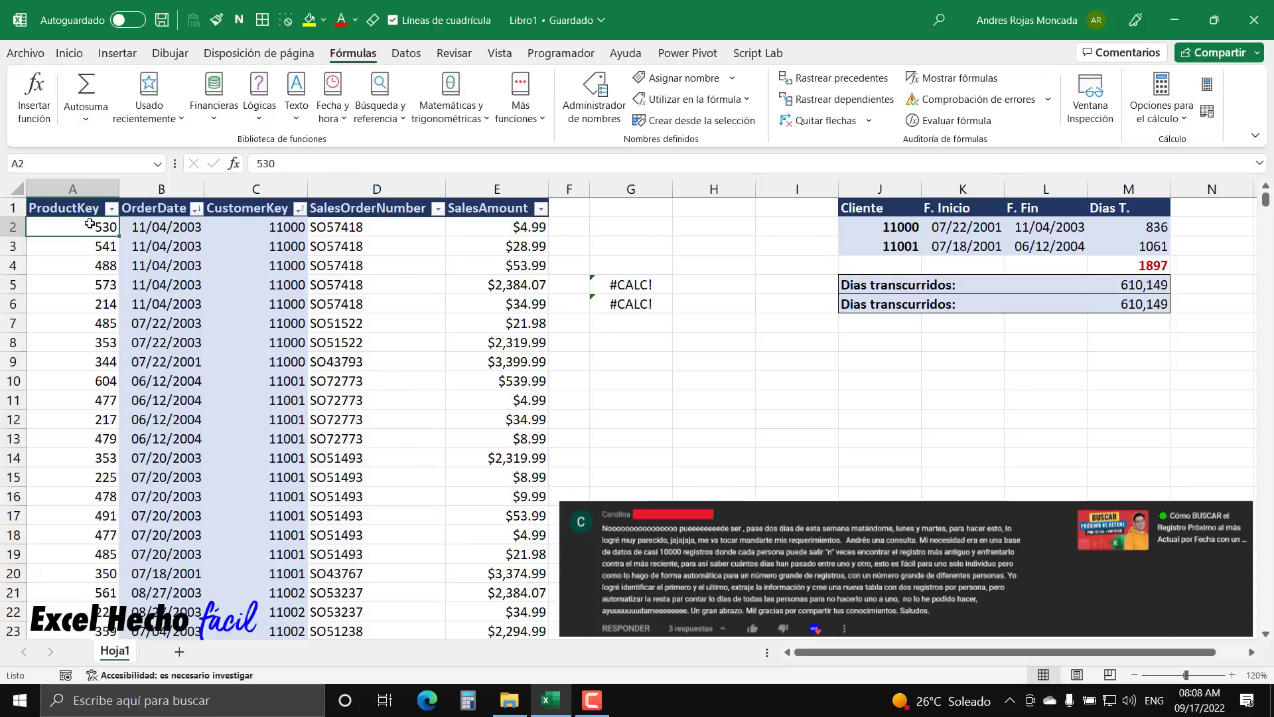
key("ctrl+Down")
key("ctrl+Up")
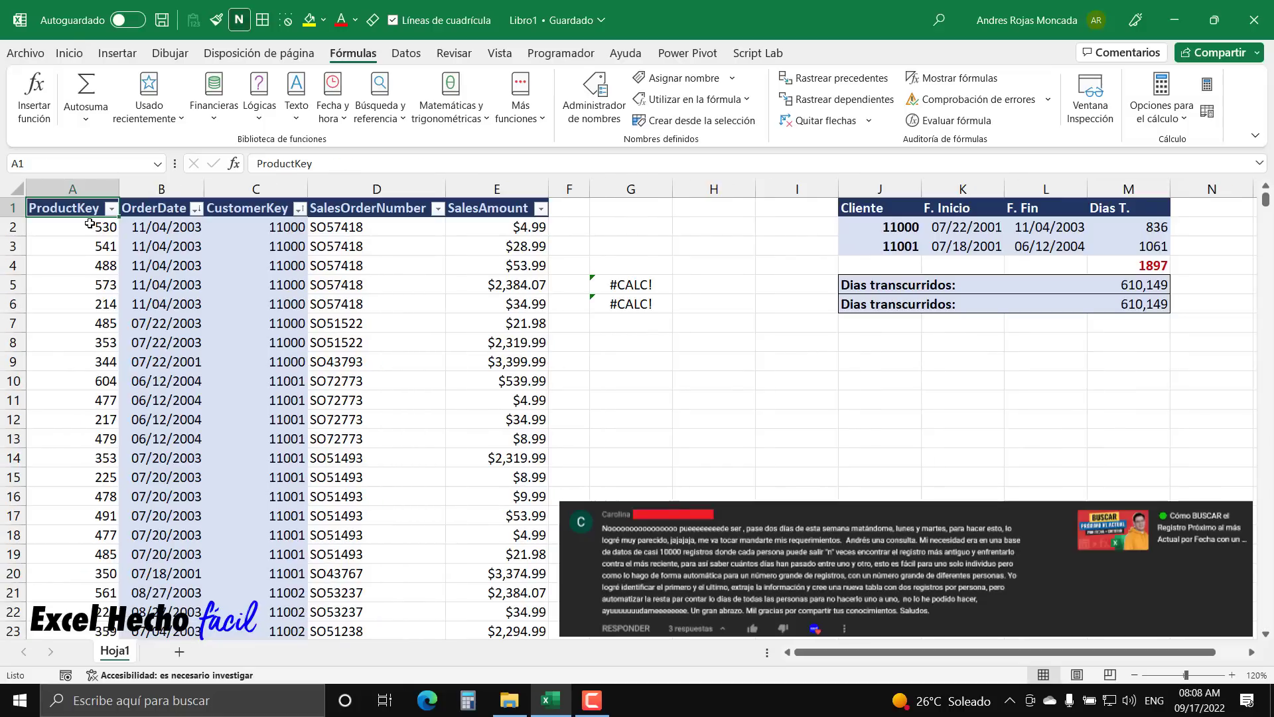
left_click(642, 209)
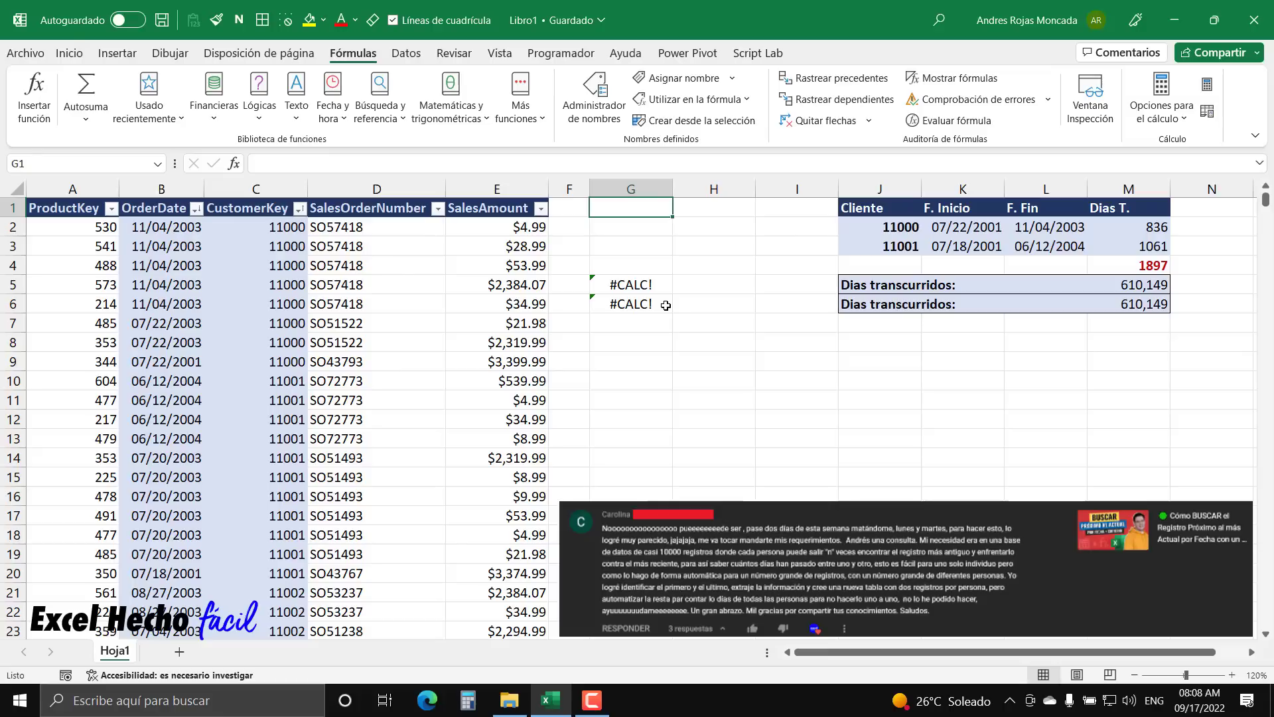
Examine the NuevaFuncion formula in M5 with its ranges C2:C10499 and B2:B10499 and close it without changes.
left_click(1143, 289)
key("F2")
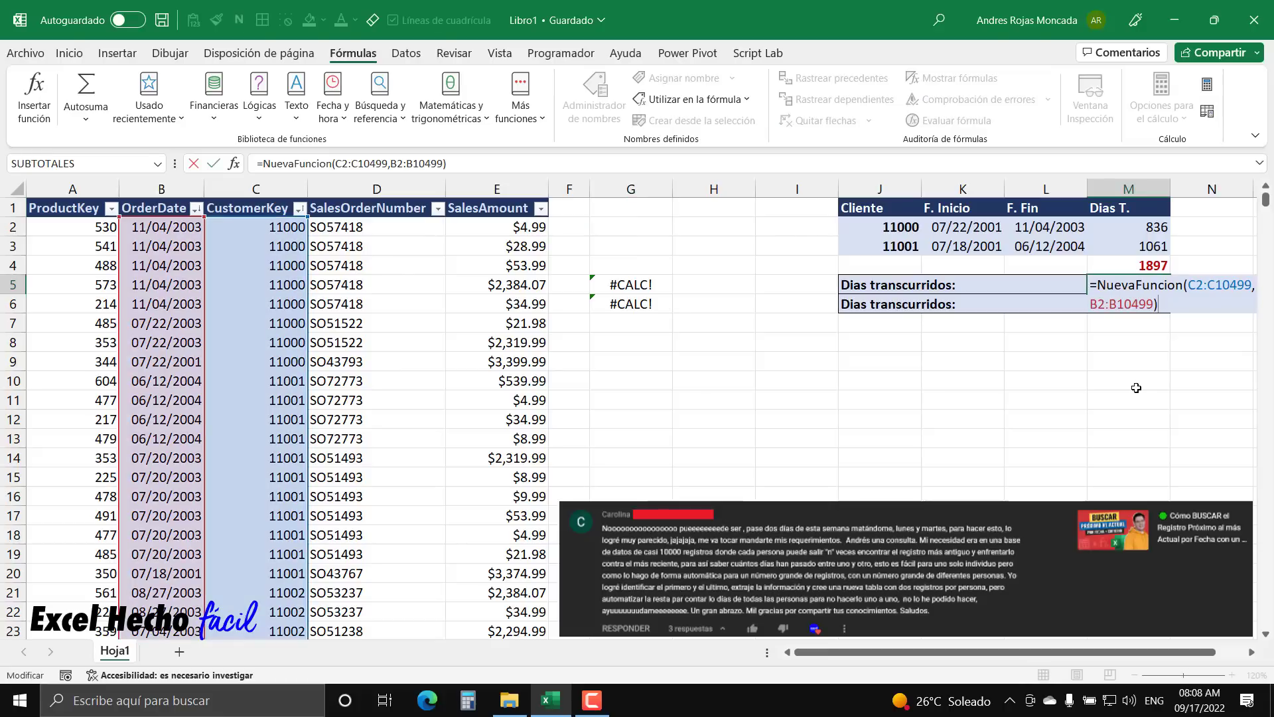
key("Escape")
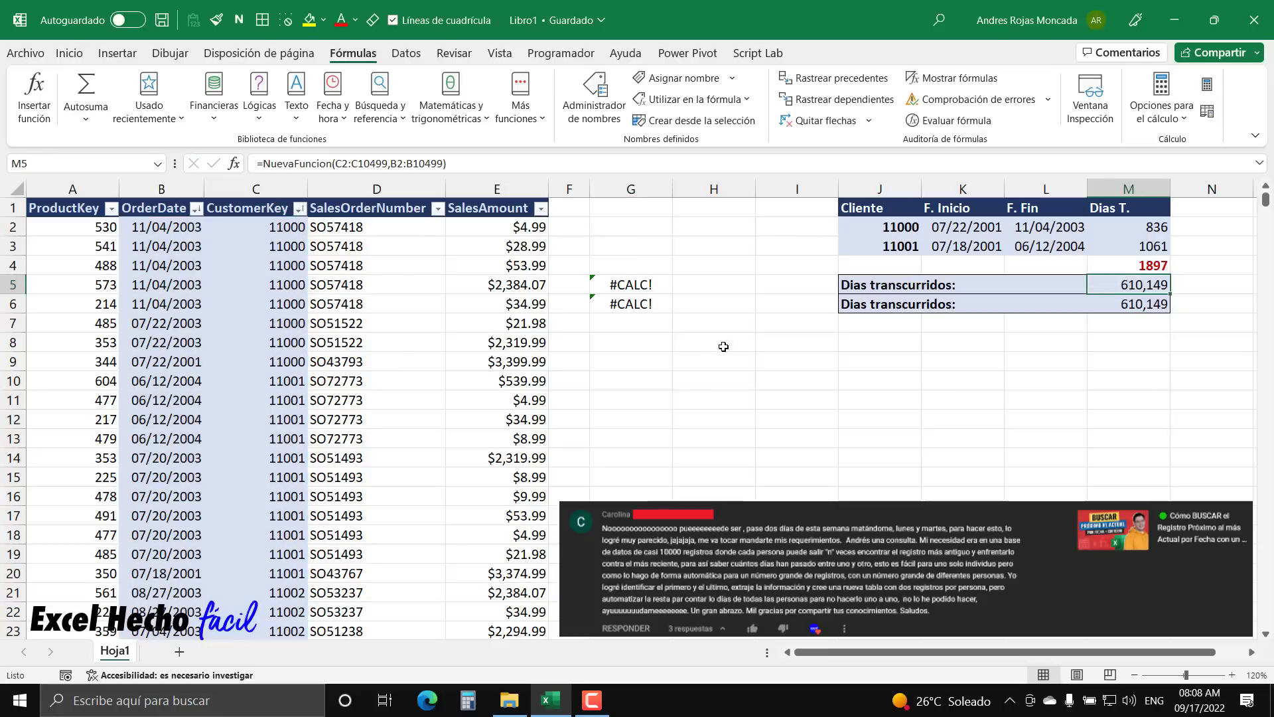
Compare the FILTRAR-based LAMBDA formula in G5 with the BUSCARX-based one in G6, leaving both without changes.
left_click(662, 287)
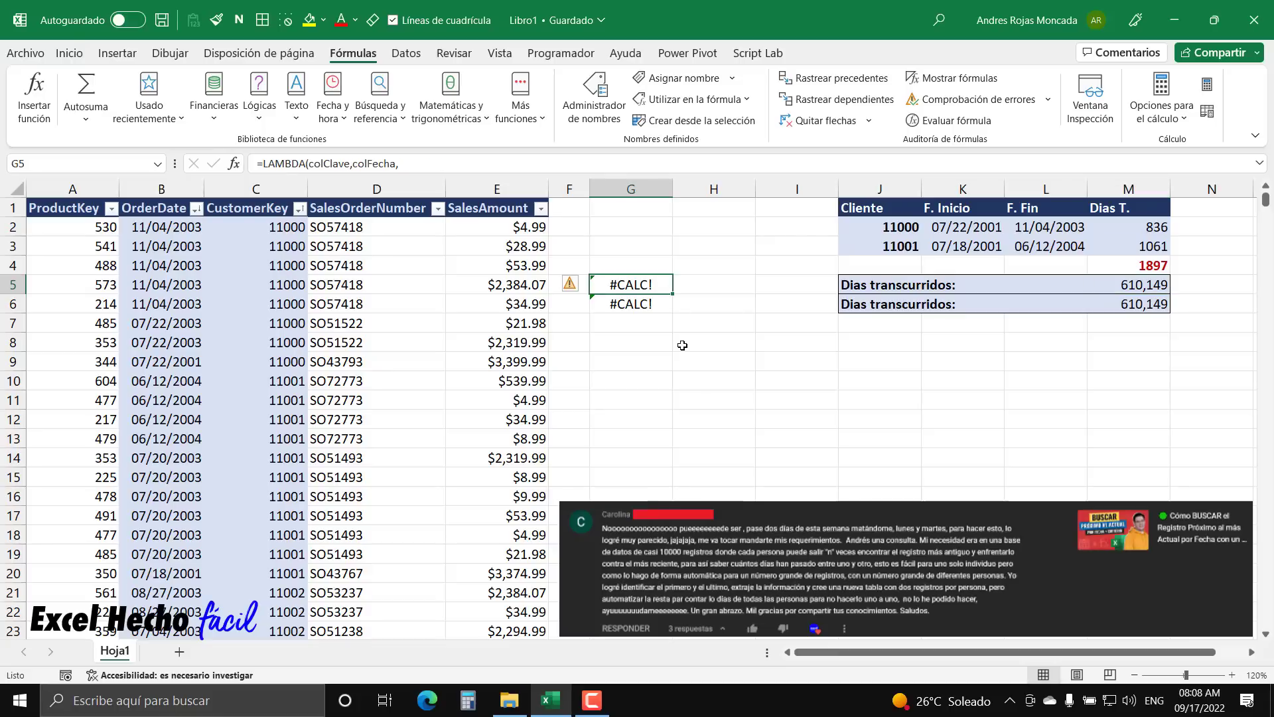
key("F2")
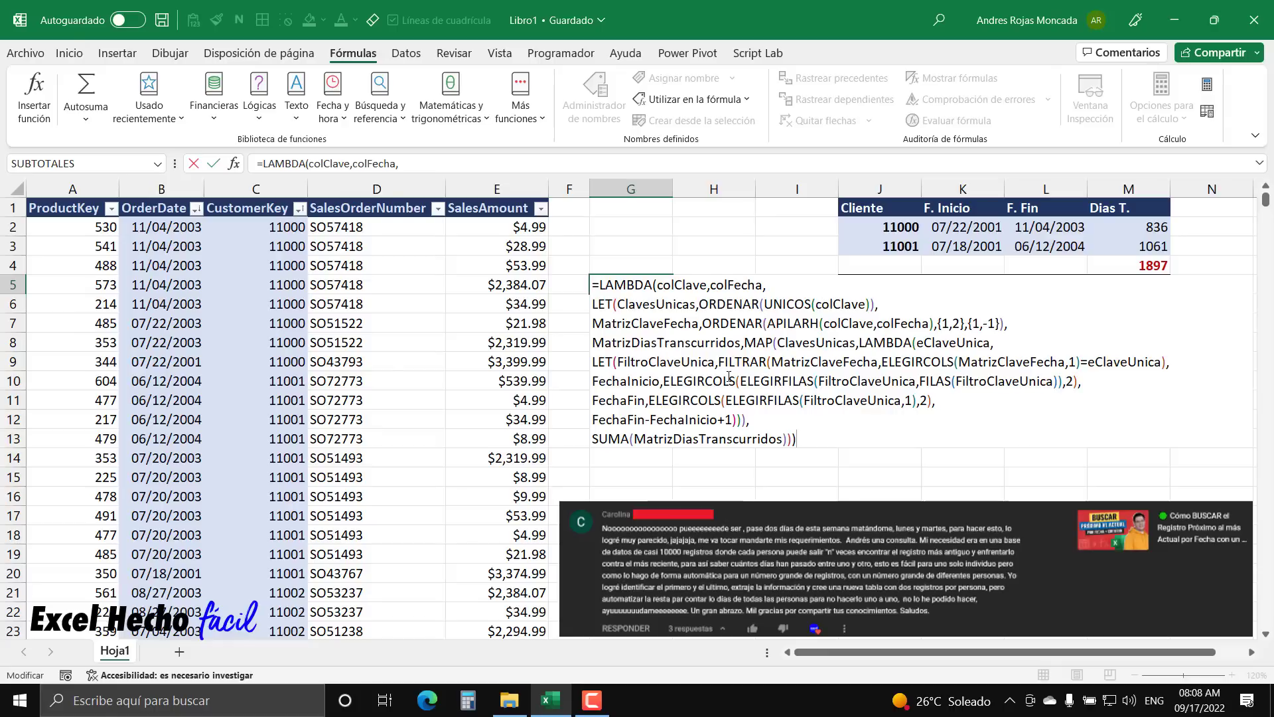
key("Return")
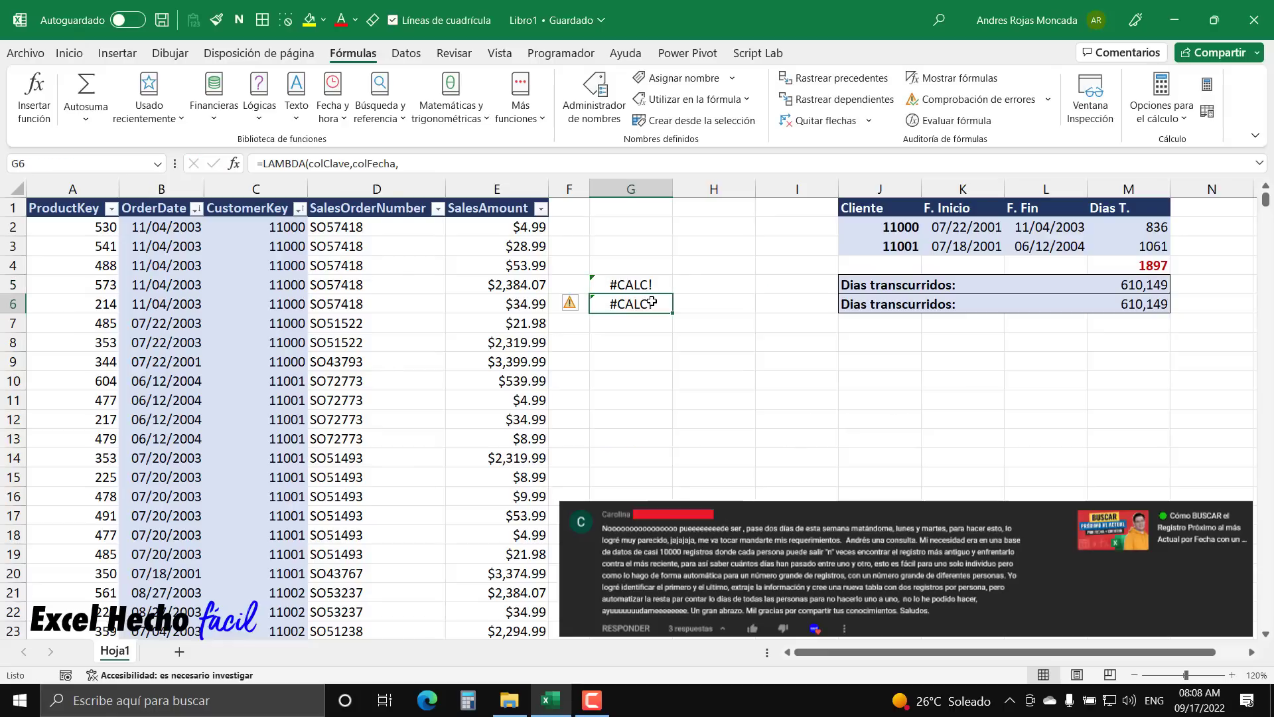
key("F2")
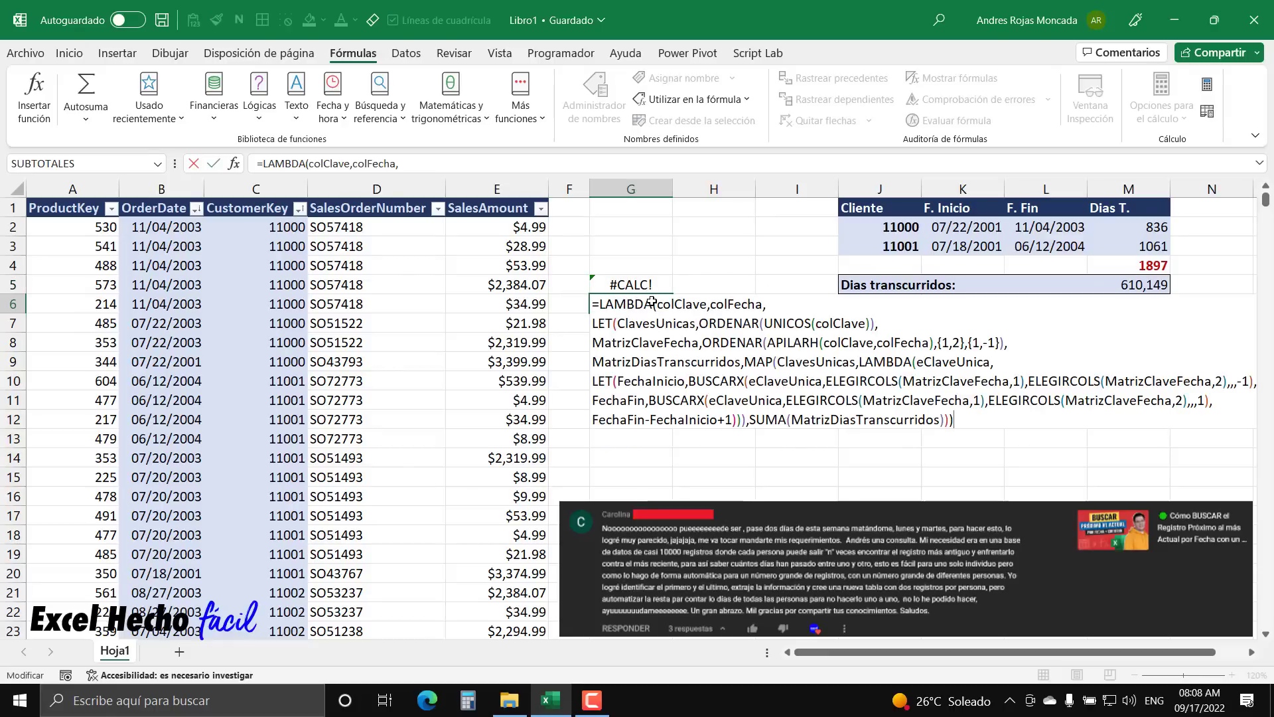
key("Escape")
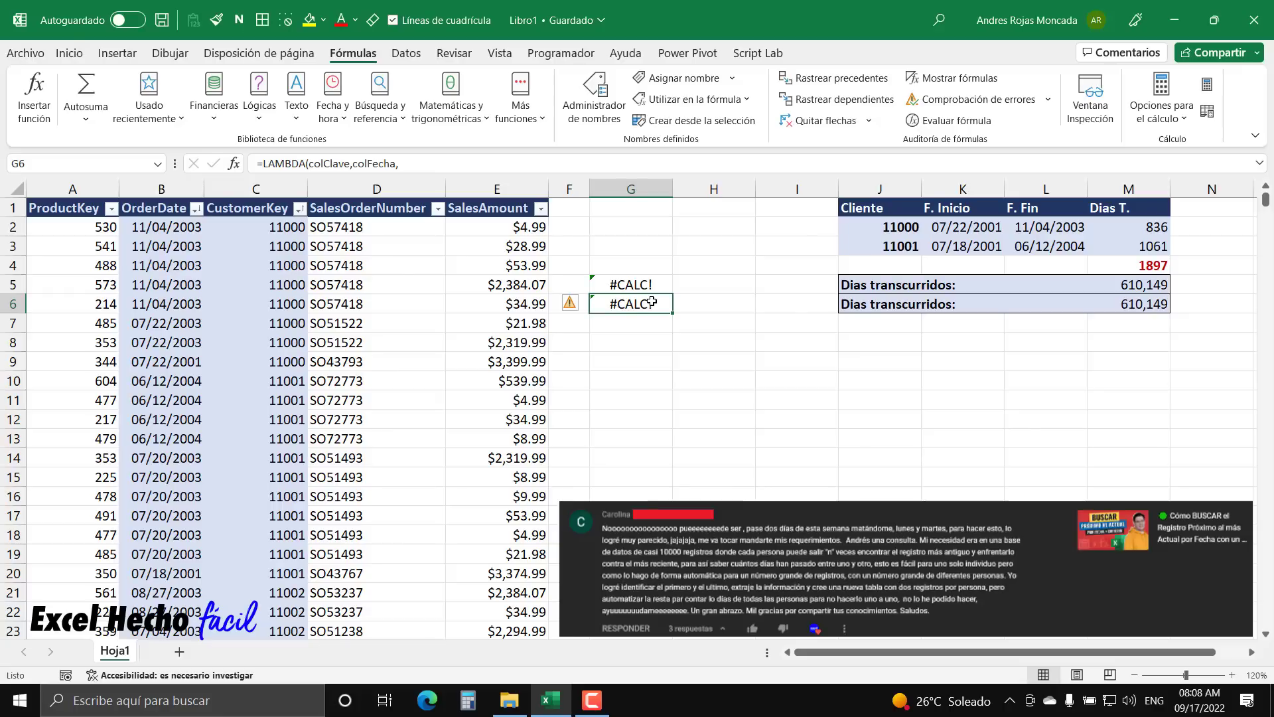
left_click(651, 206)
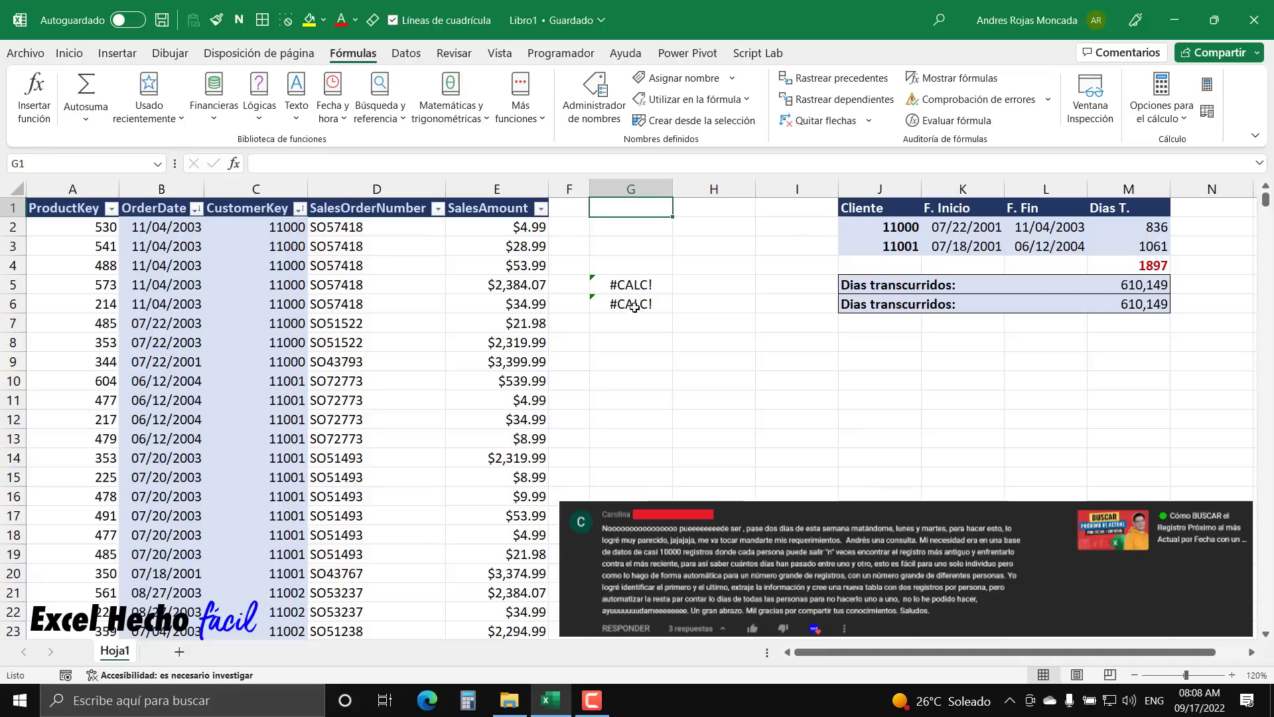
Reopen the BUSCARX-based LAMBDA formula in G6 to review it again, keep it as is and return to G1.
left_click(633, 307)
key("F2")
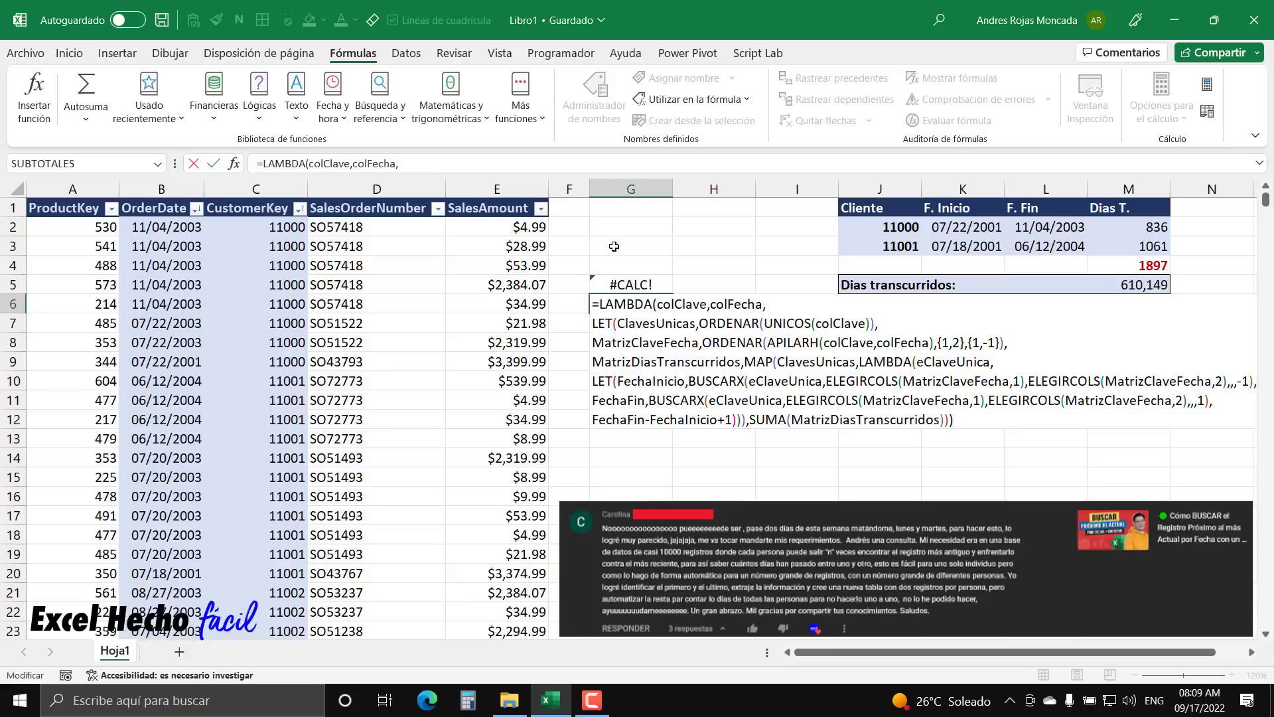
key("ctrl+Return")
left_click_drag(624, 219, 623, 215)
left_click(626, 210)
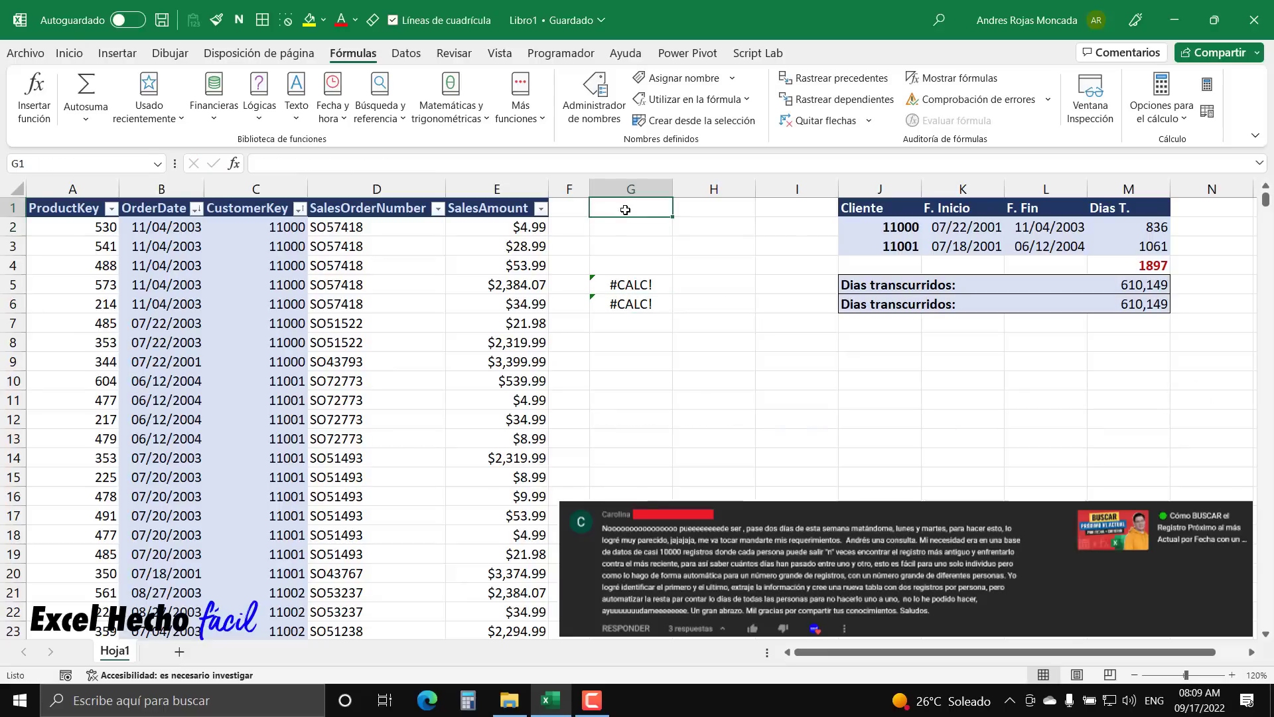